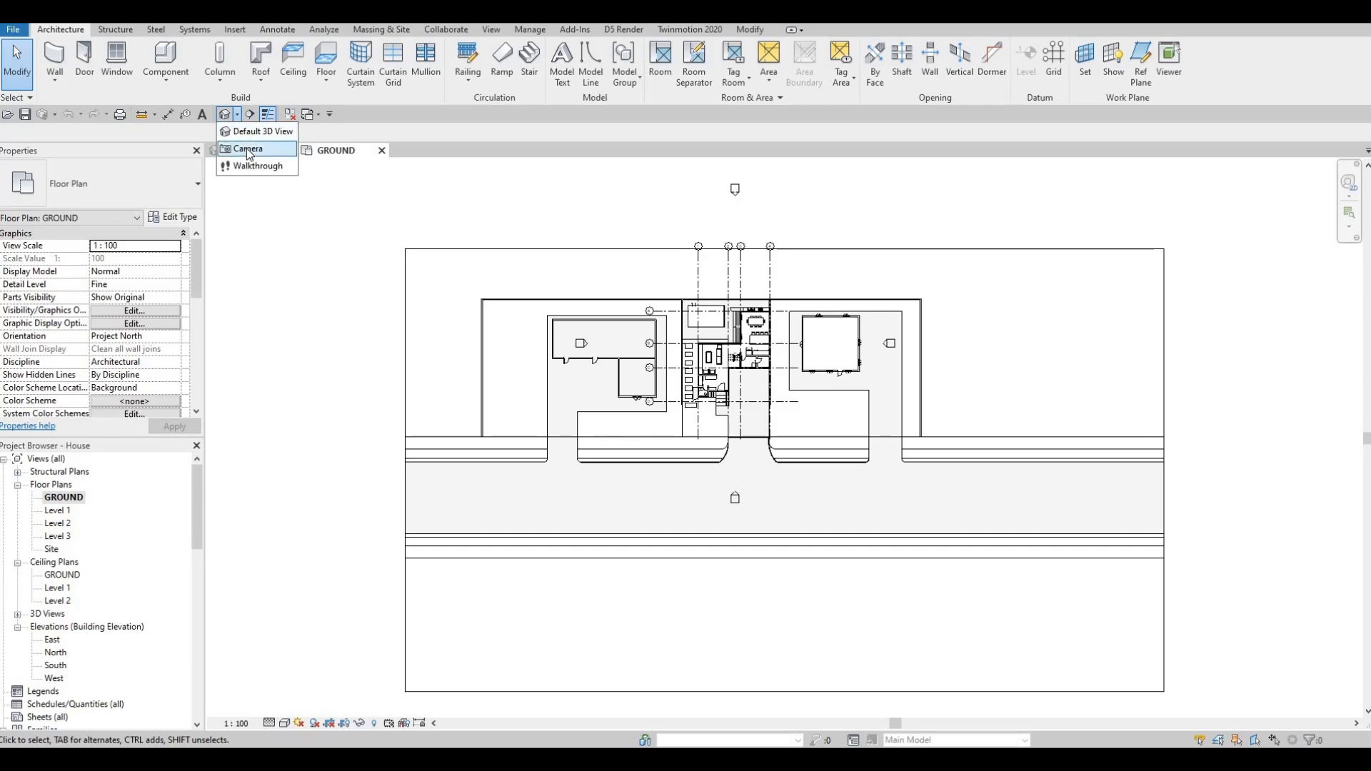
Step: Place a camera in the ground floor plan from across the road, aimed diagonally through the central house
{"action": "left_click", "coordinate": [249, 151]}
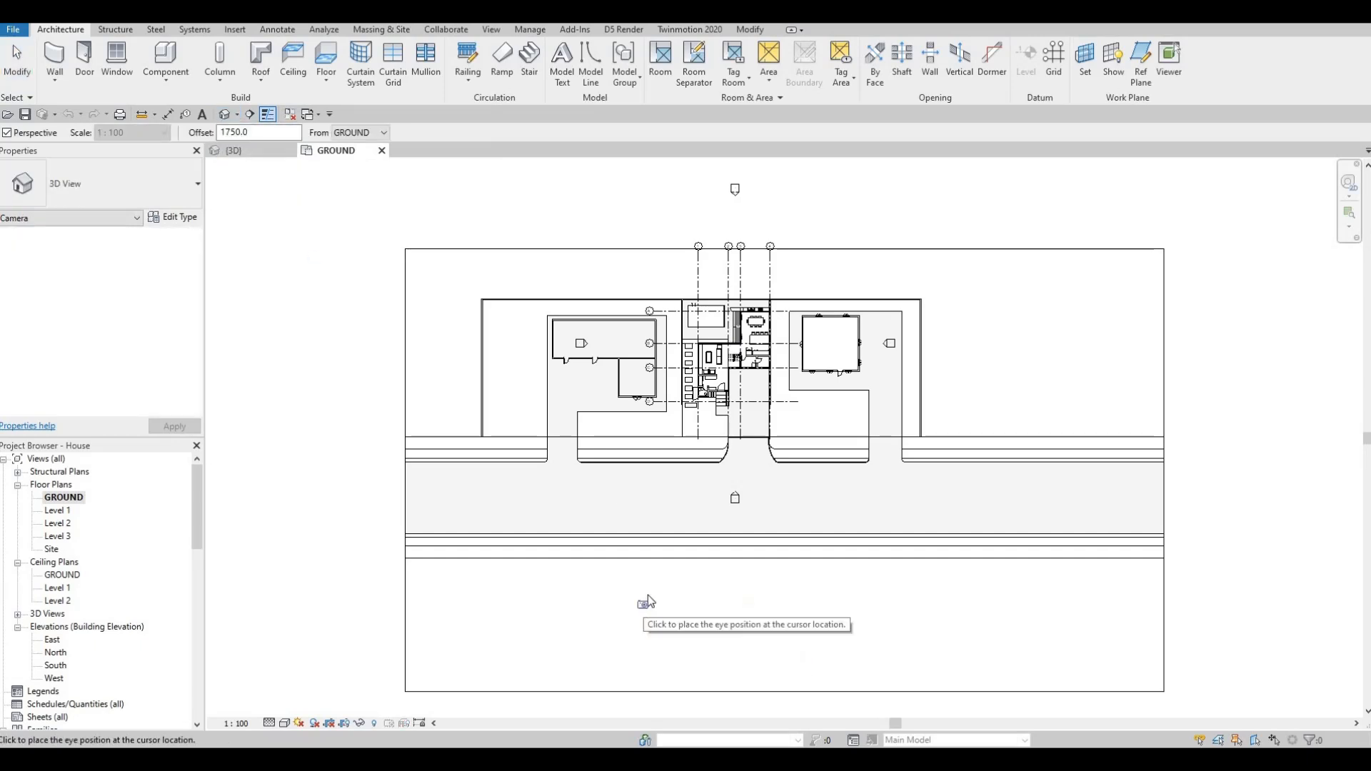
{"action": "left_click", "coordinate": [649, 586]}
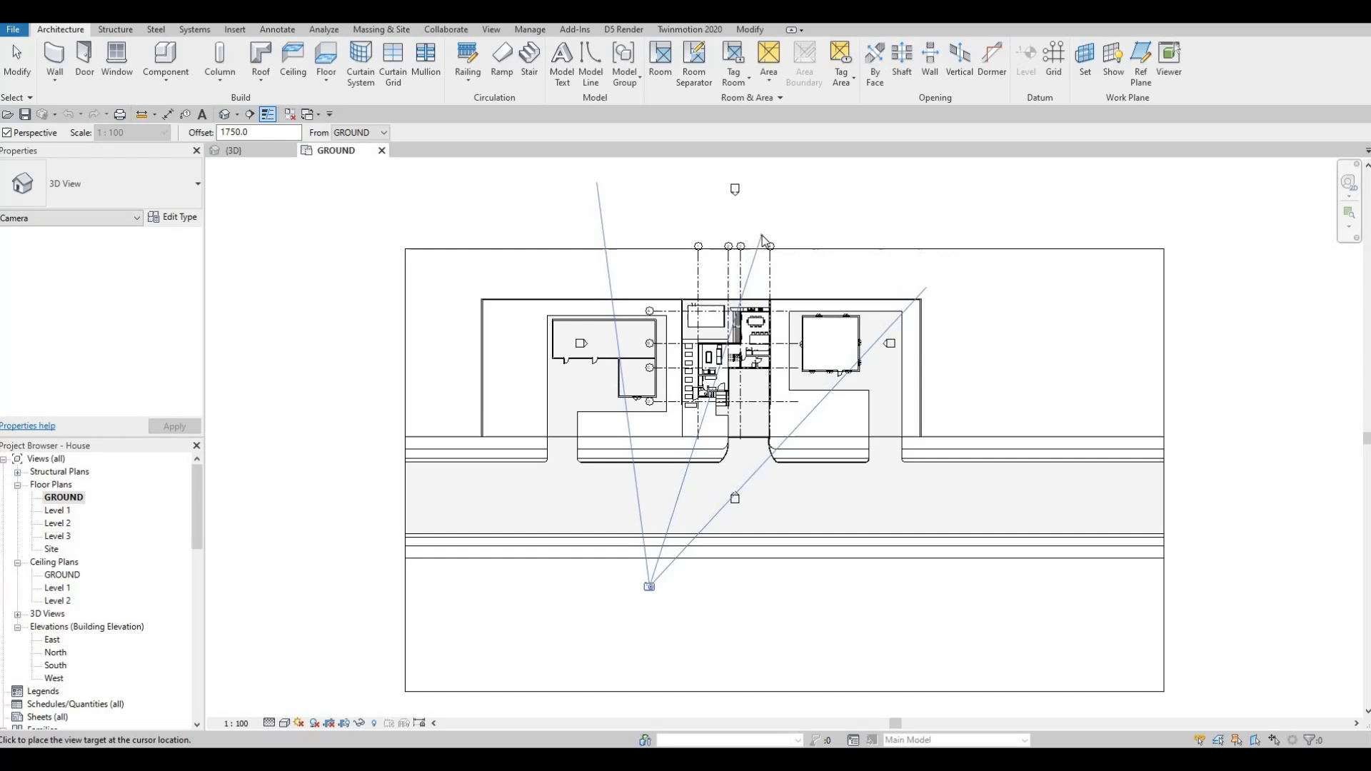
{"action": "left_click", "coordinate": [761, 285]}
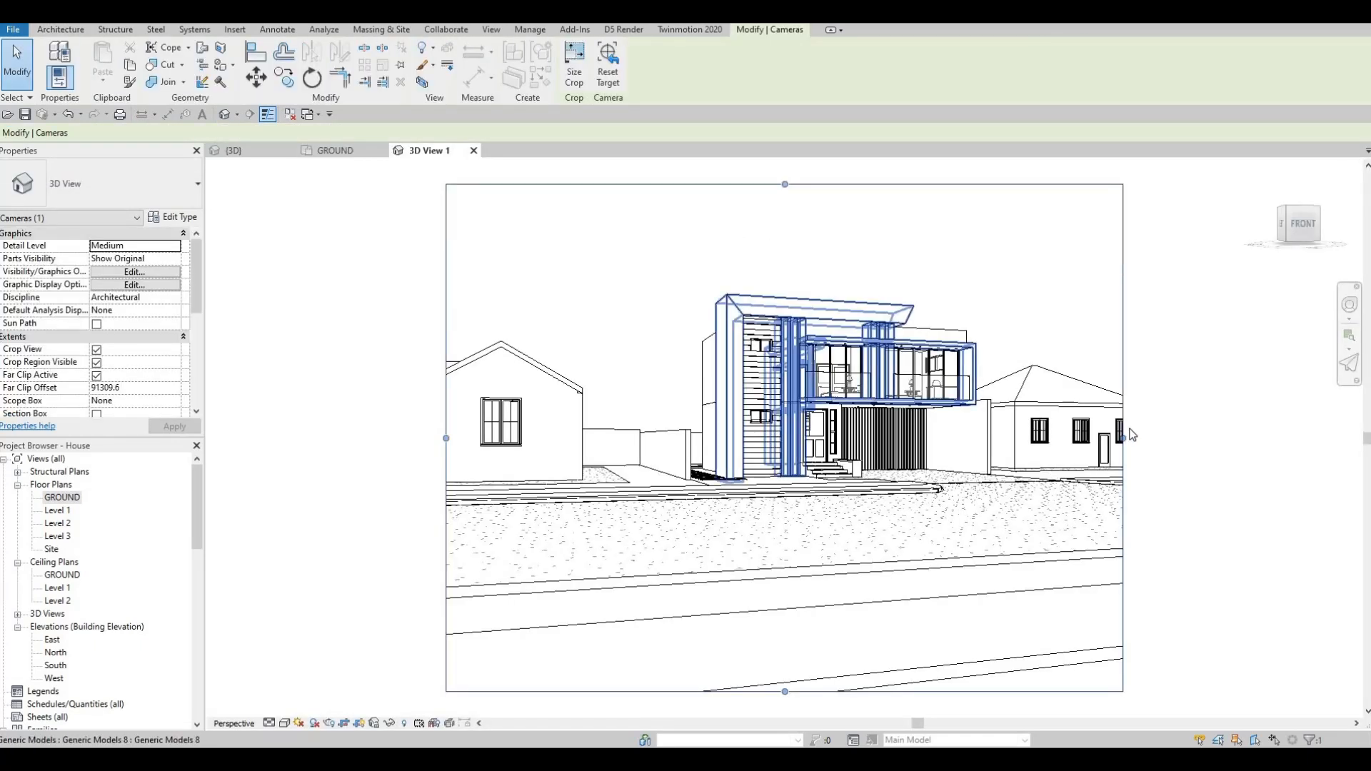
Step: Adjust the camera view's crop region to frame the central house and set the visual style to Realistic
{"action": "left_click_drag", "start_coordinate": [864, 689], "coordinate": [864, 656]}
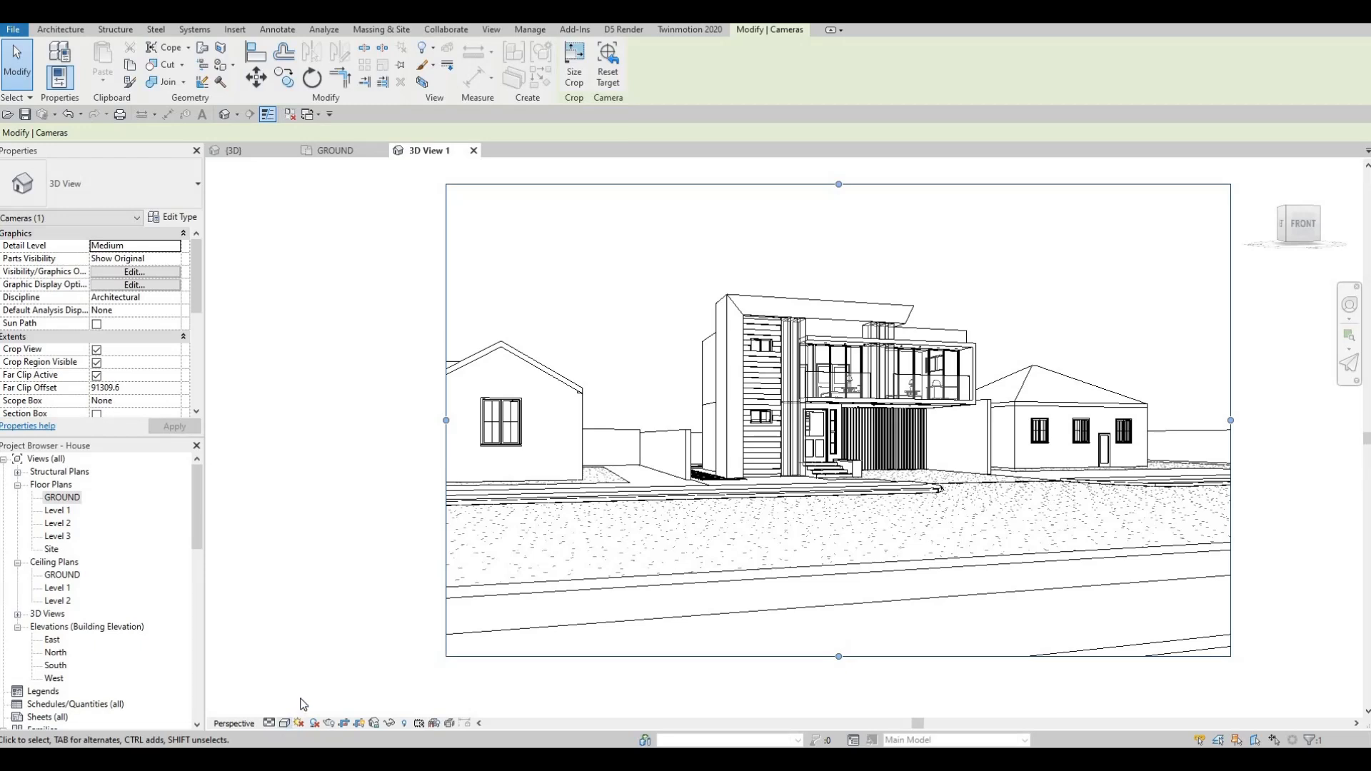
{"action": "left_click", "coordinate": [285, 722]}
{"action": "left_click", "coordinate": [321, 691]}
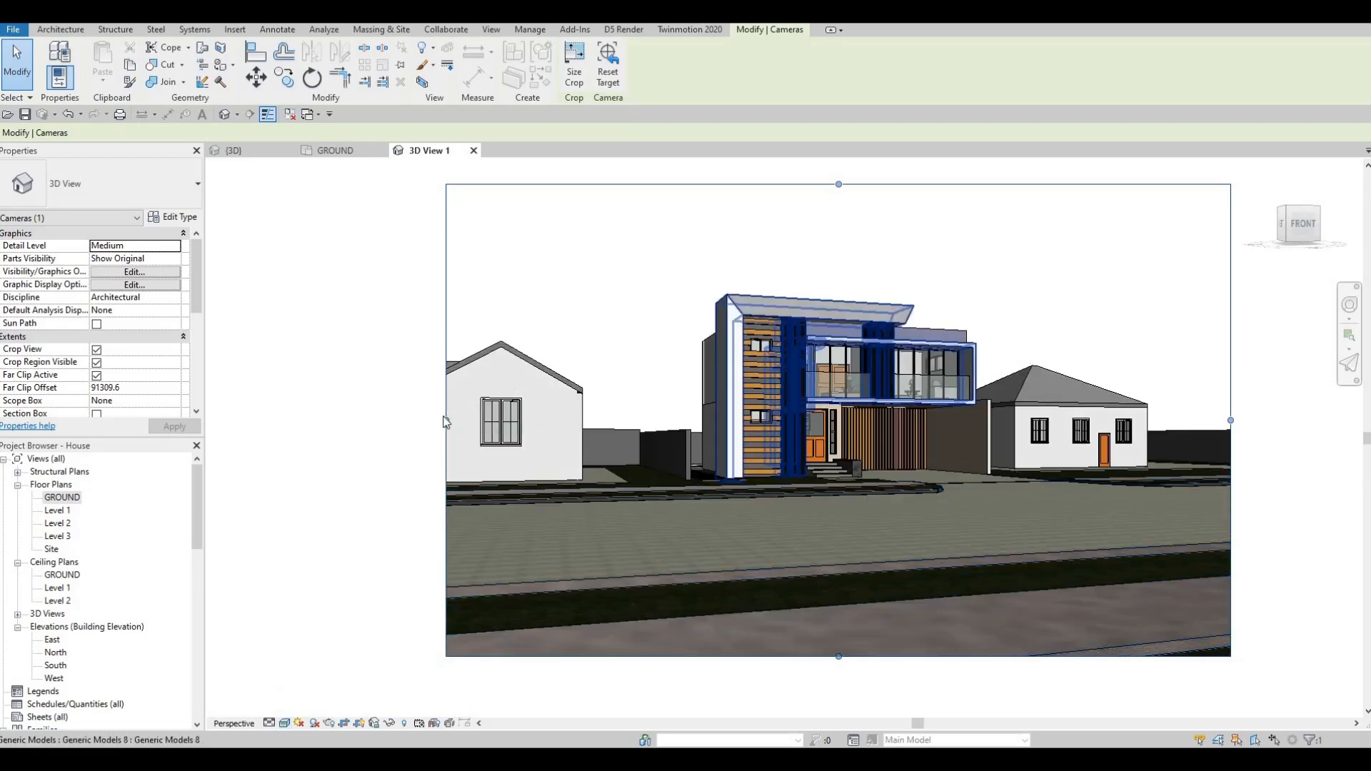
{"action": "left_click_drag", "start_coordinate": [1230, 420], "coordinate": [1199, 423]}
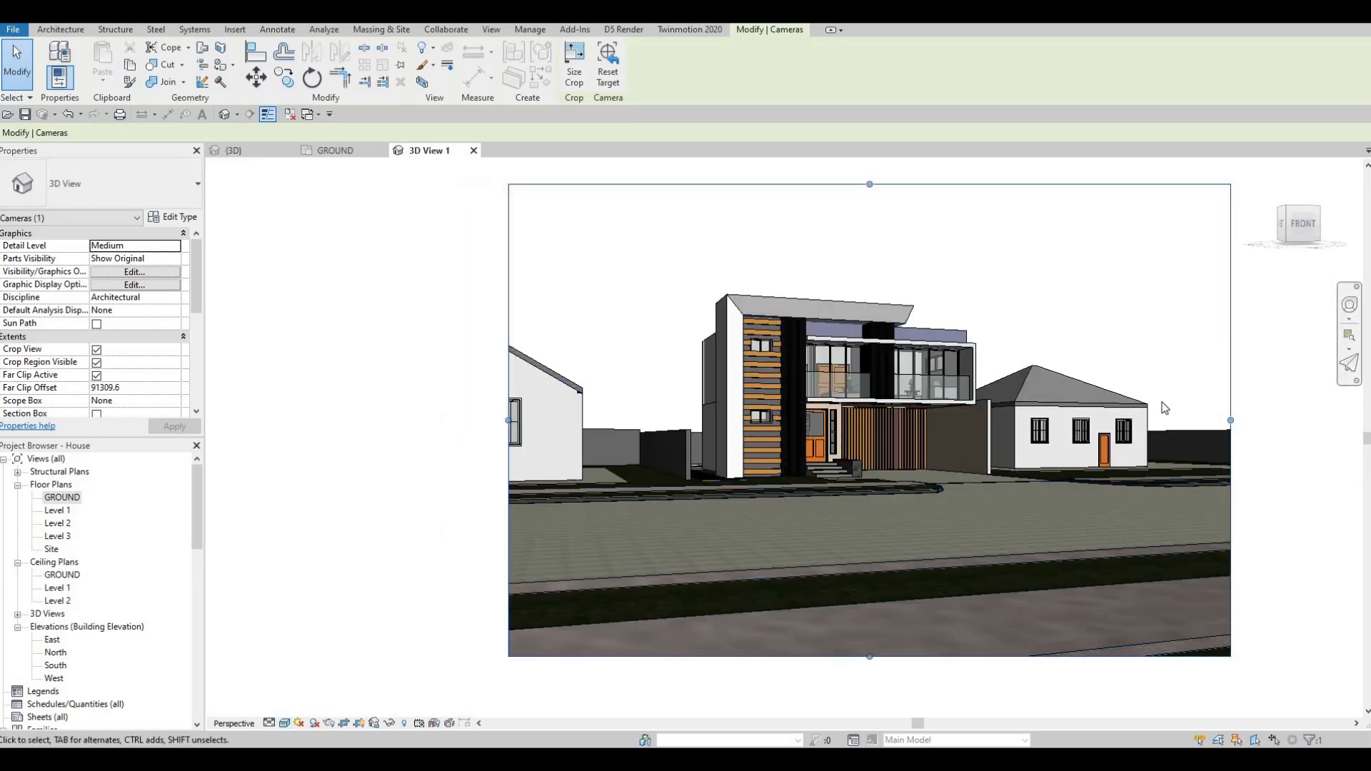
{"action": "left_click_drag", "start_coordinate": [856, 184], "coordinate": [855, 180]}
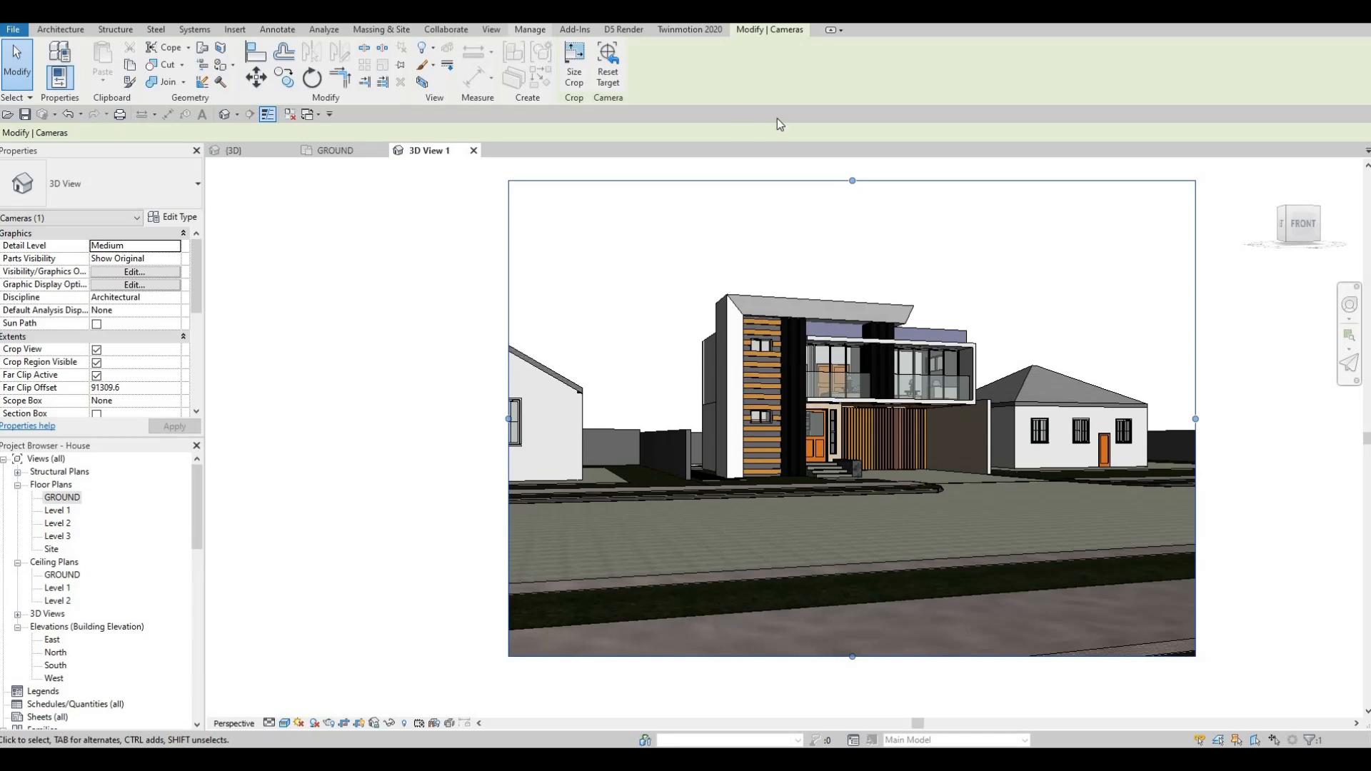
Step: Set the project's starting view to 3D View: 3D View 1
{"action": "left_click", "coordinate": [525, 32]}
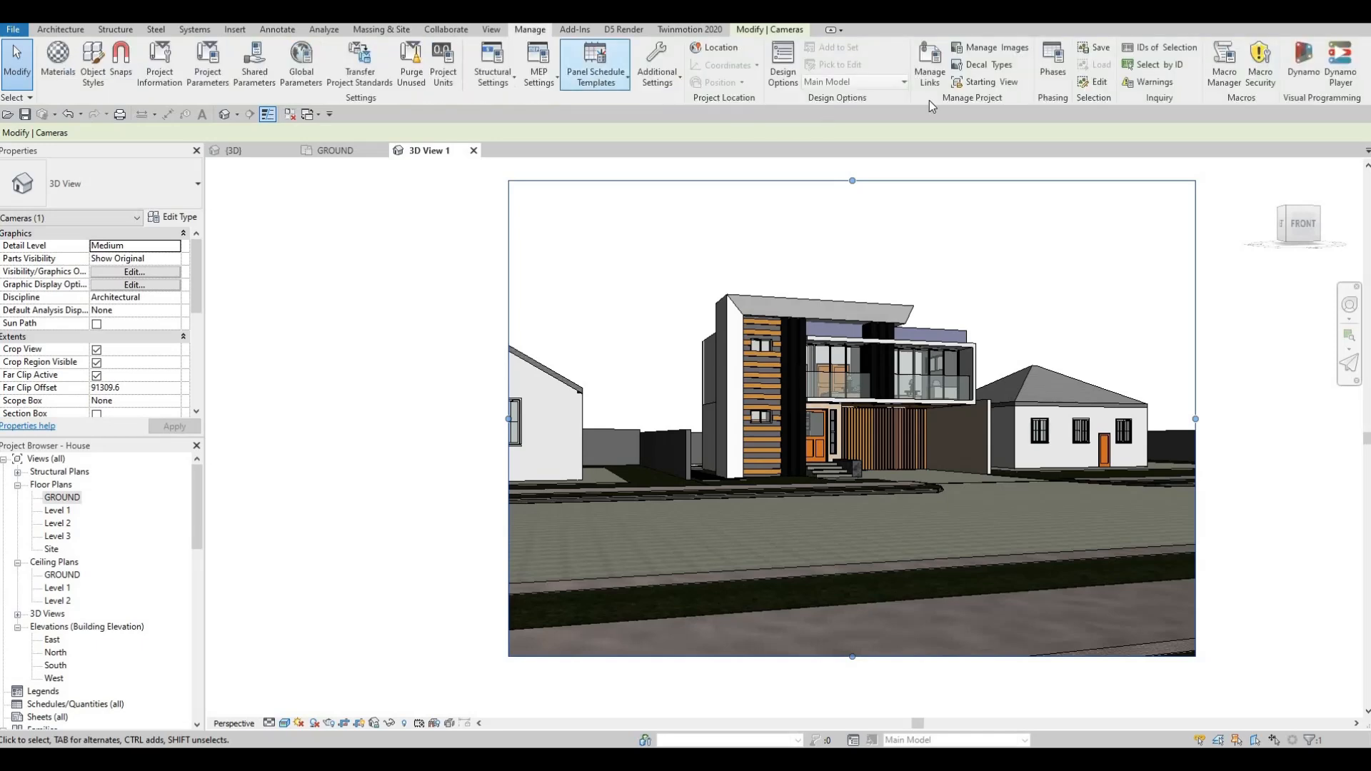
{"action": "left_click", "coordinate": [989, 83]}
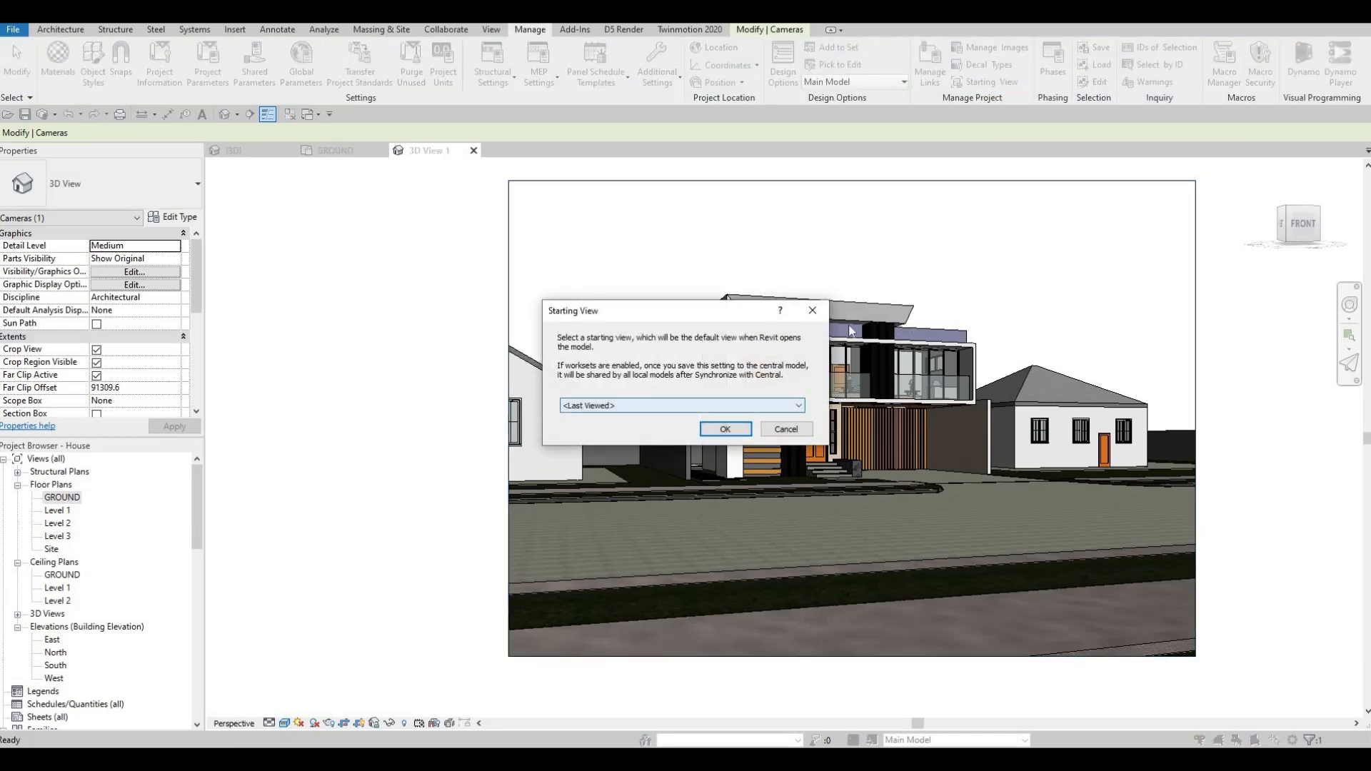
{"action": "left_click", "coordinate": [680, 404]}
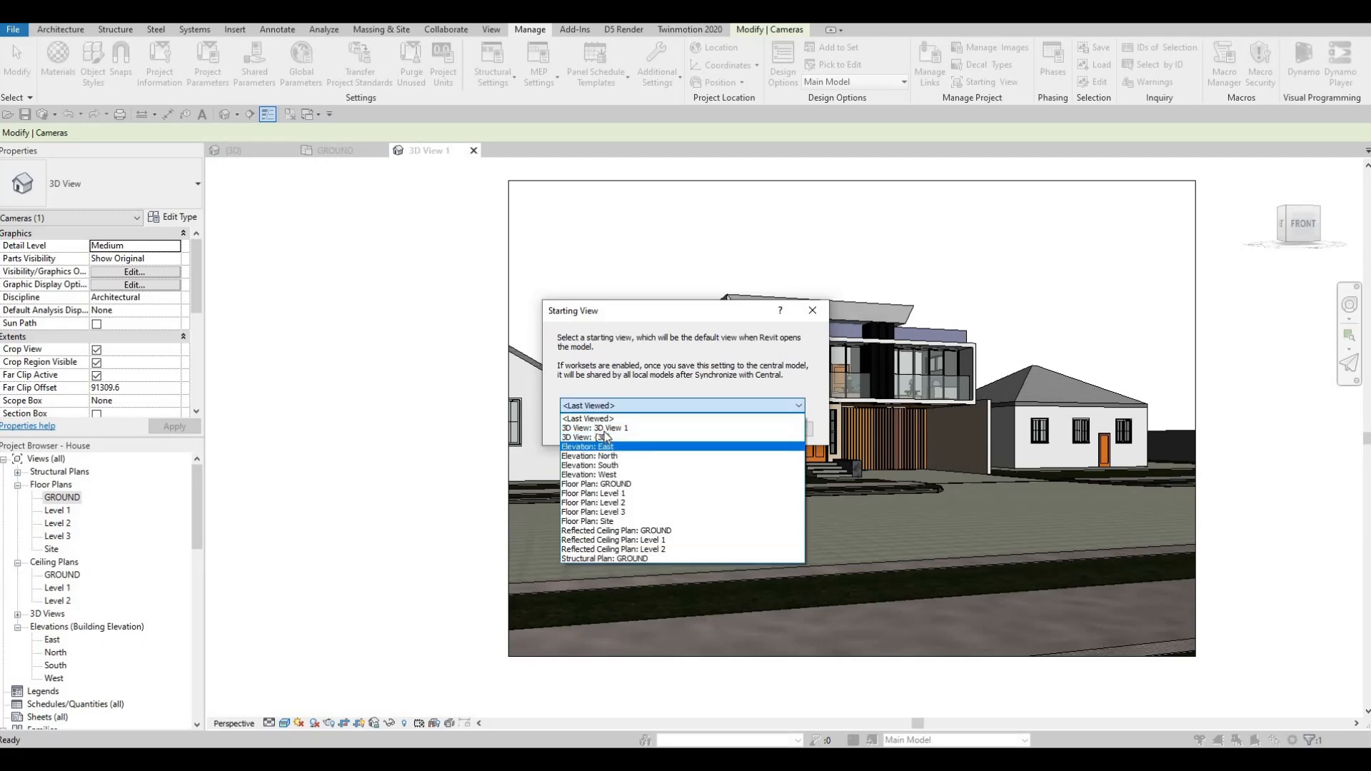
{"action": "left_click", "coordinate": [604, 428]}
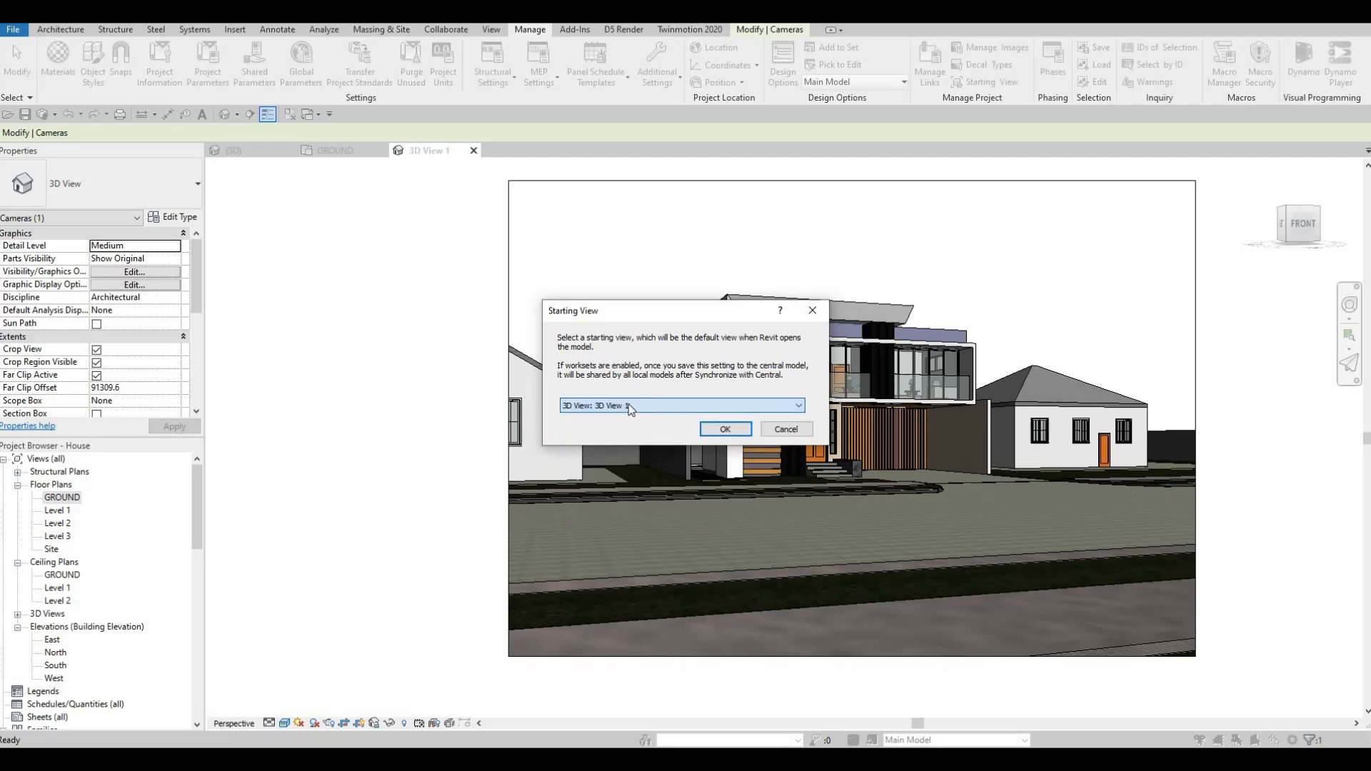
{"action": "left_click", "coordinate": [721, 429]}
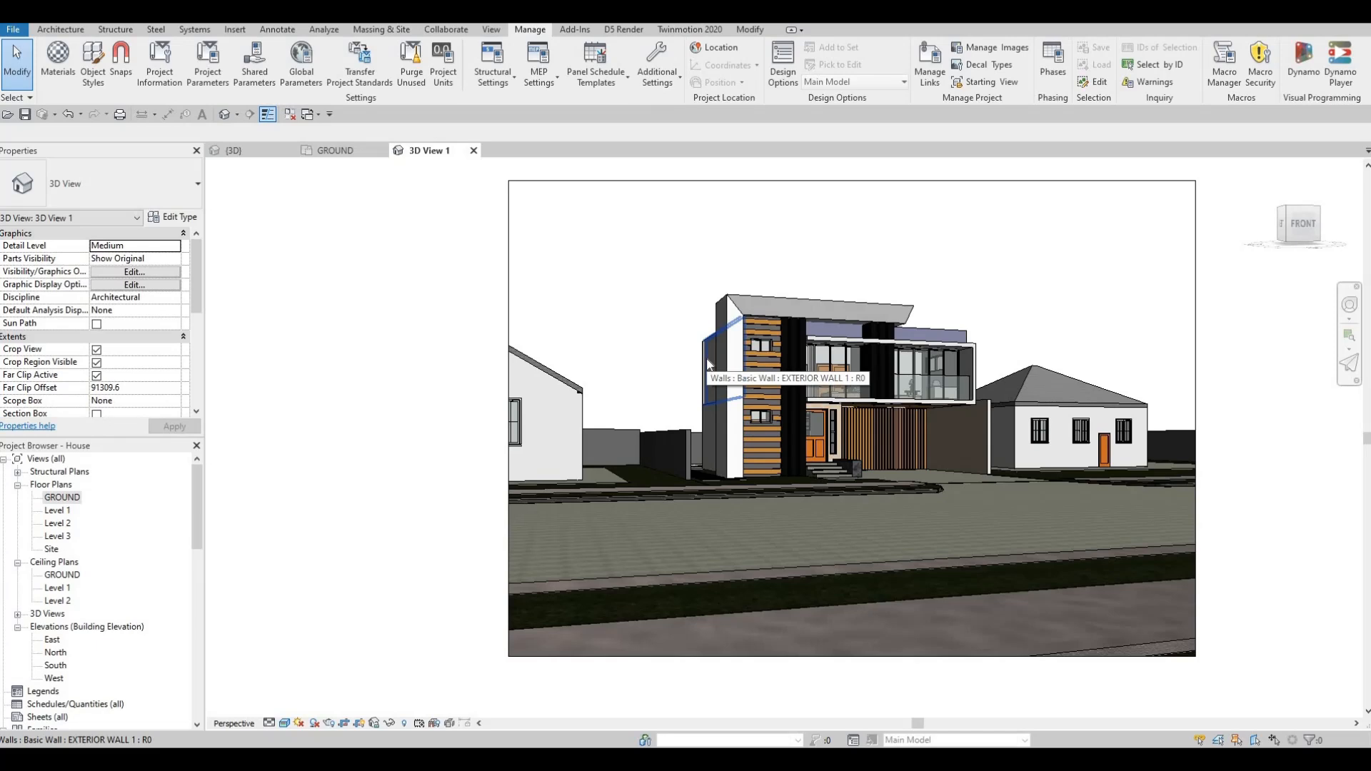
Step: Render the camera view at Draft quality with screen resolution and Exterior: Sun only lighting
{"action": "left_click", "coordinate": [490, 30]}
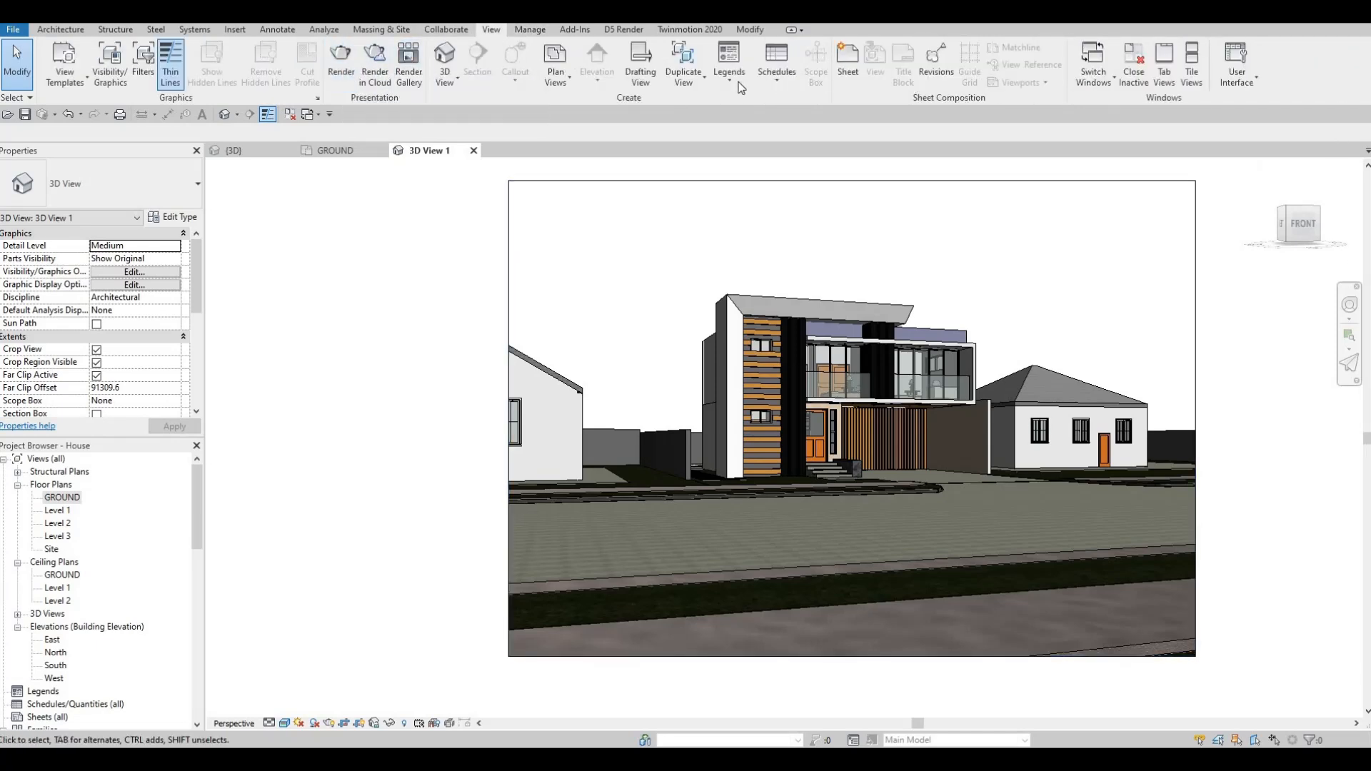
{"action": "key", "text": "r"}
{"action": "key", "text": "r"}
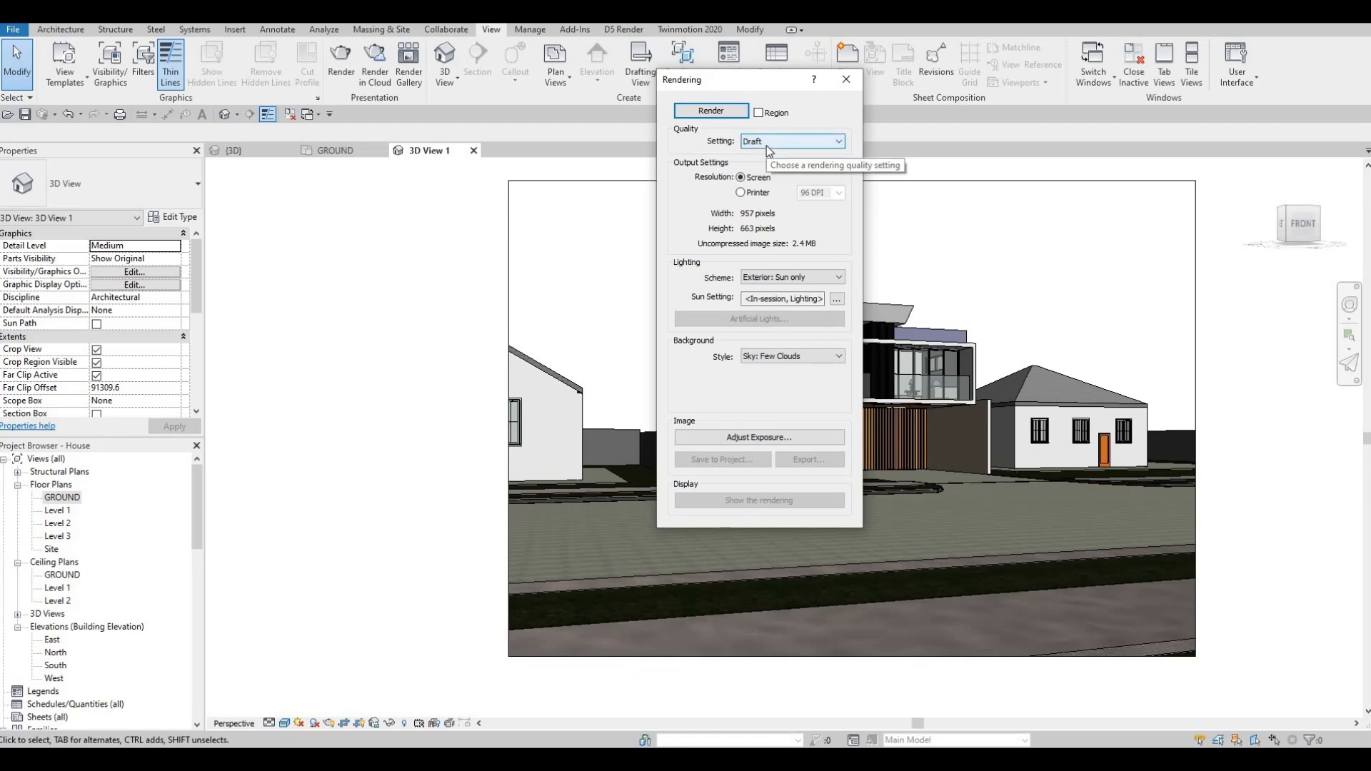
{"action": "left_click", "coordinate": [768, 146]}
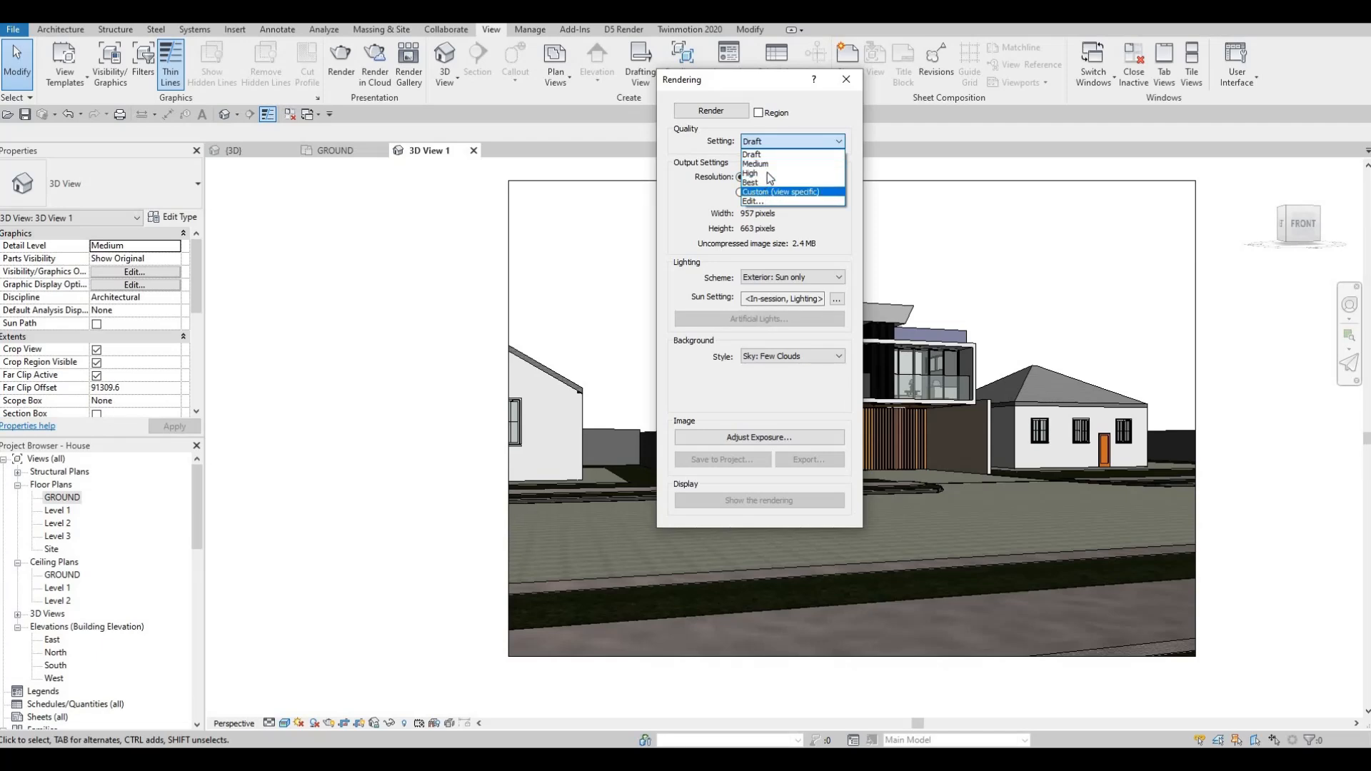
{"action": "left_click", "coordinate": [858, 164]}
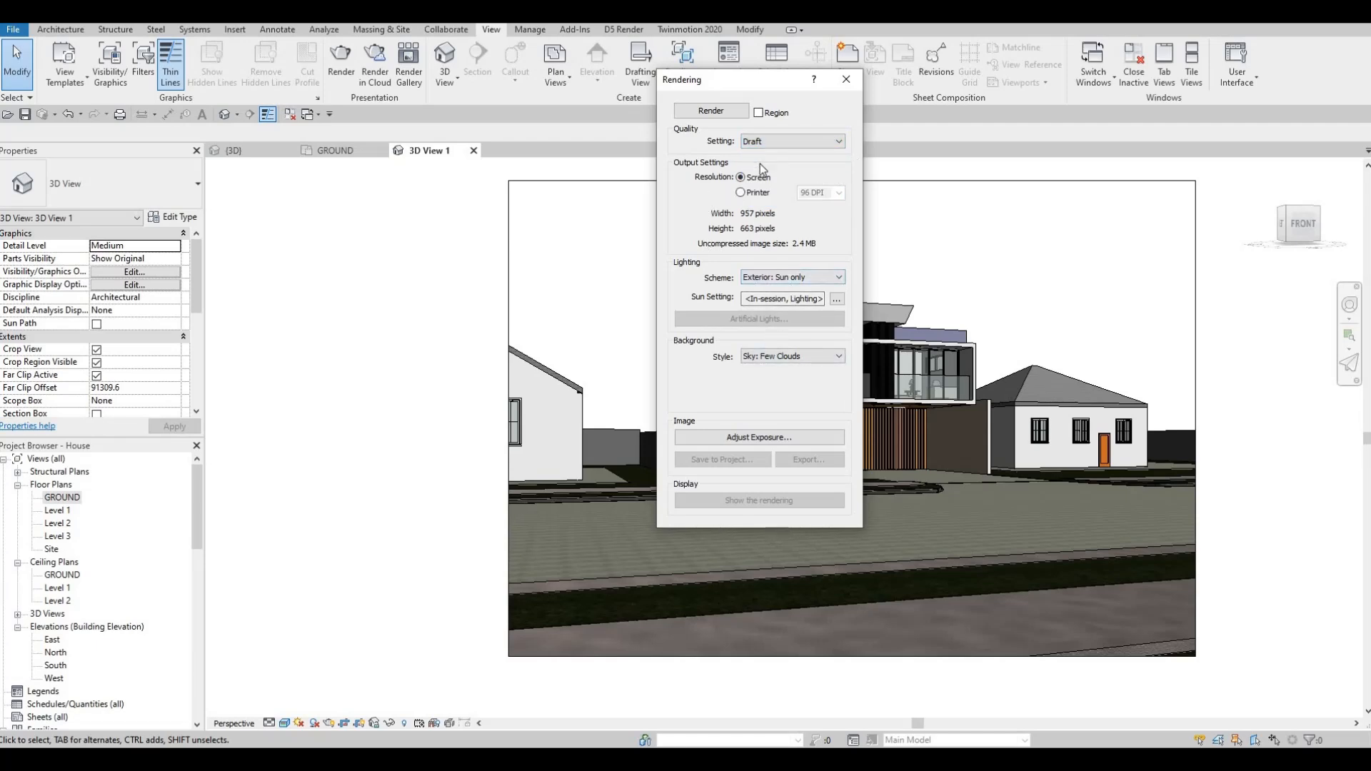
{"action": "left_click", "coordinate": [700, 116]}
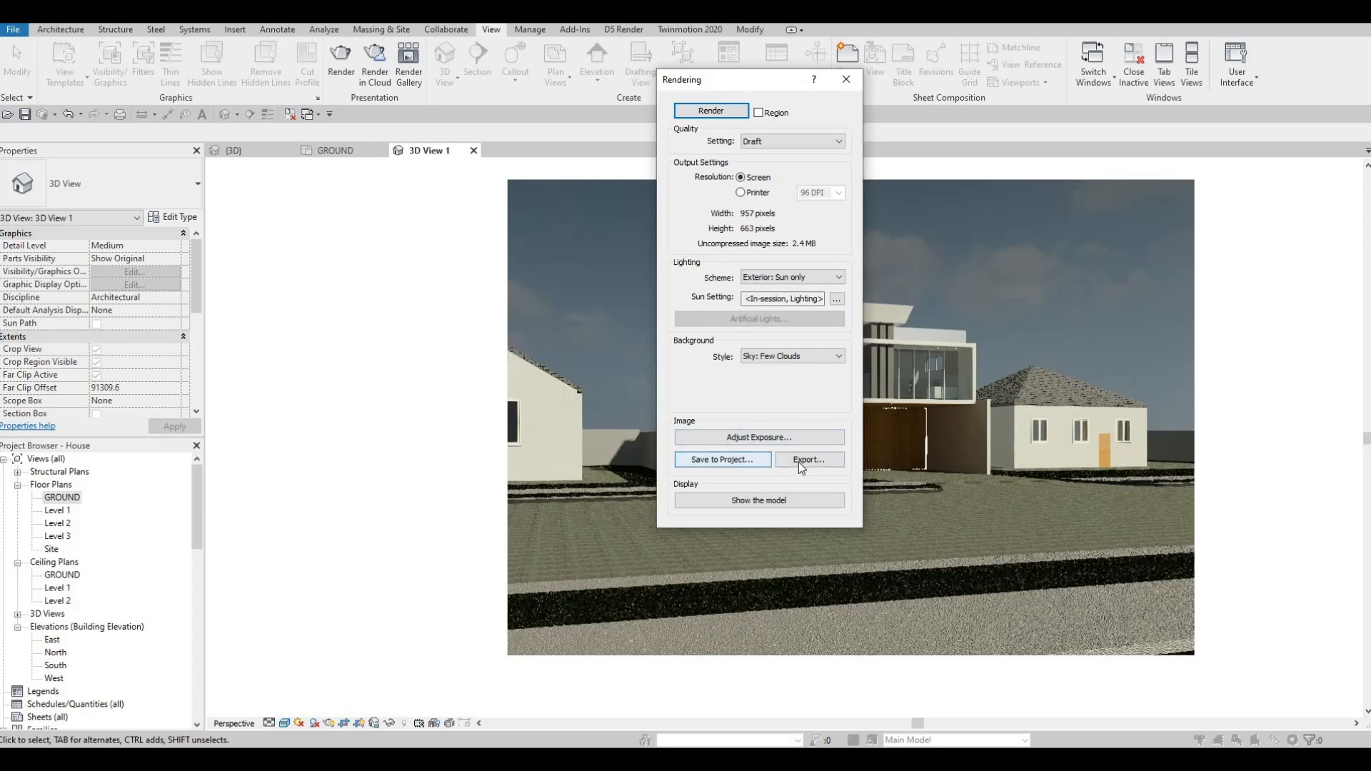
Step: Save the rendered image to the project under the suggested name, expand the Renderings branch and close the rendering settings
{"action": "left_click", "coordinate": [743, 464]}
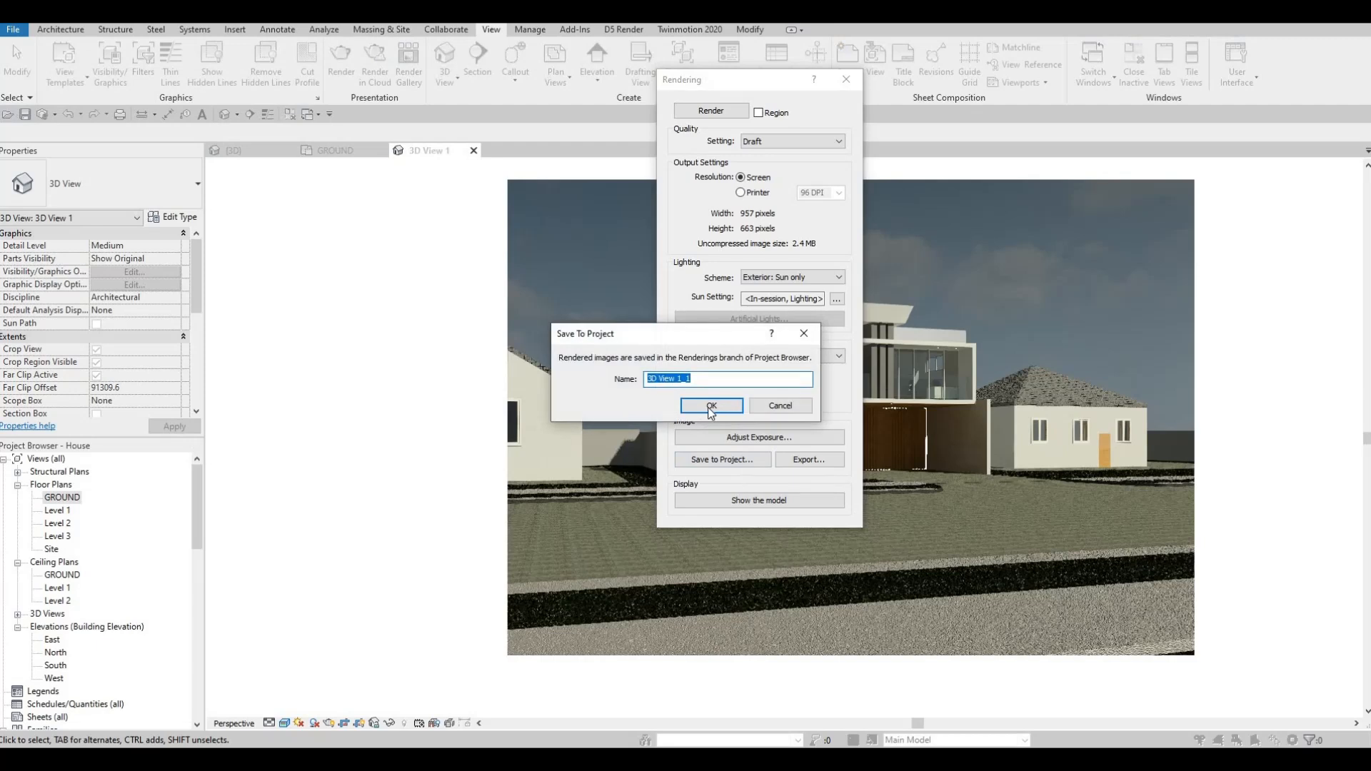
{"action": "left_click", "coordinate": [711, 406]}
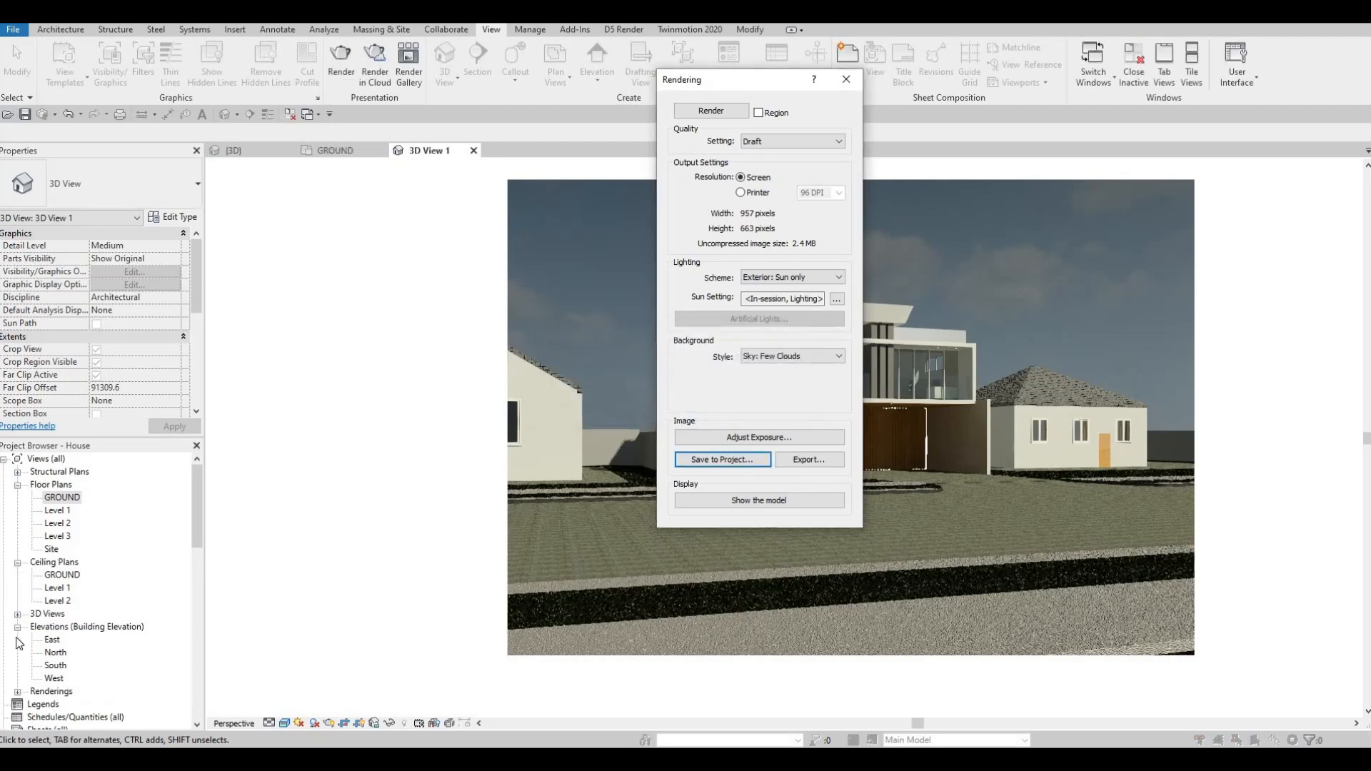
{"action": "scroll", "coordinate": [28, 599], "scroll_direction": "down", "scroll_amount": 2}
{"action": "scroll", "coordinate": [21, 593], "scroll_direction": "down", "scroll_amount": 1}
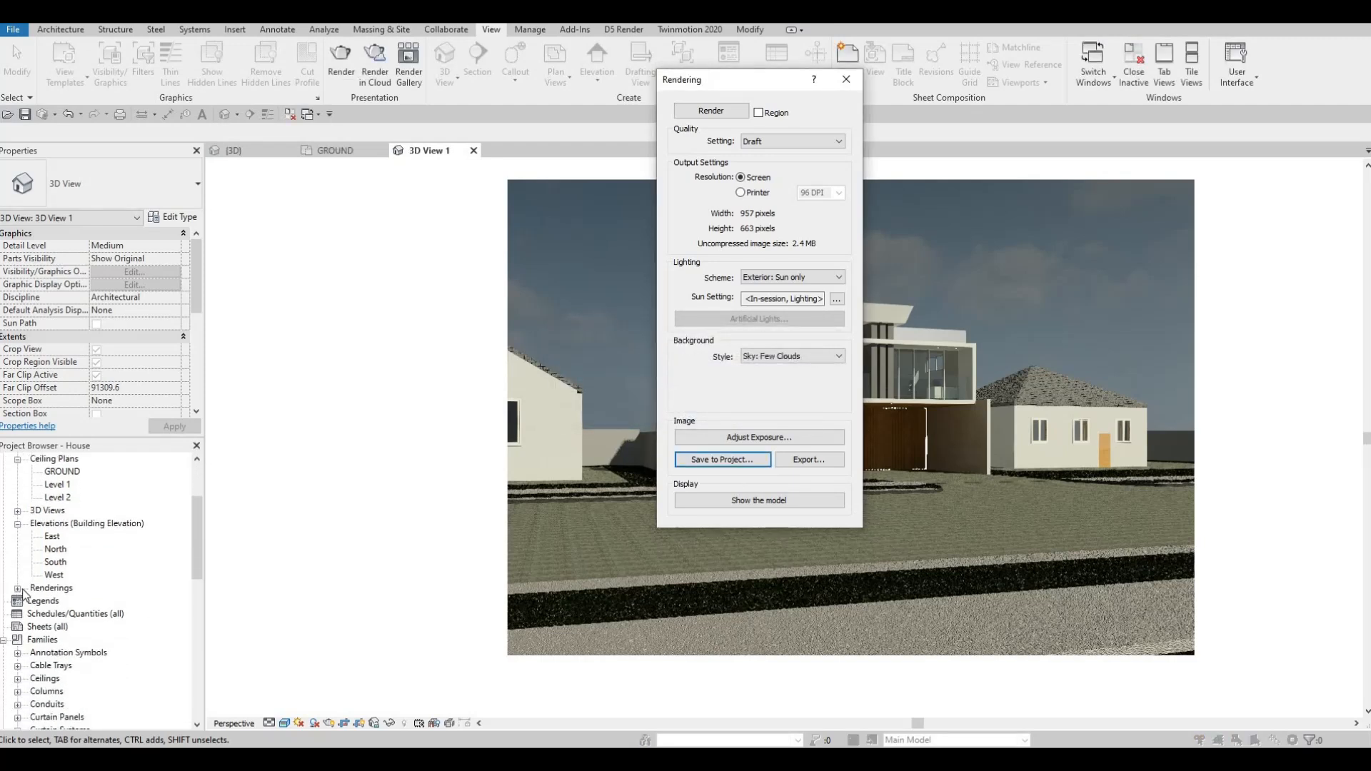
{"action": "left_click", "coordinate": [46, 590]}
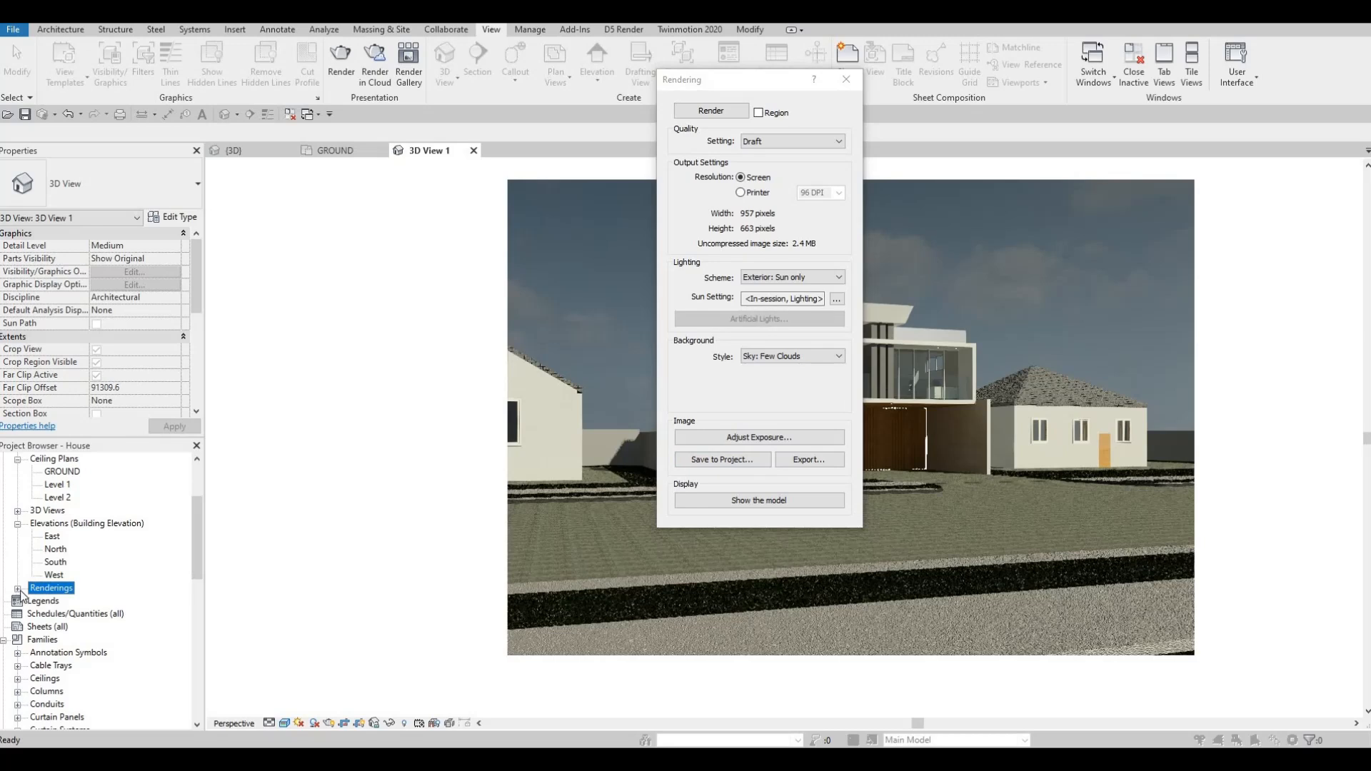
{"action": "left_click", "coordinate": [18, 589]}
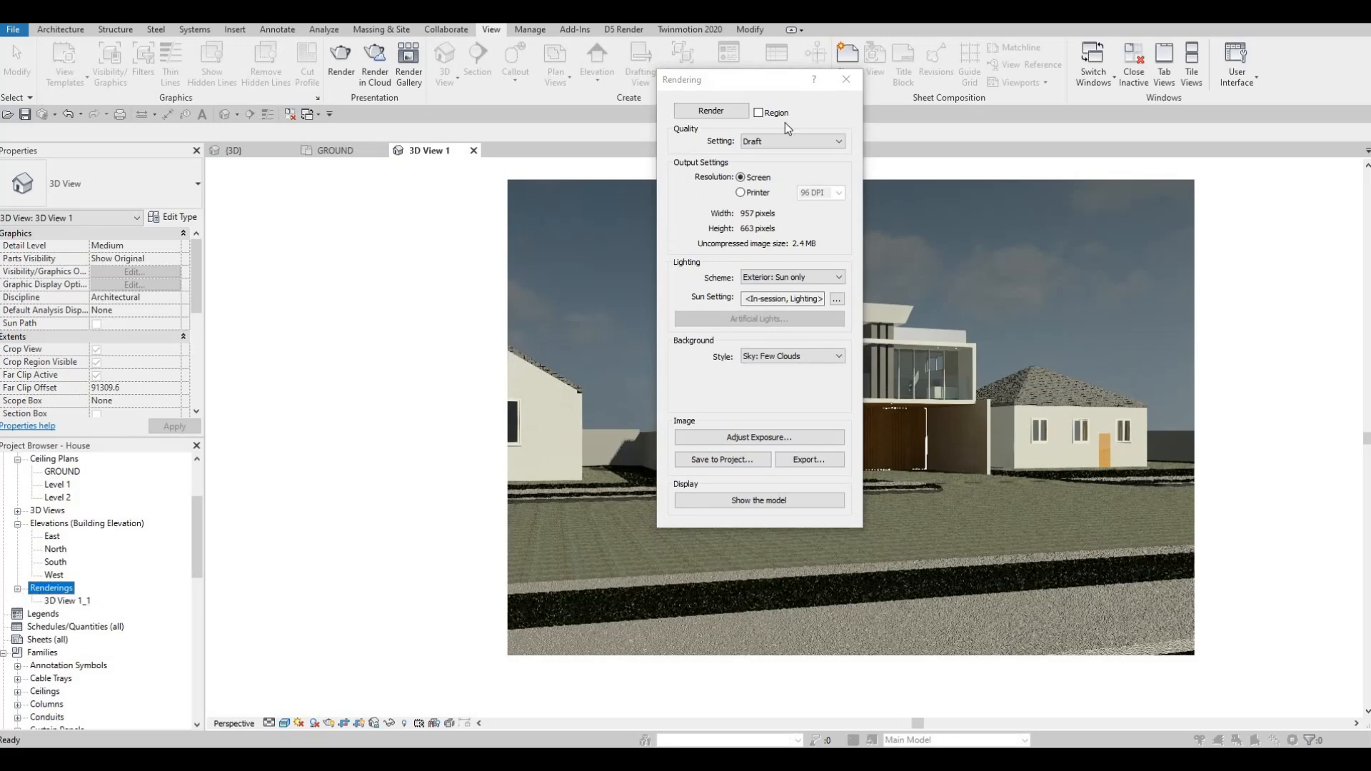
{"action": "left_click", "coordinate": [846, 79]}
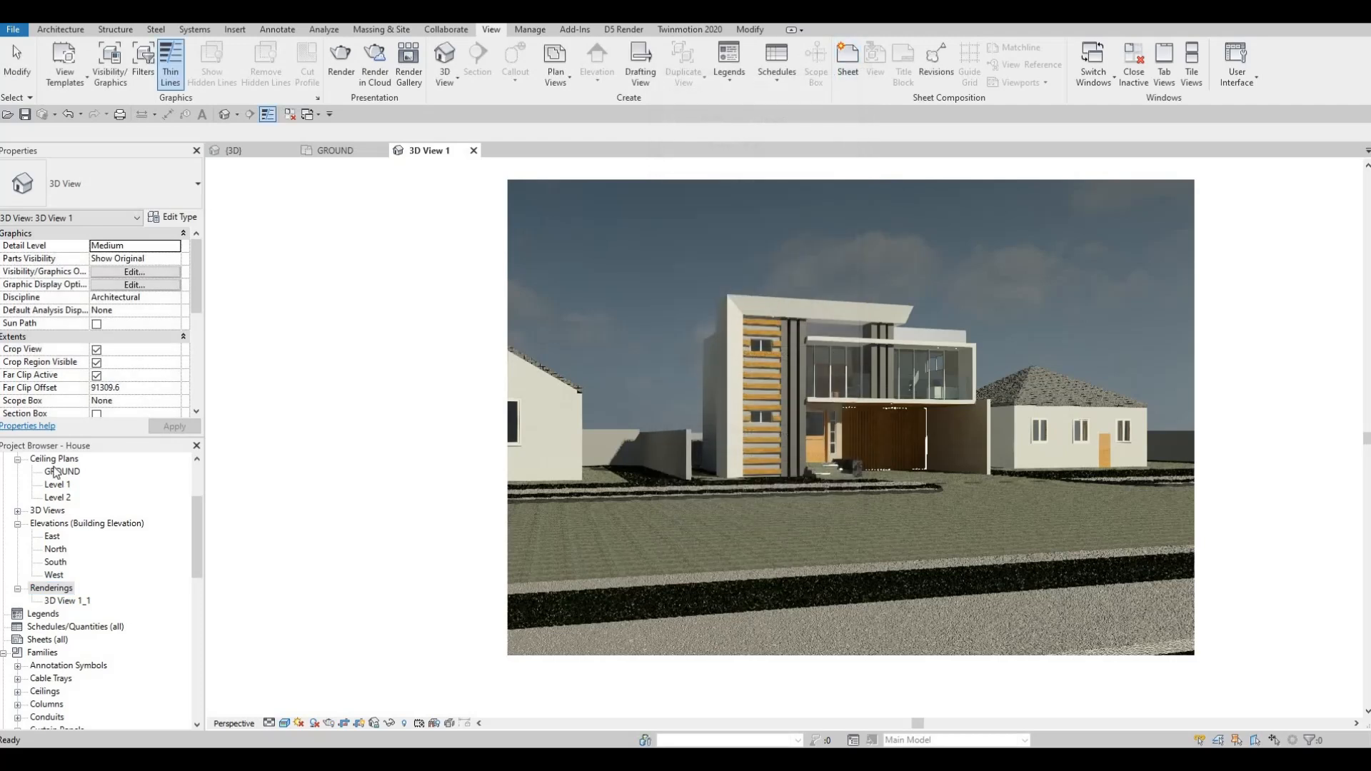
Step: Collapse the Families branch in the project browser and open the settings for a new sheet
{"action": "scroll", "coordinate": [103, 519], "scroll_direction": "down", "scroll_amount": 3}
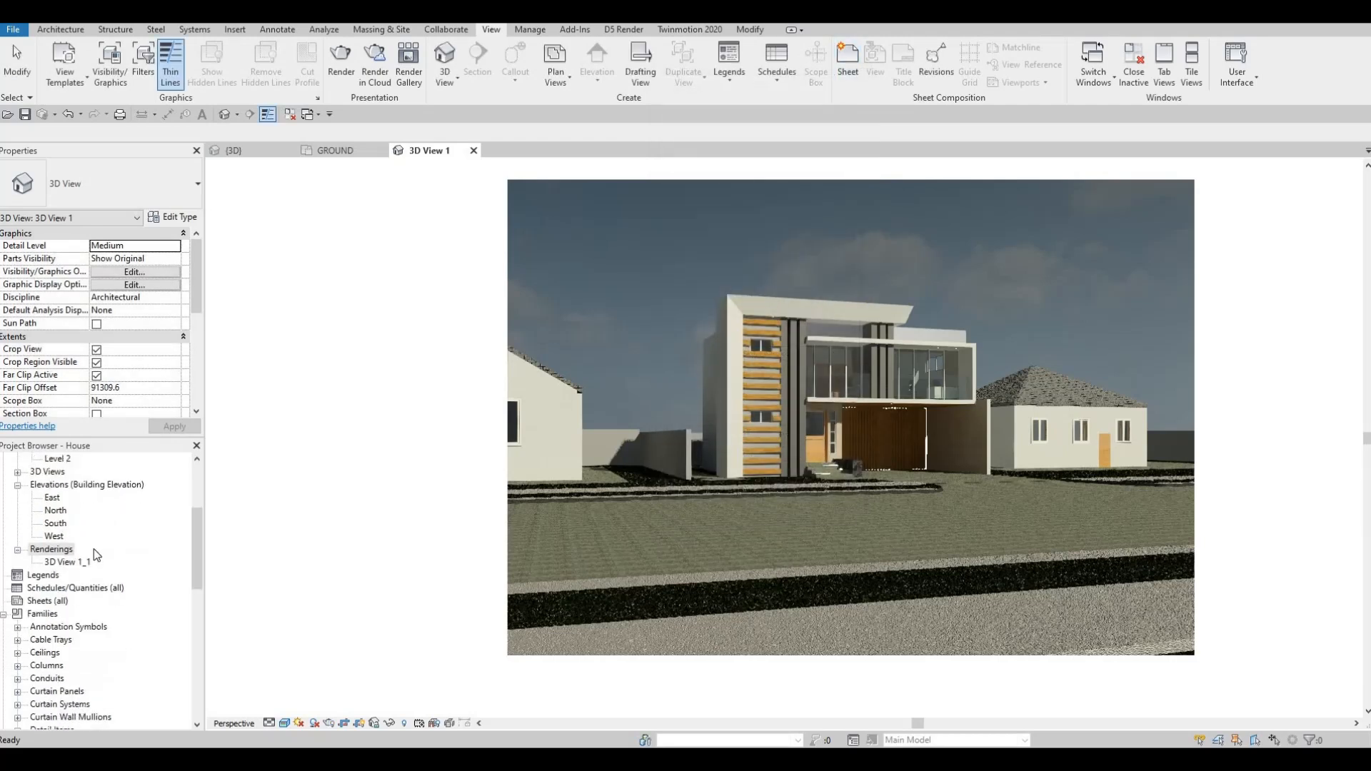
{"action": "left_click", "coordinate": [5, 563]}
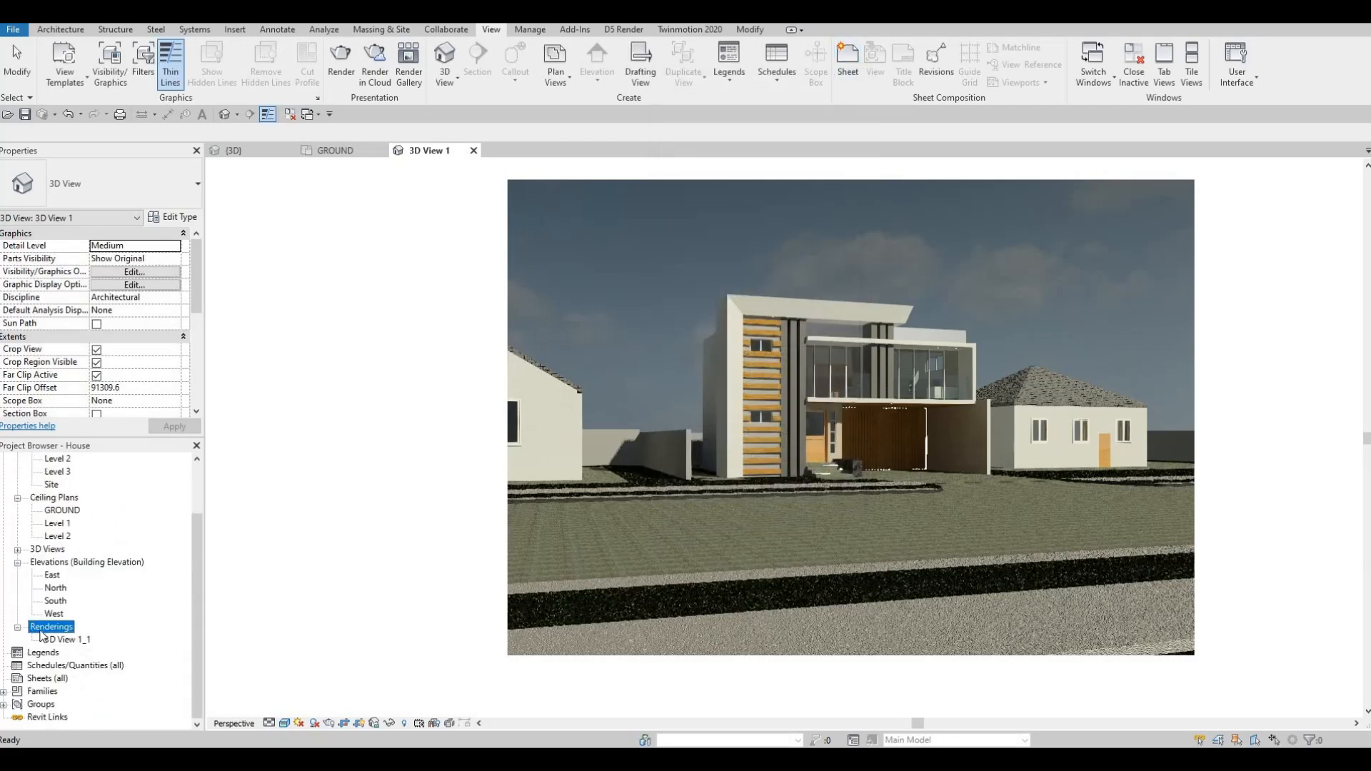
{"action": "left_click", "coordinate": [38, 680]}
{"action": "right_click", "coordinate": [41, 682]}
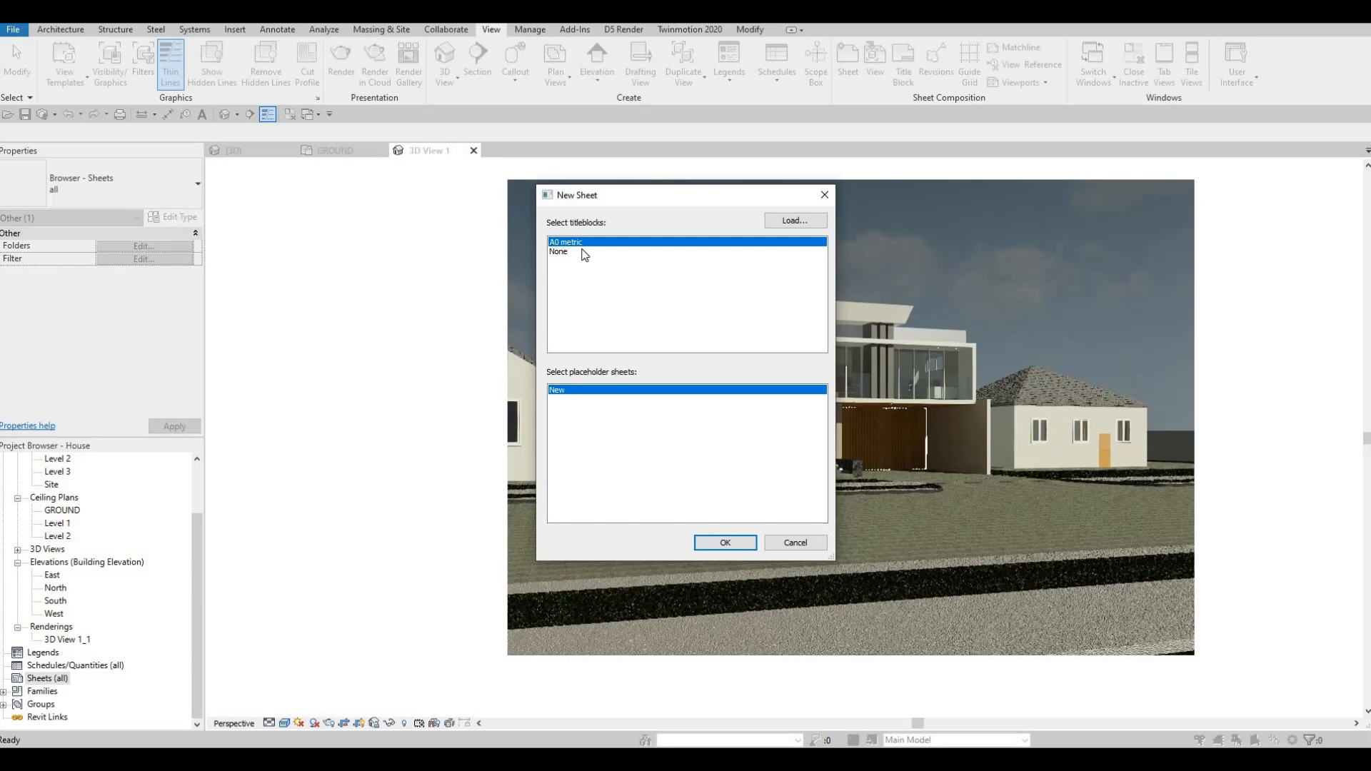
{"action": "left_click", "coordinate": [788, 223]}
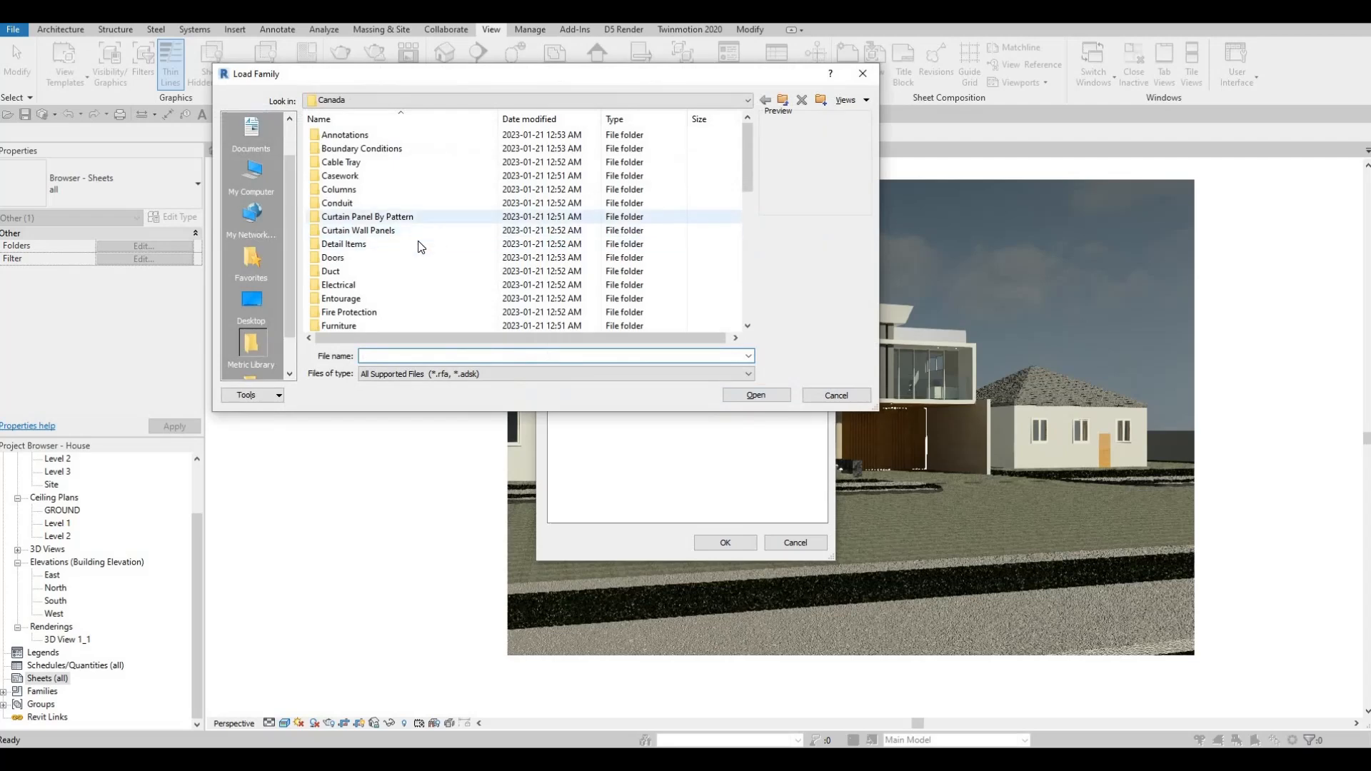
{"action": "scroll", "coordinate": [379, 265], "scroll_direction": "down", "scroll_amount": 8}
{"action": "double_click", "coordinate": [341, 325]}
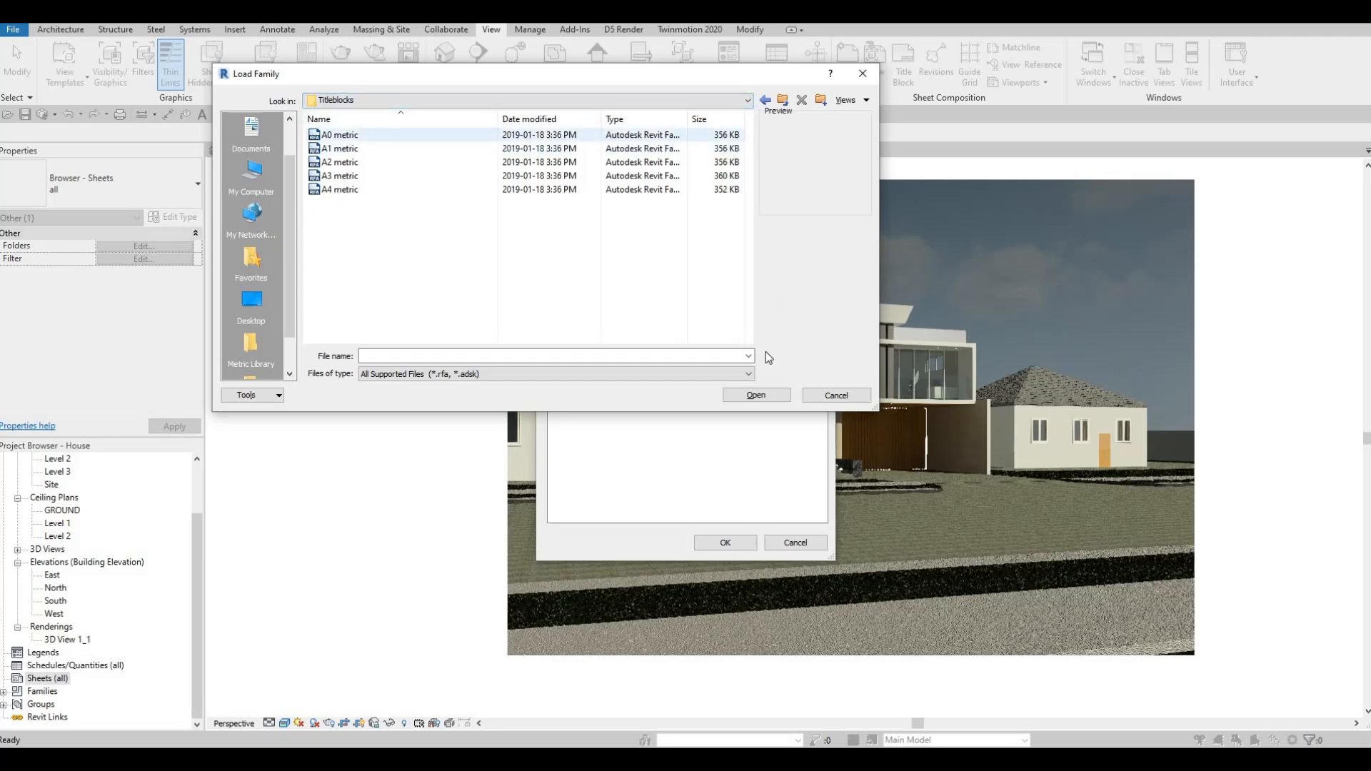
{"action": "left_click", "coordinate": [863, 74]}
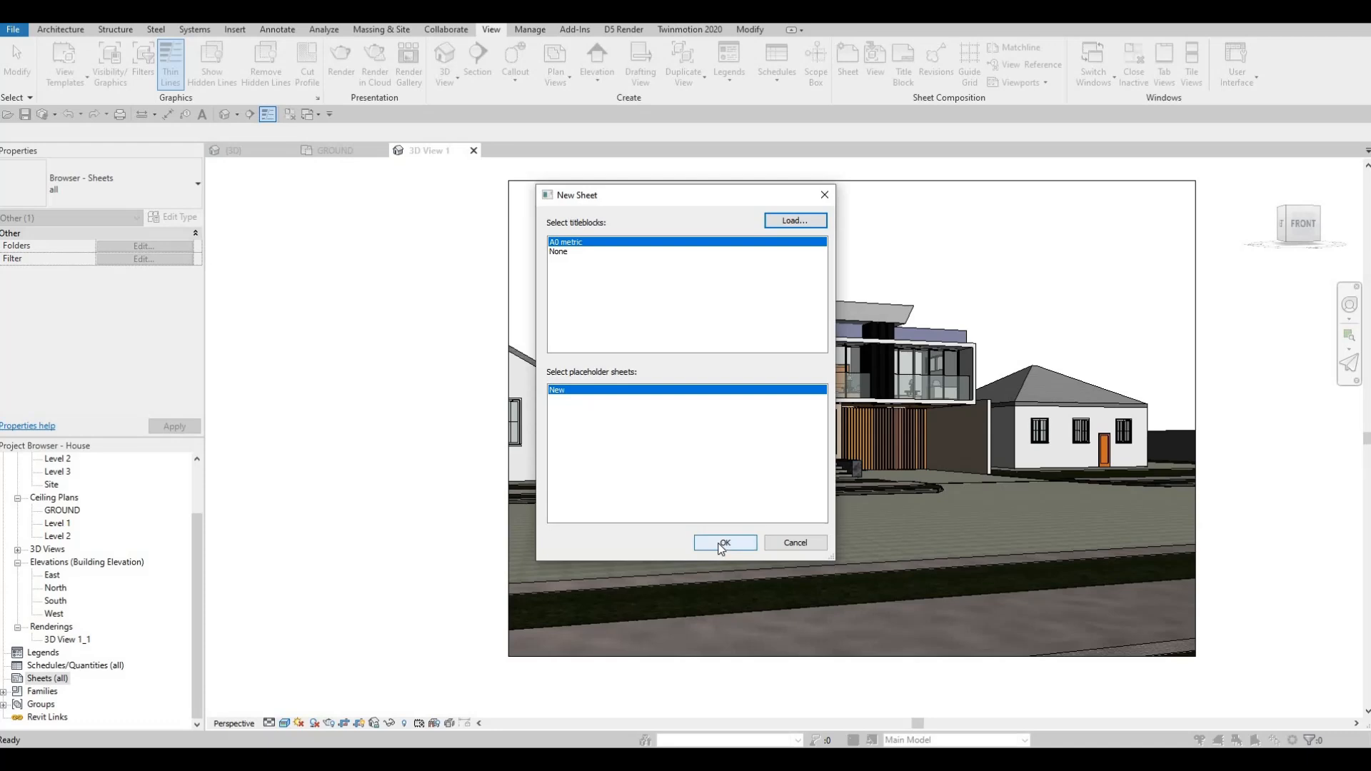
Step: Create three new sheets using the A0 metric titleblock
{"action": "left_click", "coordinate": [723, 544]}
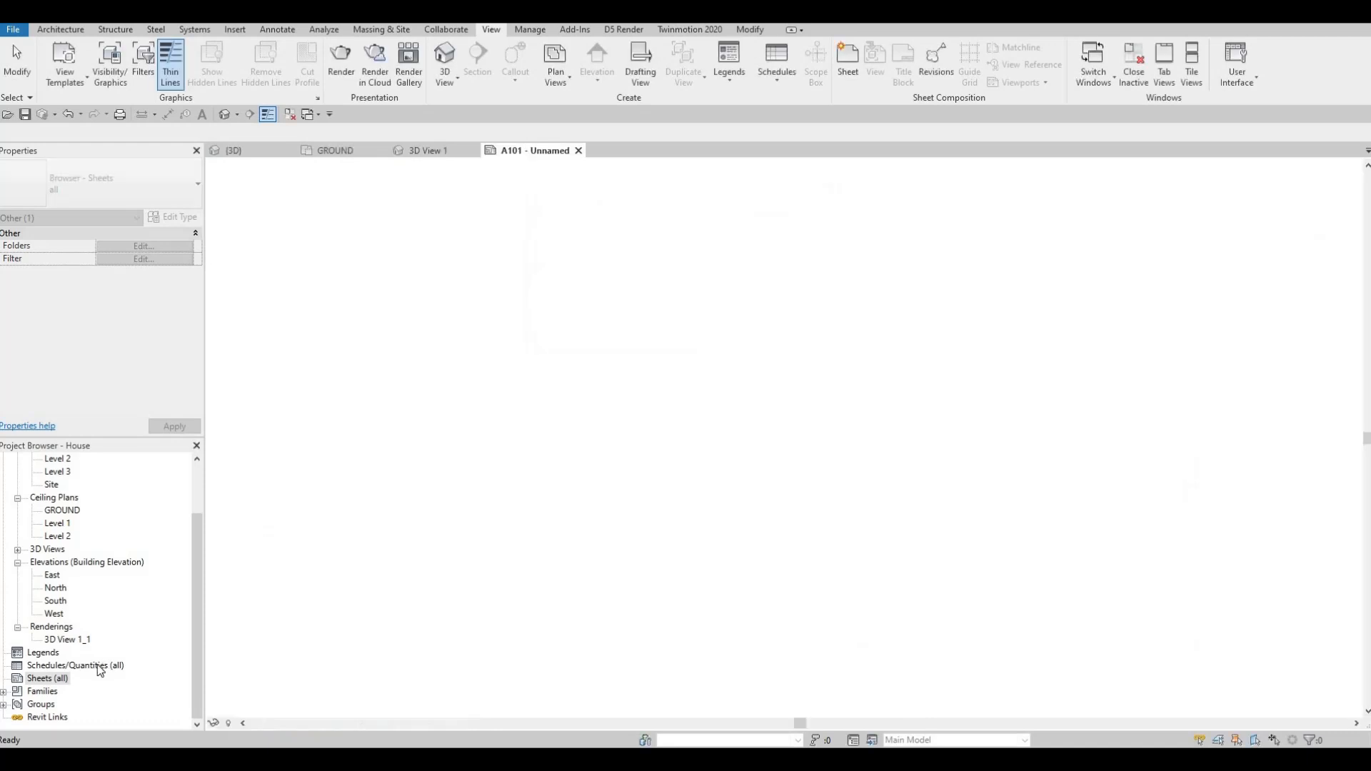
{"action": "right_click", "coordinate": [41, 680]}
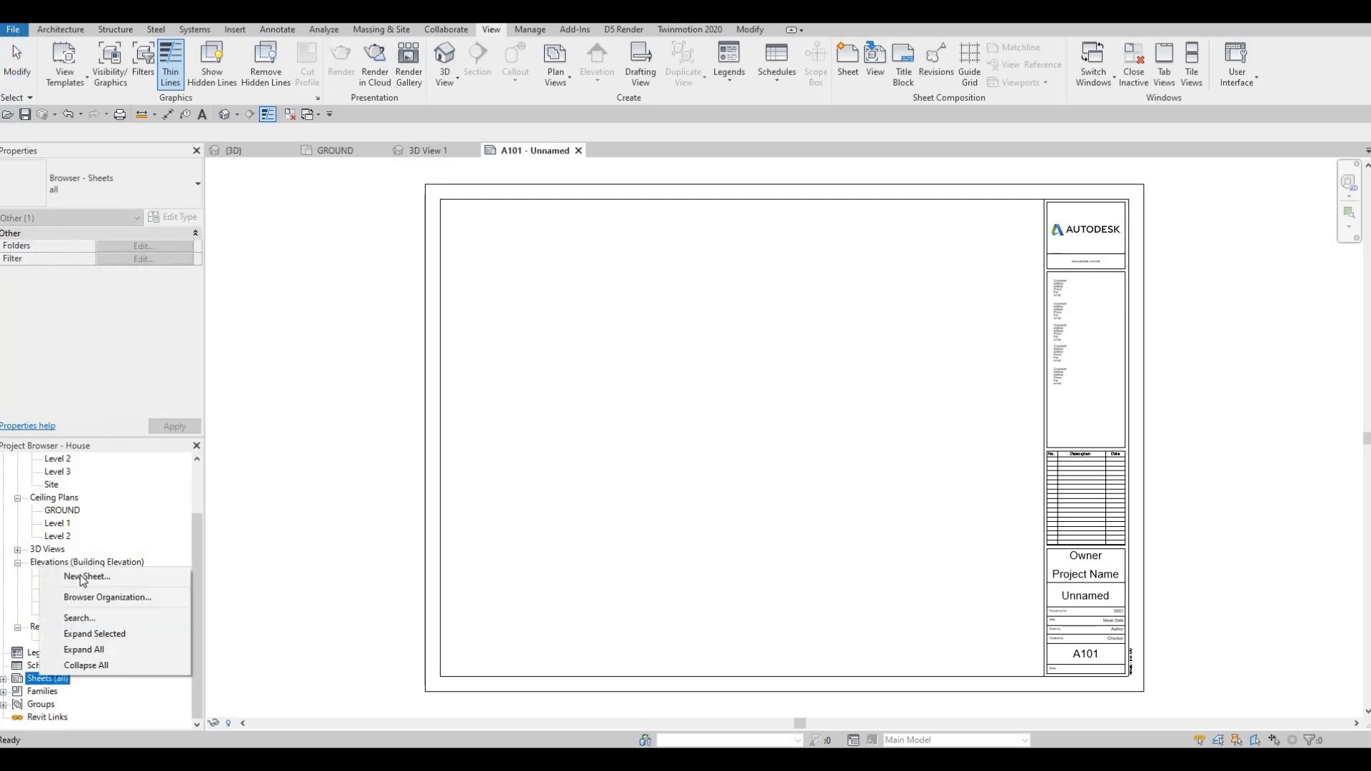
{"action": "left_click", "coordinate": [84, 576]}
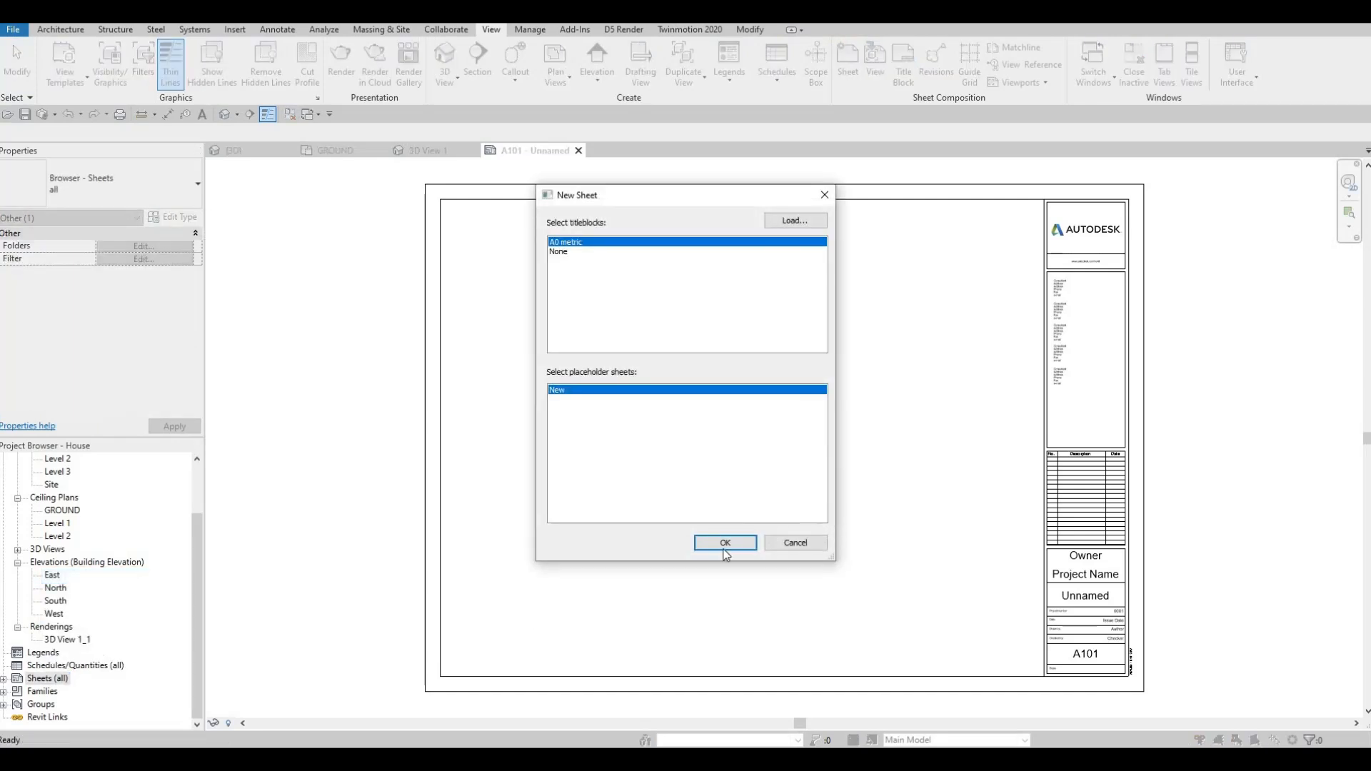
{"action": "key", "text": "Return"}
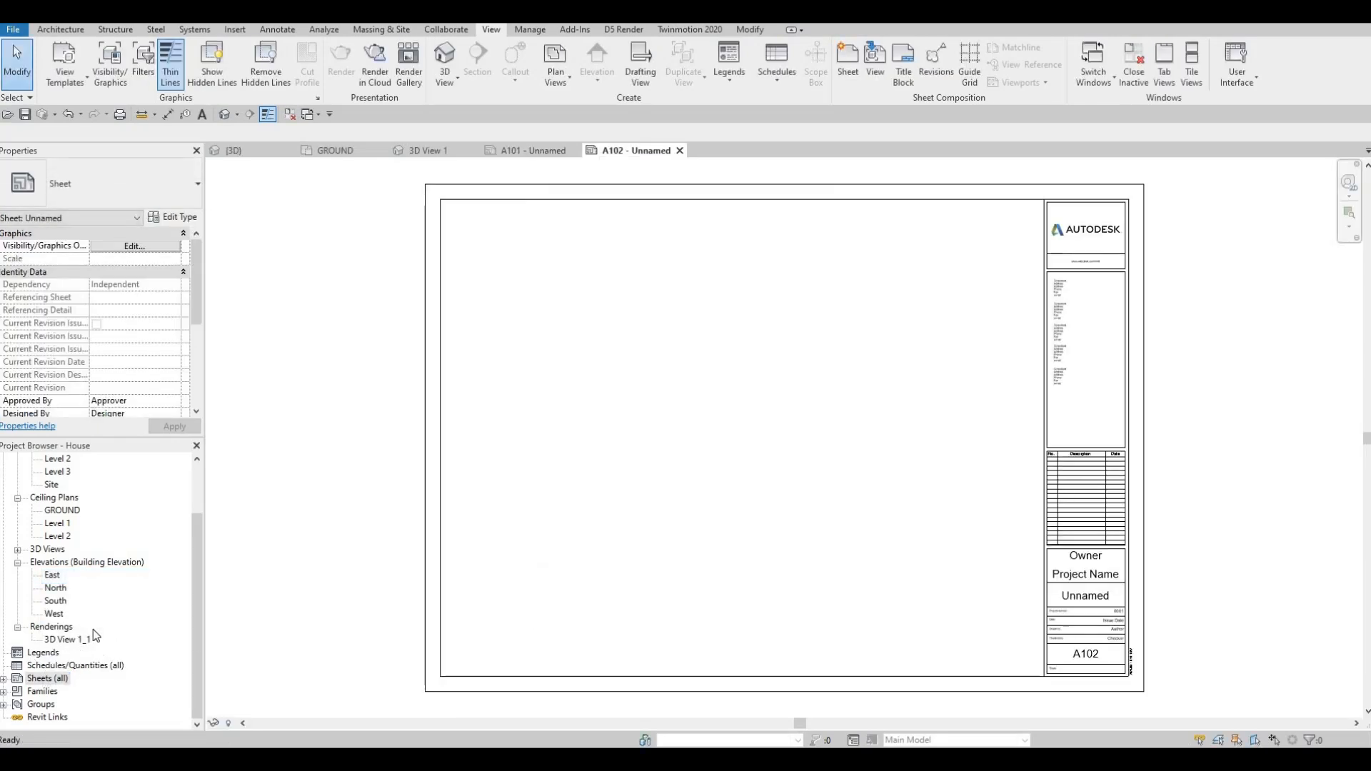
{"action": "right_click", "coordinate": [43, 678]}
{"action": "key", "text": "Return"}
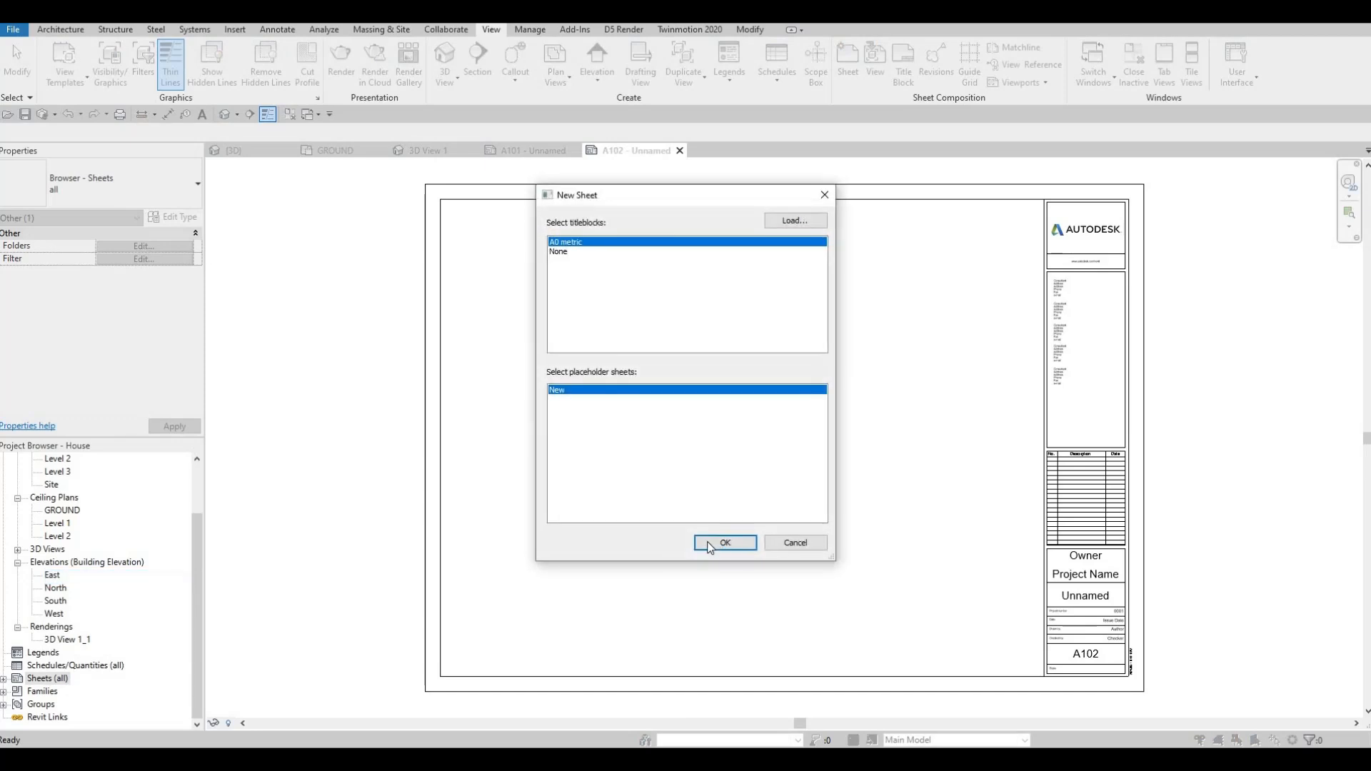
{"action": "key", "text": "Return"}
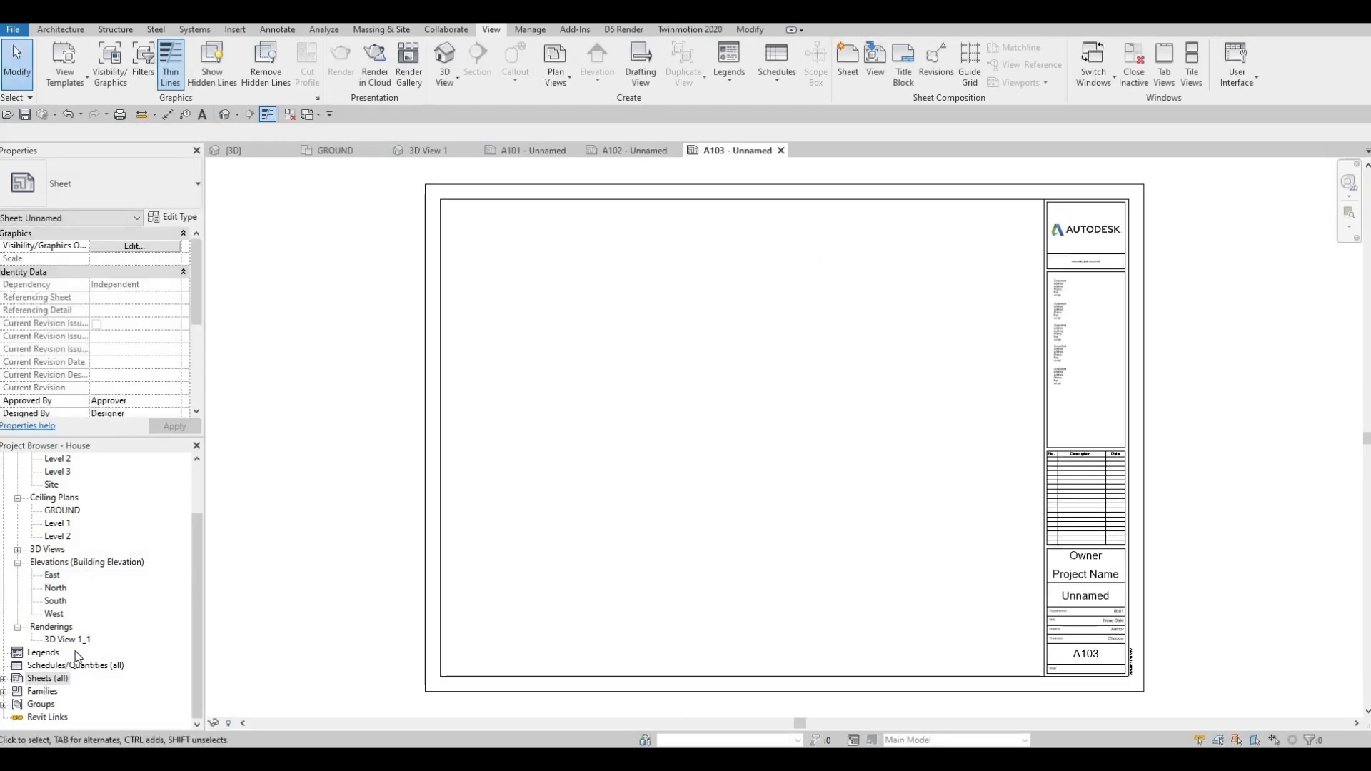
Step: Create two more sheets with the A0 metric titleblock and expand the Sheets branch in the project browser
{"action": "right_click", "coordinate": [44, 678]}
{"action": "left_click", "coordinate": [92, 582]}
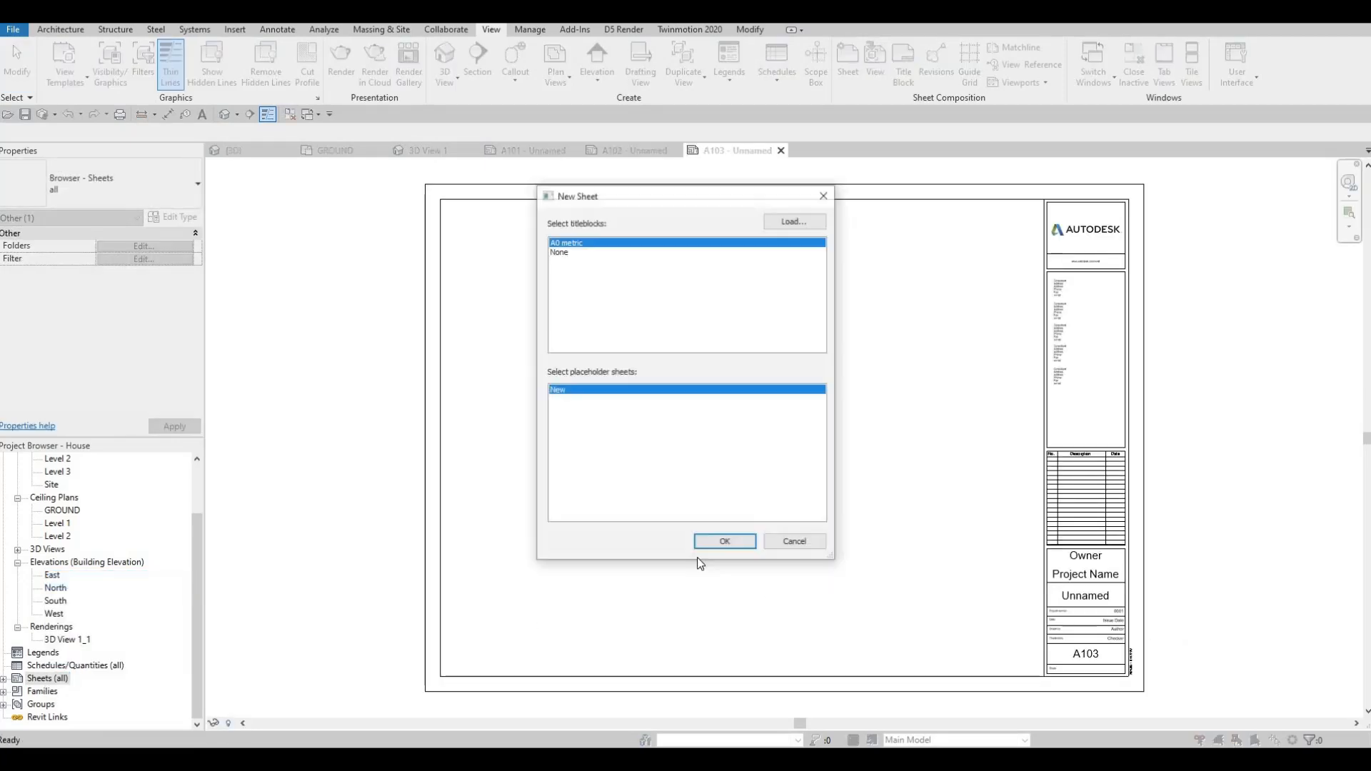
{"action": "left_click", "coordinate": [725, 544]}
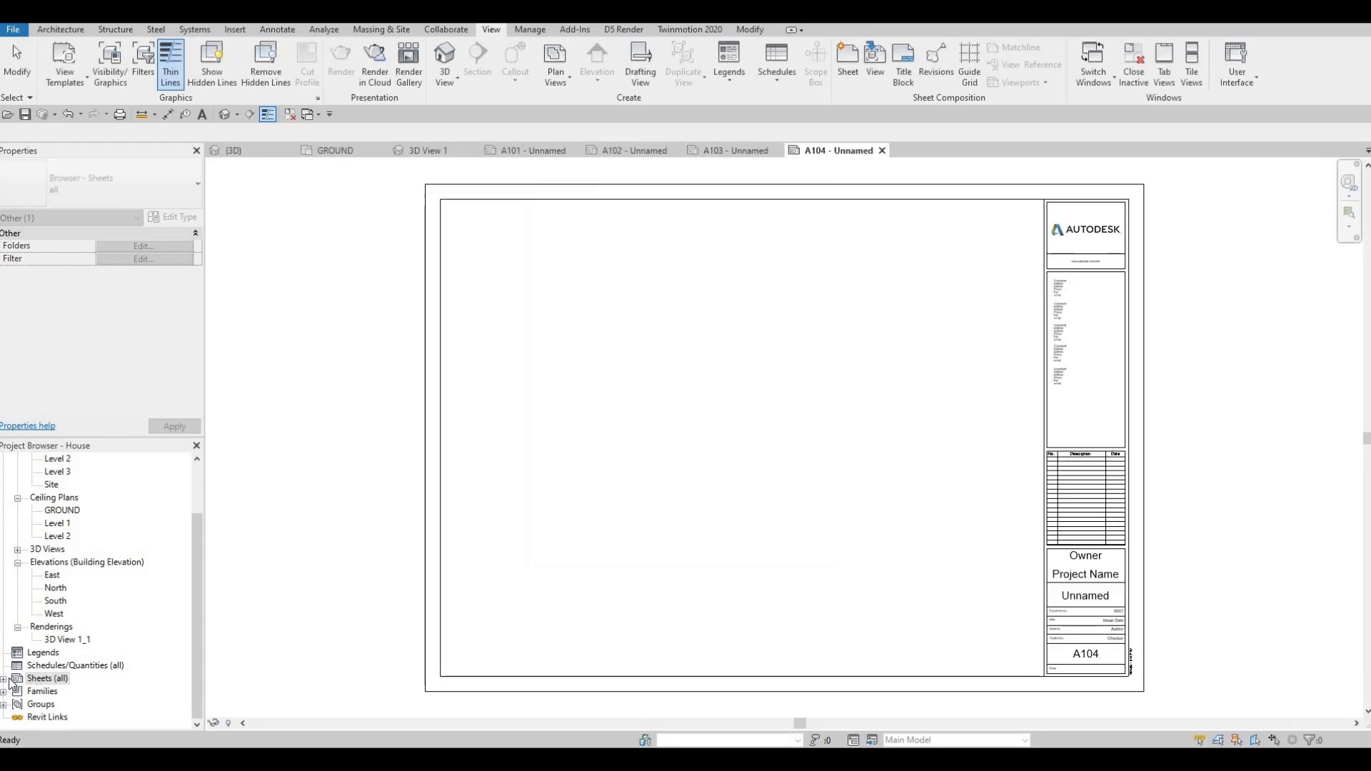
{"action": "double_click", "coordinate": [47, 678]}
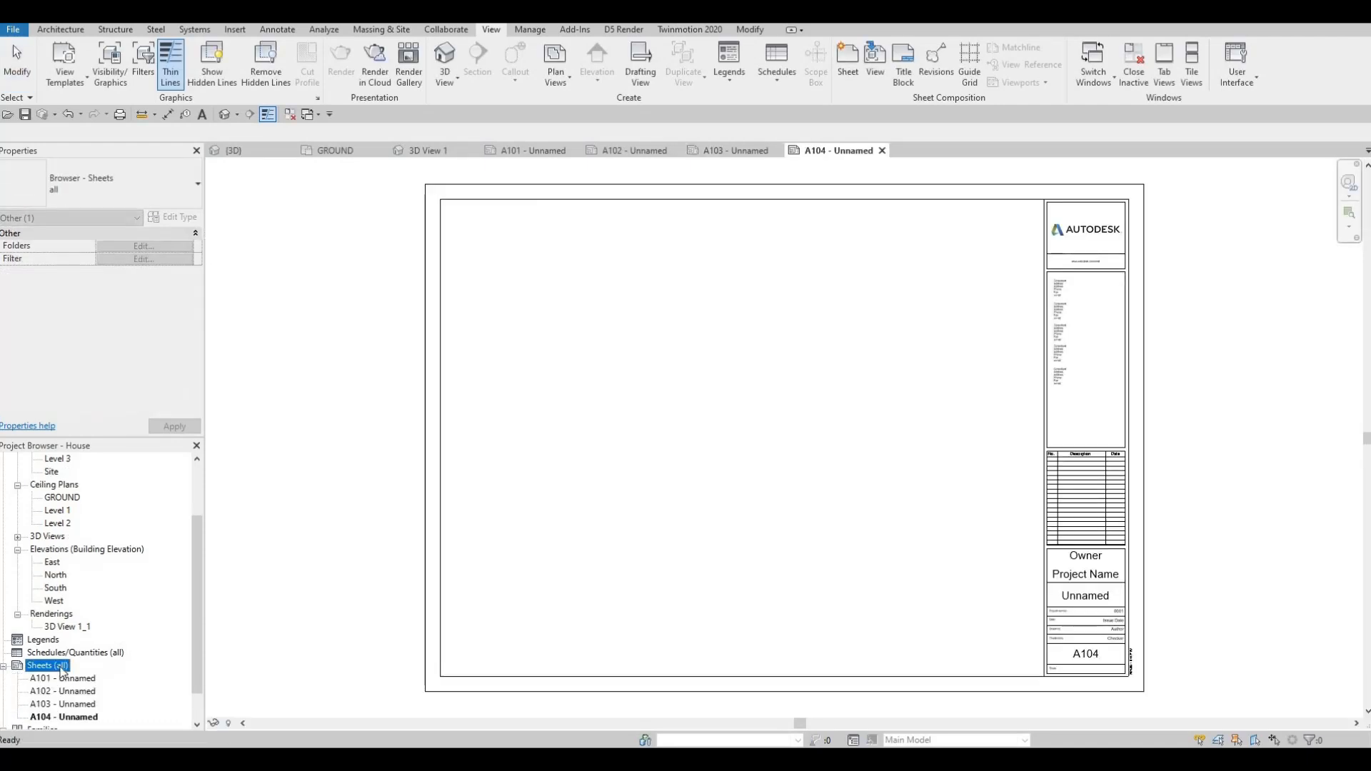
{"action": "scroll", "coordinate": [57, 671], "scroll_direction": "down", "scroll_amount": 1}
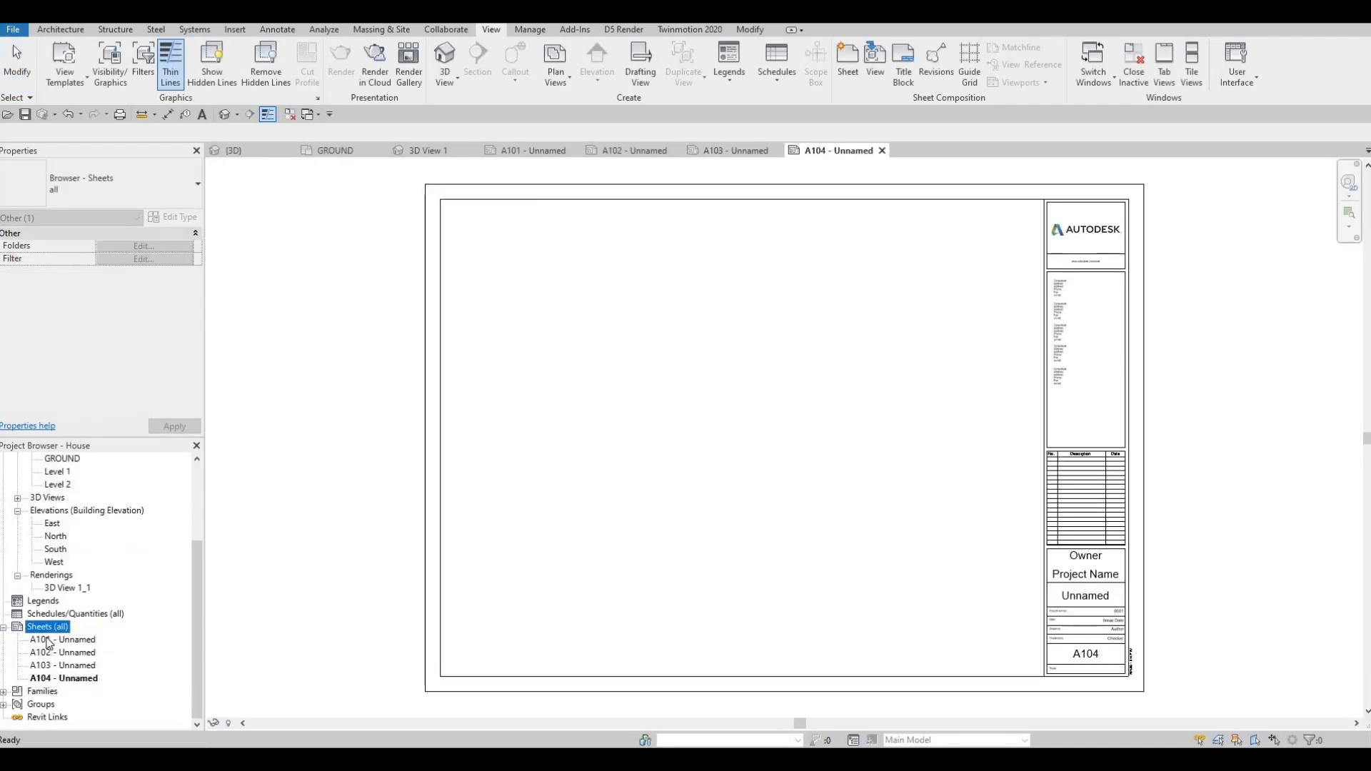
{"action": "right_click", "coordinate": [49, 634]}
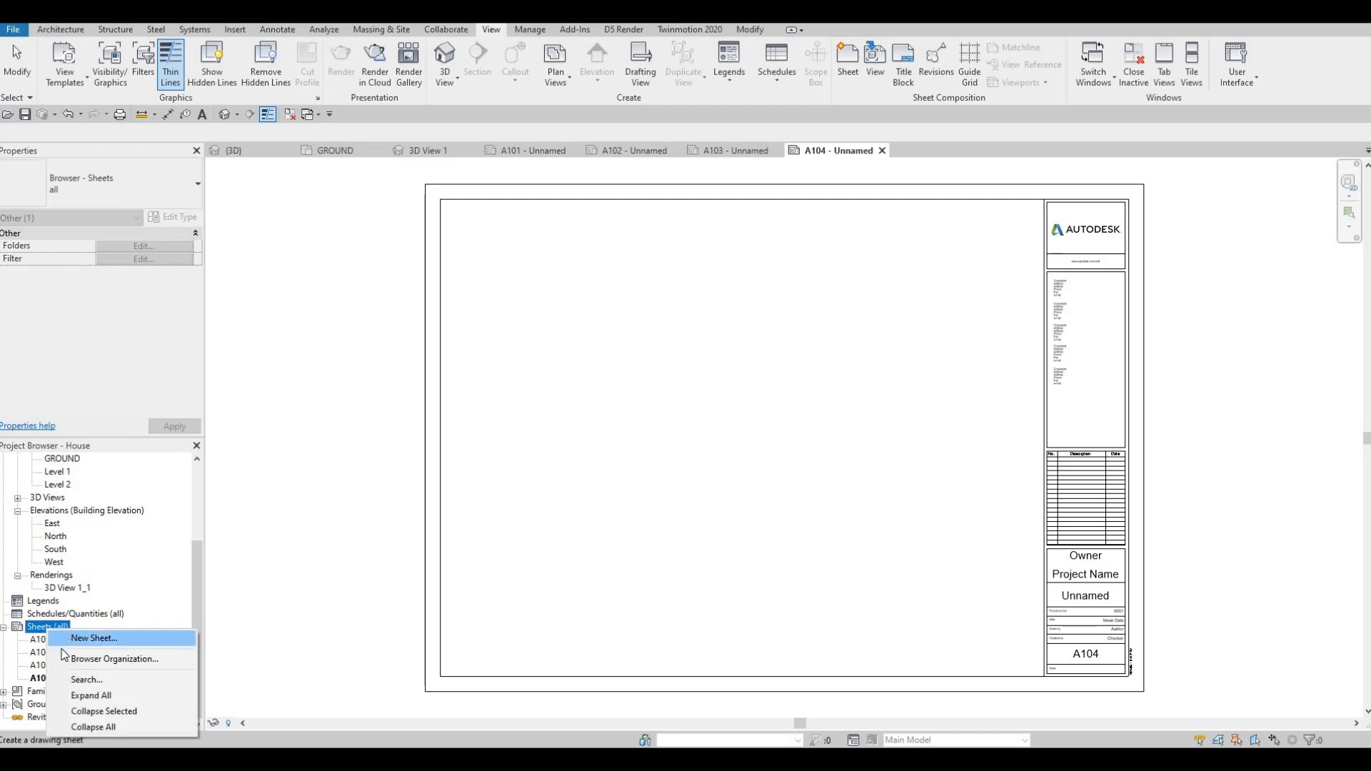
{"action": "left_click", "coordinate": [78, 640]}
{"action": "left_click", "coordinate": [704, 545]}
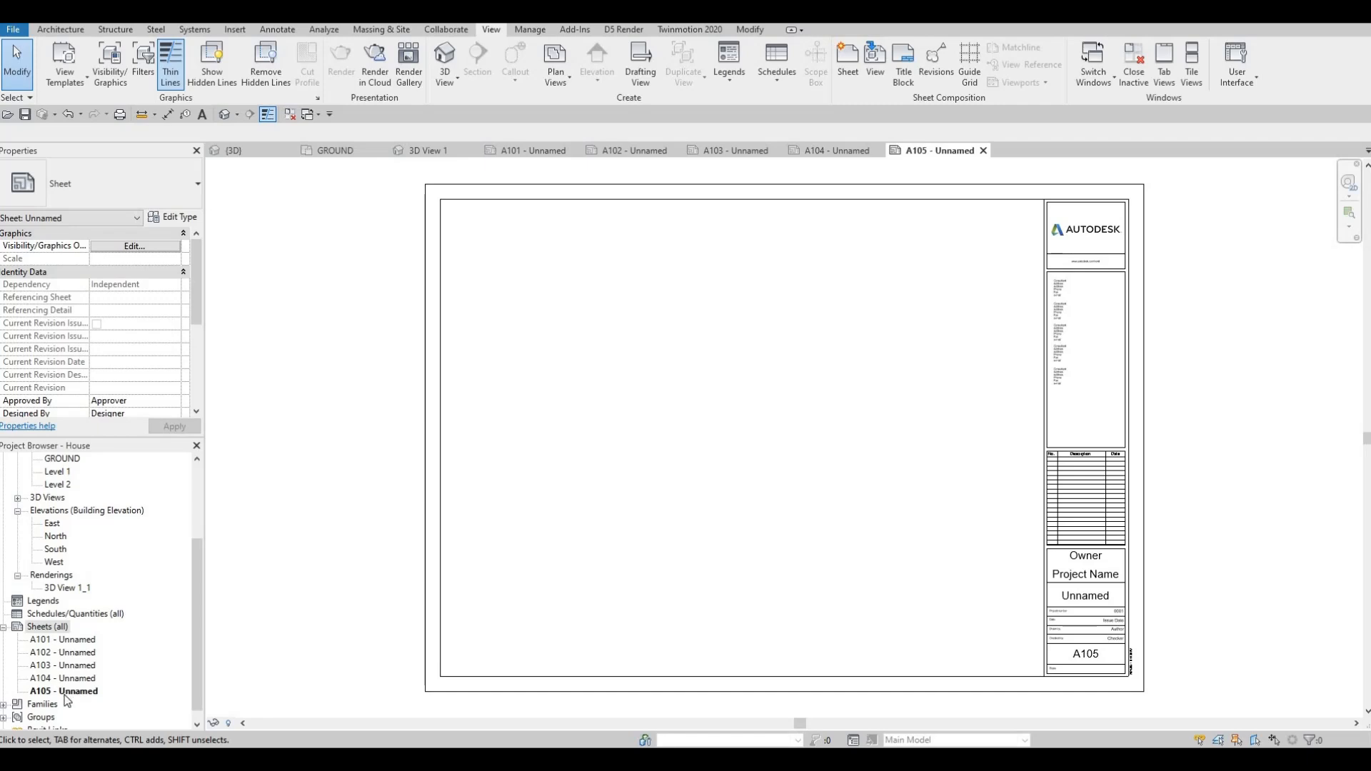
Step: Rename sheet A101 as COVER SHEET, keeping its sheet number
{"action": "left_click", "coordinate": [77, 641]}
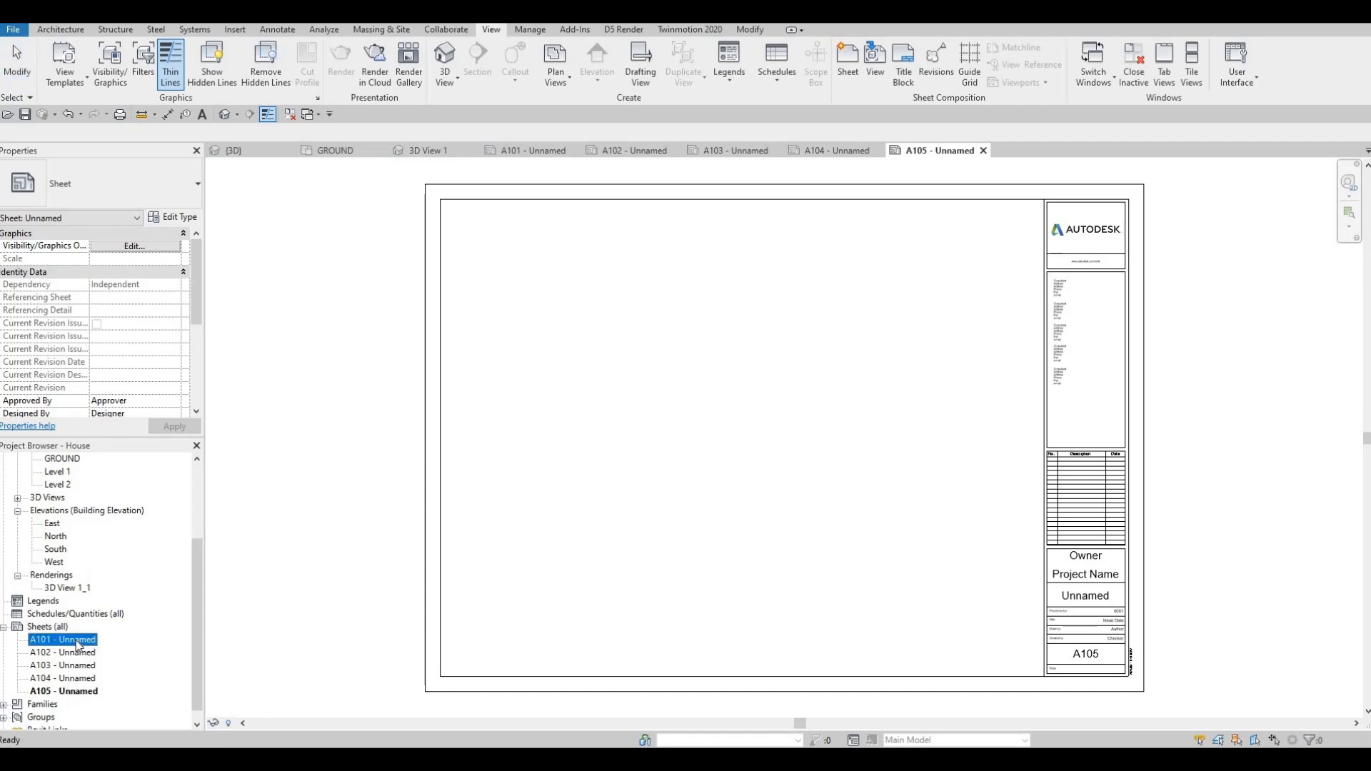
{"action": "key", "text": "F2"}
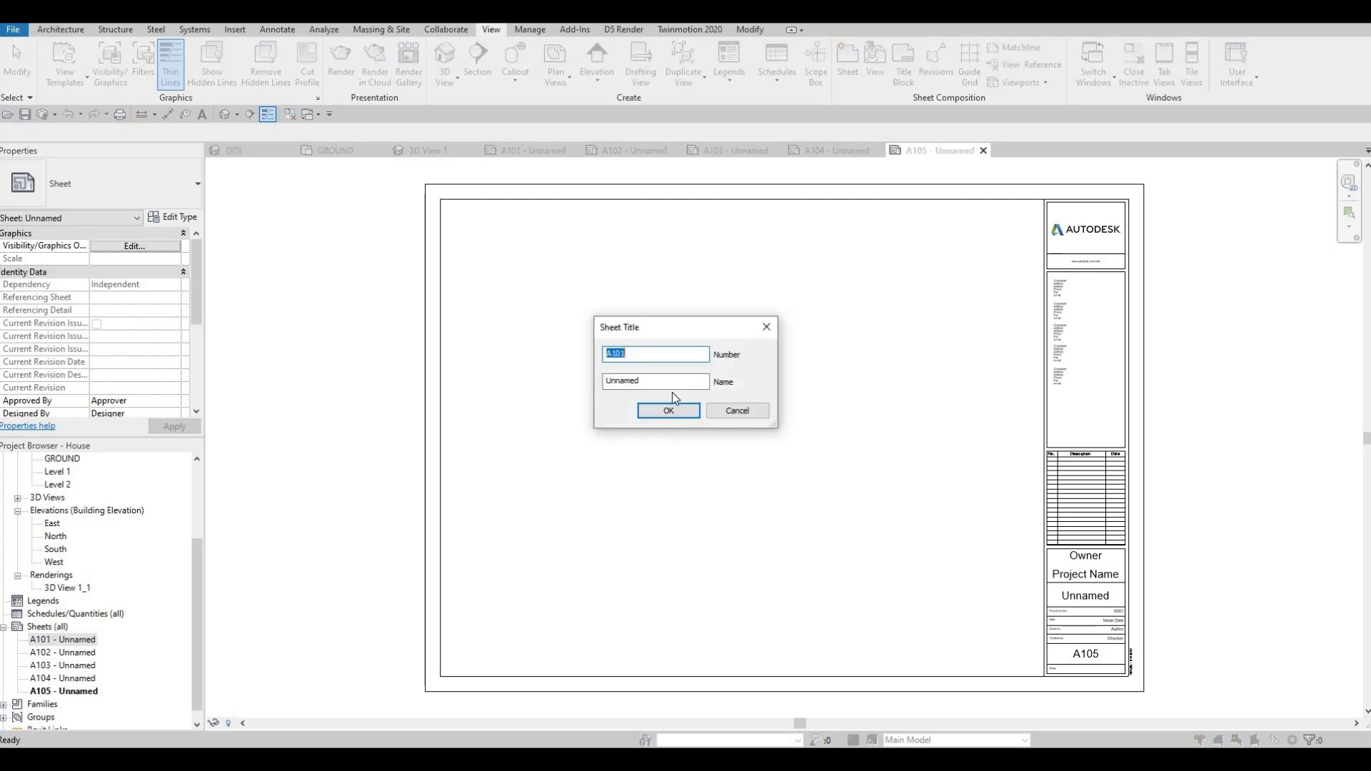
{"action": "key", "text": "Tab"}
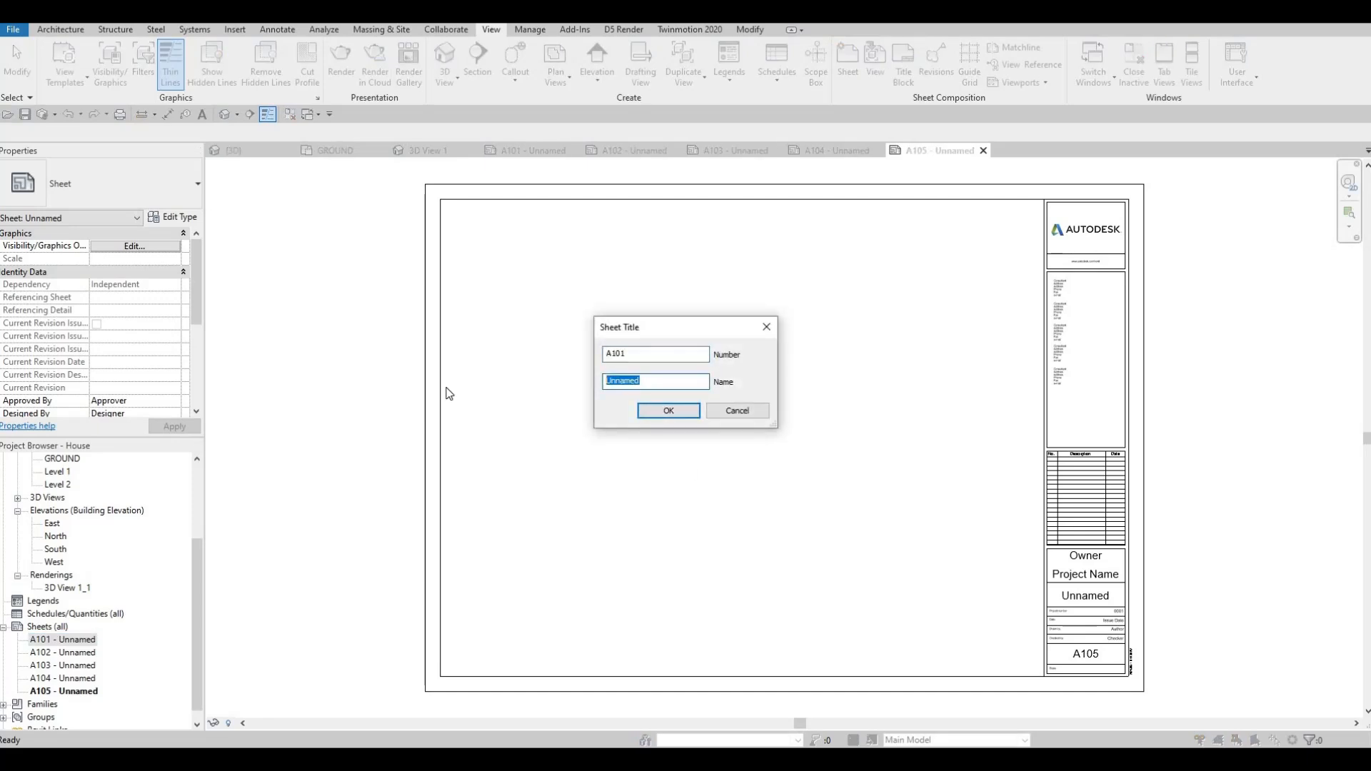
{"action": "key", "text": "Caps_Lock"}
{"action": "key", "text": "Caps_Lock"}
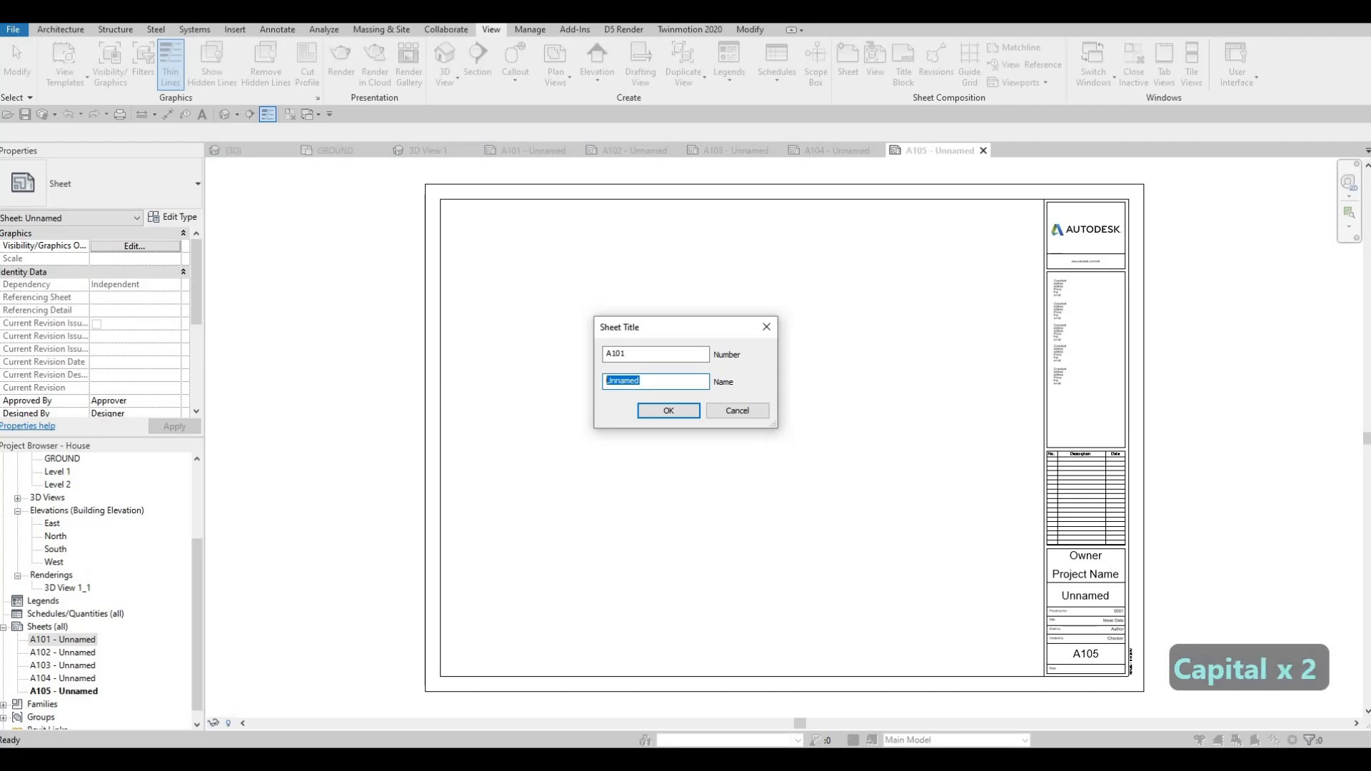
{"action": "type", "text": "CO"}
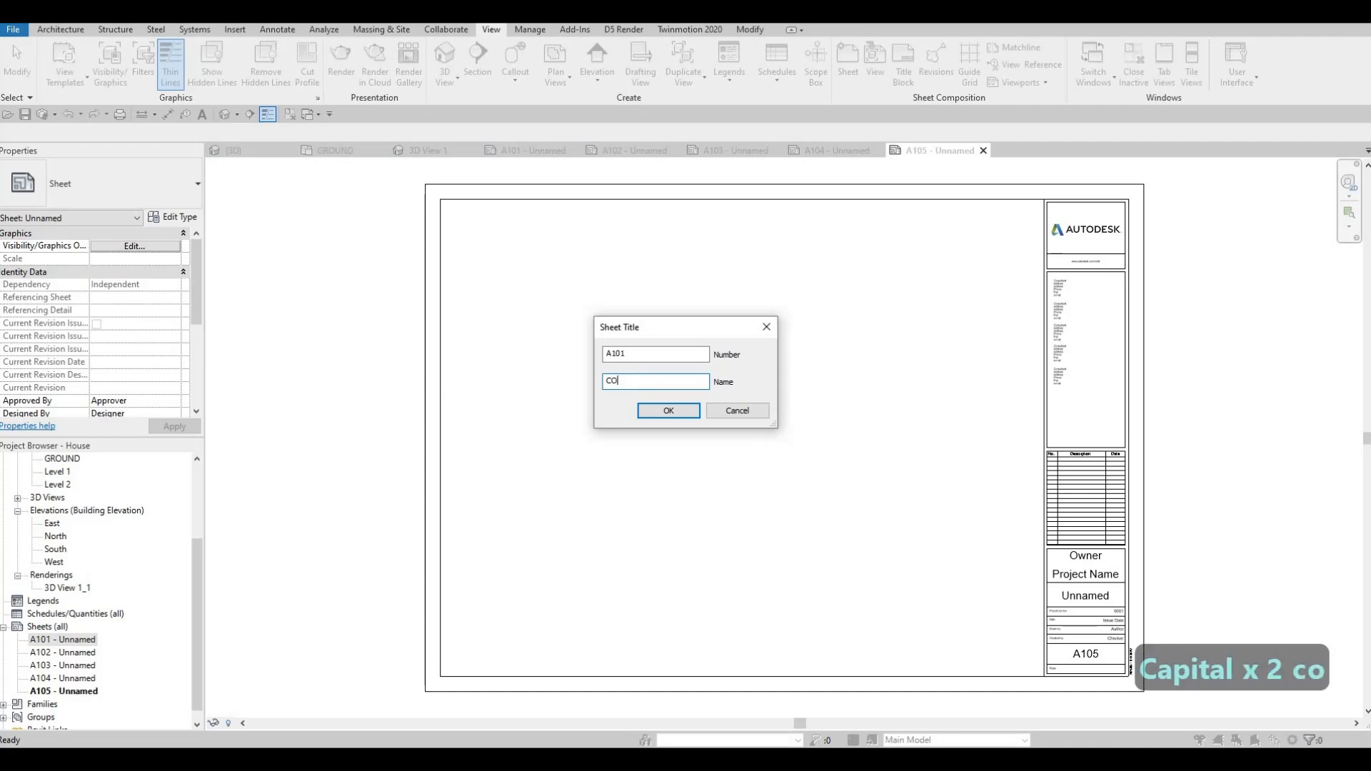
{"action": "type", "text": "VER SHEET"}
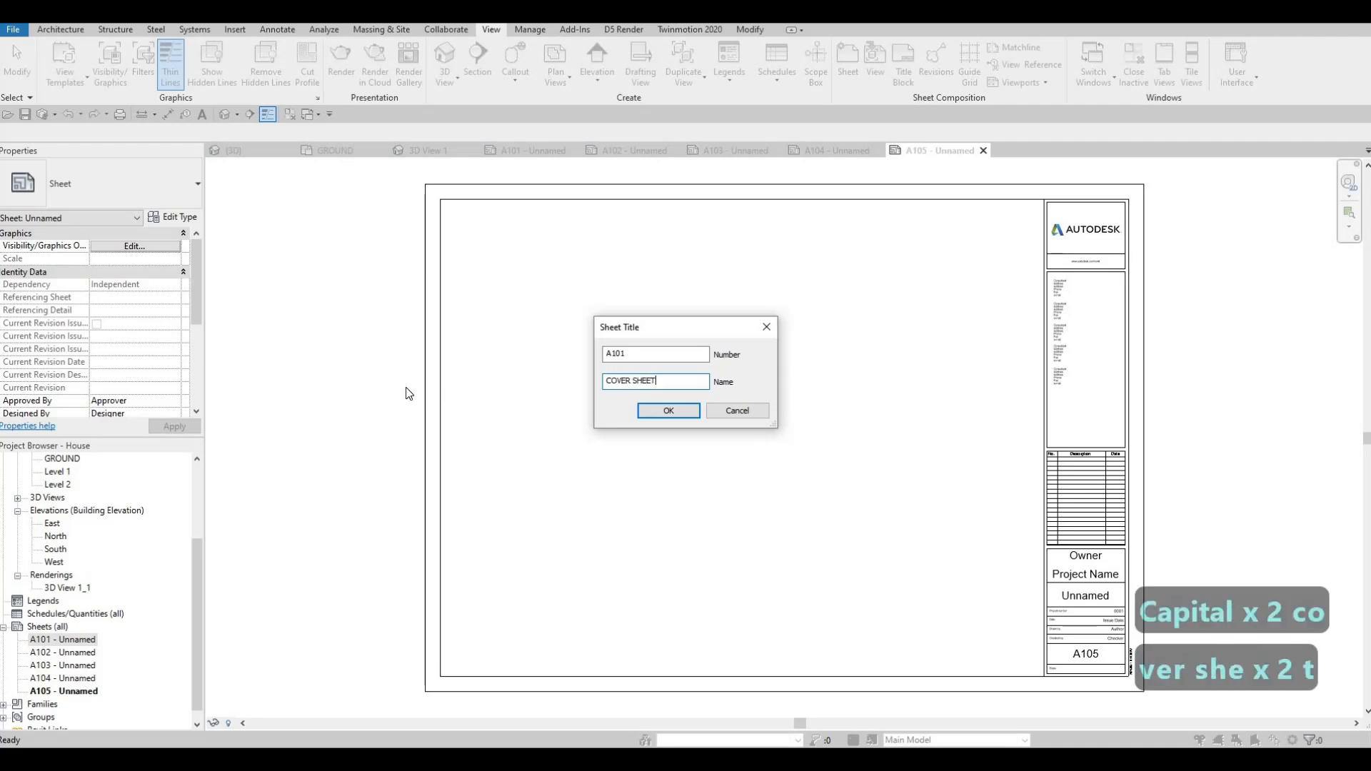
{"action": "left_click", "coordinate": [666, 411]}
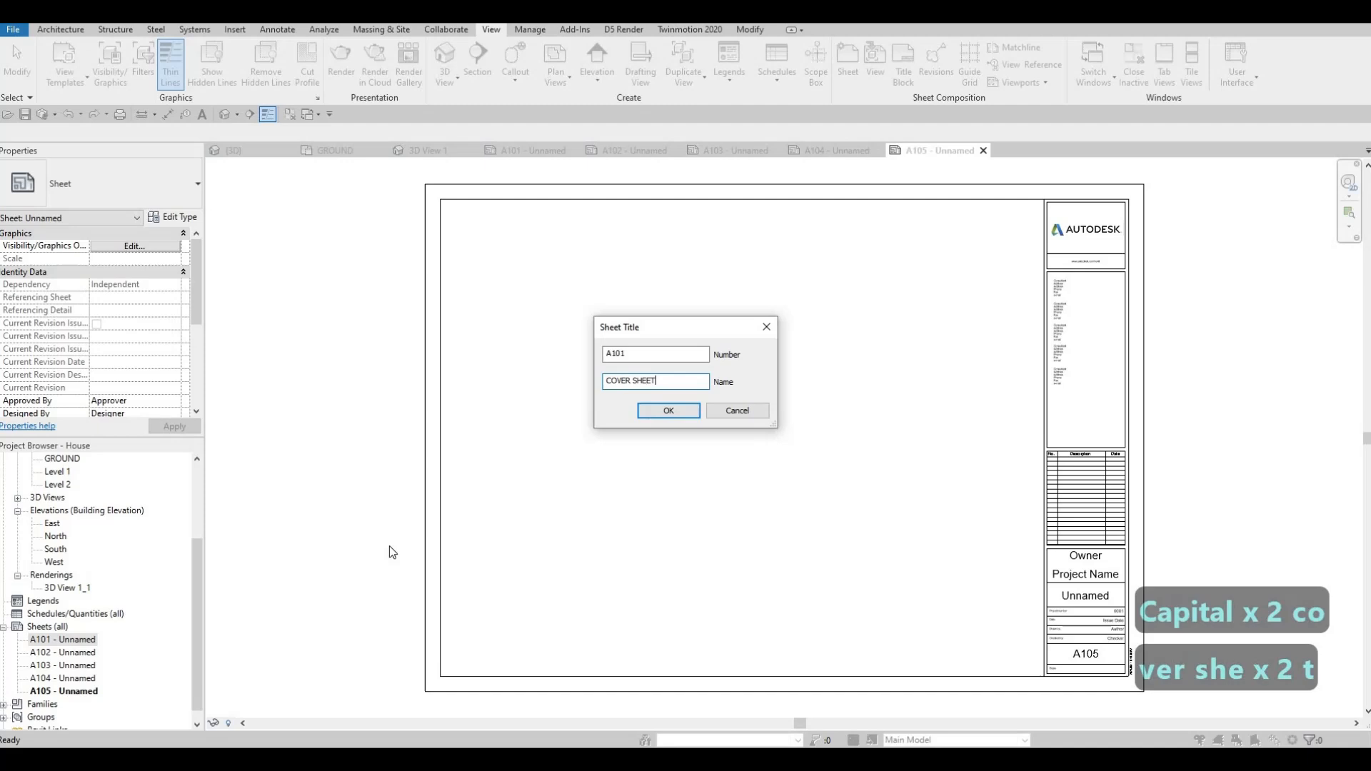
Step: Open sheet A102 and change the sheet name in its title block to FIRST FLOOR
{"action": "double_click", "coordinate": [71, 653]}
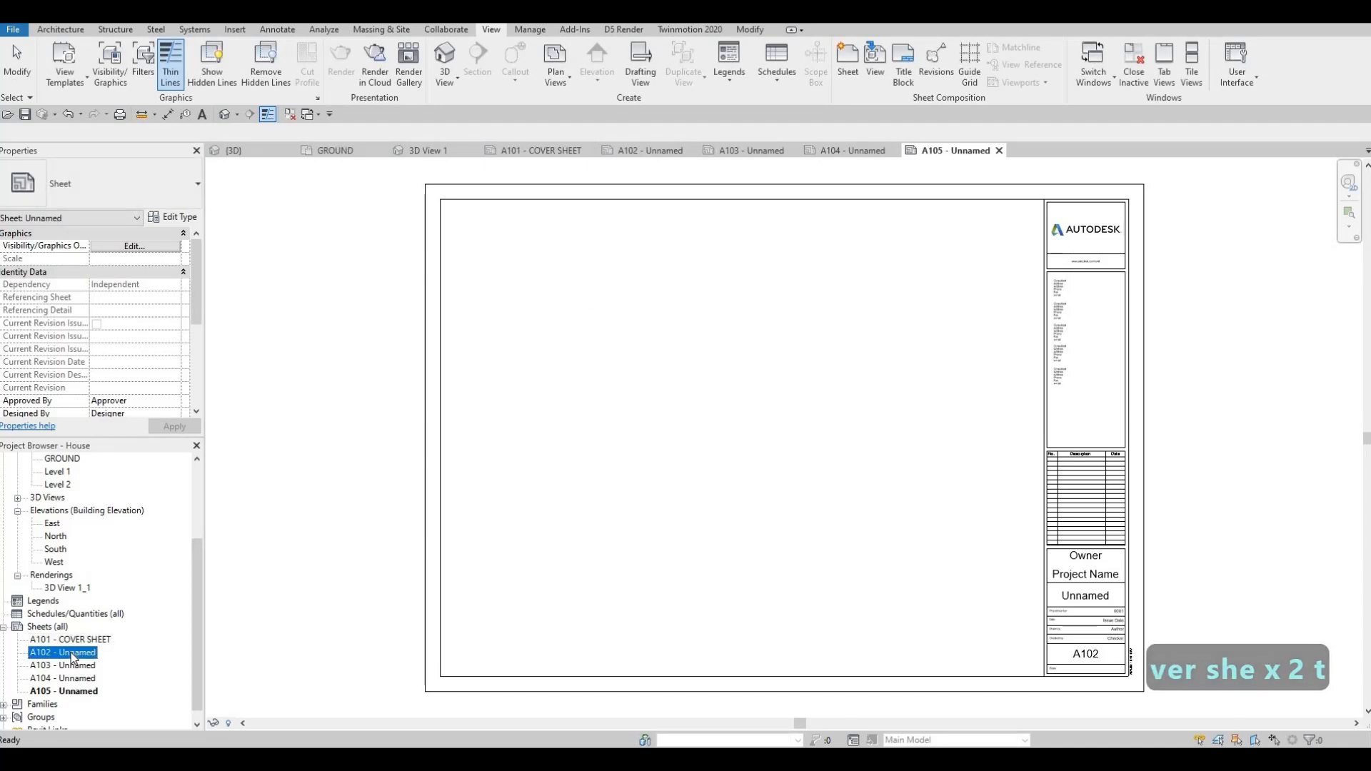
{"action": "left_click", "coordinate": [1080, 600]}
{"action": "left_click", "coordinate": [1080, 596]}
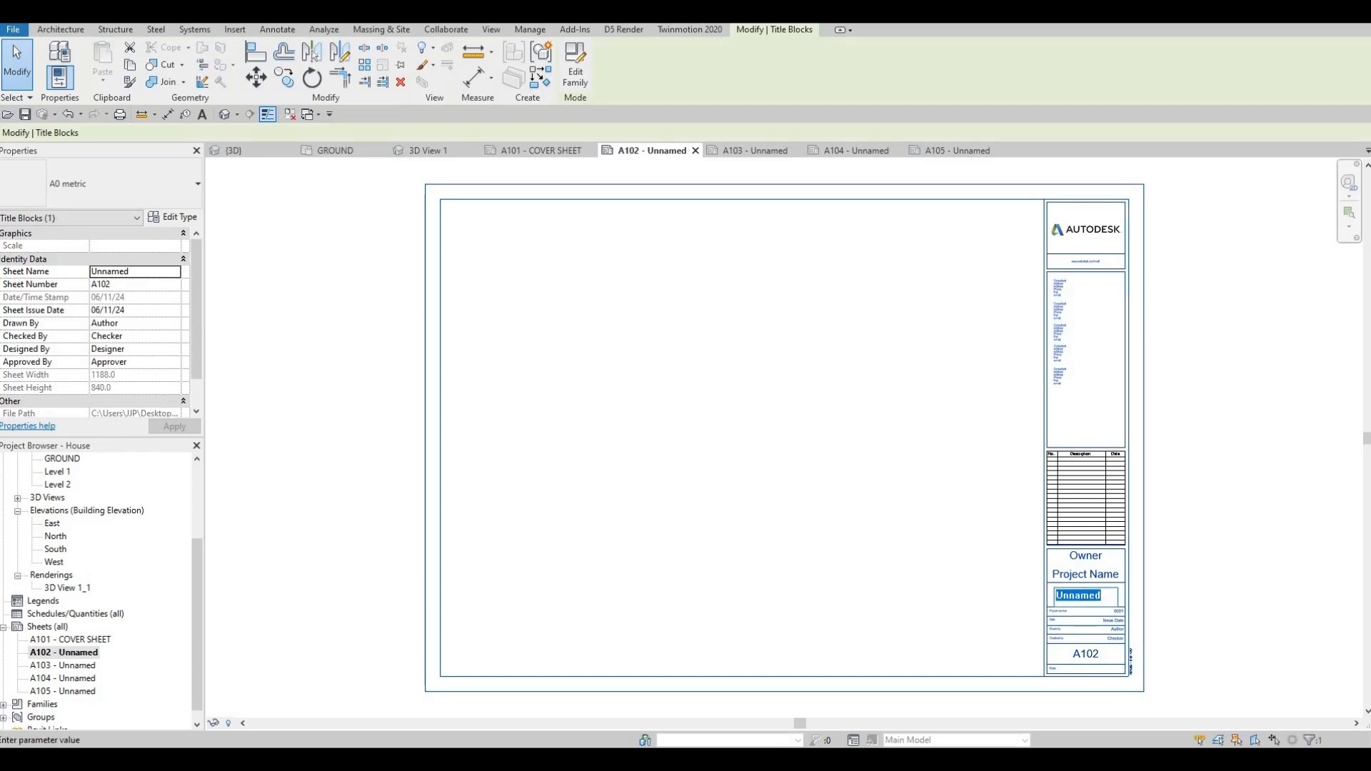
{"action": "type", "text": "first flo"}
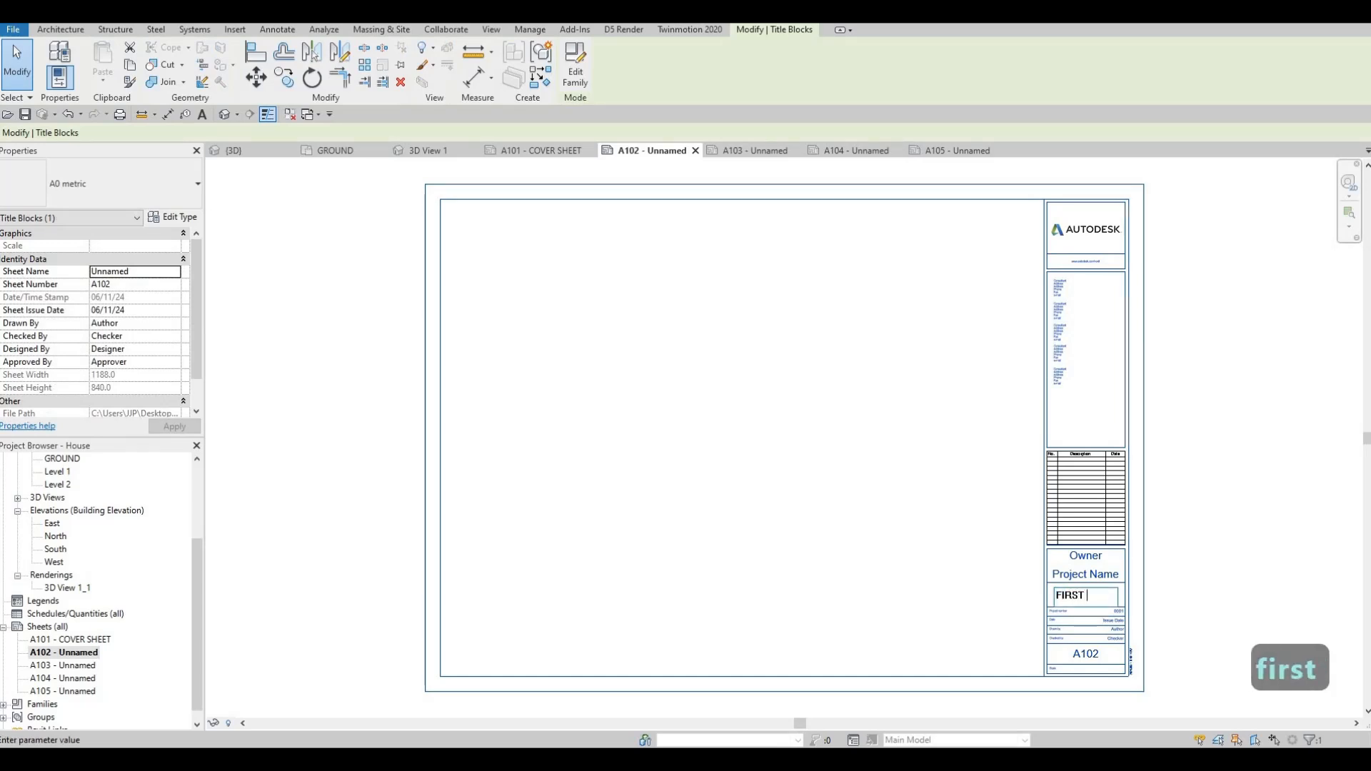
{"action": "type", "text": "or"}
{"action": "left_click", "coordinate": [1021, 568]}
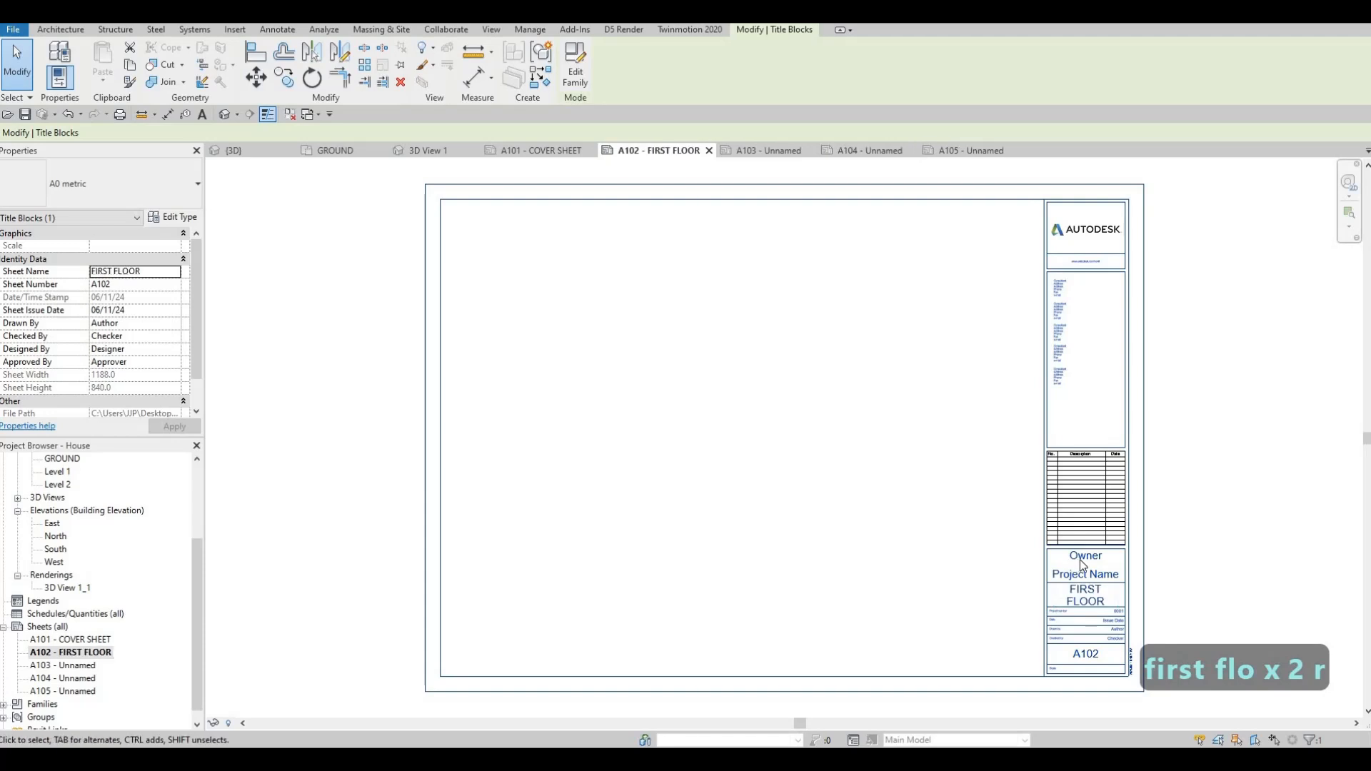
Step: Set the title block's owner to ACD and project name to NC HOUSE, and open the A101 cover sheet
{"action": "left_click", "coordinate": [1083, 560]}
{"action": "type", "text": "acd"}
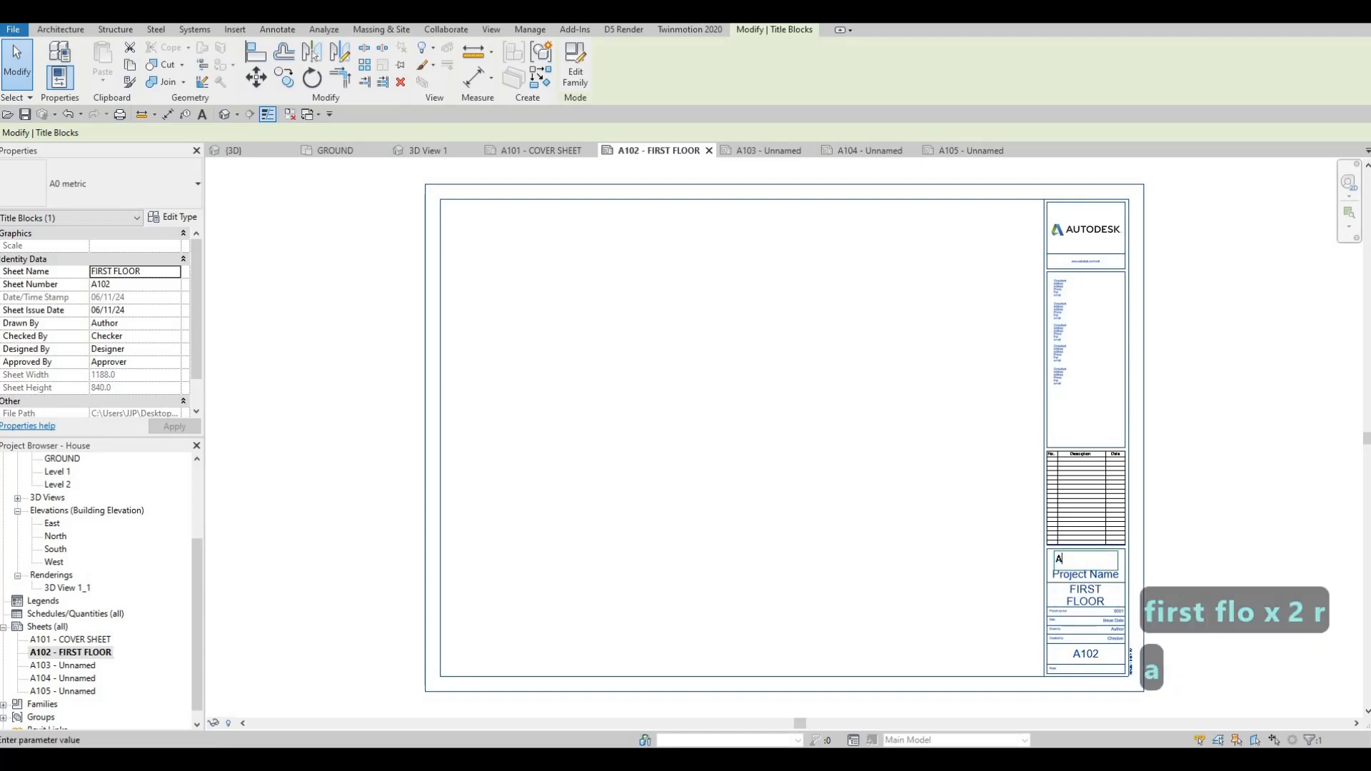
{"action": "left_click", "coordinate": [1095, 574]}
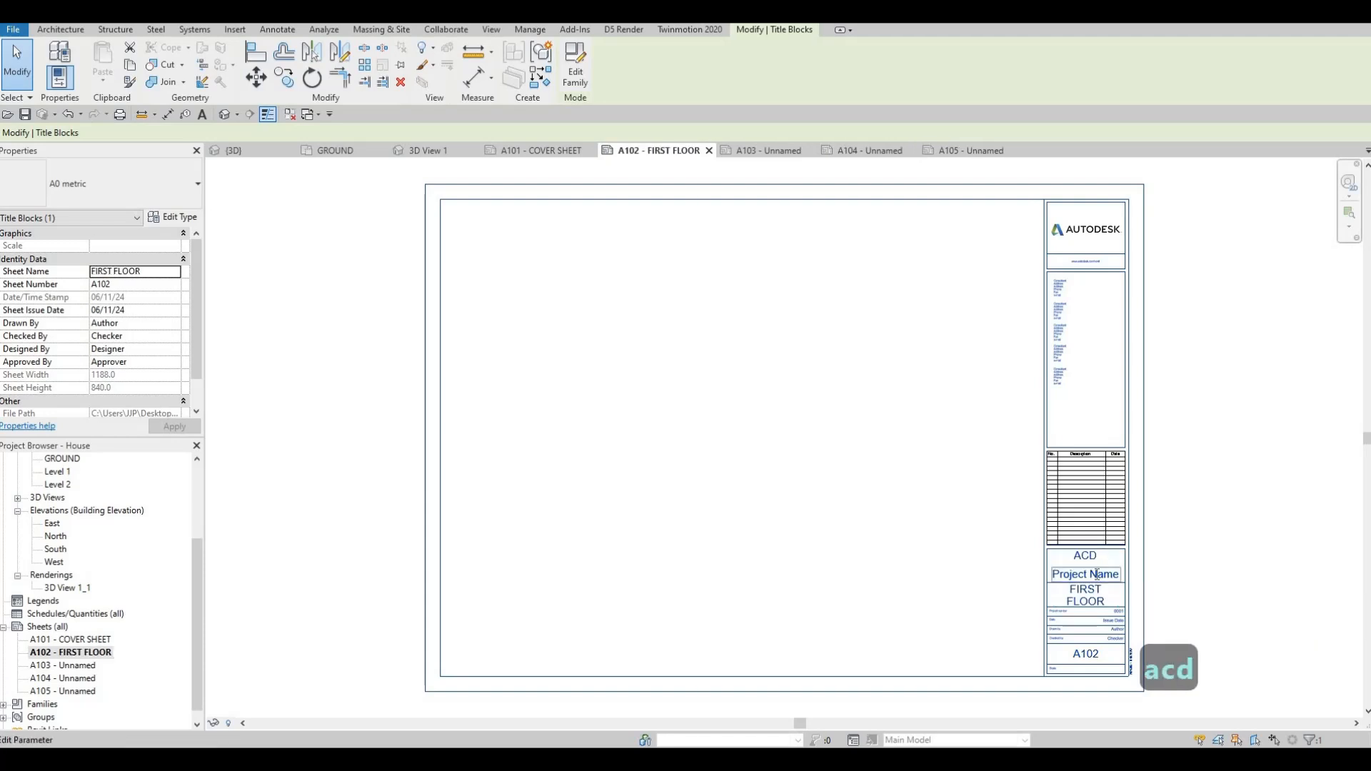
{"action": "left_click", "coordinate": [1096, 574]}
{"action": "type", "text": "Nc"}
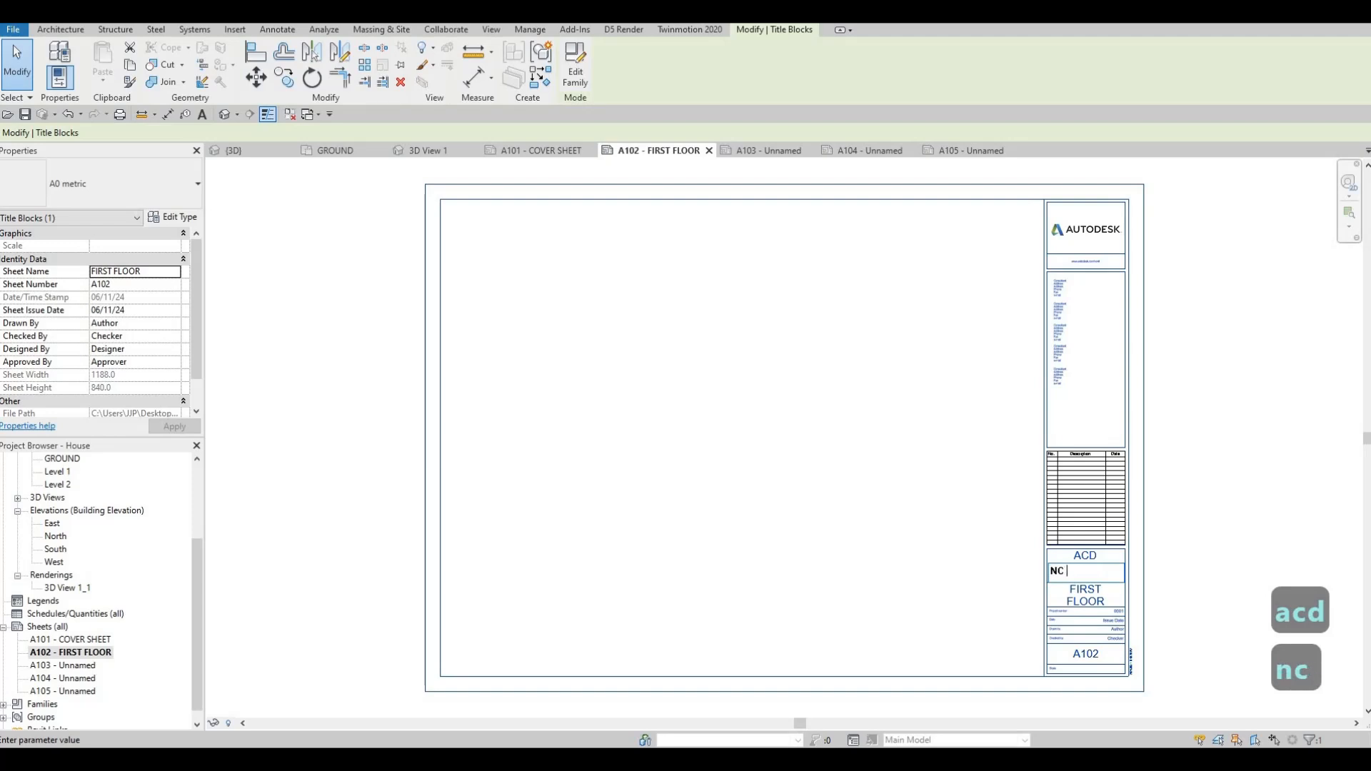
{"action": "type", "text": " house"}
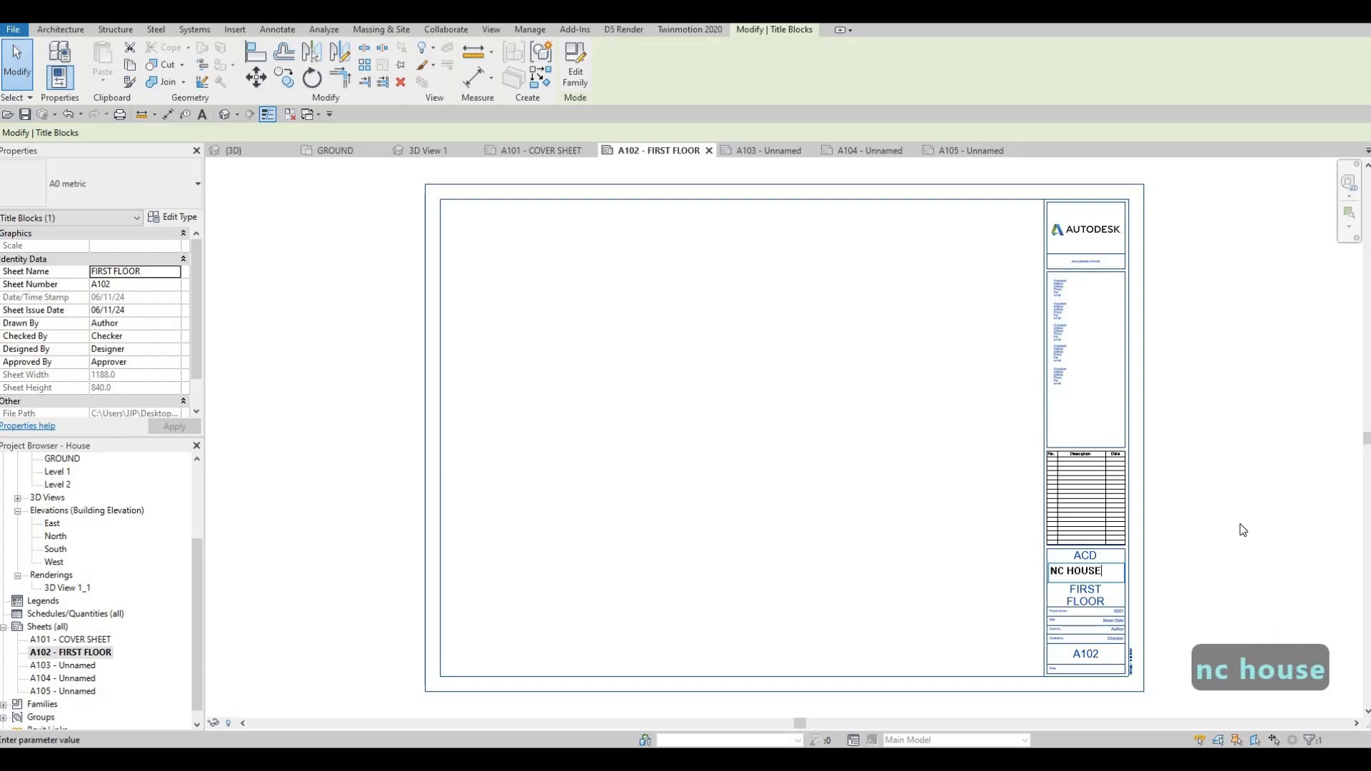
{"action": "left_click", "coordinate": [290, 714]}
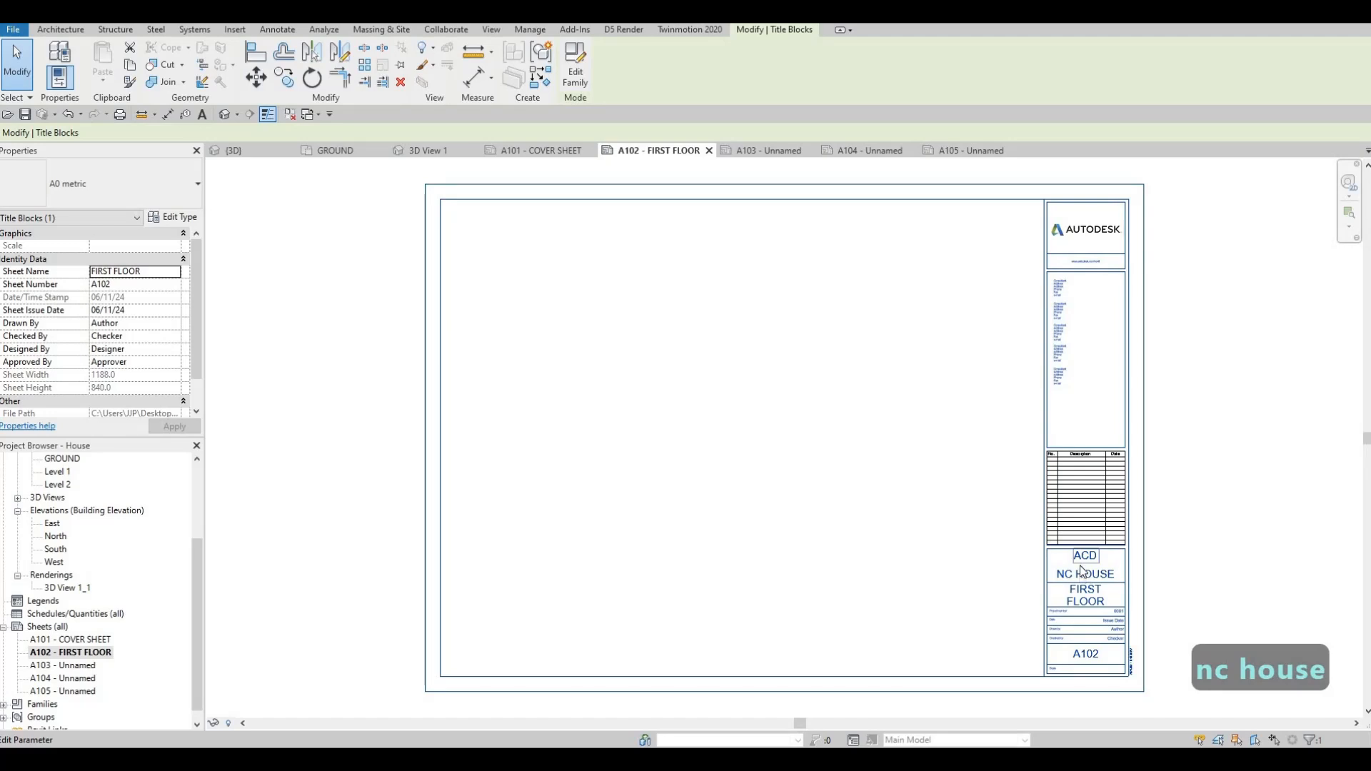
{"action": "double_click", "coordinate": [66, 640]}
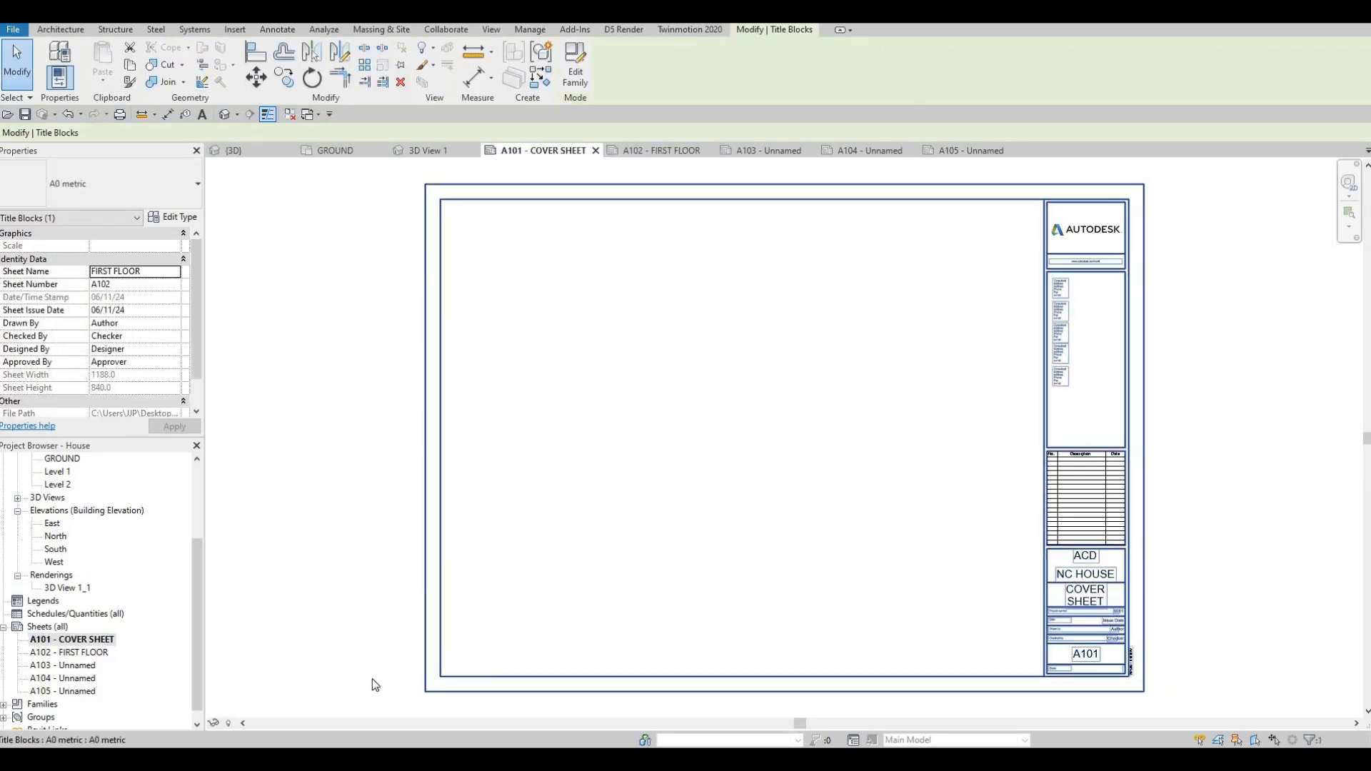
Step: Rename sheet A103 as SECOND FLOOR
{"action": "left_click", "coordinate": [68, 665]}
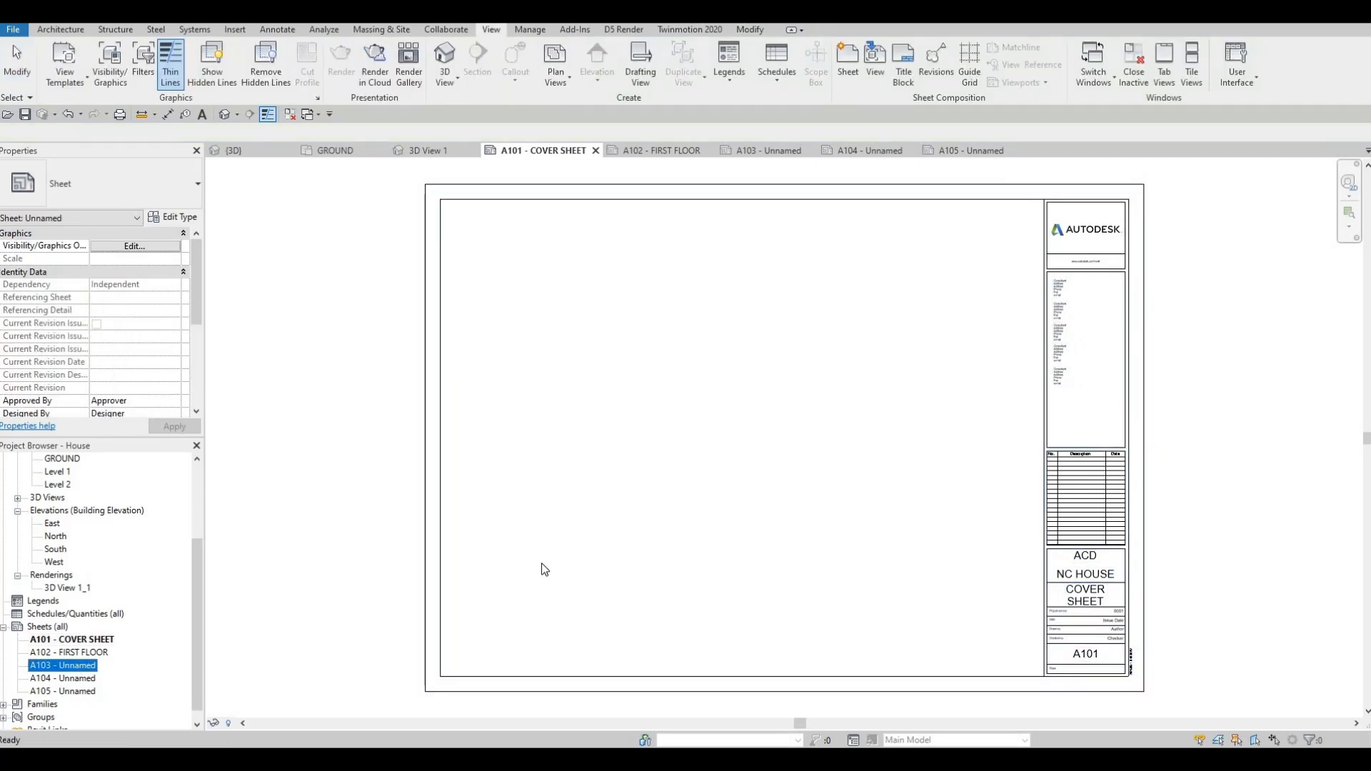
{"action": "key", "text": "F2"}
{"action": "key", "text": "Tab"}
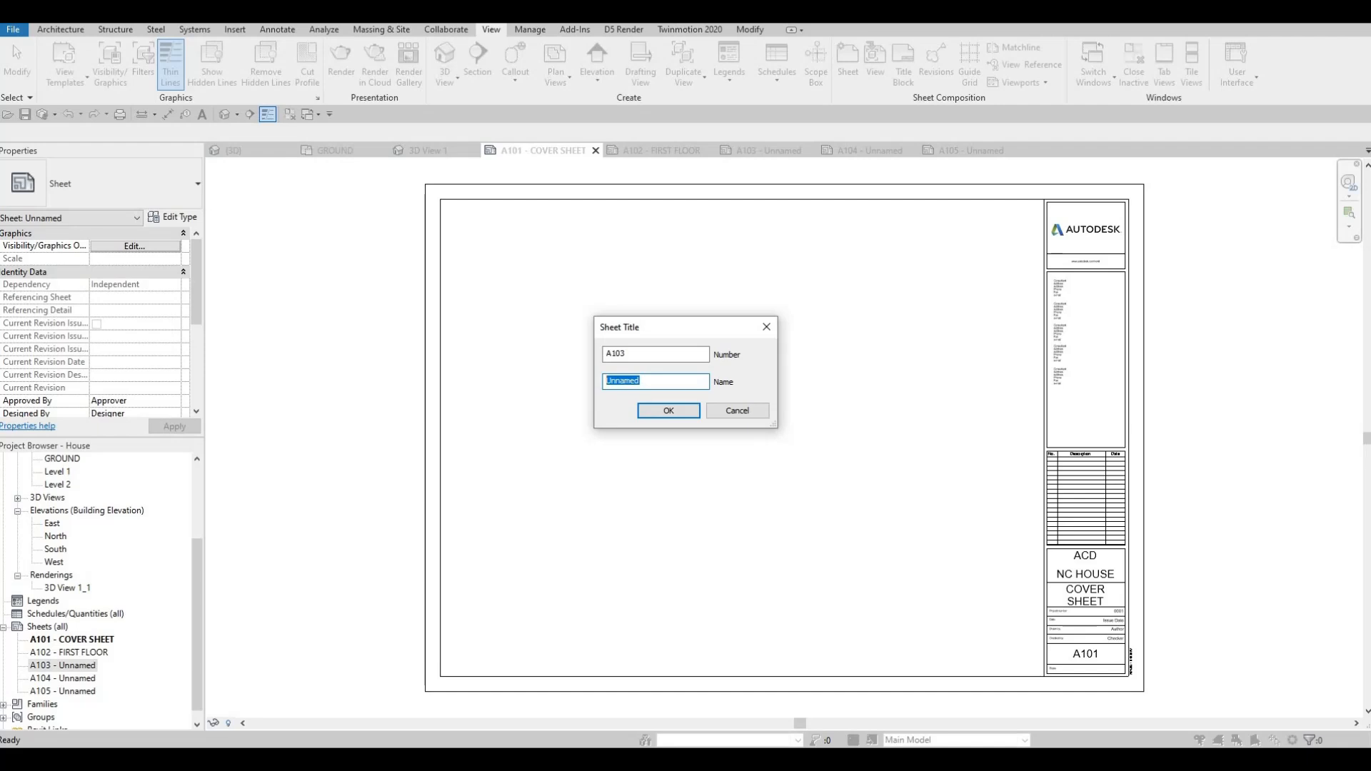
{"action": "type", "text": "SECOND FLOOR"}
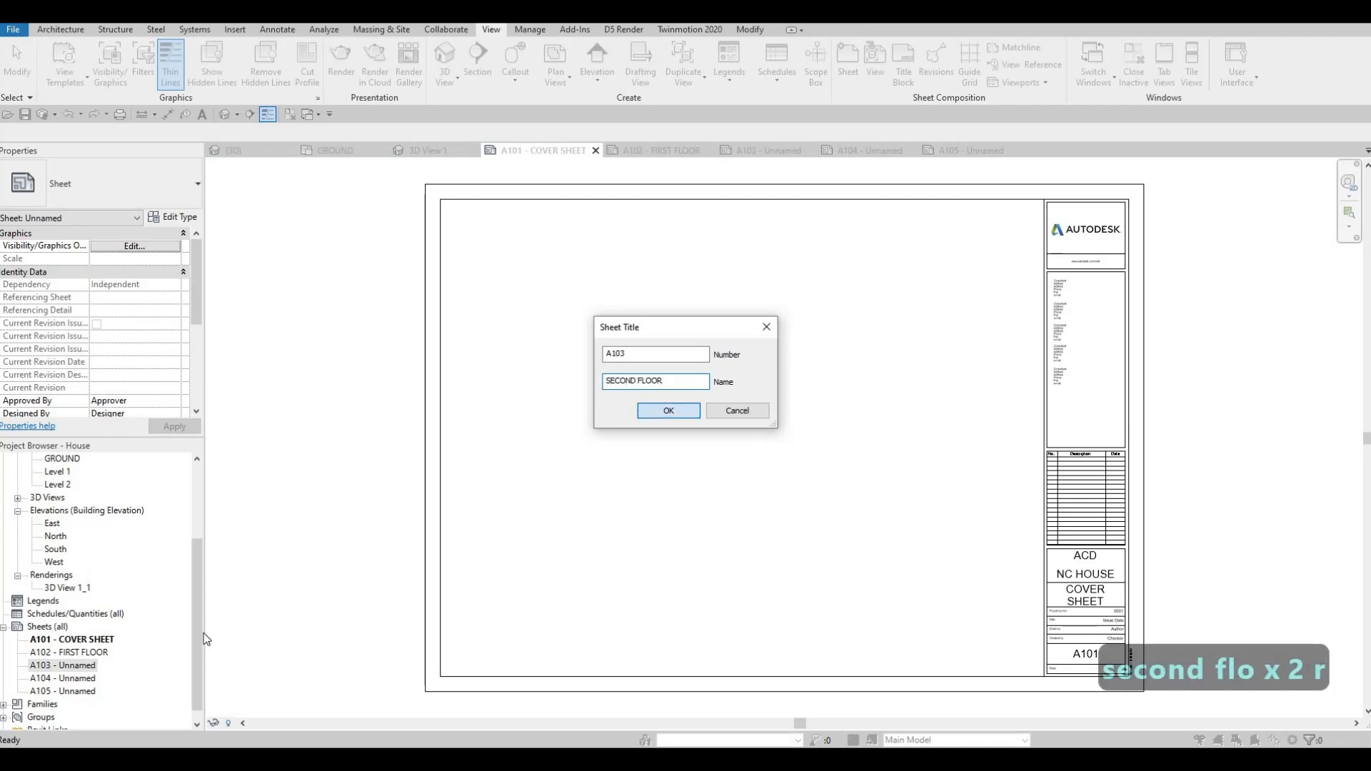
{"action": "left_click", "coordinate": [668, 411]}
Step: Rename sheet A104 as ELEVATION
{"action": "left_click", "coordinate": [84, 679]}
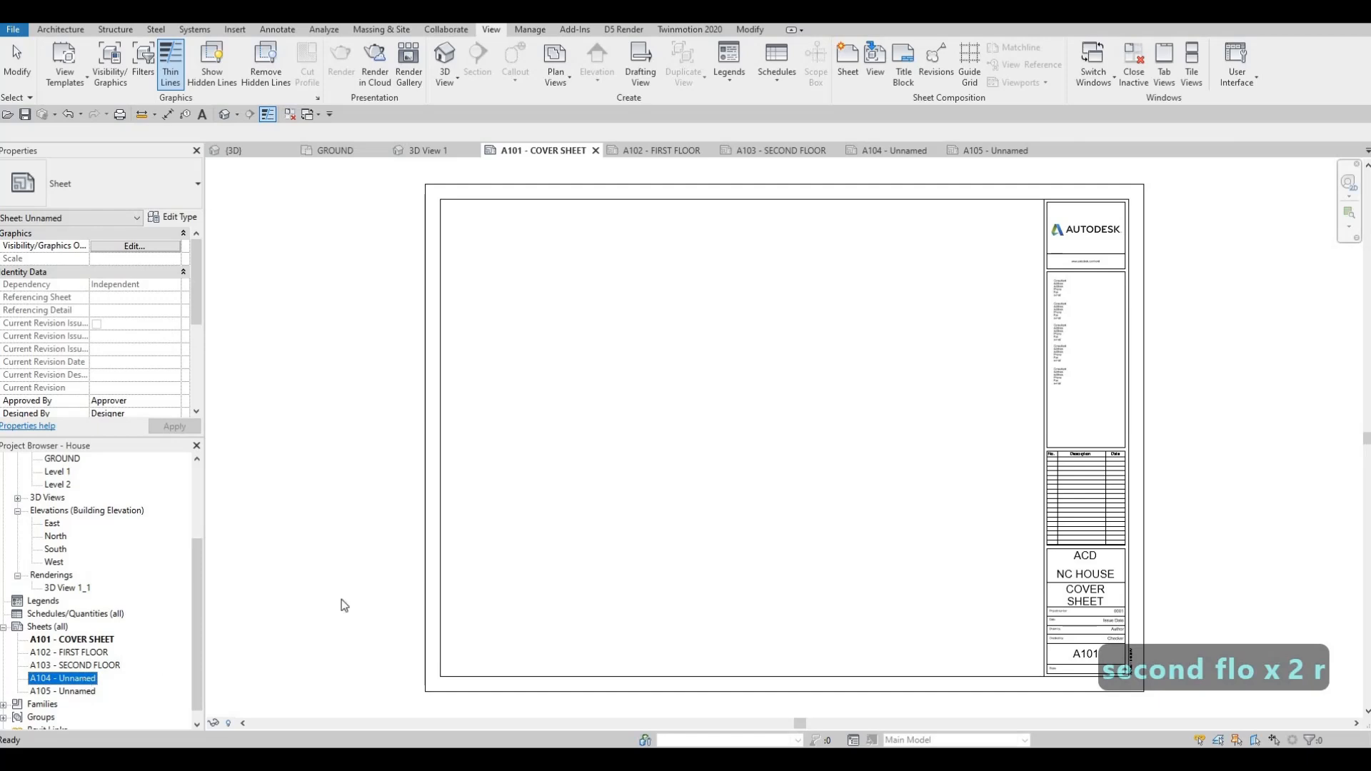
{"action": "key", "text": "F2"}
{"action": "key", "text": "Tab"}
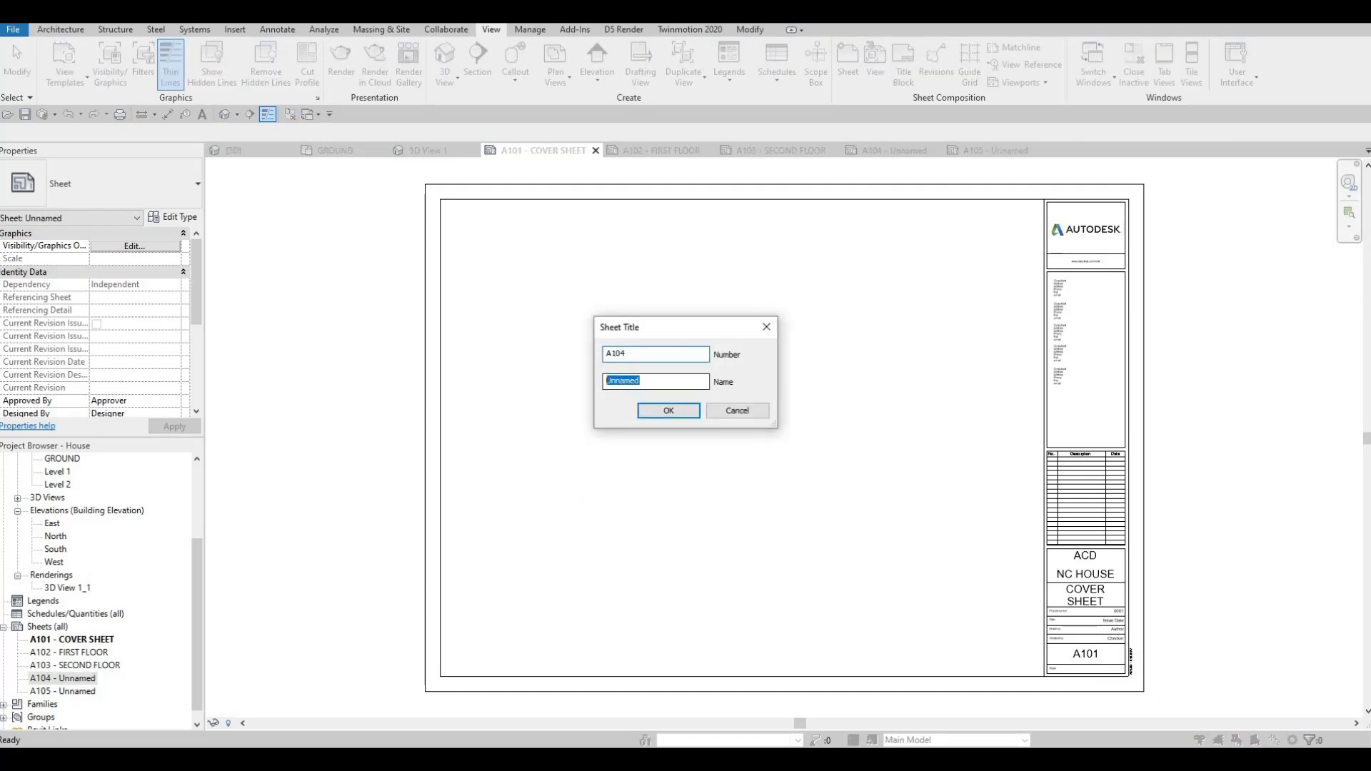
{"action": "type", "text": "ELEVATION"}
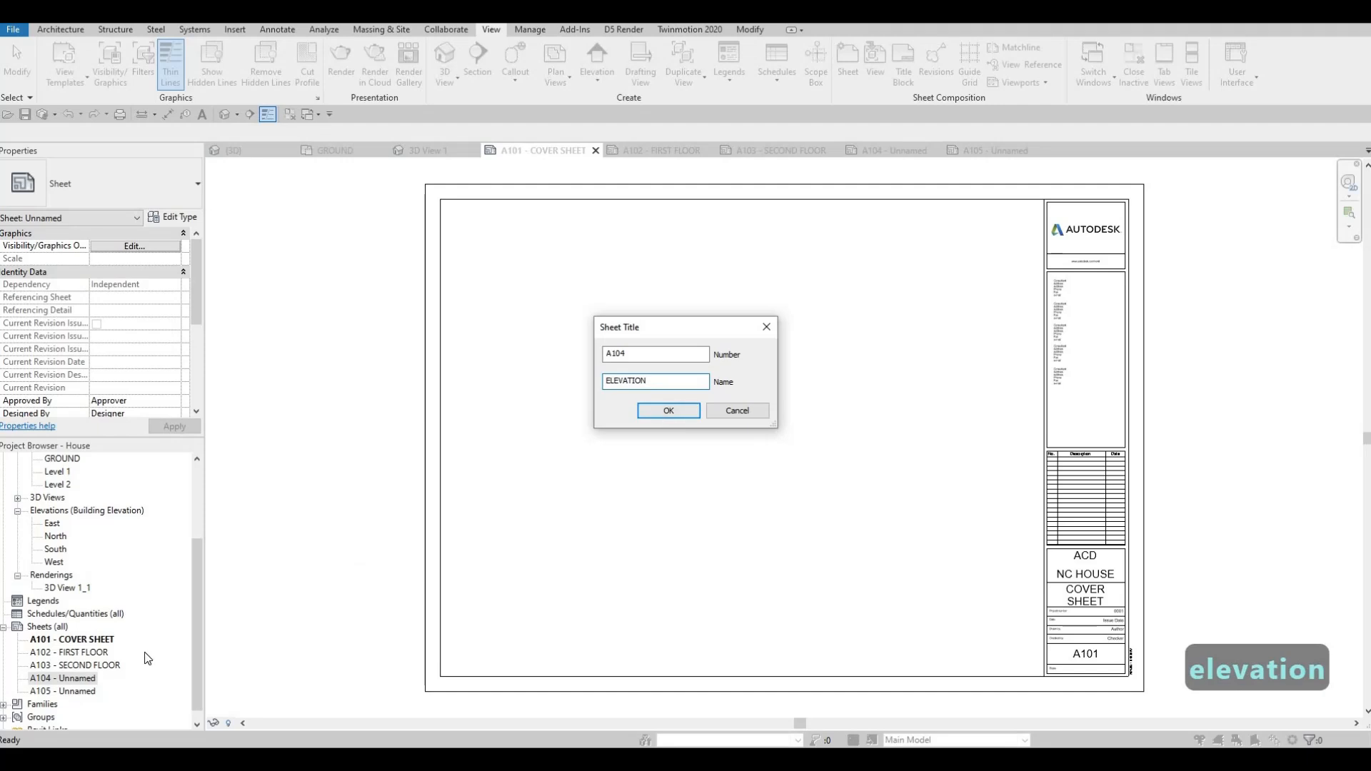
{"action": "key", "text": "Return"}
Step: Rename sheet A105 as ELEVATION and clear the sheet selection
{"action": "left_click", "coordinate": [78, 691]}
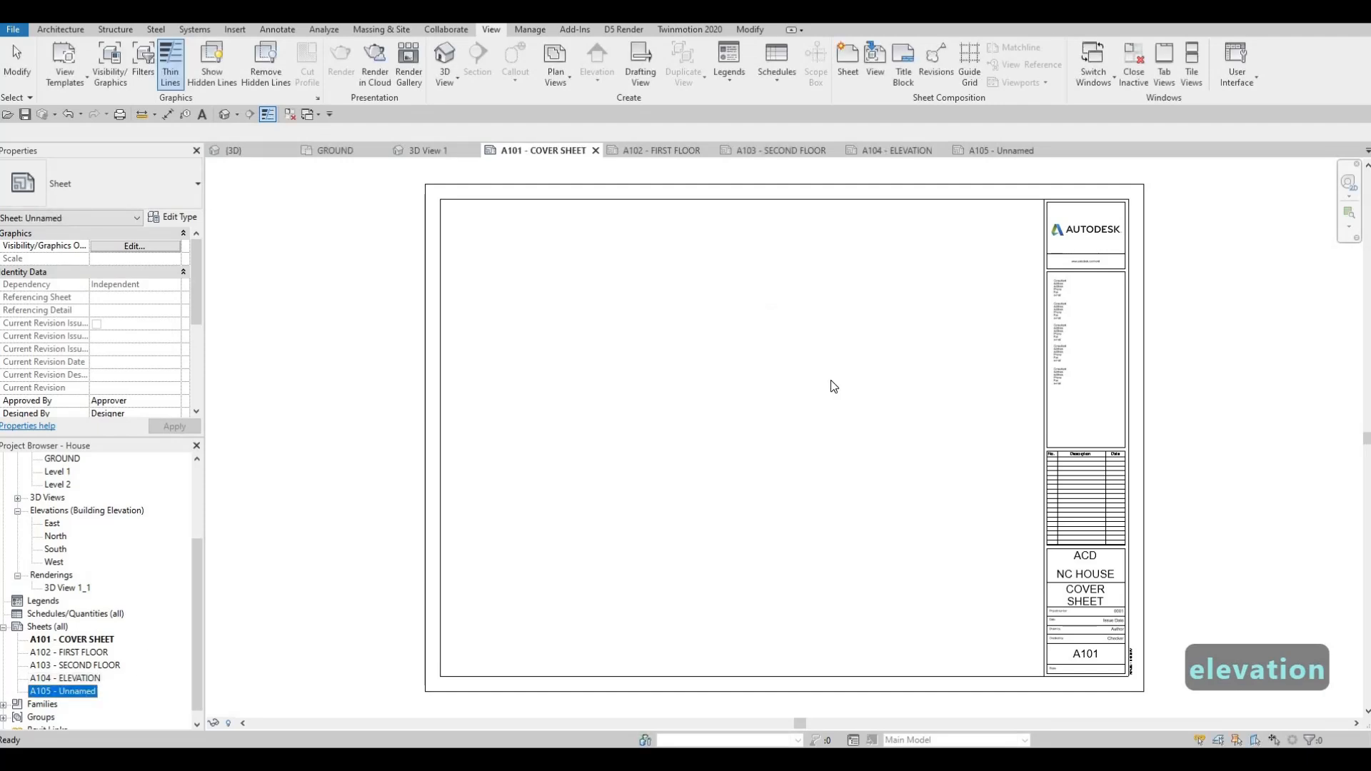
{"action": "key", "text": "F2"}
{"action": "key", "text": "Tab"}
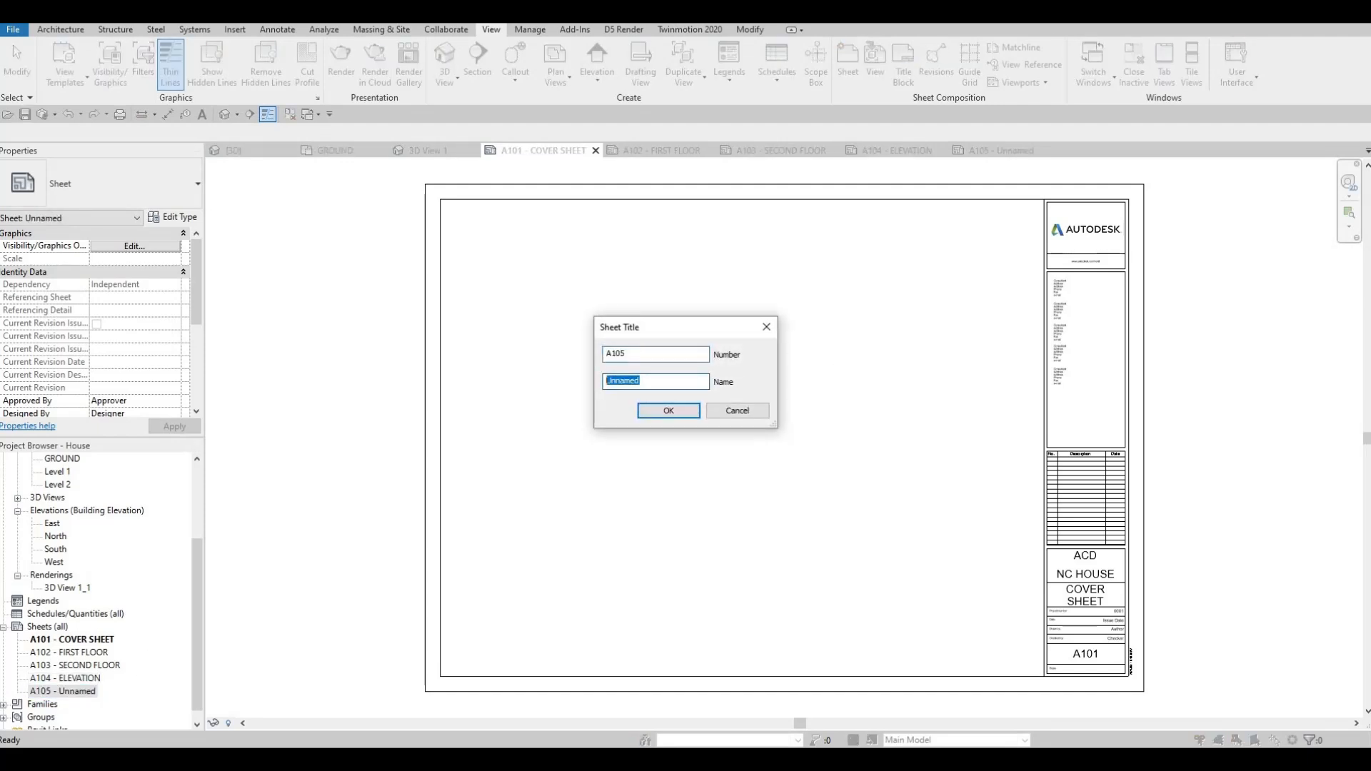
{"action": "type", "text": "ELEVATION"}
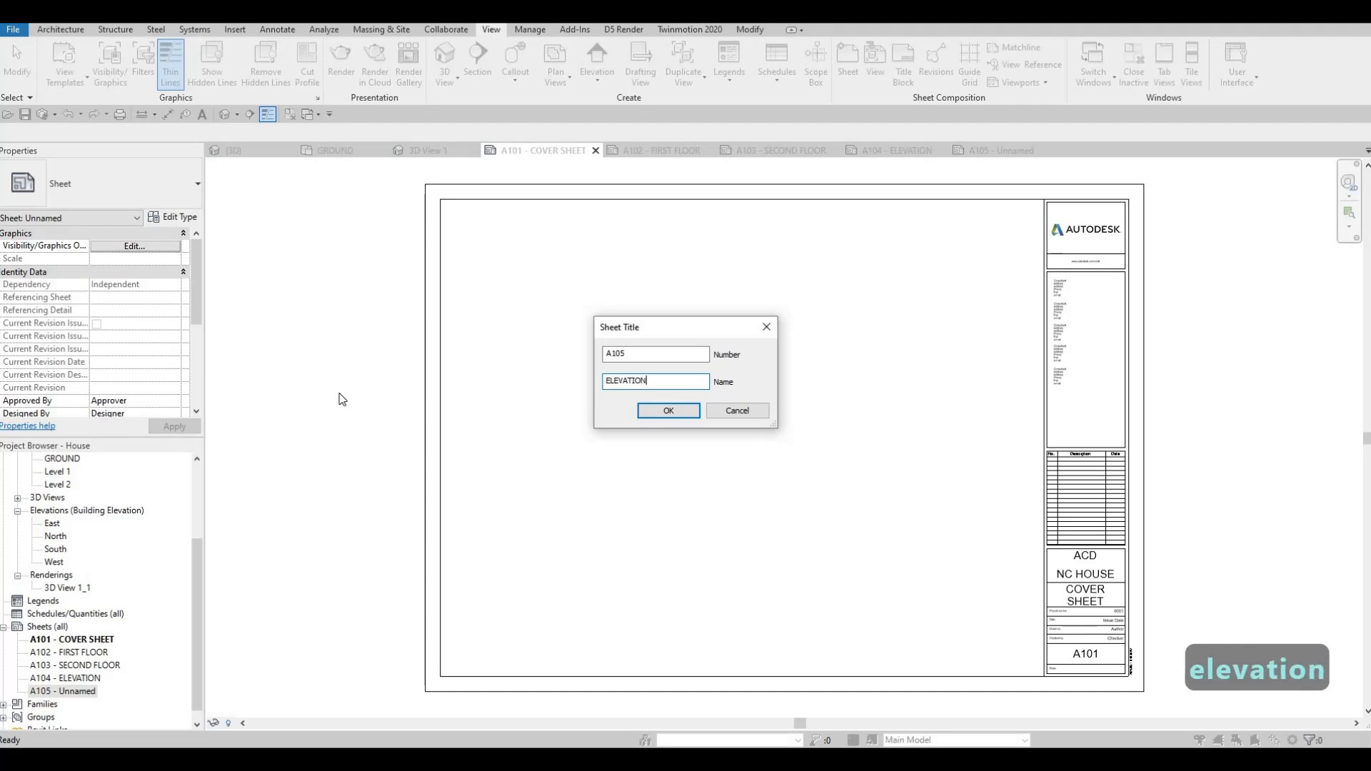
{"action": "left_click", "coordinate": [657, 413]}
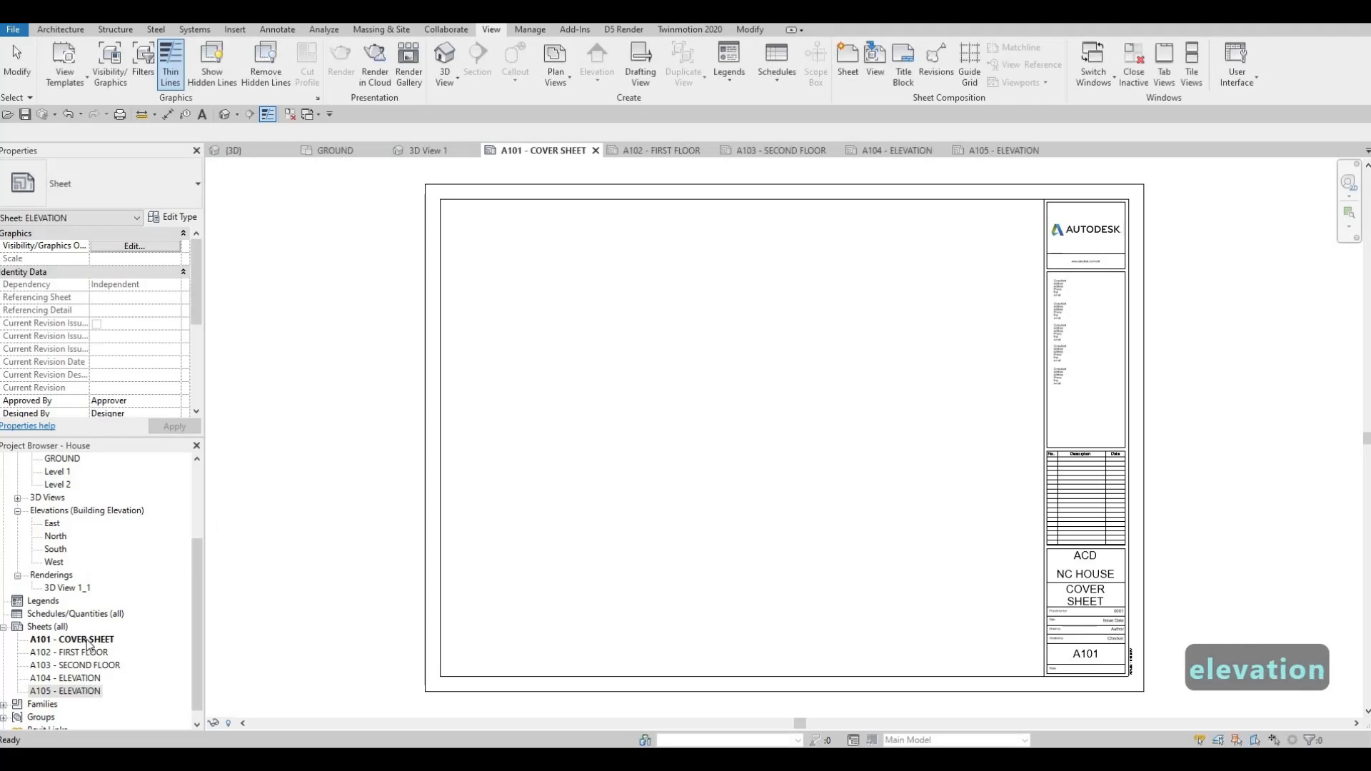
{"action": "left_click", "coordinate": [453, 450]}
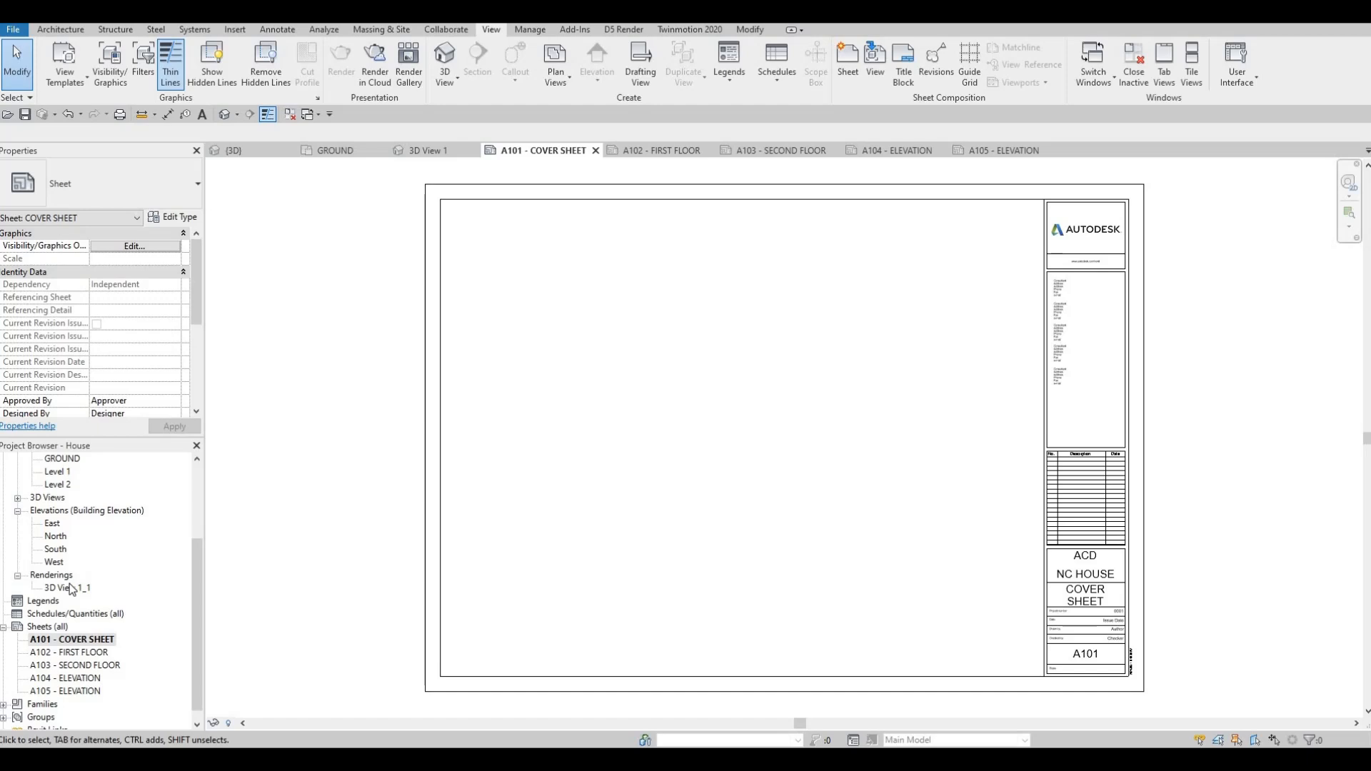
{"action": "scroll", "coordinate": [71, 588], "scroll_direction": "up", "scroll_amount": 1}
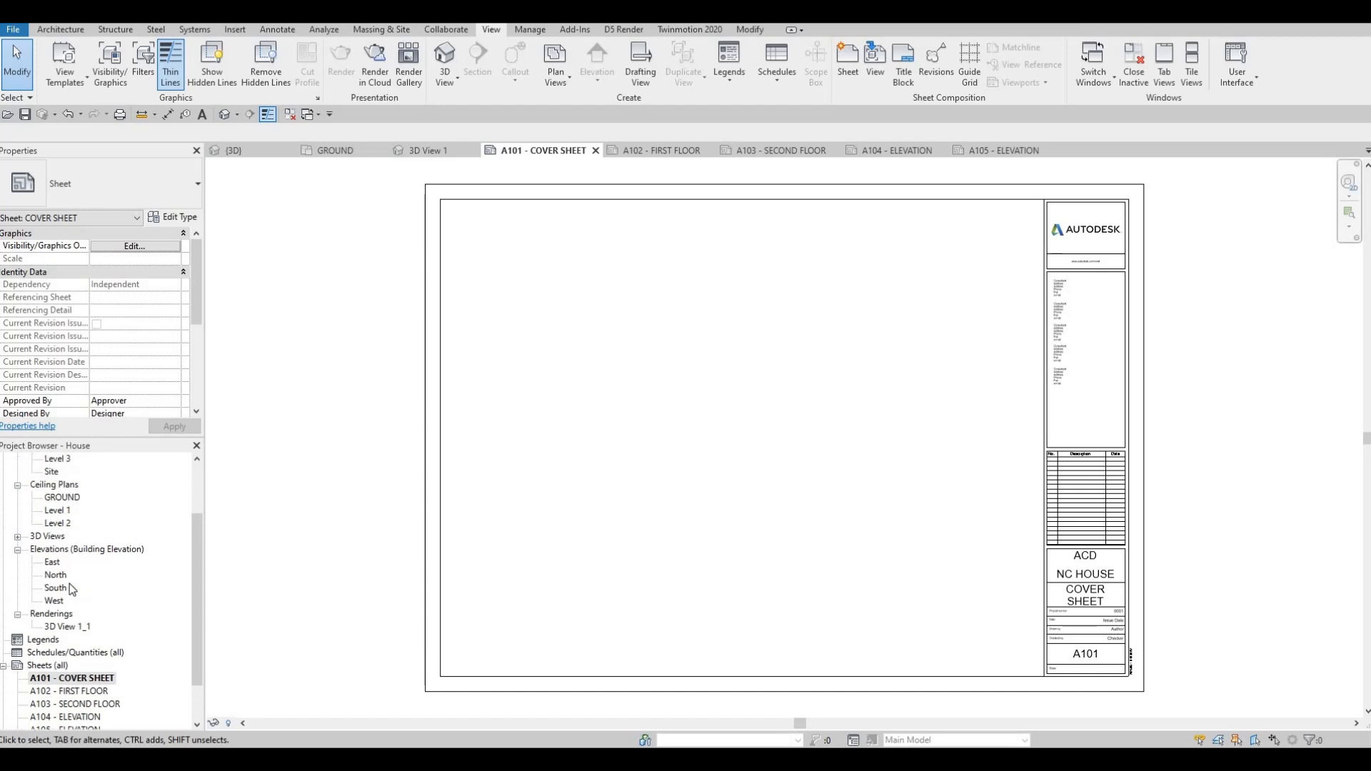
Step: Place the 3D View 1_1 rendering on the A101 cover sheet and set its viewport type to No Title
{"action": "scroll", "coordinate": [70, 588], "scroll_direction": "up", "scroll_amount": 1}
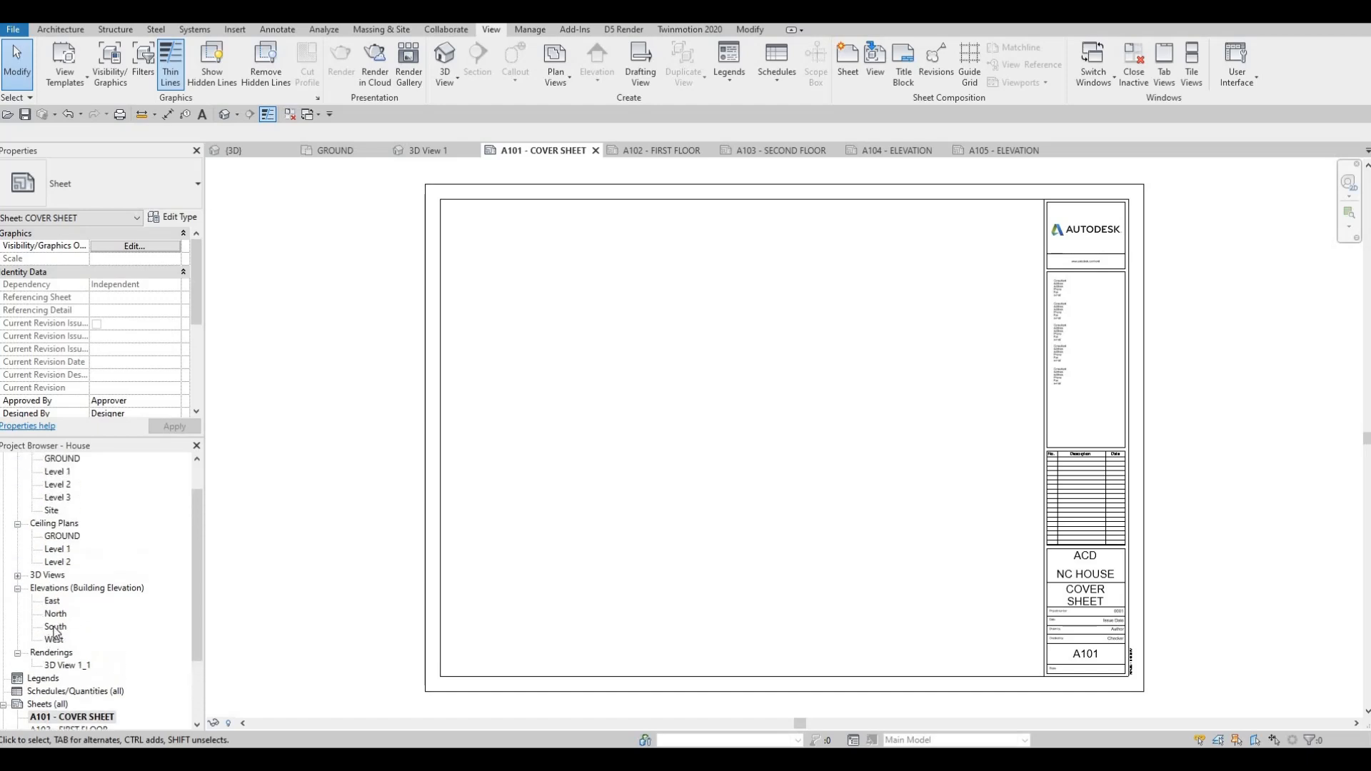
{"action": "scroll", "coordinate": [51, 642], "scroll_direction": "down", "scroll_amount": 1}
{"action": "left_click", "coordinate": [68, 639]}
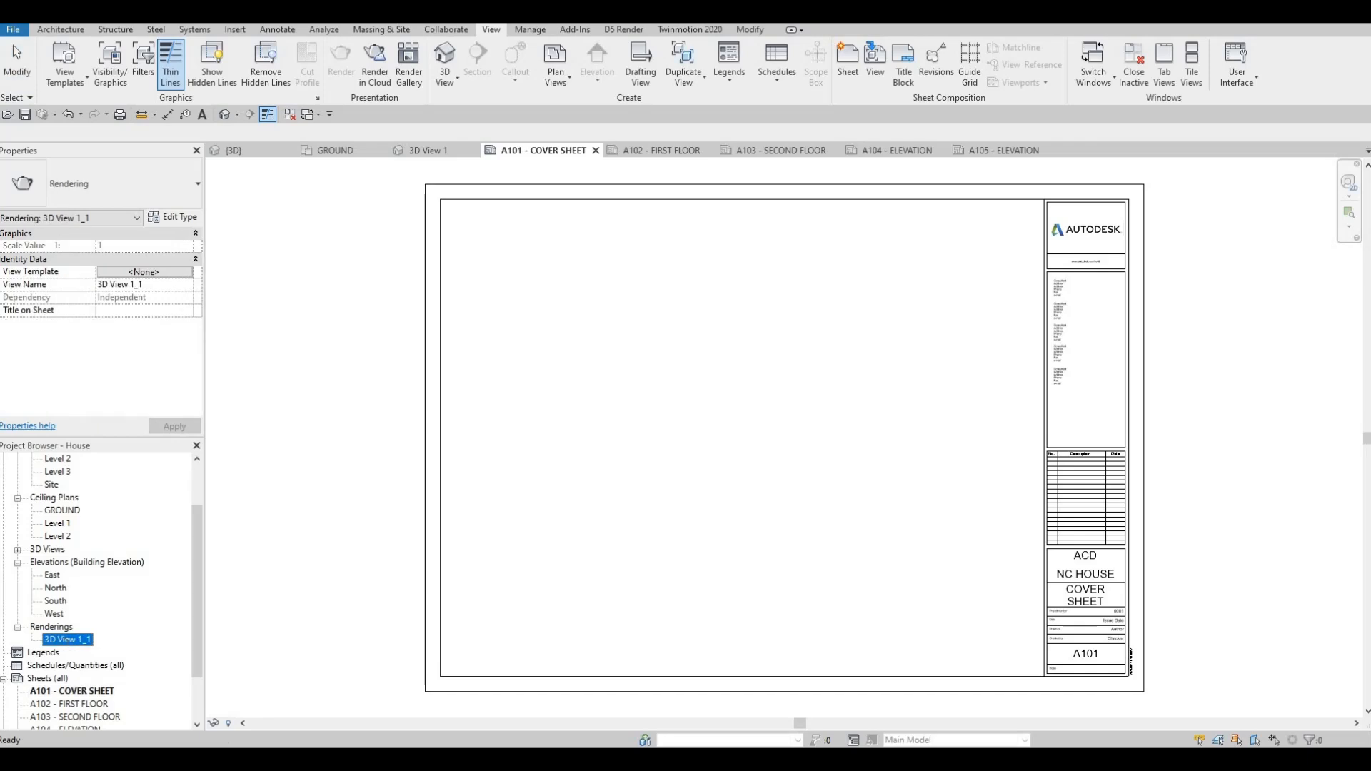
{"action": "left_click_drag", "start_coordinate": [579, 464], "coordinate": [602, 328]}
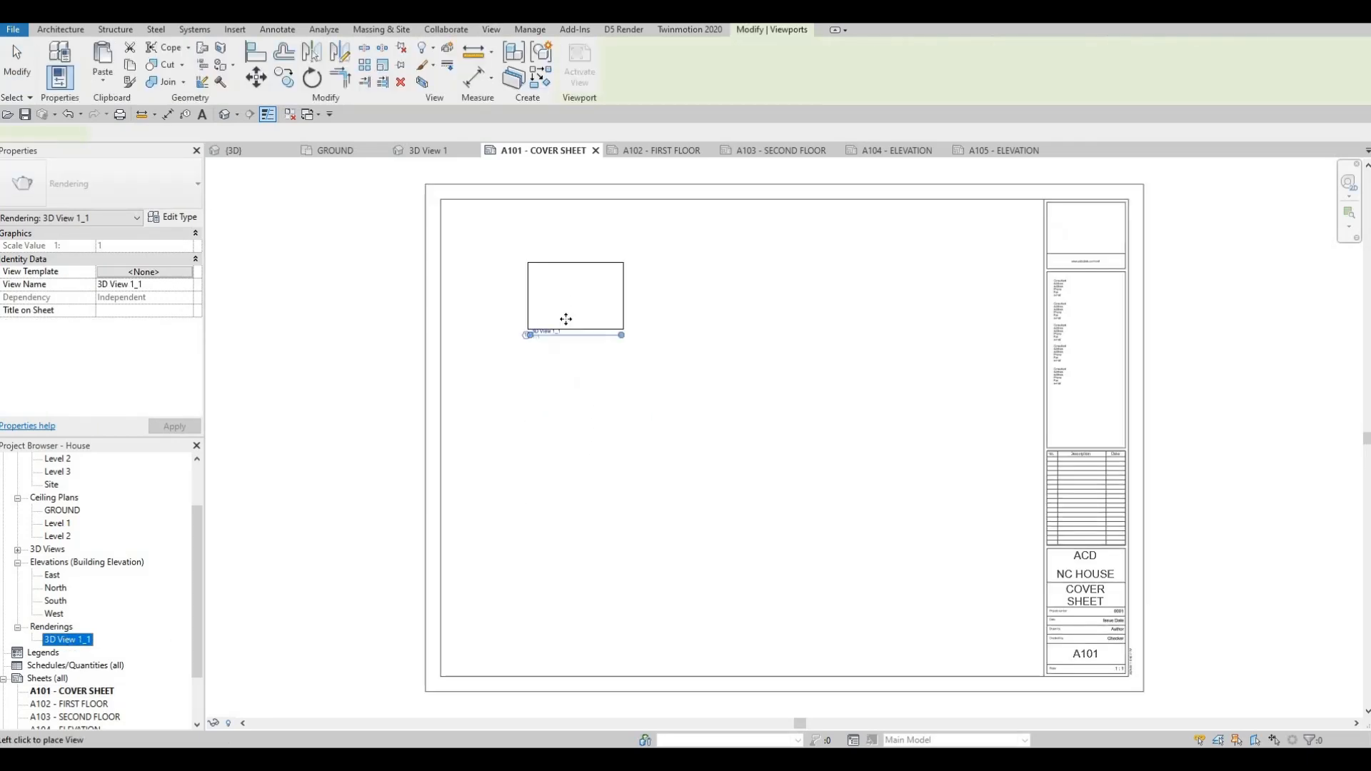
{"action": "left_click", "coordinate": [572, 294]}
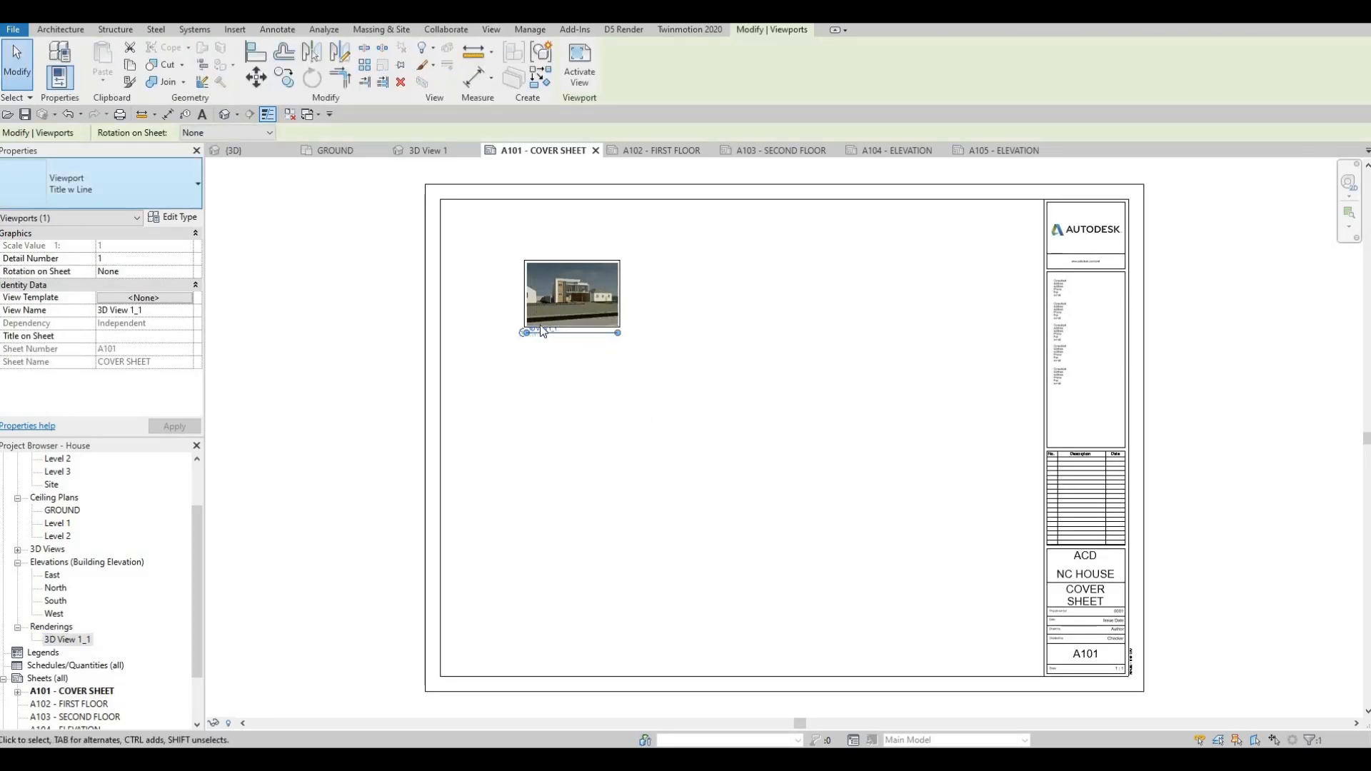
{"action": "left_click", "coordinate": [82, 191]}
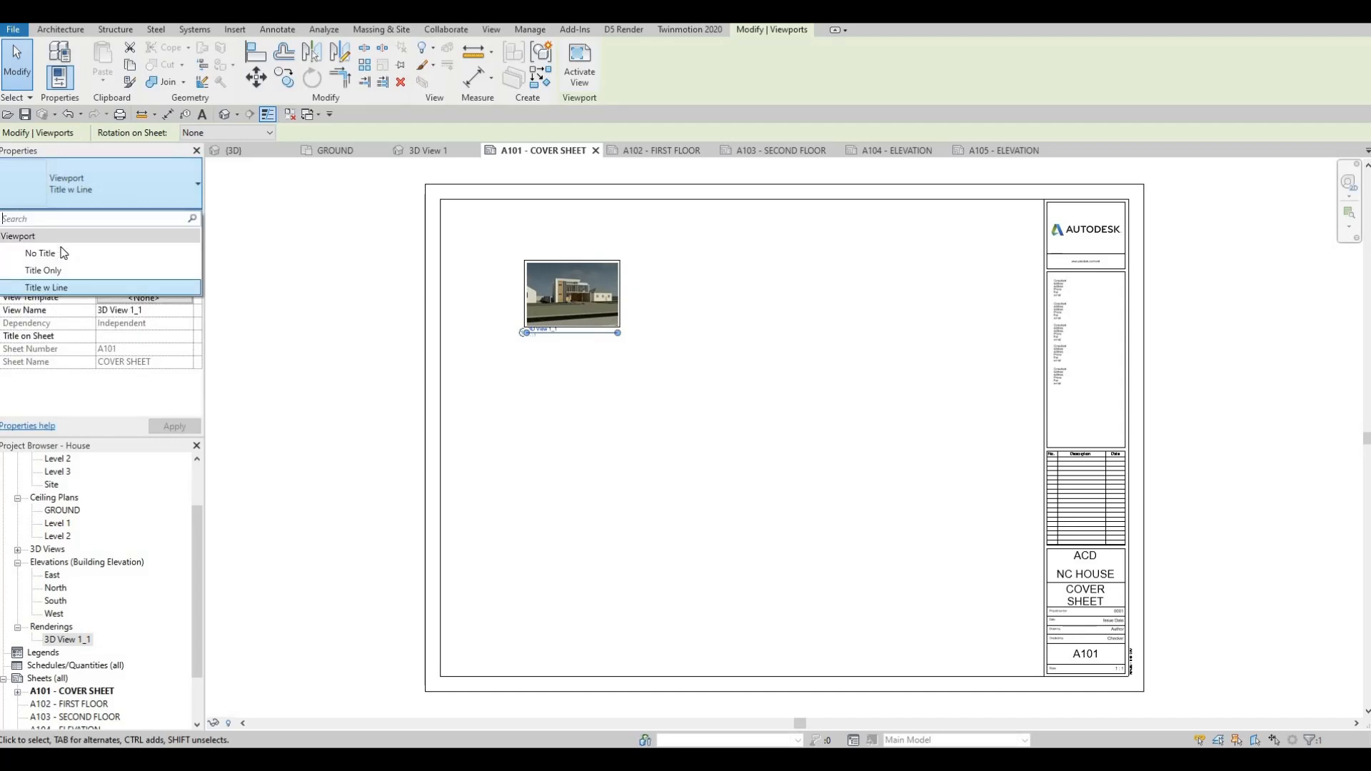
{"action": "left_click", "coordinate": [40, 253]}
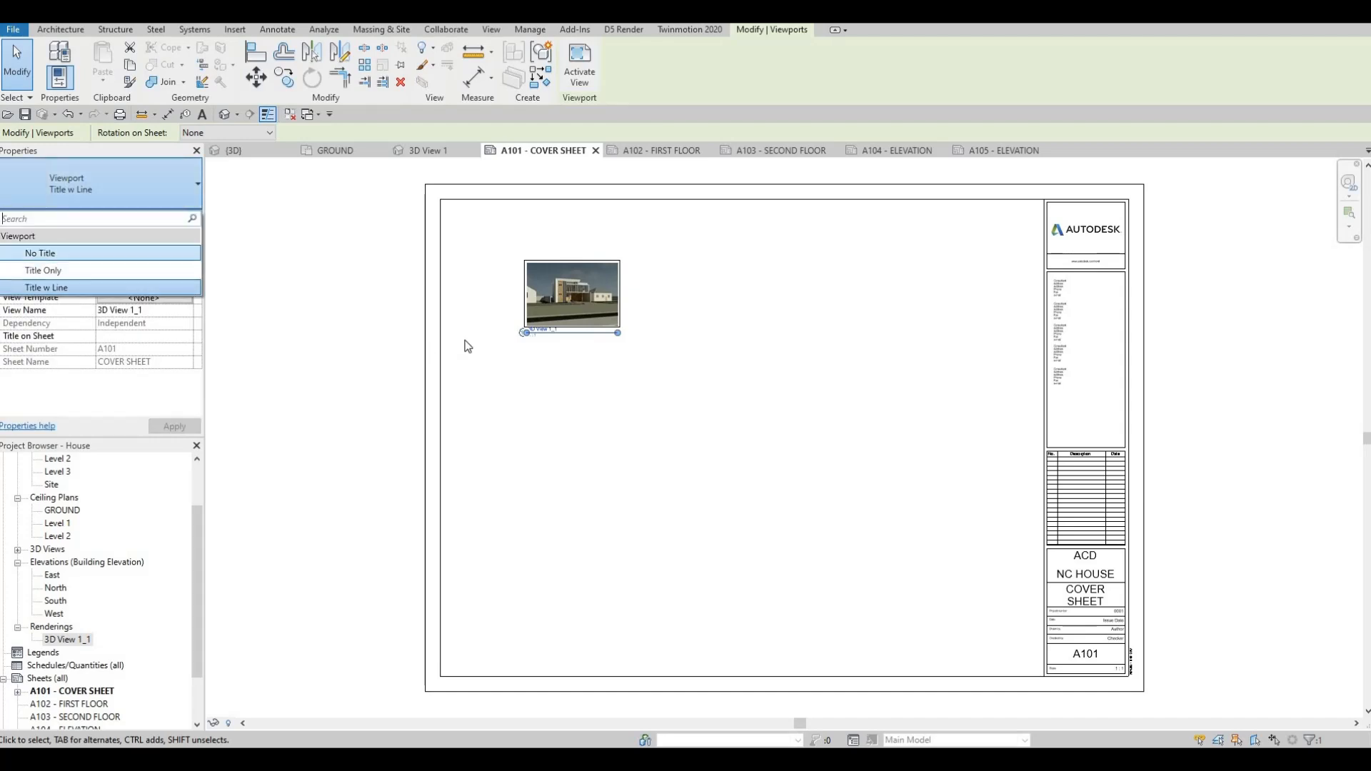
Step: Activate the rendering's viewport, enlarge the image to about 758 by 525 mm from the drawing area's upper-left corner, and deactivate the view
{"action": "double_click", "coordinate": [568, 327]}
{"action": "left_click", "coordinate": [619, 325]}
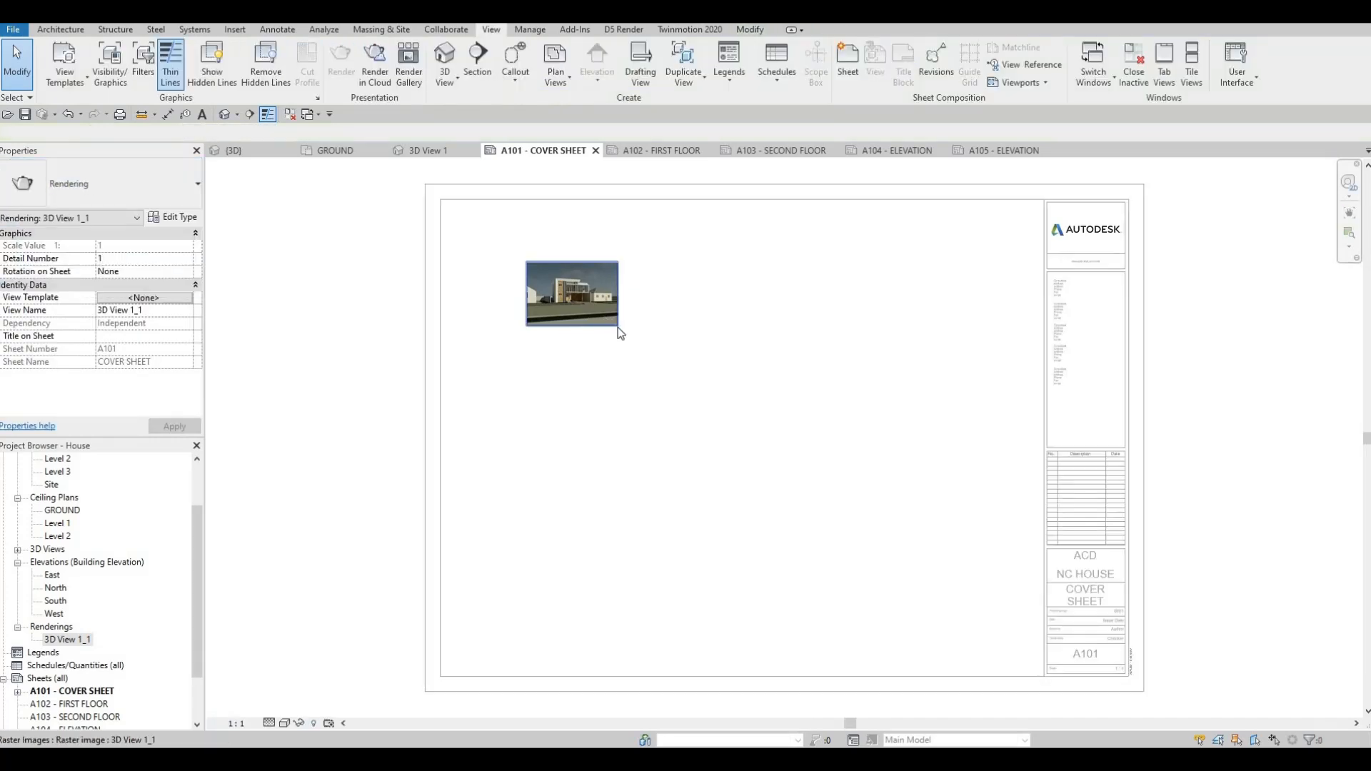
{"action": "left_click_drag", "start_coordinate": [618, 326], "coordinate": [944, 550]}
{"action": "left_click_drag", "start_coordinate": [653, 395], "coordinate": [22, 628]}
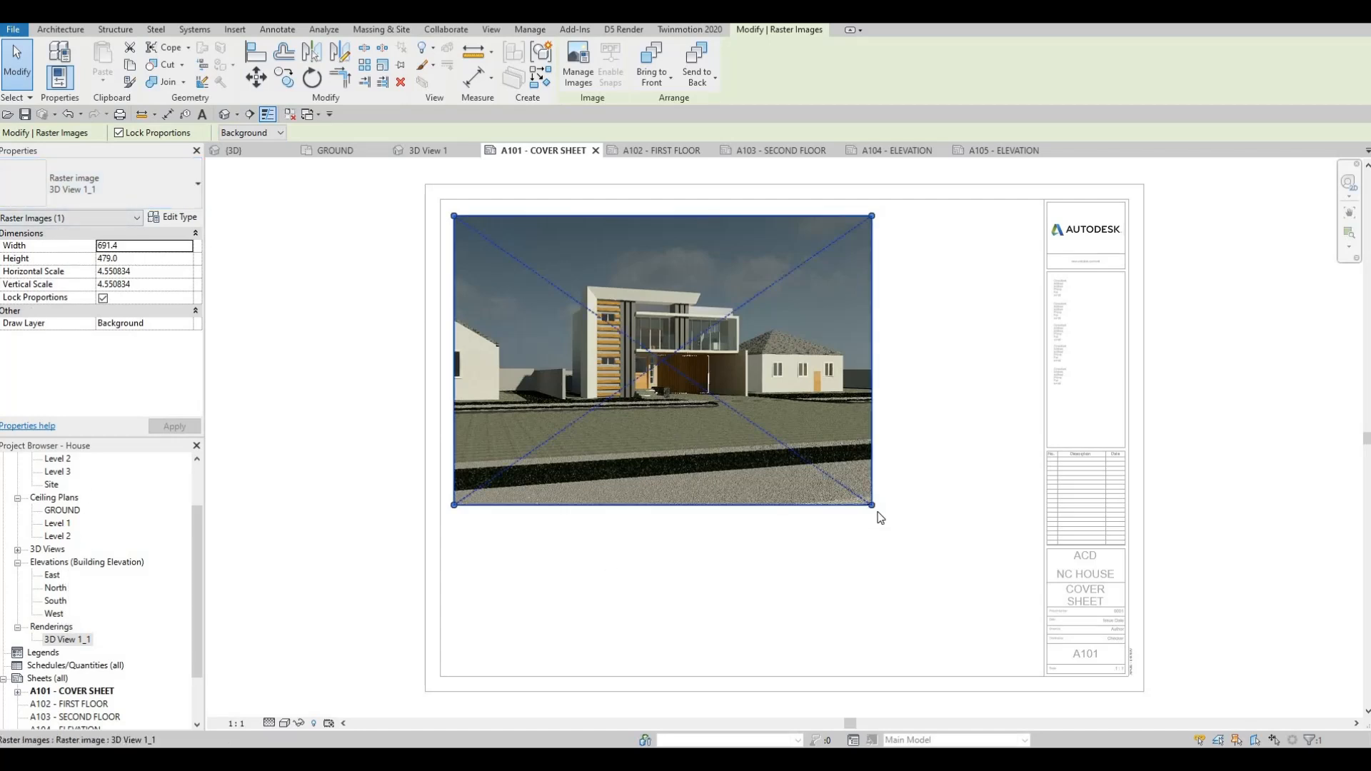
{"action": "left_click_drag", "start_coordinate": [872, 506], "coordinate": [715, 373]}
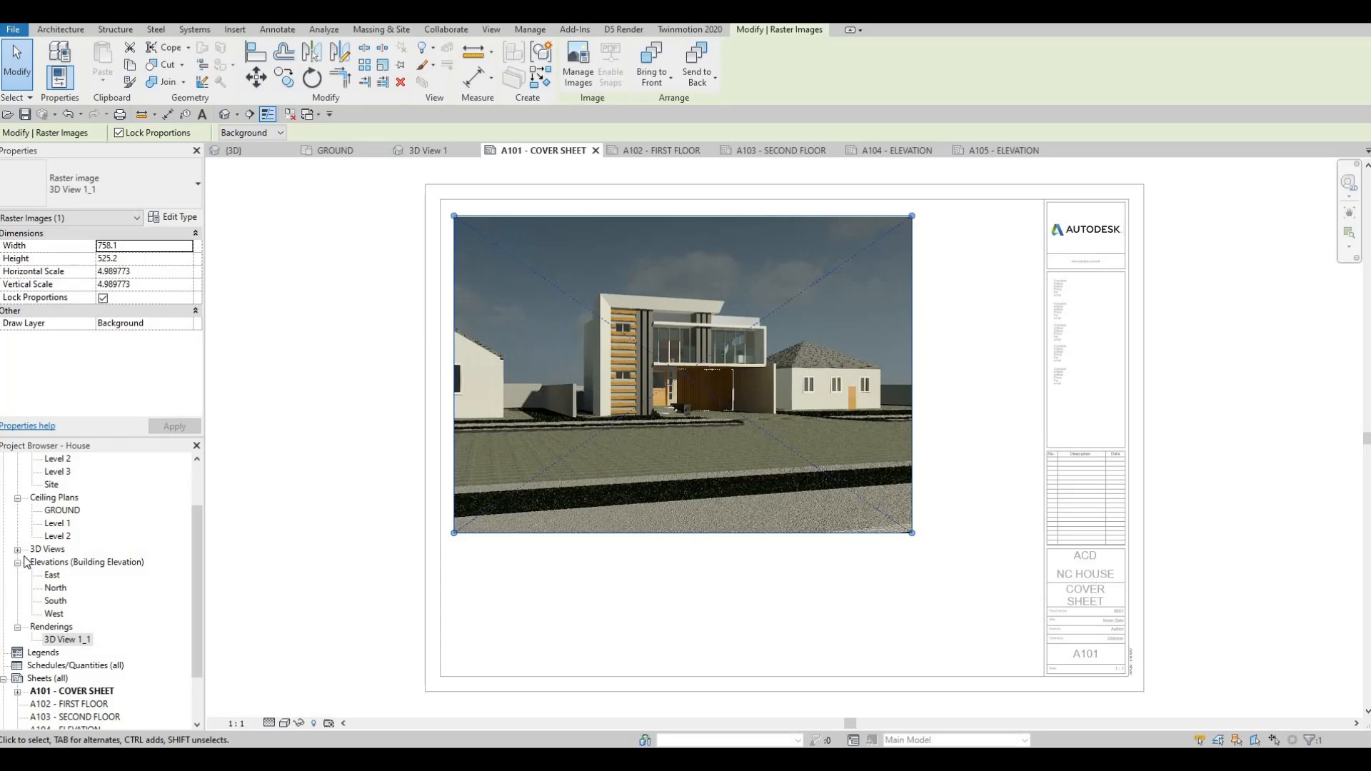
{"action": "left_click", "coordinate": [339, 428]}
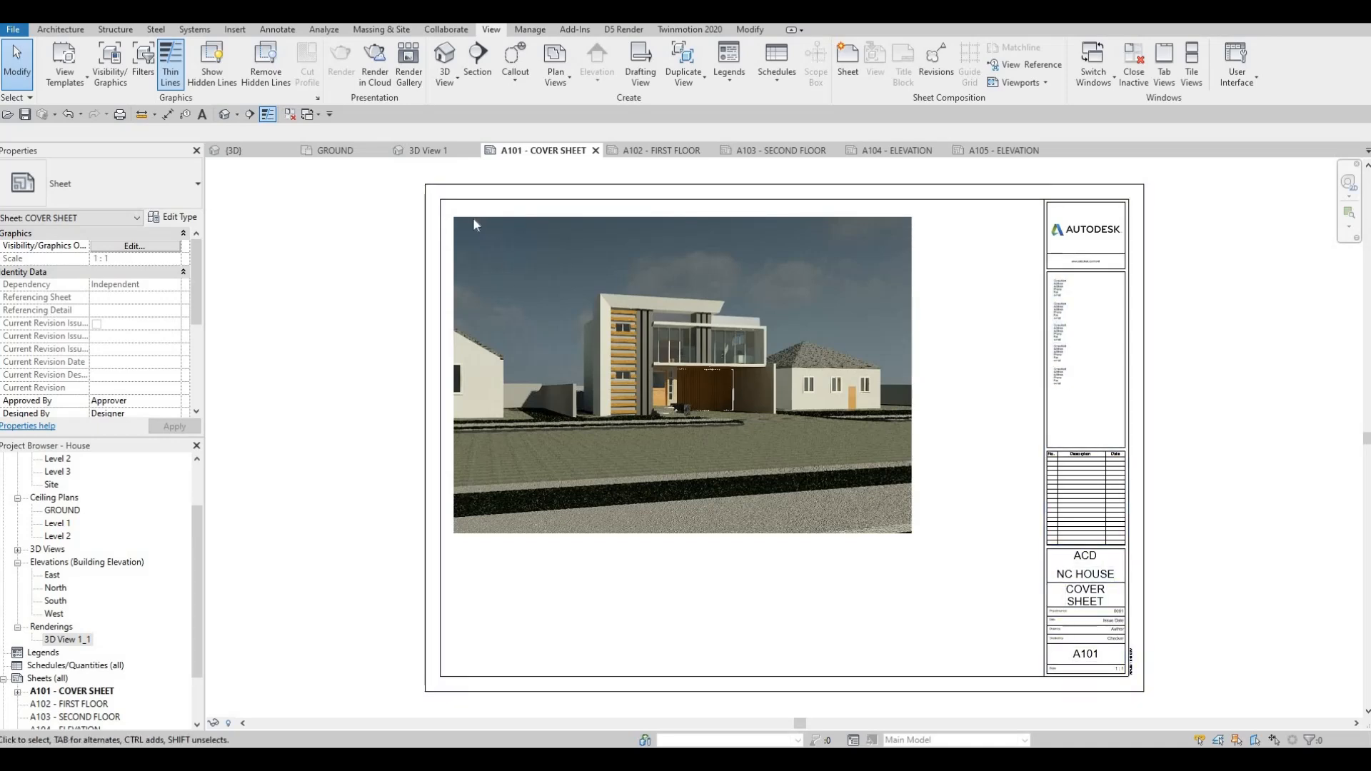
{"action": "key", "text": "F1"}
{"action": "key", "text": "F1"}
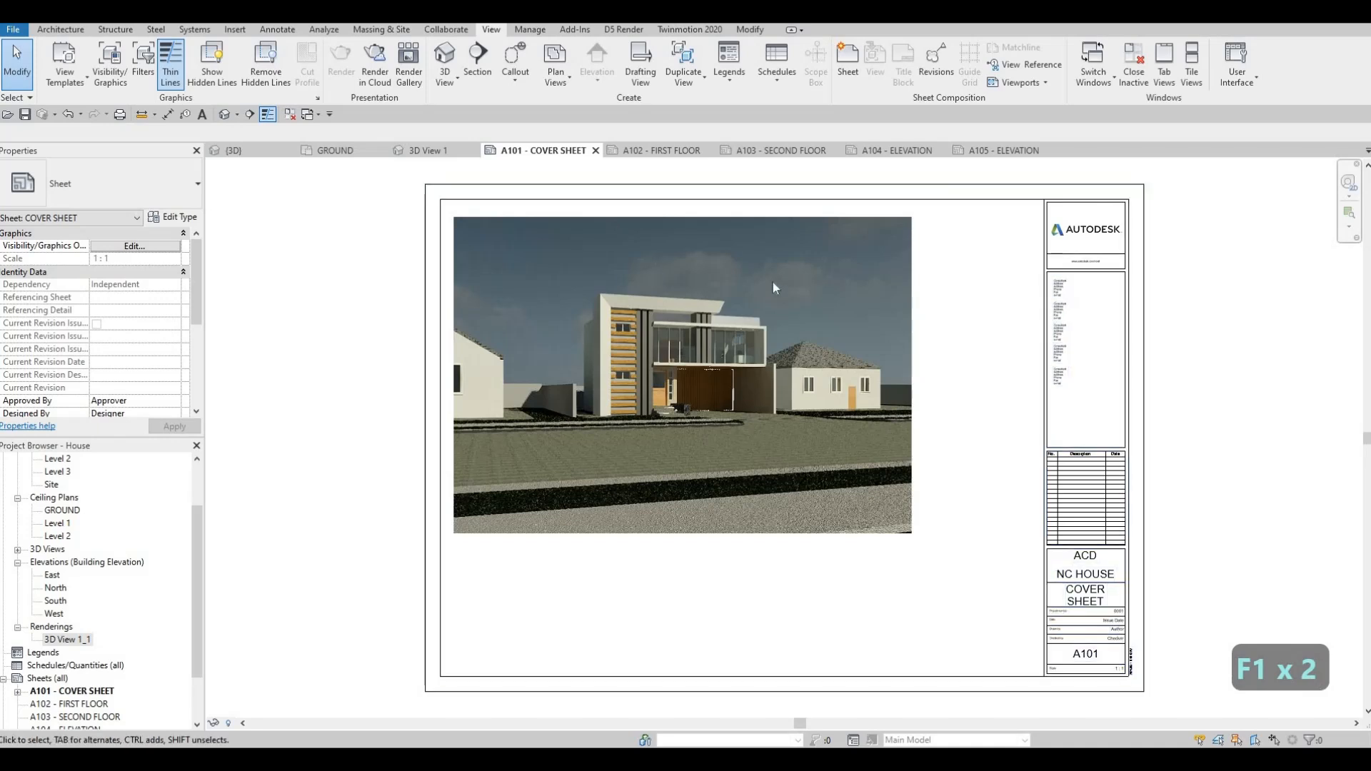
{"action": "key", "text": "Escape"}
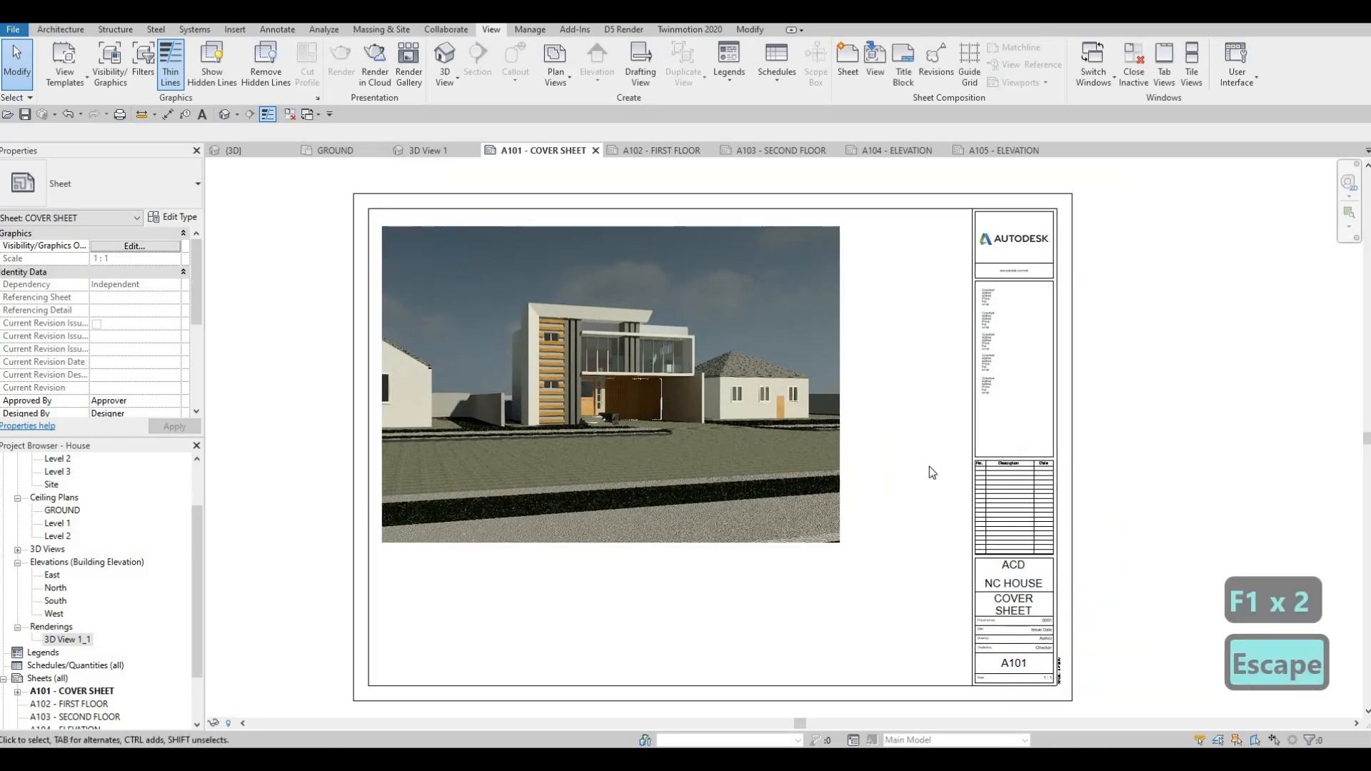
Step: Create a new sheet list schedule with the fields Sheet Number and Sheet Name, in that order
{"action": "scroll", "coordinate": [54, 592], "scroll_direction": "down", "scroll_amount": 2}
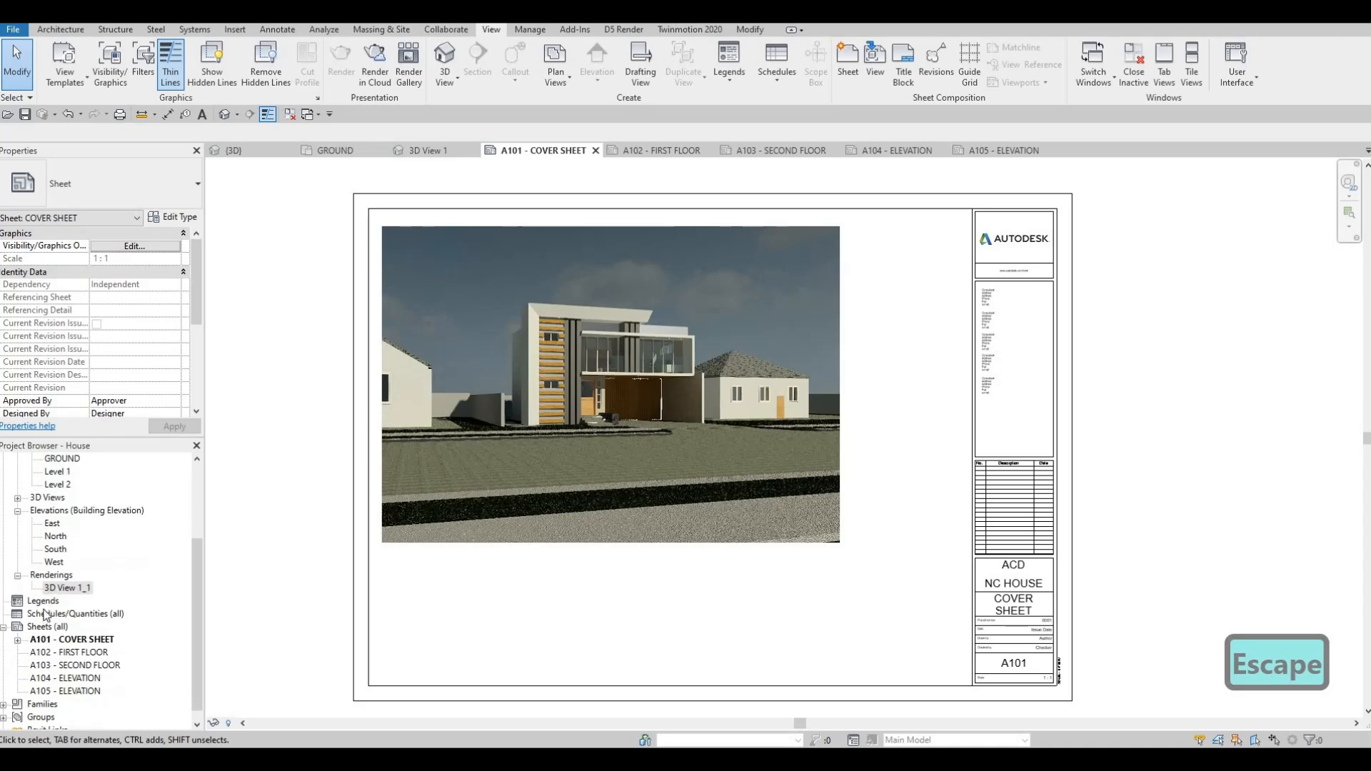
{"action": "left_click", "coordinate": [75, 600]}
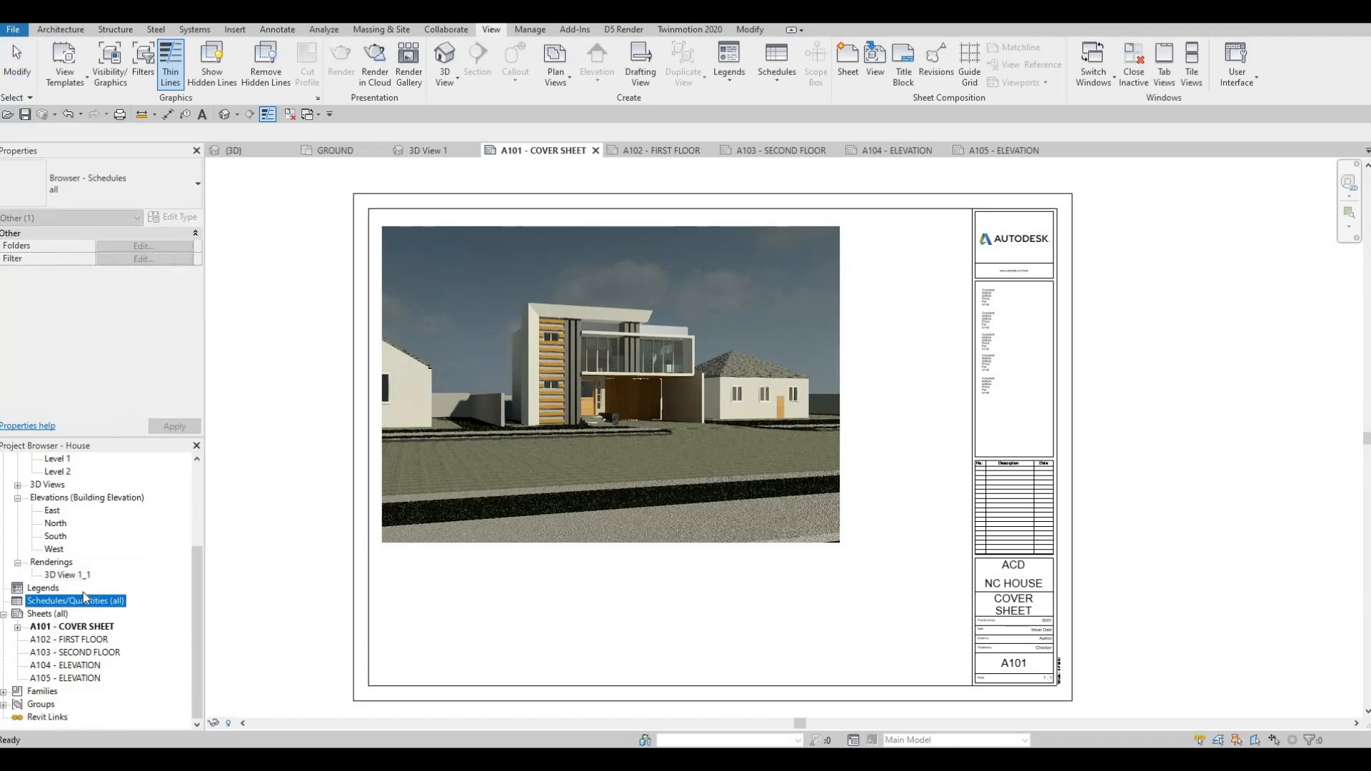
{"action": "key", "text": "F1"}
{"action": "key", "text": "F1"}
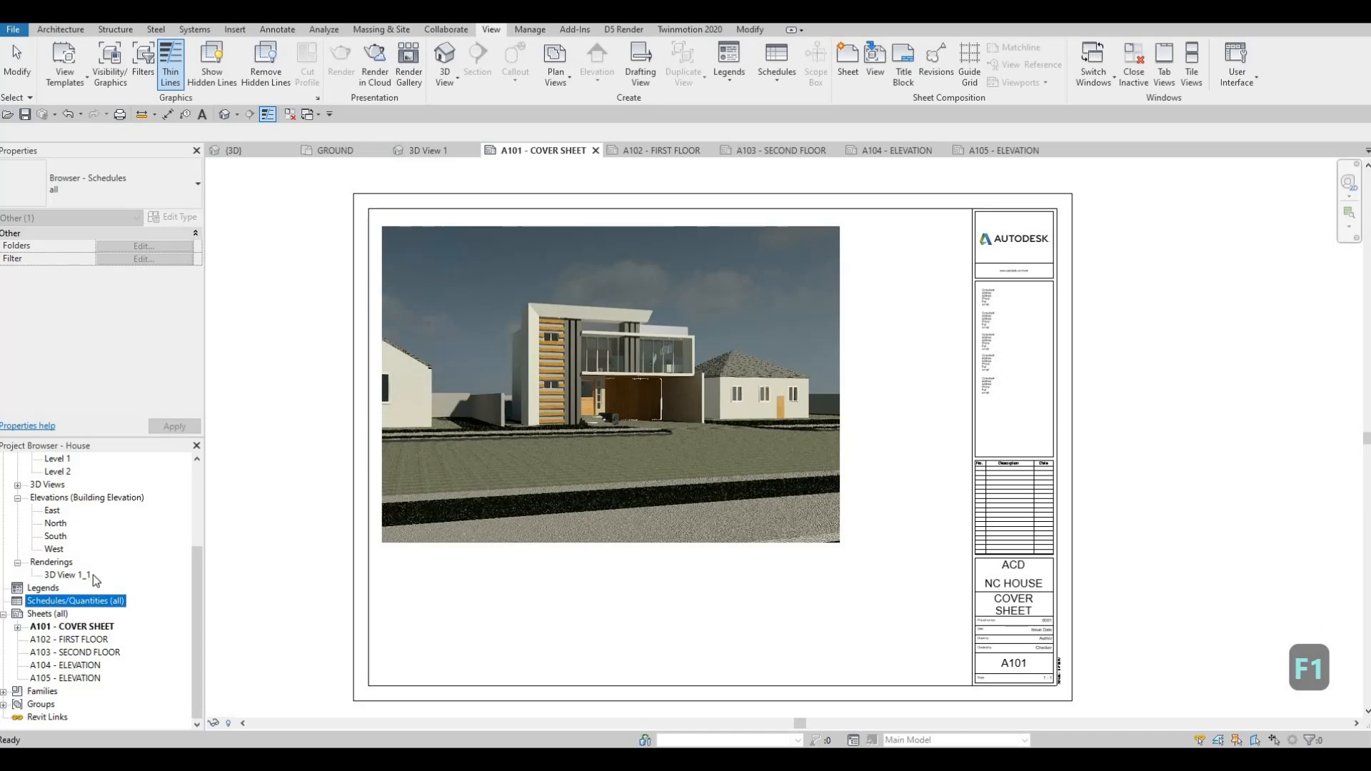
{"action": "right_click", "coordinate": [51, 600]}
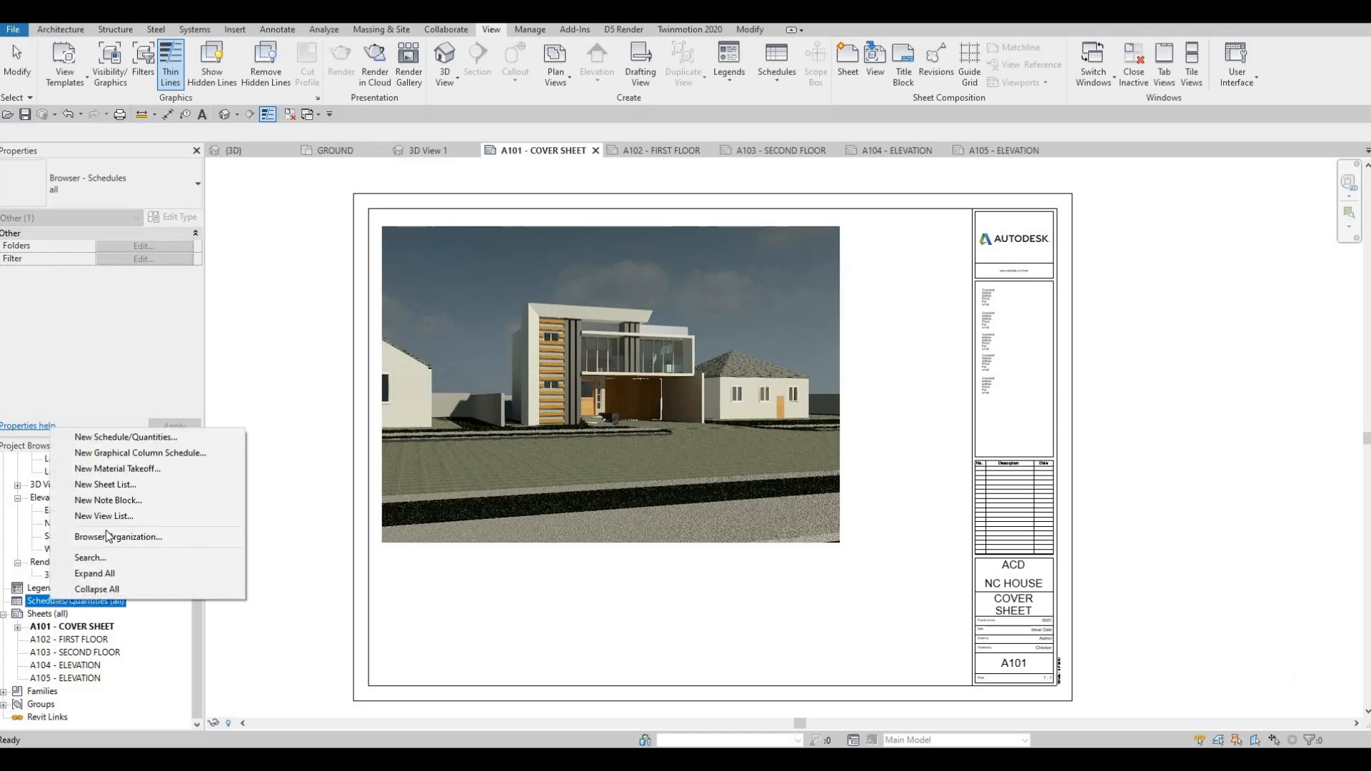
{"action": "left_click", "coordinate": [106, 486]}
{"action": "scroll", "coordinate": [623, 407], "scroll_direction": "down", "scroll_amount": 4}
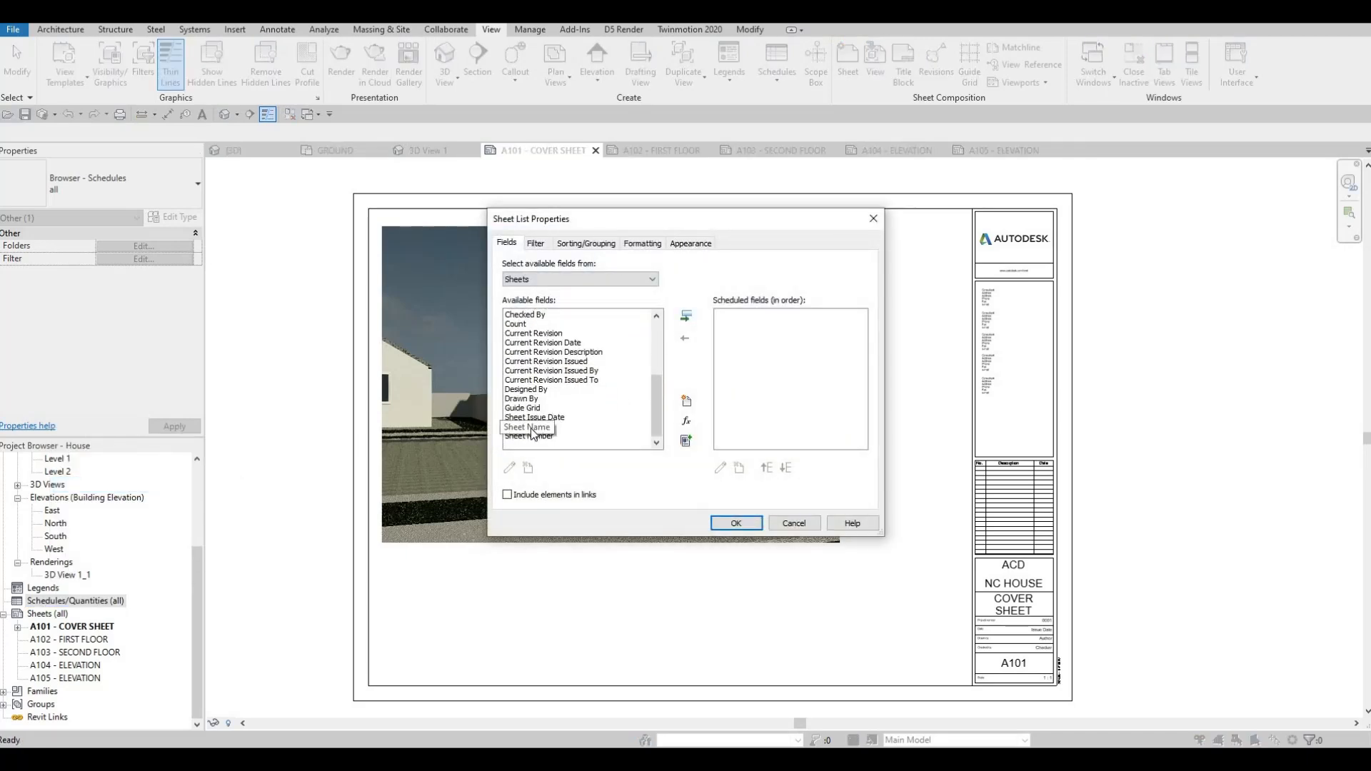
{"action": "left_click", "coordinate": [531, 428]}
{"action": "left_click", "coordinate": [531, 437]}
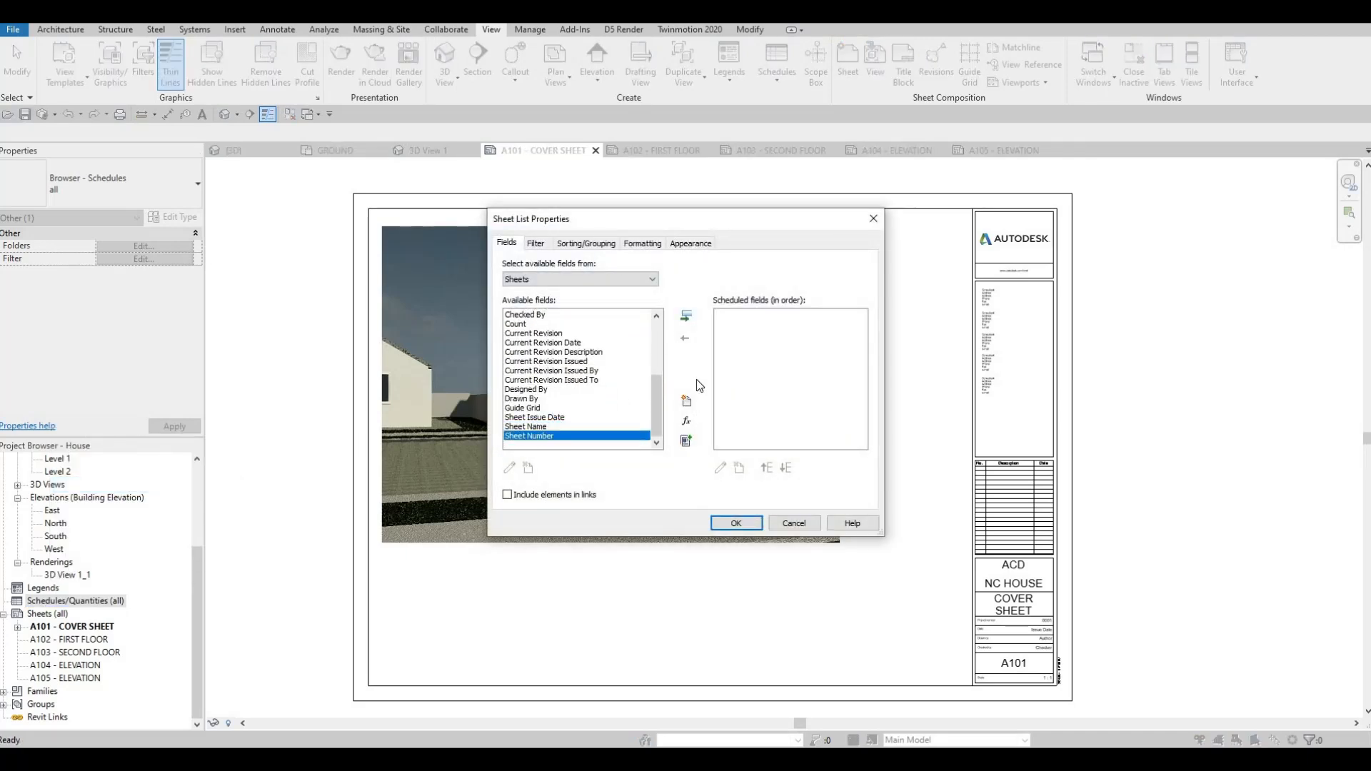
{"action": "left_click", "coordinate": [688, 319]}
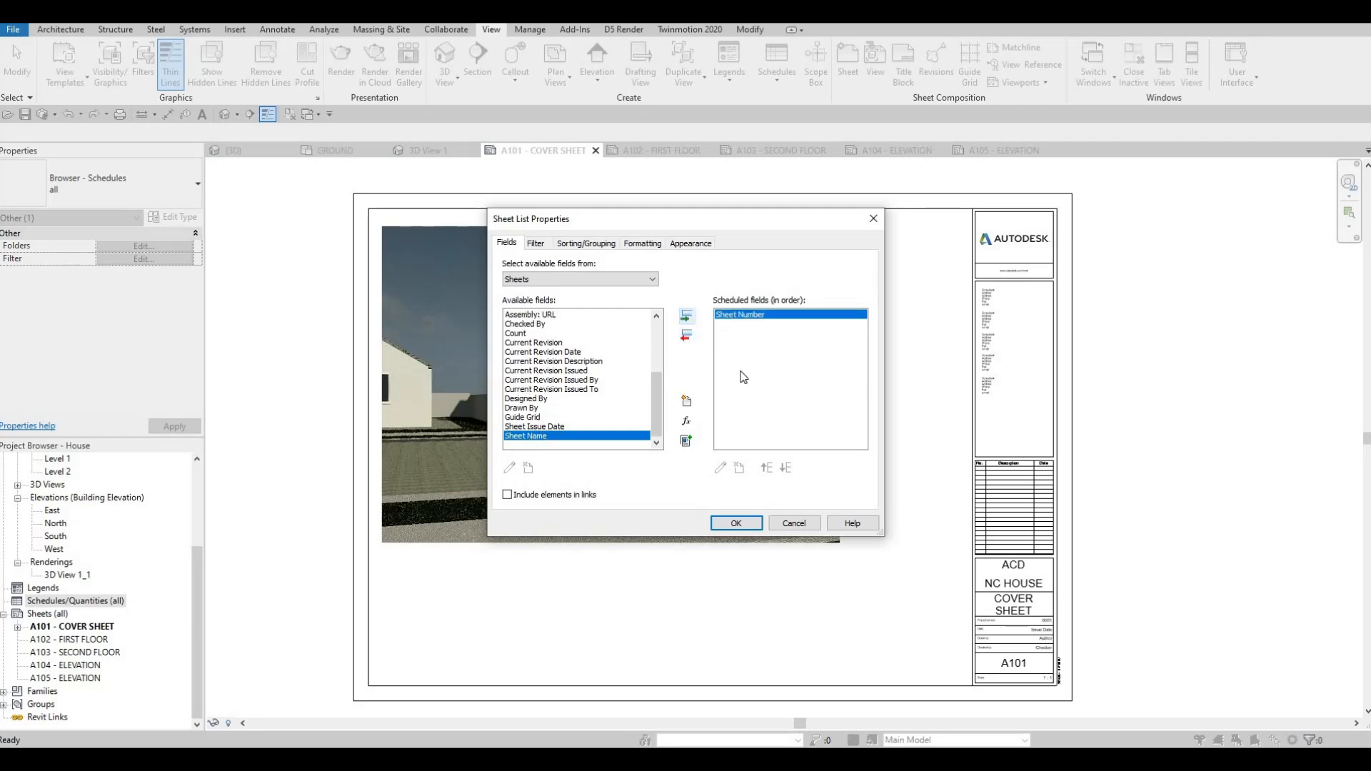
{"action": "left_click", "coordinate": [687, 317]}
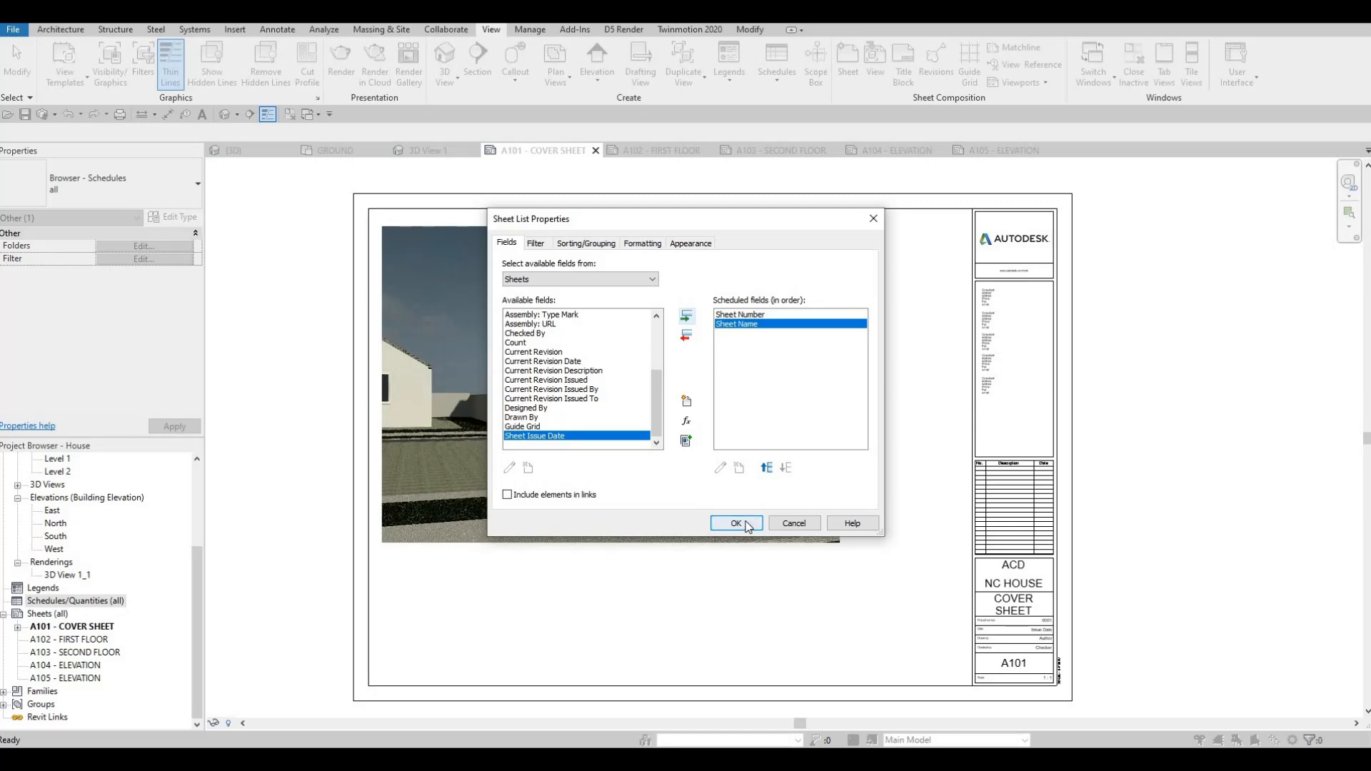
{"action": "left_click", "coordinate": [736, 523]}
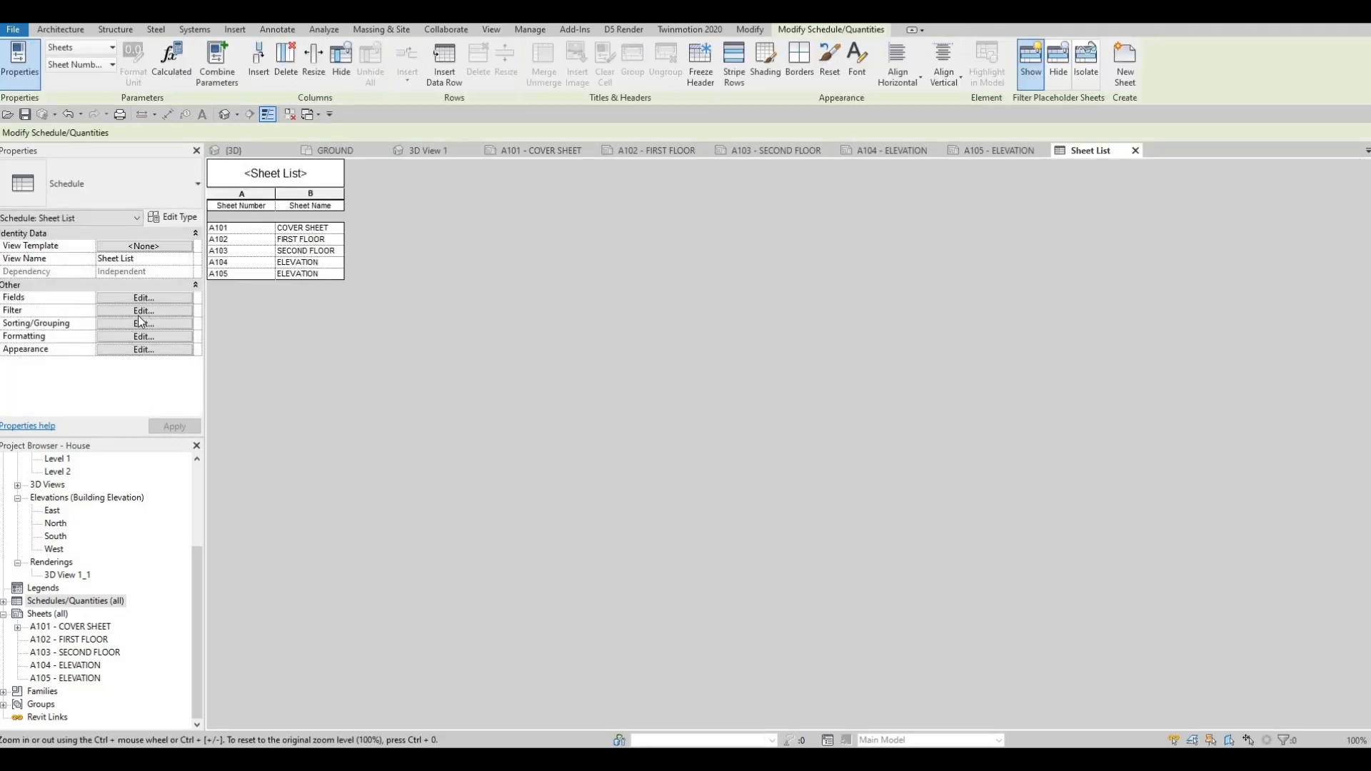
Step: In the sheet list's appearance settings, remove the blank row before data and set the title text to 7mm Arial
{"action": "left_click", "coordinate": [109, 337]}
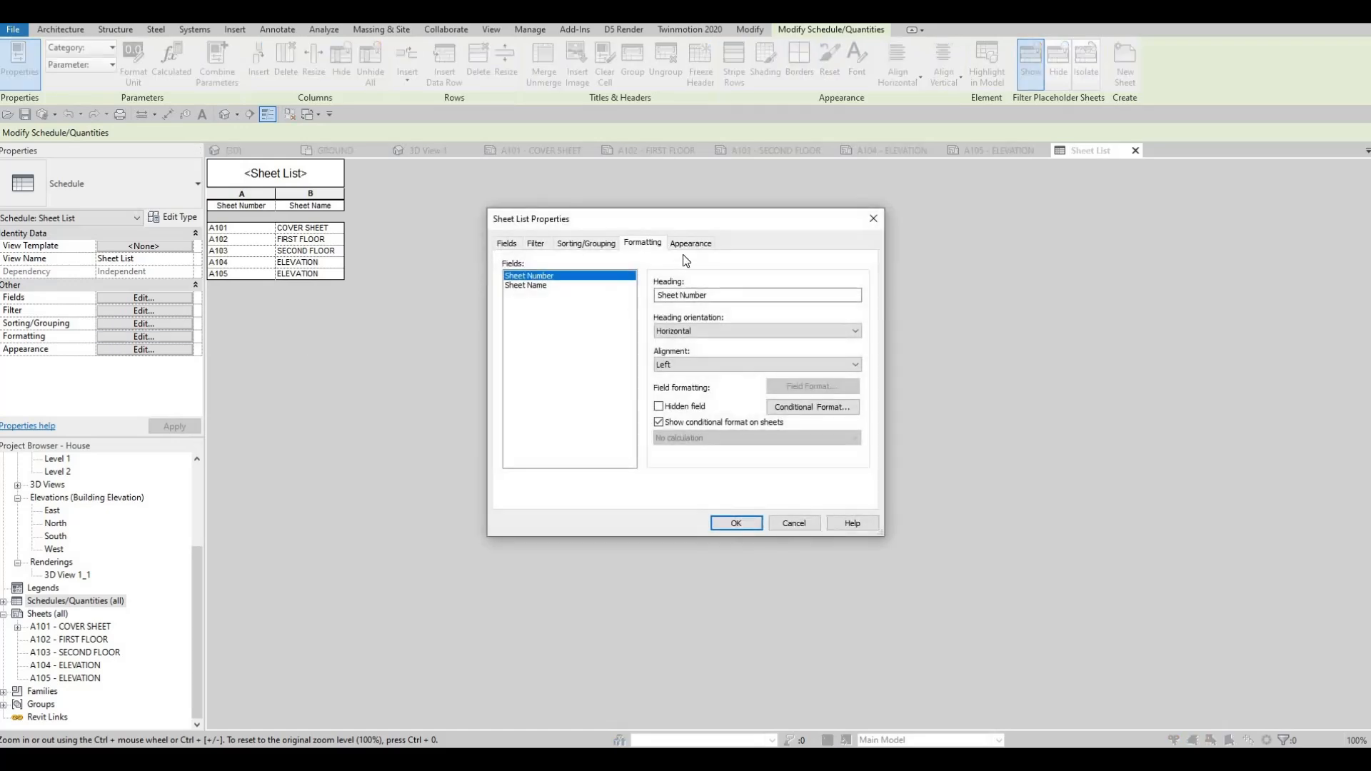
{"action": "left_click", "coordinate": [690, 246]}
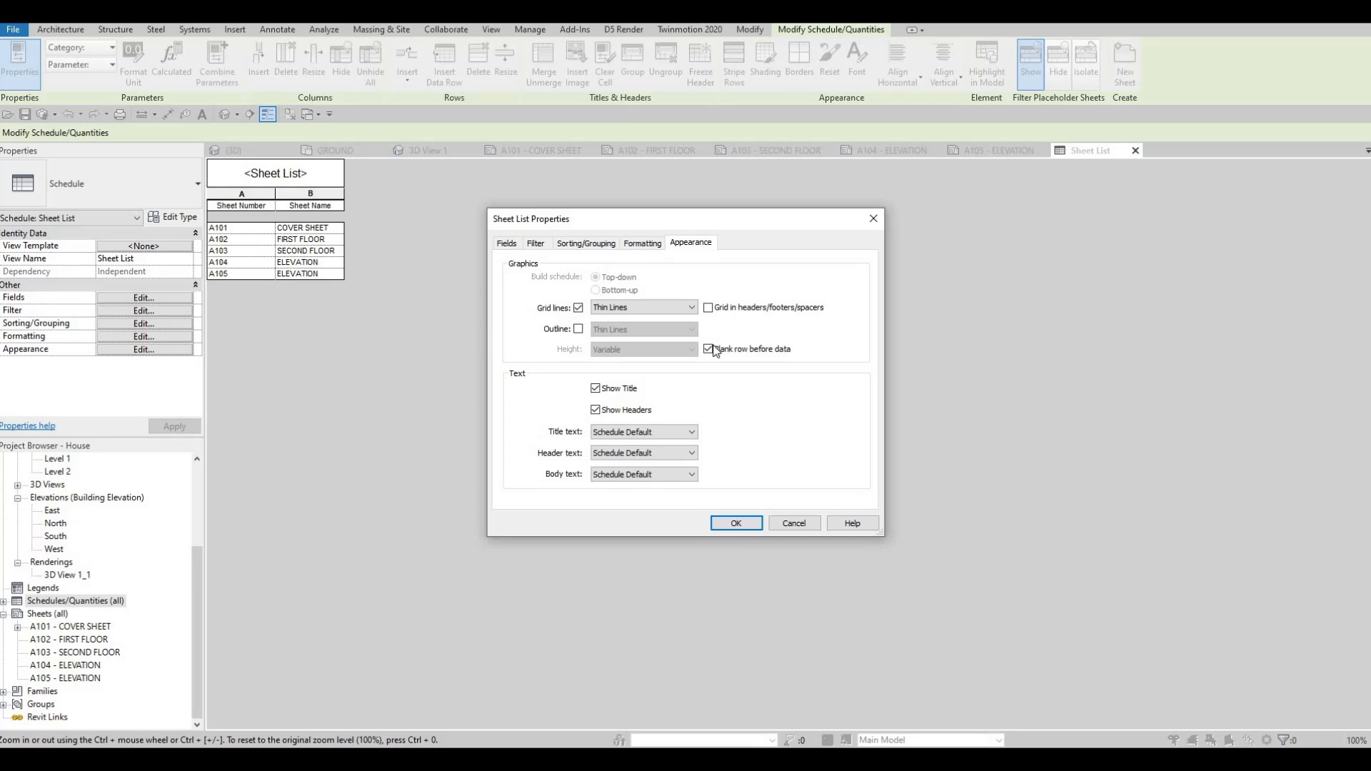
{"action": "left_click", "coordinate": [708, 349]}
{"action": "left_click", "coordinate": [709, 350]}
{"action": "left_click", "coordinate": [664, 436]}
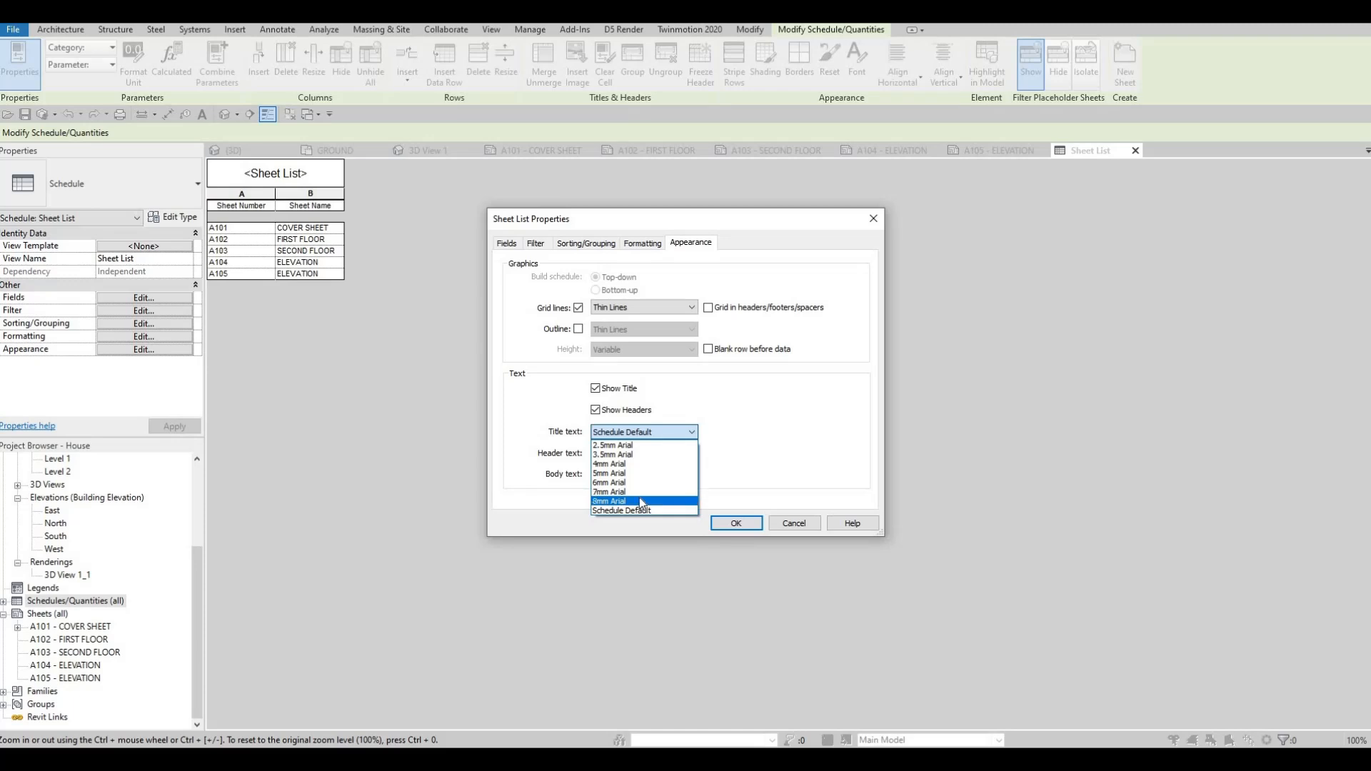
{"action": "left_click", "coordinate": [640, 490]}
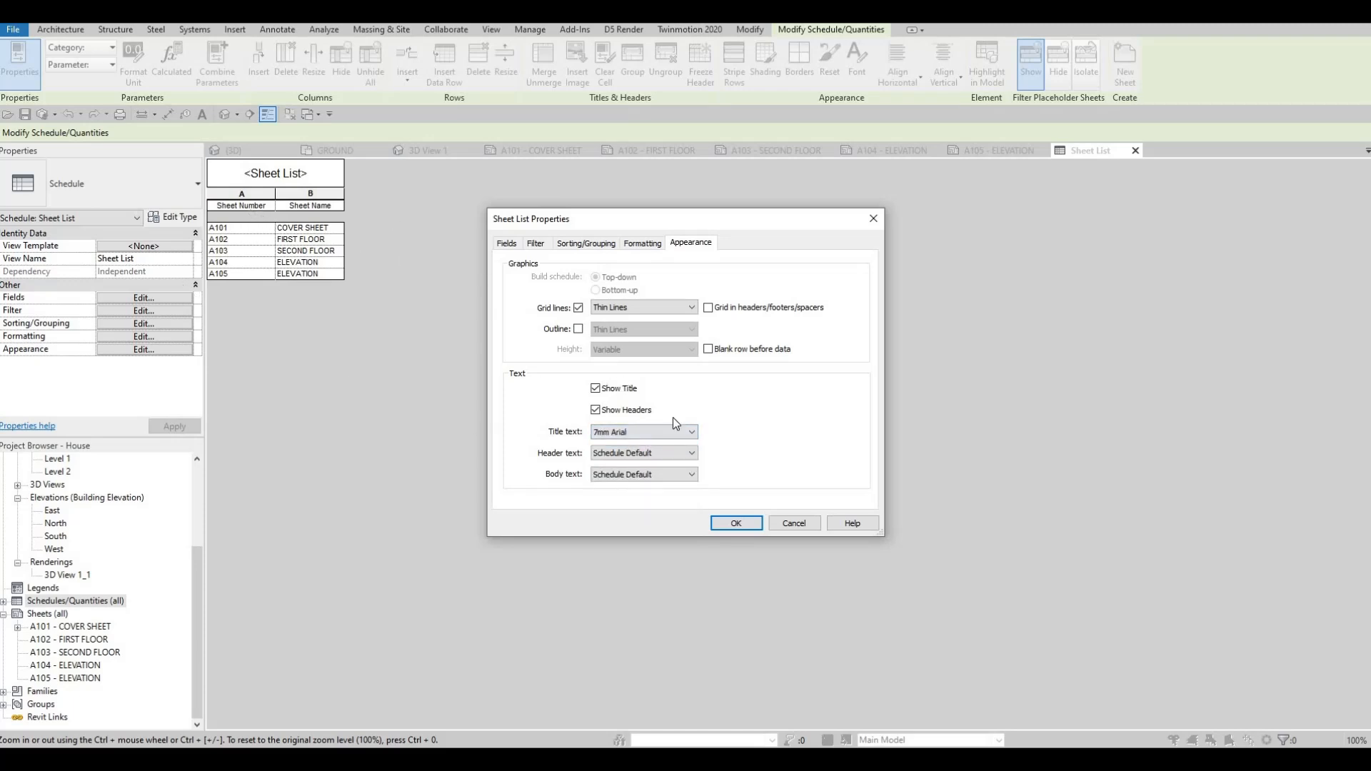
Step: Set the sheet list's header text to 6mm Arial and its body text to 4mm Arial, and apply the appearance settings
{"action": "left_click", "coordinate": [693, 457]}
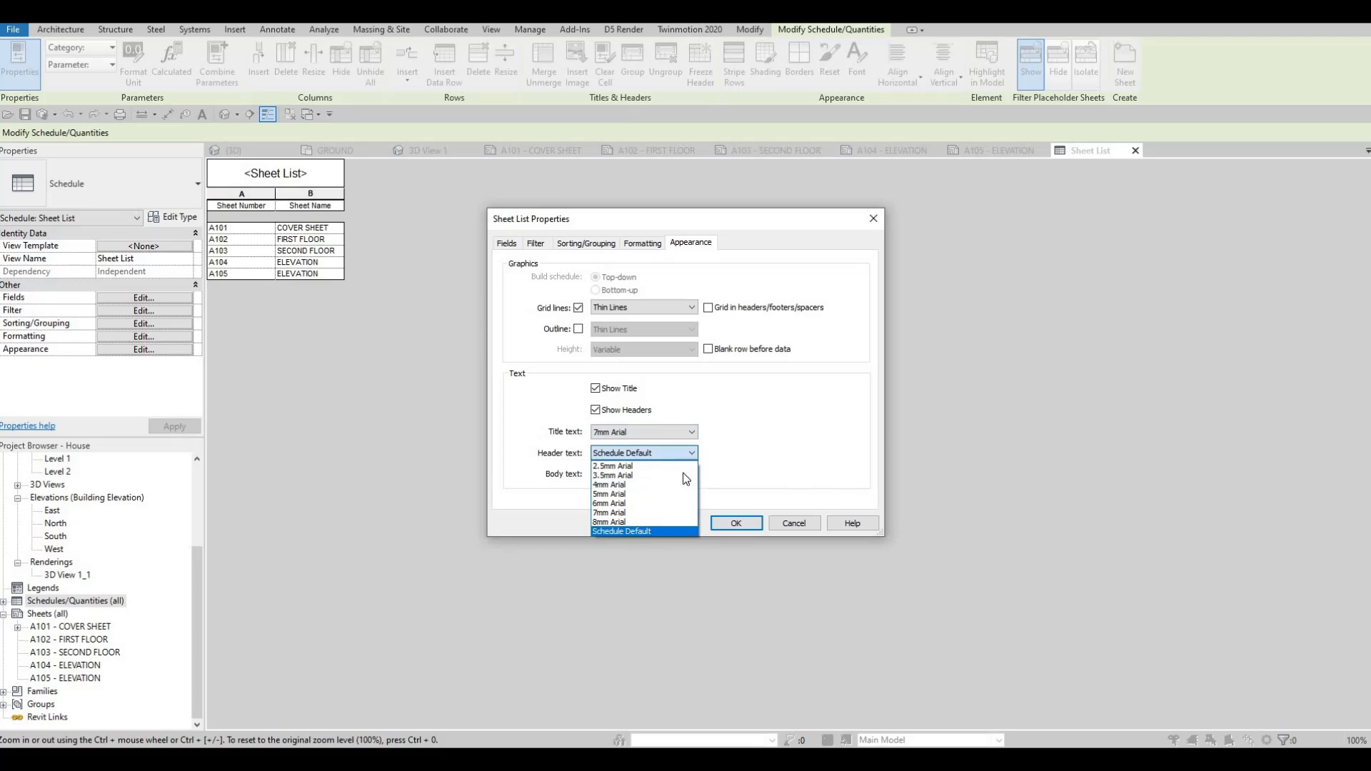
{"action": "left_click", "coordinate": [621, 503]}
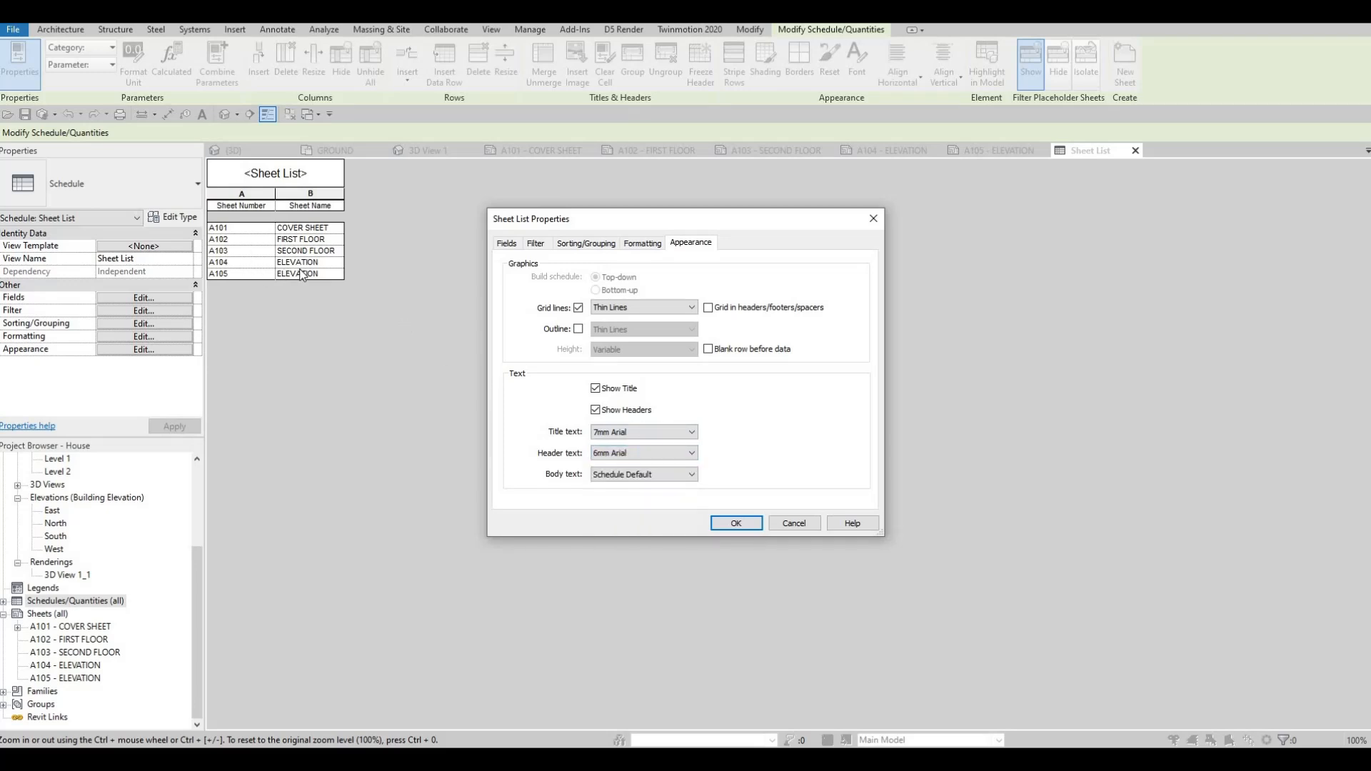
{"action": "left_click", "coordinate": [672, 474]}
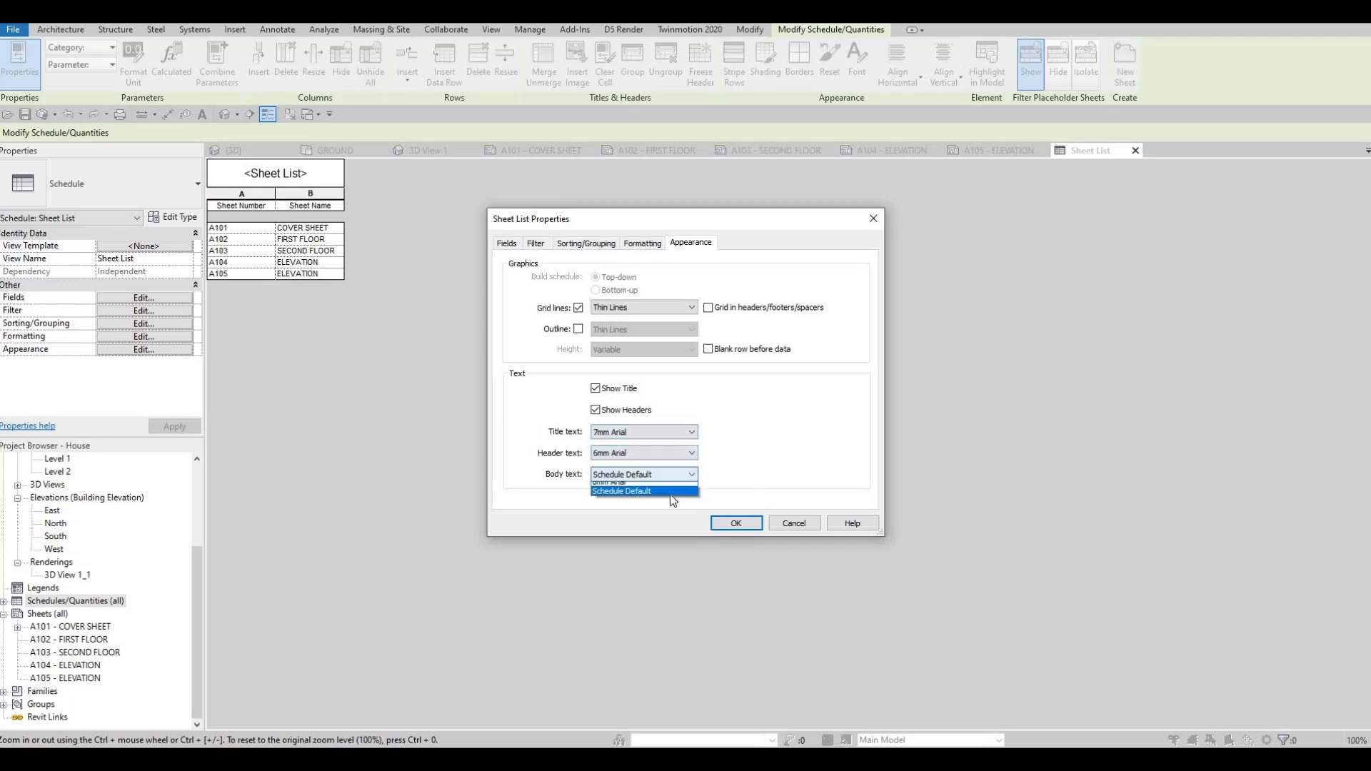
{"action": "left_click", "coordinate": [742, 523]}
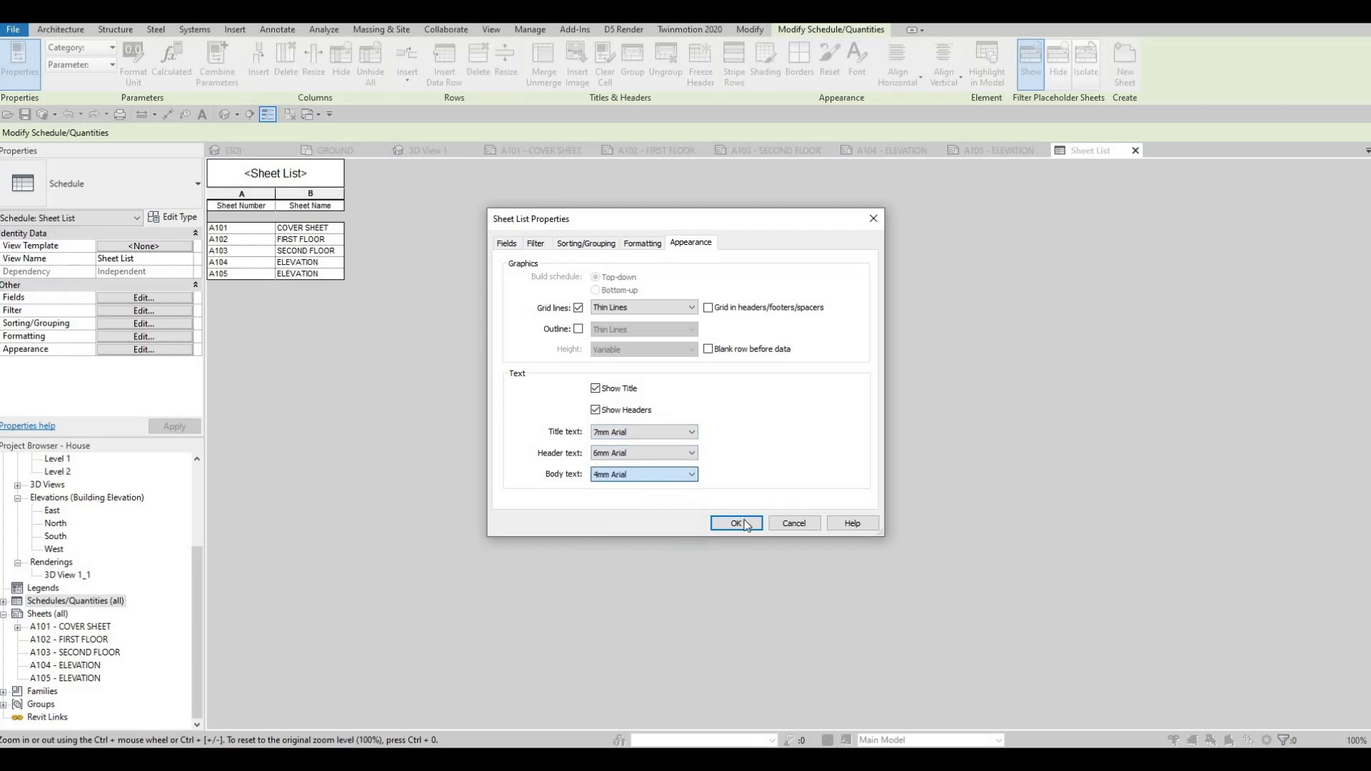
{"action": "left_click", "coordinate": [737, 524]}
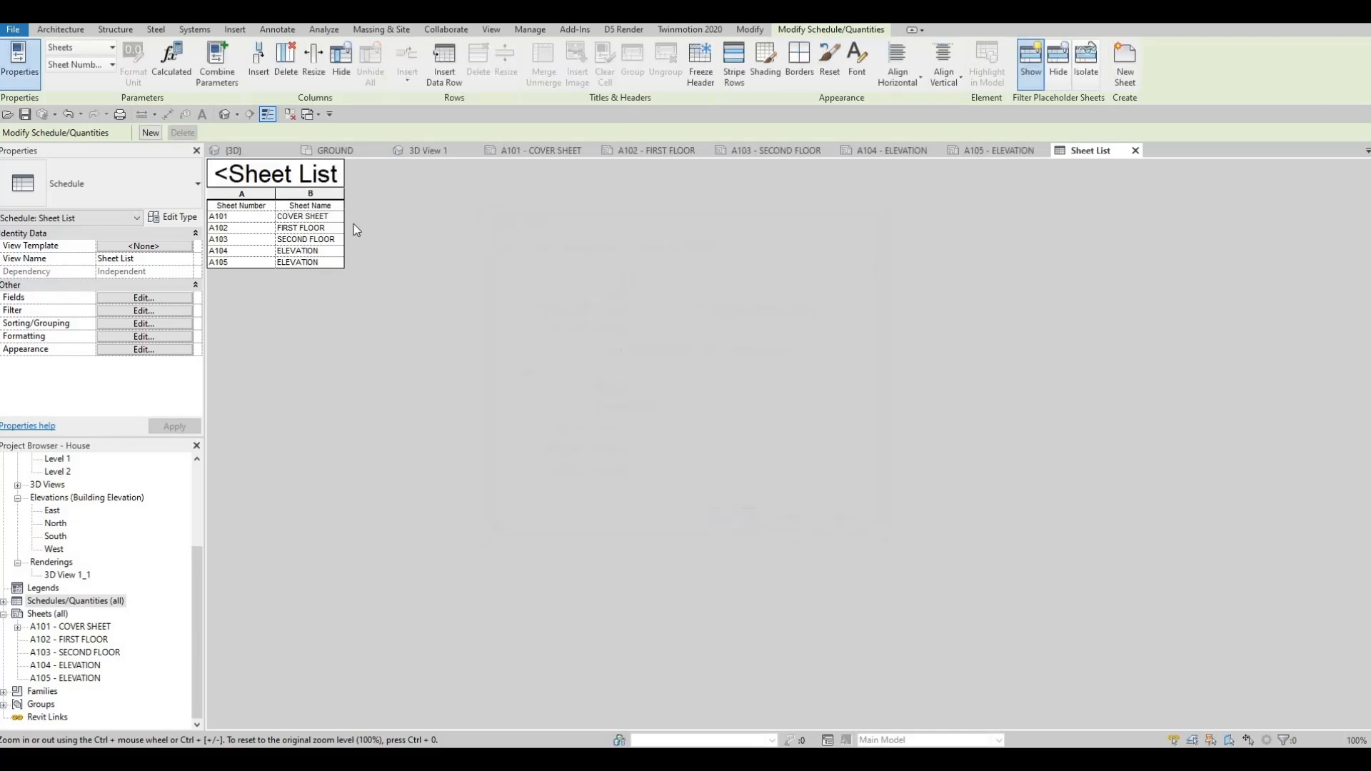
Step: Retitle the sheet list schedule as DRAWING LIST
{"action": "left_click", "coordinate": [300, 173]}
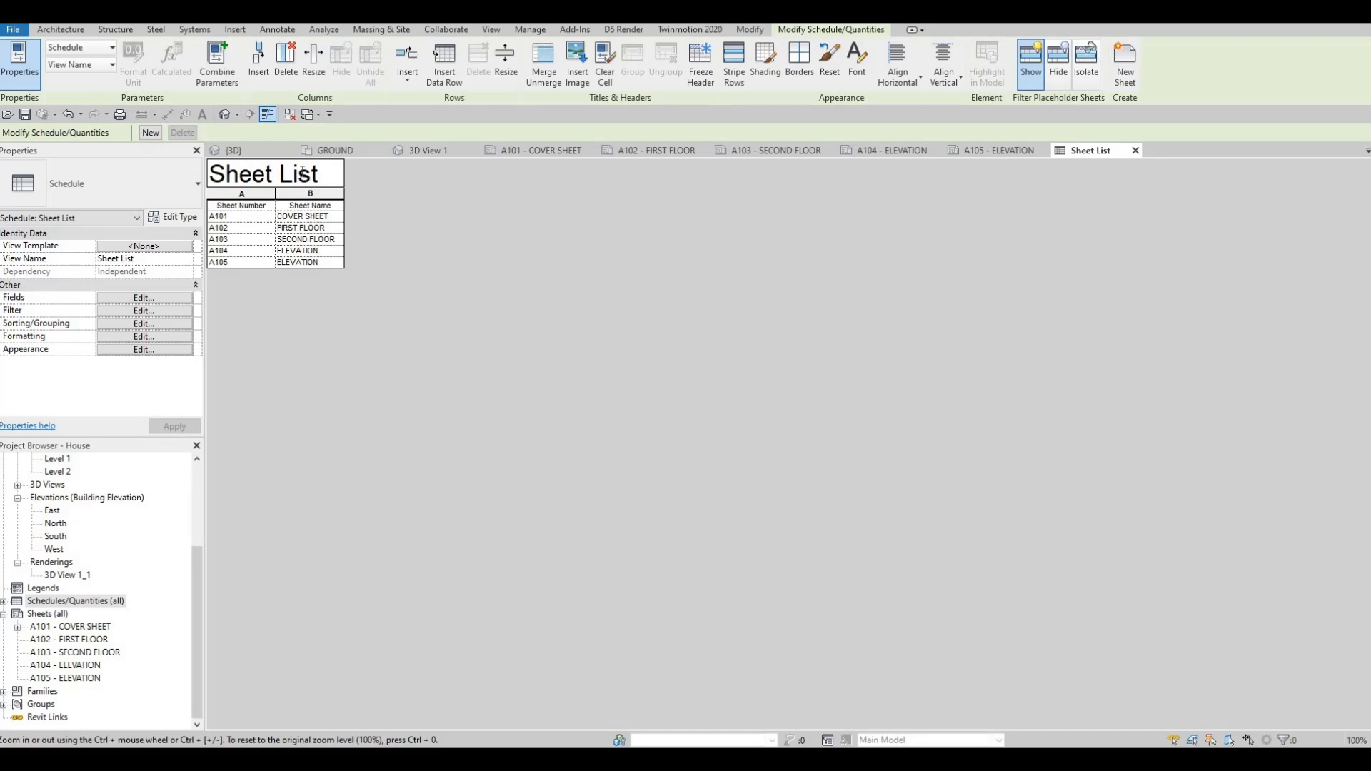
{"action": "key", "text": "ctrl+a"}
{"action": "type", "text": "drawing"}
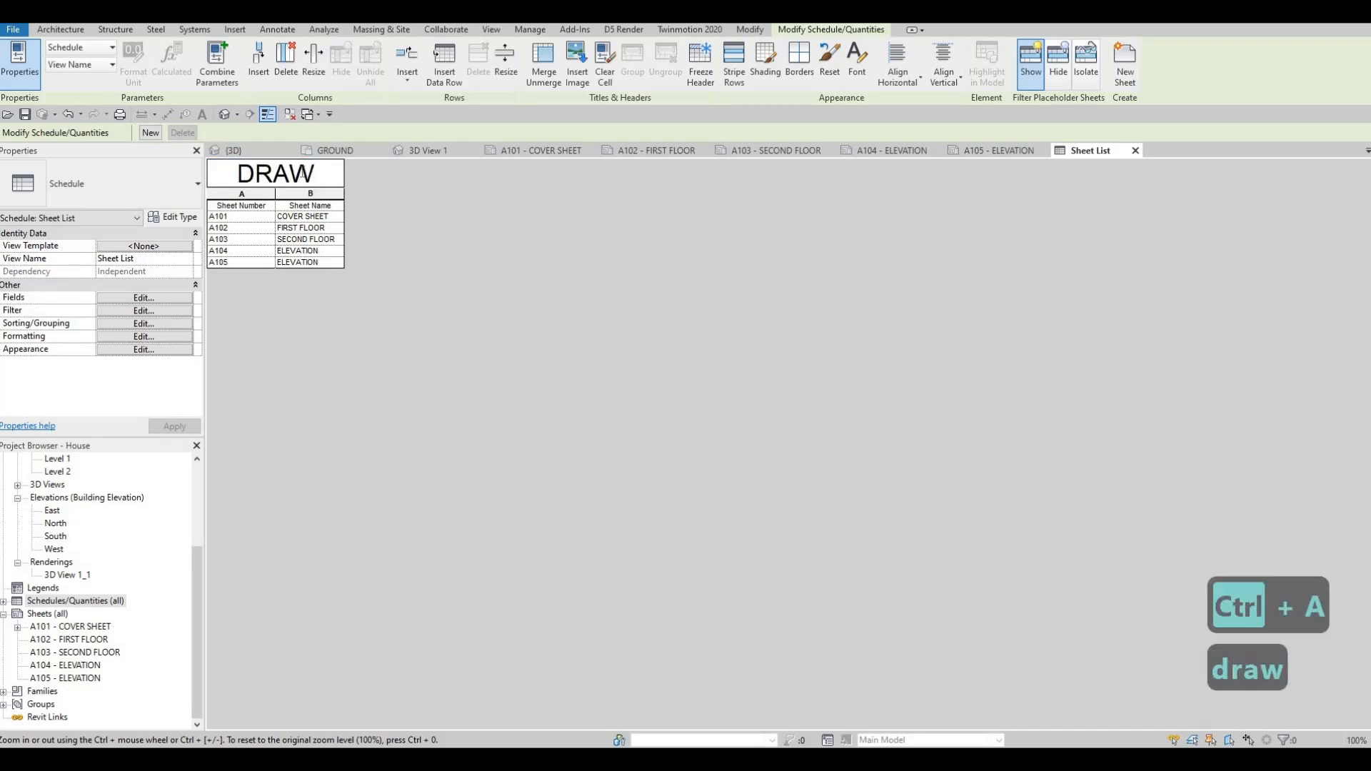
{"action": "type", "text": " list"}
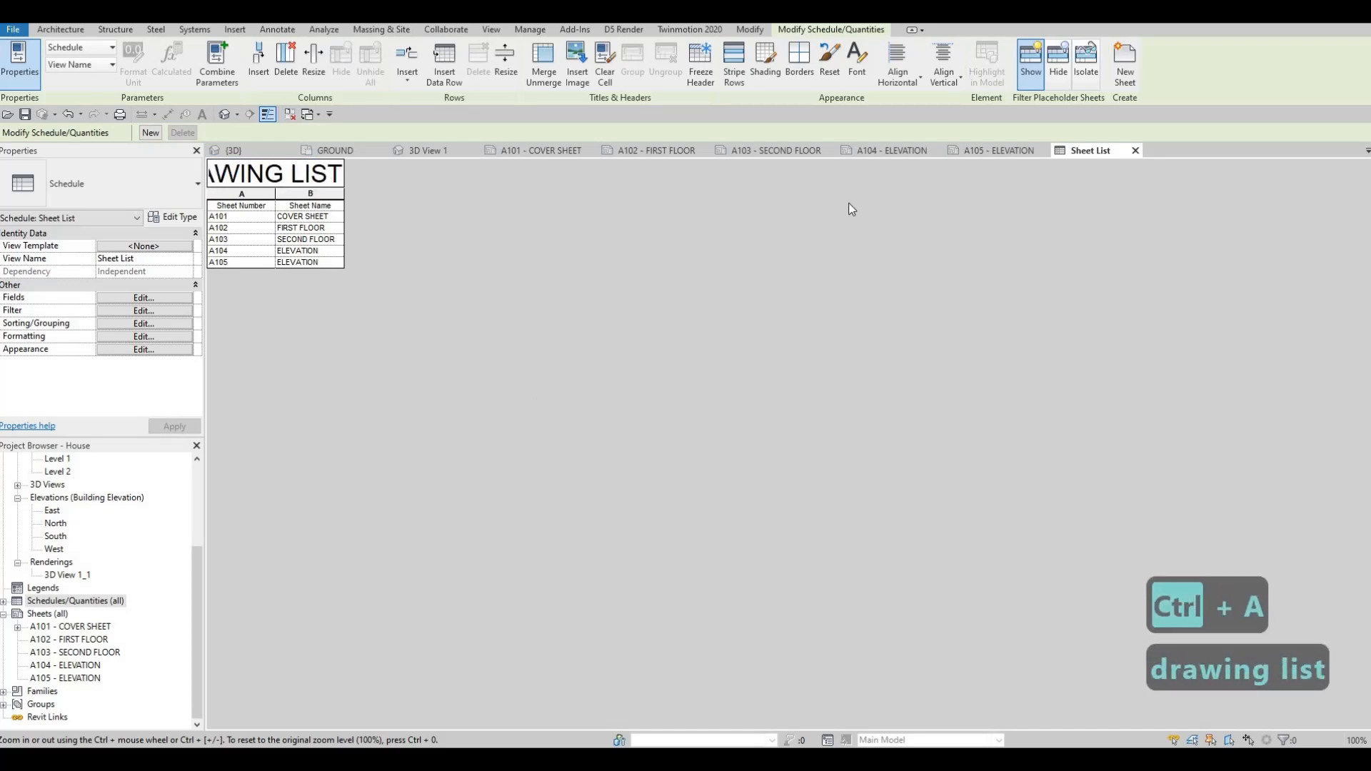
Step: Place the DRAWING LIST schedule on sheet A101 - COVER SHEET, beside the upper right corner of the rendering
{"action": "left_click", "coordinate": [526, 151]}
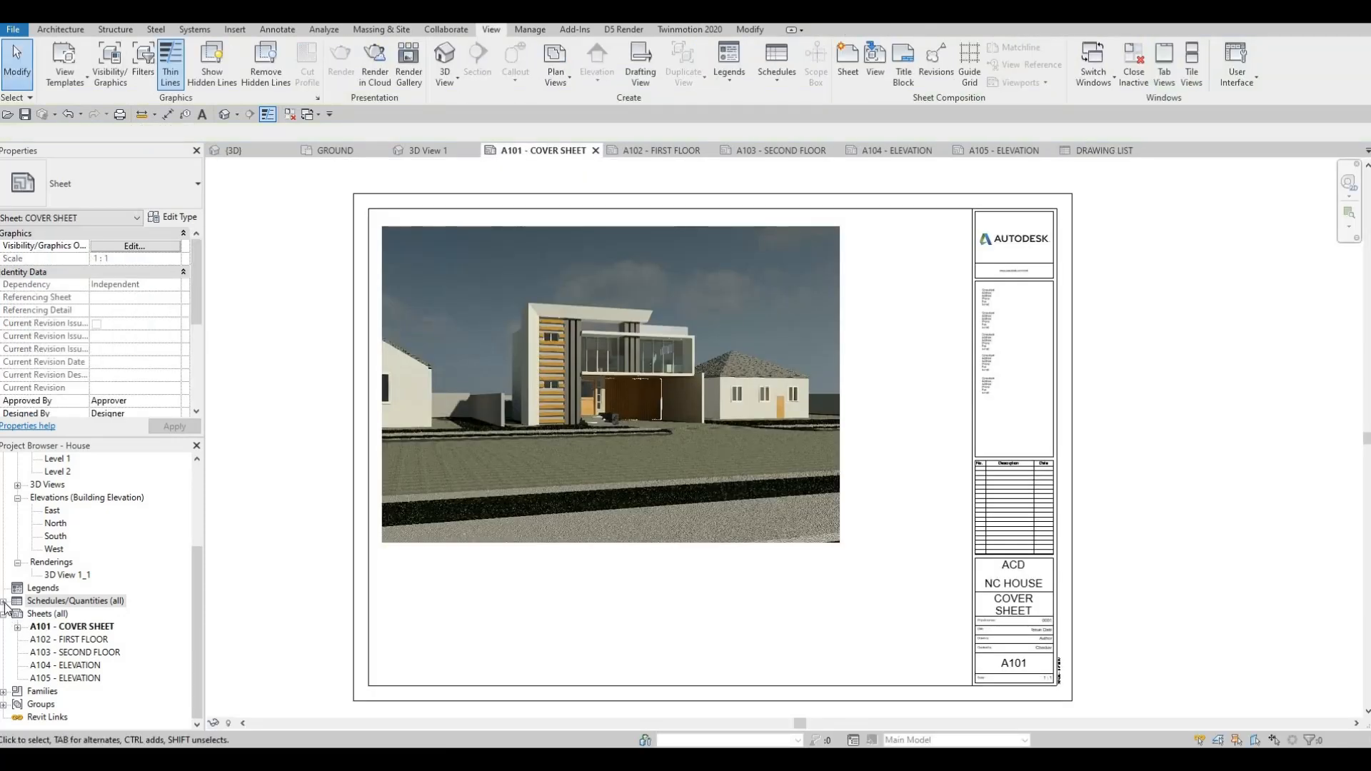
{"action": "double_click", "coordinate": [52, 604]}
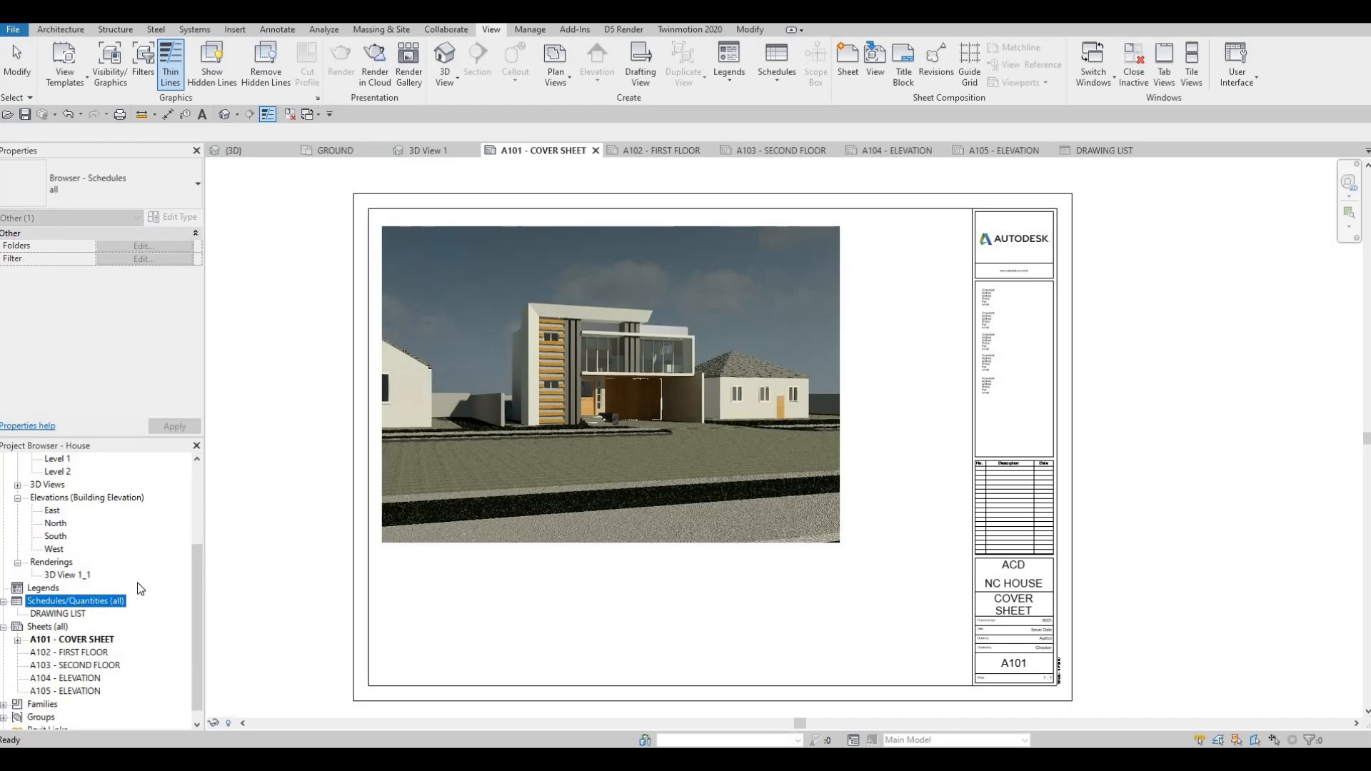
{"action": "left_click", "coordinate": [74, 616]}
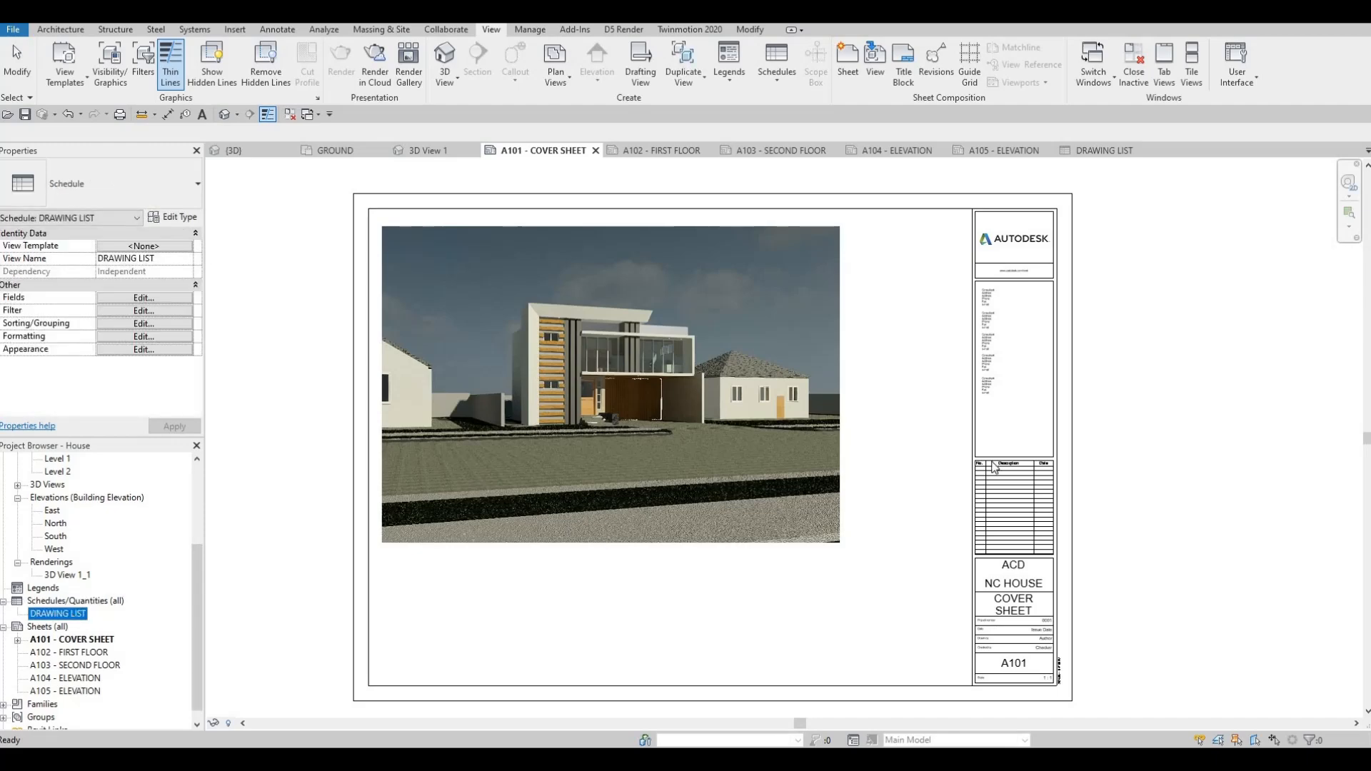
{"action": "left_click", "coordinate": [875, 227]}
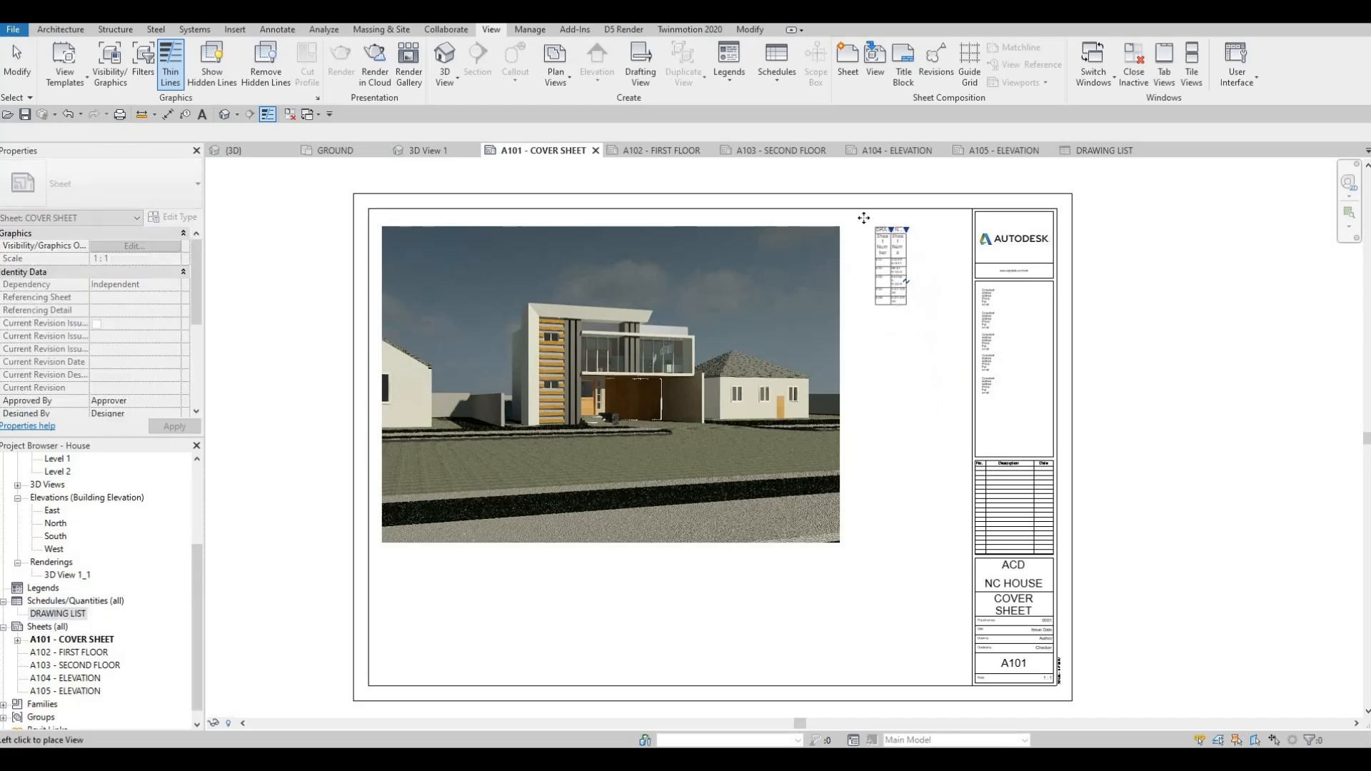
Step: Widen the drawing list's Sheet Number and Sheet Name columns to fit their text on one line, and shift the list closer to the rendering
{"action": "scroll", "coordinate": [941, 243], "scroll_direction": "up", "scroll_amount": 5}
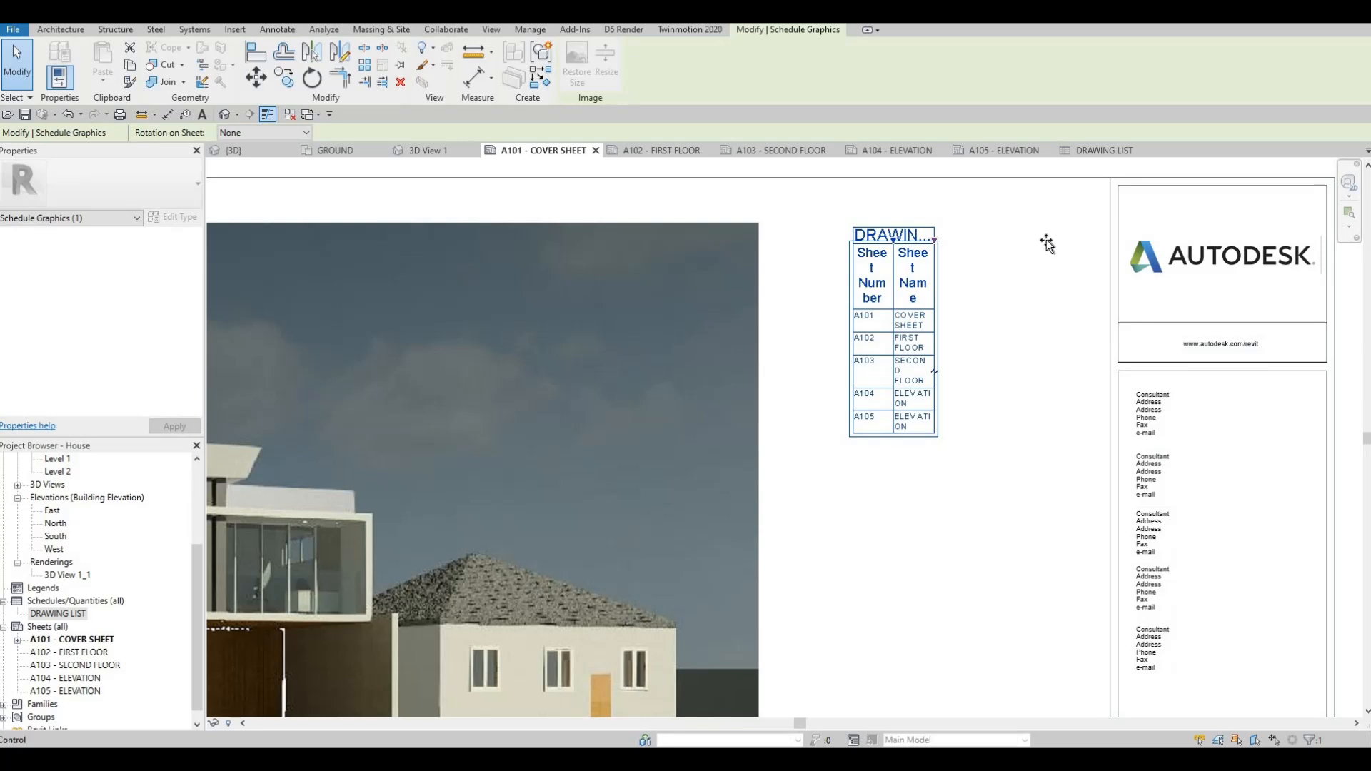
{"action": "left_click_drag", "start_coordinate": [1046, 243], "coordinate": [1050, 241]}
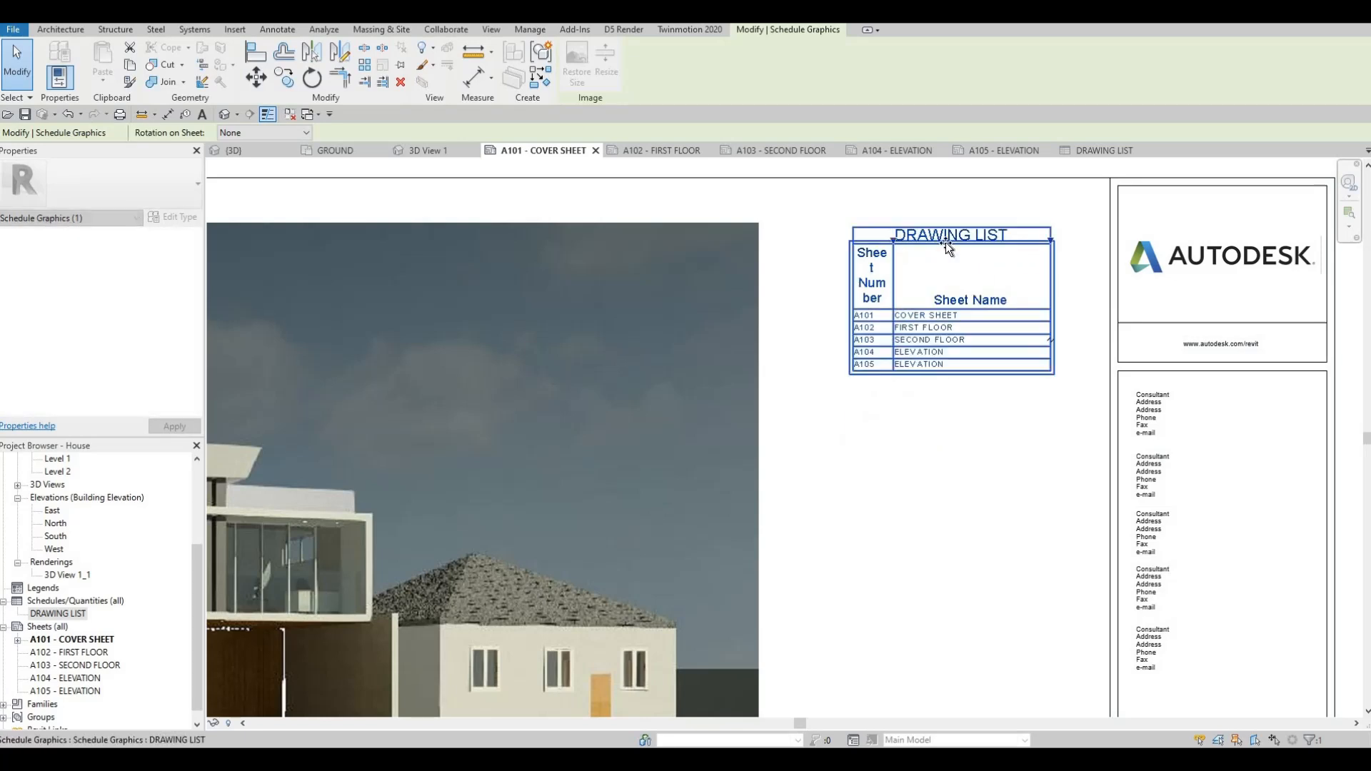
{"action": "left_click_drag", "start_coordinate": [893, 241], "coordinate": [971, 253]}
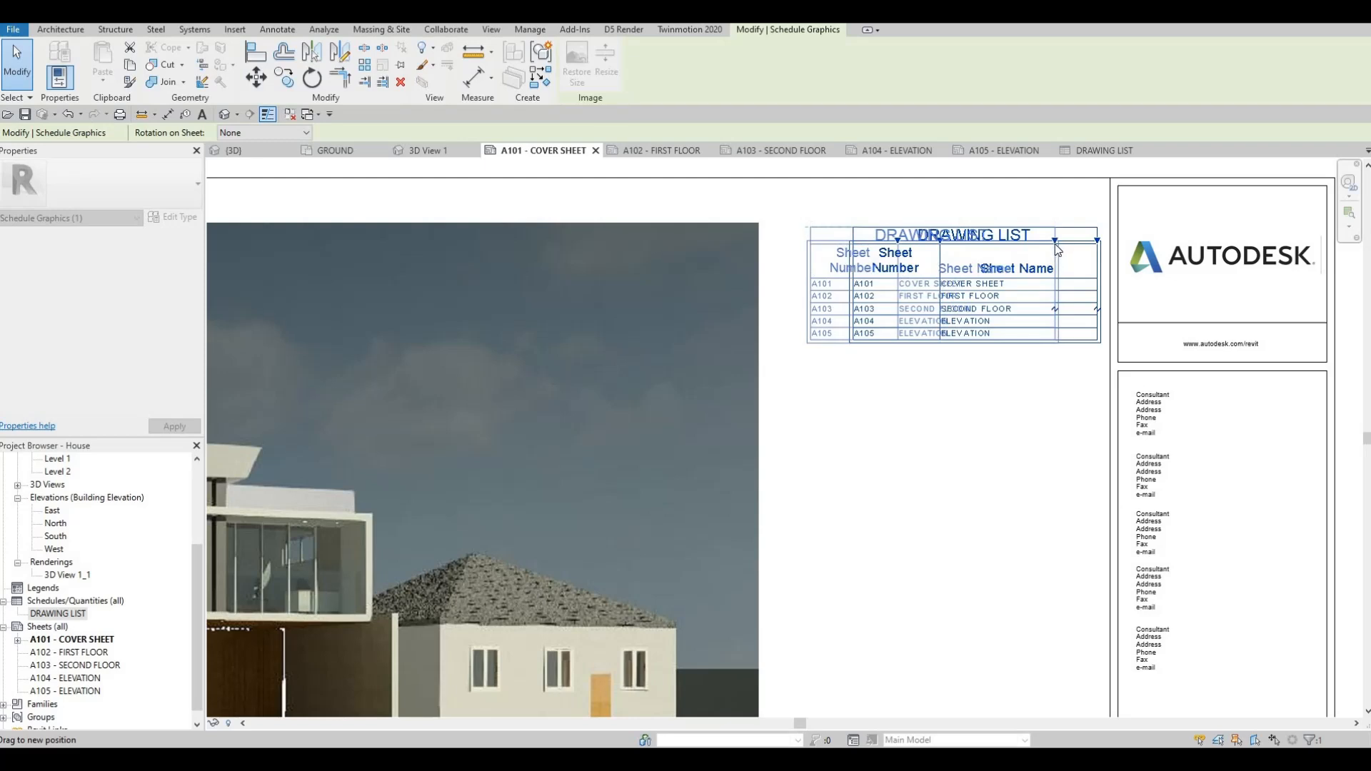
{"action": "left_click_drag", "start_coordinate": [1067, 245], "coordinate": [1076, 245]}
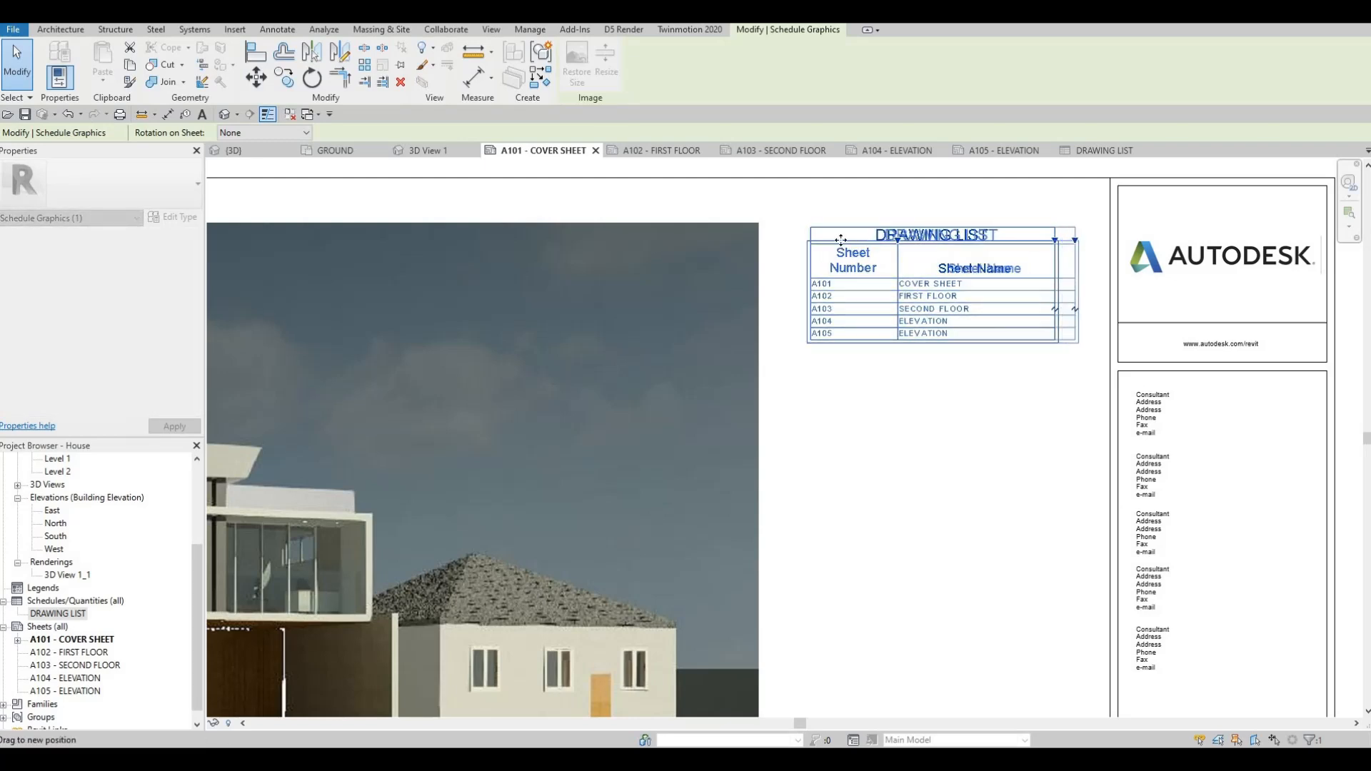
{"action": "mouse_move", "coordinate": [898, 242]}
{"action": "left_mouse_down"}
{"action": "mouse_move", "coordinate": [916, 243]}
{"action": "mouse_move", "coordinate": [902, 244]}
{"action": "left_mouse_up"}
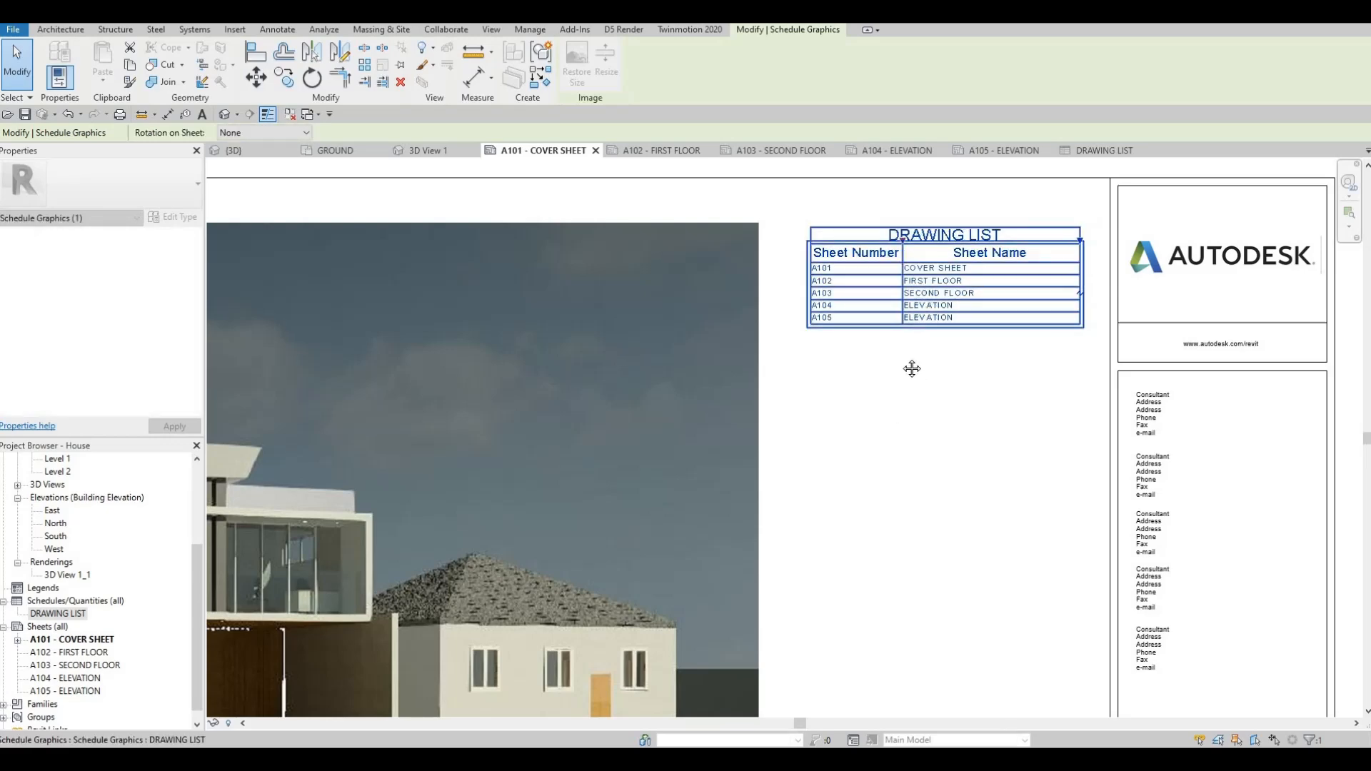
{"action": "key", "text": "Escape"}
{"action": "scroll", "coordinate": [912, 368], "scroll_direction": "down", "scroll_amount": 5}
{"action": "key", "text": "Escape"}
{"action": "scroll", "coordinate": [878, 321], "scroll_direction": "up", "scroll_amount": 5}
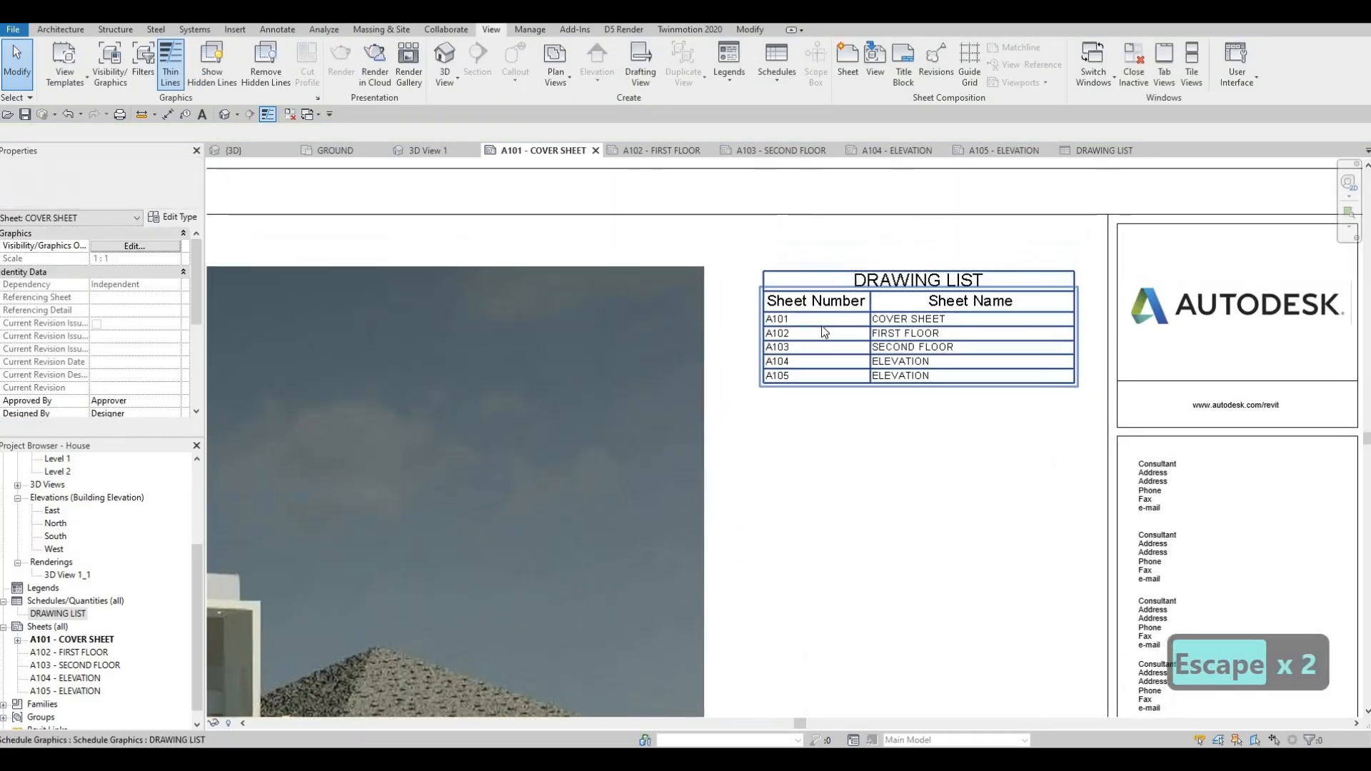
{"action": "scroll", "coordinate": [825, 332], "scroll_direction": "up", "scroll_amount": 2}
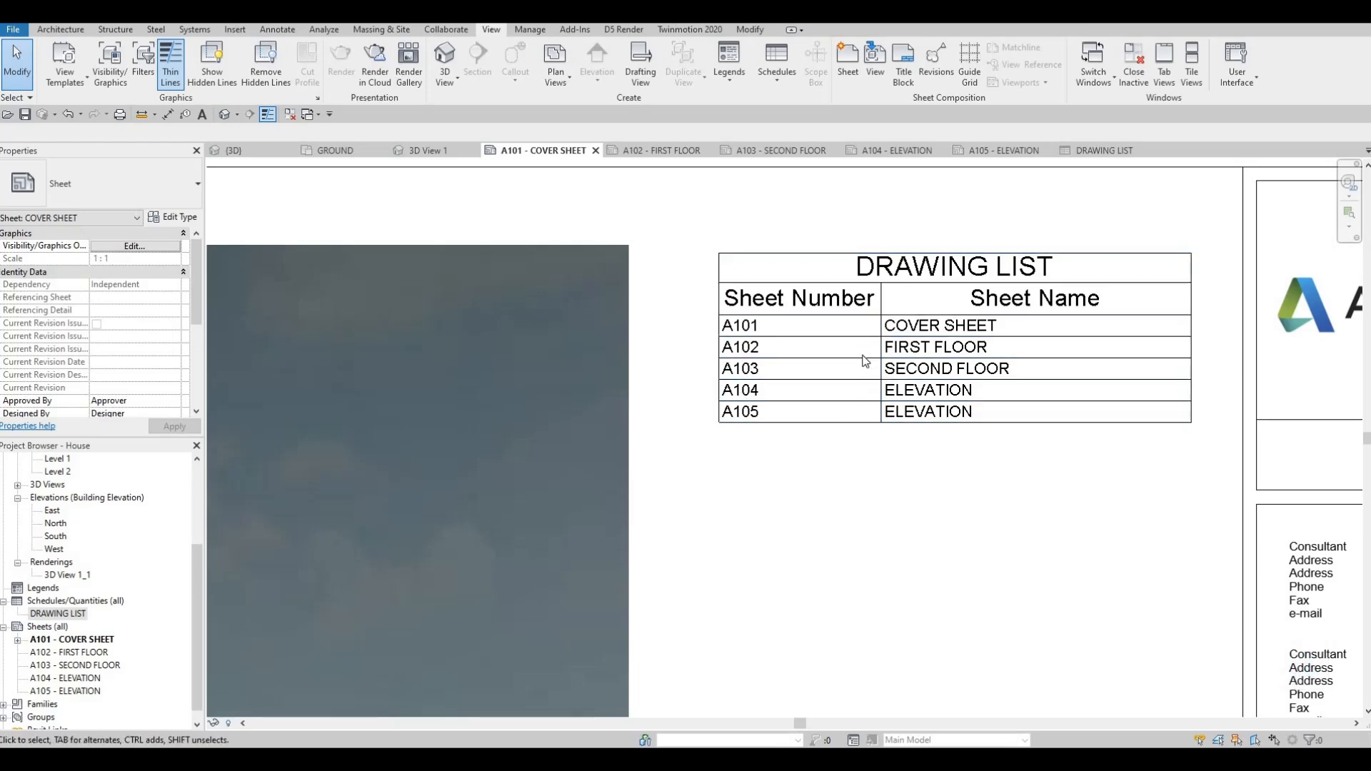
Step: Open sheet A102 - FIRST FLOOR and place the Level 1 floor plan on it
{"action": "middle_click_drag", "start_coordinate": [838, 471], "coordinate": [866, 318]}
{"action": "scroll", "coordinate": [865, 318], "scroll_direction": "down", "scroll_amount": 3}
{"action": "scroll", "coordinate": [72, 649], "scroll_direction": "down", "scroll_amount": 1}
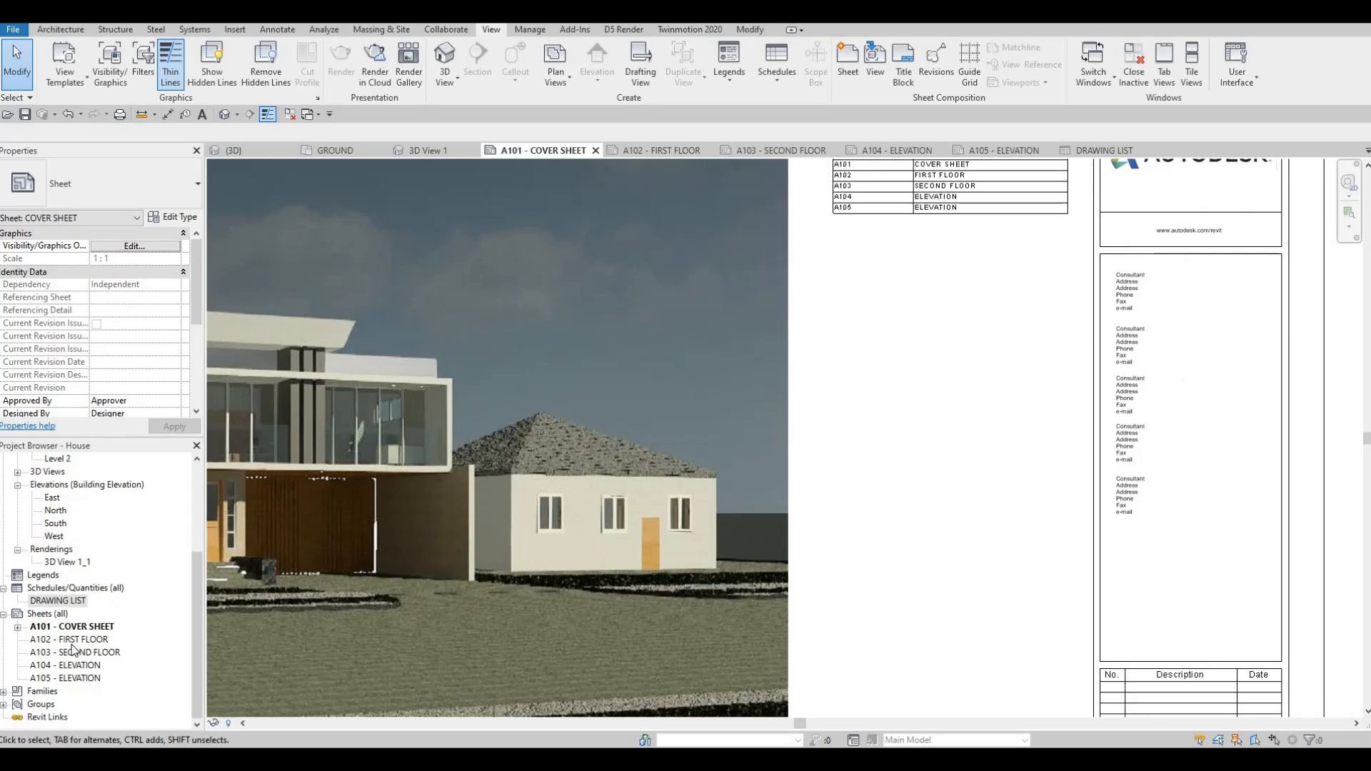
{"action": "double_click", "coordinate": [78, 640]}
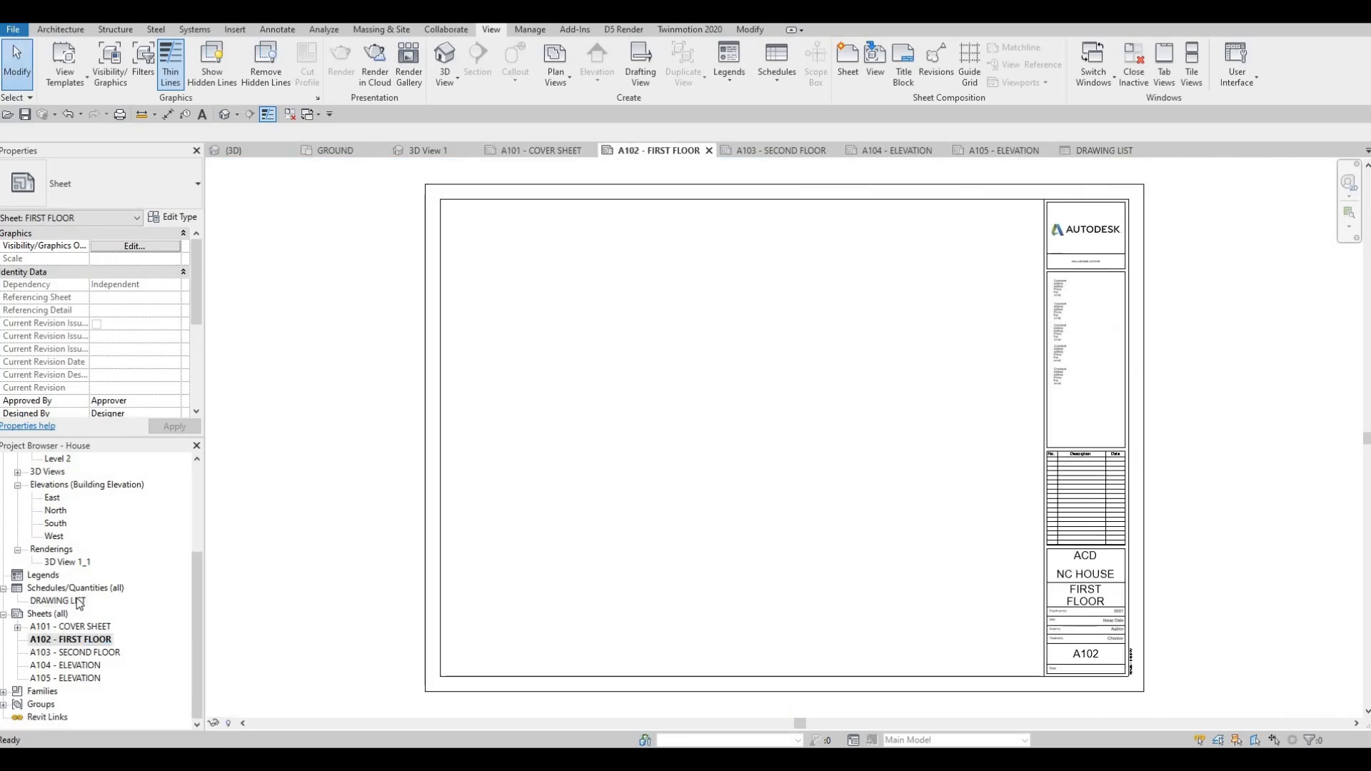
{"action": "scroll", "coordinate": [93, 524], "scroll_direction": "up", "scroll_amount": 4}
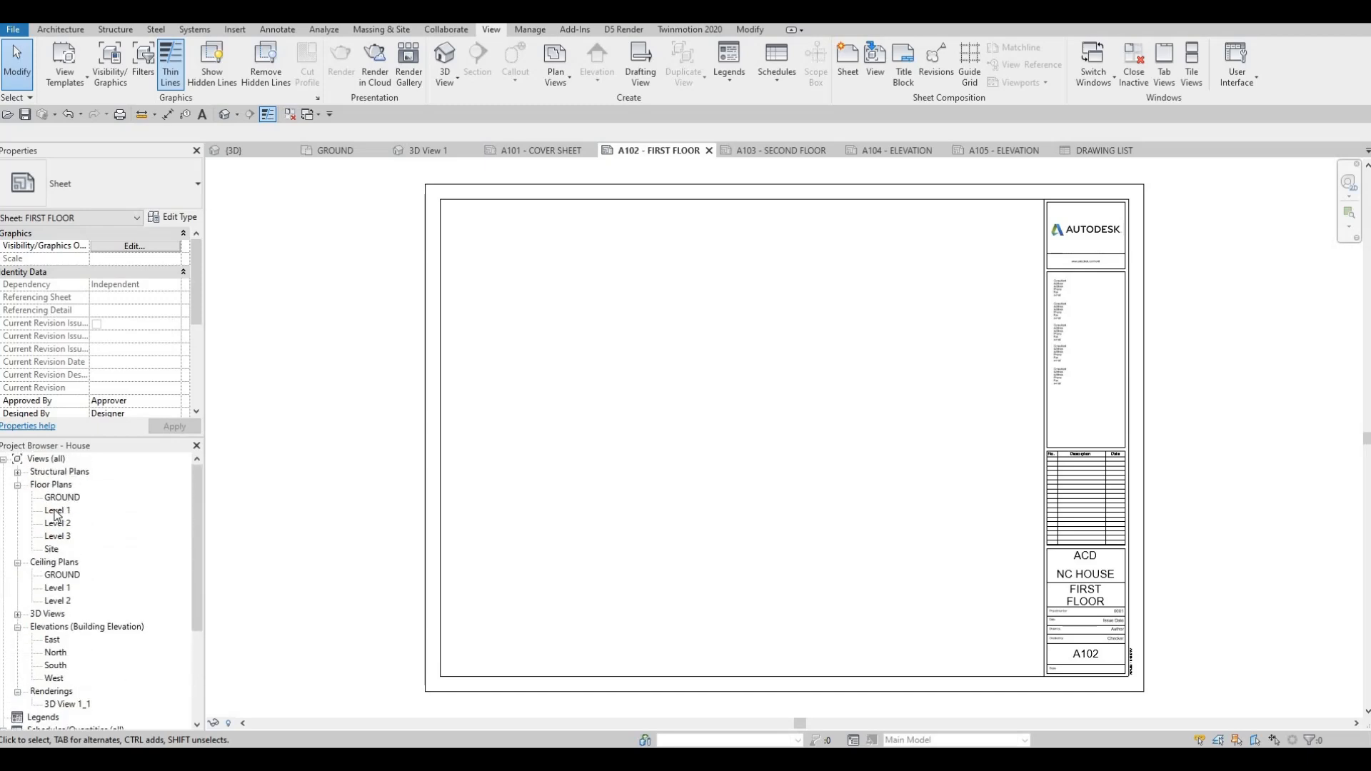
{"action": "left_click", "coordinate": [57, 511]}
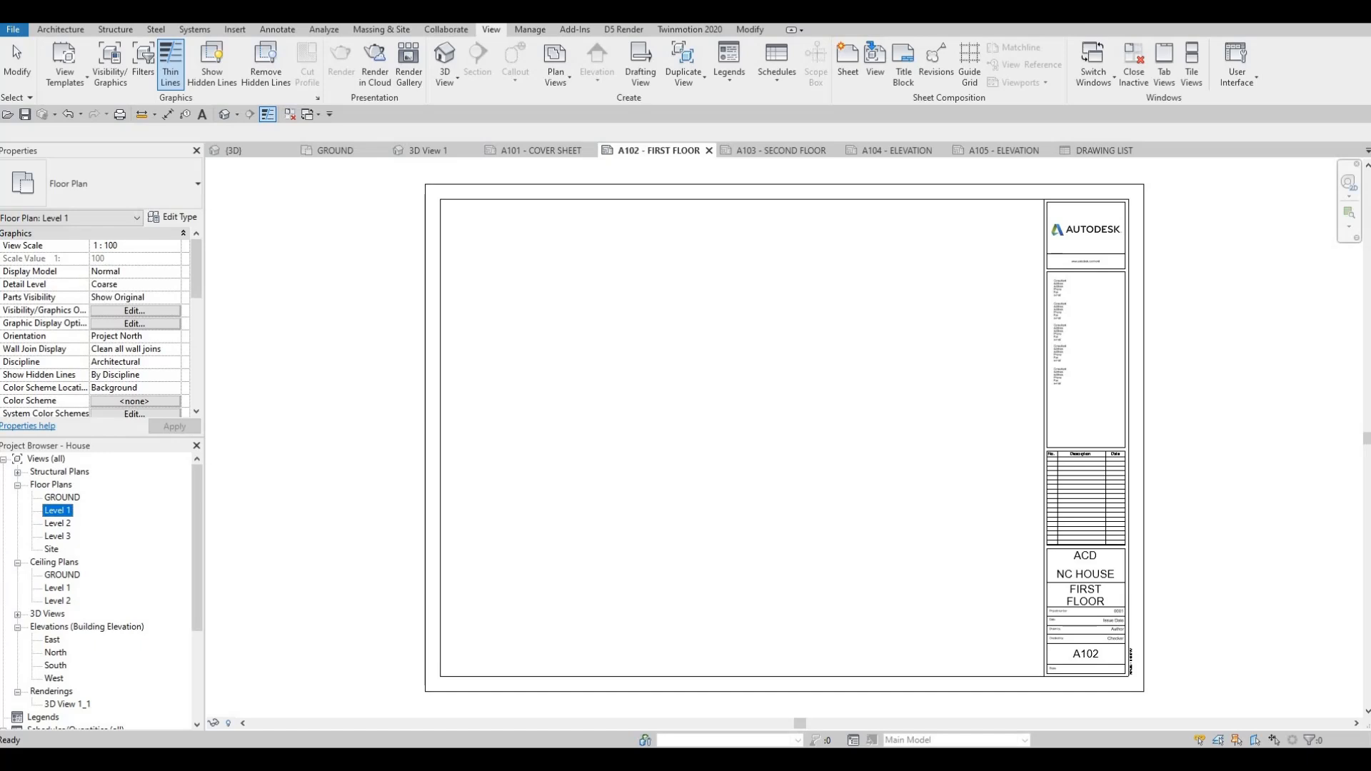
{"action": "left_click_drag", "start_coordinate": [601, 477], "coordinate": [718, 447]}
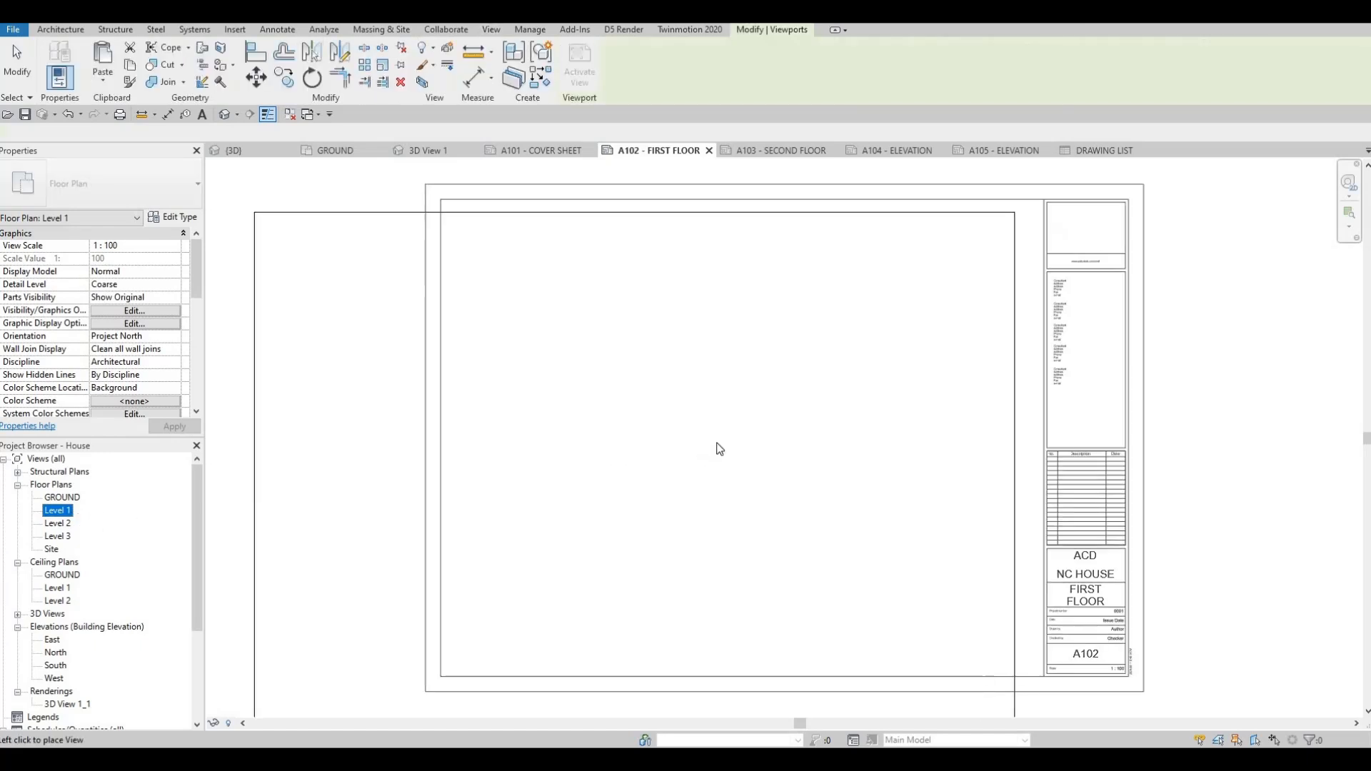
{"action": "left_click", "coordinate": [717, 442]}
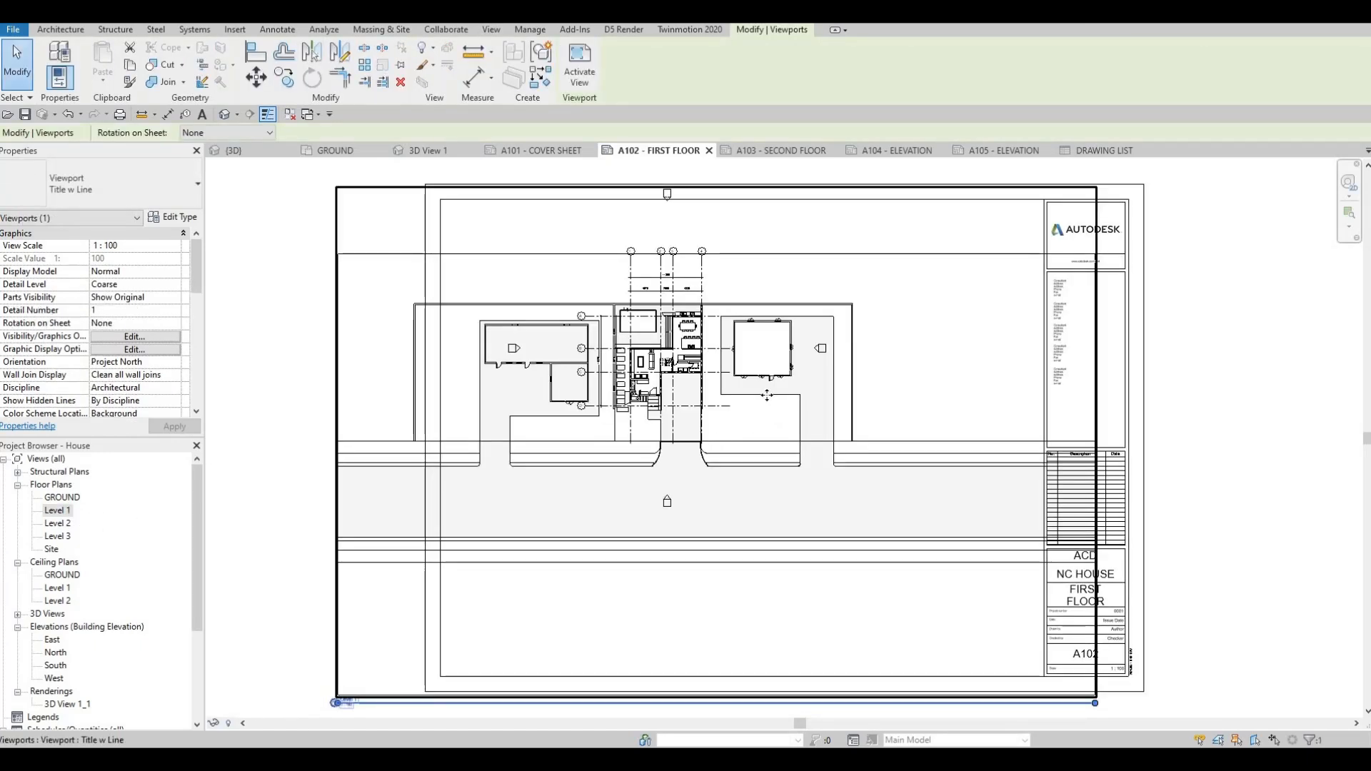
{"action": "scroll", "coordinate": [766, 395], "scroll_direction": "down", "scroll_amount": 2}
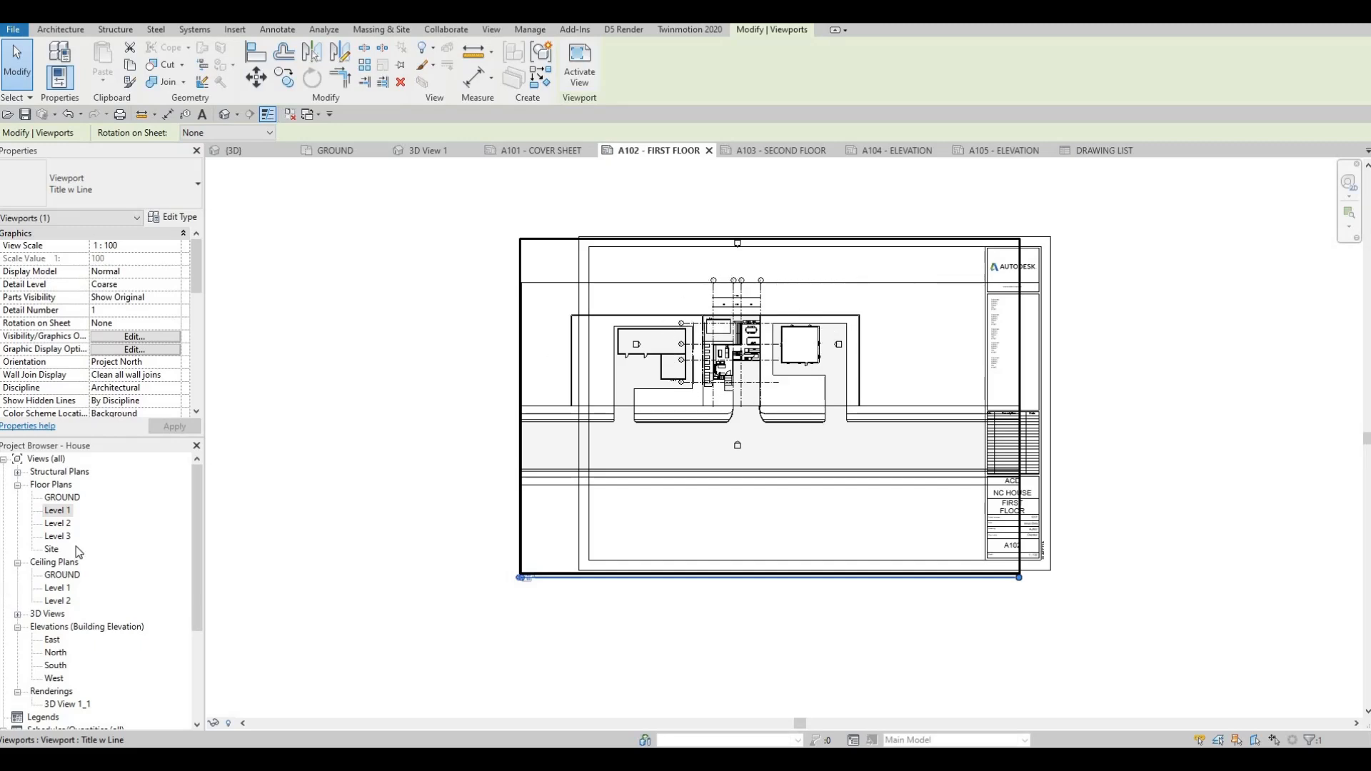
Step: Delete the Level 1 viewport from the A102 sheet
{"action": "left_click", "coordinate": [427, 376]}
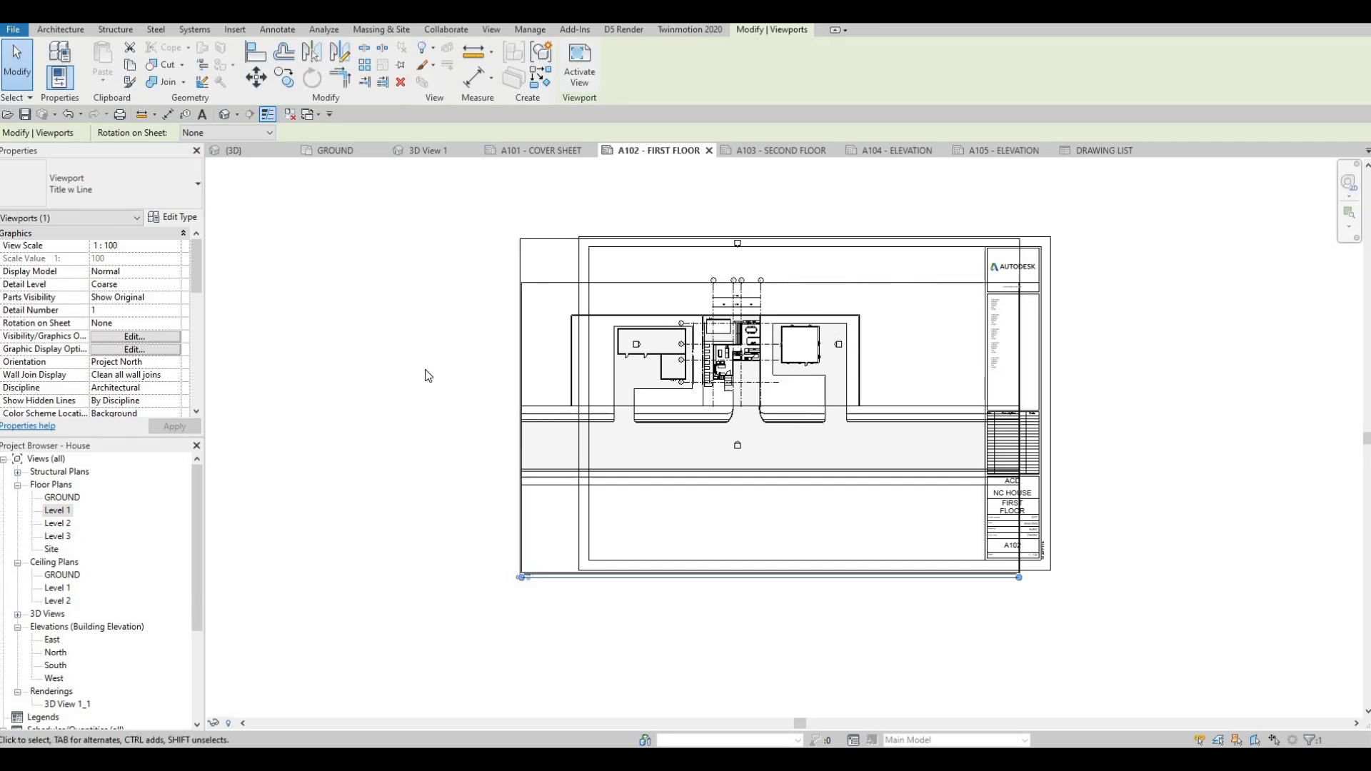
{"action": "key", "text": "Escape"}
{"action": "key", "text": "Escape"}
{"action": "left_click", "coordinate": [645, 350]}
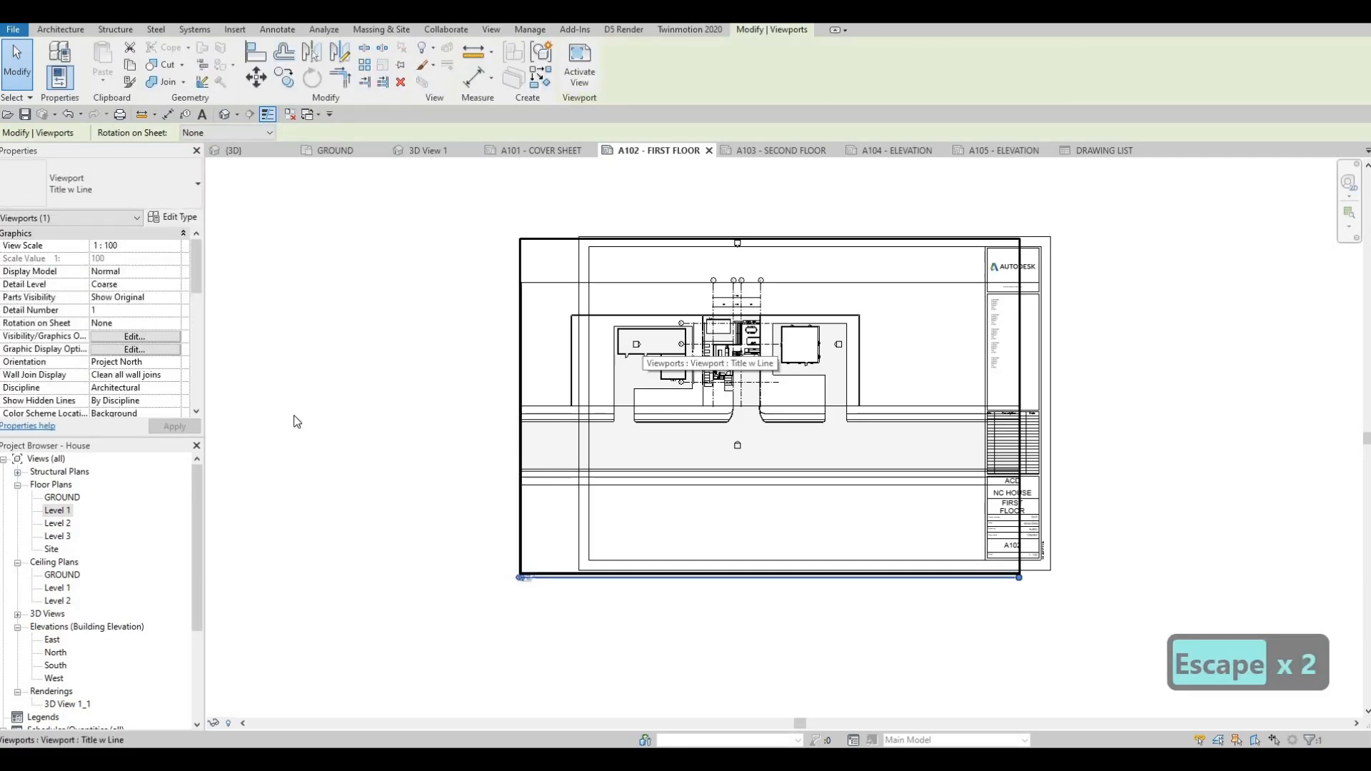
{"action": "key", "text": "Delete"}
Step: Open the Level 1 floor plan and turn on Crop View, Crop Region Visible and Annotation Crop for it
{"action": "double_click", "coordinate": [59, 511]}
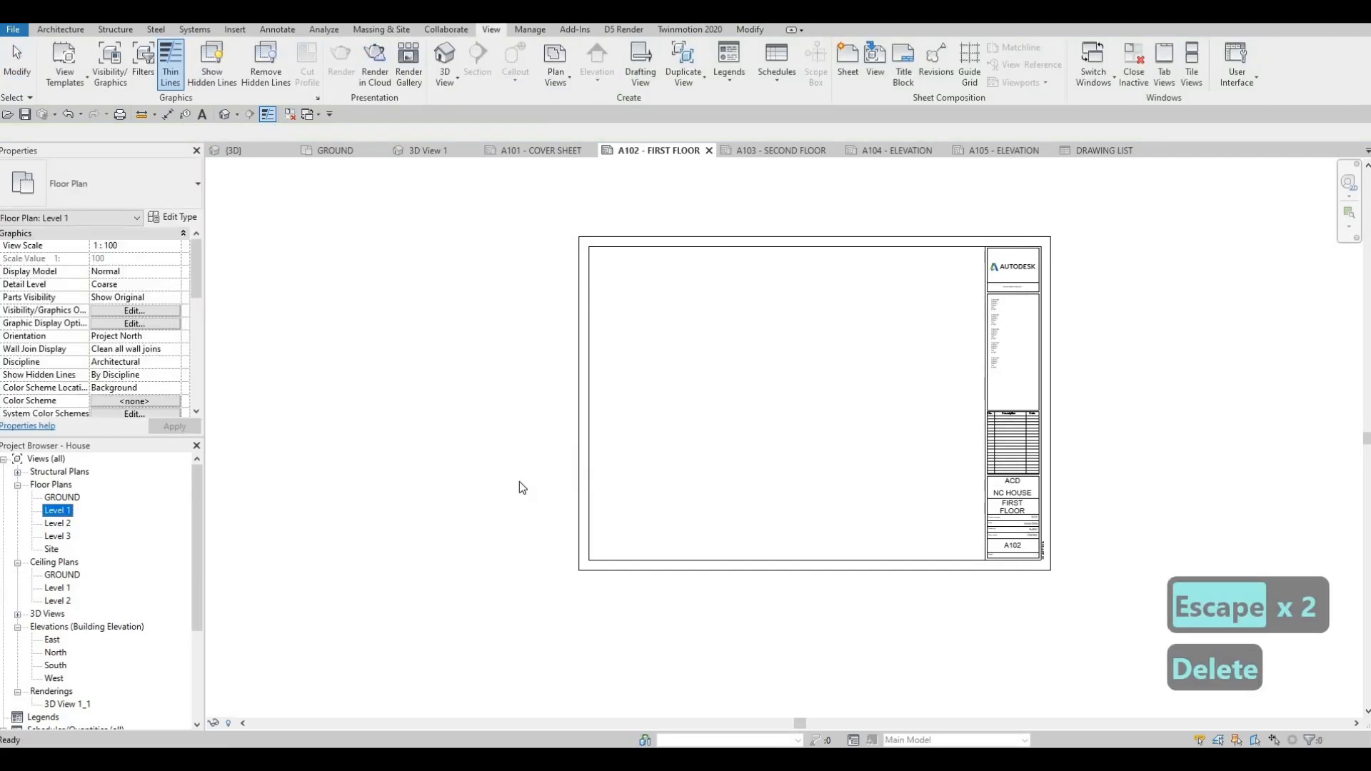
{"action": "scroll", "coordinate": [106, 320], "scroll_direction": "down", "scroll_amount": 4}
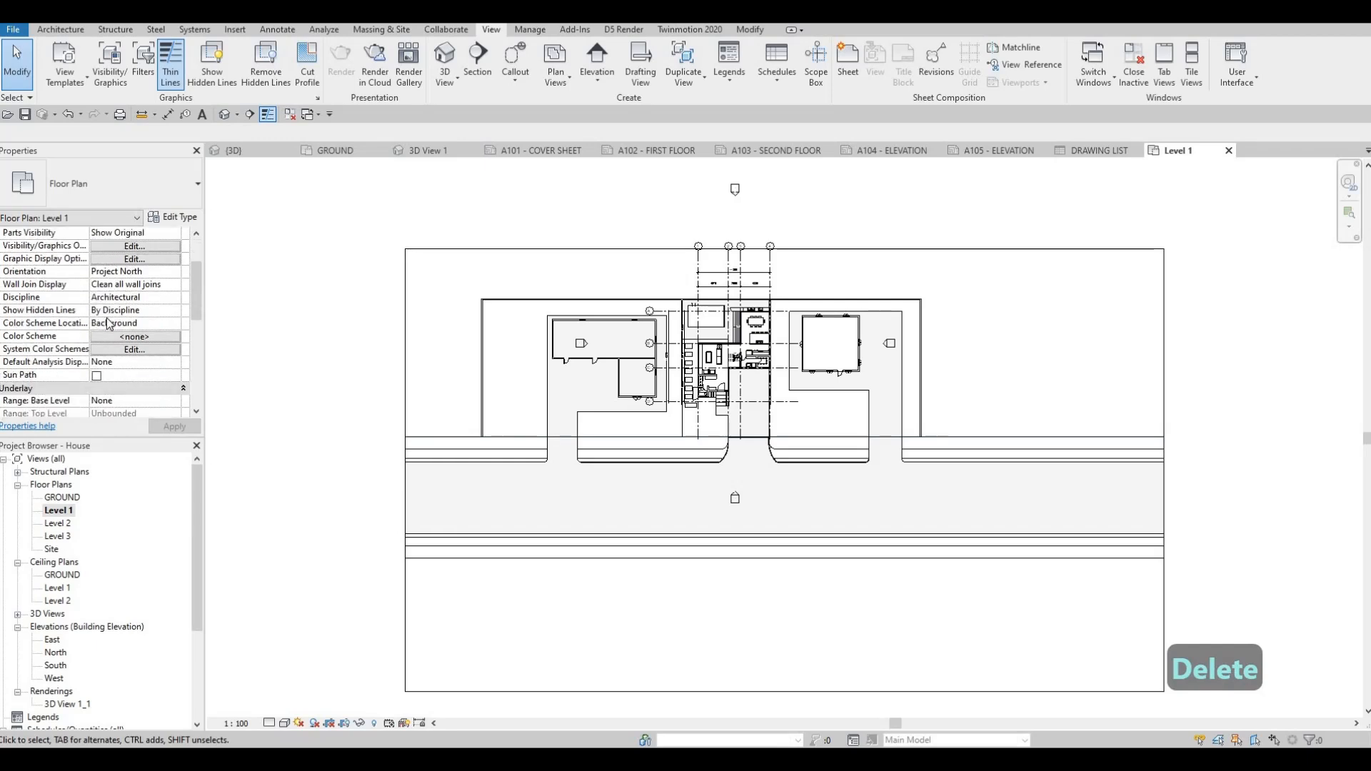
{"action": "scroll", "coordinate": [110, 314], "scroll_direction": "down", "scroll_amount": 2}
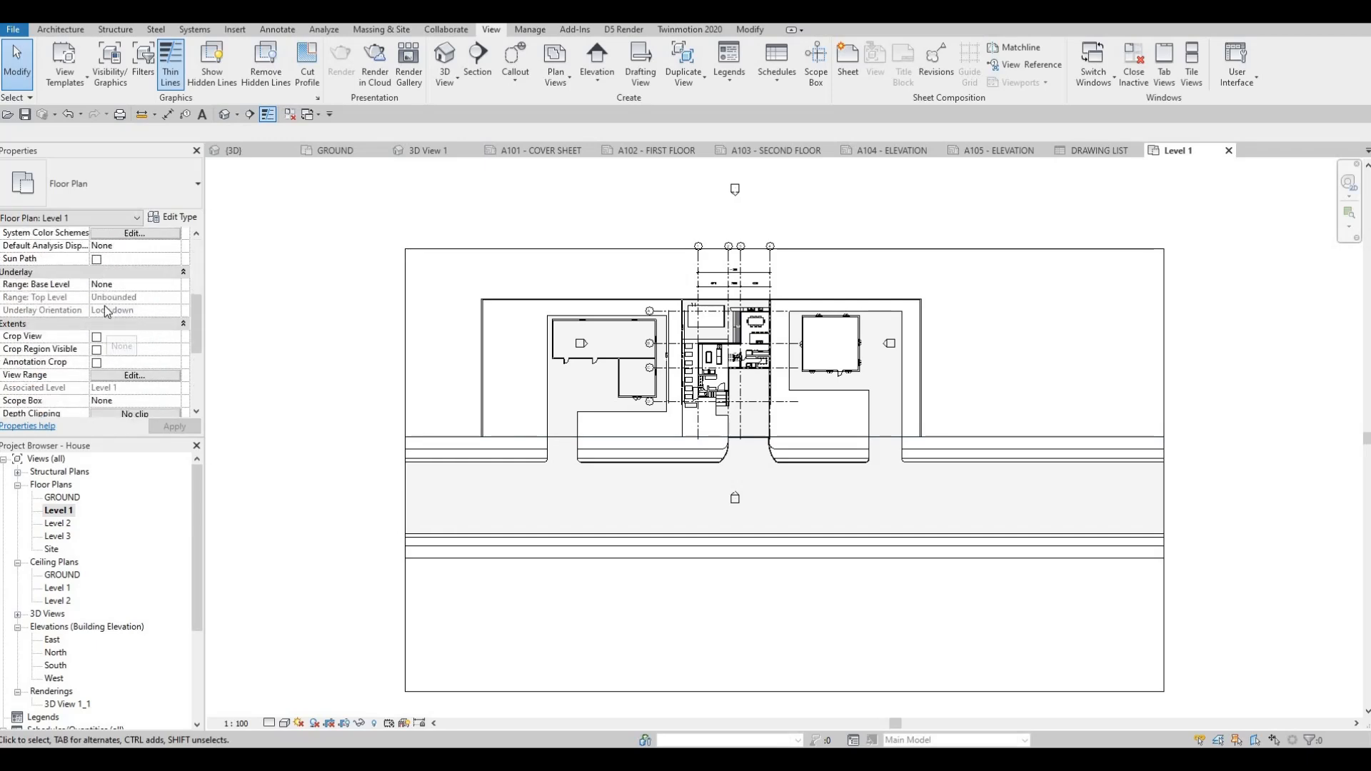
{"action": "left_click", "coordinate": [96, 297]}
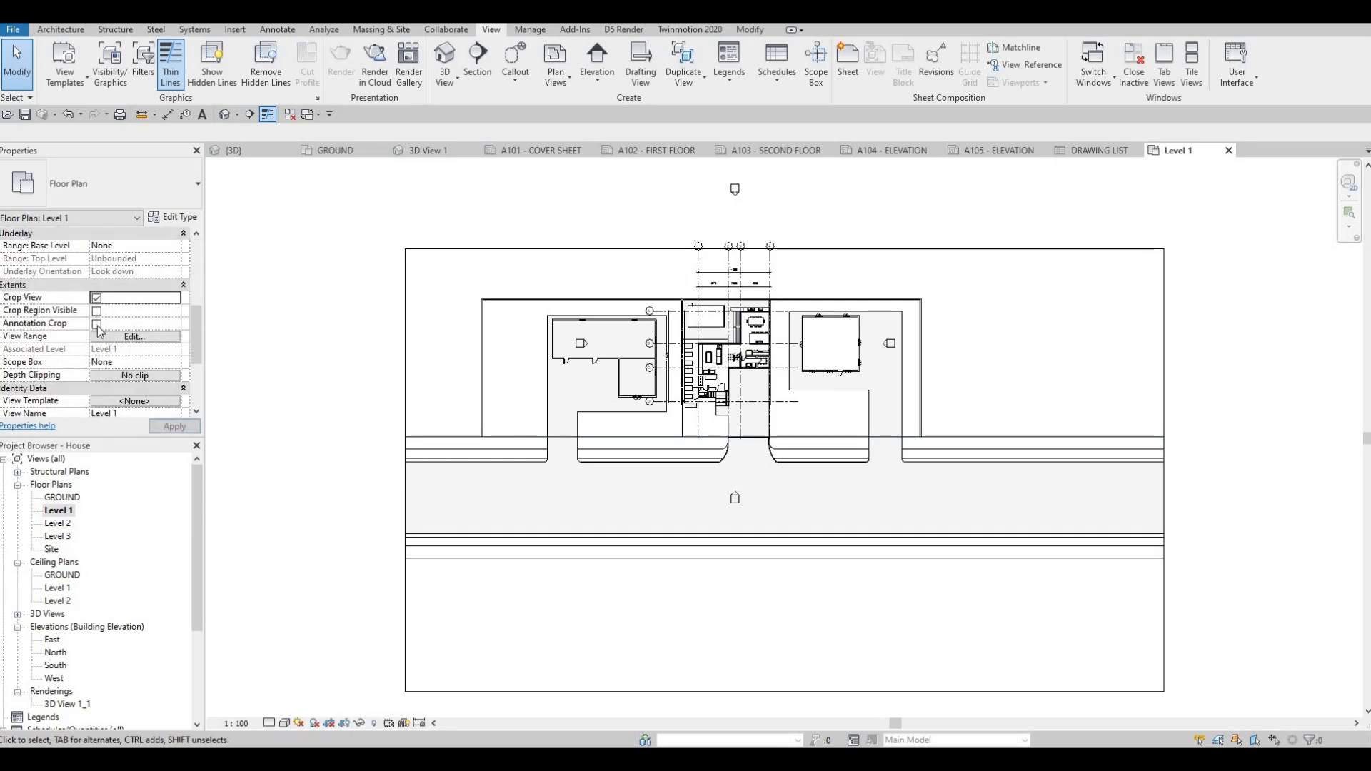
{"action": "left_click", "coordinate": [96, 310]}
{"action": "left_click", "coordinate": [163, 429]}
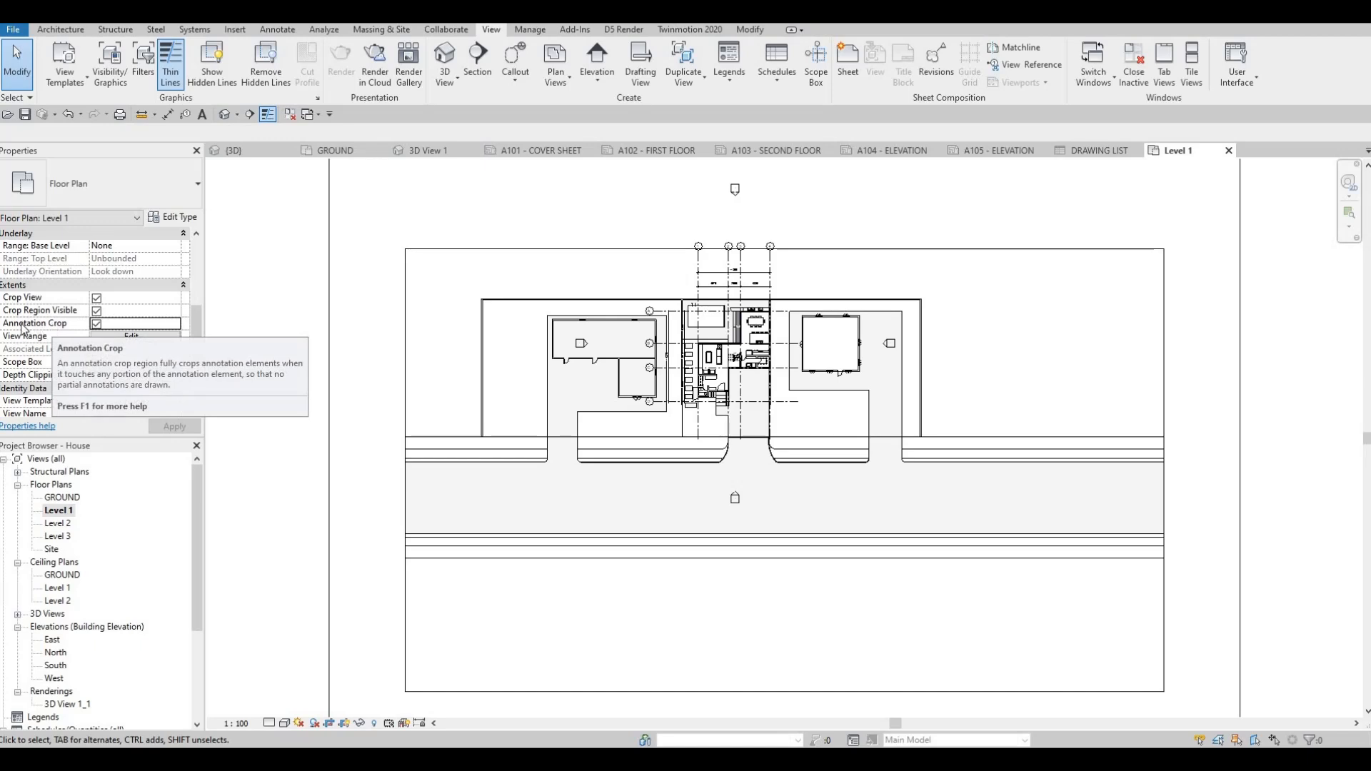
Step: Shrink the Level 1 crop region from all four sides to frame the house with its grids and dimensions
{"action": "scroll", "coordinate": [679, 361], "scroll_direction": "down", "scroll_amount": 2}
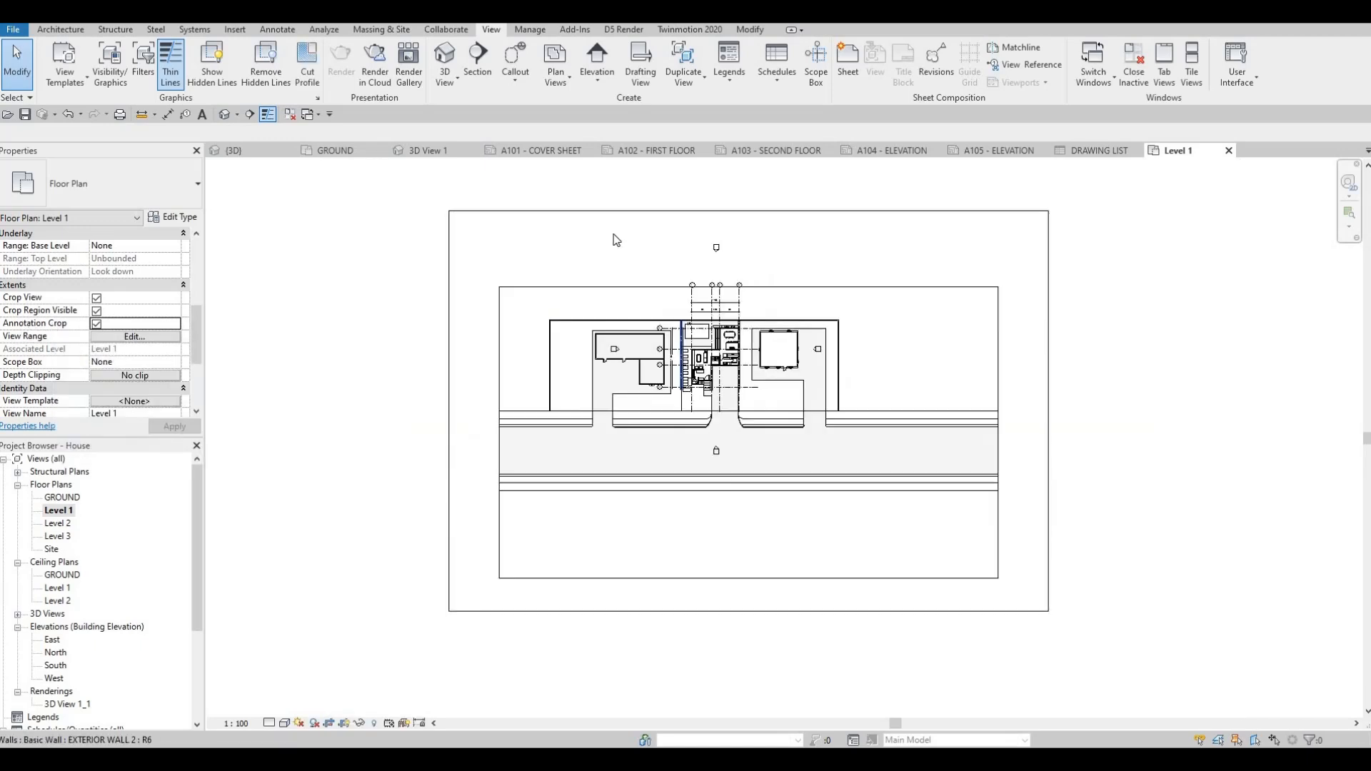
{"action": "left_click", "coordinate": [570, 230]}
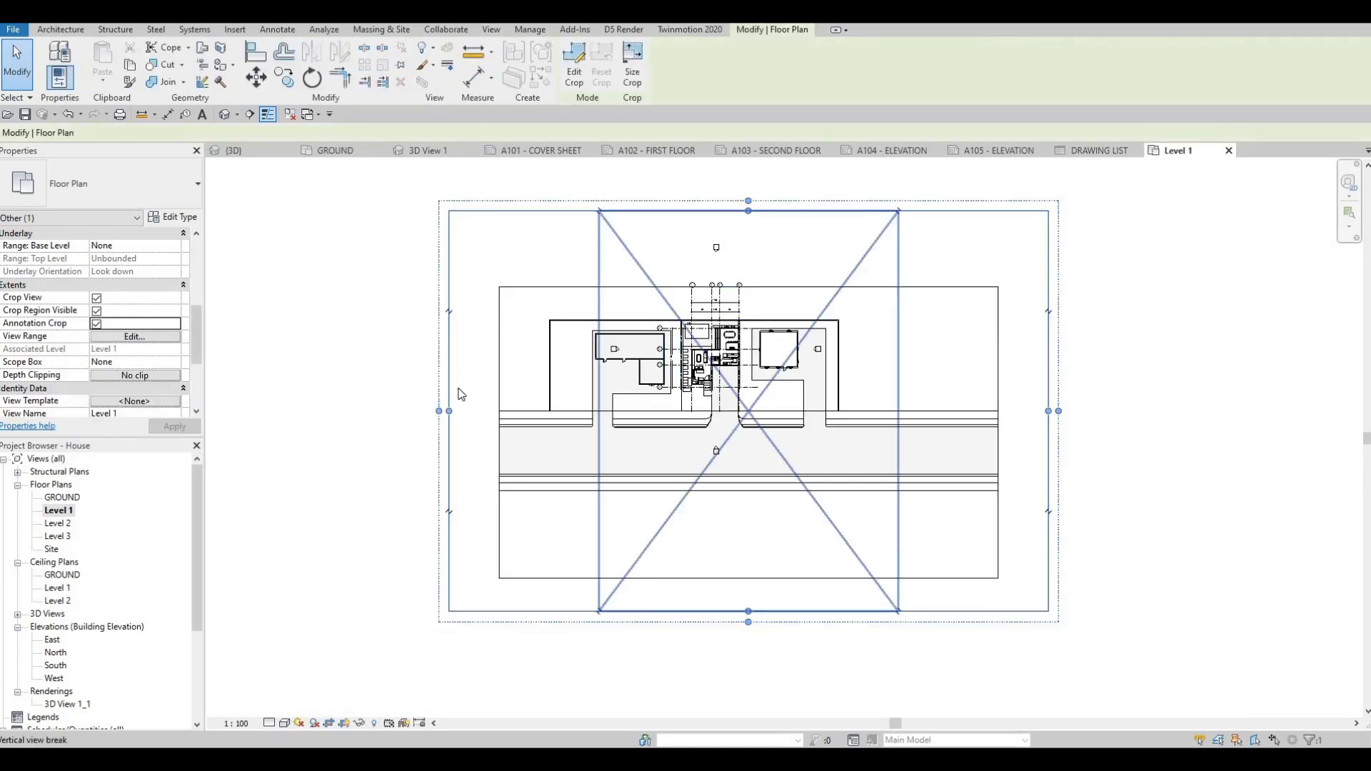
{"action": "left_click_drag", "start_coordinate": [638, 388], "coordinate": [634, 391]}
{"action": "left_click_drag", "start_coordinate": [847, 612], "coordinate": [805, 434]}
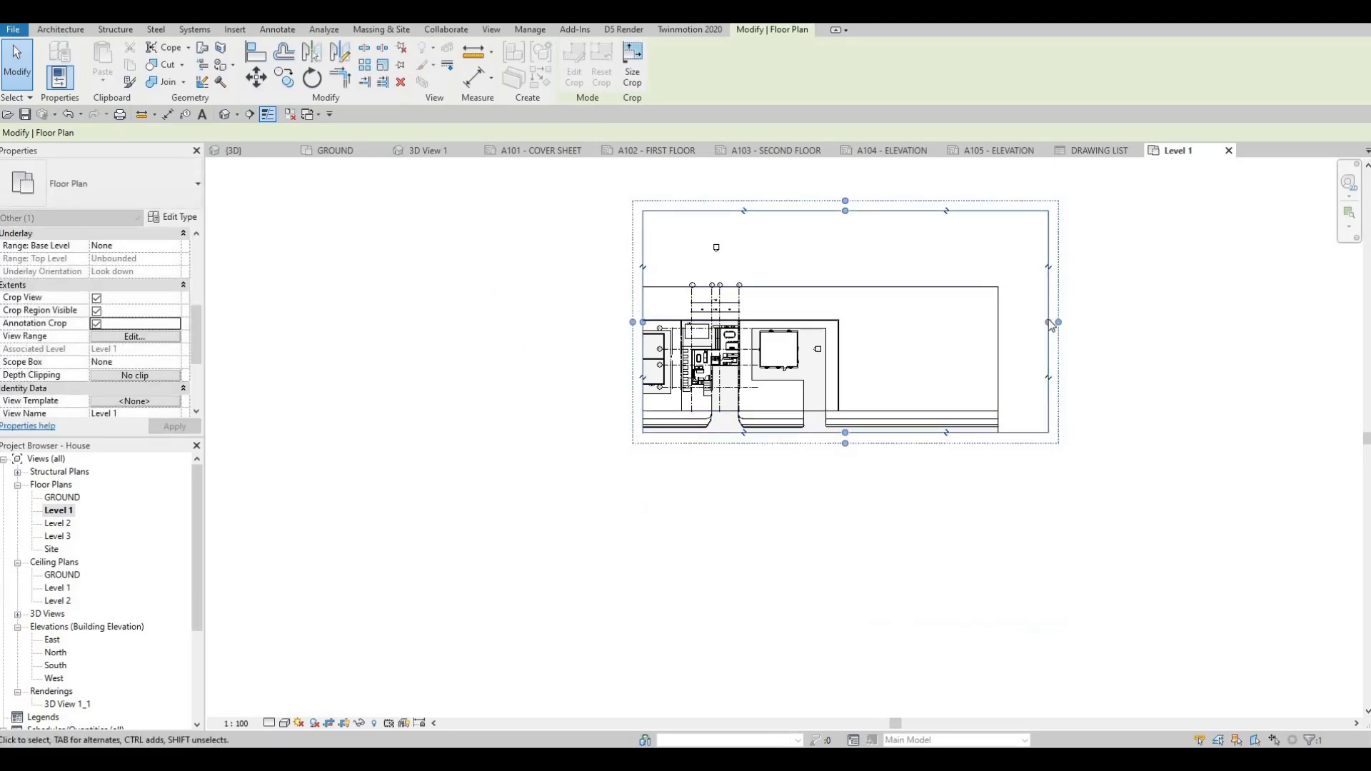
{"action": "left_click_drag", "start_coordinate": [1048, 322], "coordinate": [762, 322]}
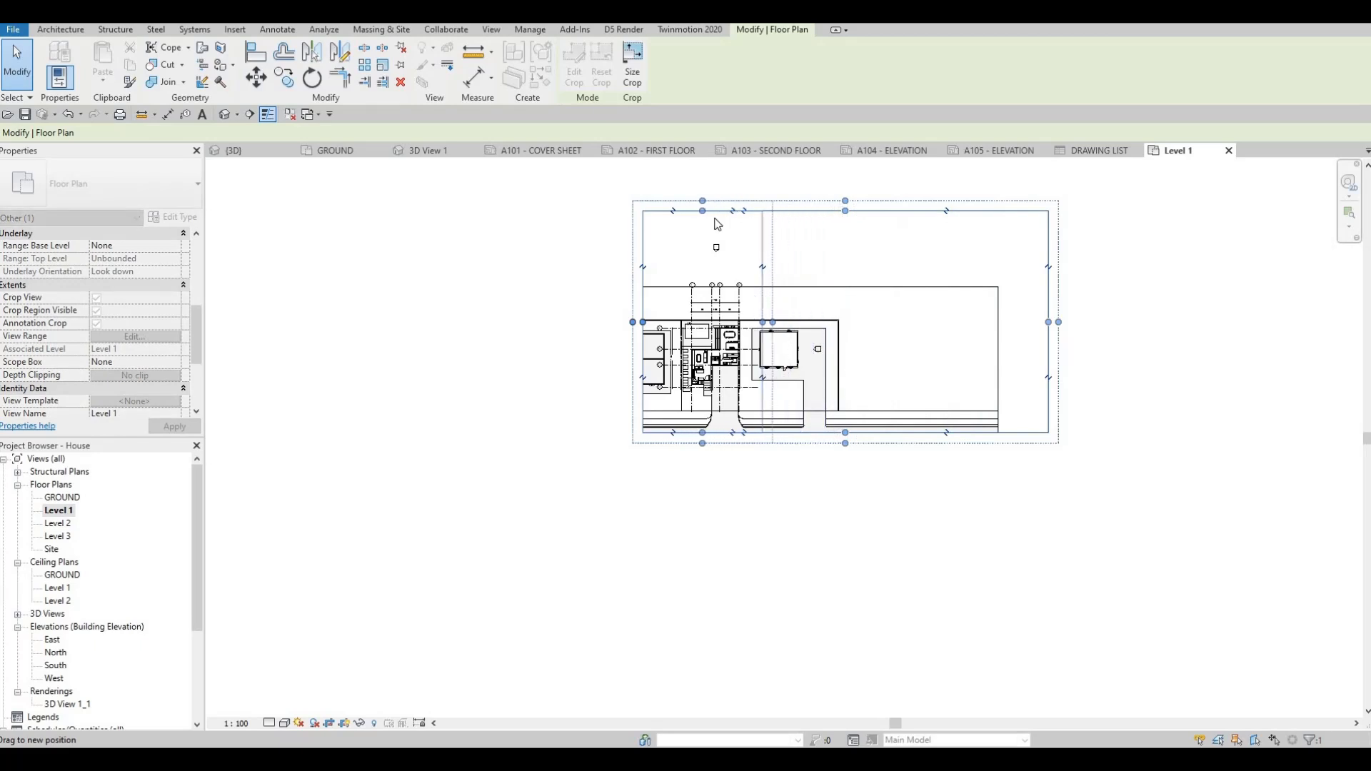
{"action": "left_click_drag", "start_coordinate": [702, 276], "coordinate": [723, 318]}
Step: Fine-tune the left edge of the Level 1 crop region between the grid bubbles and the overall vertical dimension
{"action": "scroll", "coordinate": [723, 318], "scroll_direction": "up", "scroll_amount": 3}
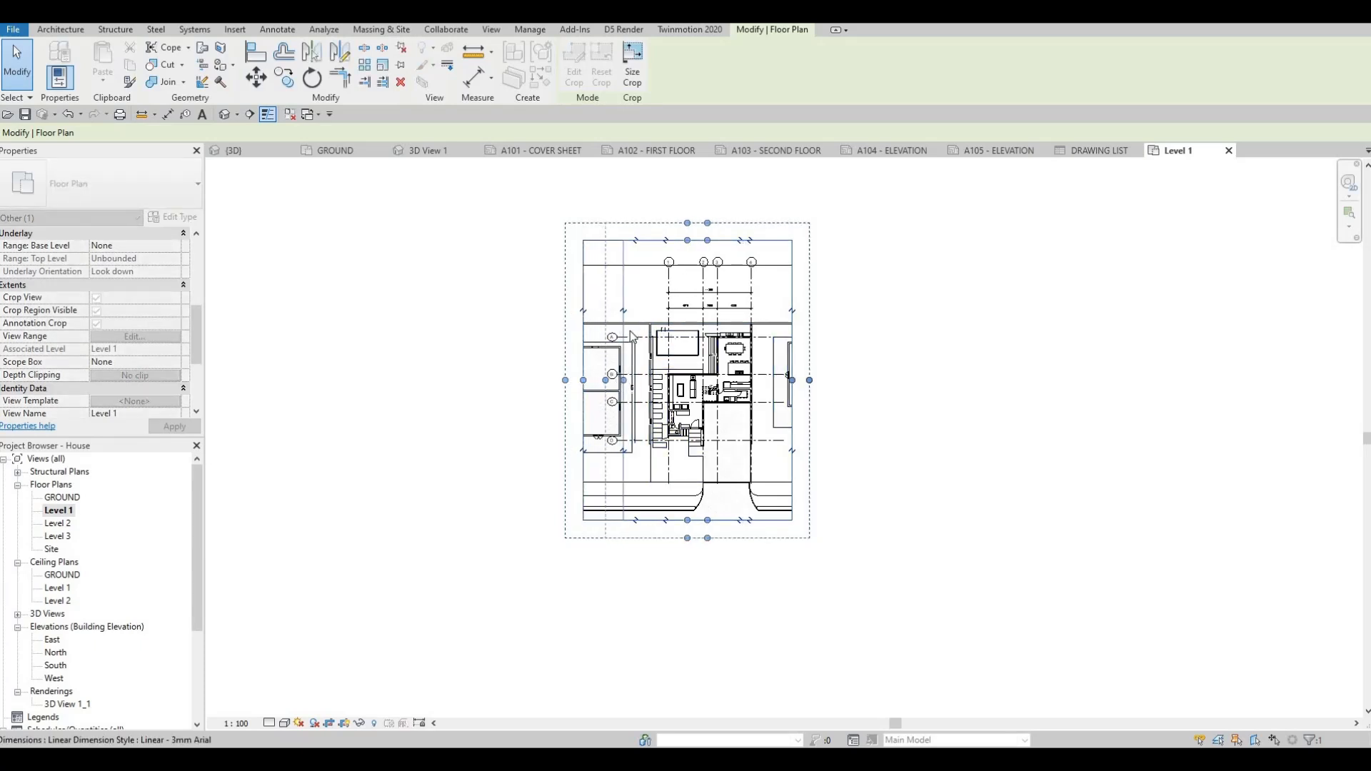
{"action": "scroll", "coordinate": [601, 380], "scroll_direction": "up", "scroll_amount": 2}
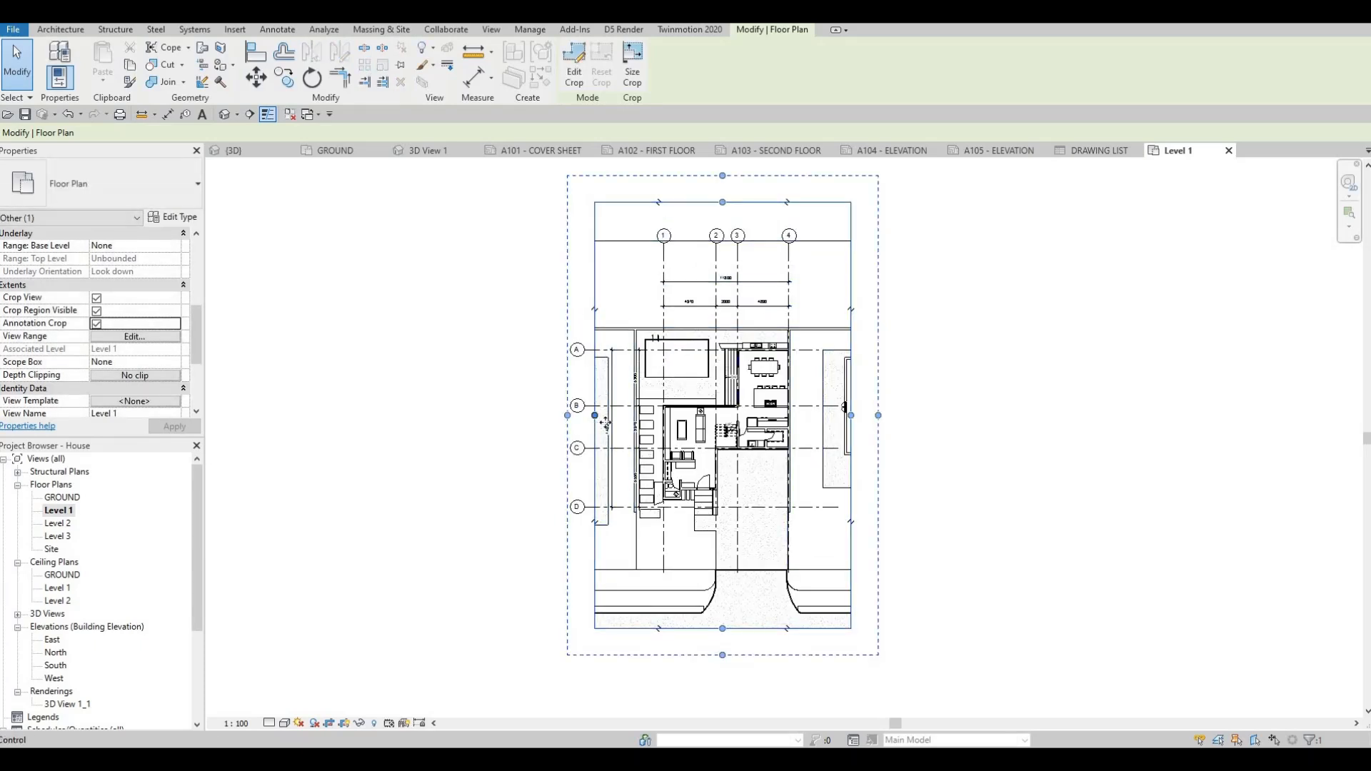
{"action": "left_click_drag", "start_coordinate": [596, 416], "coordinate": [604, 414]}
{"action": "scroll", "coordinate": [605, 412], "scroll_direction": "up", "scroll_amount": 3}
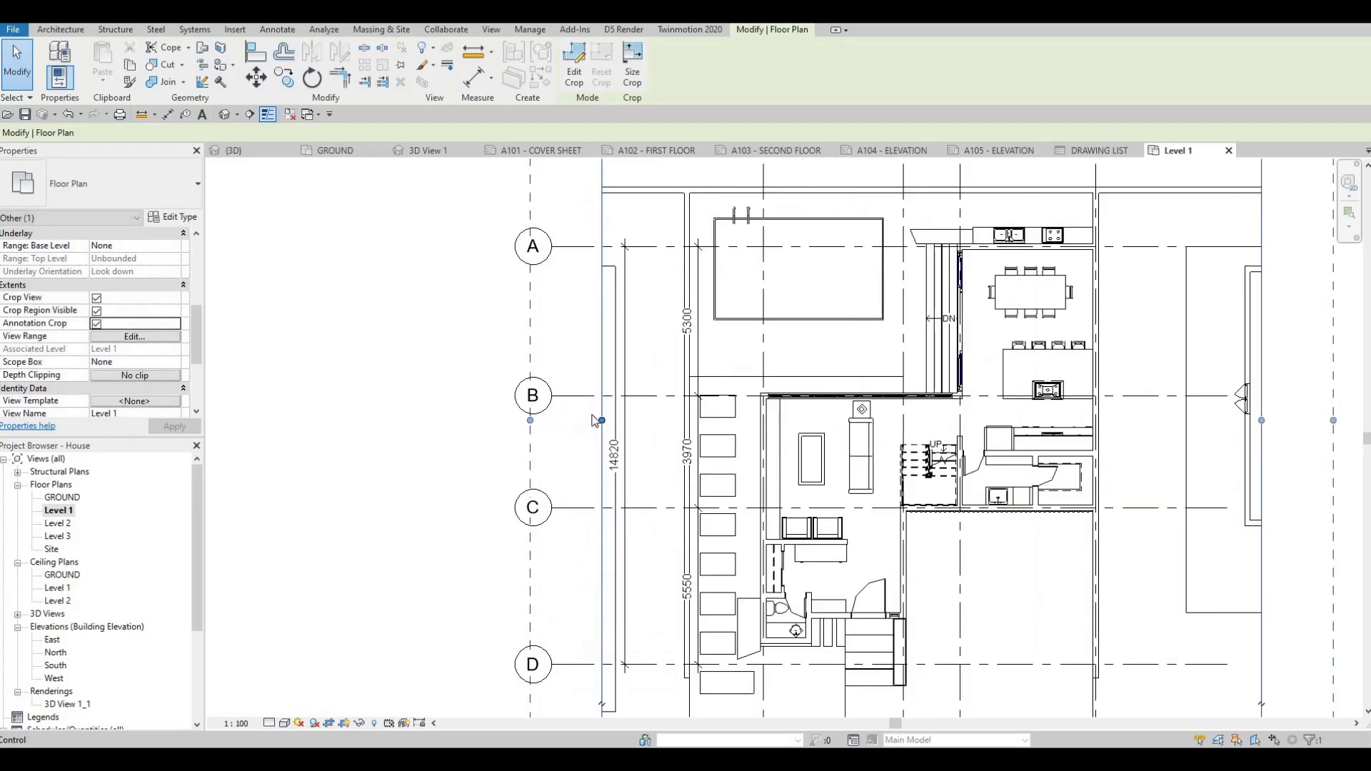
{"action": "scroll", "coordinate": [593, 420], "scroll_direction": "down", "scroll_amount": 2}
{"action": "scroll", "coordinate": [556, 398], "scroll_direction": "down", "scroll_amount": 1}
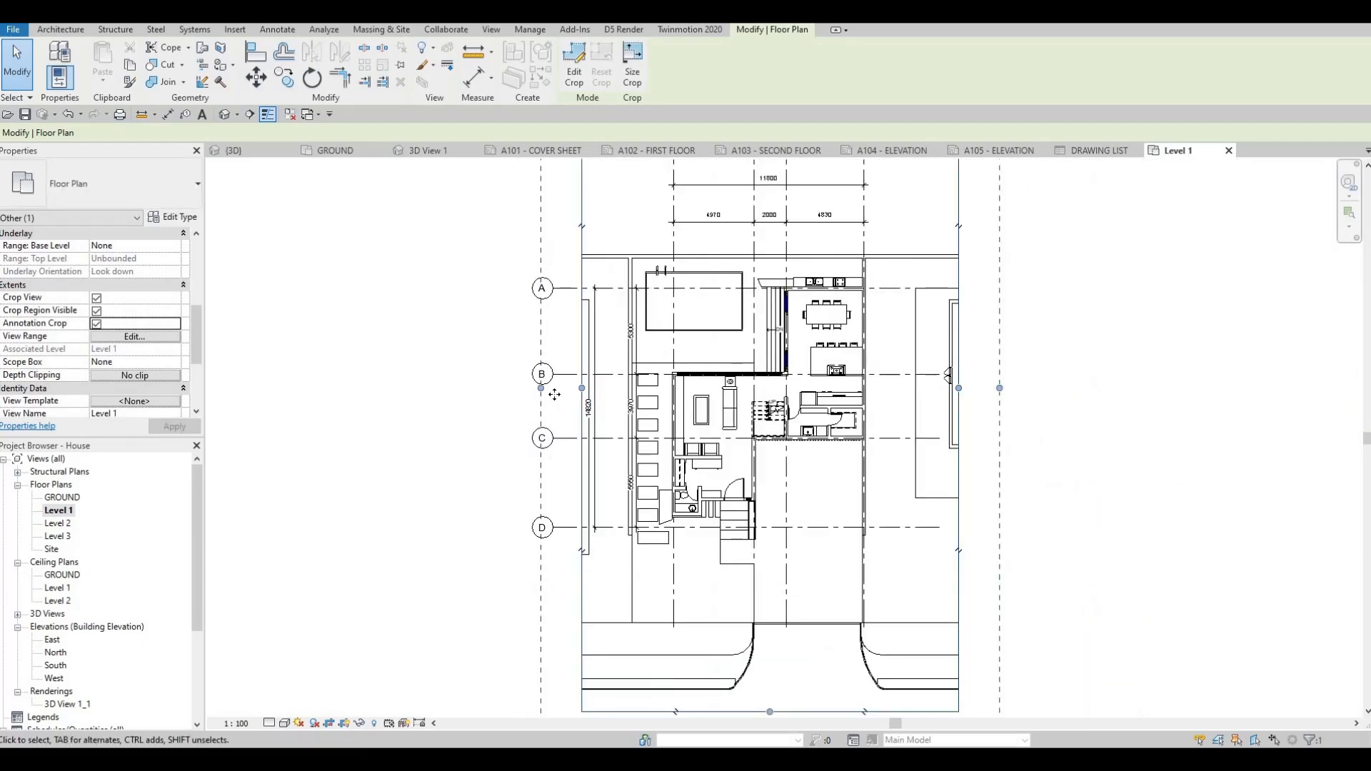
Step: Try extending the left crop edge outward to the A–D grid bubbles, and undo that change
{"action": "left_click_drag", "start_coordinate": [582, 387], "coordinate": [547, 387]}
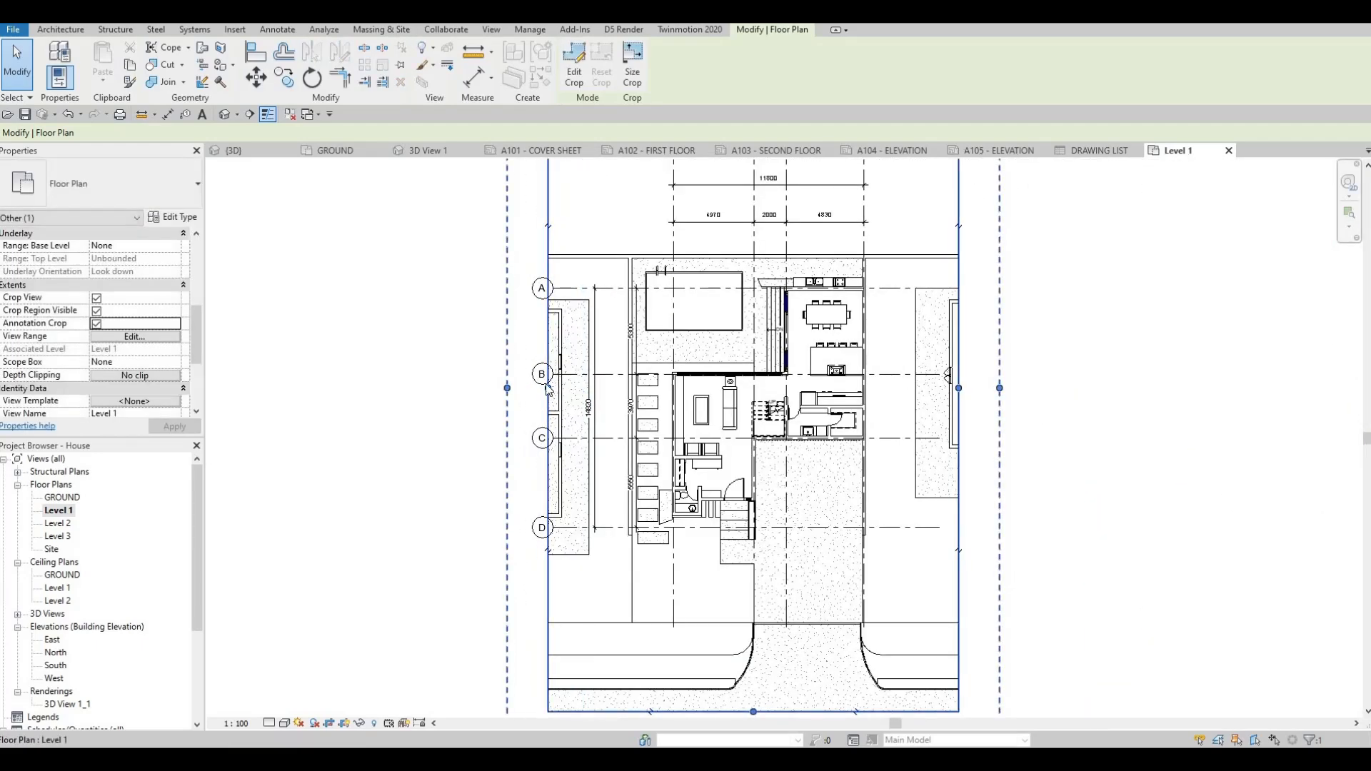
{"action": "key", "text": "ctrl+z"}
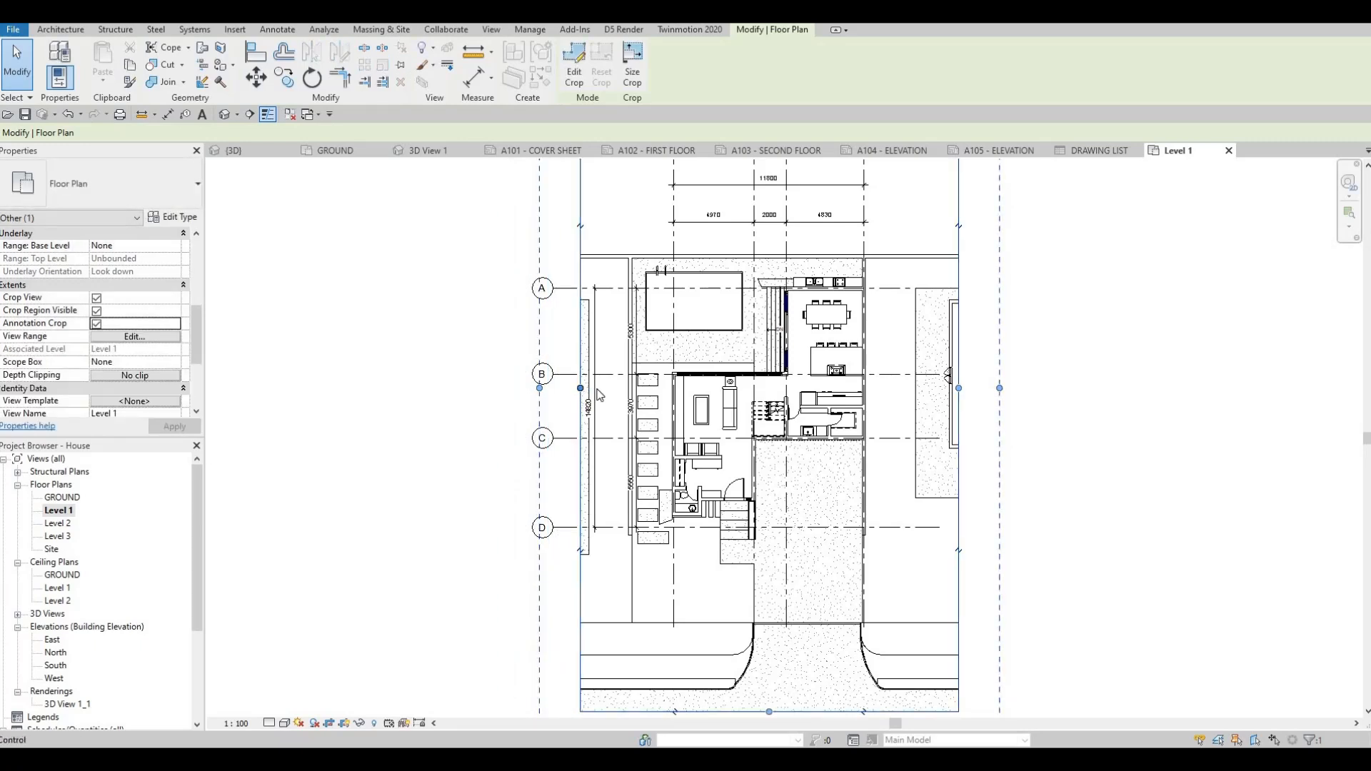
Step: Tighten all four sides of the Level 1 crop region, excluding the grid bubbles, the overall vertical dimension and the road
{"action": "left_click_drag", "start_coordinate": [598, 395], "coordinate": [597, 388]}
{"action": "scroll", "coordinate": [628, 364], "scroll_direction": "down", "scroll_amount": 2}
{"action": "middle_click_drag", "start_coordinate": [635, 357], "coordinate": [620, 438]}
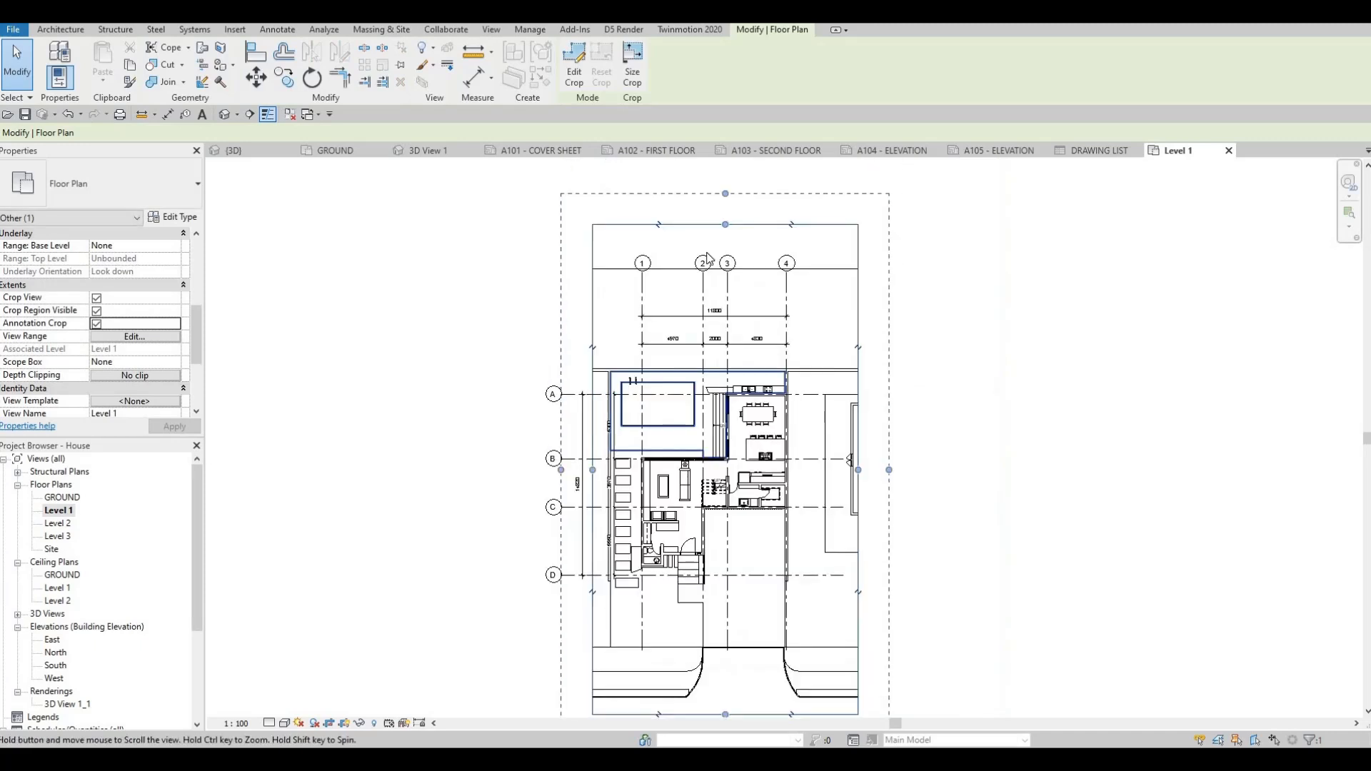
{"action": "scroll", "coordinate": [627, 437], "scroll_direction": "down", "scroll_amount": 1}
{"action": "left_click_drag", "start_coordinate": [712, 303], "coordinate": [712, 302]}
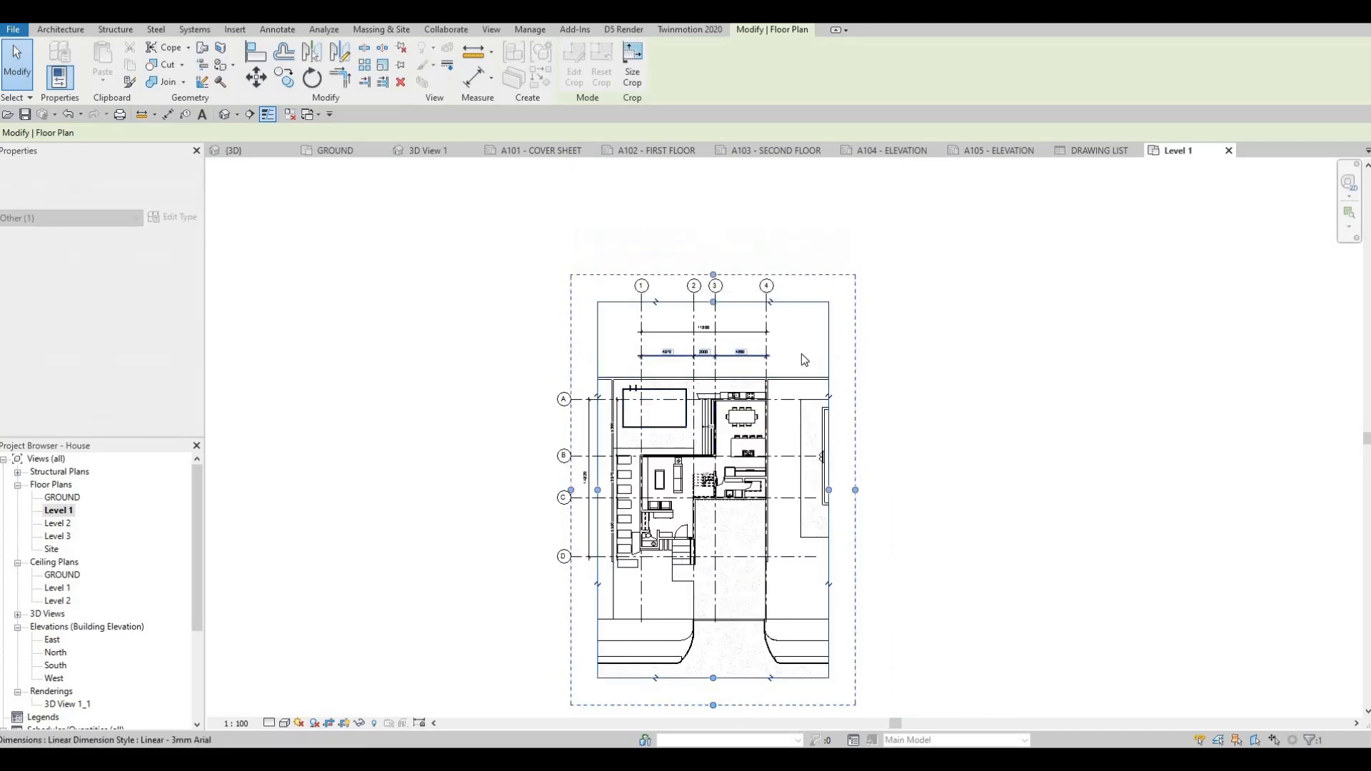
{"action": "middle_click_drag", "start_coordinate": [834, 489], "coordinate": [817, 370]}
{"action": "left_click_drag", "start_coordinate": [783, 377], "coordinate": [782, 375]}
{"action": "left_click_drag", "start_coordinate": [683, 560], "coordinate": [680, 493]}
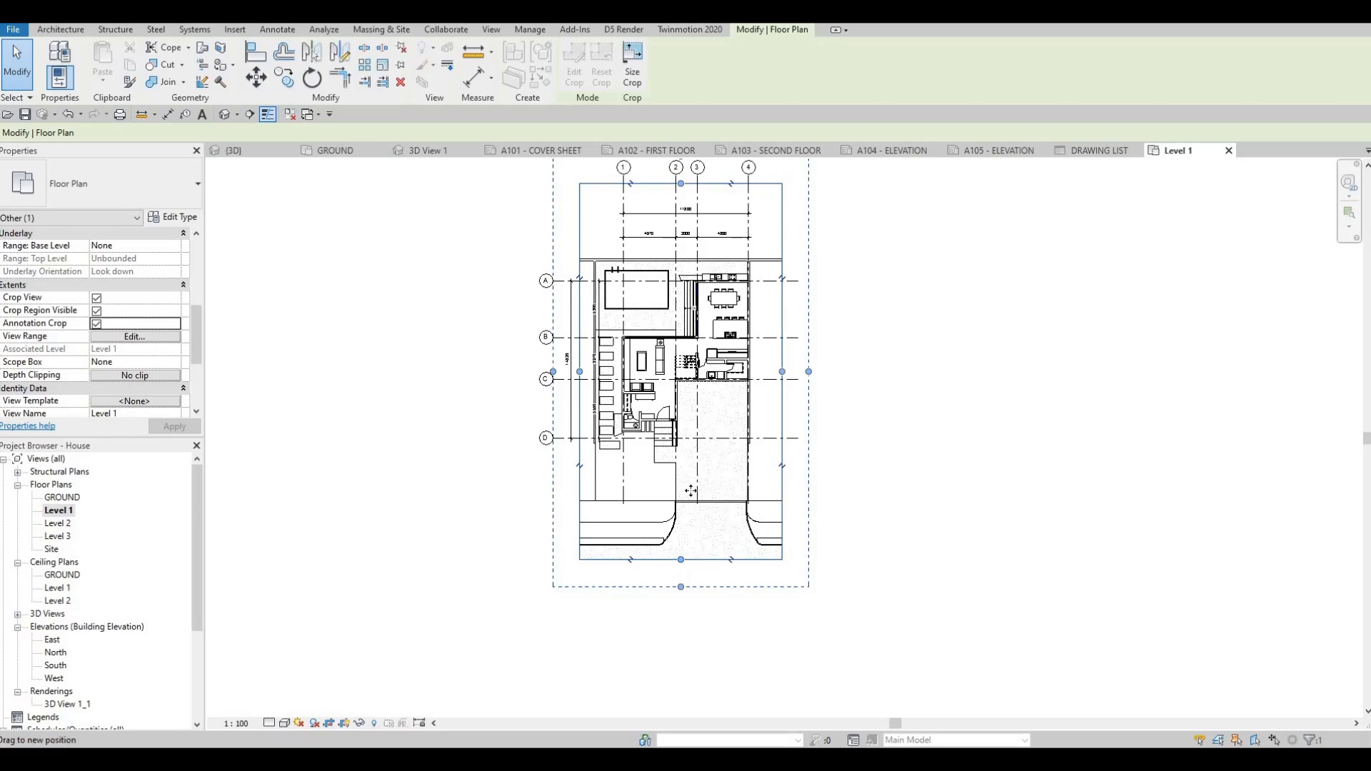
{"action": "key", "text": "Escape"}
{"action": "key", "text": "Escape"}
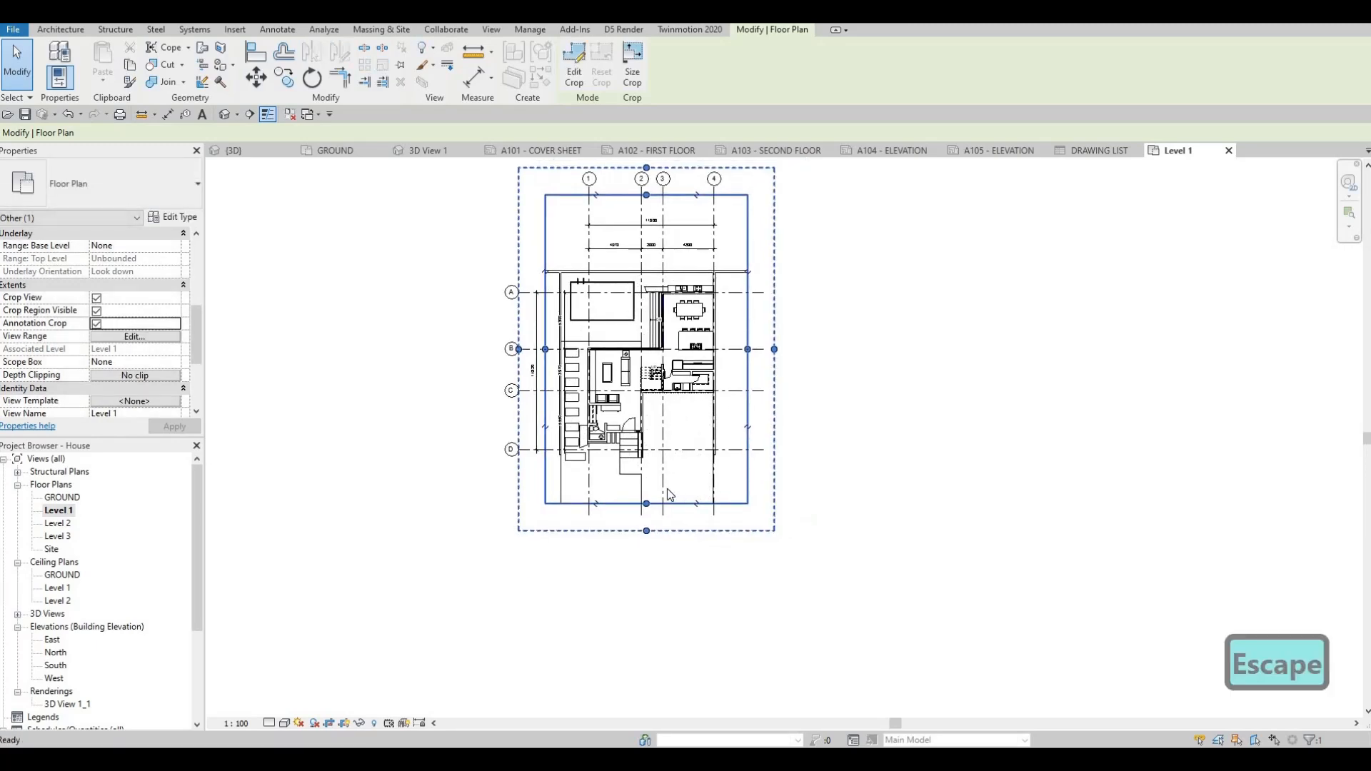
Step: Set the Level 1 view scale to 1:50 and place the view on the left half of sheet A102 - FIRST FLOOR
{"action": "left_click", "coordinate": [244, 723]}
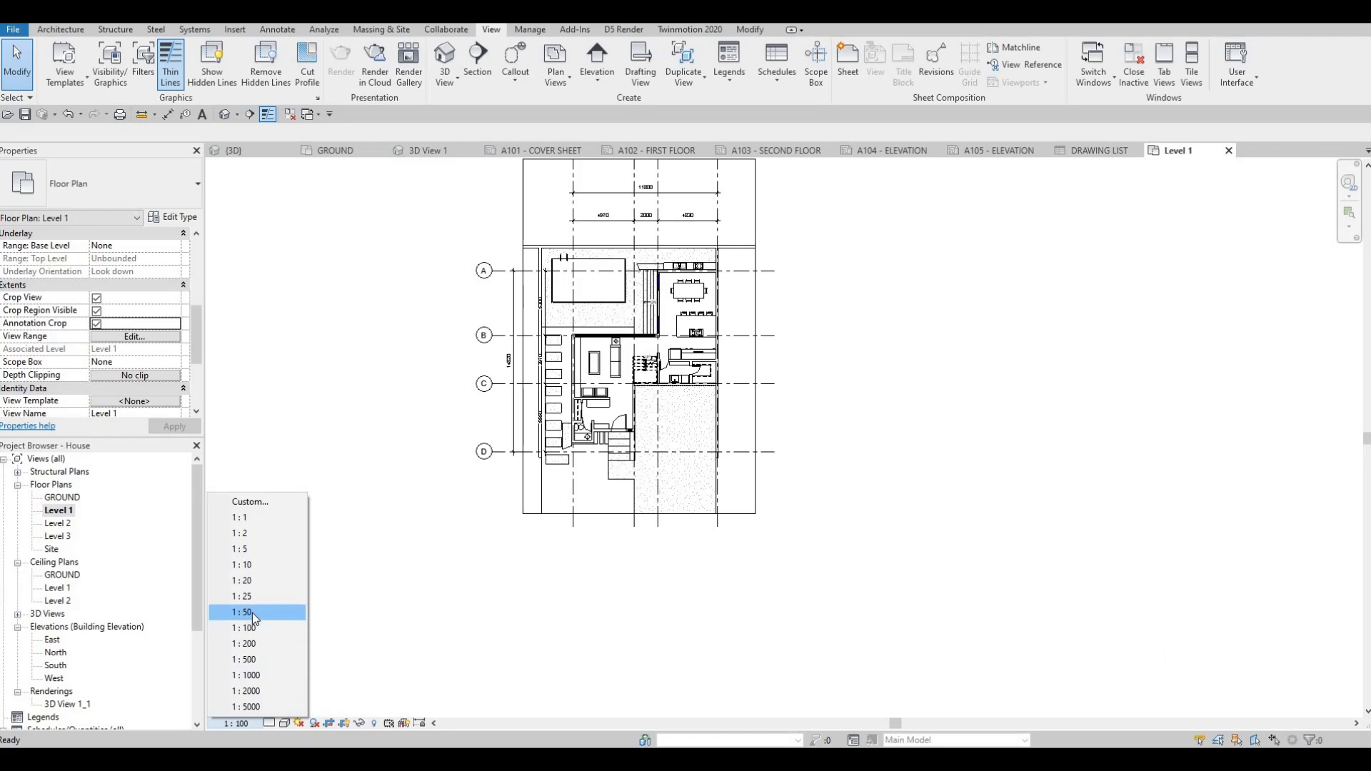
{"action": "left_click", "coordinate": [251, 613]}
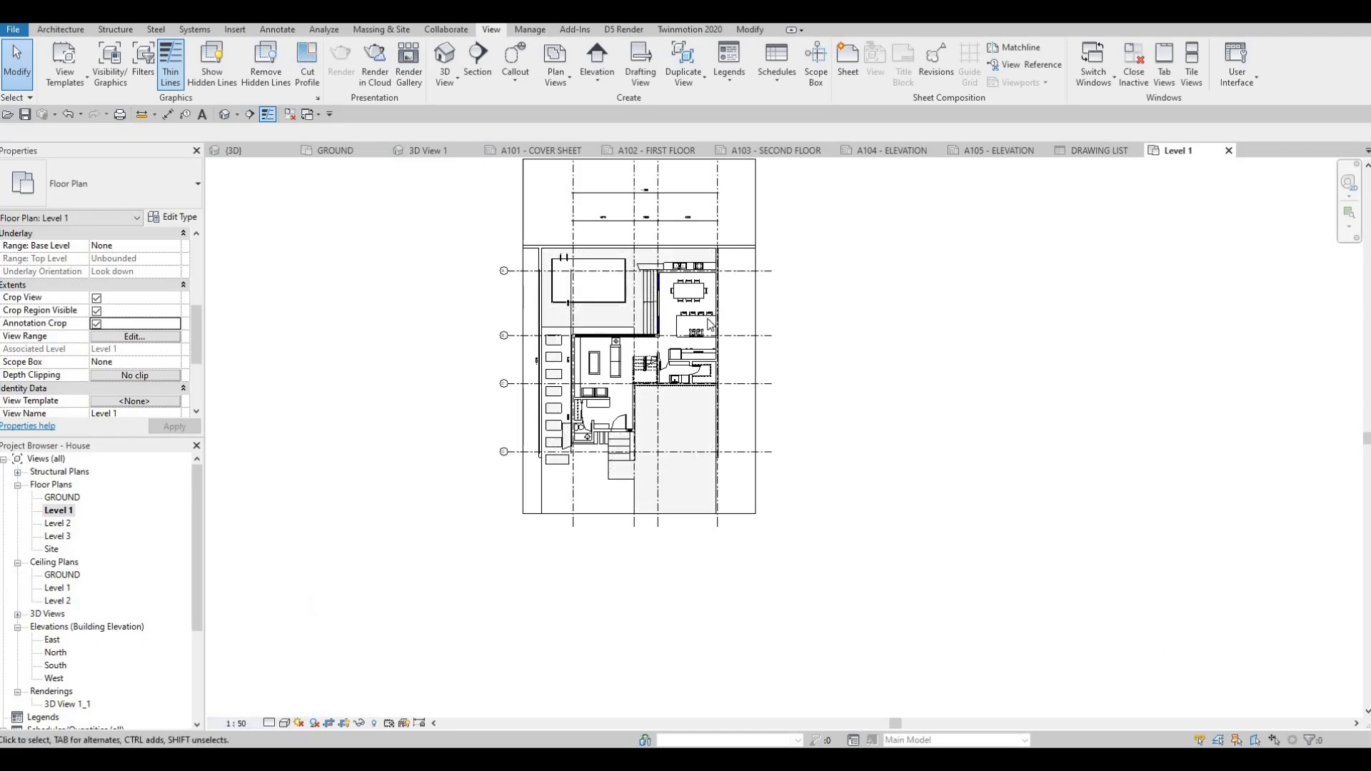
{"action": "left_click", "coordinate": [556, 151]}
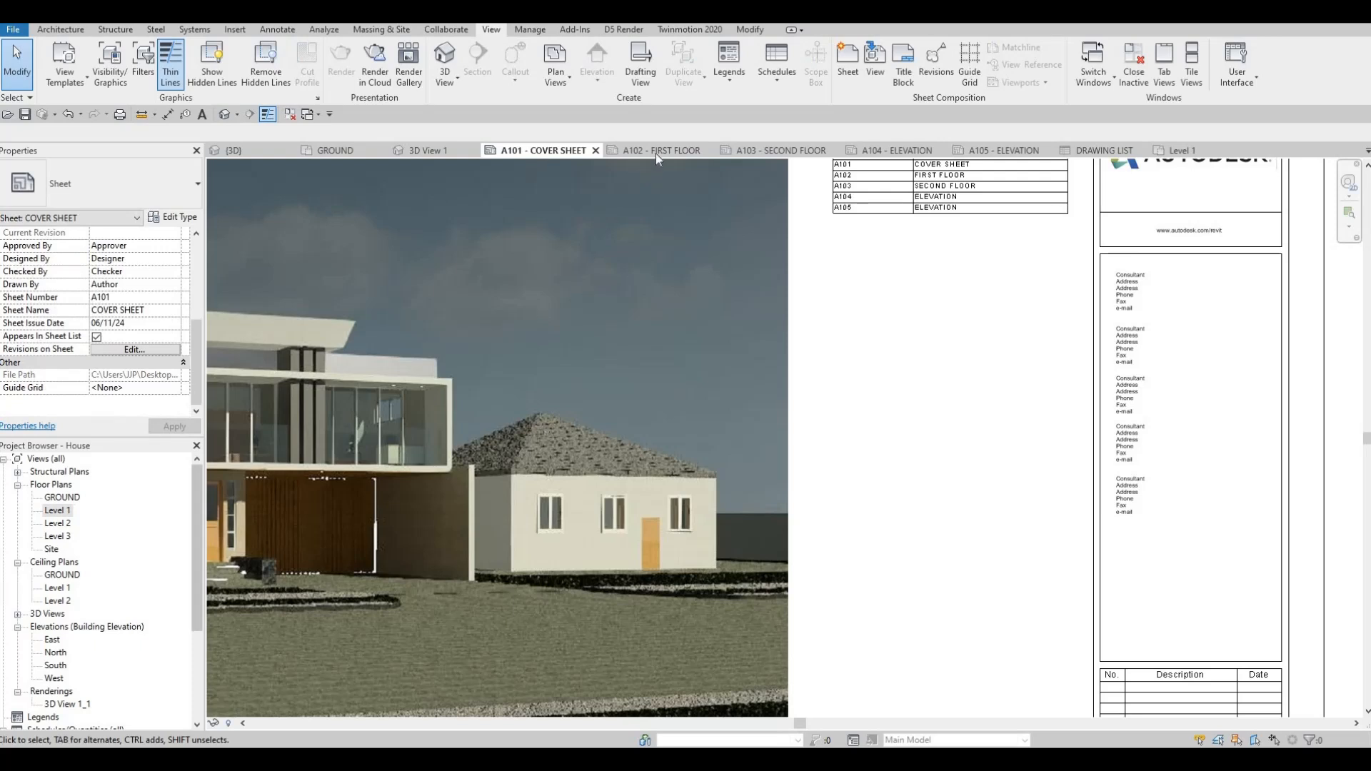
{"action": "left_click", "coordinate": [656, 152]}
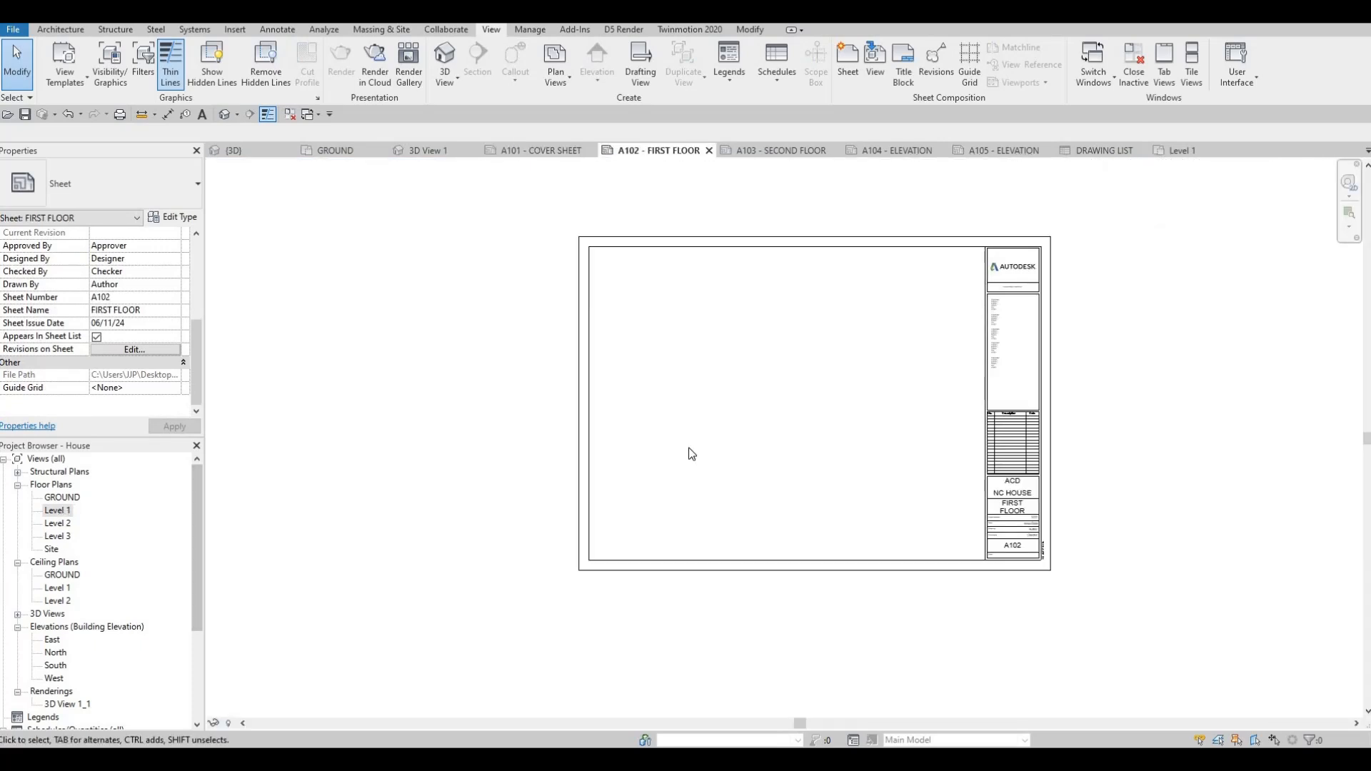
{"action": "left_click_drag", "start_coordinate": [57, 511], "coordinate": [722, 417]}
{"action": "left_click", "coordinate": [706, 392]}
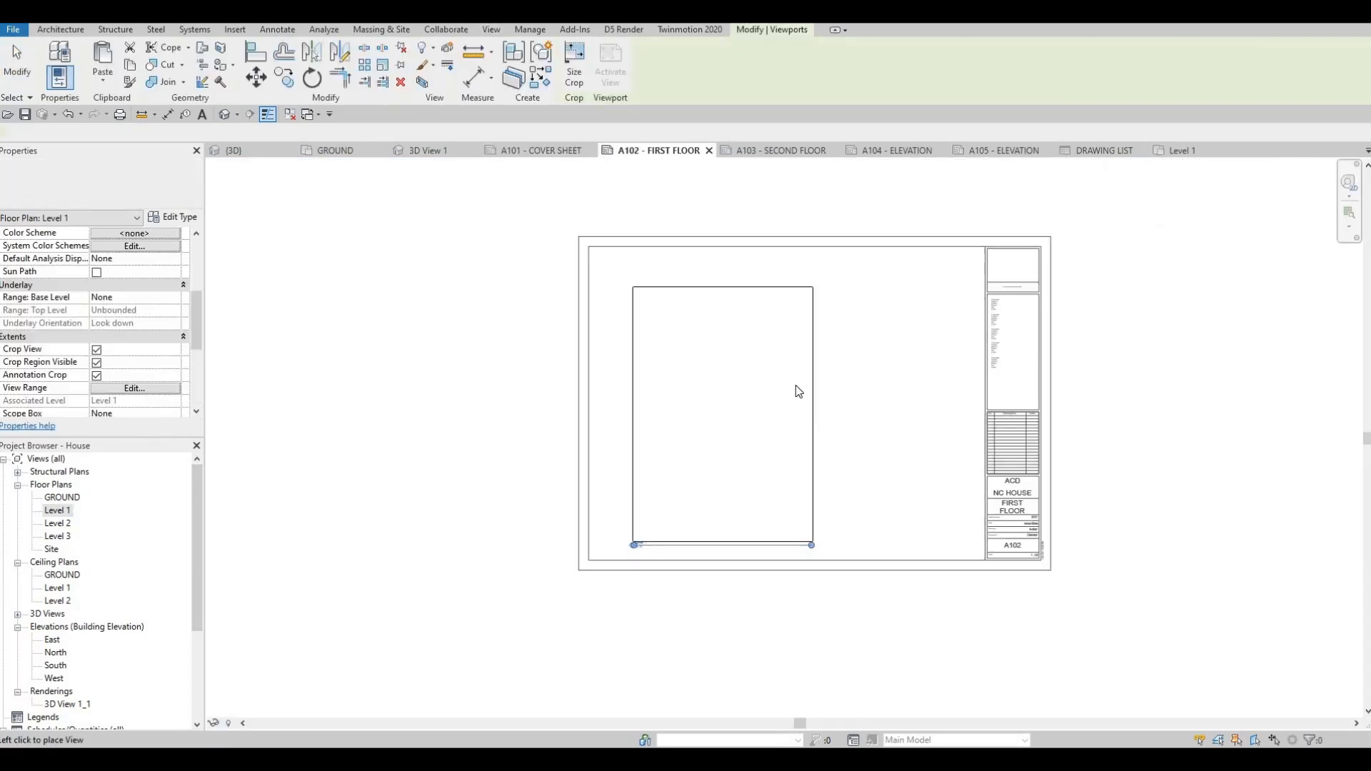
{"action": "left_click", "coordinate": [738, 386]}
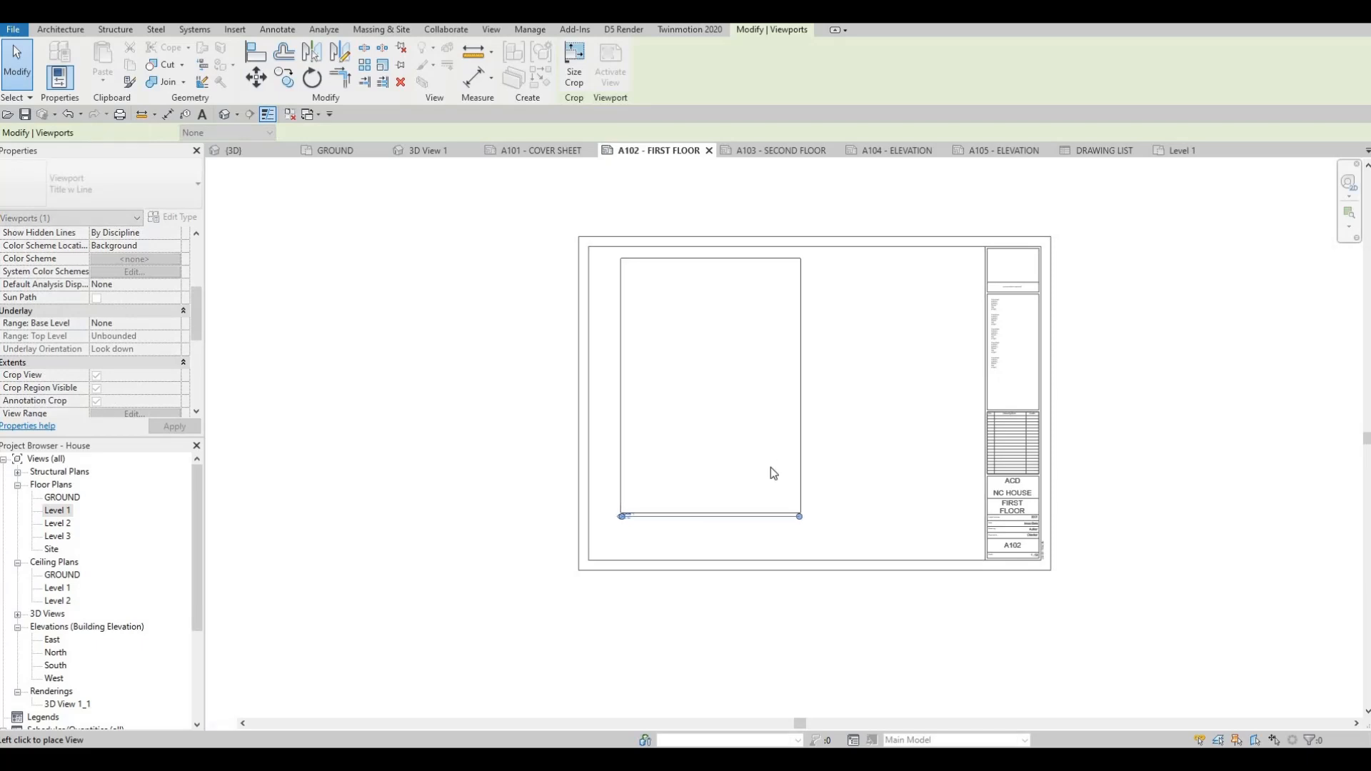
{"action": "key", "text": "Escape"}
{"action": "key", "text": "Escape"}
Step: Examine the fit of the placed Level 1 plan, its grid bubbles and dimensions on the A102 sheet
{"action": "scroll", "coordinate": [713, 571], "scroll_direction": "up", "scroll_amount": 2}
{"action": "scroll", "coordinate": [748, 611], "scroll_direction": "down", "scroll_amount": 1}
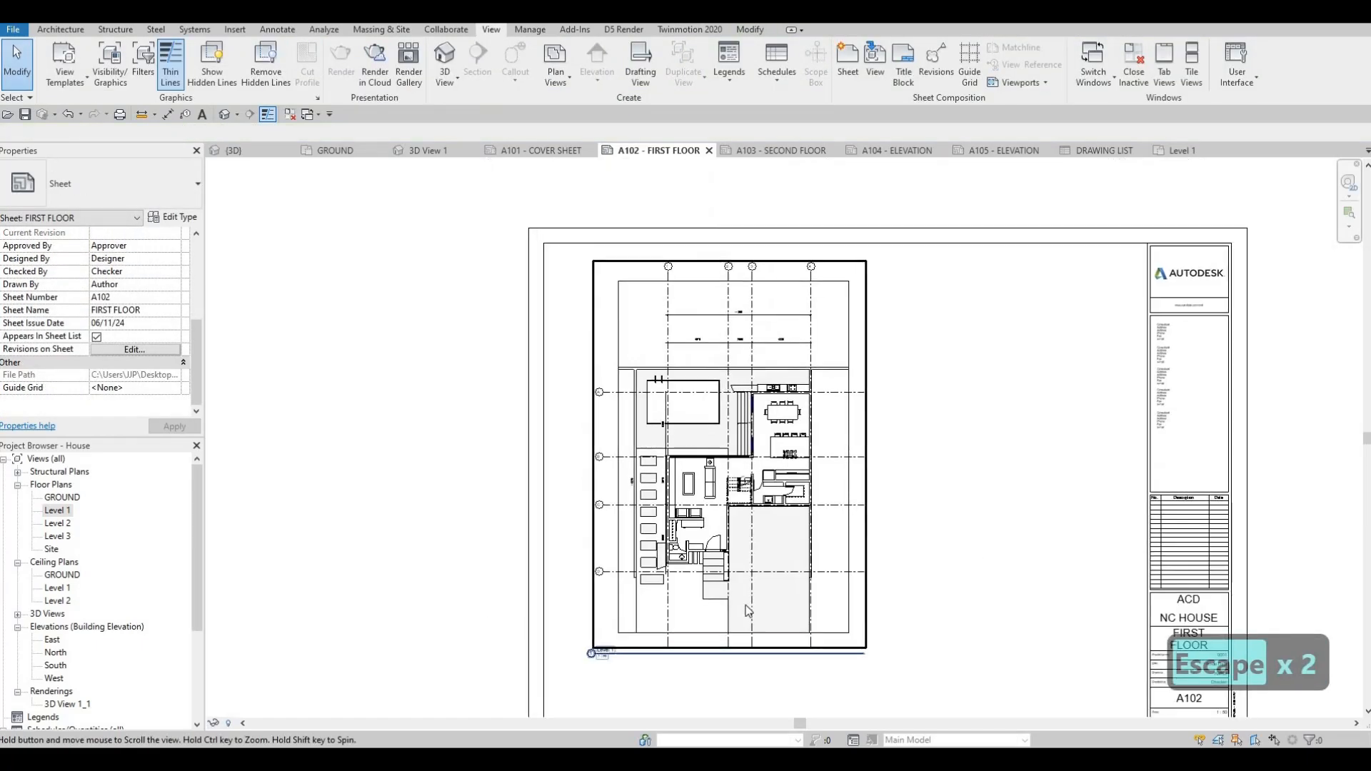
{"action": "middle_click_drag", "start_coordinate": [748, 611], "coordinate": [657, 508]}
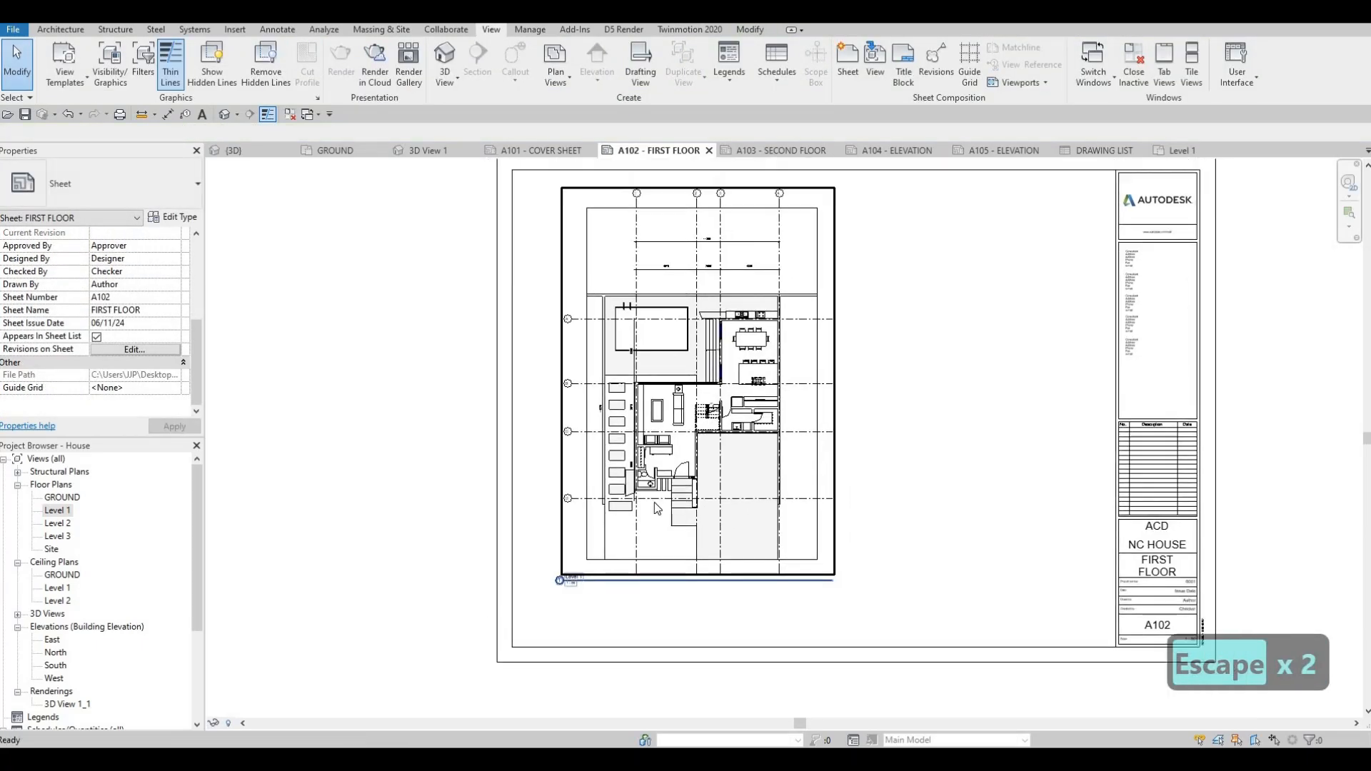
{"action": "scroll", "coordinate": [655, 330], "scroll_direction": "up", "scroll_amount": 2}
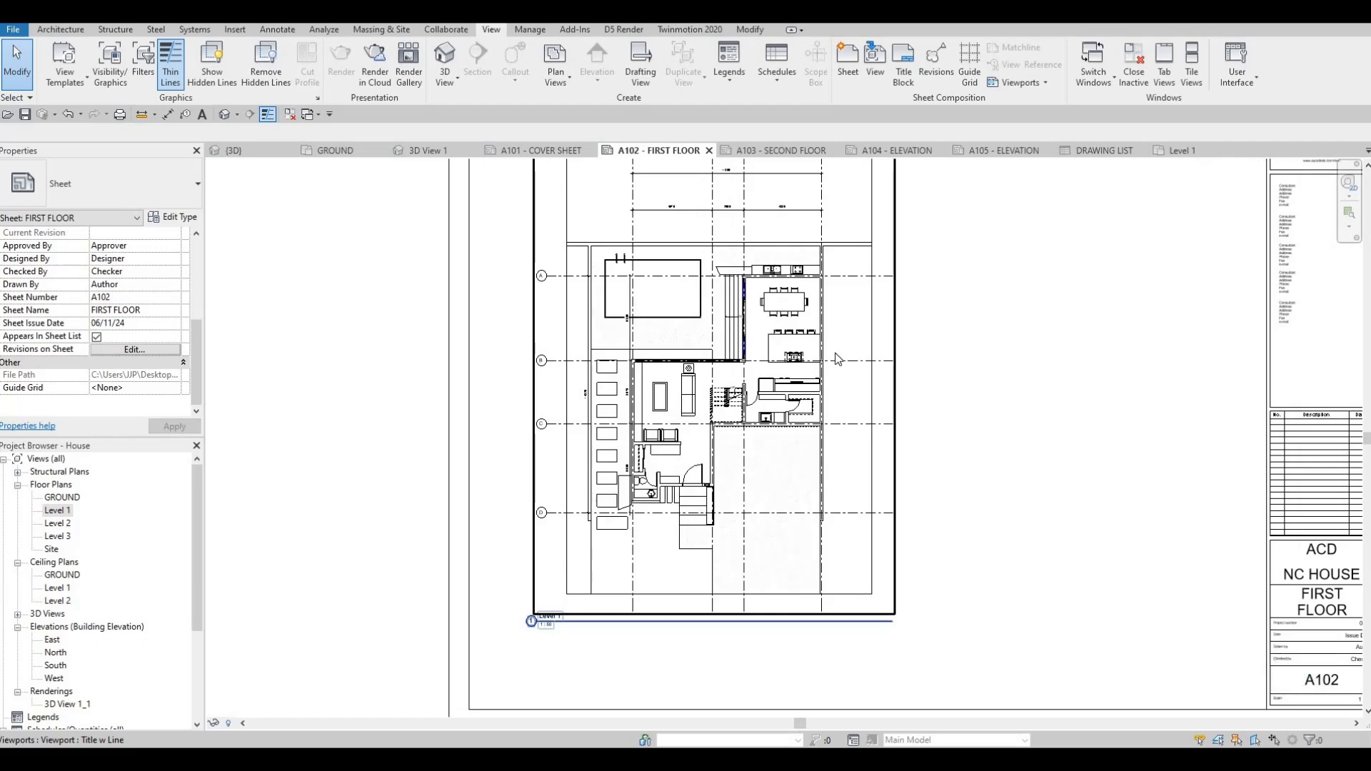
{"action": "scroll", "coordinate": [828, 368], "scroll_direction": "up", "scroll_amount": 2}
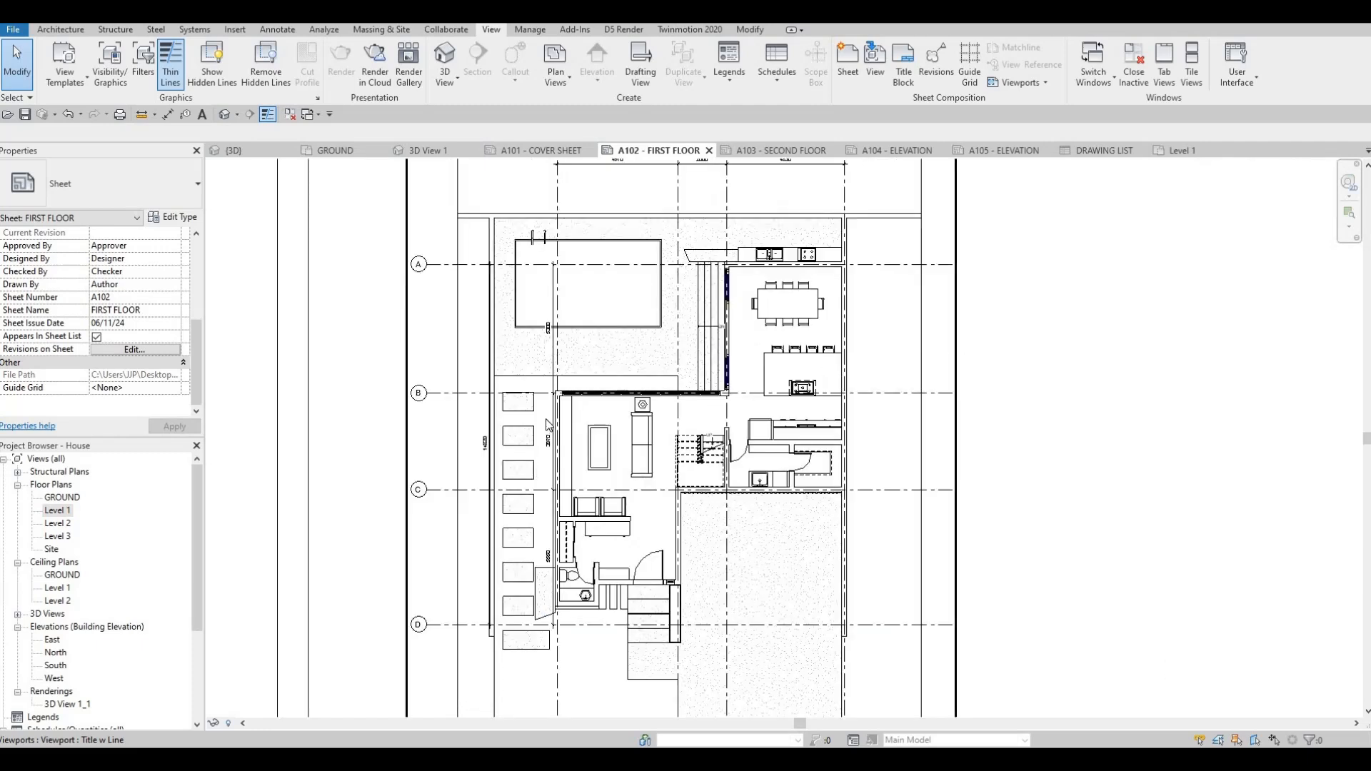
{"action": "scroll", "coordinate": [547, 427], "scroll_direction": "down", "scroll_amount": 1}
{"action": "key", "text": "Escape"}
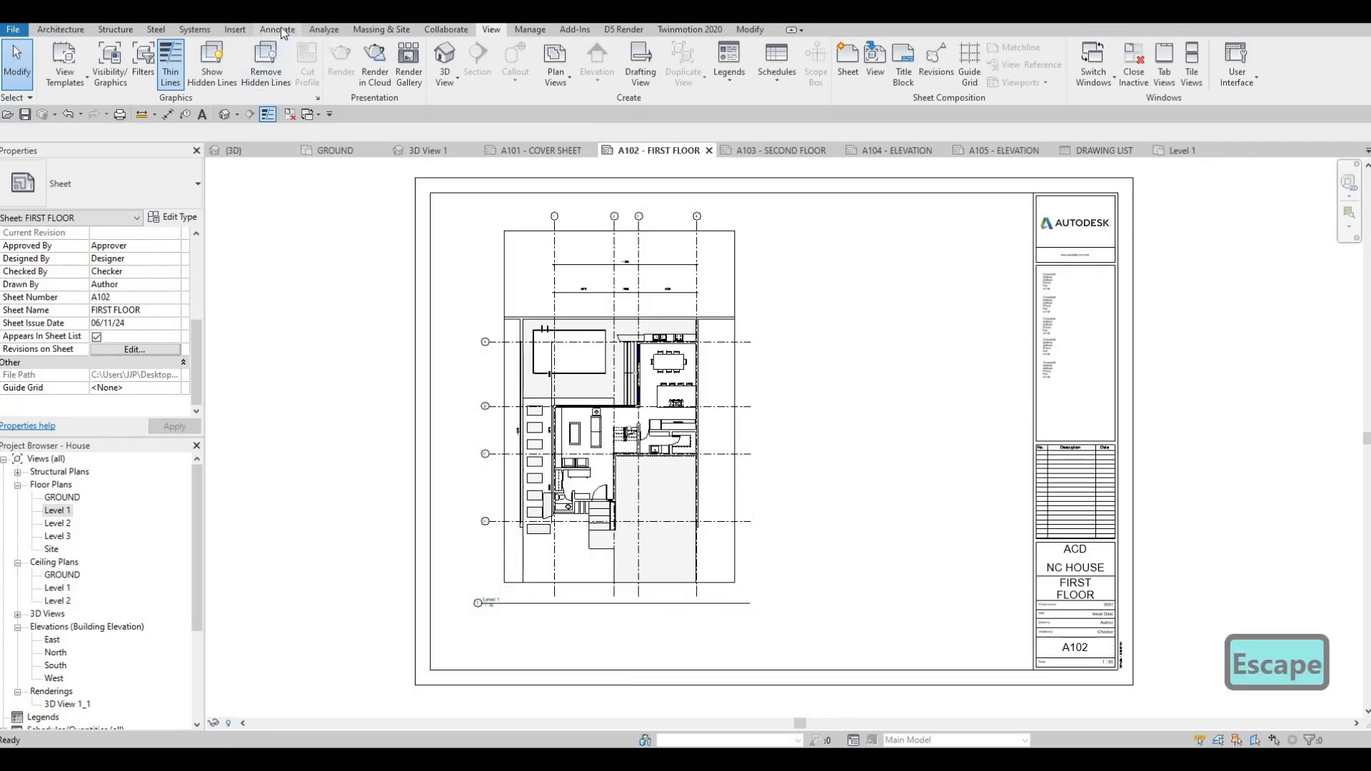
Step: Draw two 10 mm thin detail lines from the upper-left corner of the sheet border, one horizontal and one downward
{"action": "left_click", "coordinate": [364, 76]}
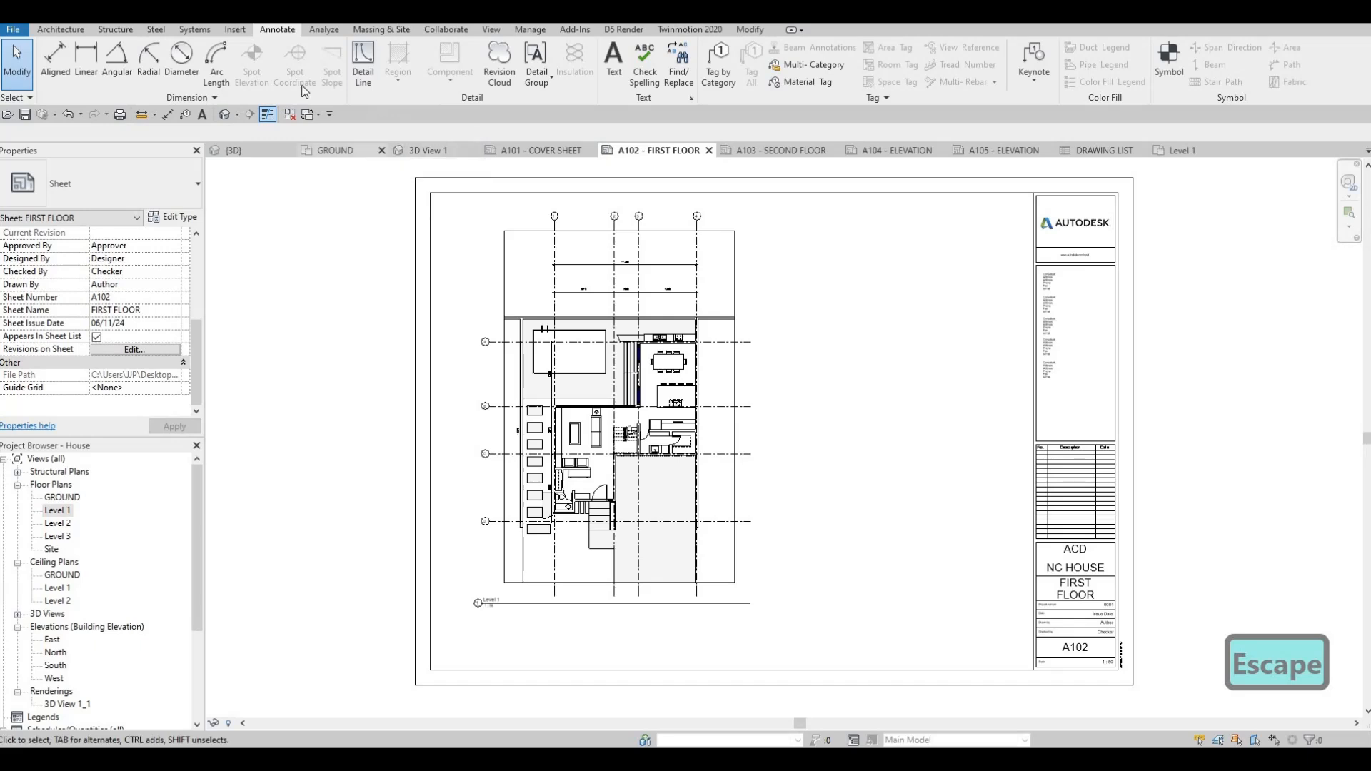
{"action": "scroll", "coordinate": [435, 209], "scroll_direction": "up", "scroll_amount": 2}
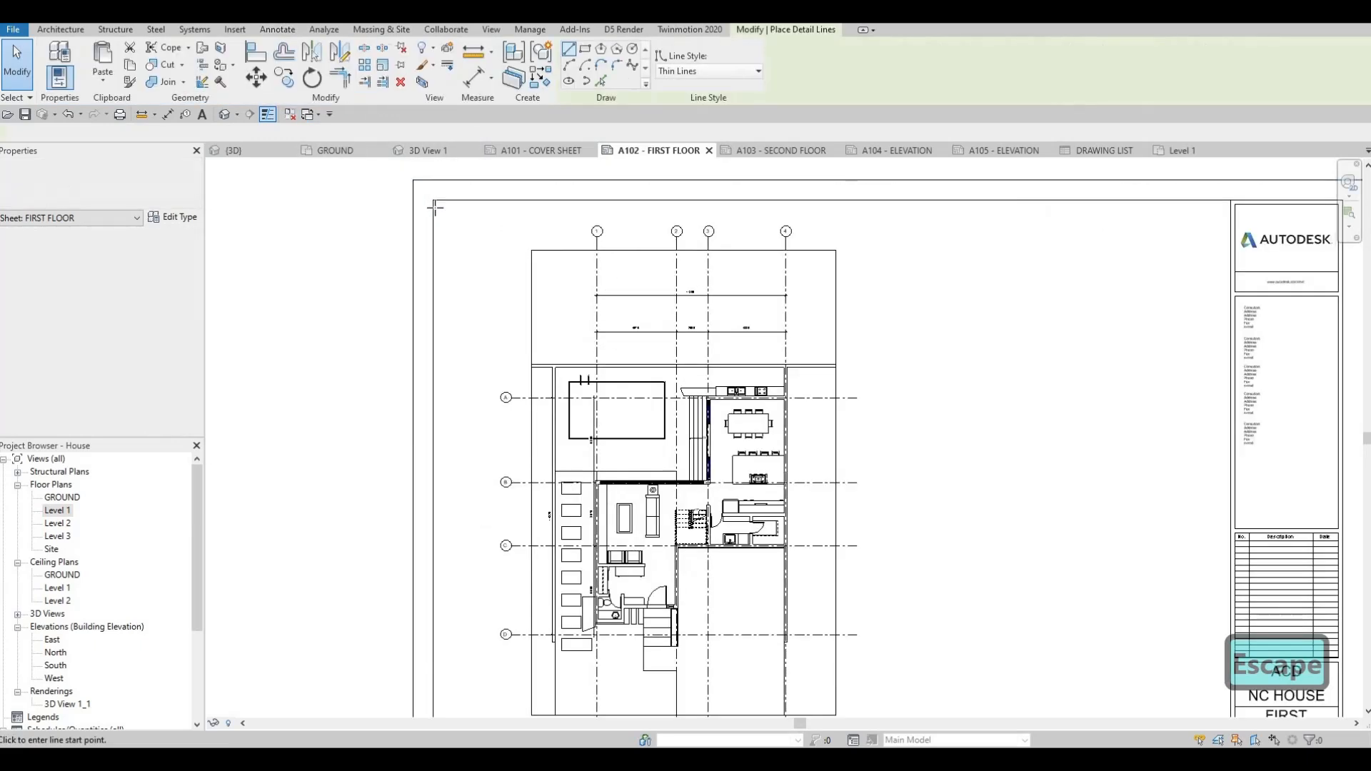
{"action": "left_click", "coordinate": [452, 204]}
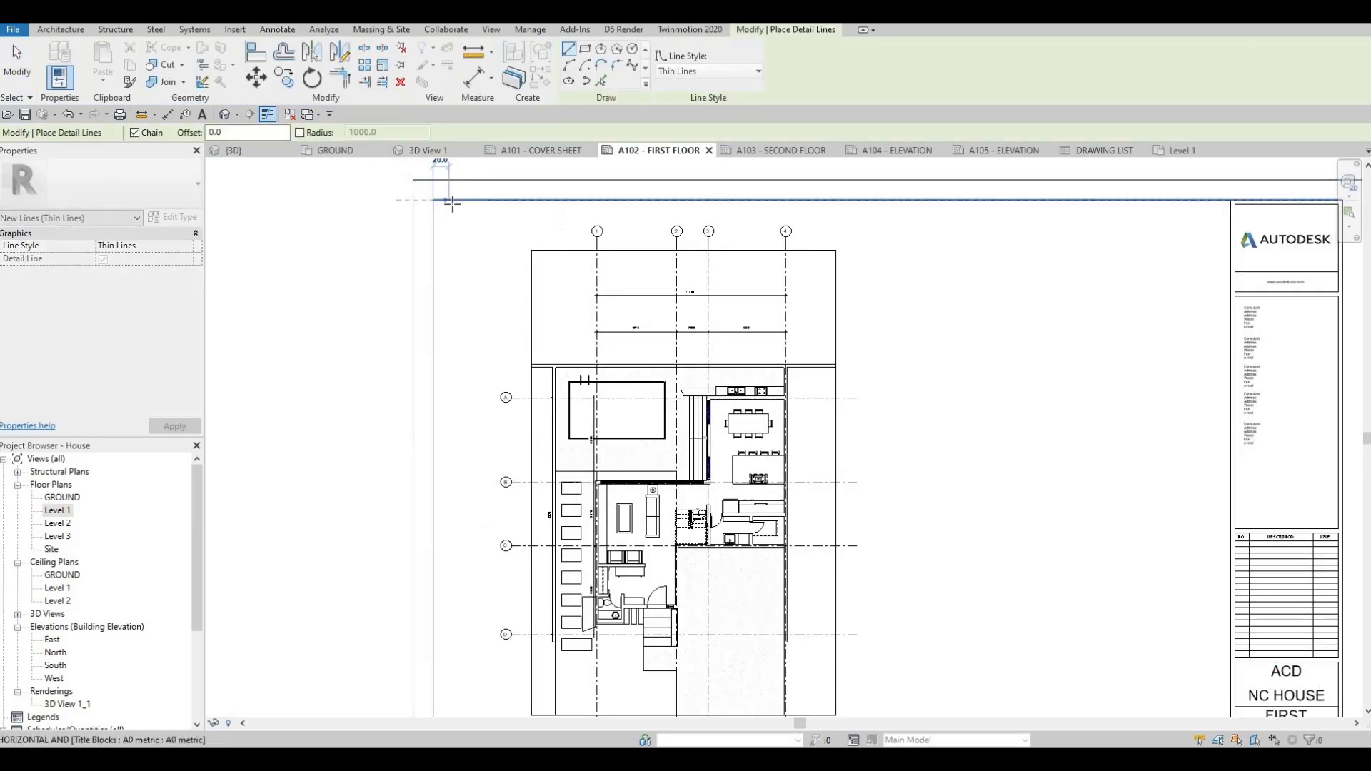
{"action": "type", "text": "10"}
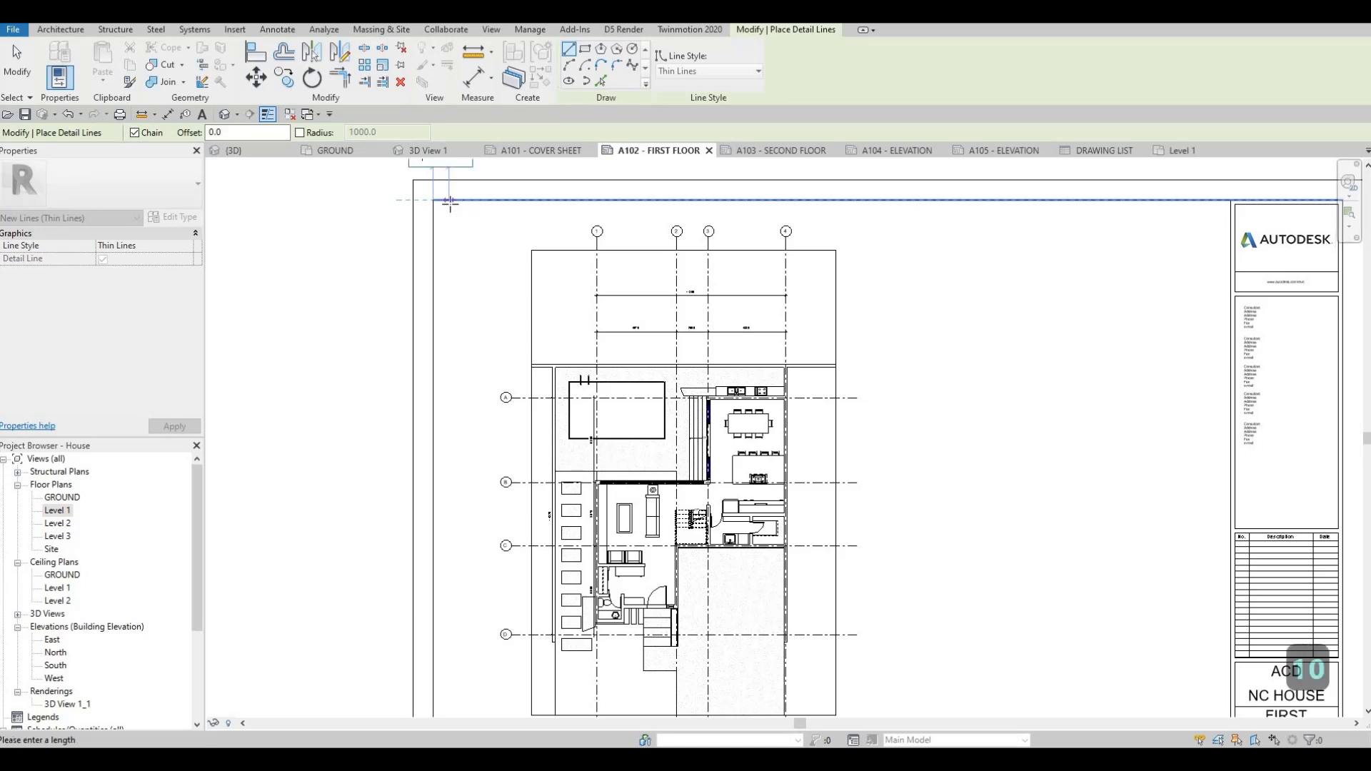
{"action": "key", "text": "Return"}
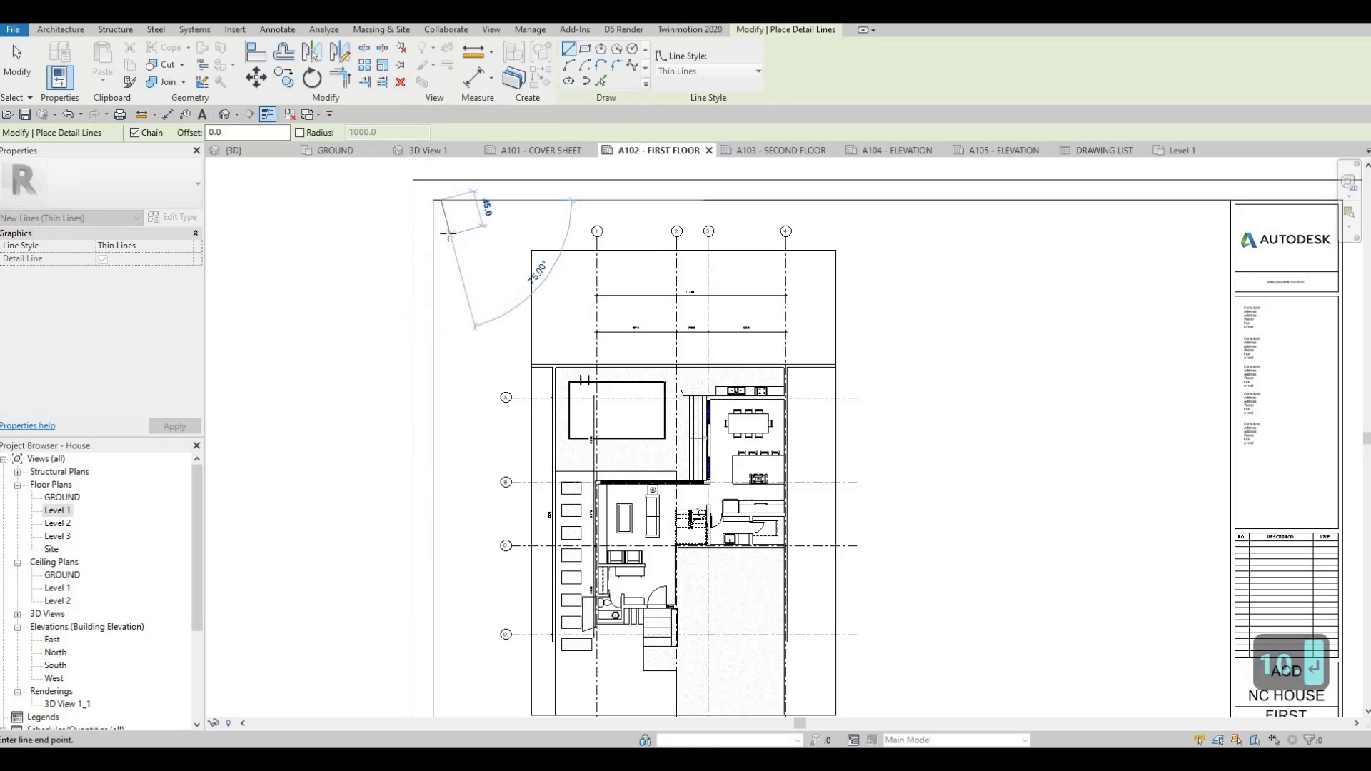
{"action": "type", "text": "10"}
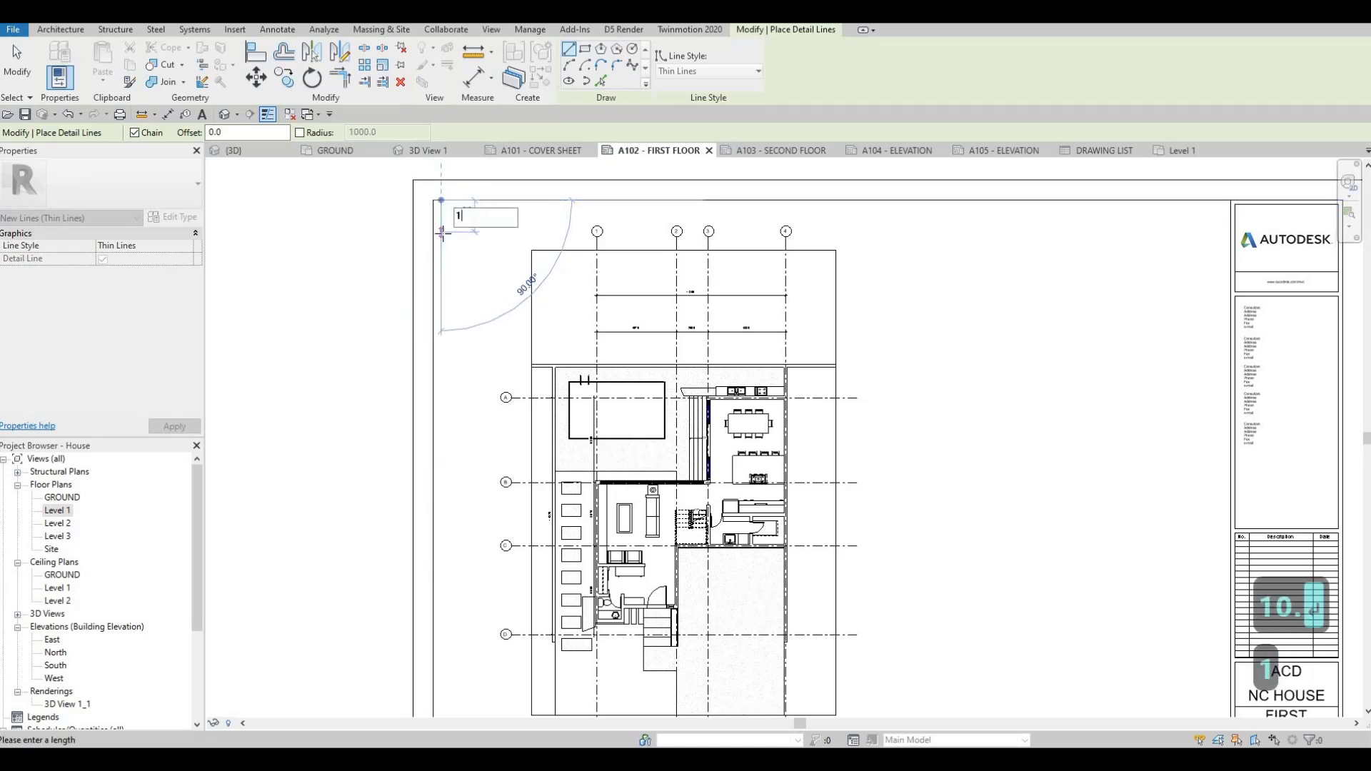
{"action": "key", "text": "Return"}
Step: Draw a rectangular detail-line frame about 515 mm wide around the Level 1 plan, starting from the end of the 10 mm guide lines
{"action": "left_click", "coordinate": [586, 50]}
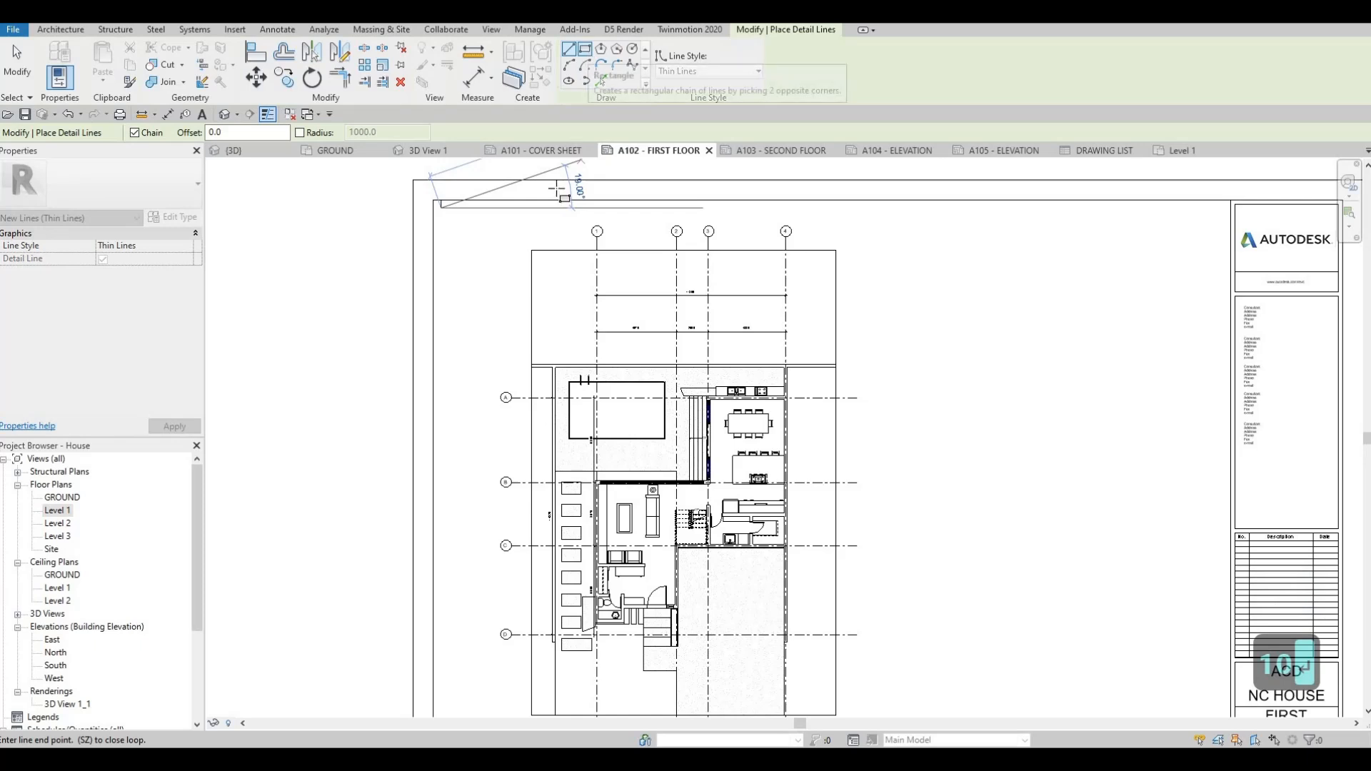
{"action": "left_click", "coordinate": [441, 208]}
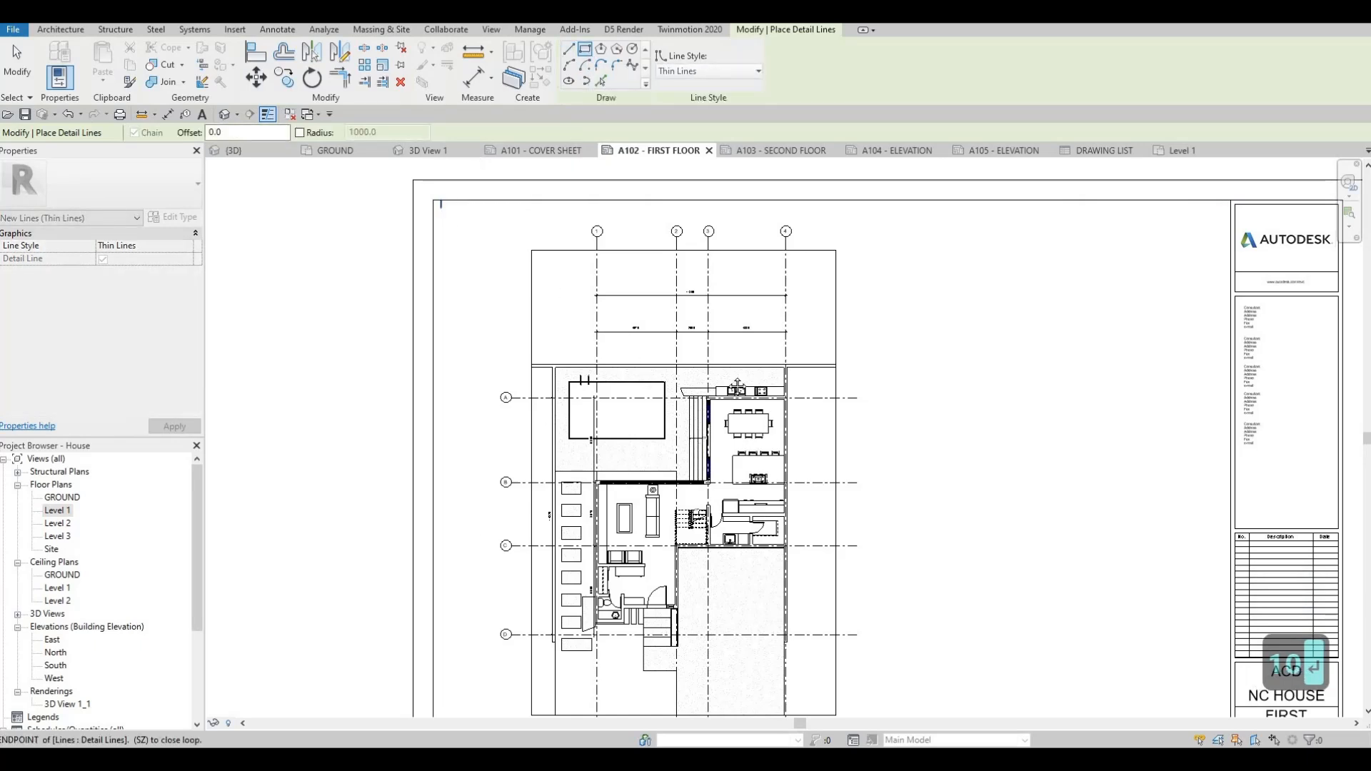
{"action": "middle_click_drag", "start_coordinate": [828, 618], "coordinate": [792, 452]}
{"action": "left_click", "coordinate": [816, 563]}
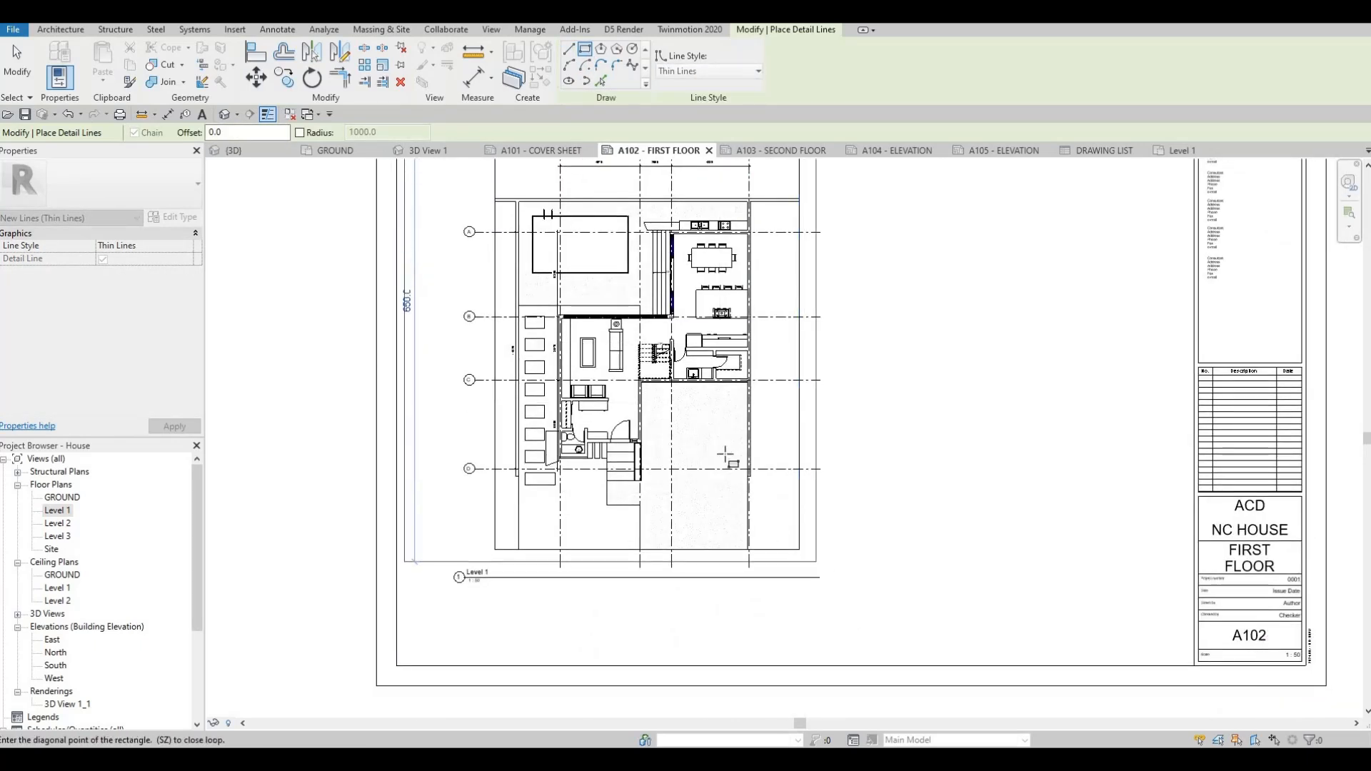
{"action": "key", "text": "Escape"}
{"action": "middle_click_drag", "start_coordinate": [405, 251], "coordinate": [401, 458]}
{"action": "key", "text": "Escape"}
{"action": "key", "text": "Escape"}
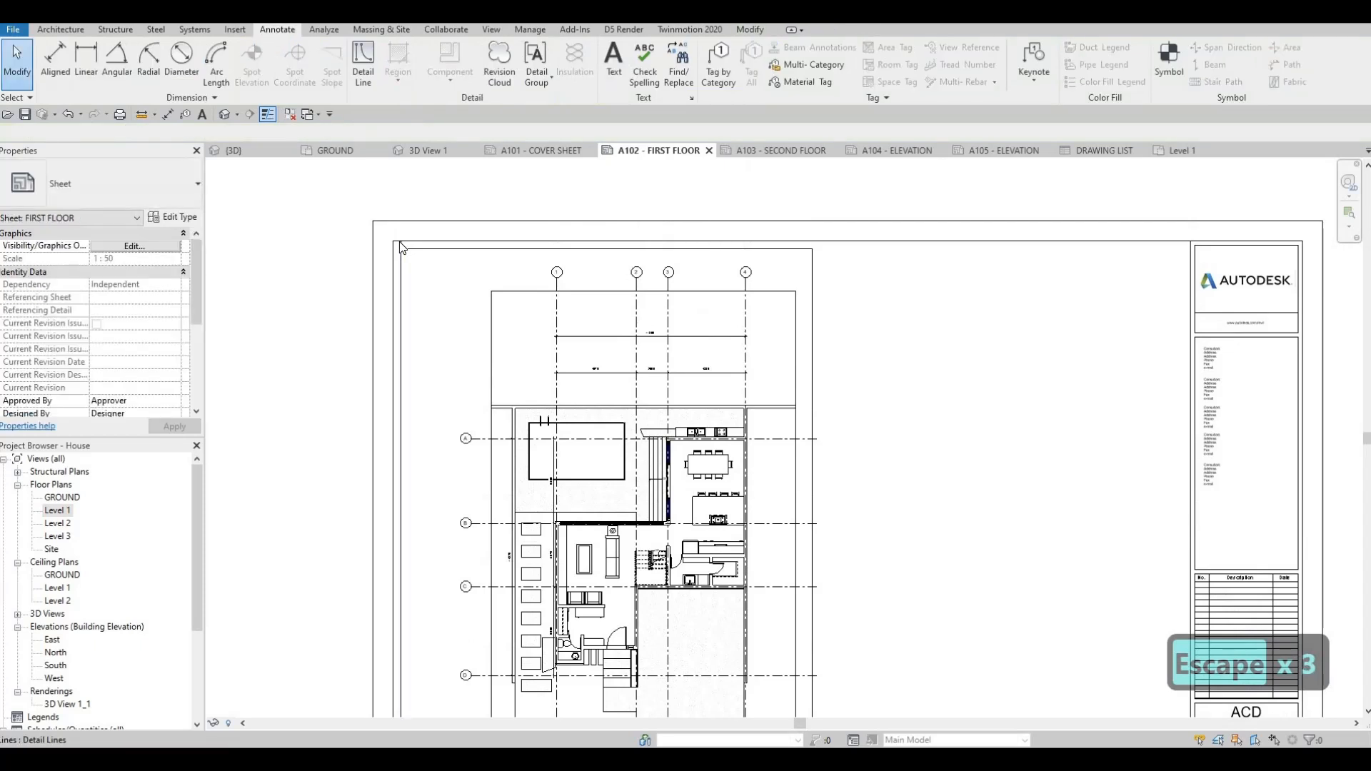
Step: Delete the short guide lines at the upper-left corner of the sheet border
{"action": "key", "text": "Tab"}
{"action": "left_click", "coordinate": [400, 247]}
{"action": "key", "text": "Delete"}
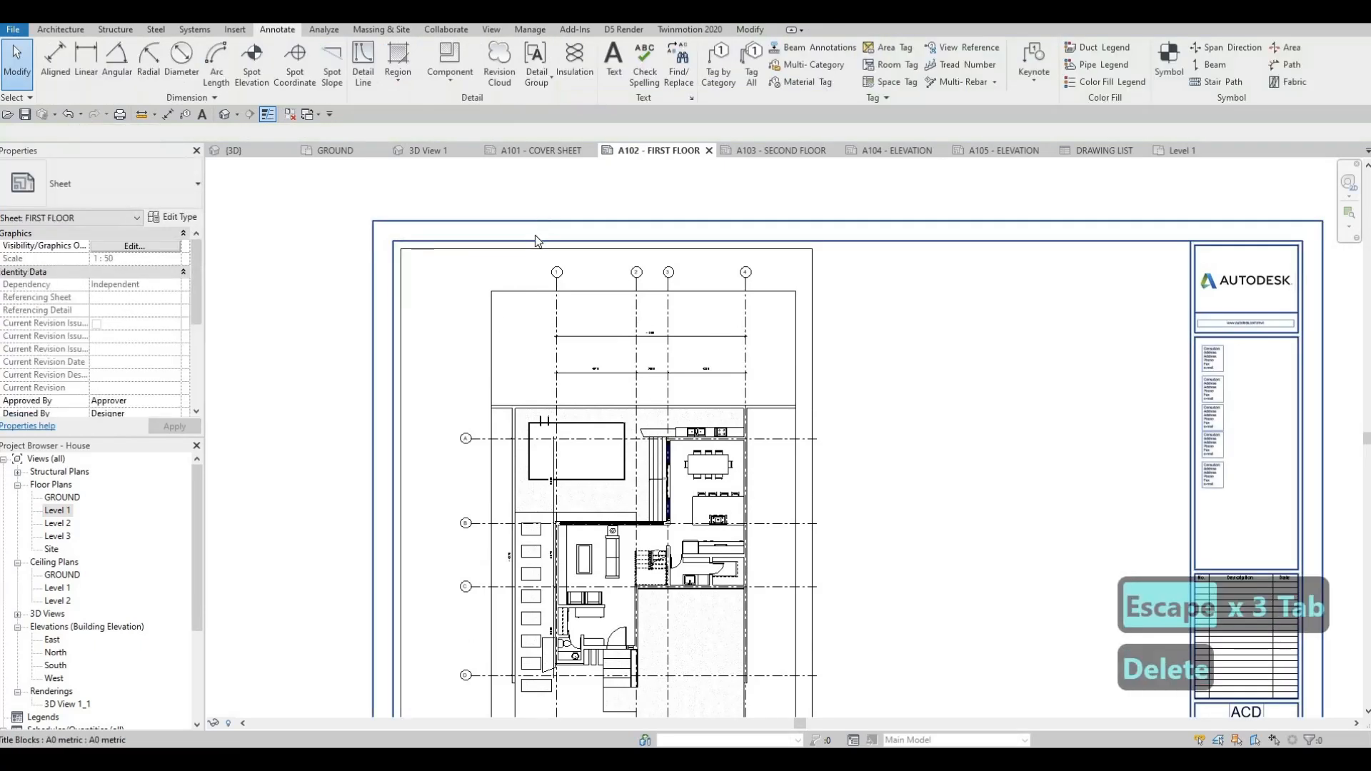
Step: Shift the Level 1 viewport left so the plan sits between the side edges of the rectangular frame
{"action": "scroll", "coordinate": [534, 234], "scroll_direction": "down", "scroll_amount": 3}
{"action": "key", "text": "Escape"}
{"action": "left_click_drag", "start_coordinate": [526, 360], "coordinate": [502, 355]}
{"action": "scroll", "coordinate": [554, 486], "scroll_direction": "up", "scroll_amount": 3}
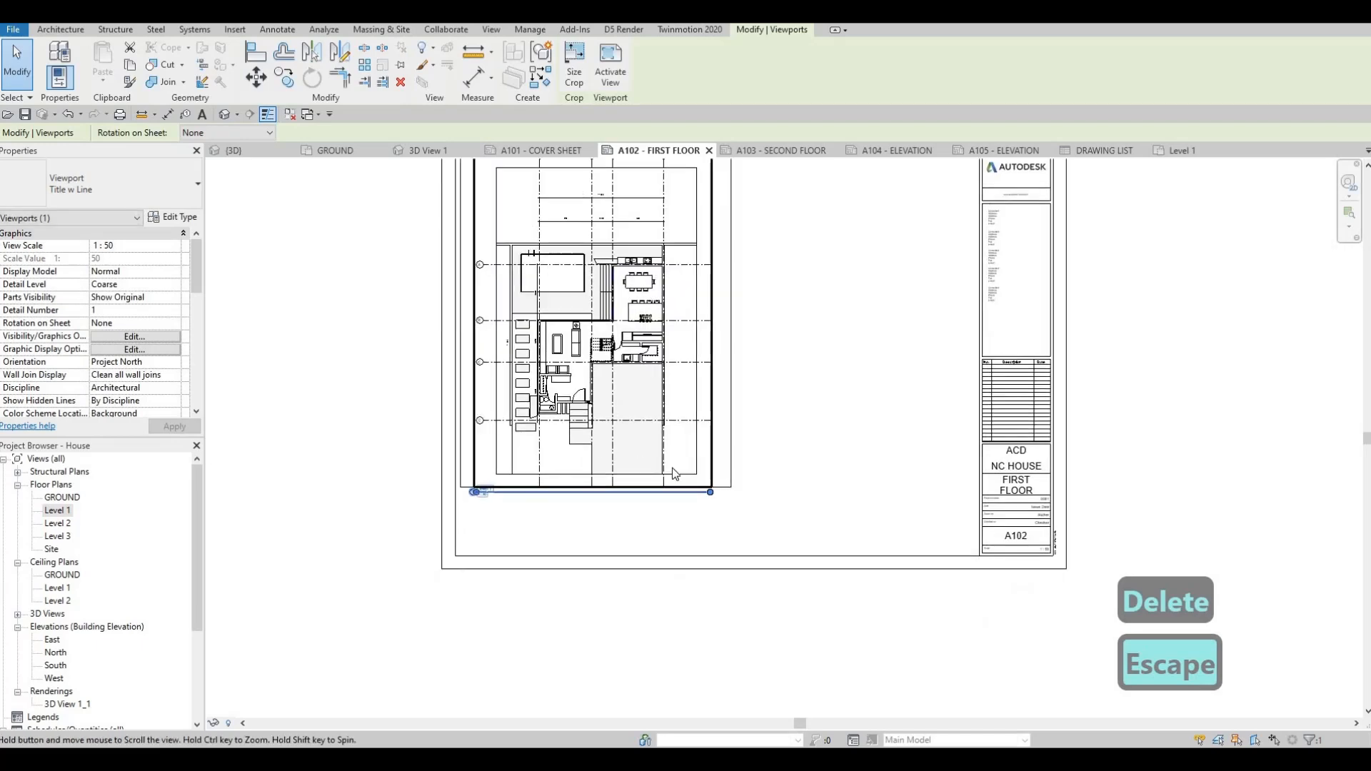
{"action": "key", "text": "Escape"}
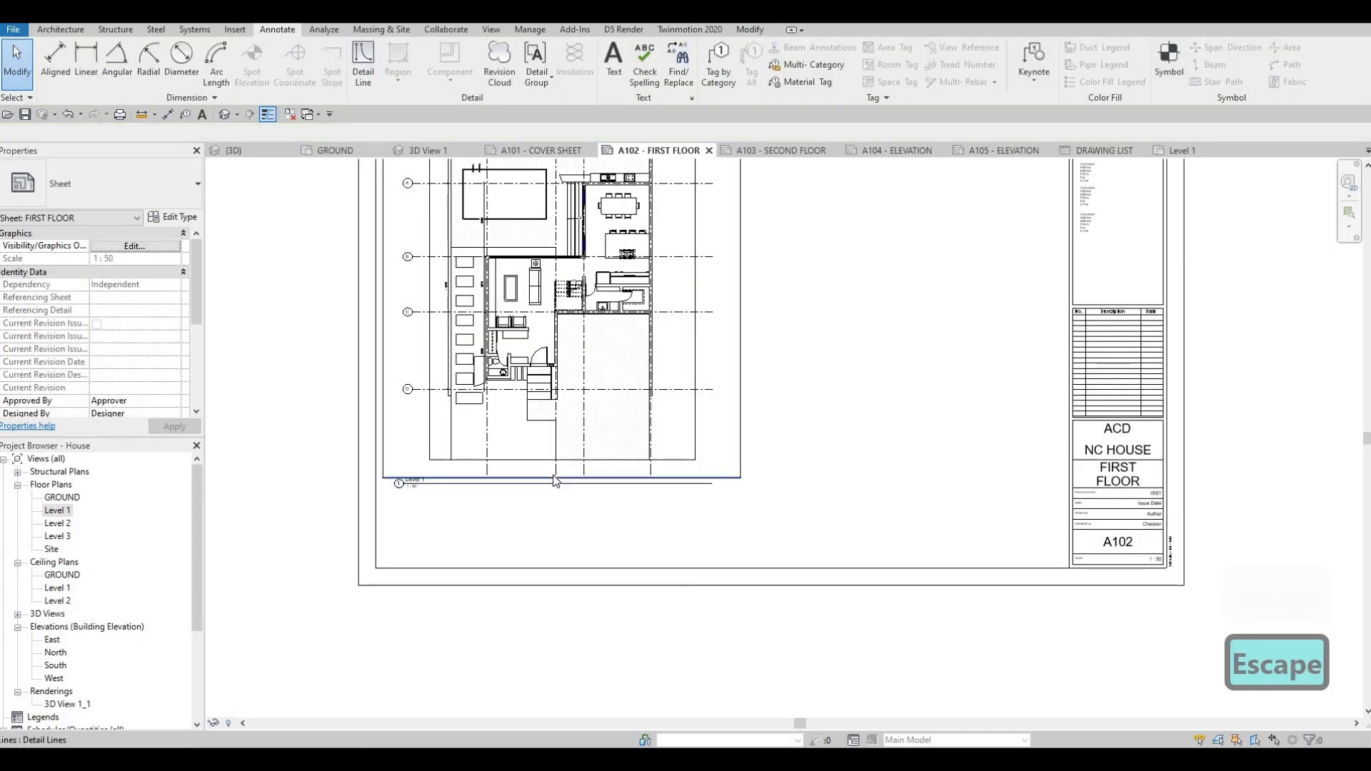
Step: Nudge the frame's bottom line down three increments, below the Level 1 view title line
{"action": "left_click", "coordinate": [537, 479]}
{"action": "key", "text": "Down"}
{"action": "key", "text": "Down"}
{"action": "key", "text": "Down"}
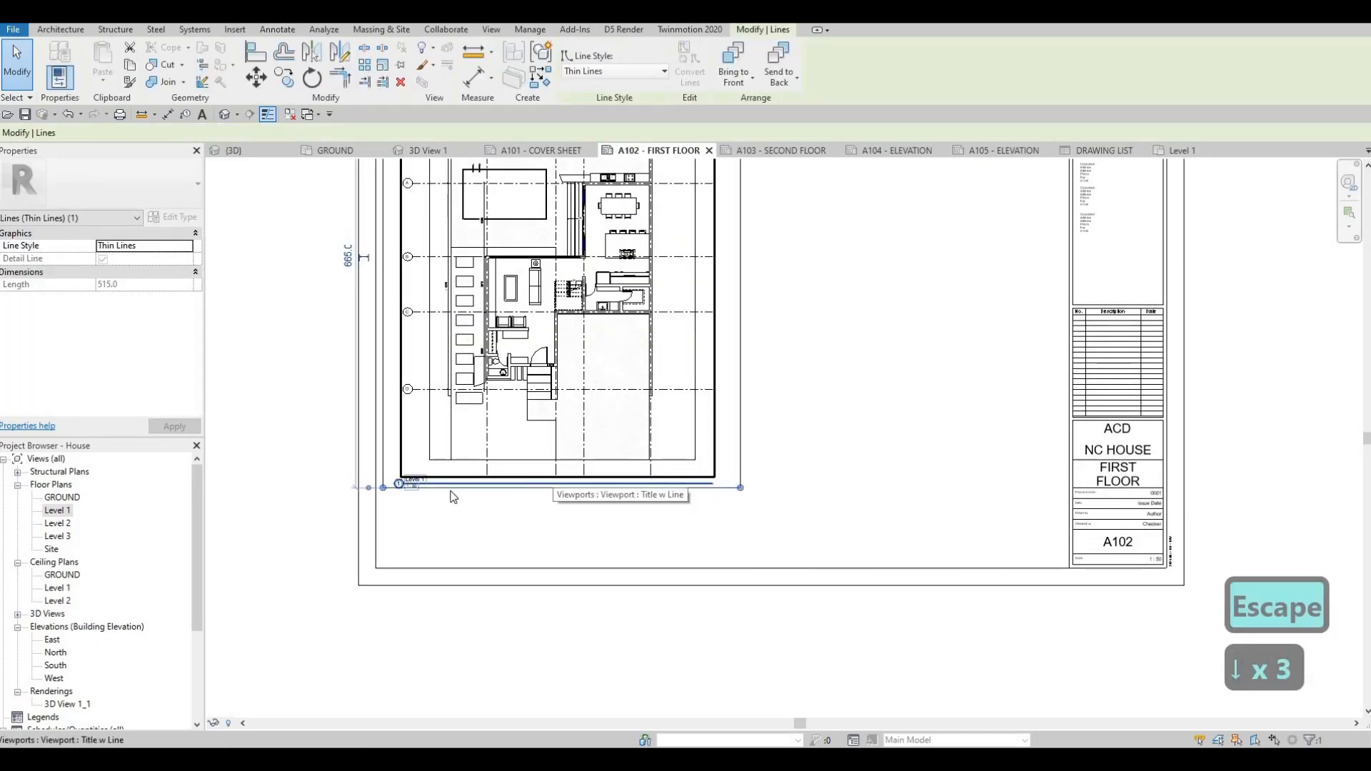
{"action": "key", "text": "Escape"}
{"action": "key", "text": "Escape"}
Step: Move the Level 1 view title just beneath the frame, aligned with its lower-left corner
{"action": "scroll", "coordinate": [404, 473], "scroll_direction": "up", "scroll_amount": 3}
{"action": "key", "text": "Escape"}
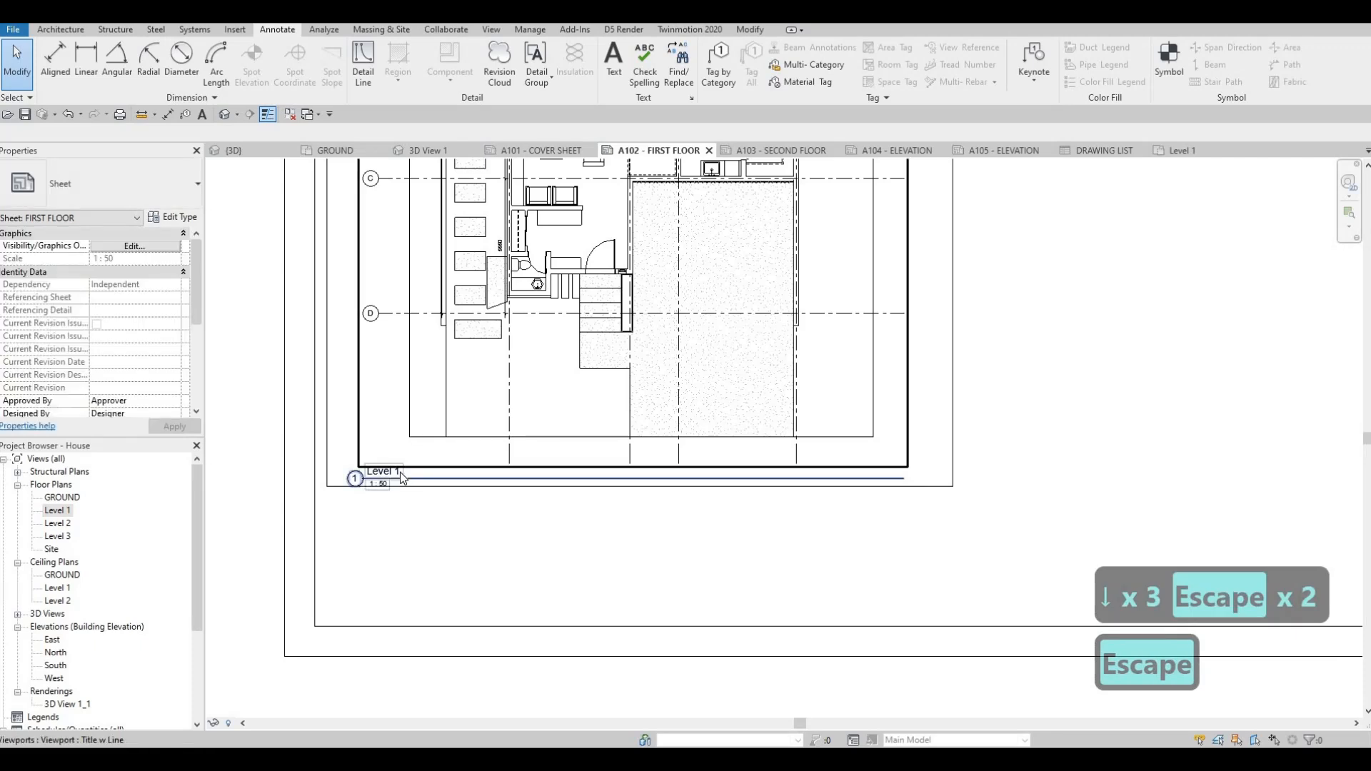
{"action": "left_click", "coordinate": [402, 478]}
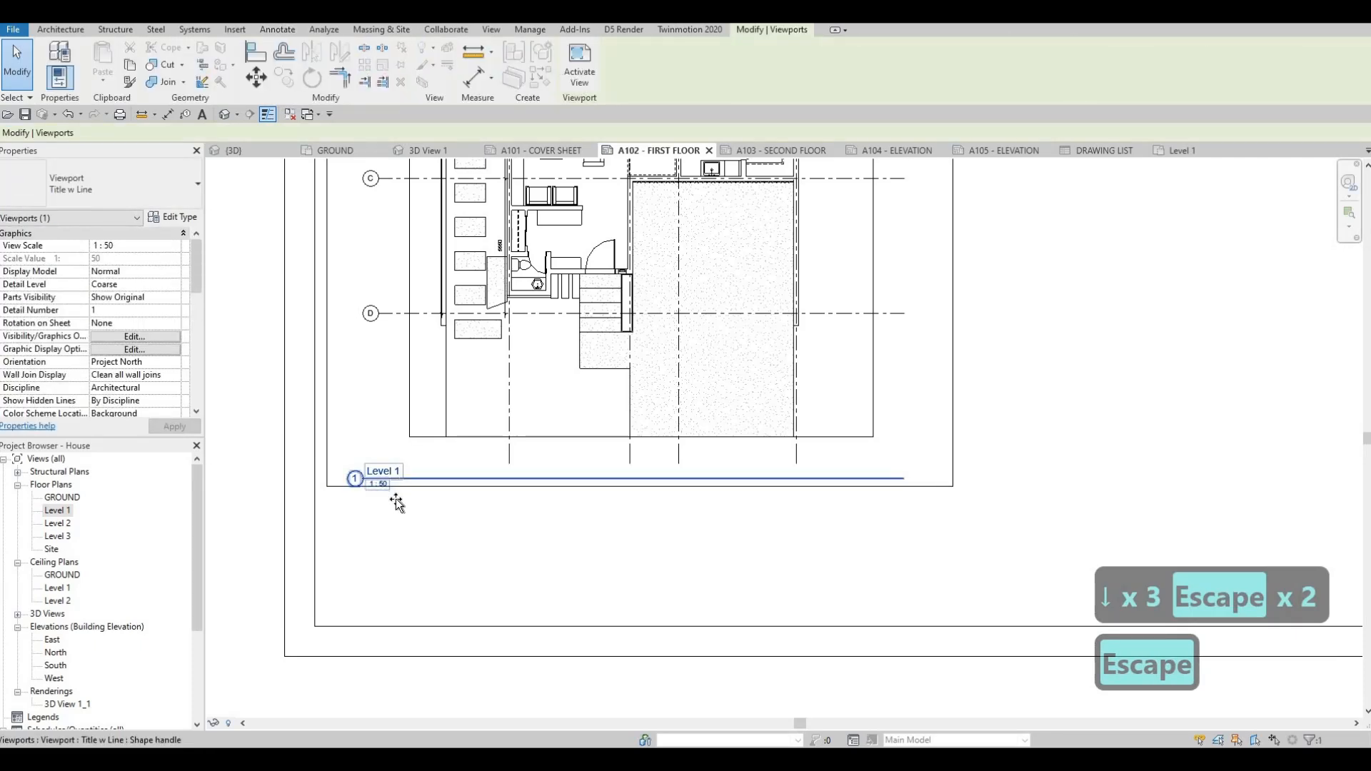
{"action": "left_click_drag", "start_coordinate": [395, 480], "coordinate": [378, 503]}
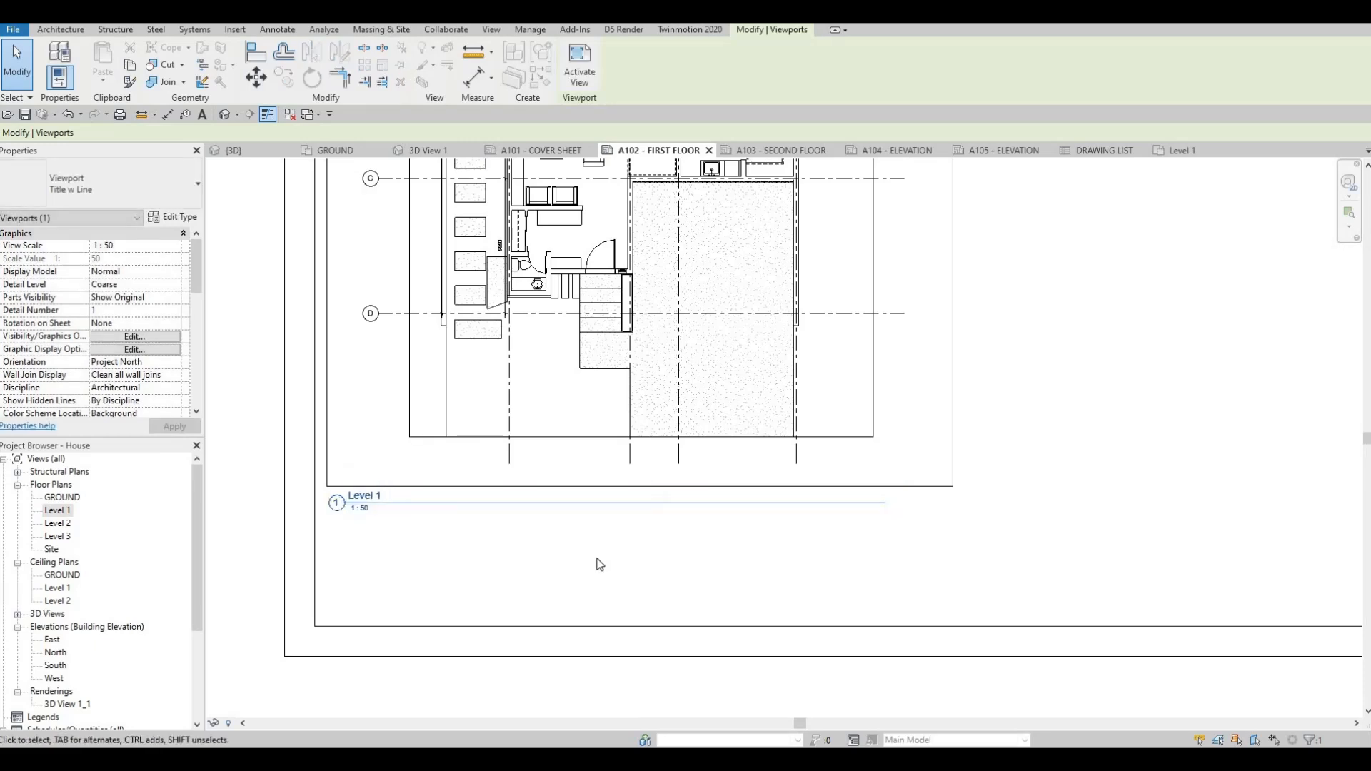
{"action": "middle_click_drag", "start_coordinate": [623, 524], "coordinate": [651, 485]}
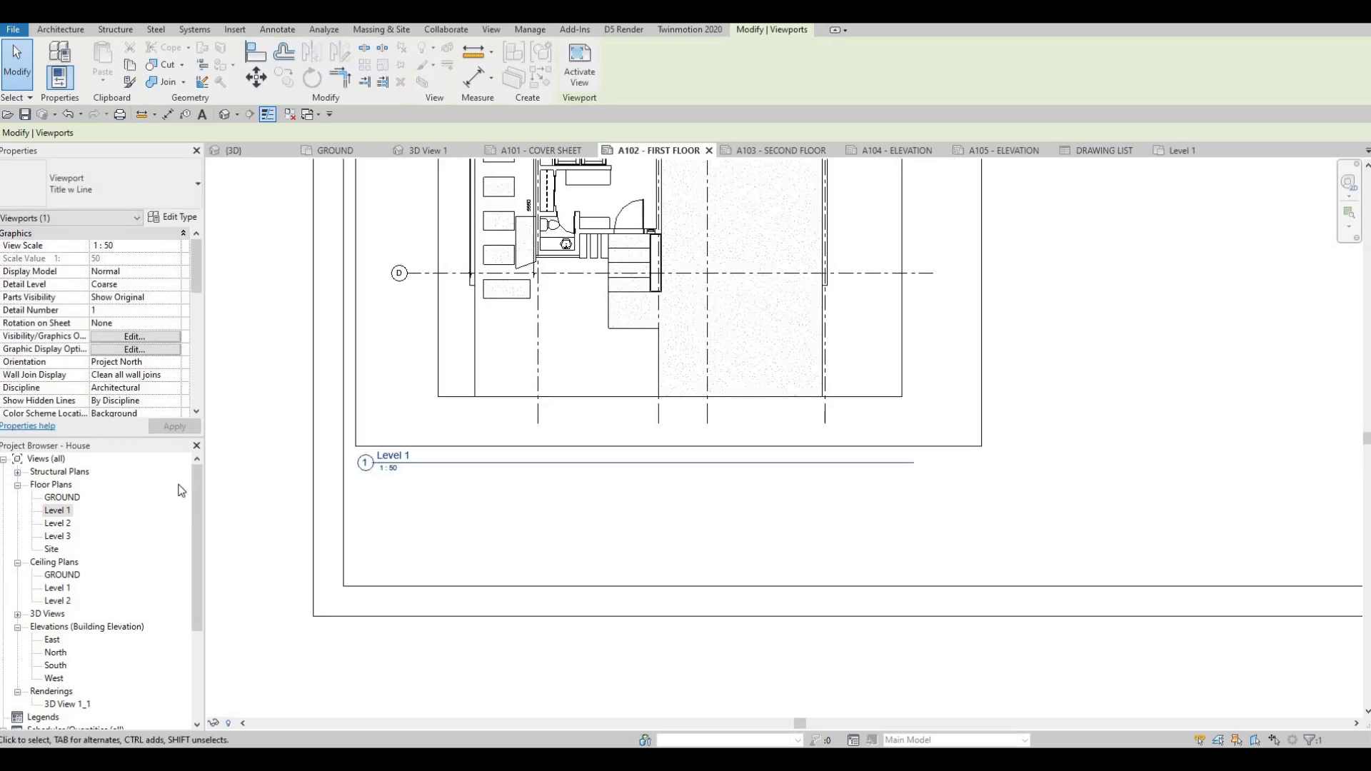
{"action": "key", "text": "Escape"}
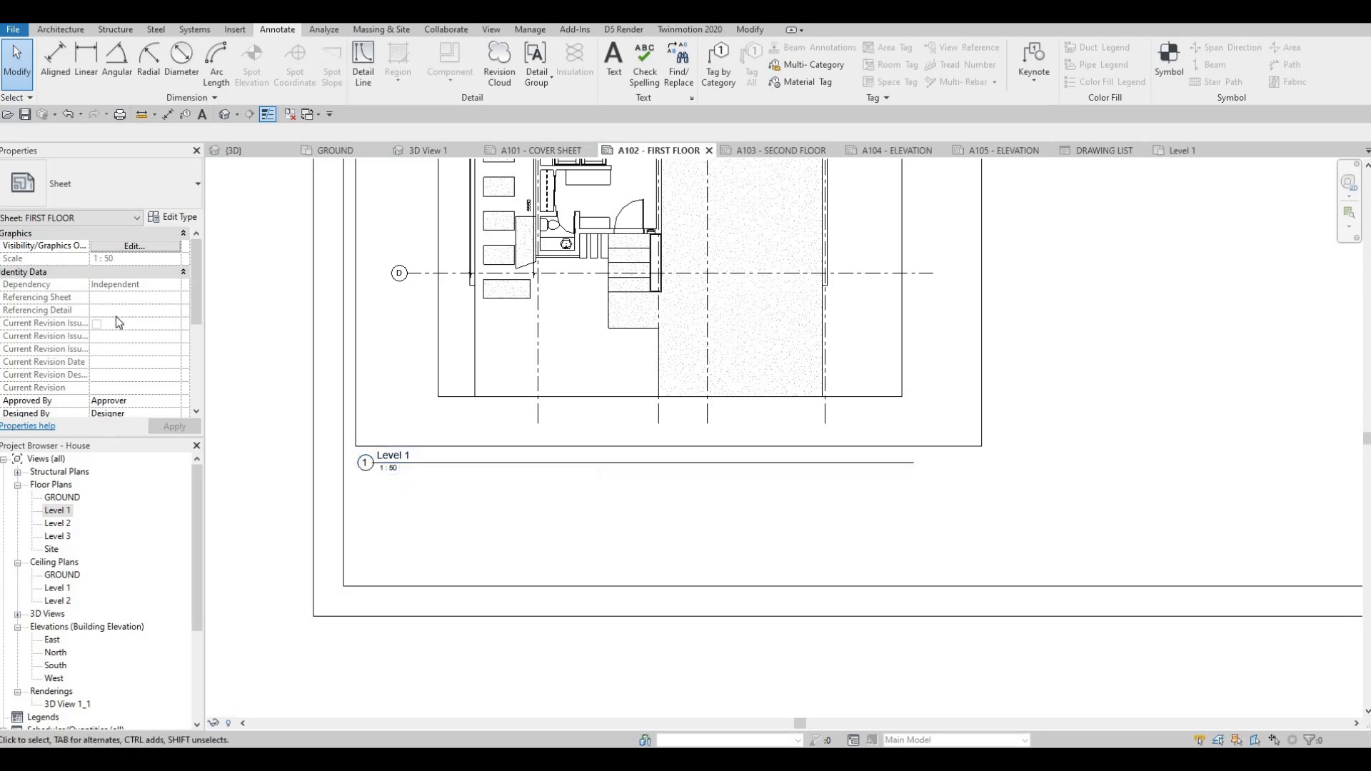
Step: Set the Title on Sheet of the Level 1 viewport to FIRST FLOOR and apply it
{"action": "scroll", "coordinate": [114, 319], "scroll_direction": "down", "scroll_amount": 2}
{"action": "scroll", "coordinate": [115, 337], "scroll_direction": "down", "scroll_amount": 3}
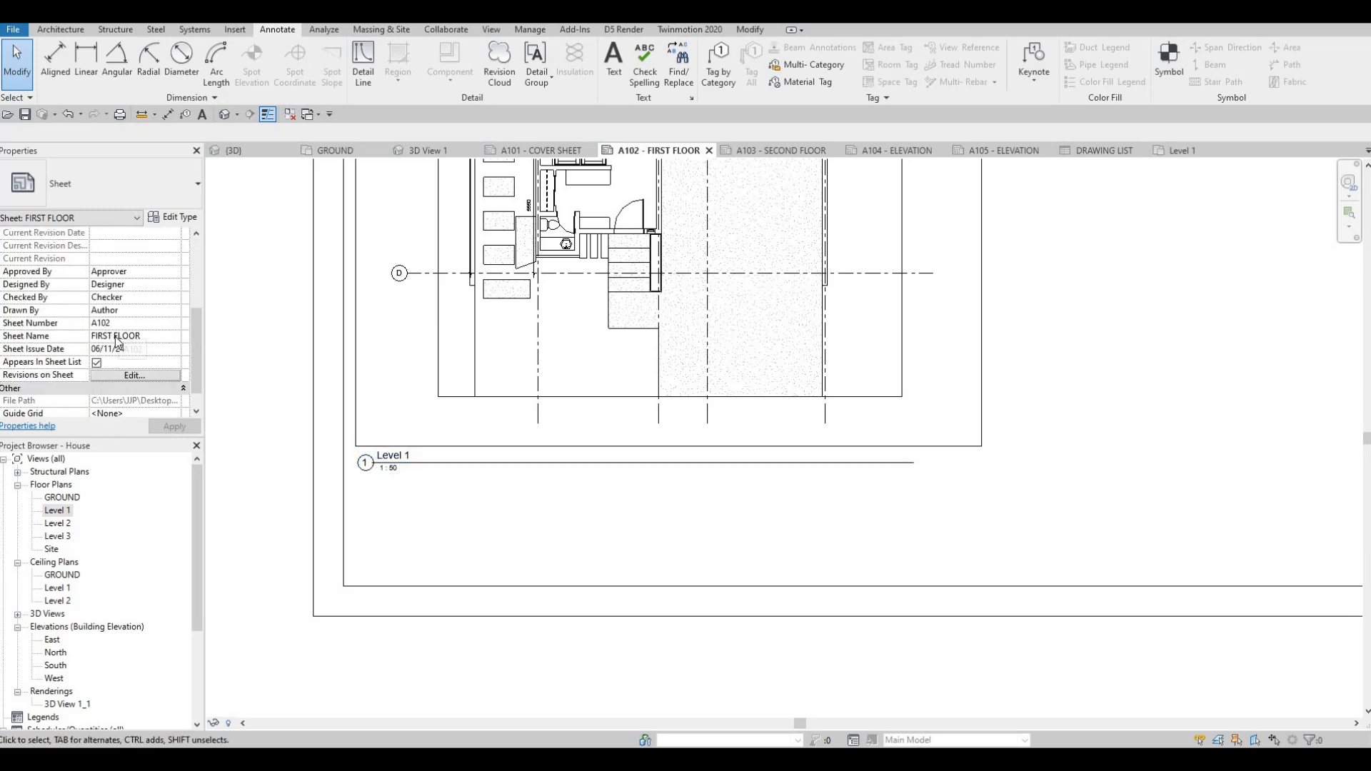
{"action": "scroll", "coordinate": [121, 345], "scroll_direction": "down", "scroll_amount": 1}
{"action": "key", "text": "Escape"}
{"action": "key", "text": "Escape"}
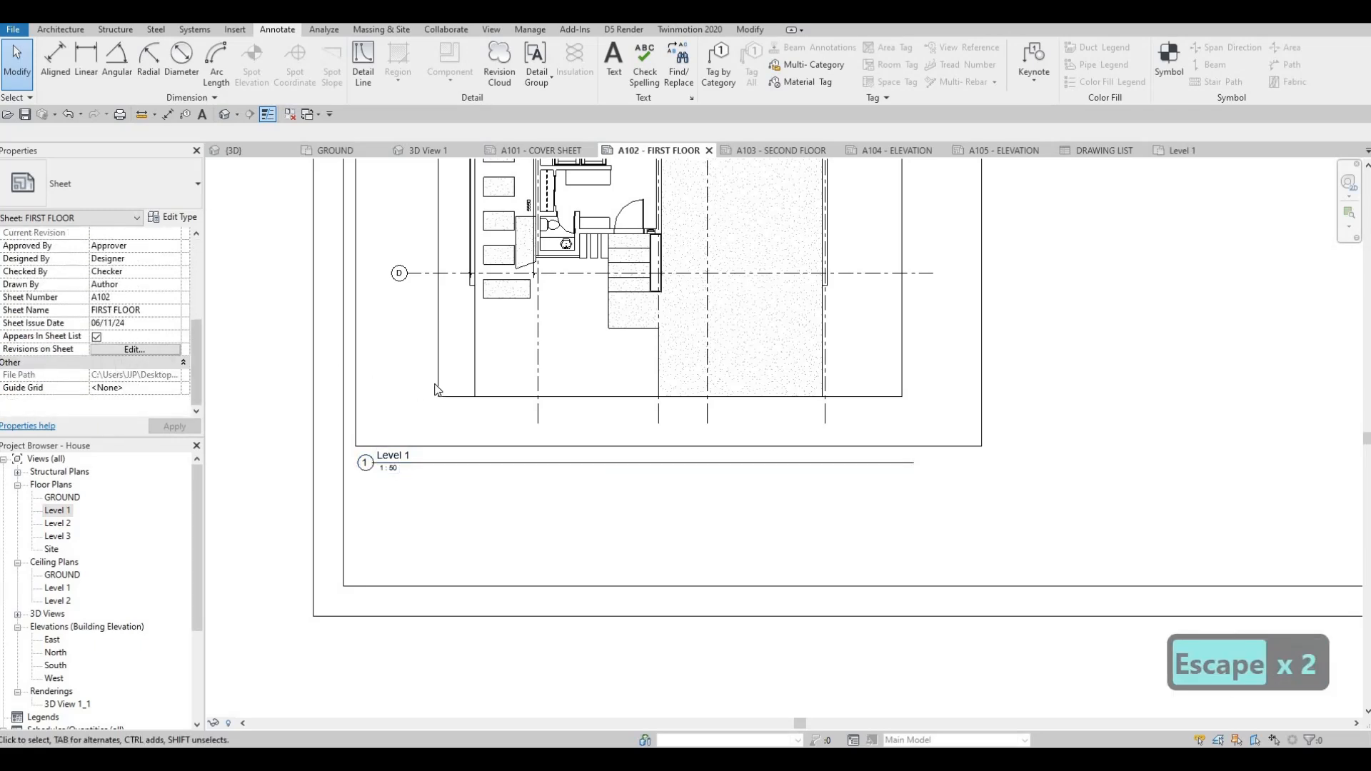
{"action": "left_click", "coordinate": [437, 390]}
{"action": "scroll", "coordinate": [98, 337], "scroll_direction": "down", "scroll_amount": 5}
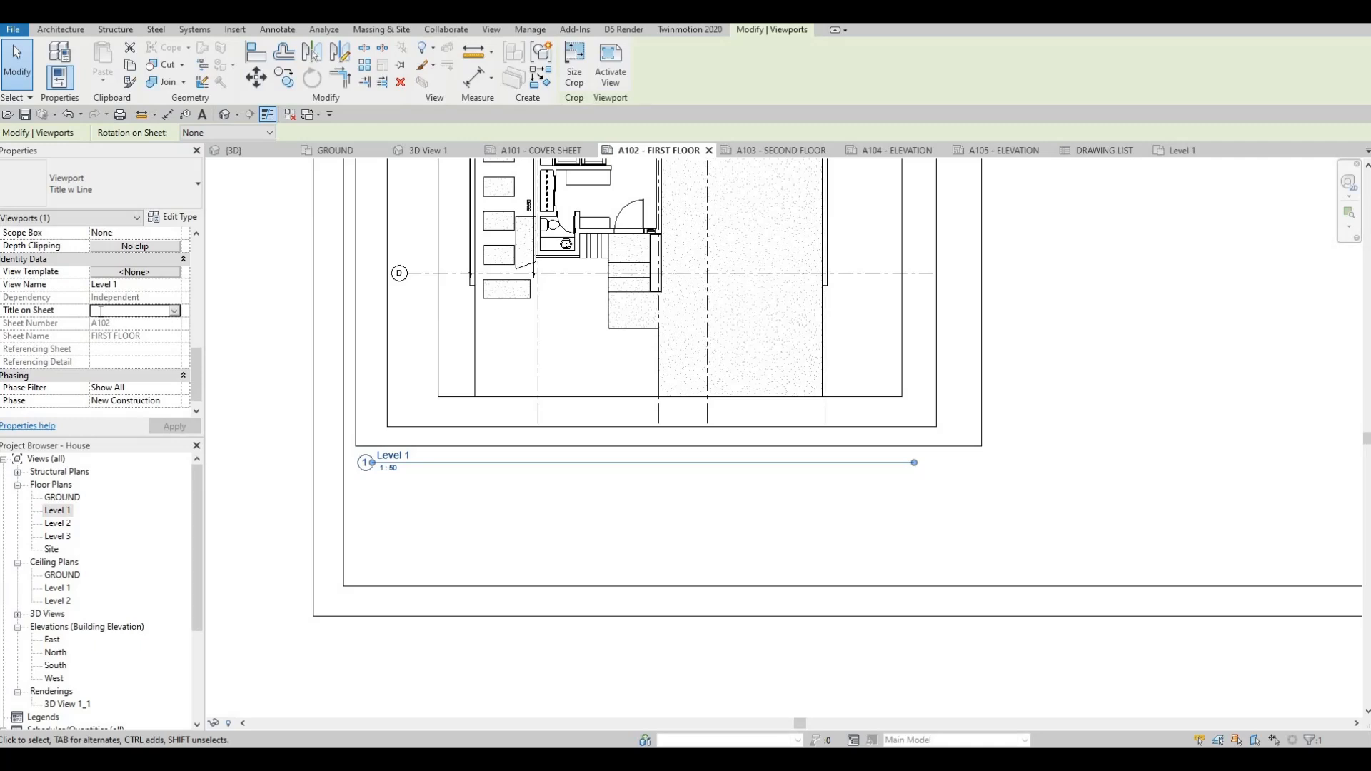
{"action": "type", "text": "FIRST"}
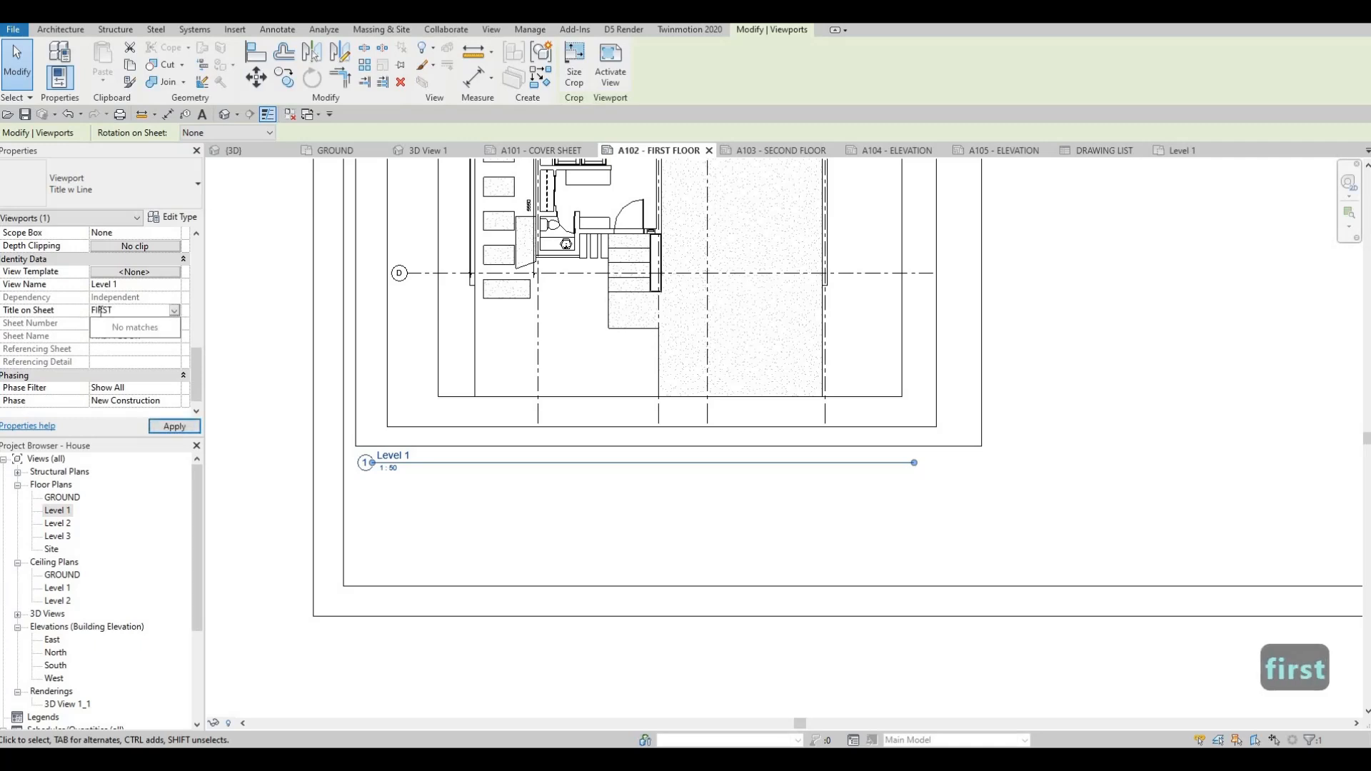
{"action": "type", "text": " FLOOR"}
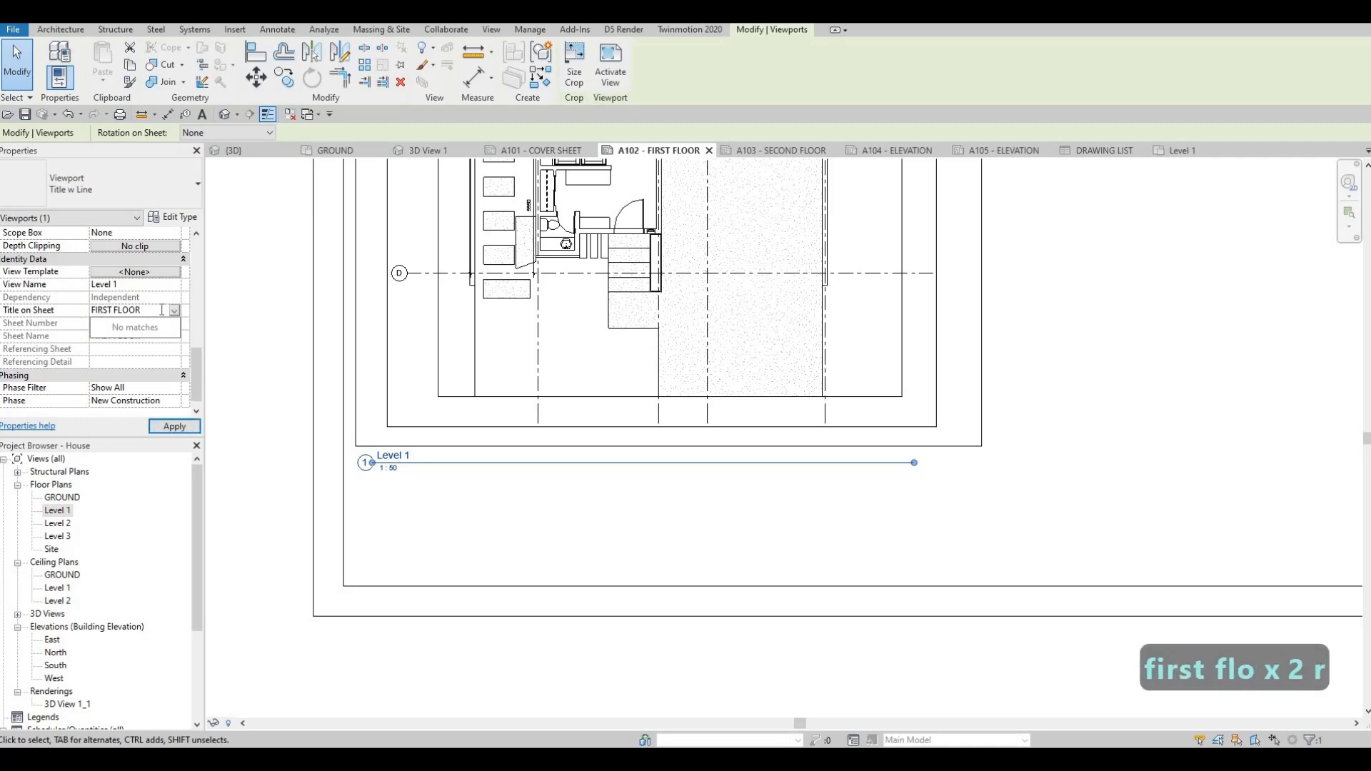
{"action": "left_click", "coordinate": [187, 432]}
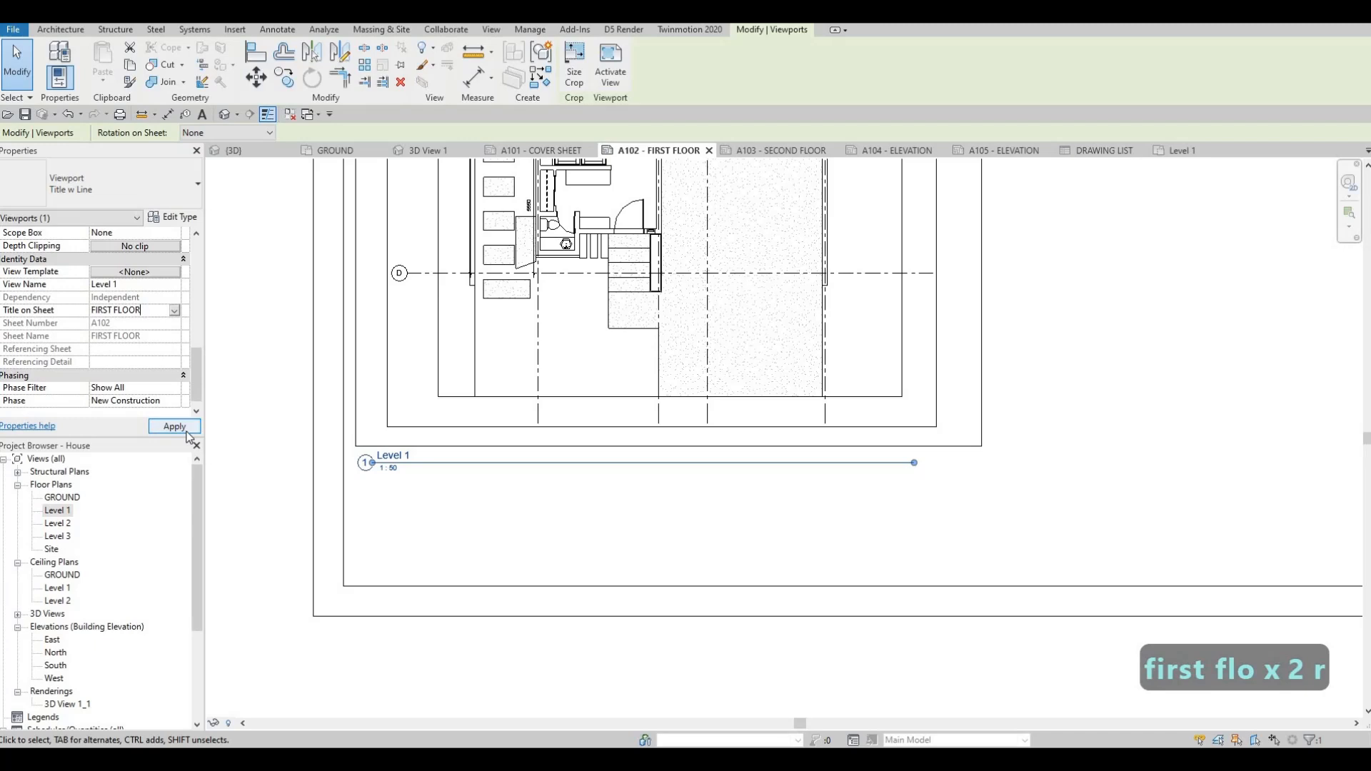
{"action": "left_click", "coordinate": [175, 427]}
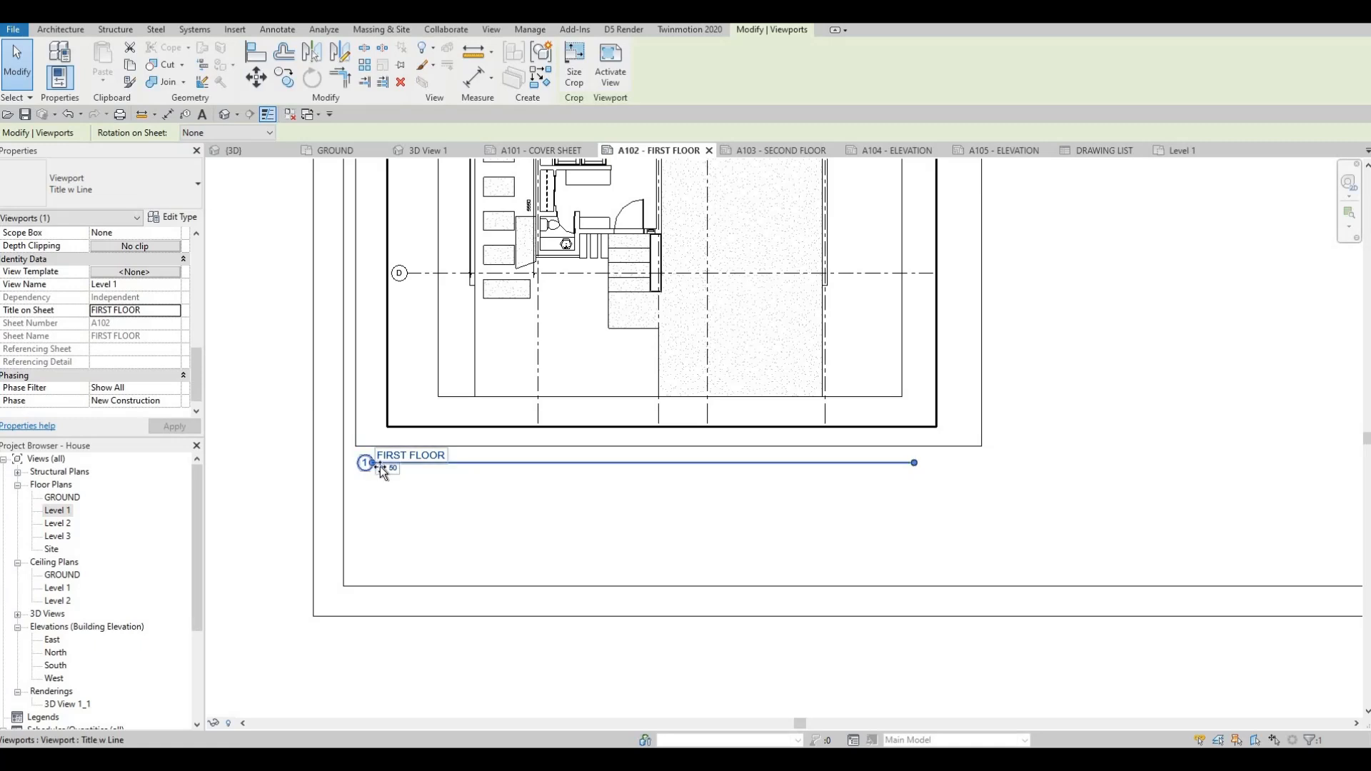
Step: Shorten the FIRST FLOOR view title line so it ends just past the title text
{"action": "left_click_drag", "start_coordinate": [440, 463], "coordinate": [447, 463]}
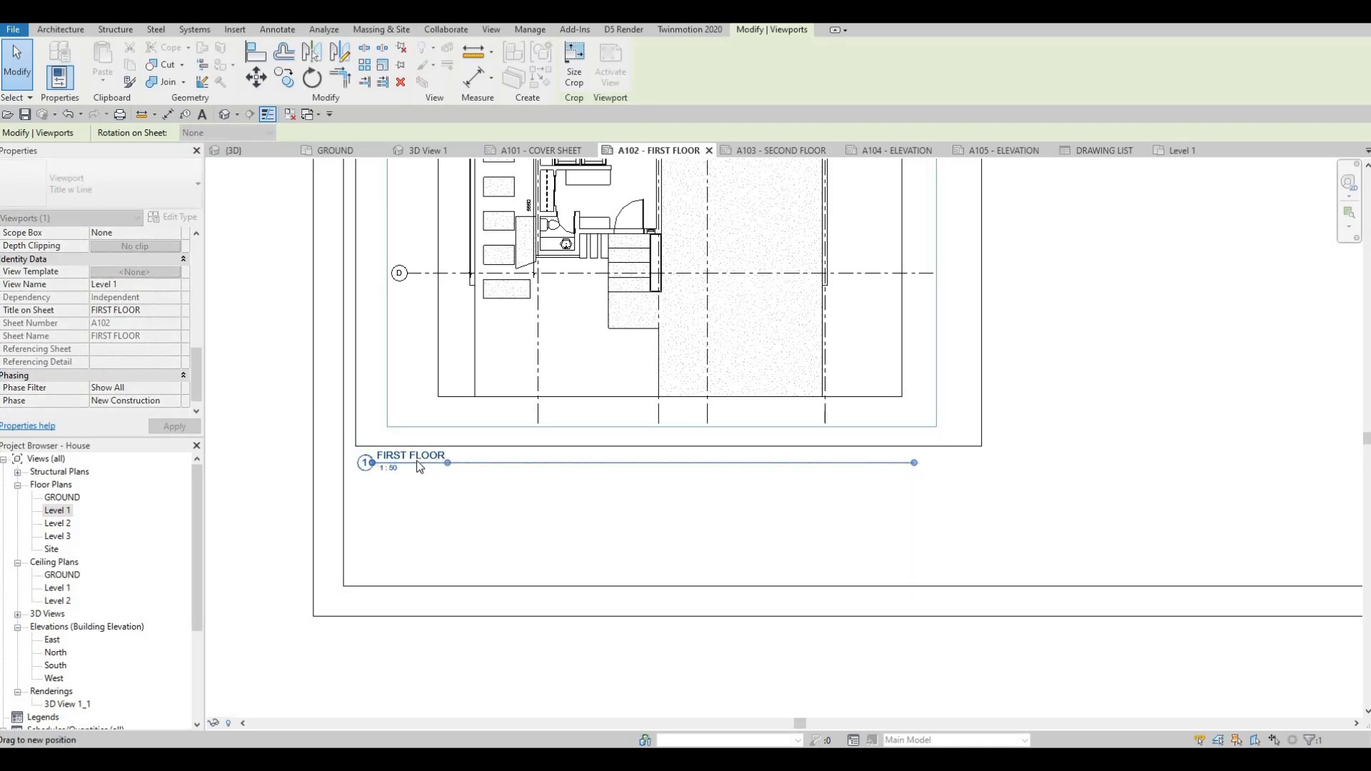
{"action": "key", "text": "Escape"}
{"action": "middle_click_drag", "start_coordinate": [509, 466], "coordinate": [486, 486]}
{"action": "key", "text": "Escape"}
Step: Copy the whole rectangular detail-line frame from sheet A102 and paste it near the upper-left corner of sheet A103 - SECOND FLOOR
{"action": "scroll", "coordinate": [486, 486], "scroll_direction": "down", "scroll_amount": 1}
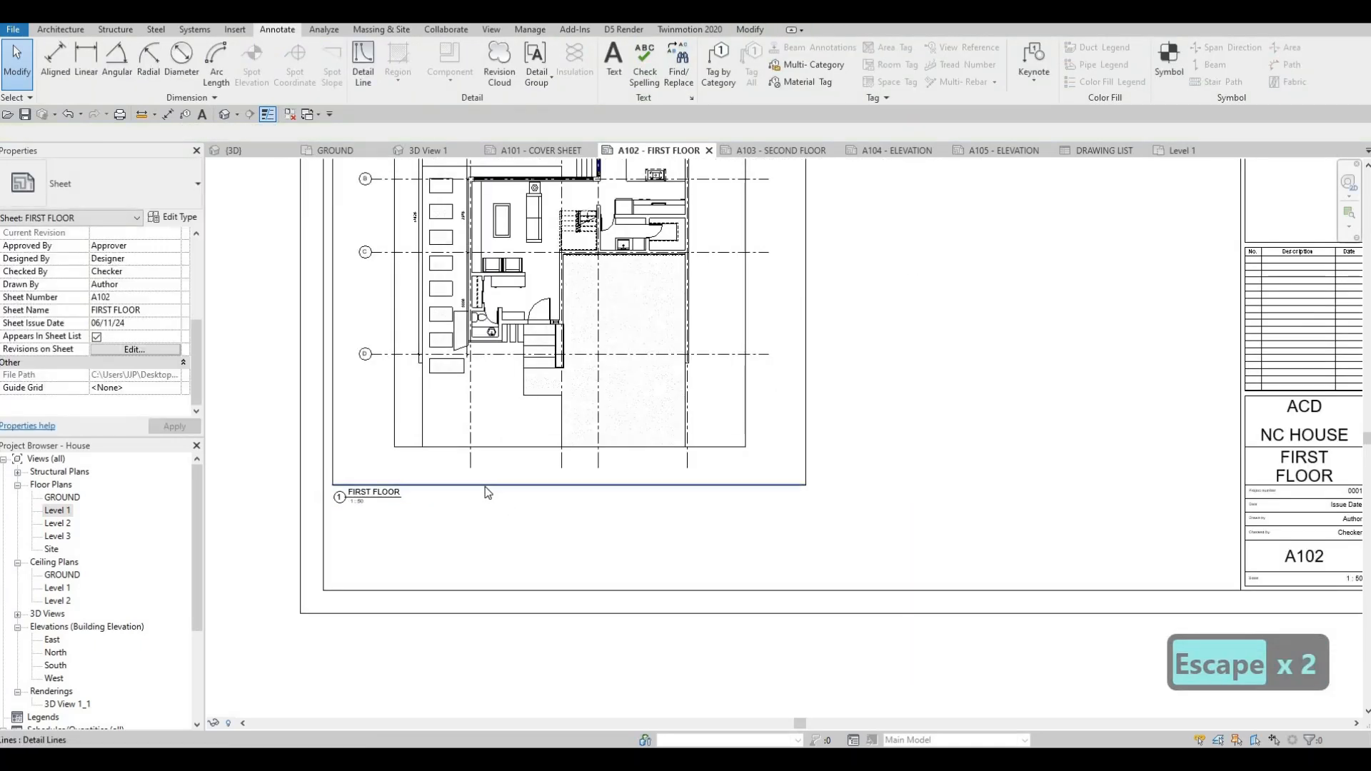
{"action": "key", "text": "Tab"}
{"action": "left_click", "coordinate": [485, 486]}
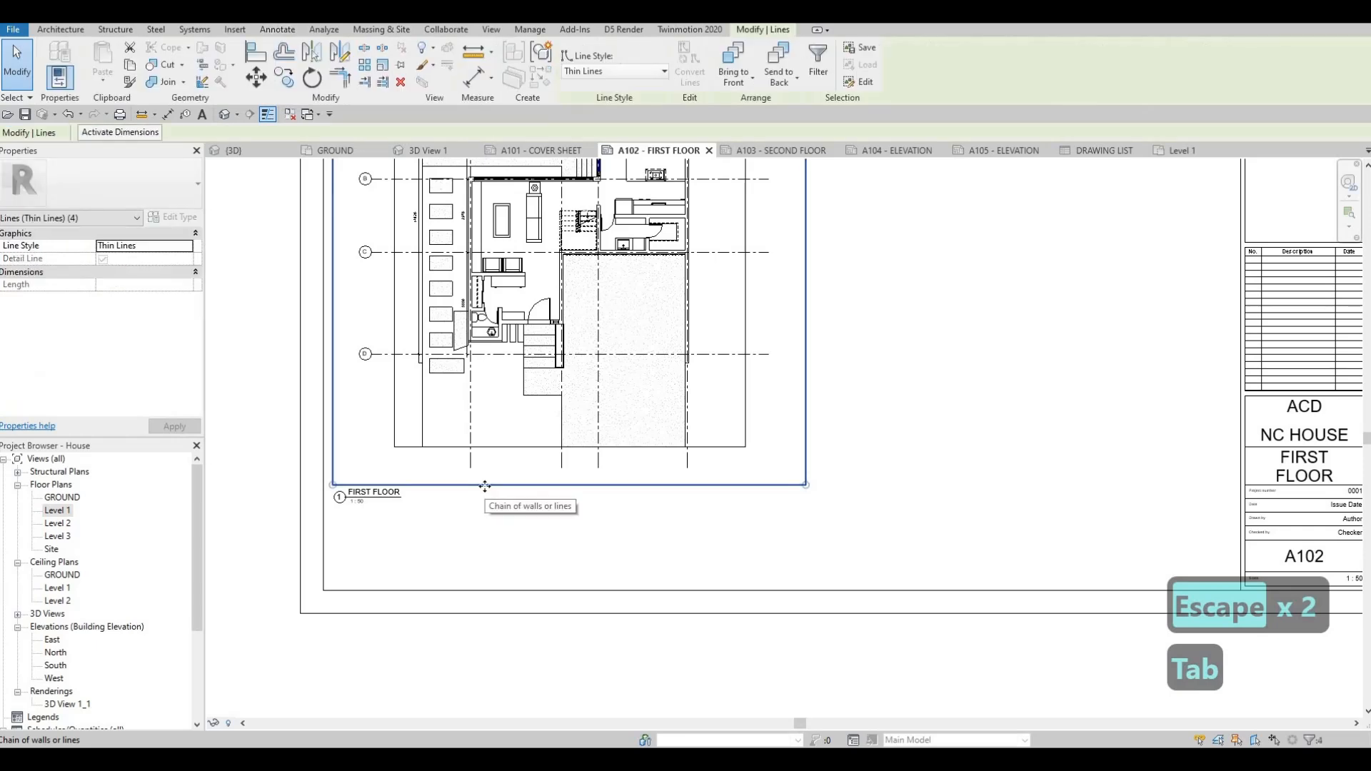
{"action": "key", "text": "ctrl+c"}
{"action": "scroll", "coordinate": [72, 656], "scroll_direction": "down", "scroll_amount": 4}
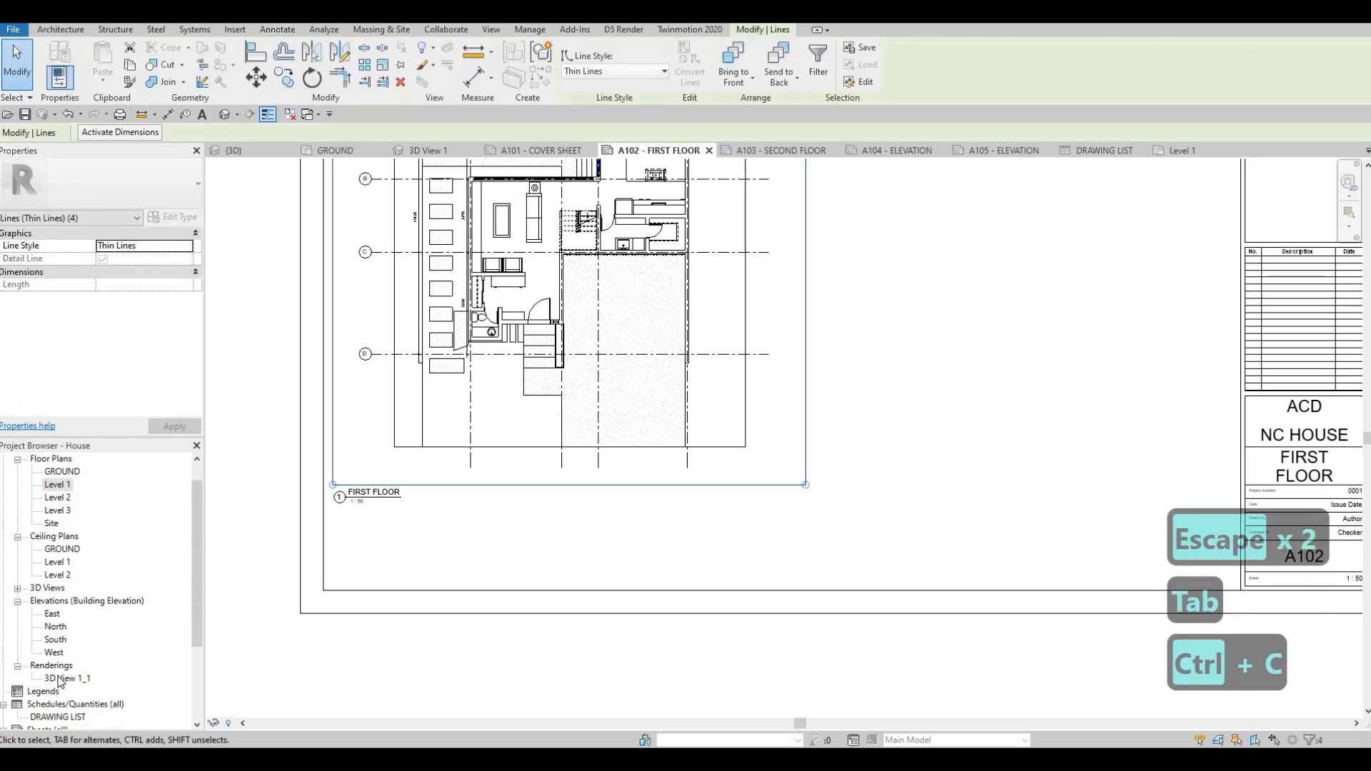
{"action": "double_click", "coordinate": [71, 653]}
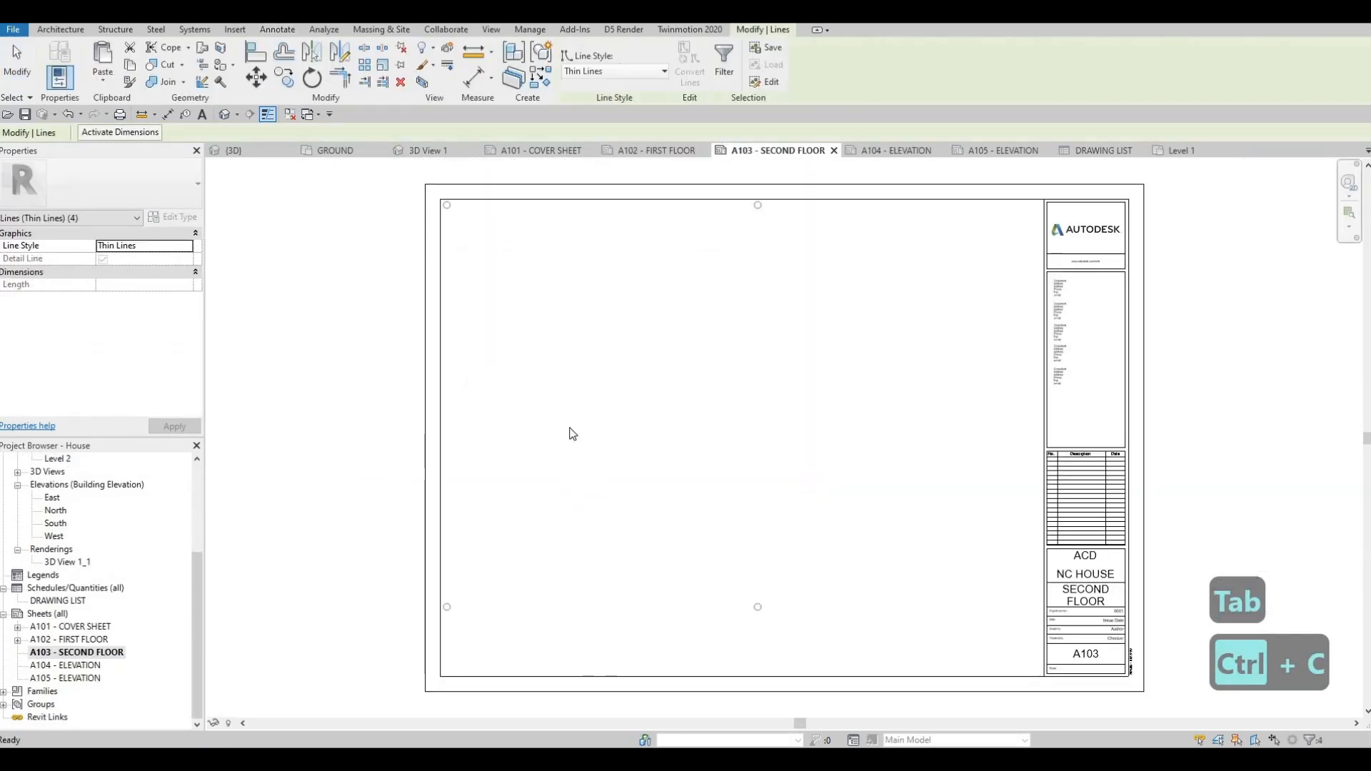
{"action": "key", "text": "ctrl+v"}
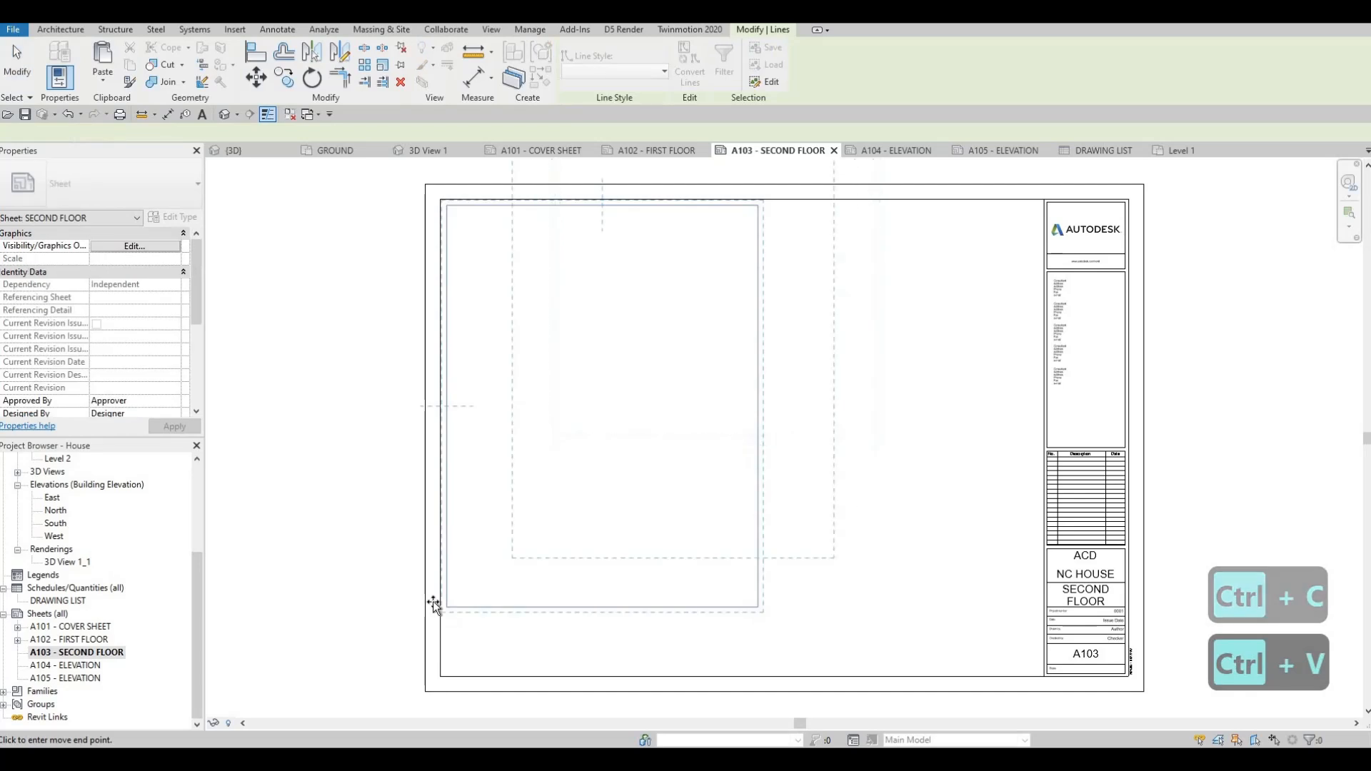
{"action": "scroll", "coordinate": [443, 602], "scroll_direction": "up", "scroll_amount": 4}
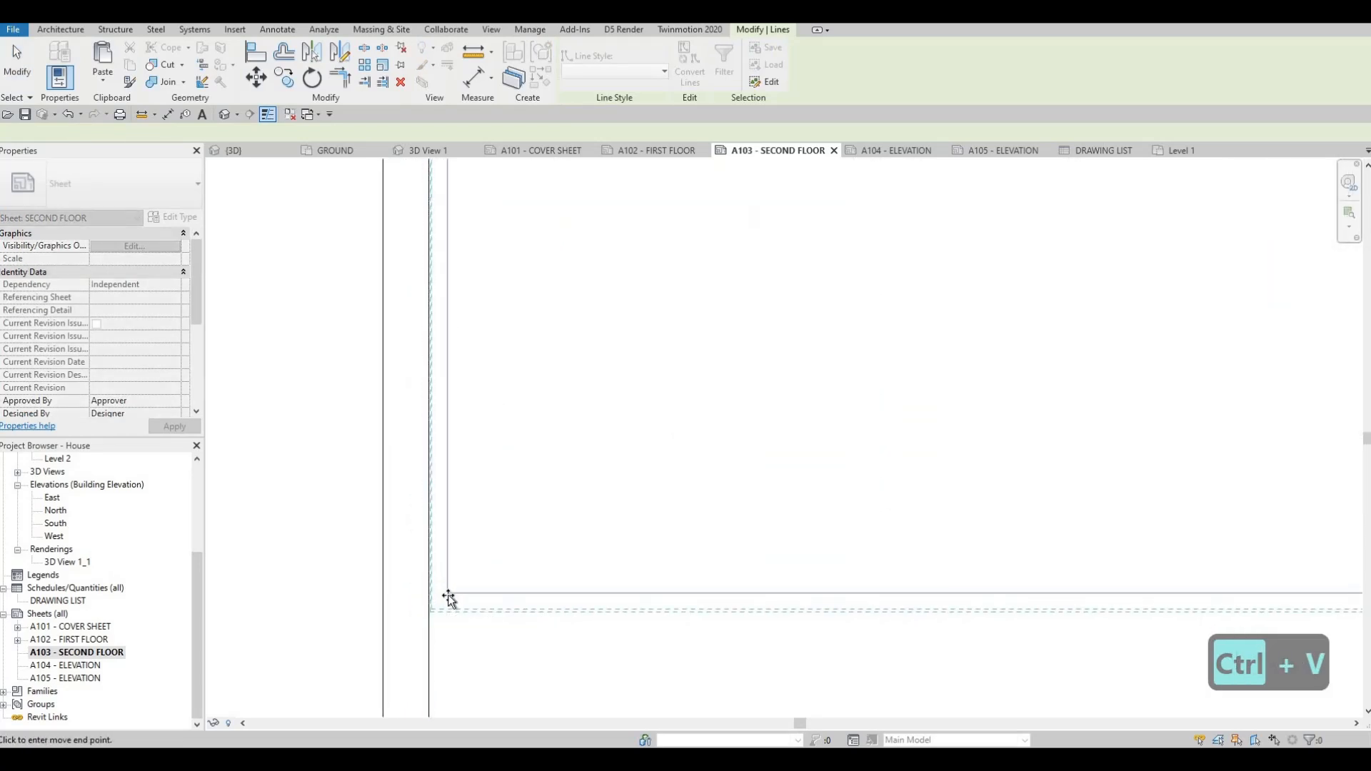
{"action": "left_click", "coordinate": [478, 568]}
{"action": "key", "text": "Escape"}
{"action": "key", "text": "Escape"}
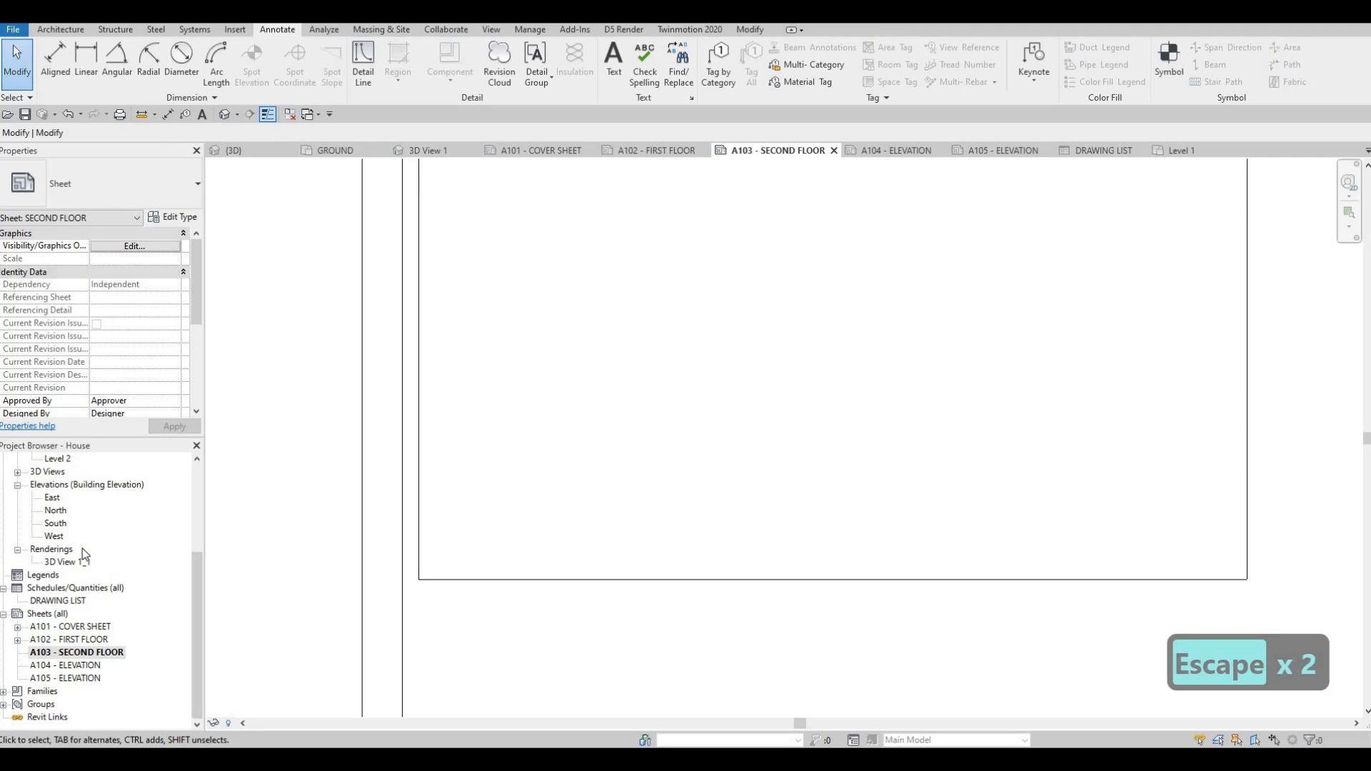
Step: Open the Level 2 floor plan and enable Crop View, Crop Region Visible and Annotation Crop
{"action": "scroll", "coordinate": [71, 542], "scroll_direction": "up", "scroll_amount": 4}
{"action": "double_click", "coordinate": [56, 524]}
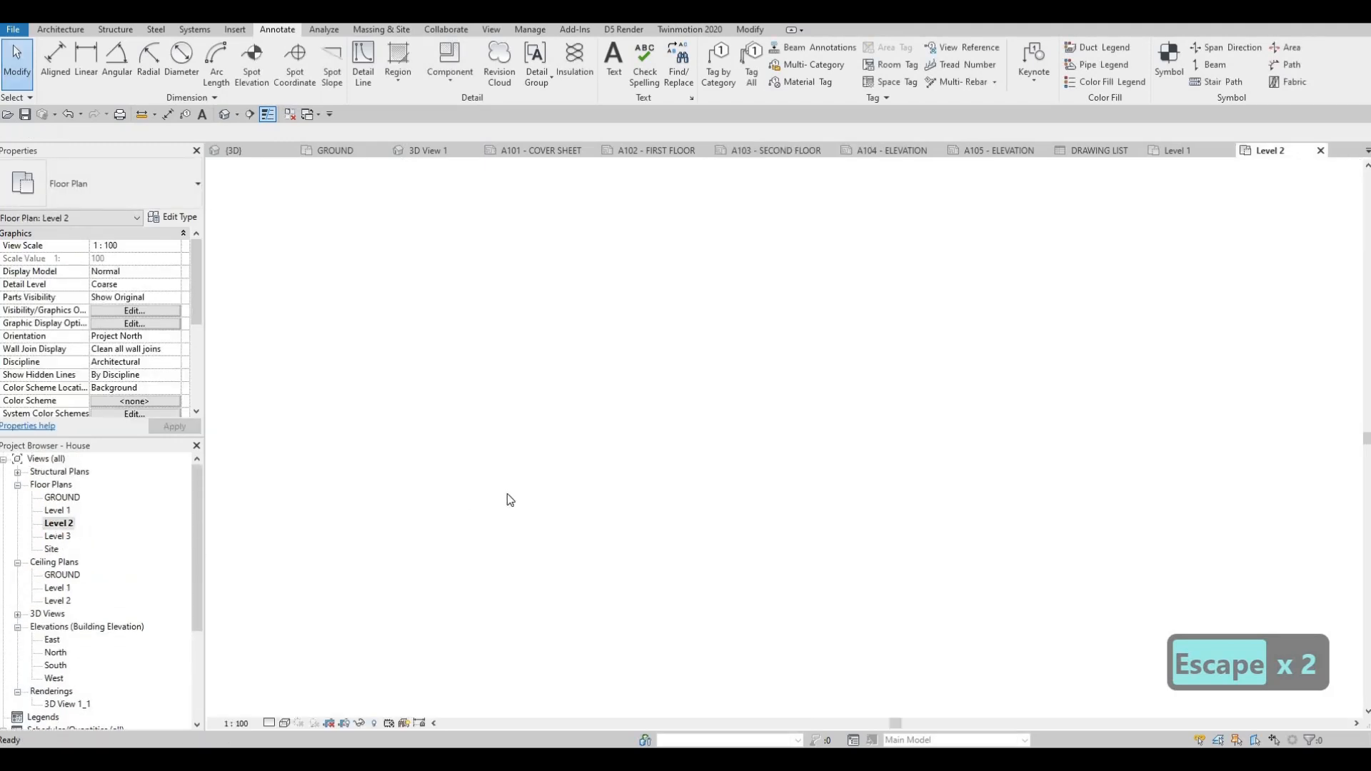
{"action": "scroll", "coordinate": [348, 434], "scroll_direction": "down", "scroll_amount": 2}
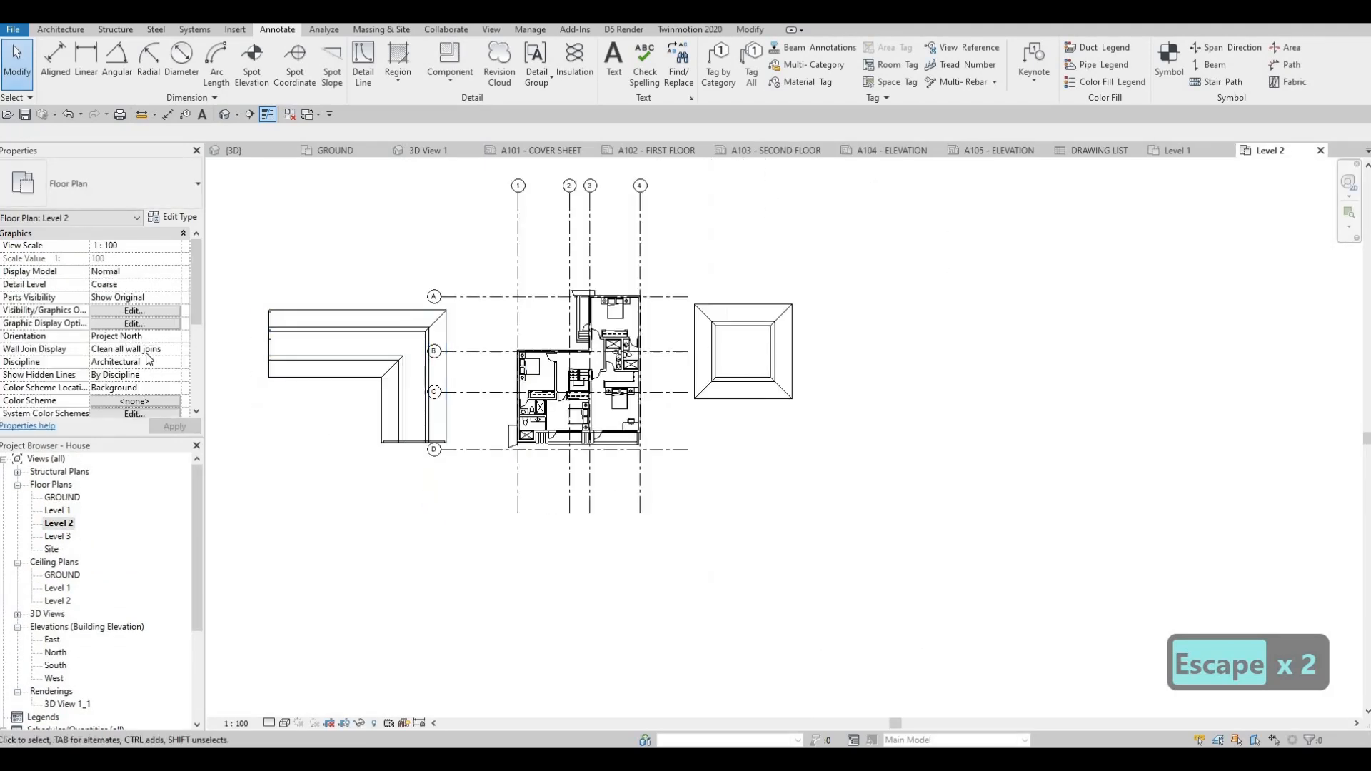
{"action": "scroll", "coordinate": [127, 339], "scroll_direction": "down", "scroll_amount": 3}
{"action": "scroll", "coordinate": [127, 340], "scroll_direction": "down", "scroll_amount": 3}
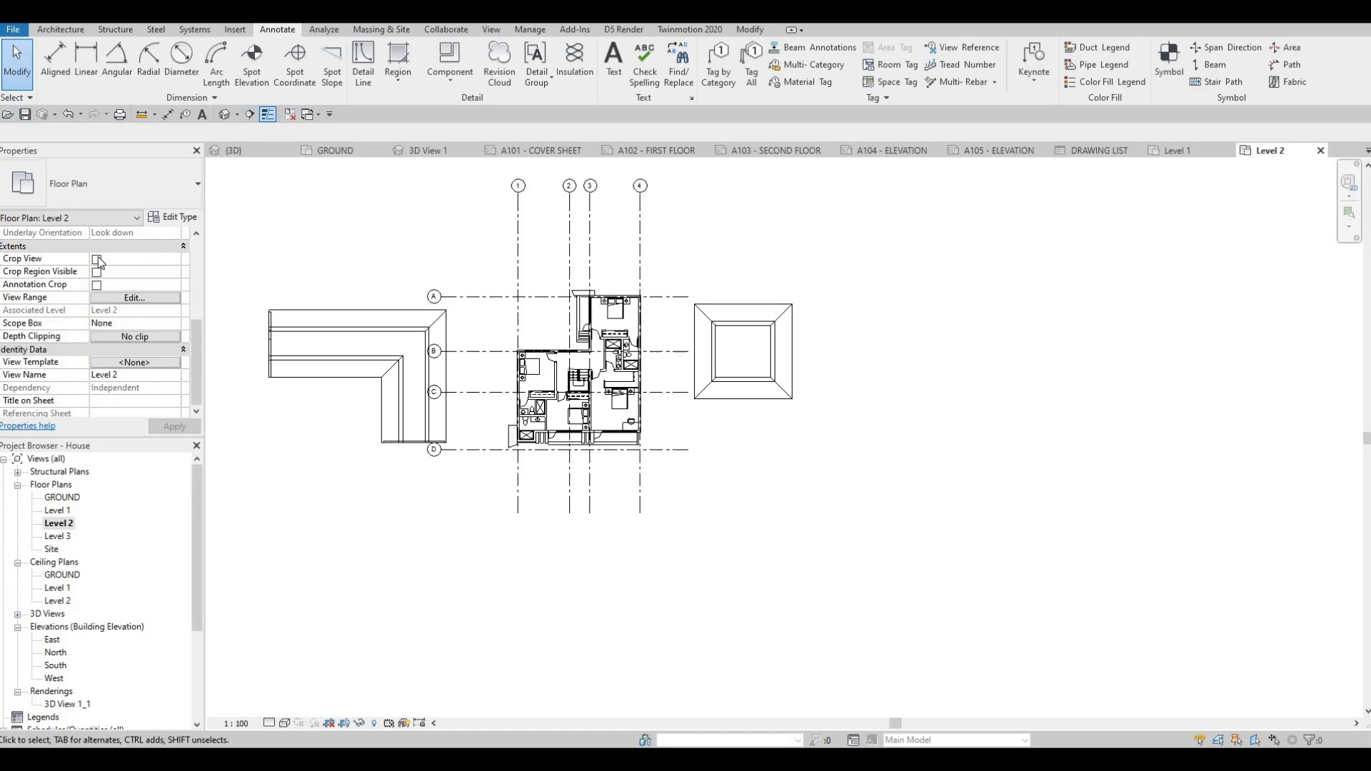
{"action": "left_click", "coordinate": [97, 272]}
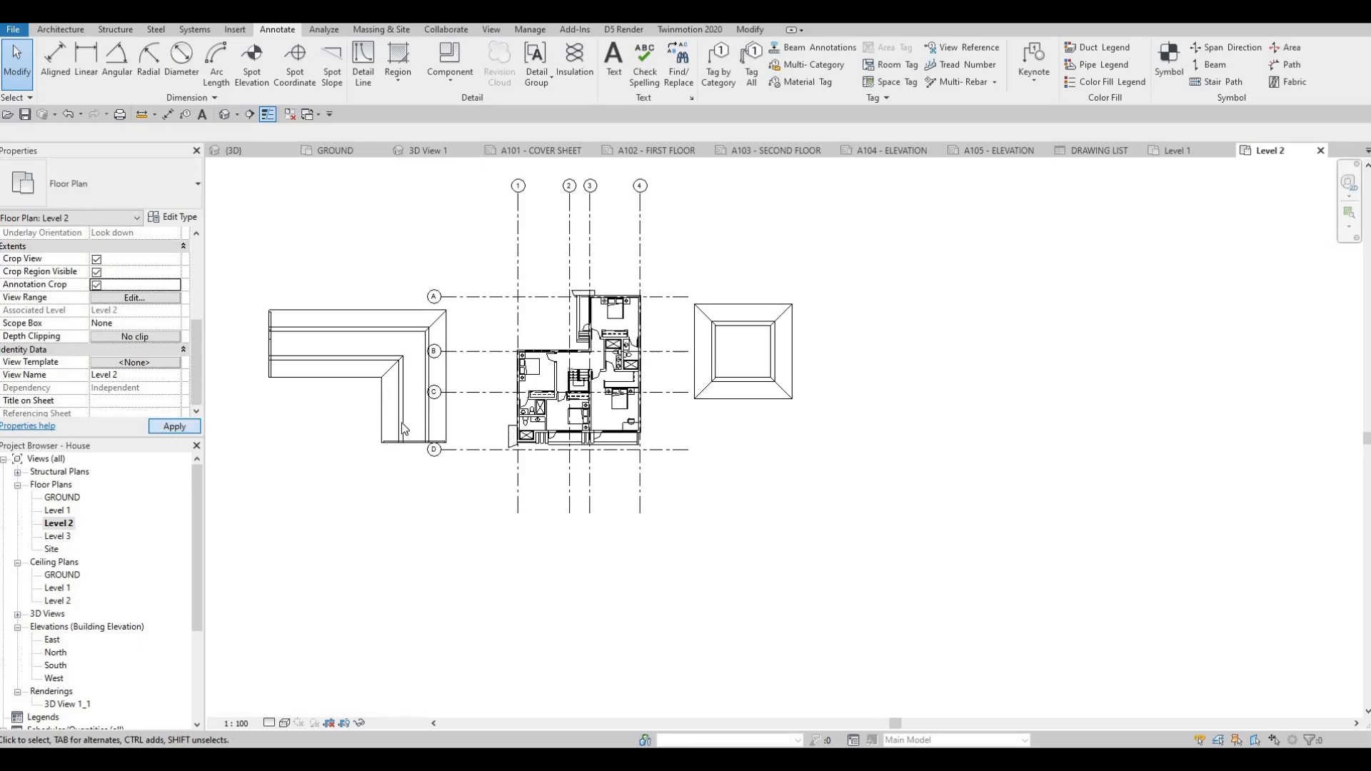
Step: Tighten all four sides of the Level 2 crop region around the house and its grids, excluding the neighbouring roofs
{"action": "middle_click_drag", "start_coordinate": [402, 422], "coordinate": [423, 455]}
{"action": "scroll", "coordinate": [423, 455], "scroll_direction": "down", "scroll_amount": 1}
{"action": "left_click", "coordinate": [281, 401]}
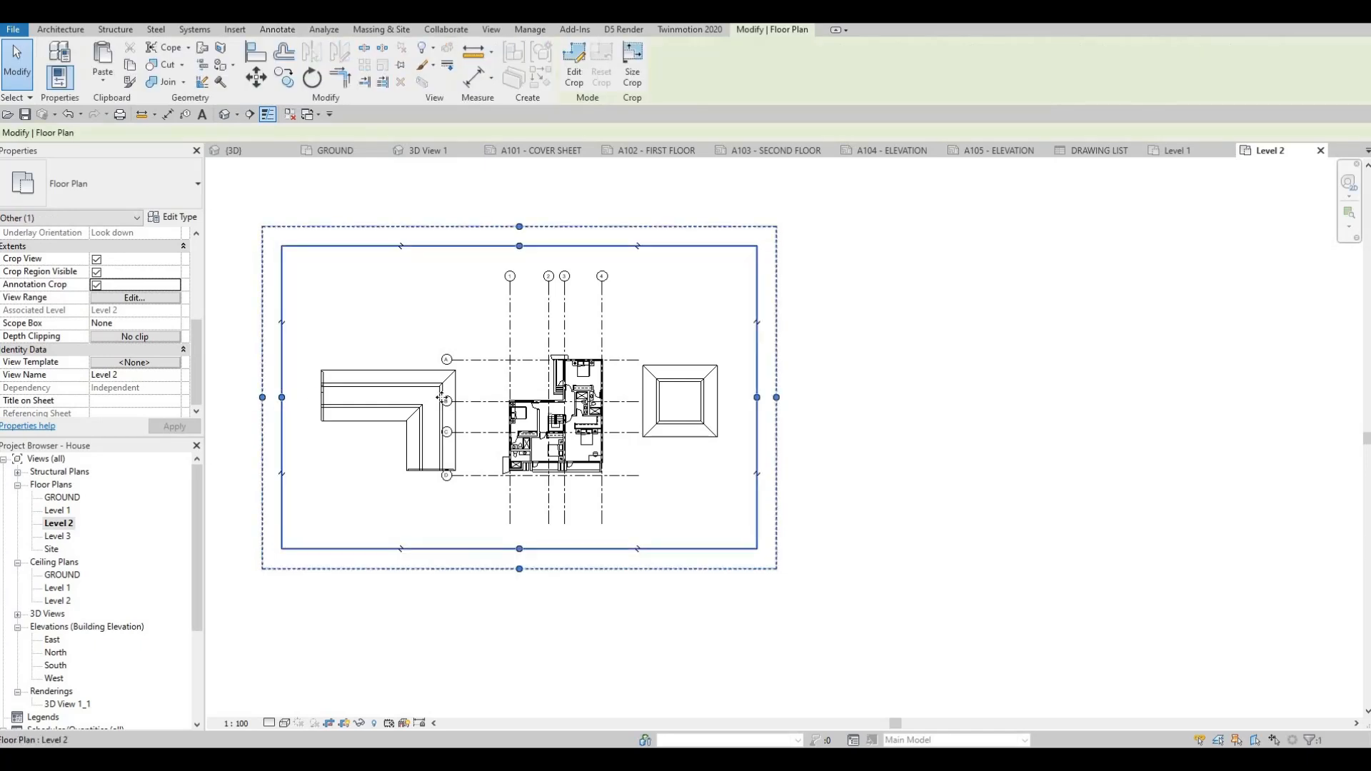
{"action": "left_click_drag", "start_coordinate": [441, 397], "coordinate": [464, 397]}
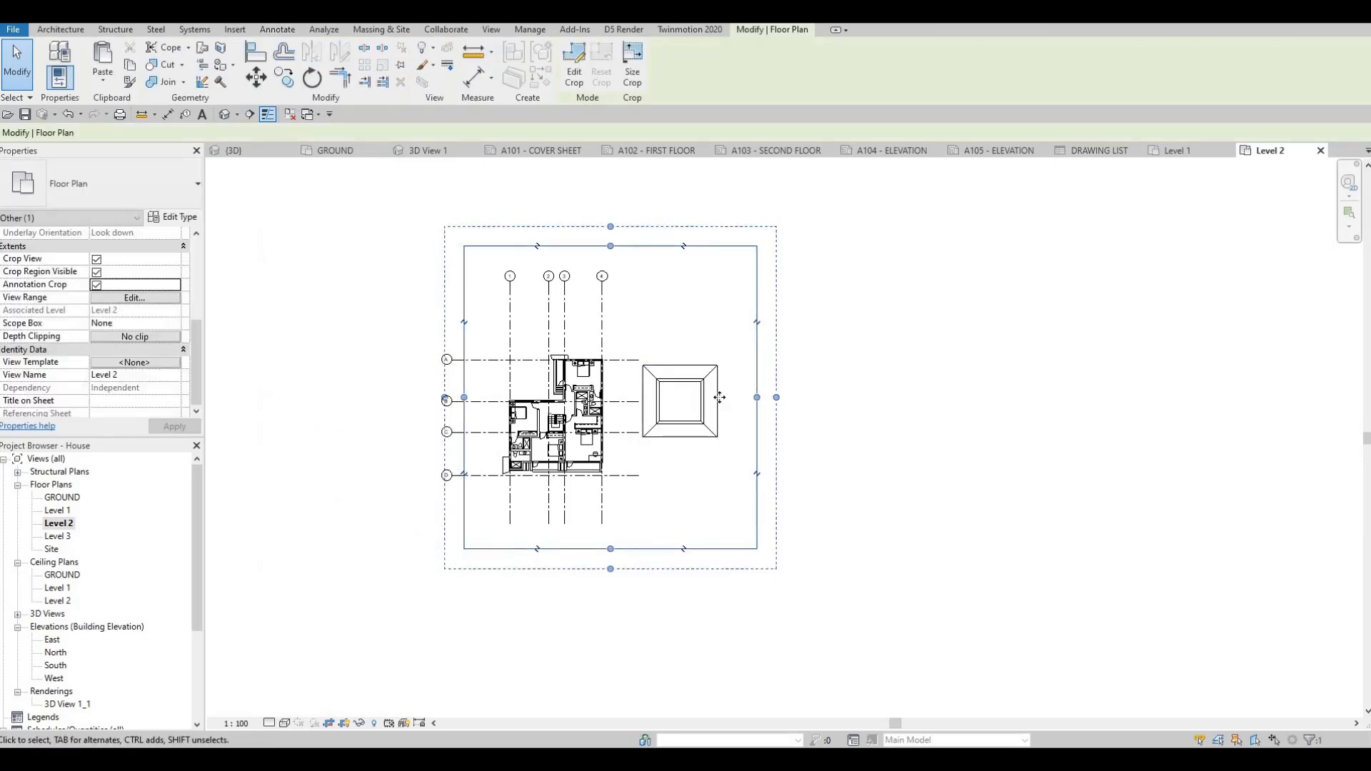
{"action": "left_click_drag", "start_coordinate": [757, 397], "coordinate": [632, 397]}
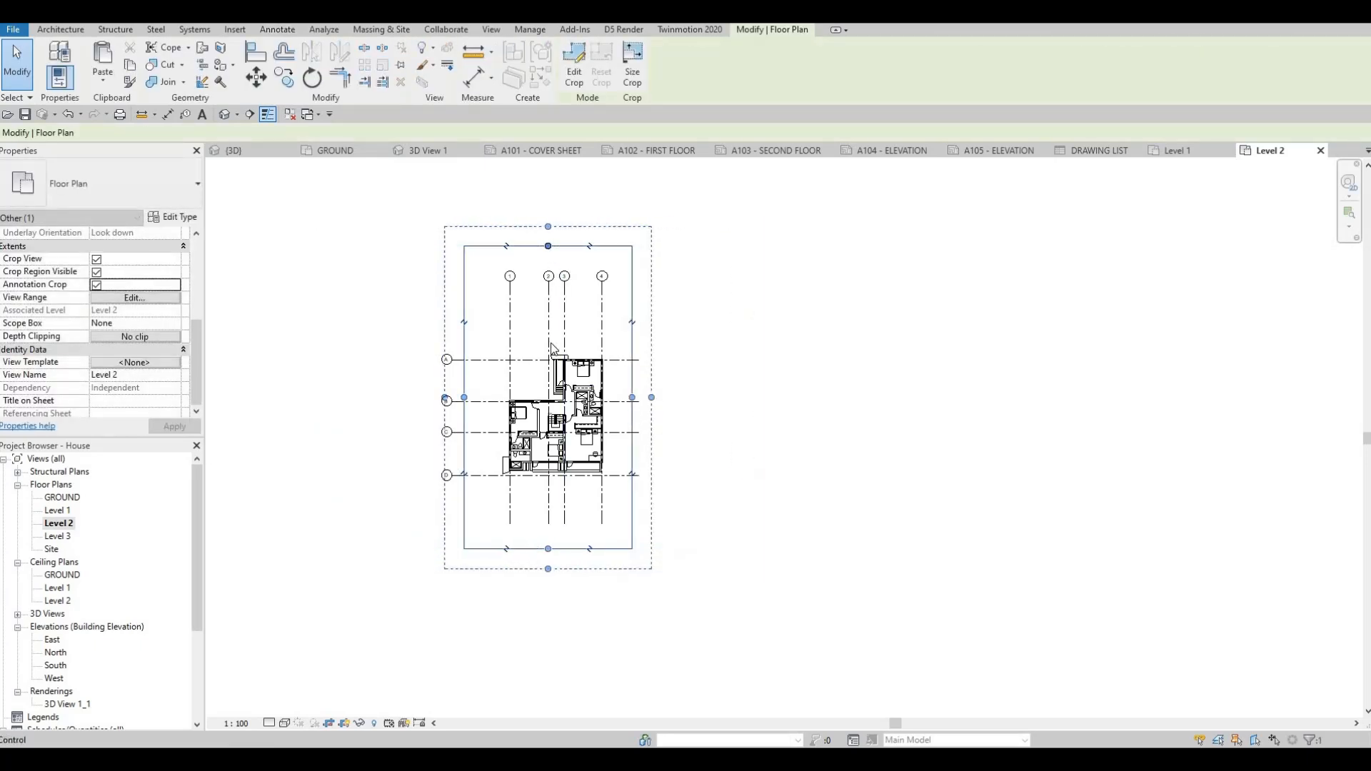
{"action": "left_click_drag", "start_coordinate": [547, 245], "coordinate": [548, 262]}
{"action": "left_click_drag", "start_coordinate": [547, 548], "coordinate": [548, 522]}
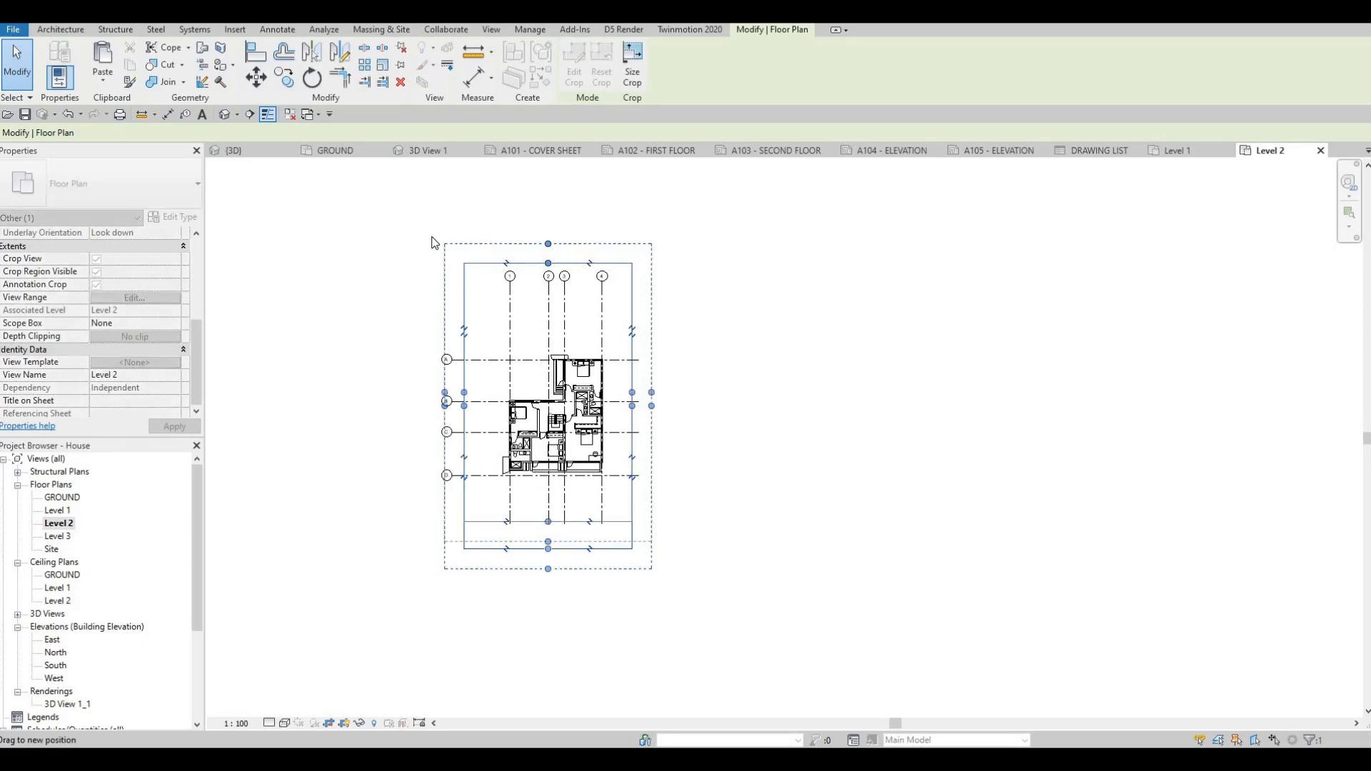
Step: Try to place the Level 2 floor plan at 1:100 inside the frame on sheet A103
{"action": "left_click", "coordinate": [764, 152]}
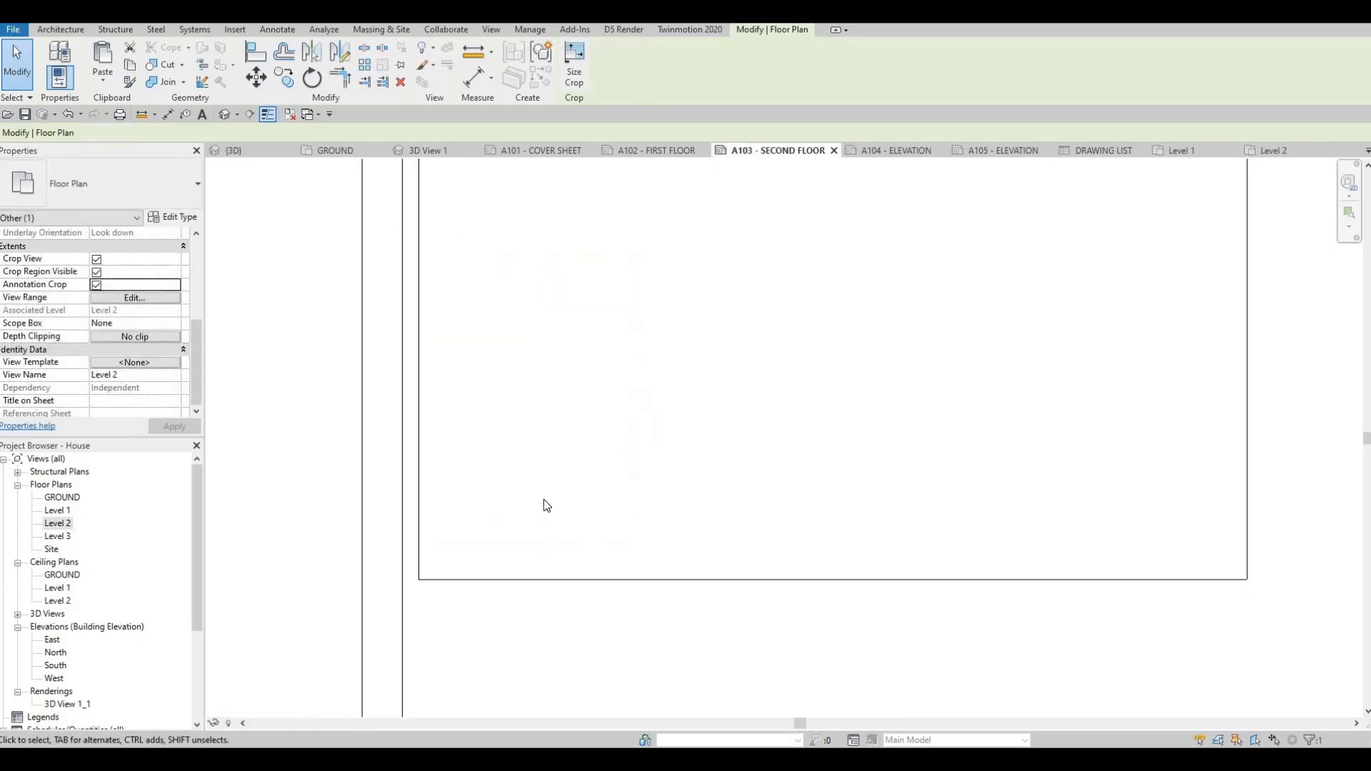
{"action": "scroll", "coordinate": [545, 503], "scroll_direction": "up", "scroll_amount": 3}
{"action": "scroll", "coordinate": [560, 499], "scroll_direction": "down", "scroll_amount": 3}
{"action": "scroll", "coordinate": [550, 508], "scroll_direction": "down", "scroll_amount": 1}
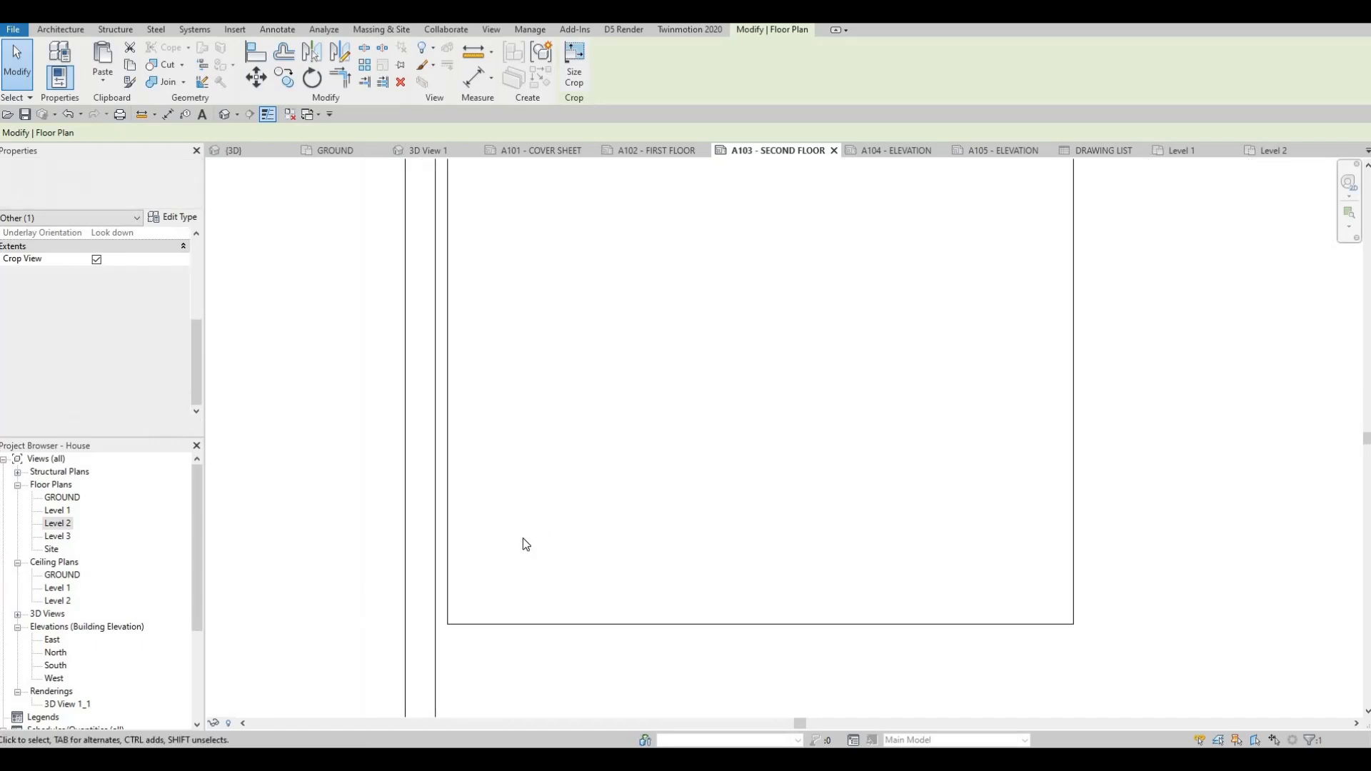
{"action": "middle_click_drag", "start_coordinate": [523, 538], "coordinate": [518, 577]}
{"action": "left_click_drag", "start_coordinate": [60, 525], "coordinate": [605, 392]}
{"action": "scroll", "coordinate": [647, 372], "scroll_direction": "down", "scroll_amount": 3}
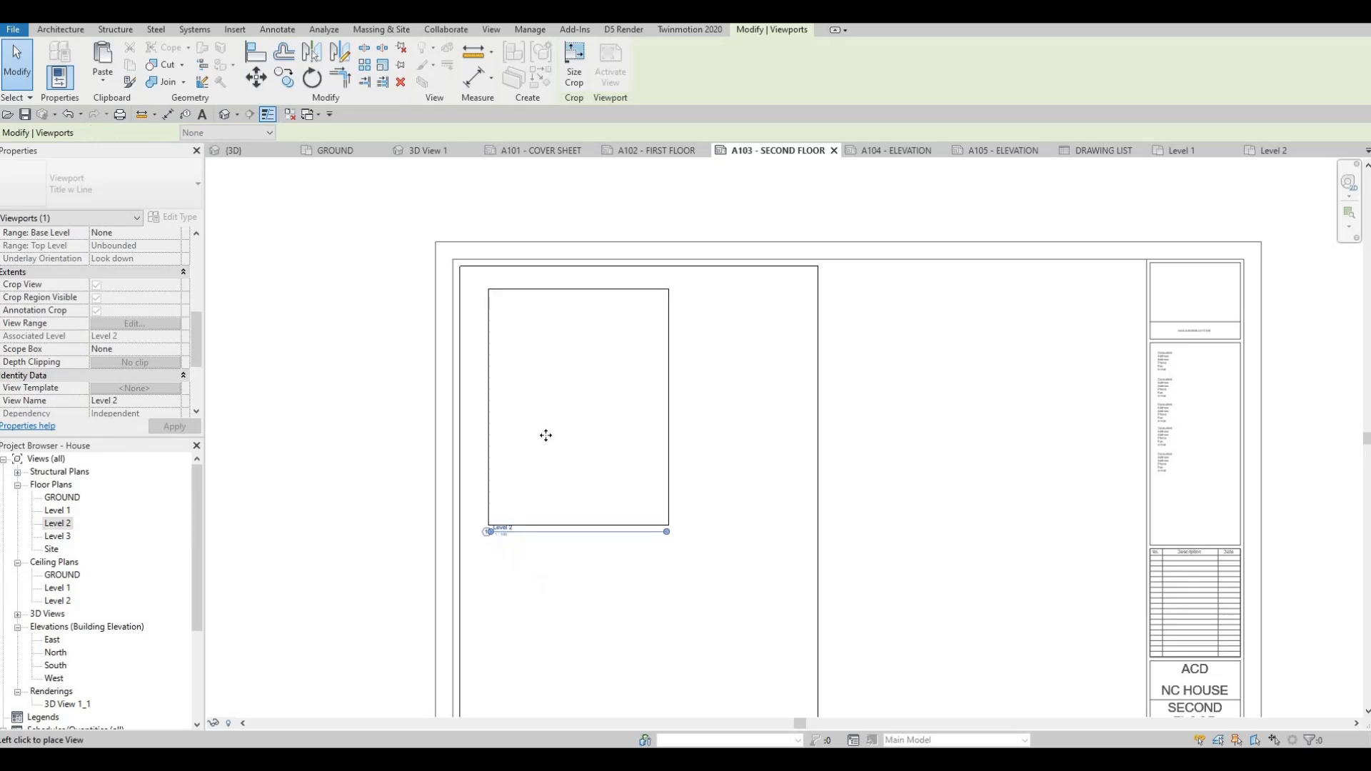
{"action": "left_click", "coordinate": [546, 431]}
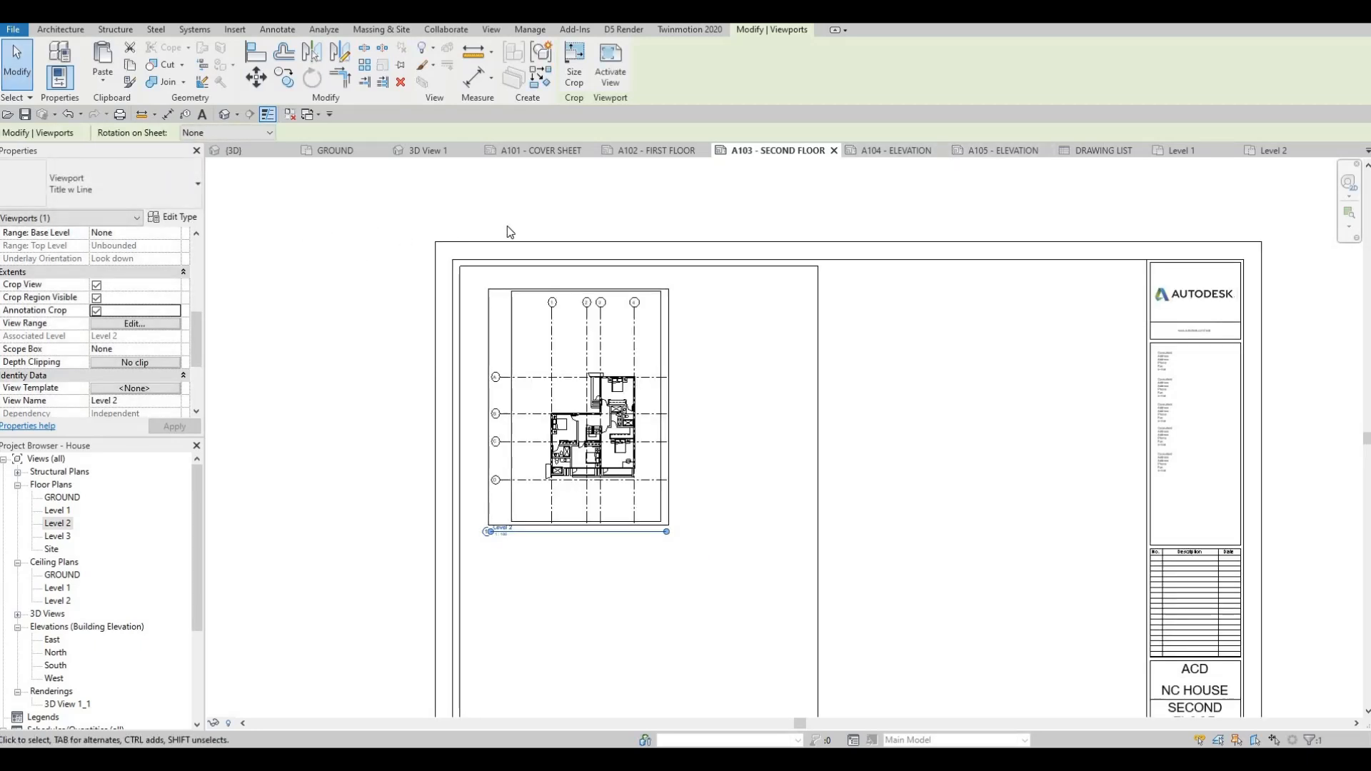
{"action": "key", "text": "ctrl+z"}
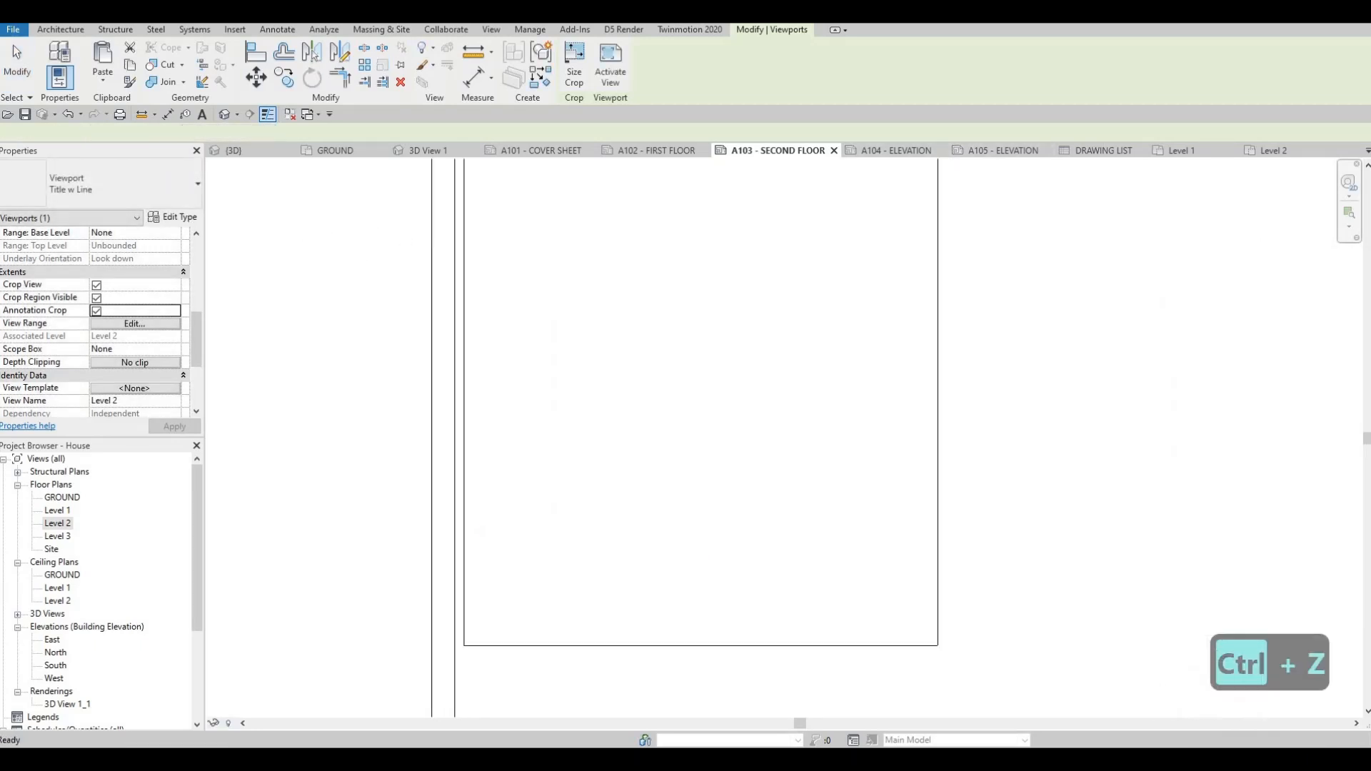
Step: Reopen the Level 2 floor plan and set its view scale to 1:50
{"action": "double_click", "coordinate": [58, 526]}
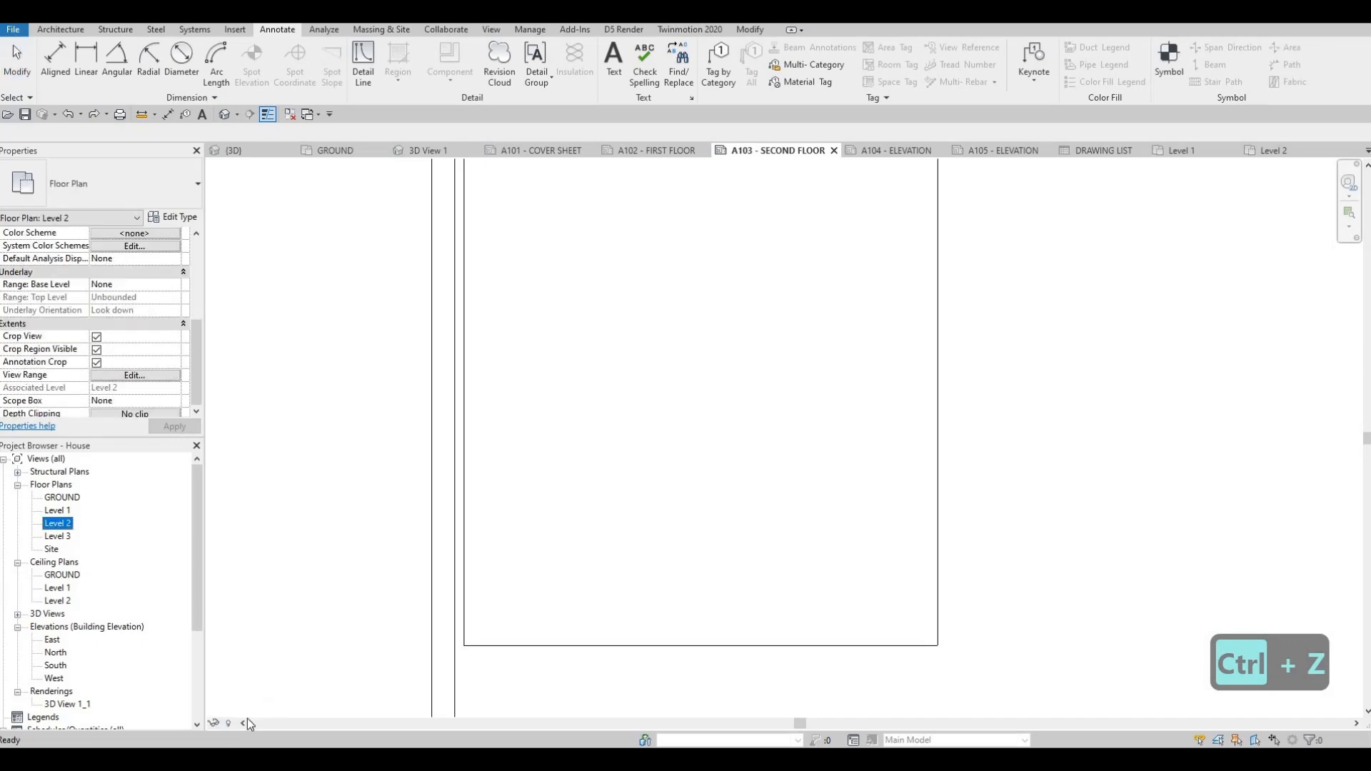
{"action": "left_click", "coordinate": [235, 723]}
{"action": "left_click", "coordinate": [246, 614]}
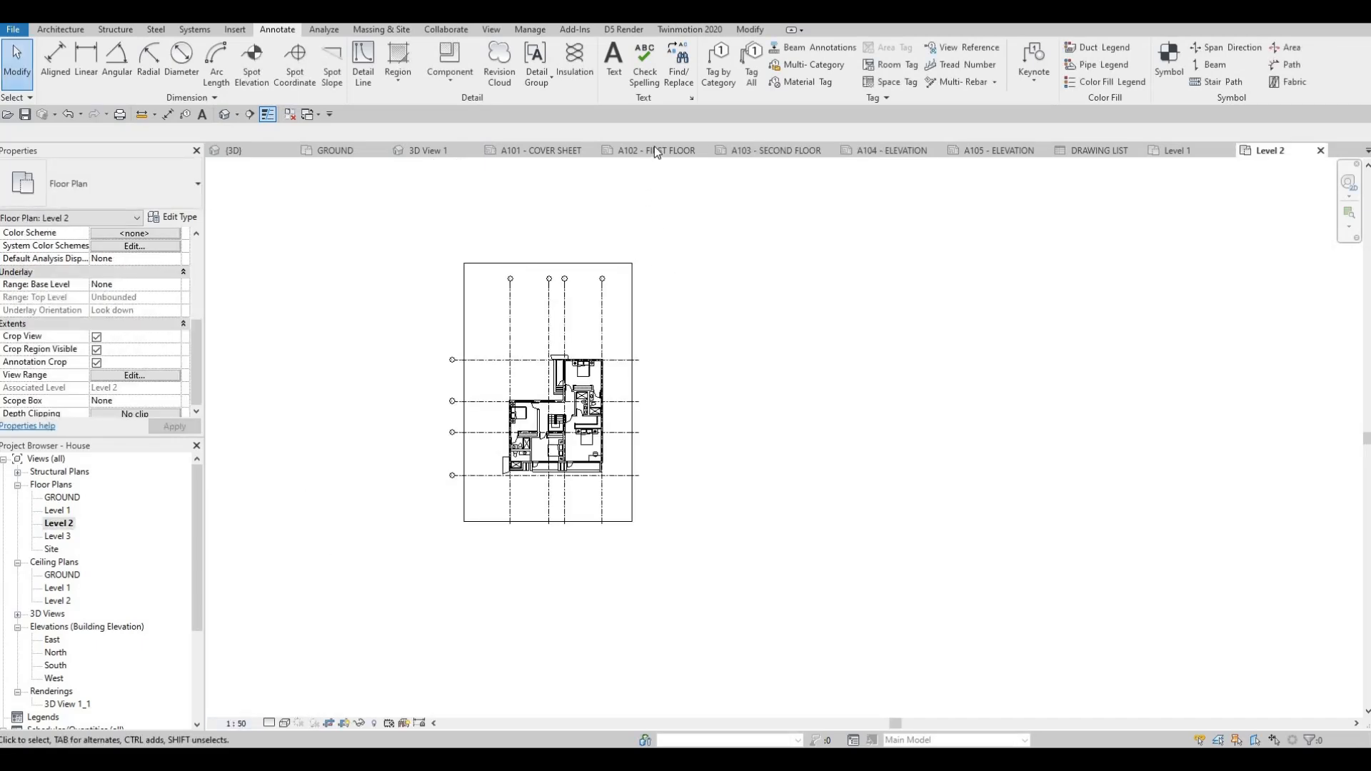
Step: Place the Level 2 floor plan over the rectangular frame on sheet A103 - SECOND FLOOR
{"action": "left_click", "coordinate": [764, 153]}
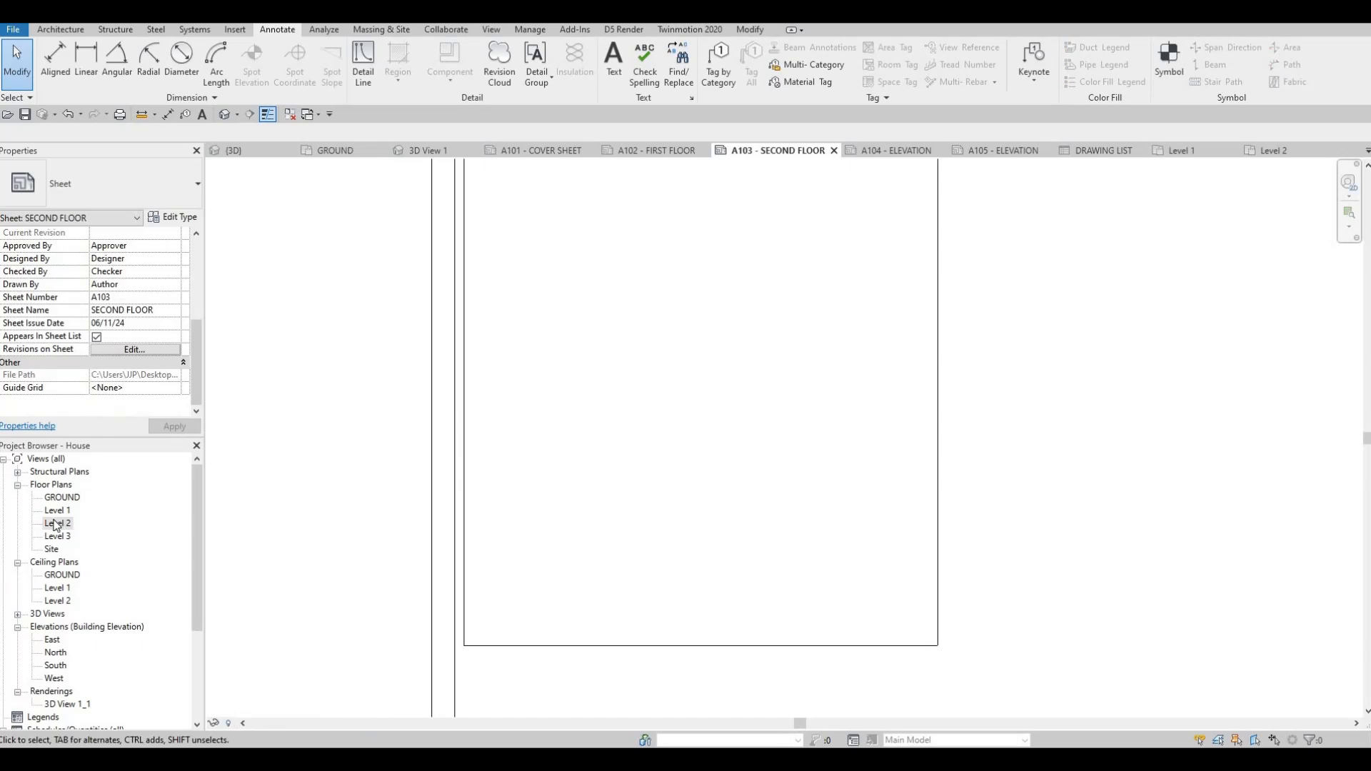
{"action": "left_click_drag", "start_coordinate": [57, 523], "coordinate": [678, 384]}
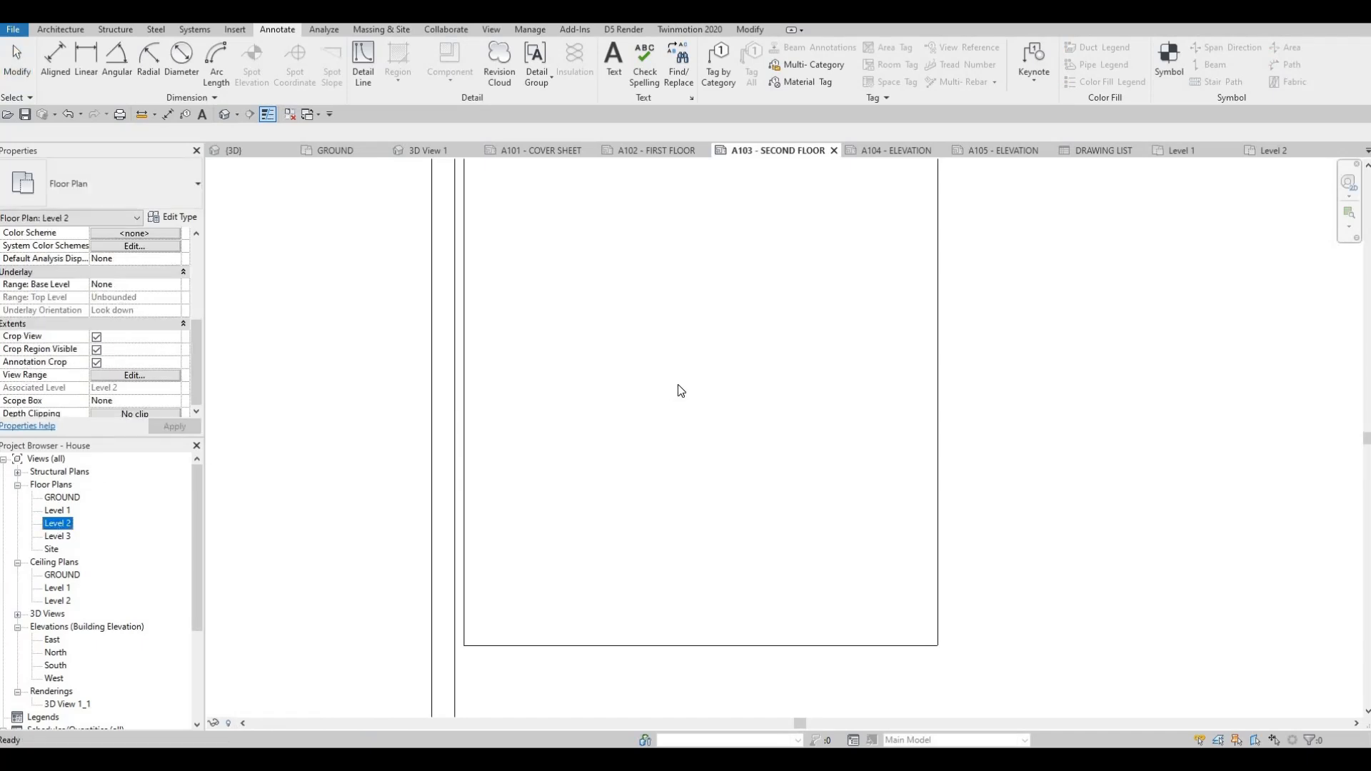
{"action": "scroll", "coordinate": [677, 421], "scroll_direction": "down", "scroll_amount": 2}
{"action": "left_click", "coordinate": [674, 418]}
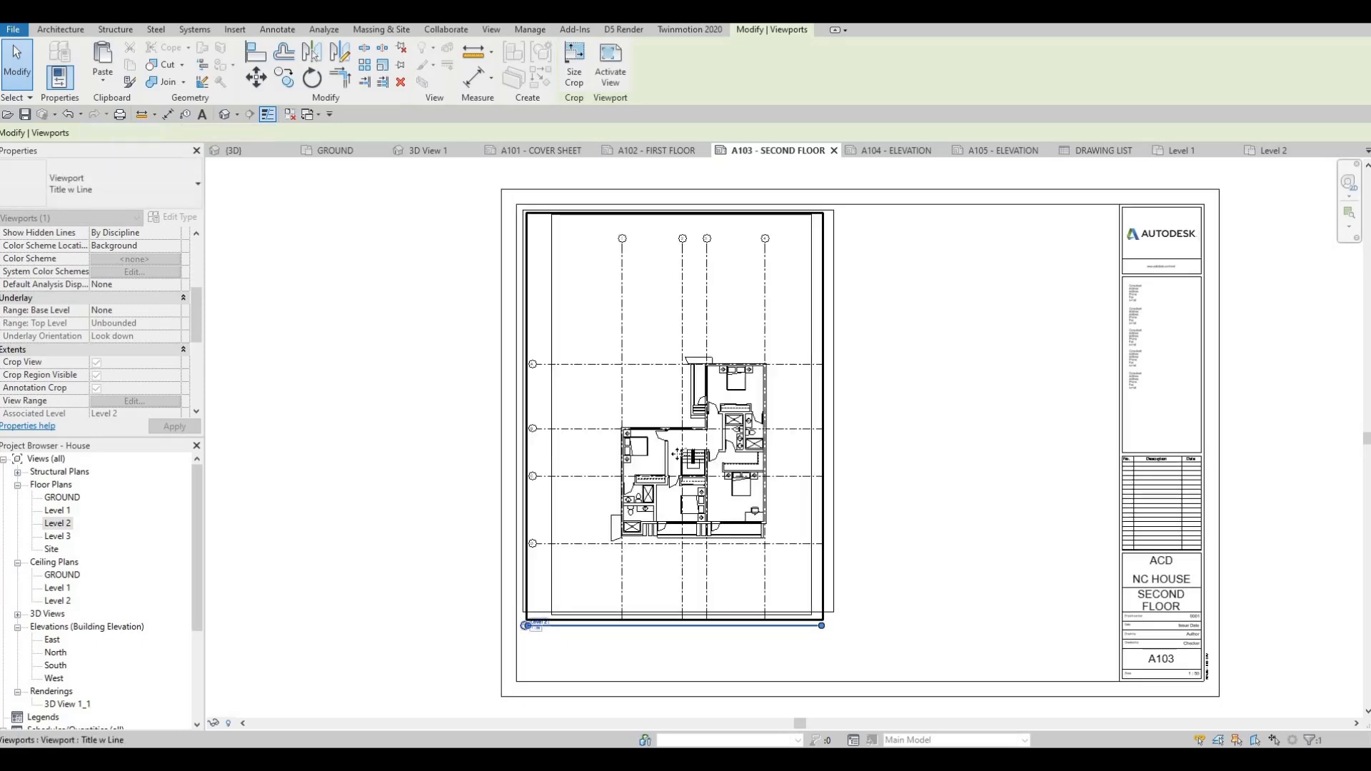
{"action": "key", "text": "Escape"}
Step: Nudge the Level 2 viewport up three increments relative to the frame
{"action": "left_click", "coordinate": [673, 438]}
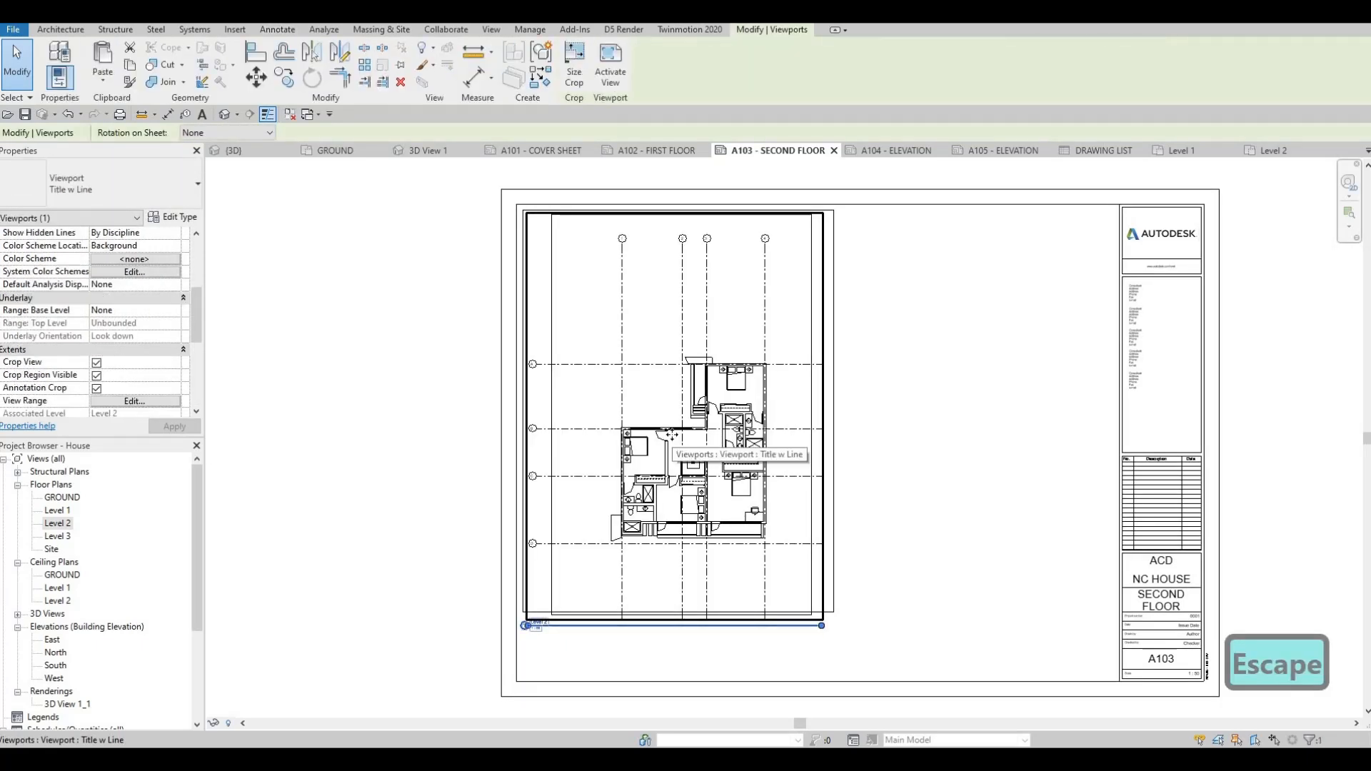
{"action": "left_click_drag", "start_coordinate": [673, 438], "coordinate": [672, 434]}
{"action": "key", "text": "Up"}
{"action": "key", "text": "Up"}
{"action": "key", "text": "Up"}
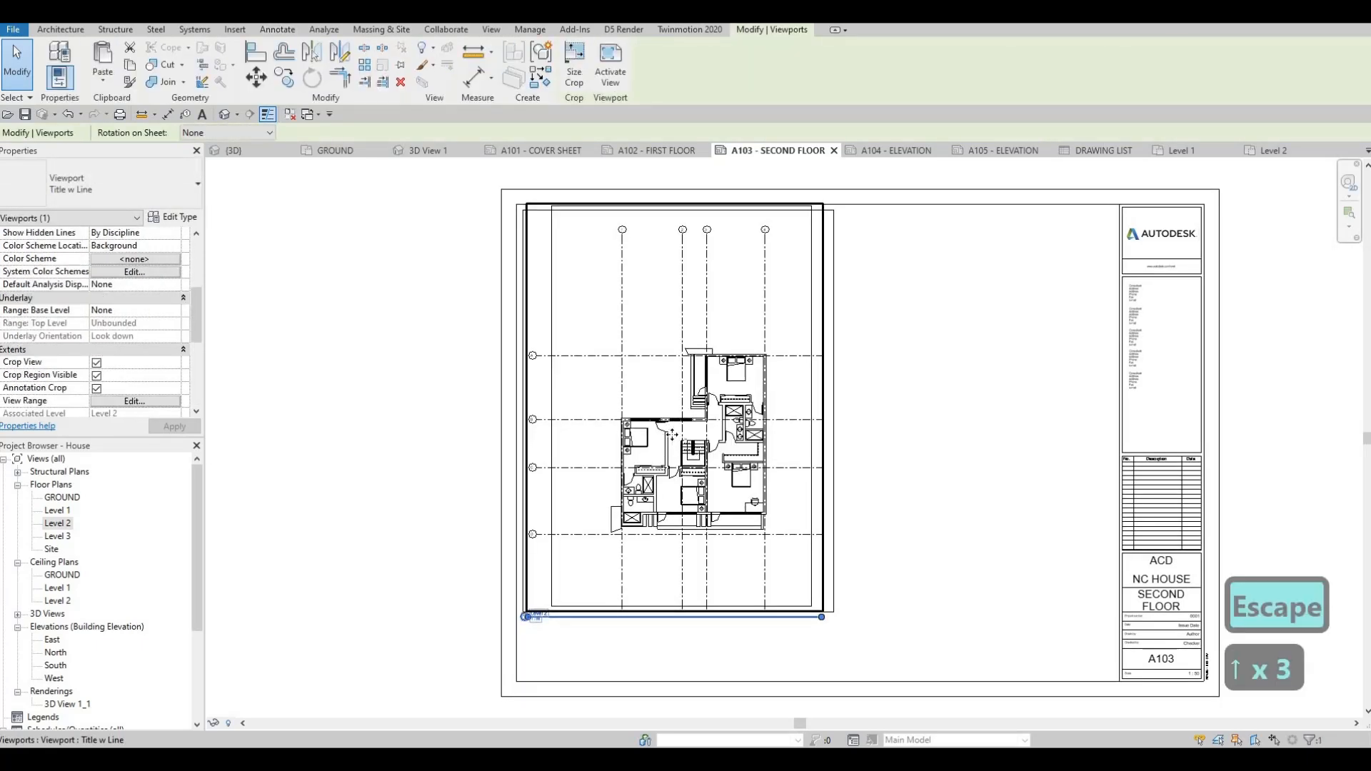
Step: Nudge the Level 2 viewport three increments down and one to the right within the frame
{"action": "key", "text": "Down"}
{"action": "key", "text": "Down"}
{"action": "key", "text": "Down"}
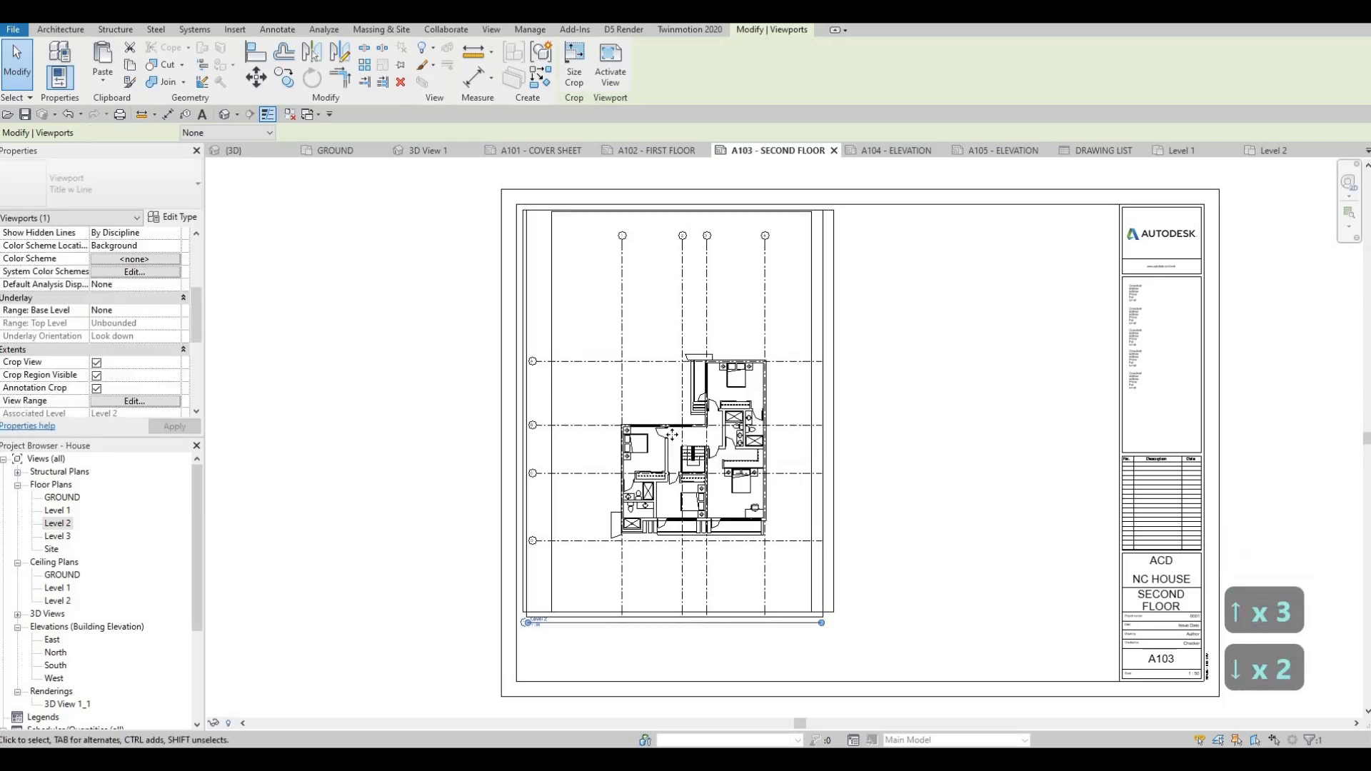
{"action": "key", "text": "Right"}
{"action": "key", "text": "Escape"}
{"action": "key", "text": "Escape"}
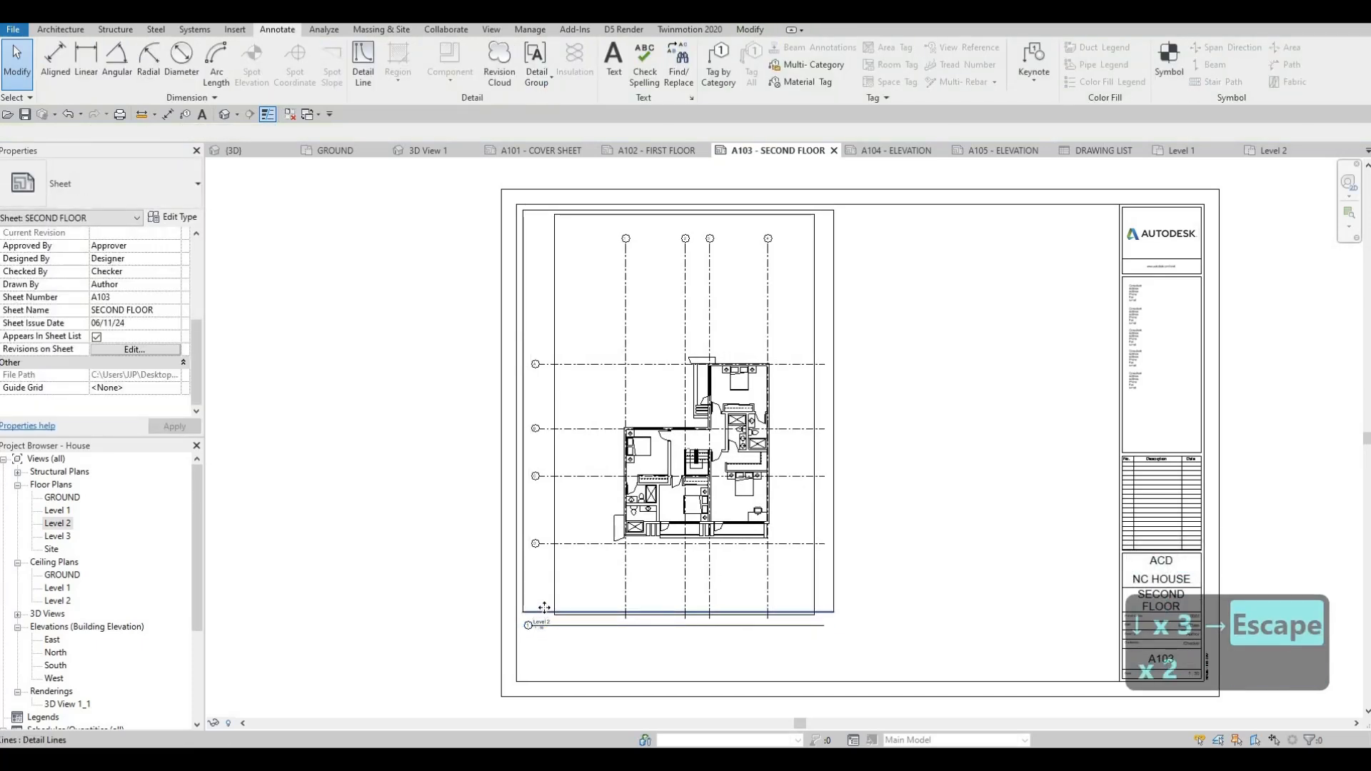
Step: Nudge the frame's bottom detail line down by a net three increments beneath the Level 2 viewport
{"action": "left_click", "coordinate": [545, 613]}
{"action": "key", "text": "Down"}
{"action": "key", "text": "Down"}
{"action": "key", "text": "Down"}
{"action": "key", "text": "Down"}
{"action": "key", "text": "Up"}
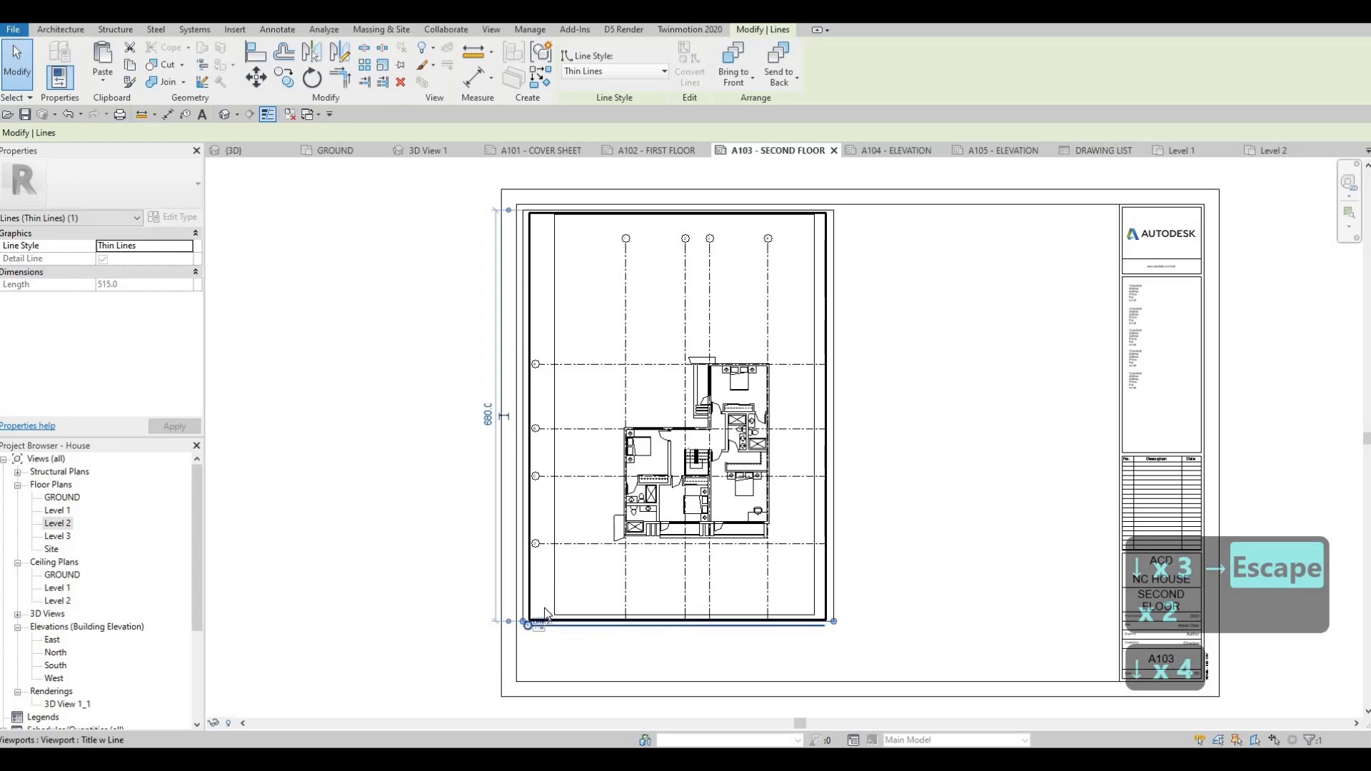
{"action": "key", "text": "Escape"}
Step: Move the Level 2 view title slightly lower, clear of the frame's bottom line
{"action": "scroll", "coordinate": [540, 642], "scroll_direction": "up", "scroll_amount": 5}
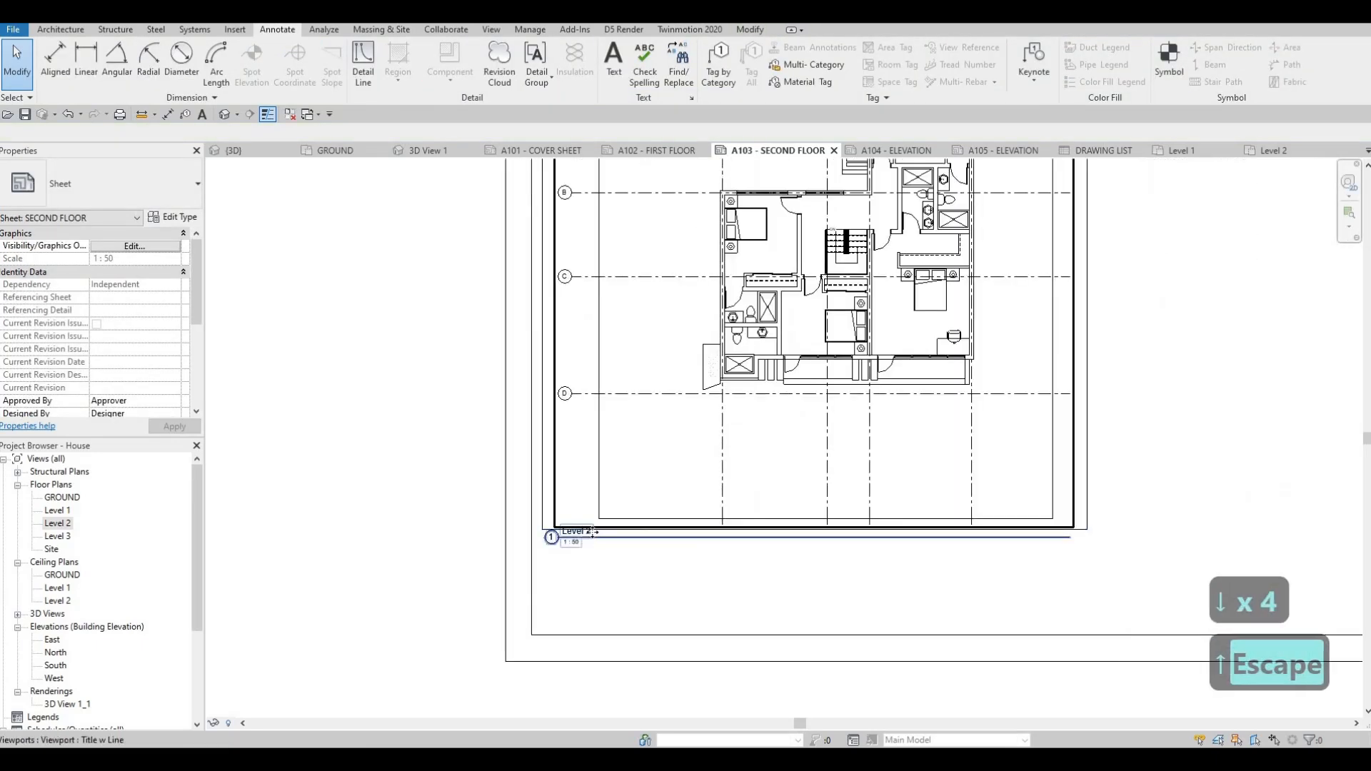
{"action": "left_click_drag", "start_coordinate": [591, 533], "coordinate": [591, 549]}
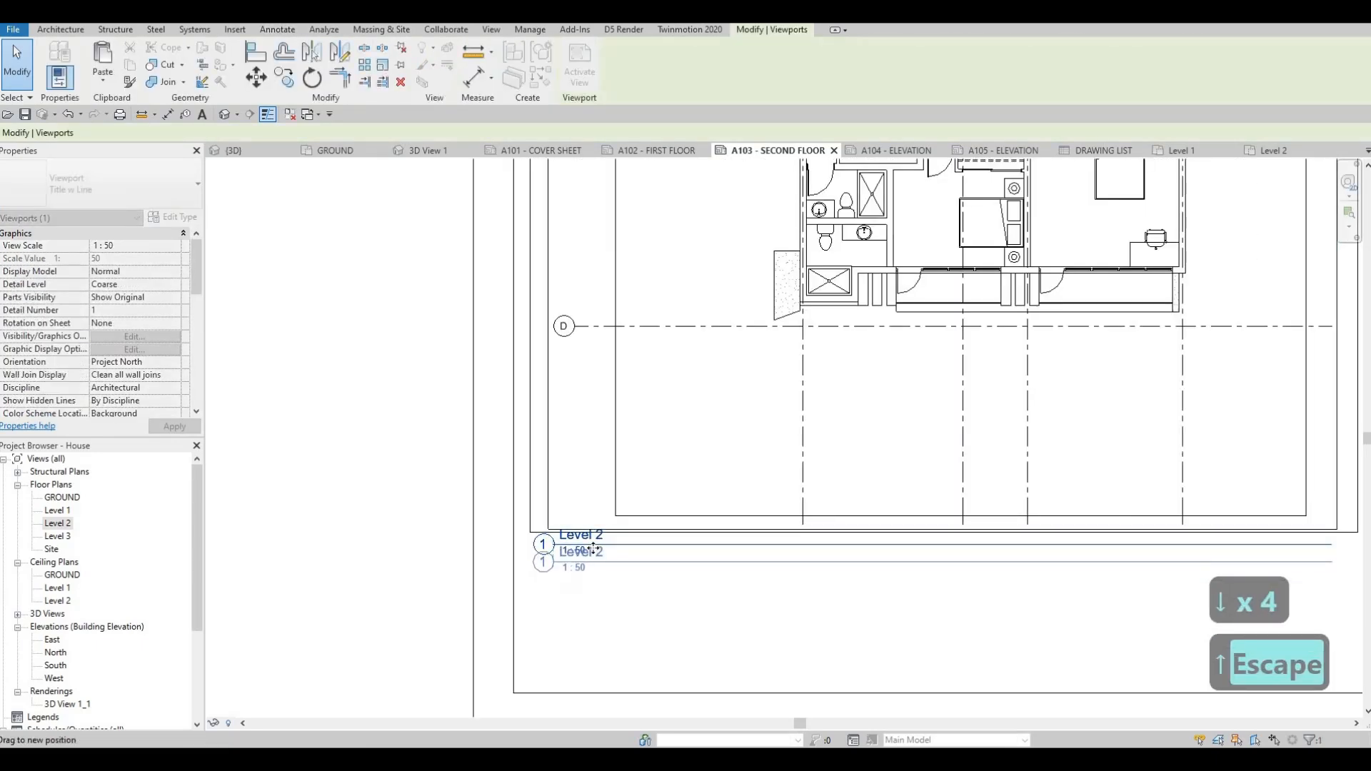
{"action": "key", "text": "Escape"}
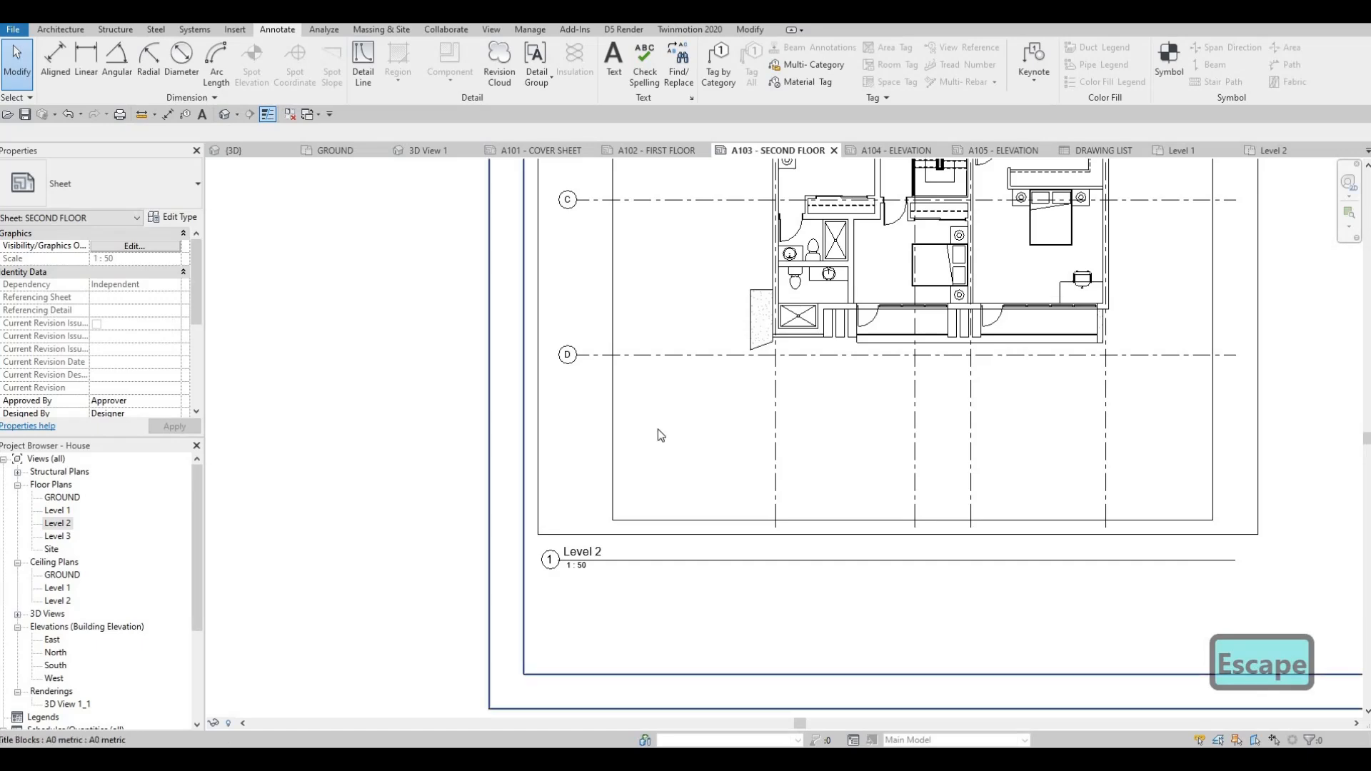
Step: Set the Level 2 viewport's title on sheet to SECOND FLOOR
{"action": "left_click", "coordinate": [553, 443]}
{"action": "scroll", "coordinate": [130, 364], "scroll_direction": "down", "scroll_amount": 5}
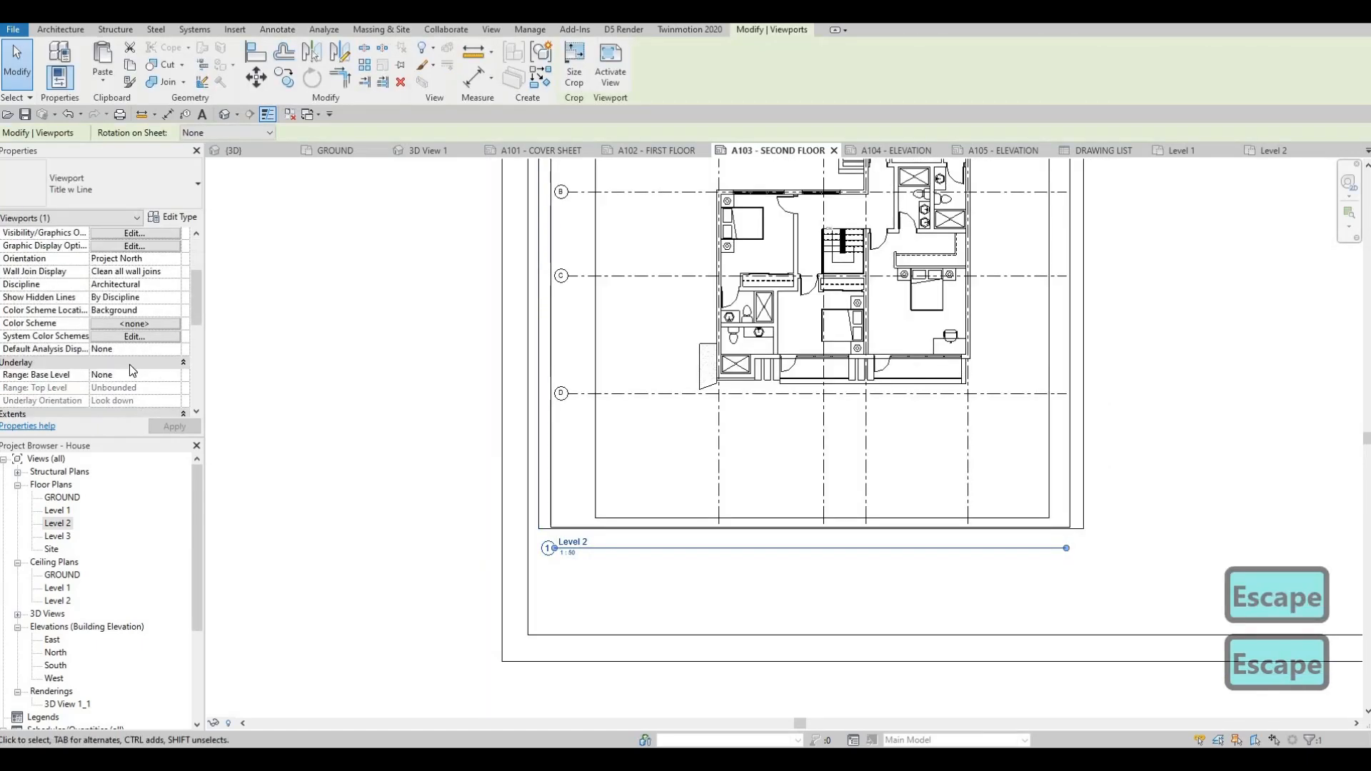
{"action": "scroll", "coordinate": [130, 361], "scroll_direction": "down", "scroll_amount": 5}
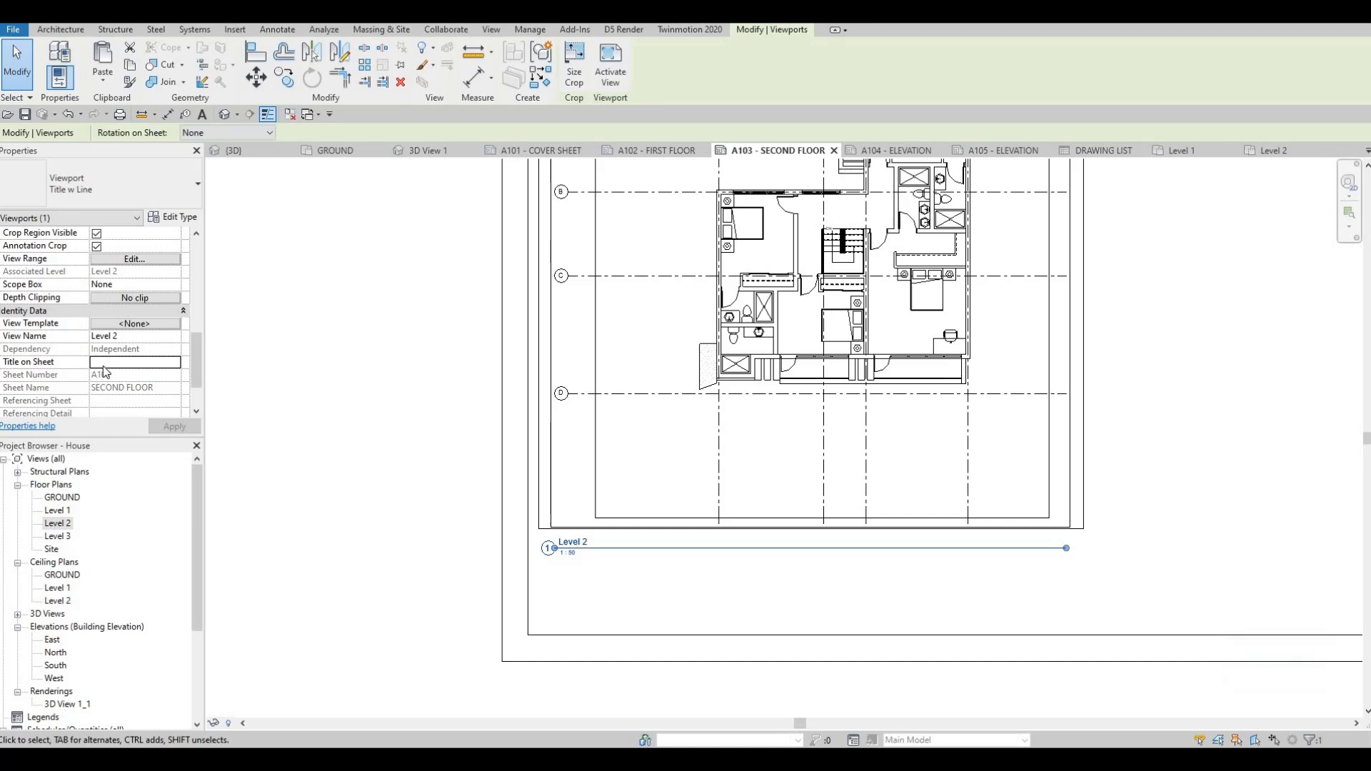
{"action": "type", "text": "SE"}
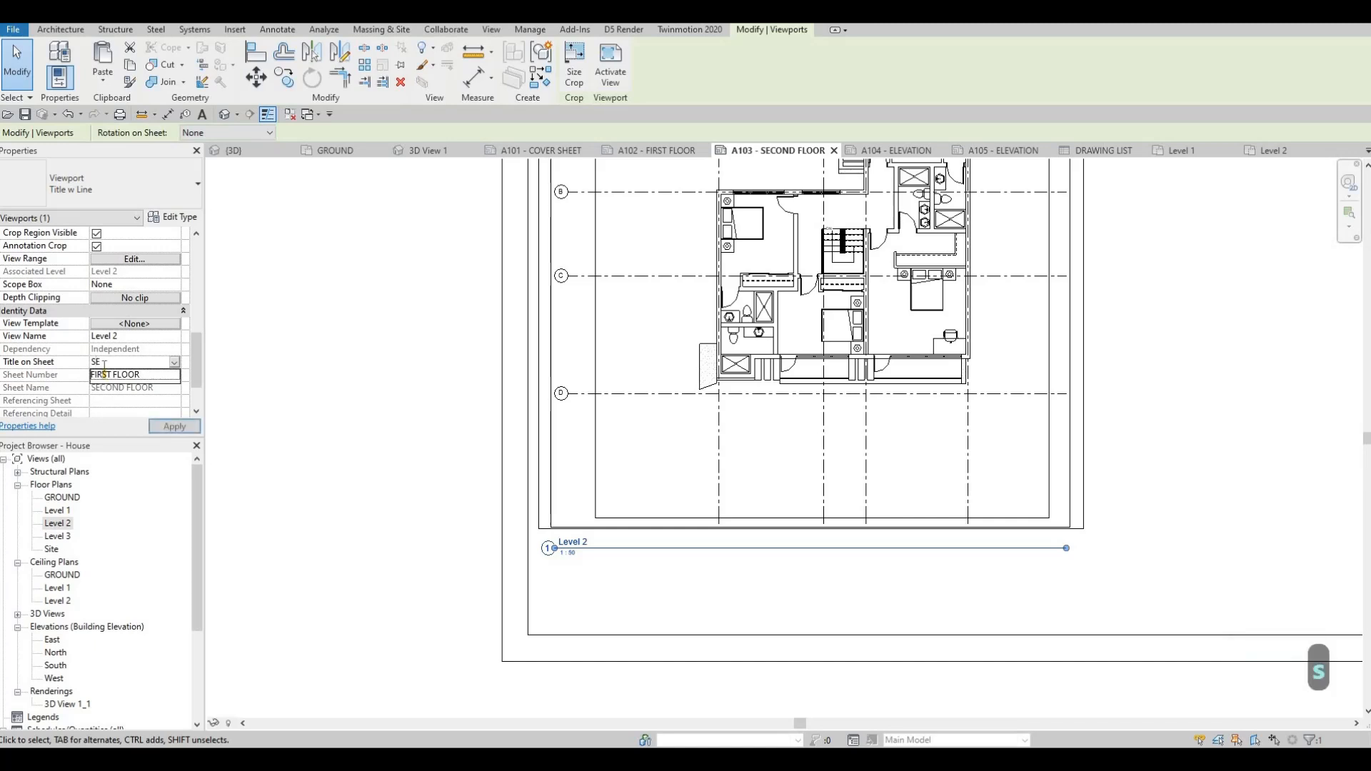
{"action": "type", "text": "COND FLOOR"}
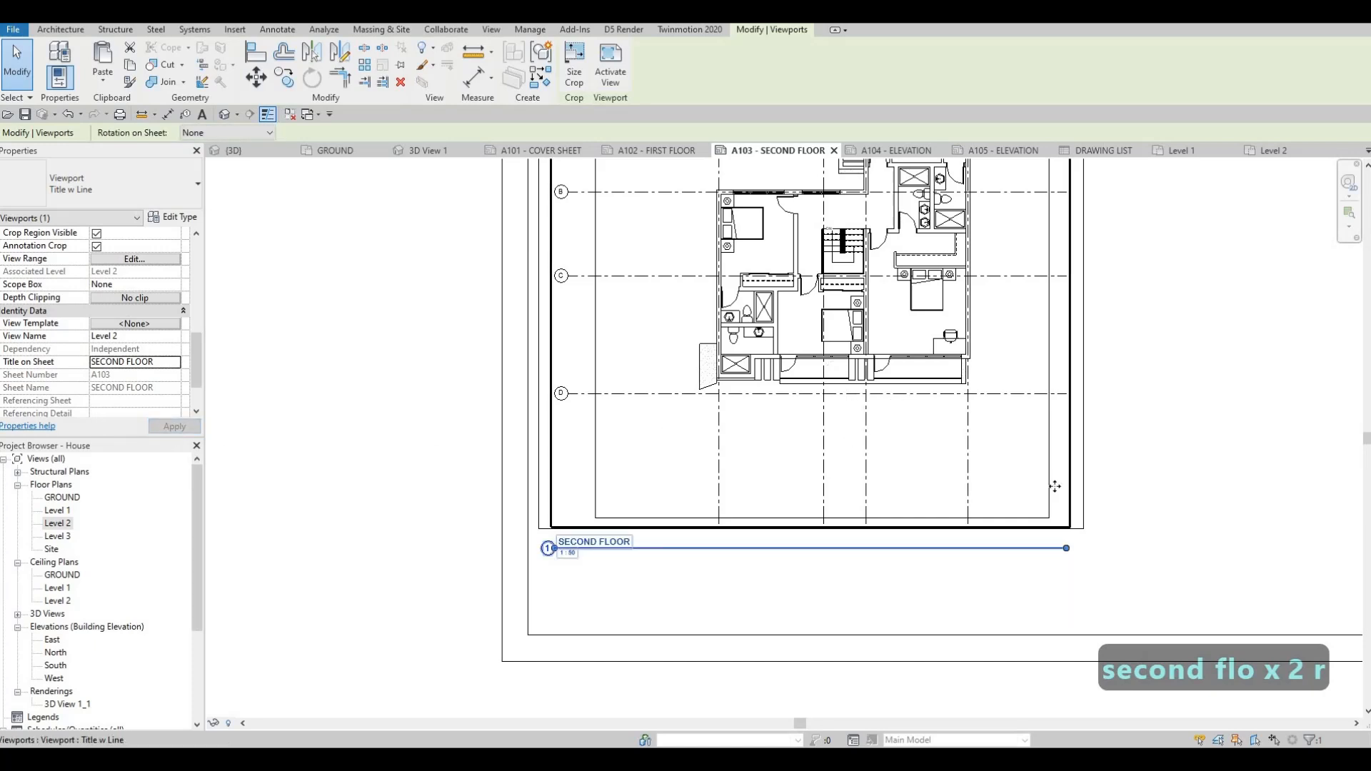
Step: Shorten the view title's line to about the width of the SECOND FLOOR text
{"action": "left_click_drag", "start_coordinate": [1066, 549], "coordinate": [633, 569]}
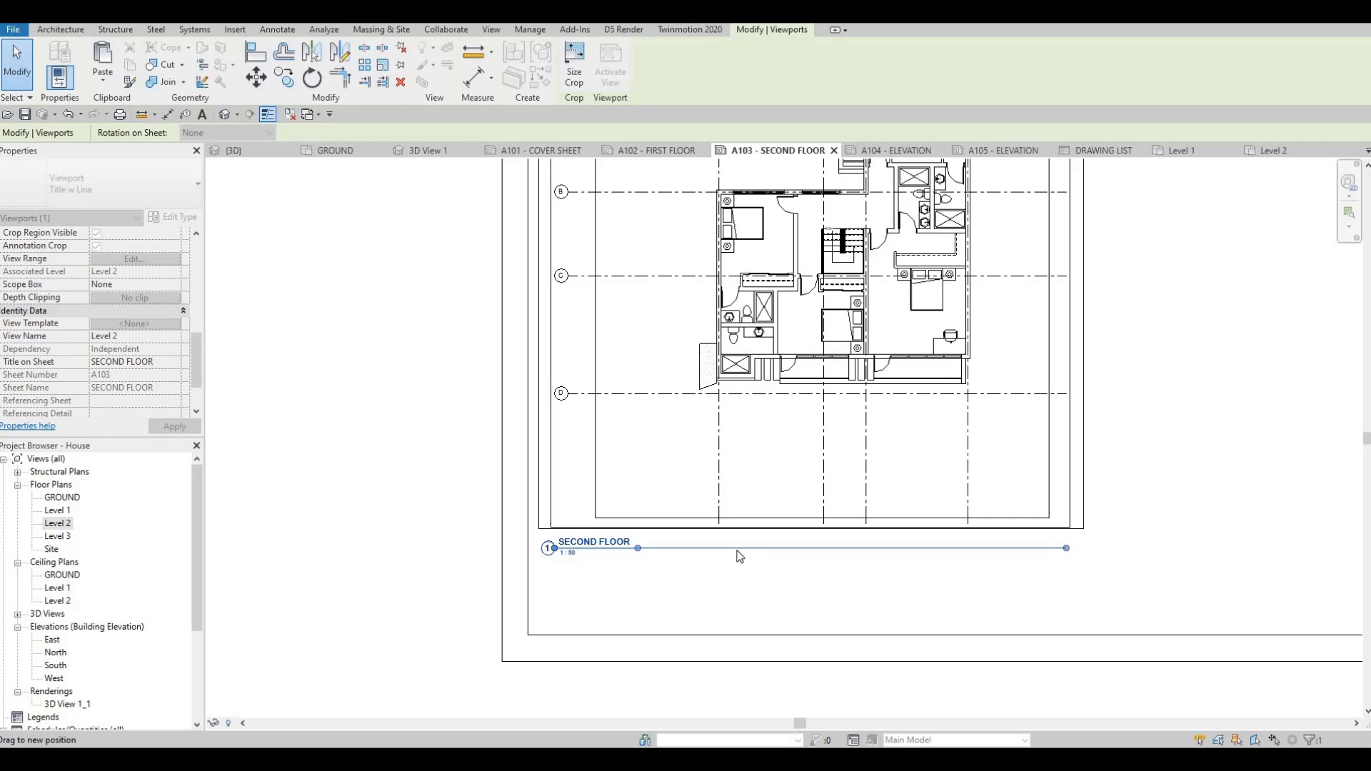
{"action": "middle_click_drag", "start_coordinate": [727, 539], "coordinate": [624, 502]}
{"action": "scroll", "coordinate": [765, 584], "scroll_direction": "down", "scroll_amount": 4}
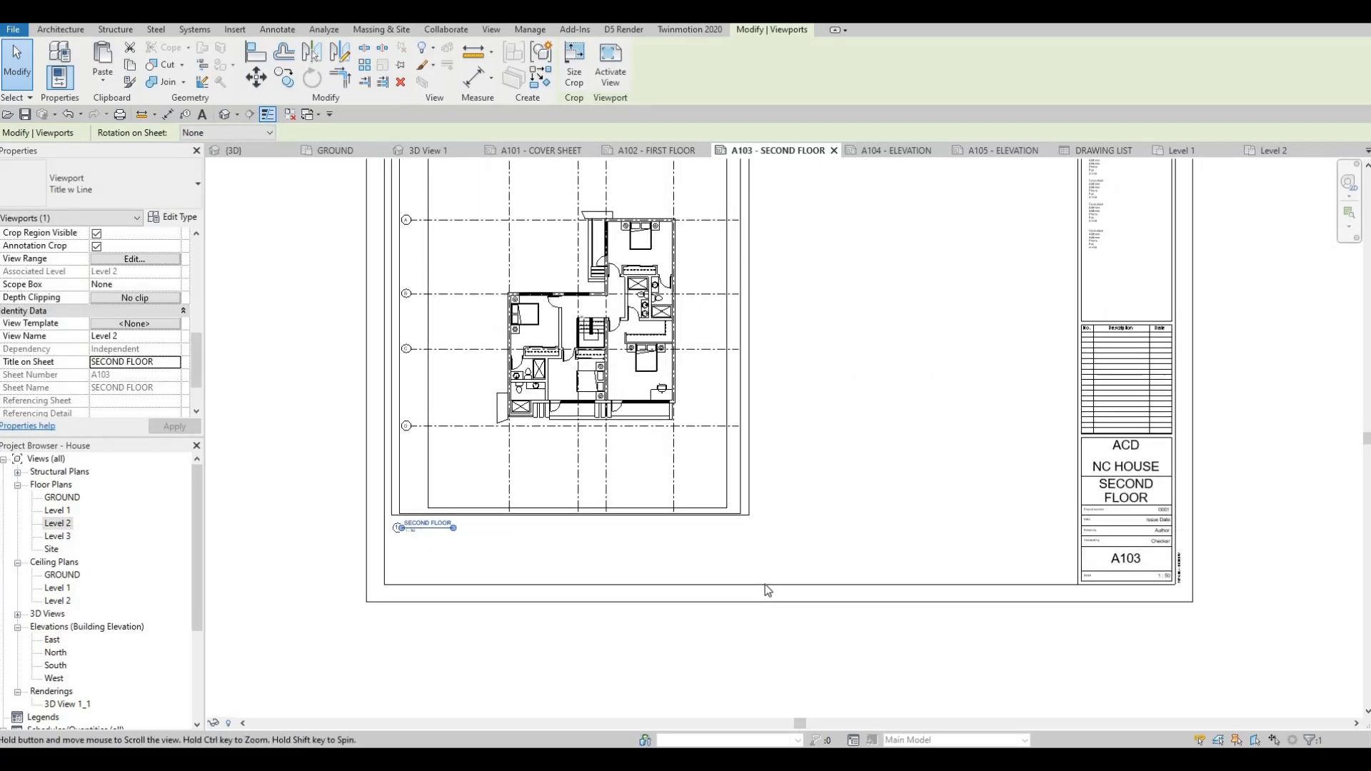
{"action": "key", "text": "Escape"}
{"action": "key", "text": "Escape"}
{"action": "scroll", "coordinate": [605, 271], "scroll_direction": "down", "scroll_amount": 2}
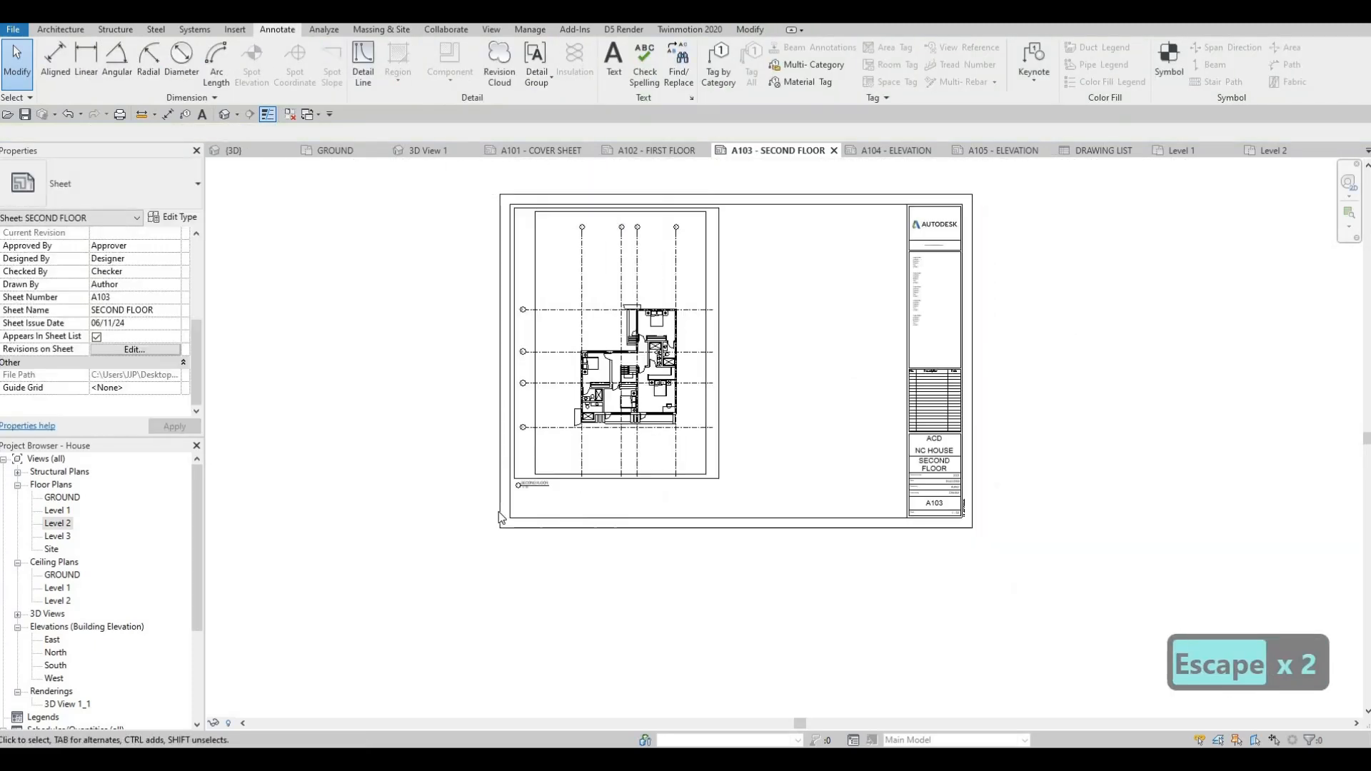
Step: Try to place the East elevation at 1:100 on the upper part of sheet A104 - ELEVATION
{"action": "left_click", "coordinate": [906, 153]}
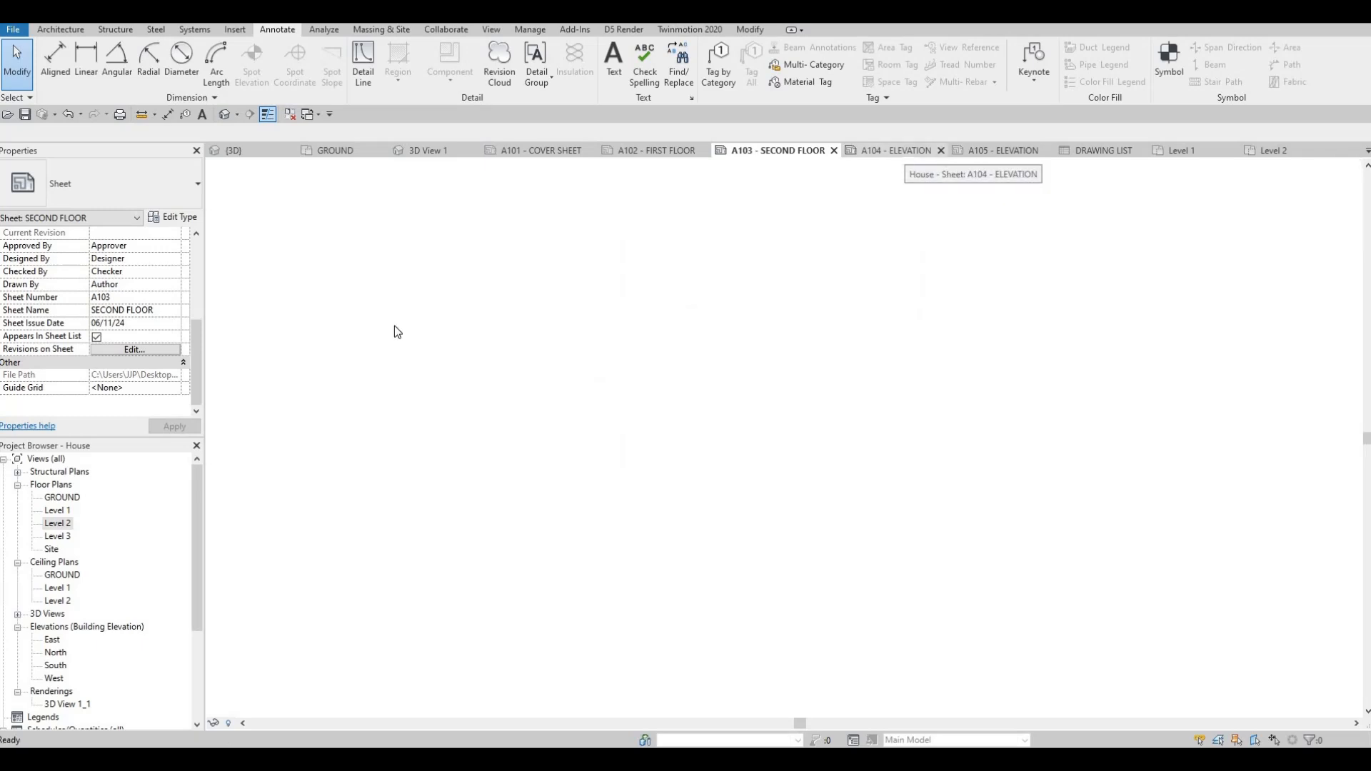
{"action": "scroll", "coordinate": [121, 561], "scroll_direction": "down", "scroll_amount": 1}
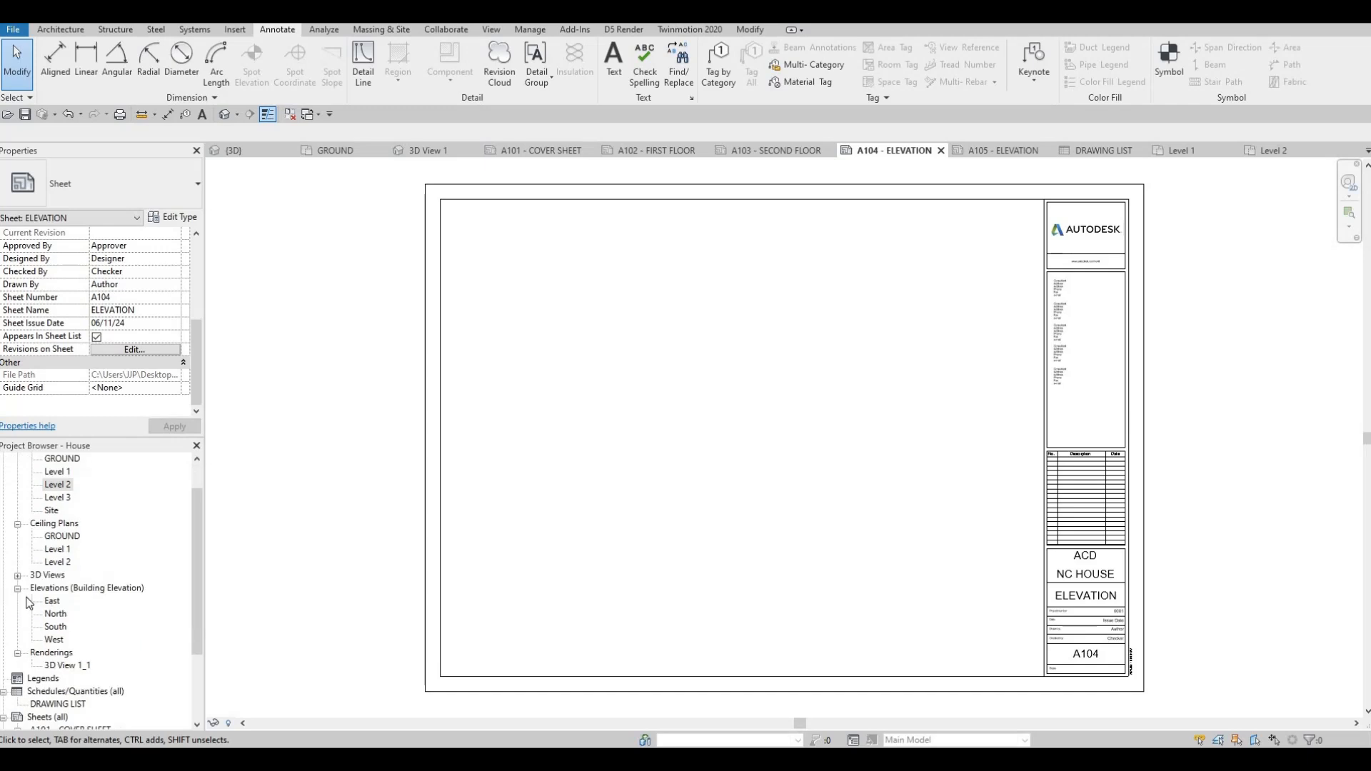
{"action": "left_click", "coordinate": [52, 602]}
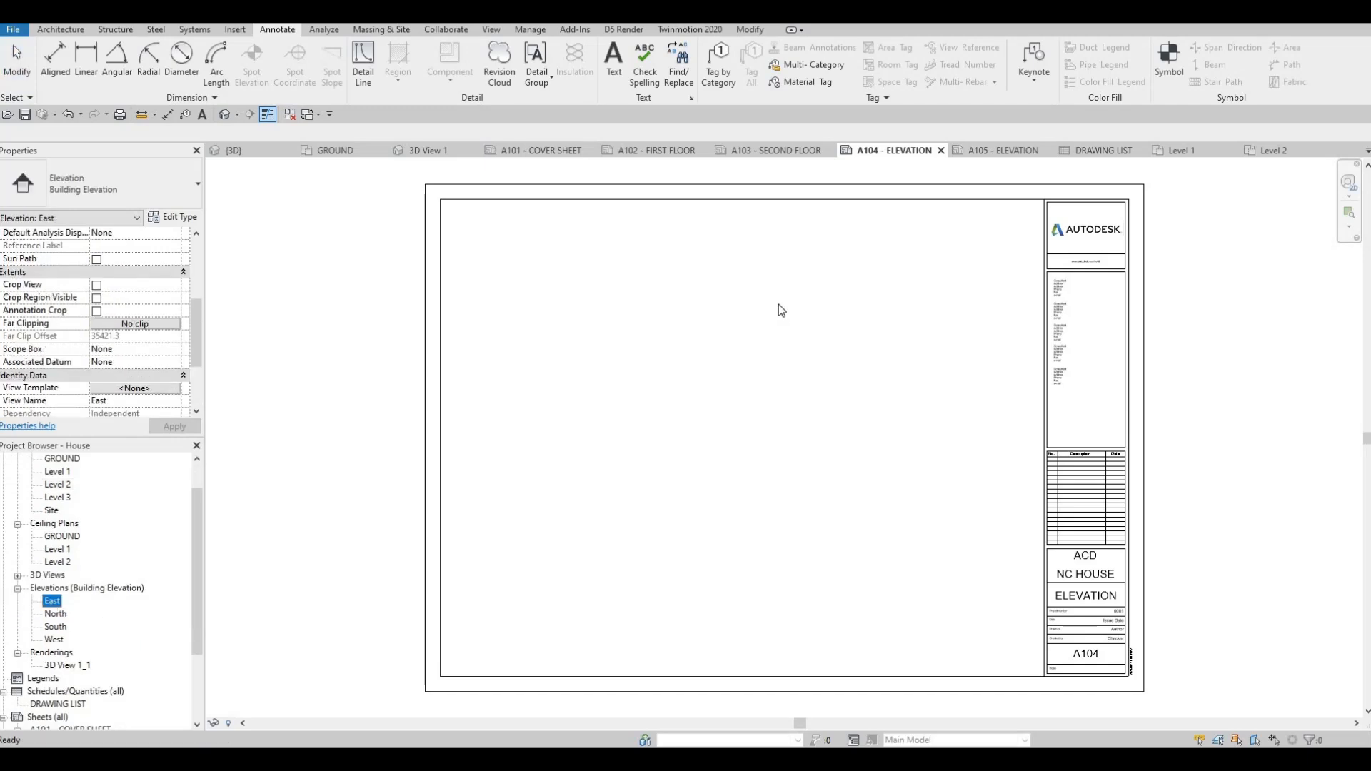
{"action": "left_click_drag", "start_coordinate": [780, 310], "coordinate": [774, 305]}
{"action": "left_click", "coordinate": [754, 312]}
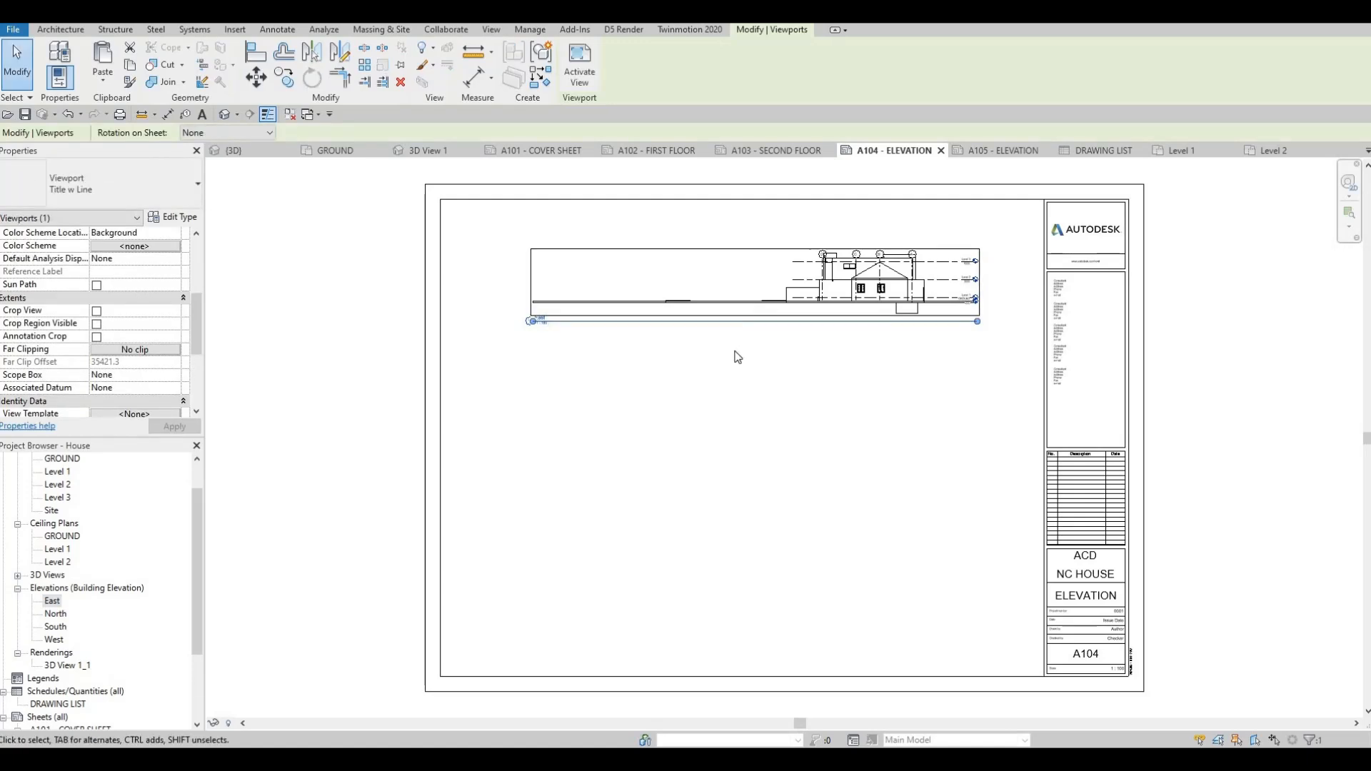
{"action": "key", "text": "ctrl+z"}
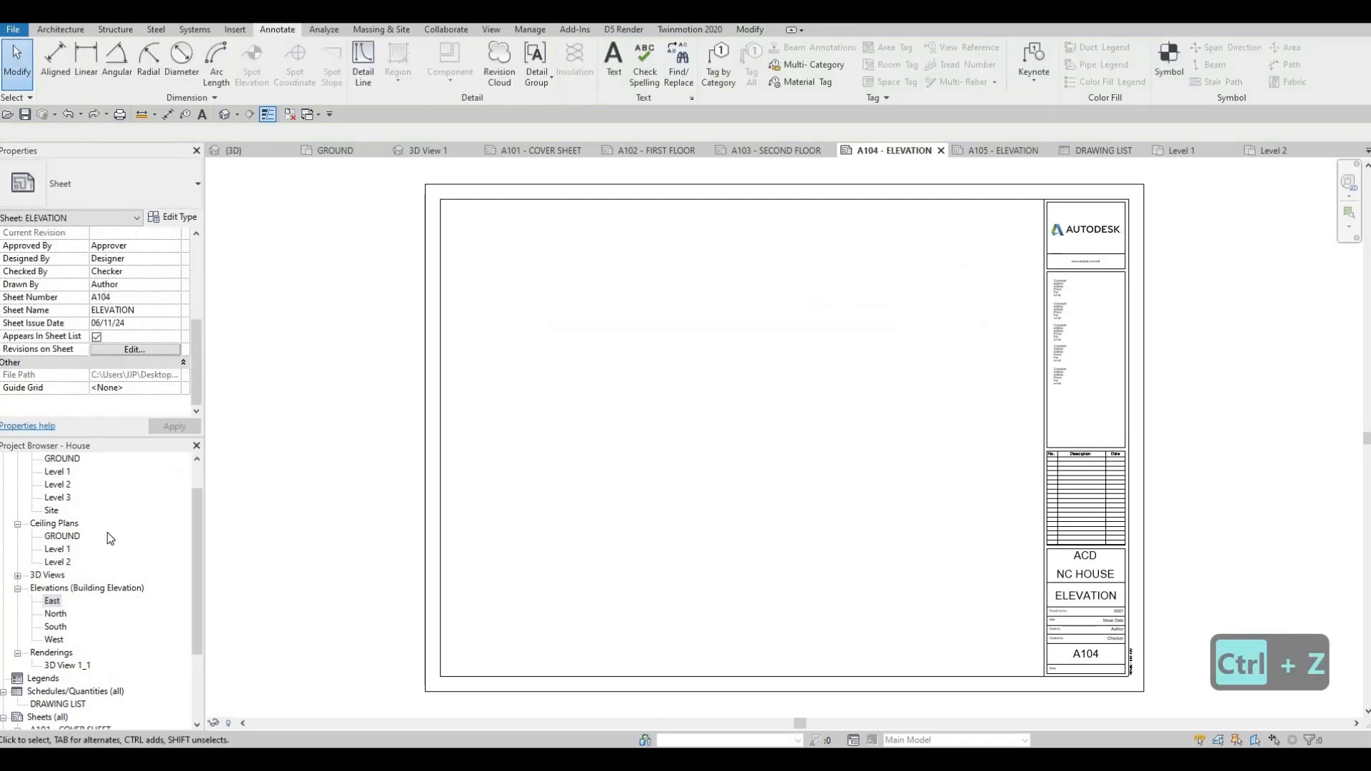
Step: Open the East elevation and set its view scale to 1:50
{"action": "double_click", "coordinate": [51, 602]}
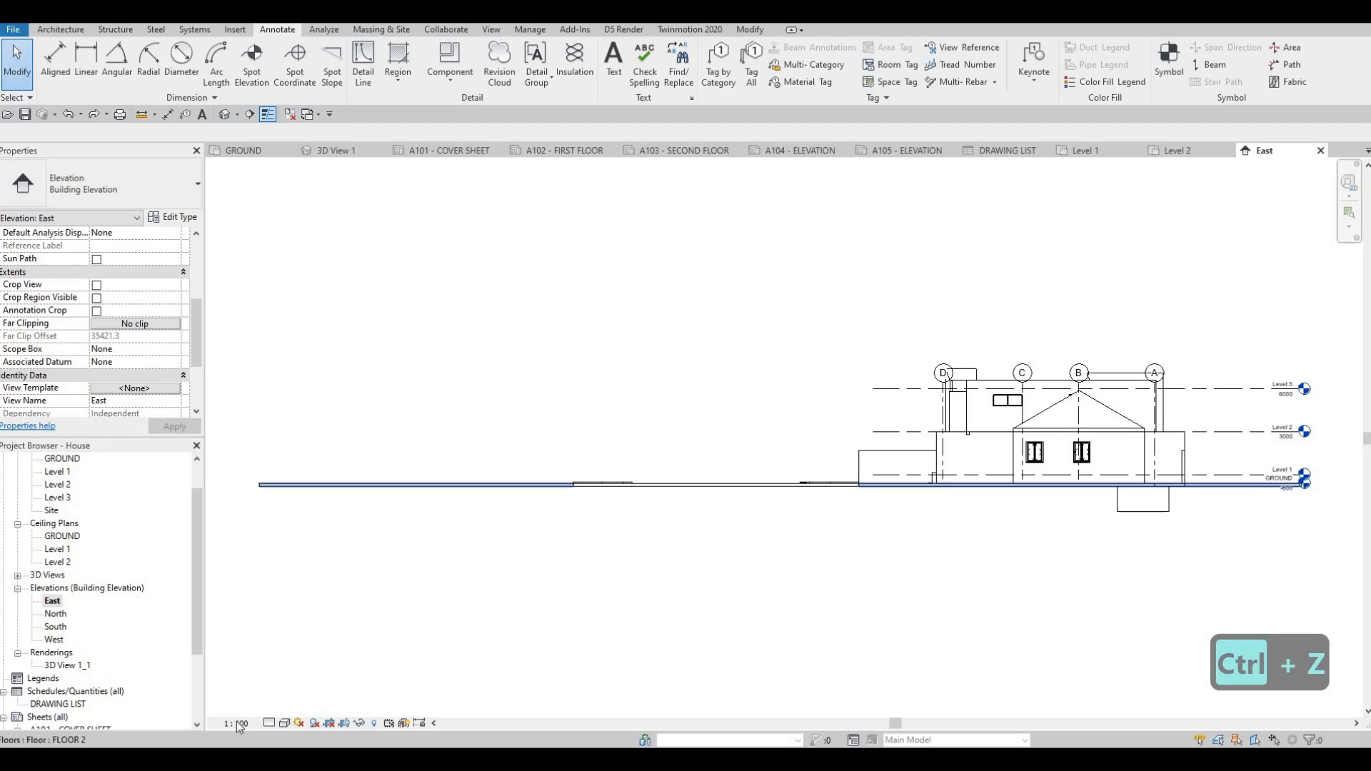
{"action": "left_click", "coordinate": [236, 723]}
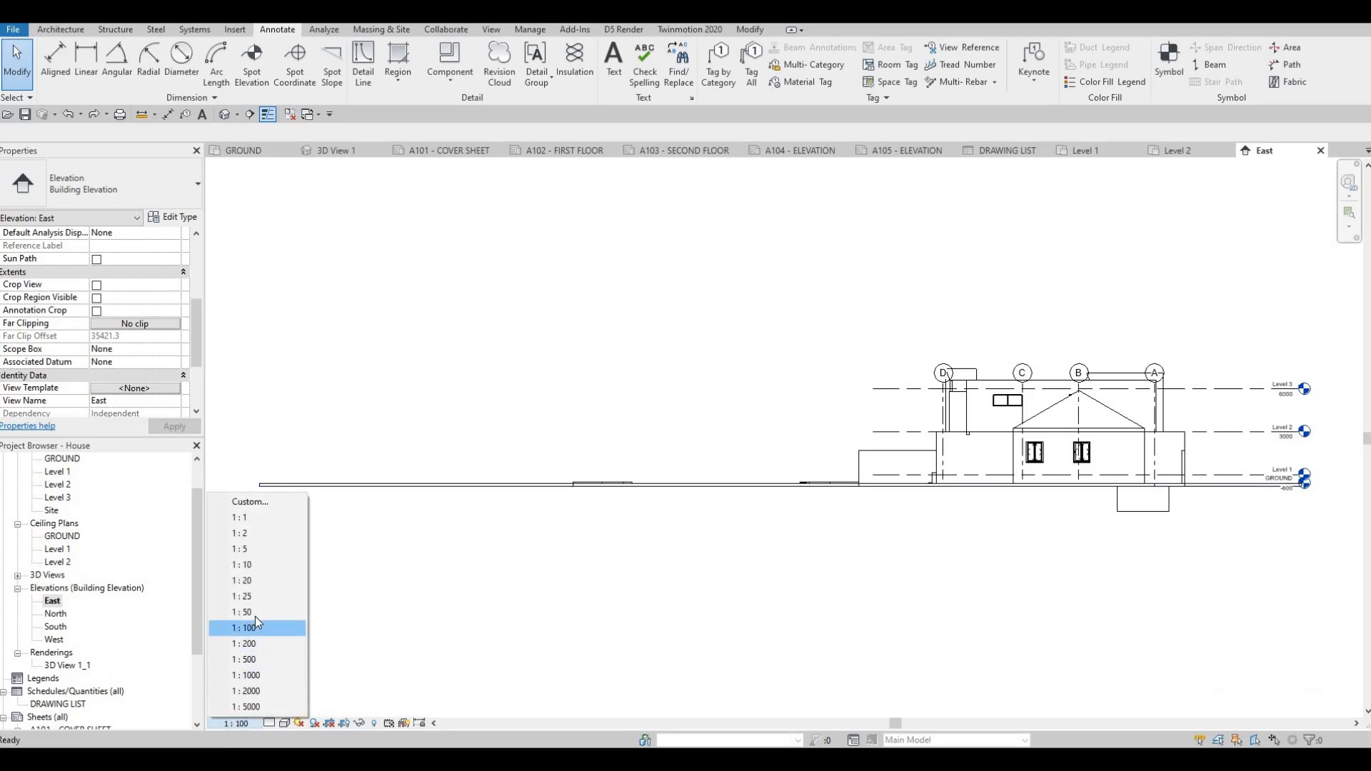
{"action": "key", "text": "Return"}
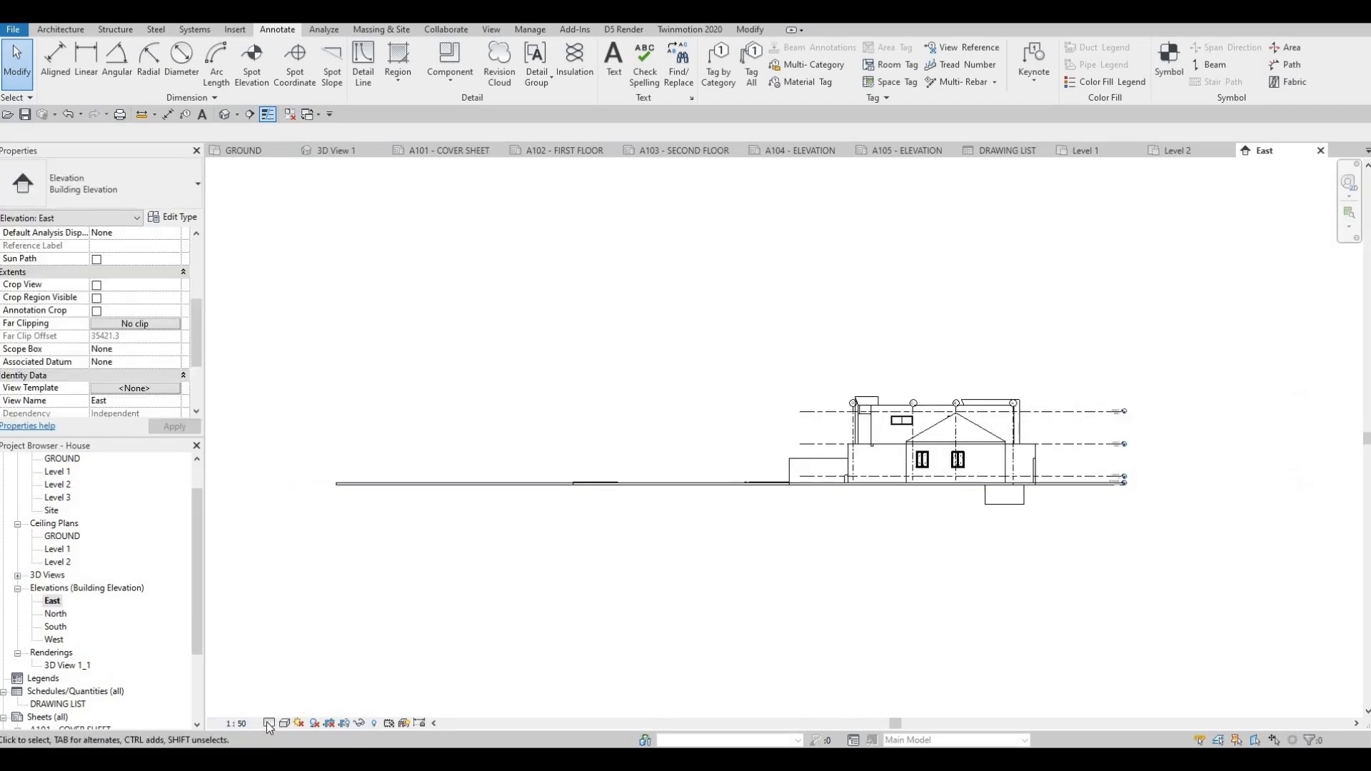
Step: Set the East elevation's visual style to Consistent Colors
{"action": "left_click", "coordinate": [284, 721]}
{"action": "left_click", "coordinate": [289, 707]}
{"action": "left_click", "coordinate": [284, 723]}
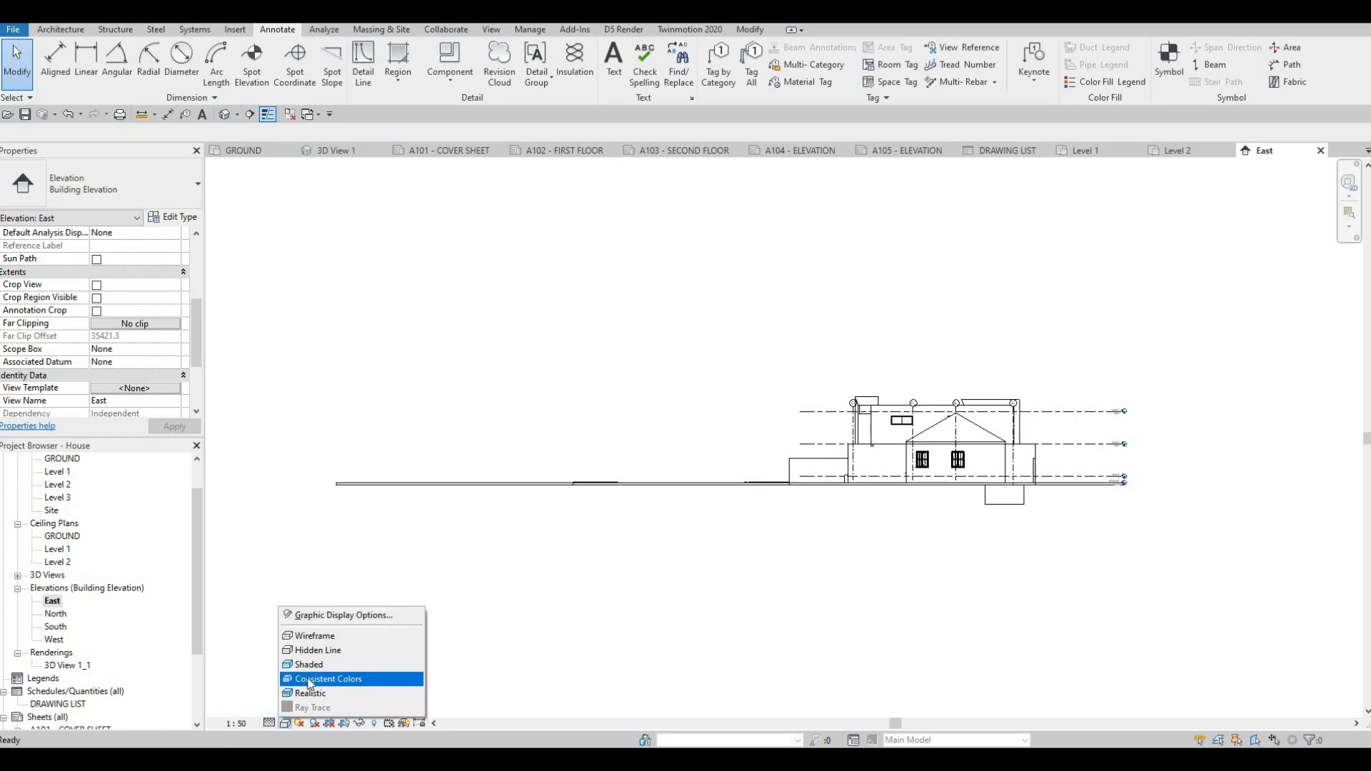
{"action": "left_click", "coordinate": [309, 679]}
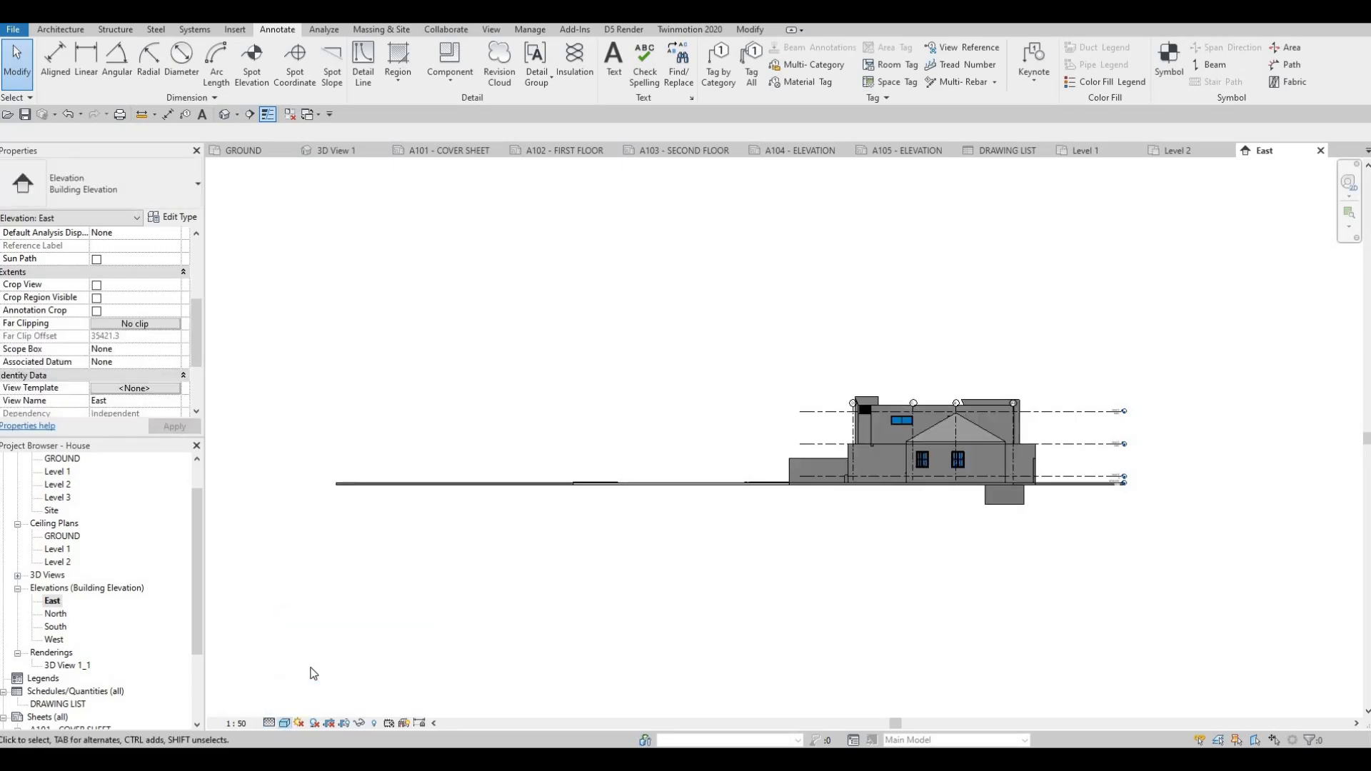
Step: Apply a Gradient background to the East elevation through its graphic display options
{"action": "left_click", "coordinate": [285, 723]}
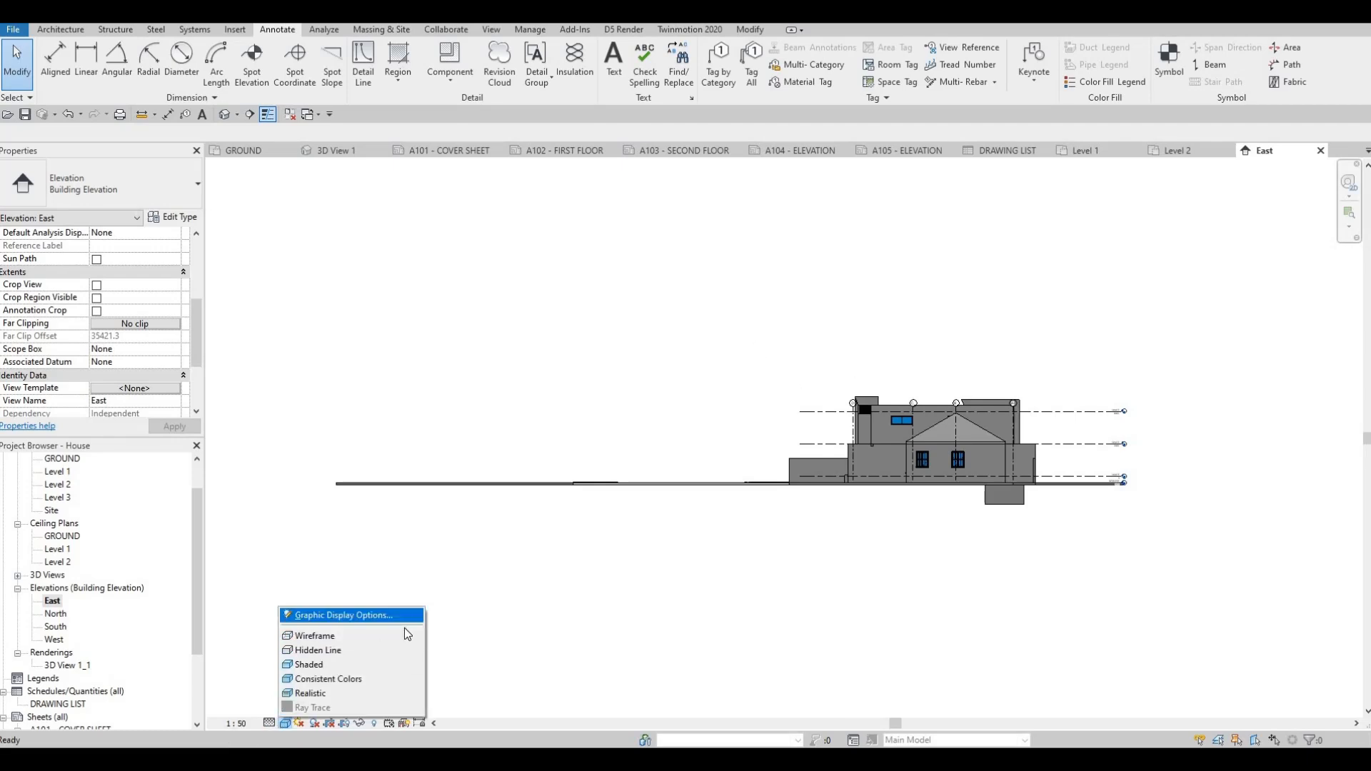
{"action": "left_click", "coordinate": [336, 613]}
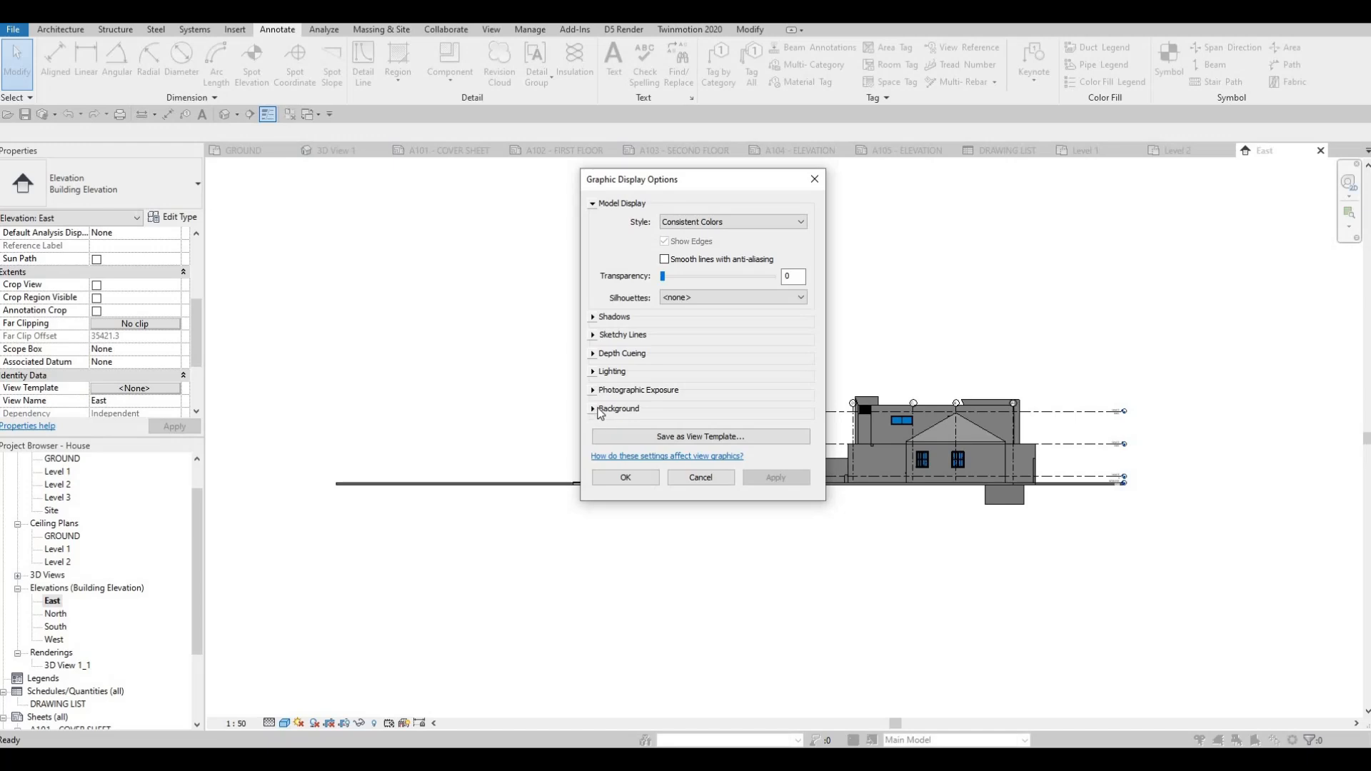
{"action": "left_click", "coordinate": [664, 419]}
{"action": "left_click", "coordinate": [680, 429]}
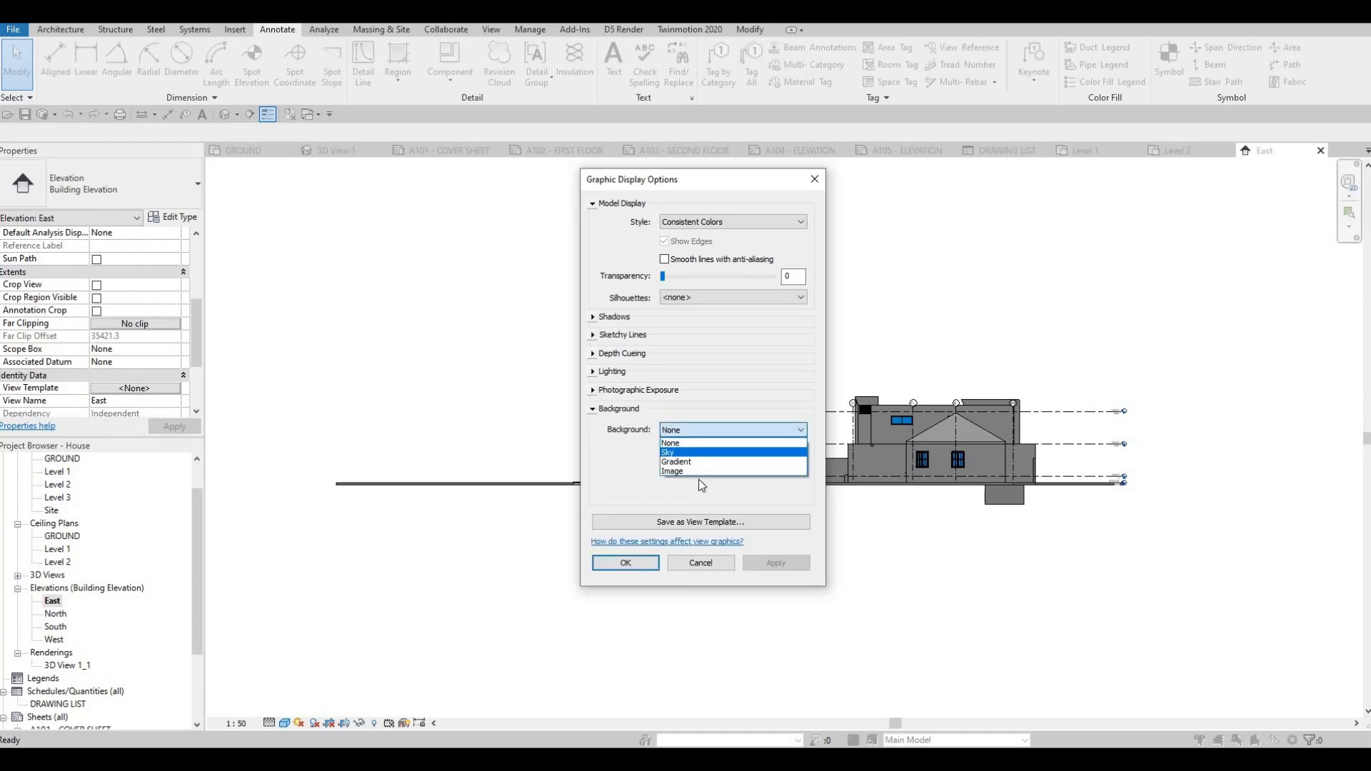
{"action": "left_click", "coordinate": [685, 462]}
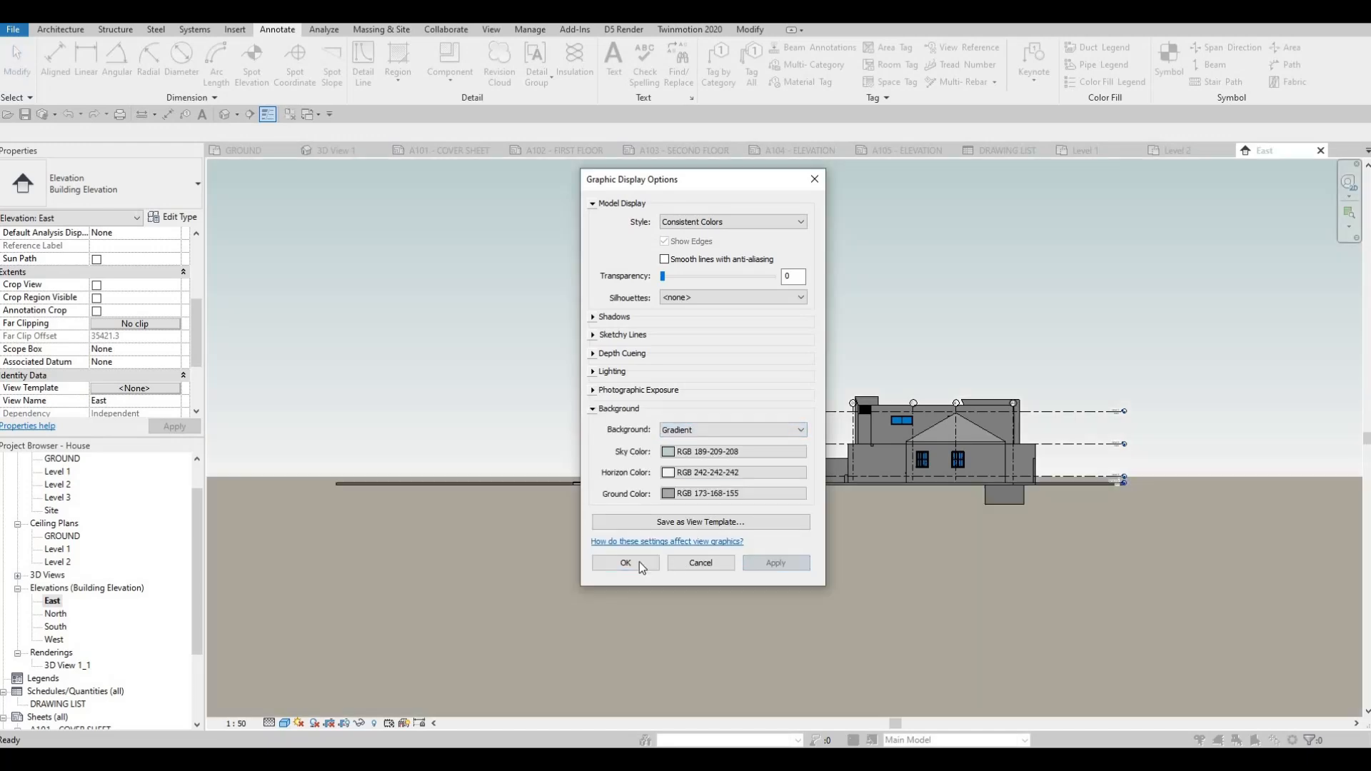
{"action": "left_click", "coordinate": [625, 562]}
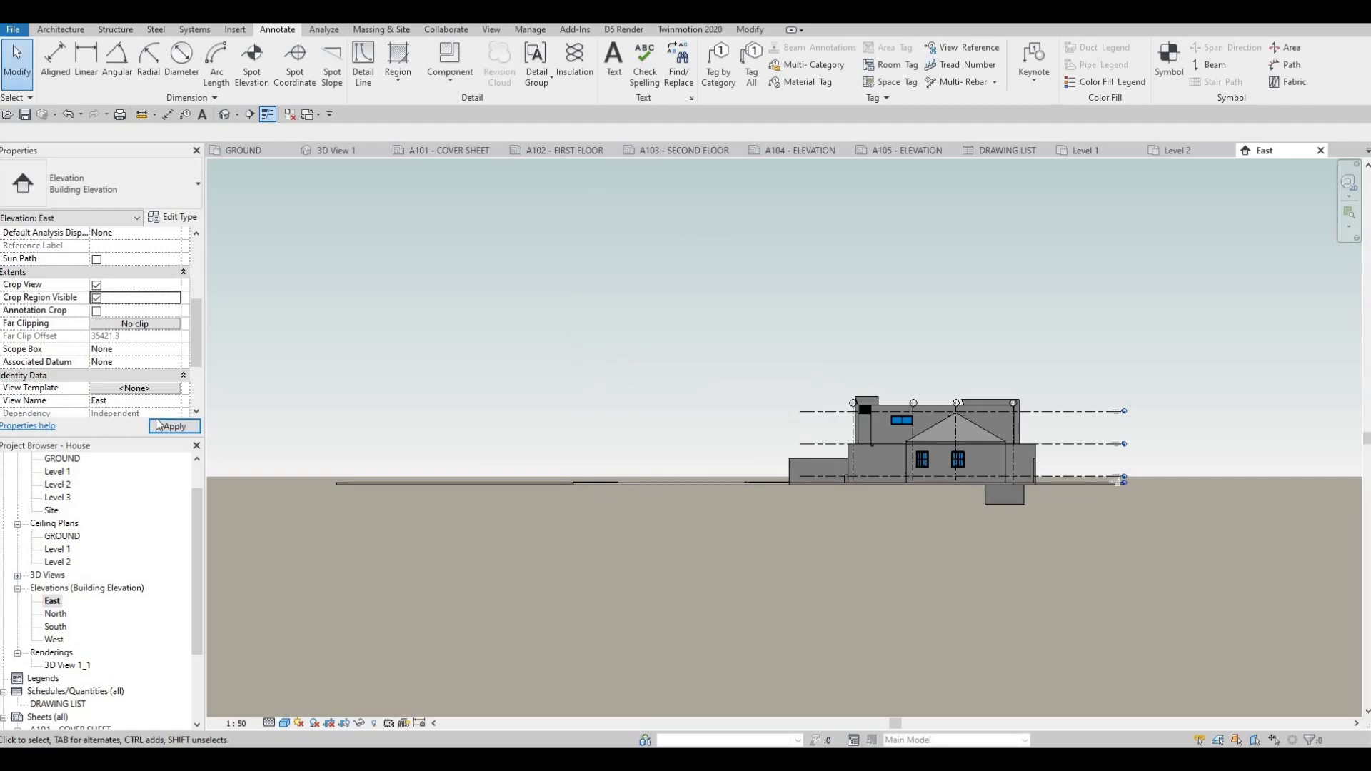
Step: Enable Crop View, Crop Region Visible and Annotation Crop, and pull the crop region's two side edges in close to the house
{"action": "scroll", "coordinate": [413, 354], "scroll_direction": "down", "scroll_amount": 1}
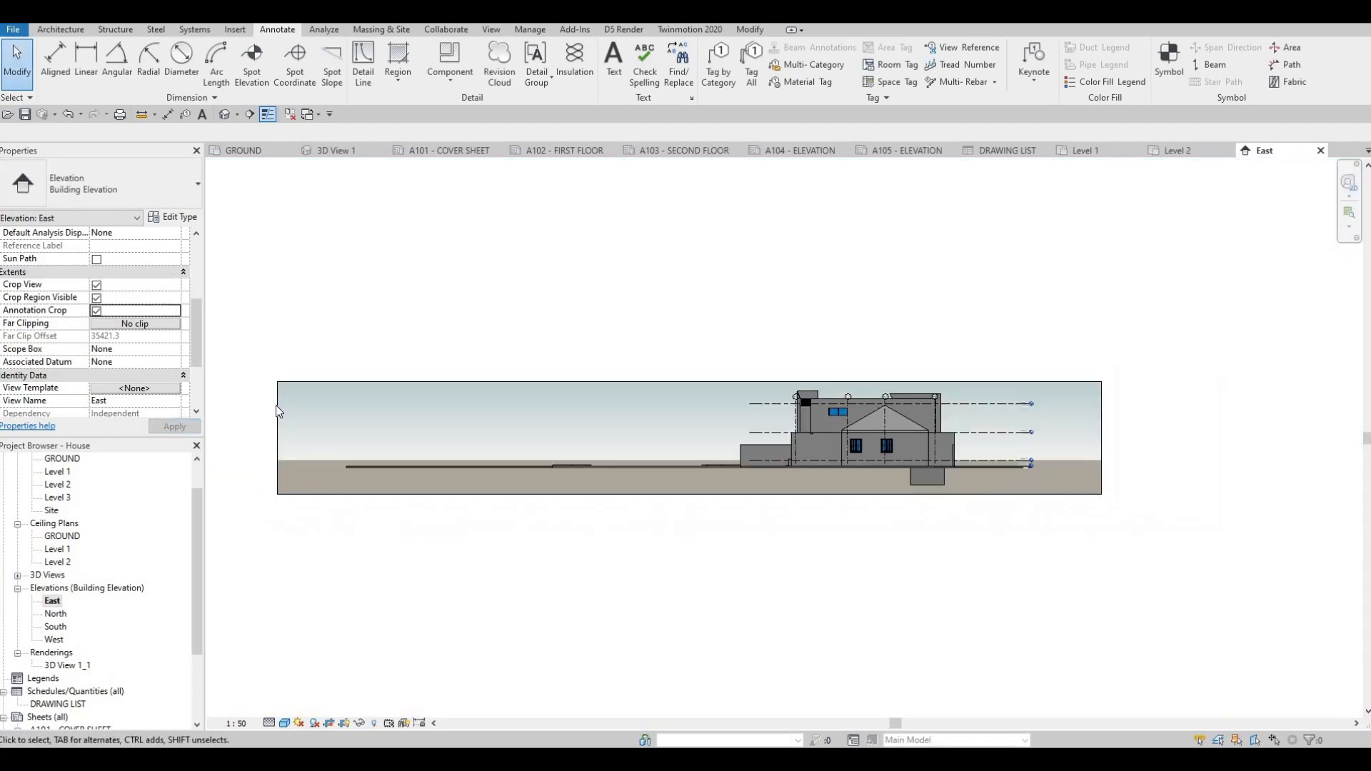
{"action": "left_click", "coordinate": [277, 406]}
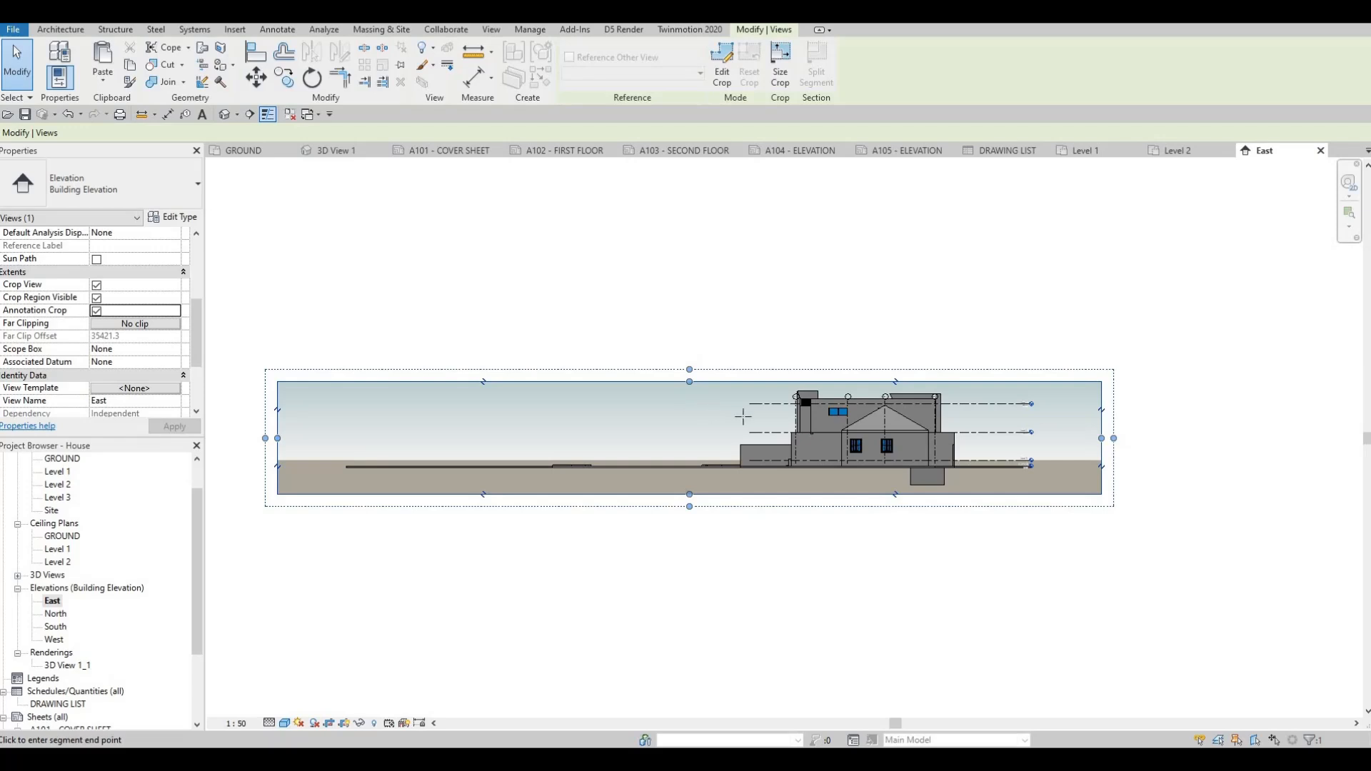
{"action": "left_click_drag", "start_coordinate": [742, 416], "coordinate": [741, 422]}
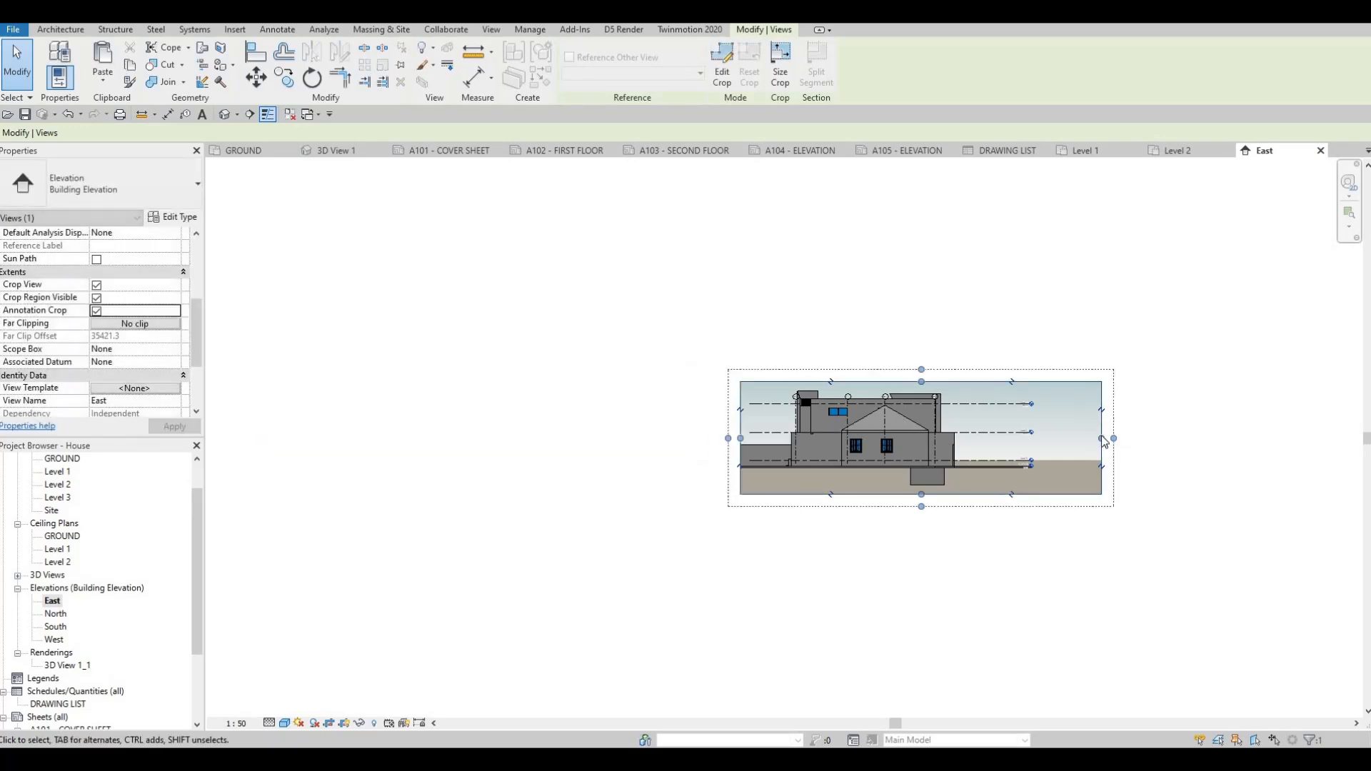
{"action": "left_click_drag", "start_coordinate": [1101, 437], "coordinate": [991, 435]}
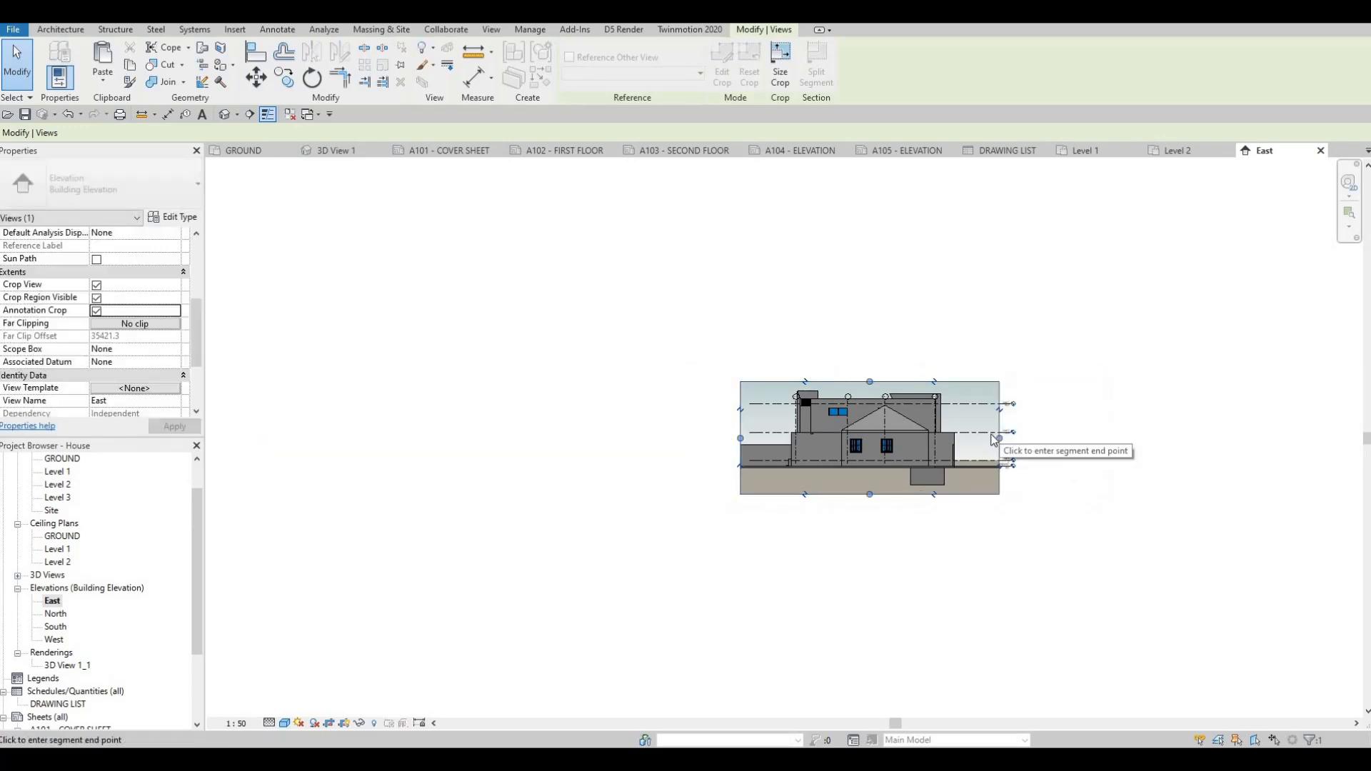
Step: Hide the gabled building's roof and its connected walls, standing in front of the house, as elements in the East elevation
{"action": "scroll", "coordinate": [958, 427], "scroll_direction": "up", "scroll_amount": 3}
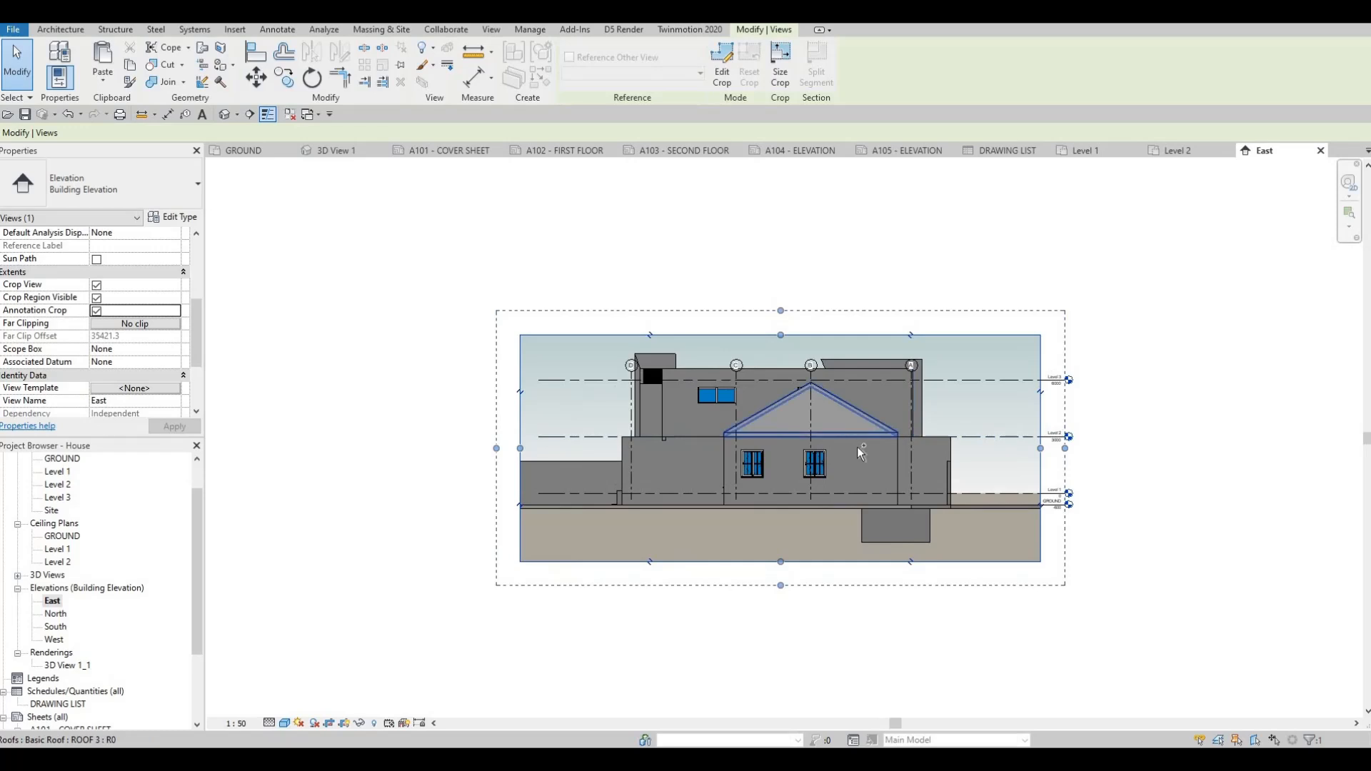
{"action": "left_click", "coordinate": [858, 449]}
{"action": "key", "text": "Tab"}
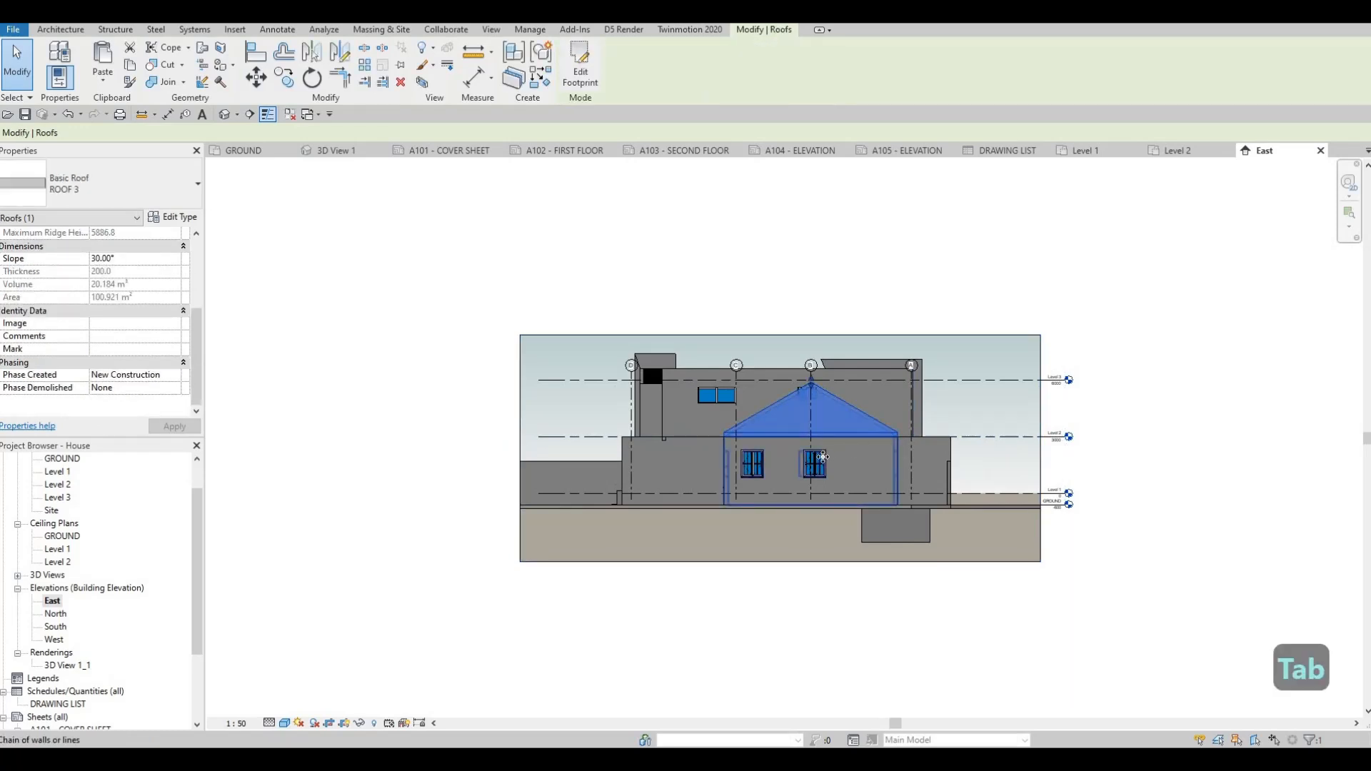
{"action": "left_click", "coordinate": [822, 457]}
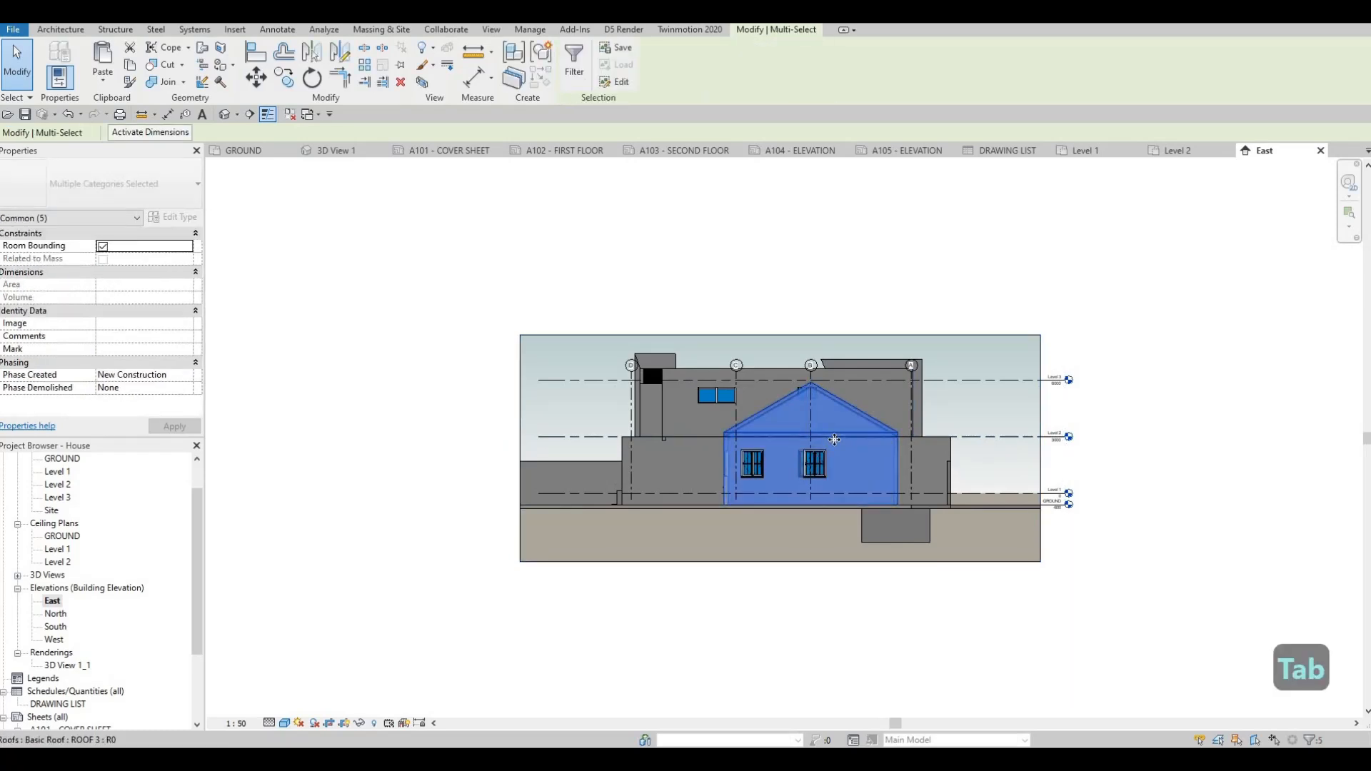
{"action": "right_click", "coordinate": [837, 439]}
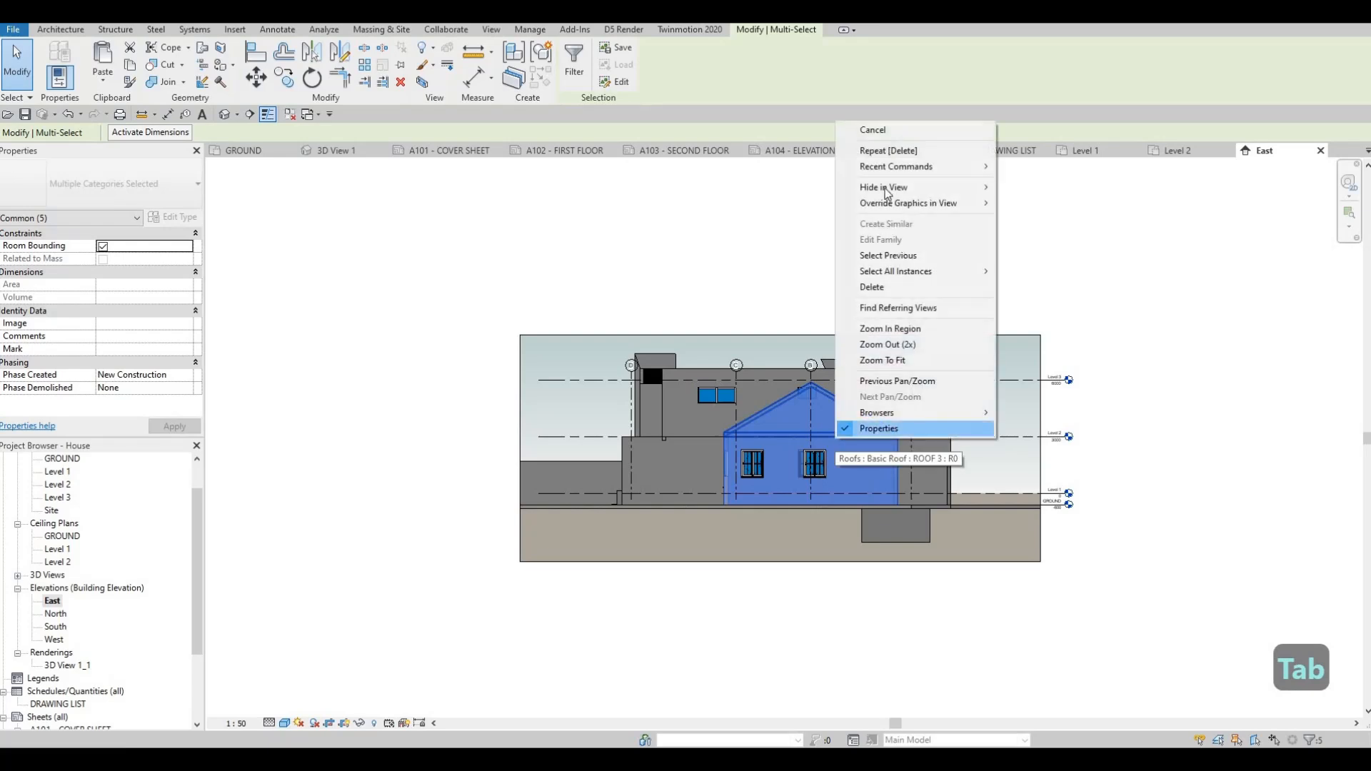
{"action": "mouse_move", "coordinate": [990, 187]}
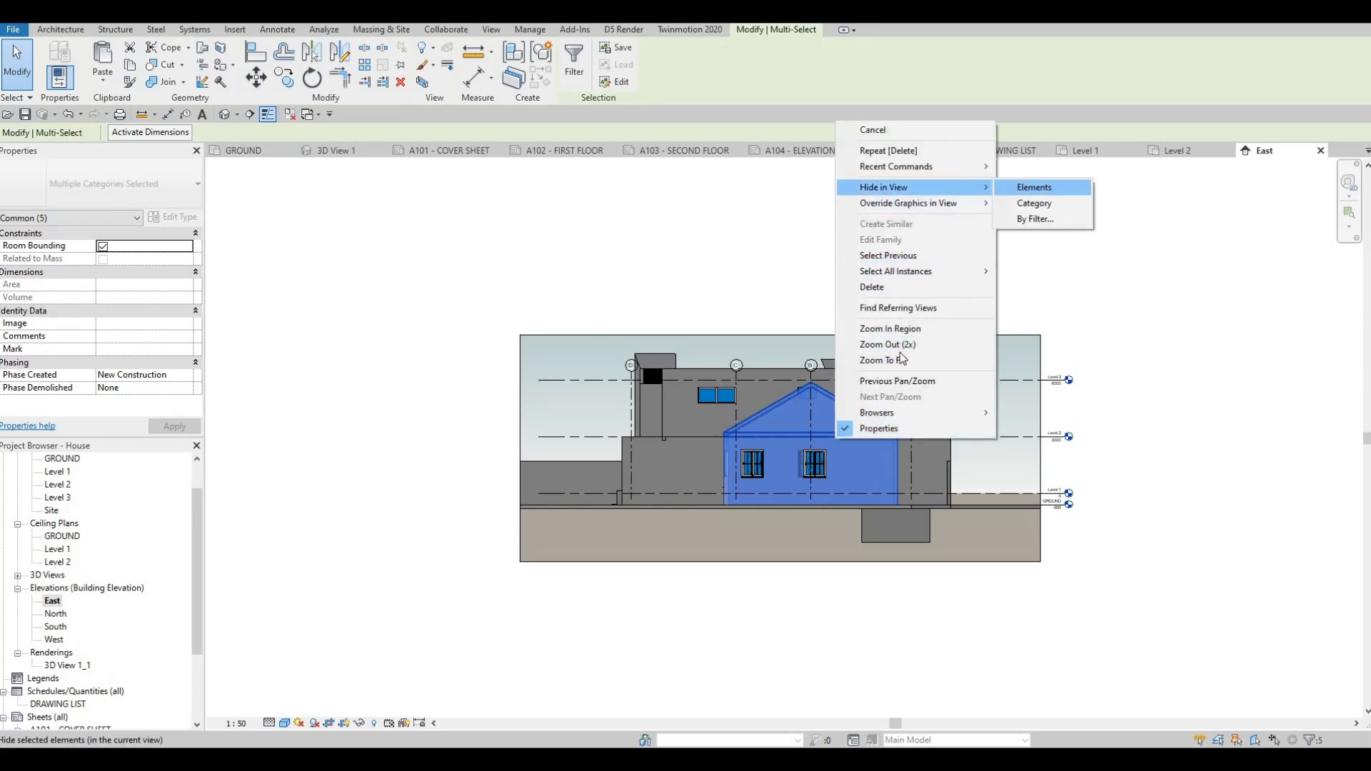
{"action": "key", "text": "Return"}
Step: Hide the leftover casement windows and interior door of the gabled building as elements in the East elevation
{"action": "left_click", "coordinate": [749, 471], "text": "ctrl"}
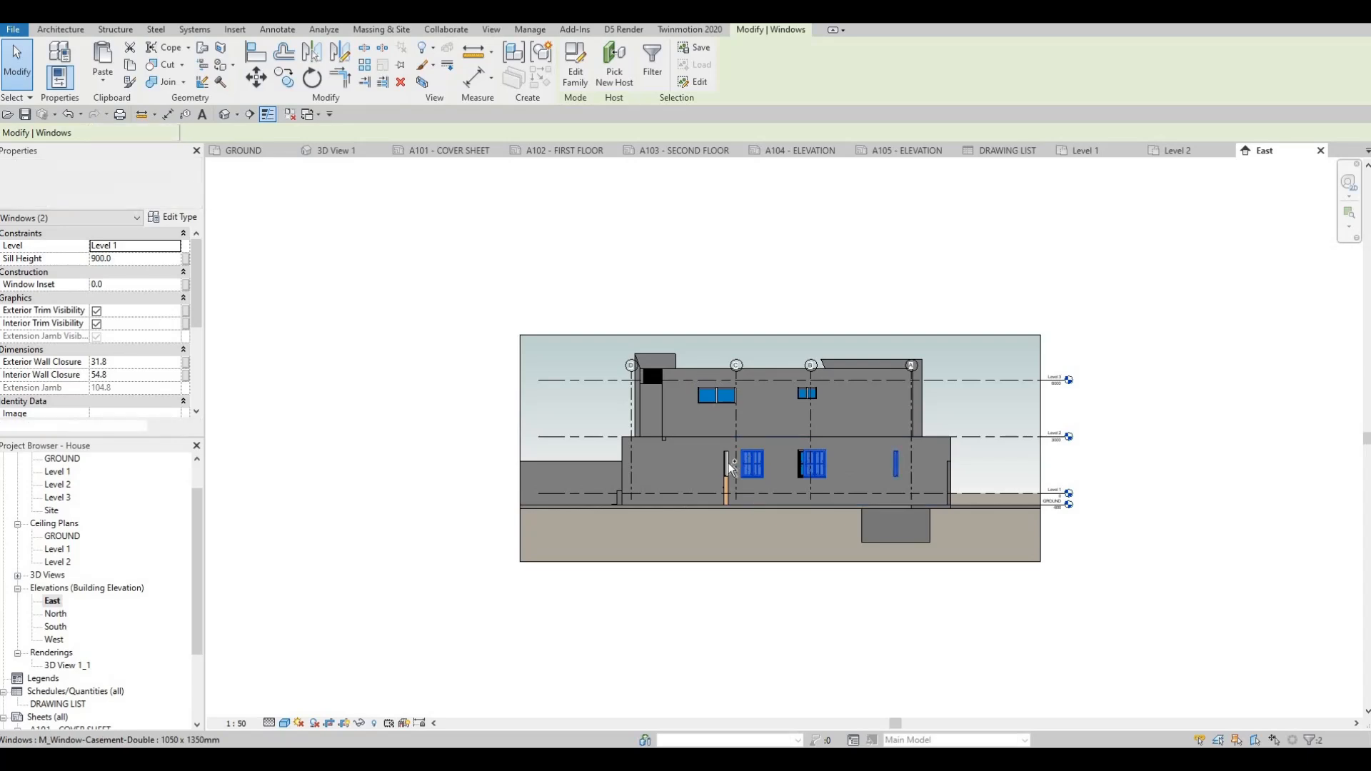
{"action": "left_click", "coordinate": [726, 489], "text": "ctrl"}
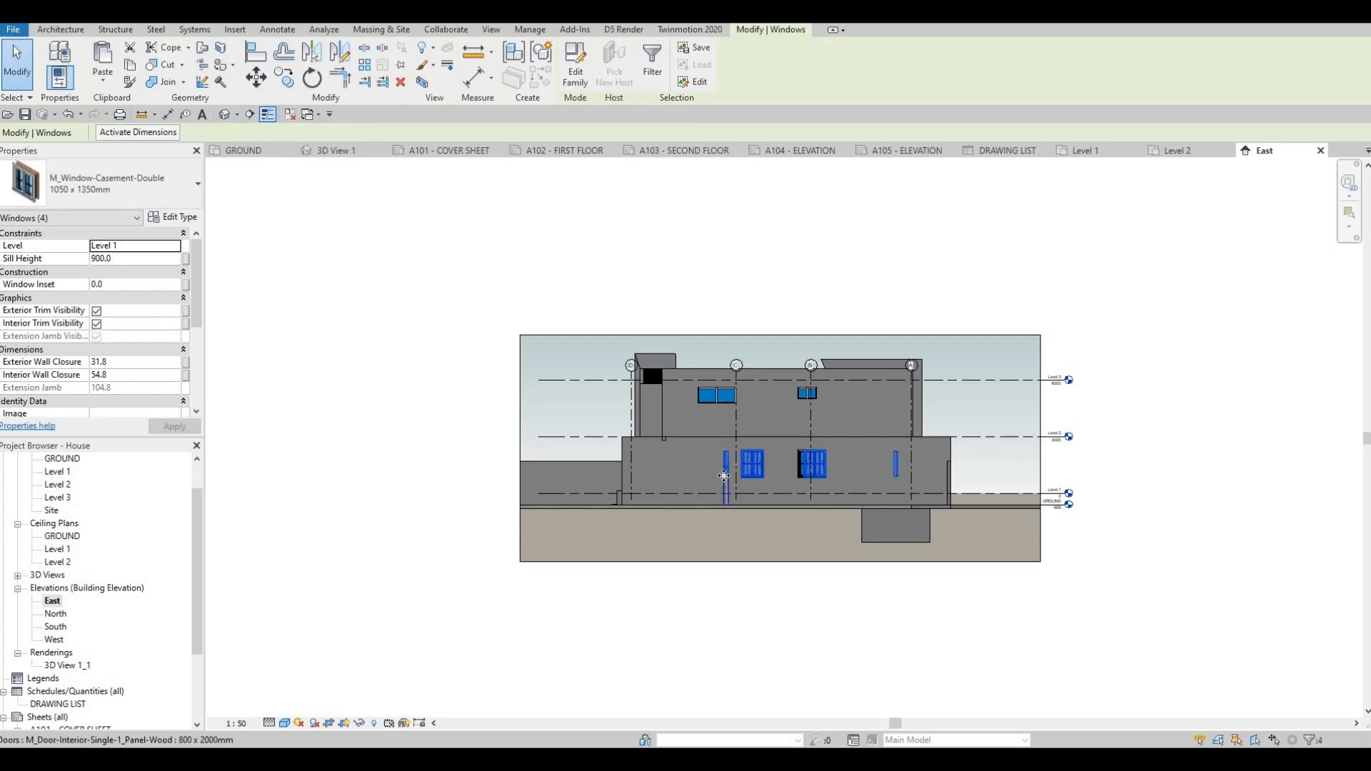
{"action": "left_click", "coordinate": [723, 475], "text": "ctrl"}
{"action": "right_click", "coordinate": [789, 260]}
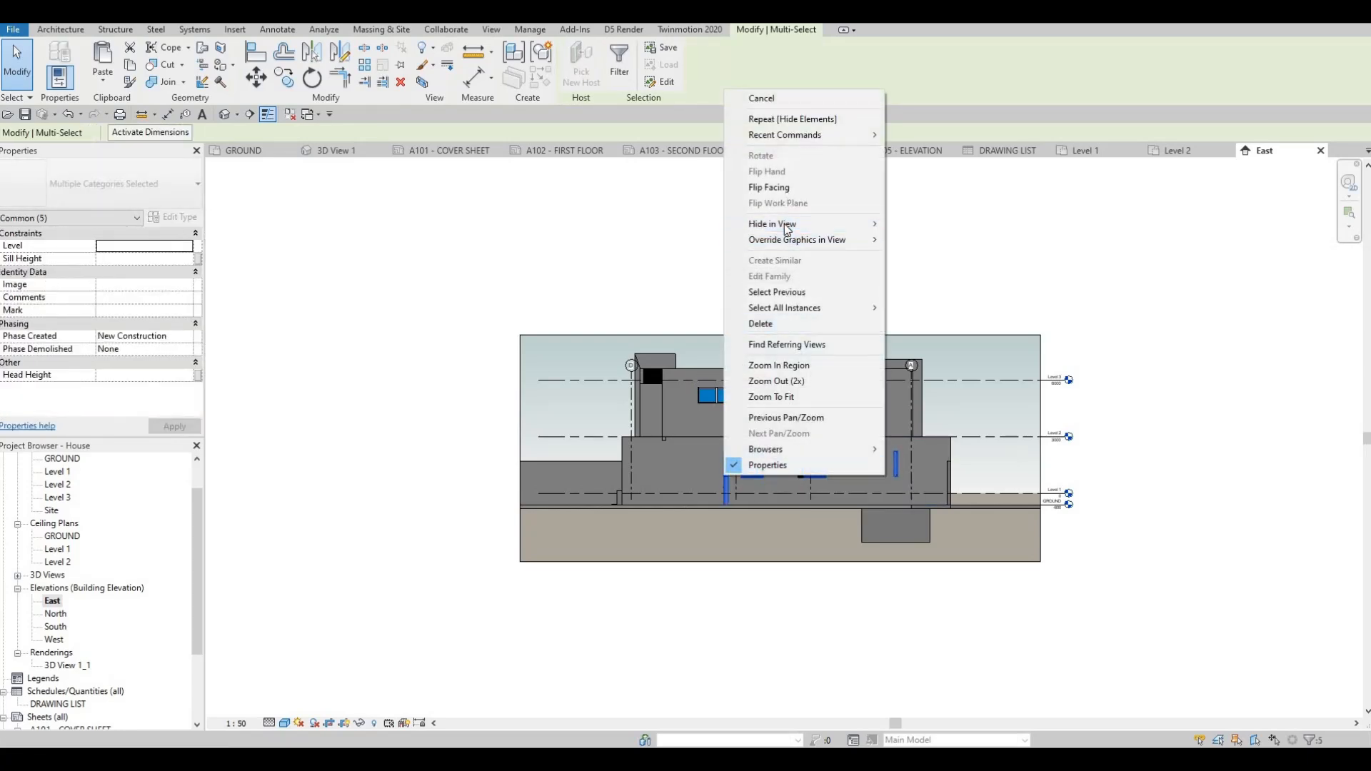
{"action": "left_click", "coordinate": [923, 224]}
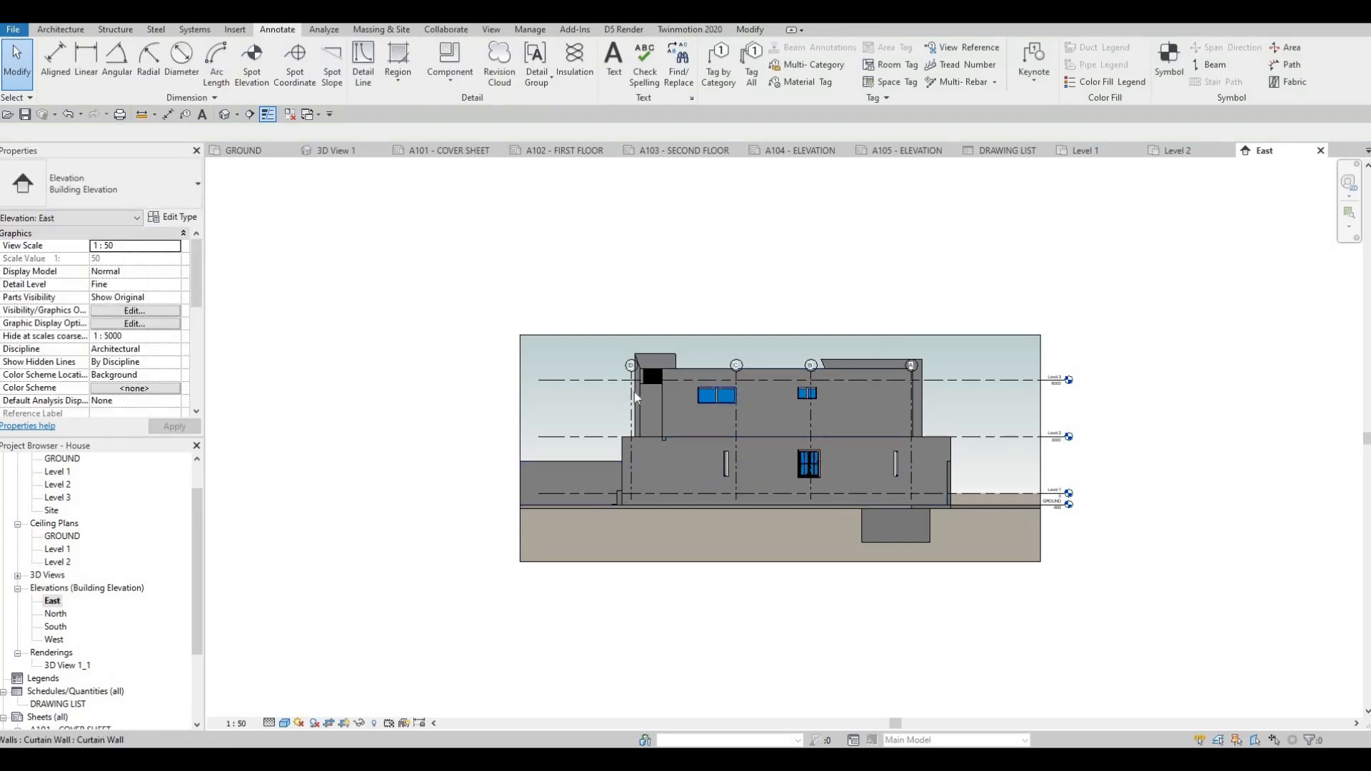
Step: Raise the East elevation's grid bubbles to the upper edge of the crop region
{"action": "key", "text": "Tab"}
{"action": "left_click", "coordinate": [631, 375]}
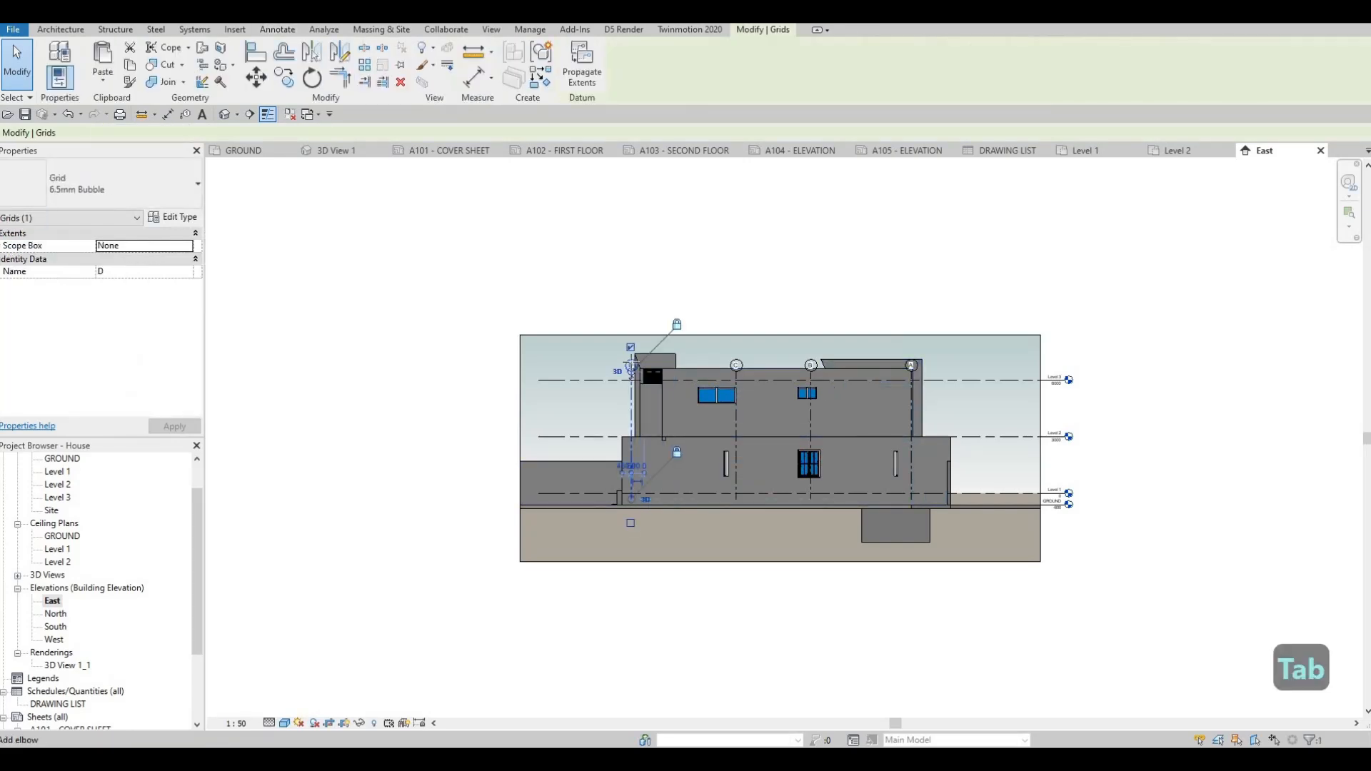
{"action": "left_click_drag", "start_coordinate": [631, 366], "coordinate": [631, 337]}
{"action": "key", "text": "Escape"}
{"action": "key", "text": "Escape"}
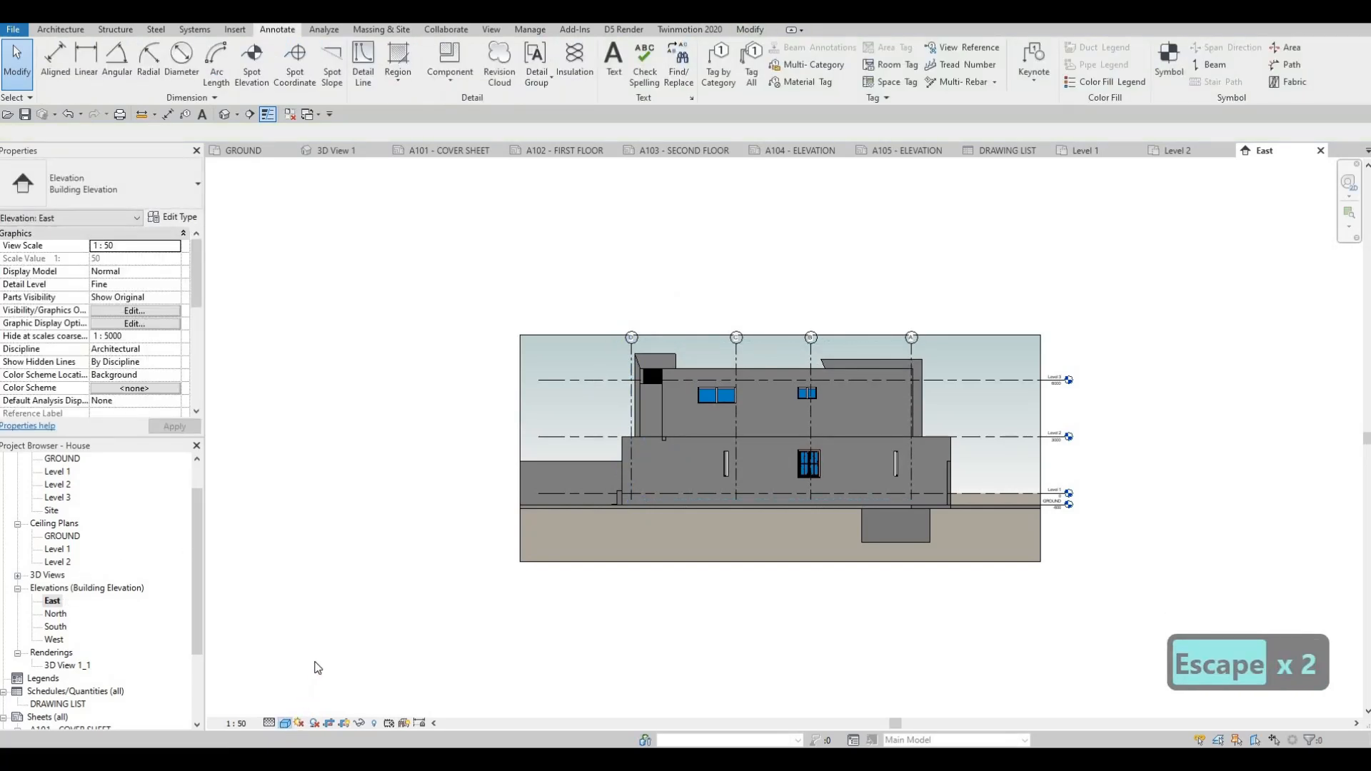
Step: Change the East elevation's visual style to Hidden Line
{"action": "left_click", "coordinate": [284, 724]}
{"action": "left_click", "coordinate": [357, 650]}
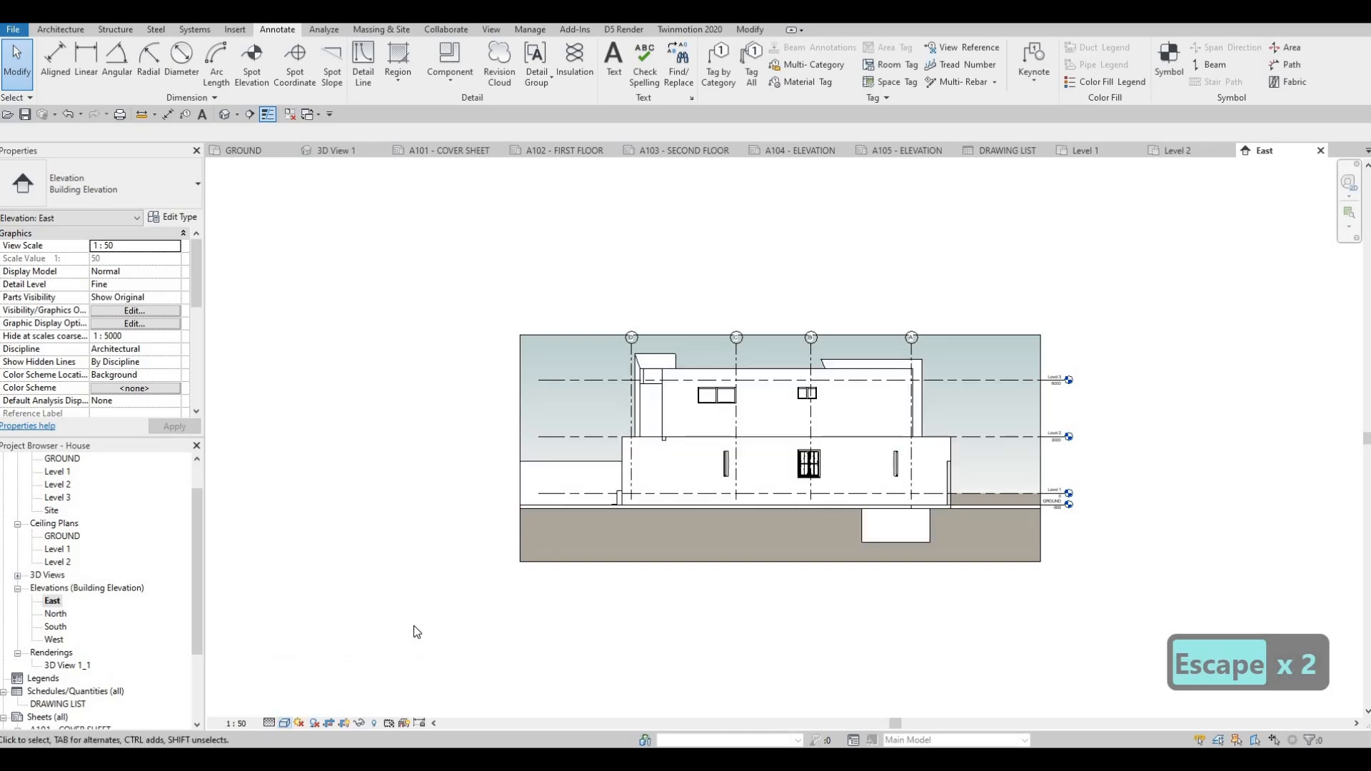
{"action": "key", "text": "Escape"}
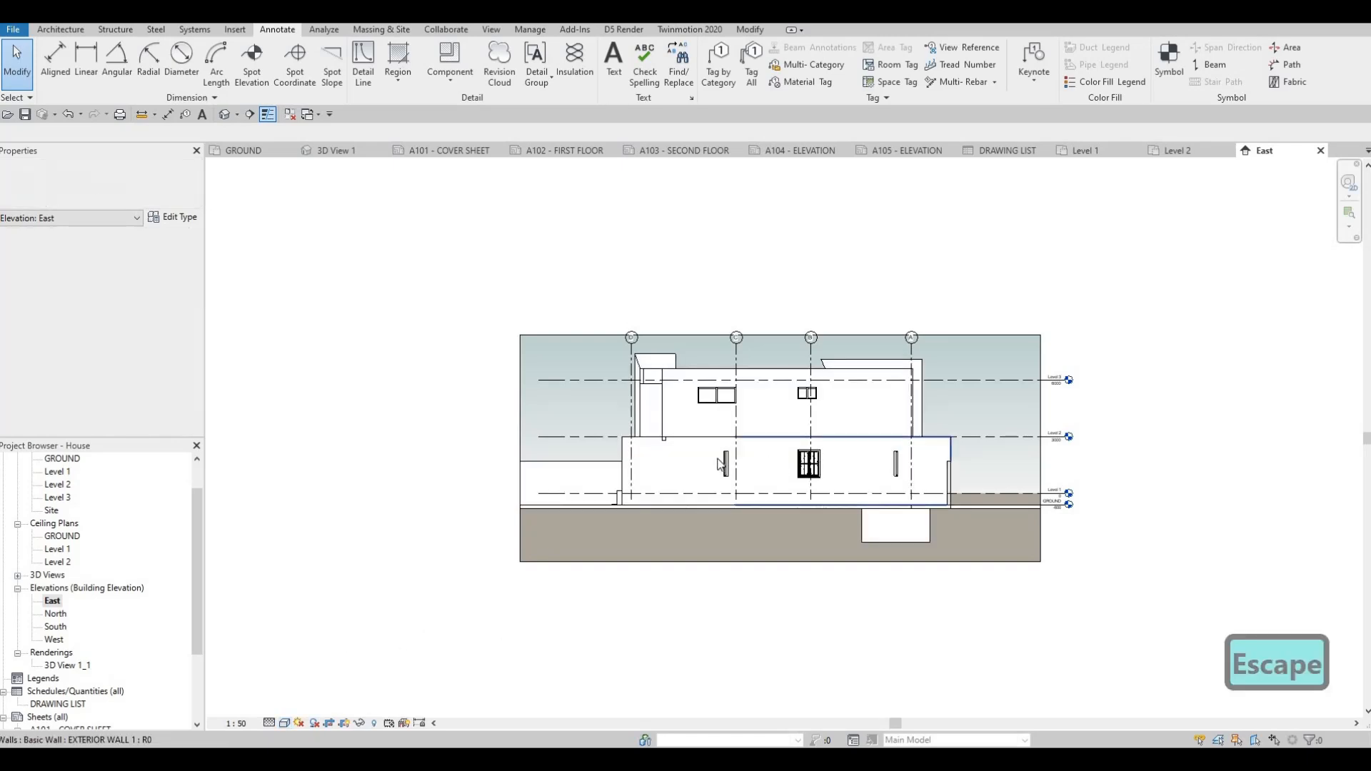
{"action": "middle_click_drag", "start_coordinate": [339, 668], "coordinate": [337, 677]}
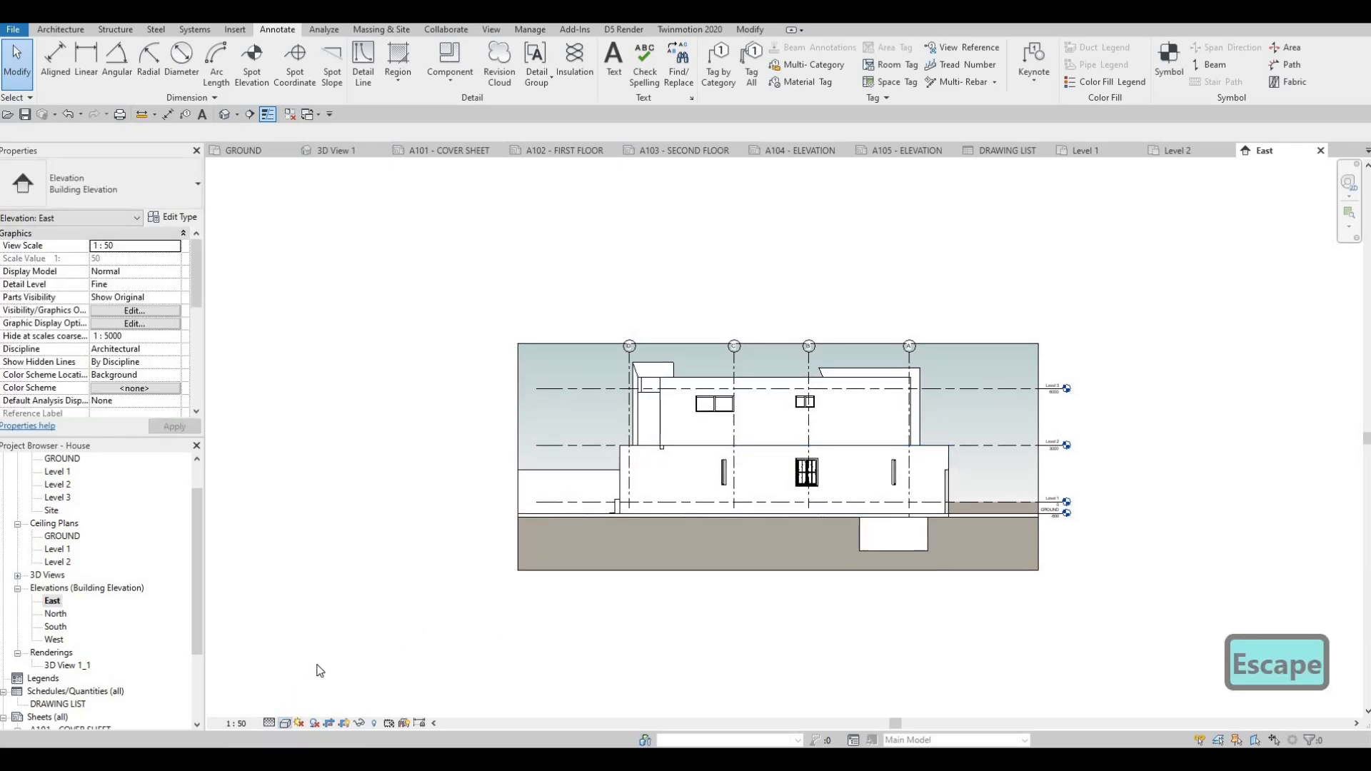
{"action": "left_click", "coordinate": [285, 723]}
{"action": "key", "text": "Escape"}
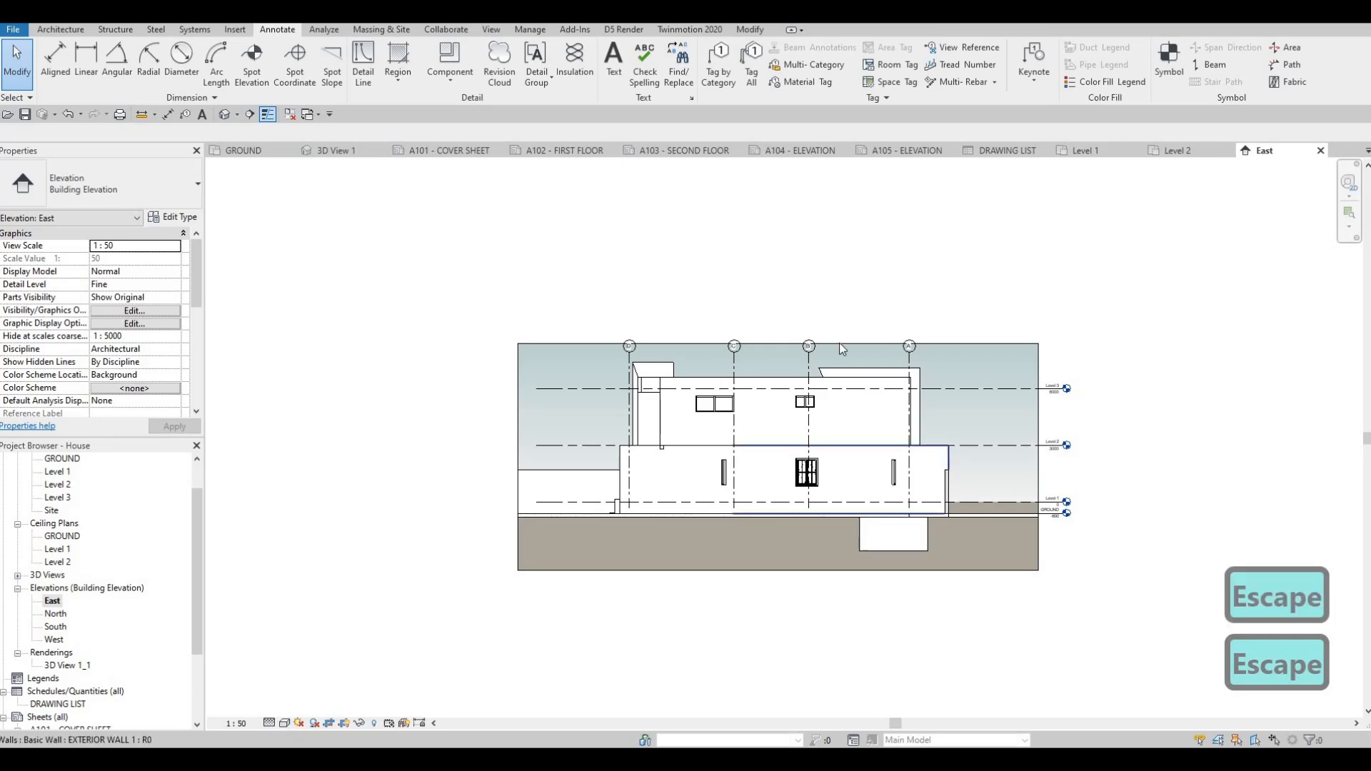
{"action": "scroll", "coordinate": [778, 486], "scroll_direction": "up", "scroll_amount": 1}
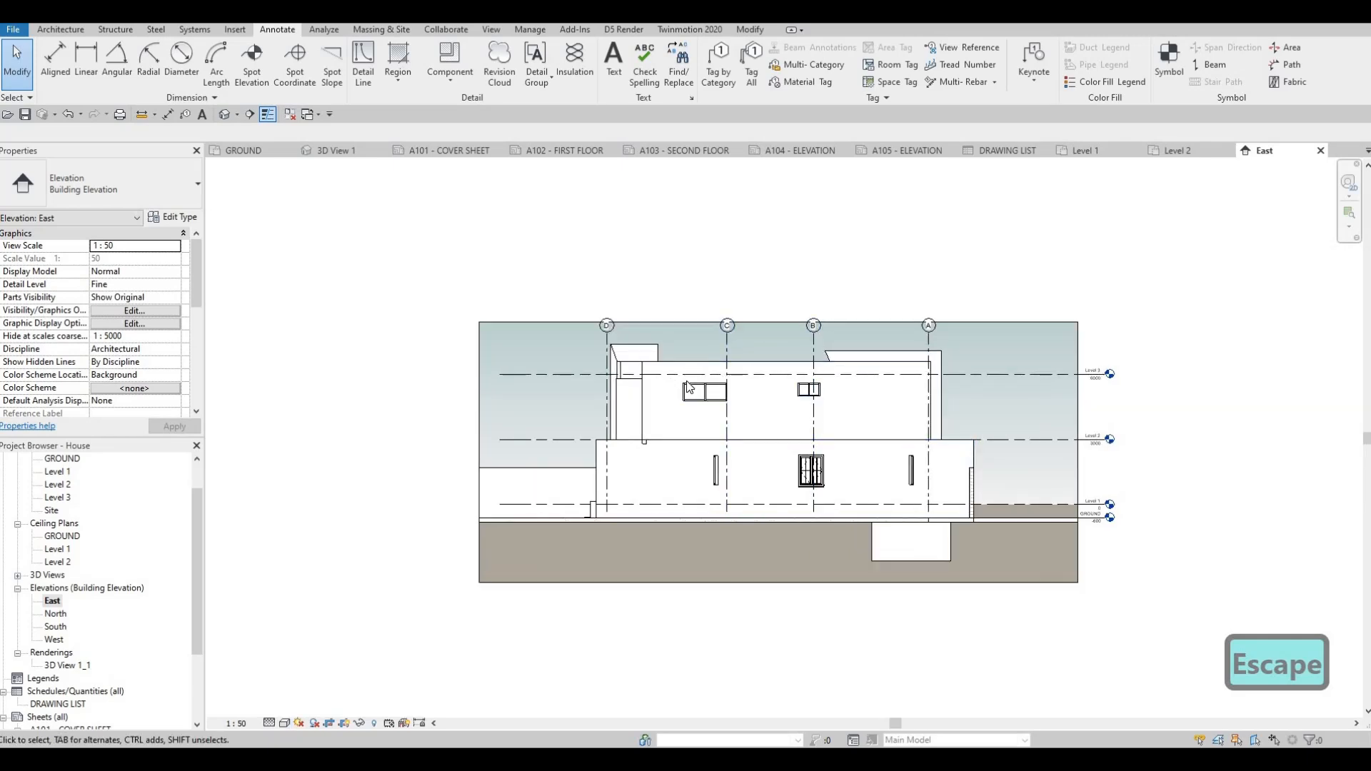
{"action": "middle_click_drag", "start_coordinate": [985, 326], "coordinate": [1015, 284]}
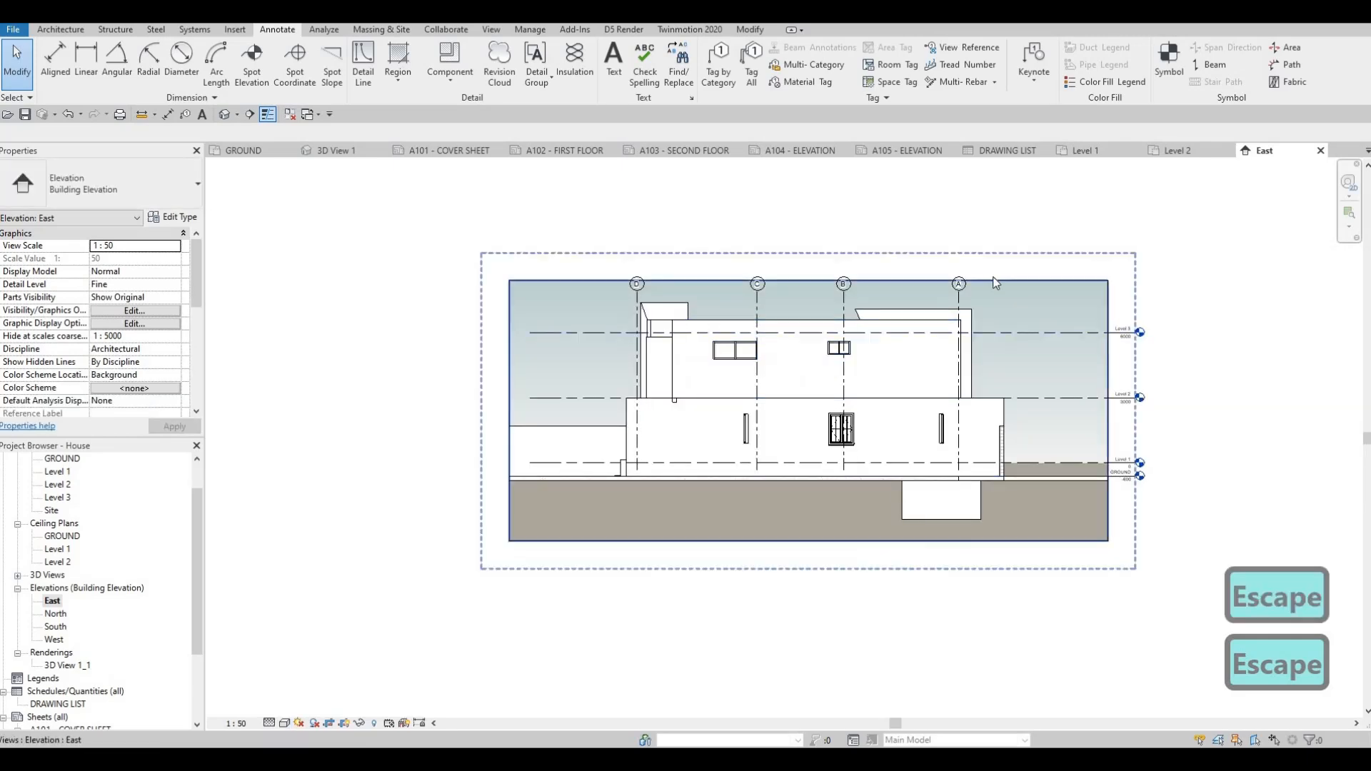
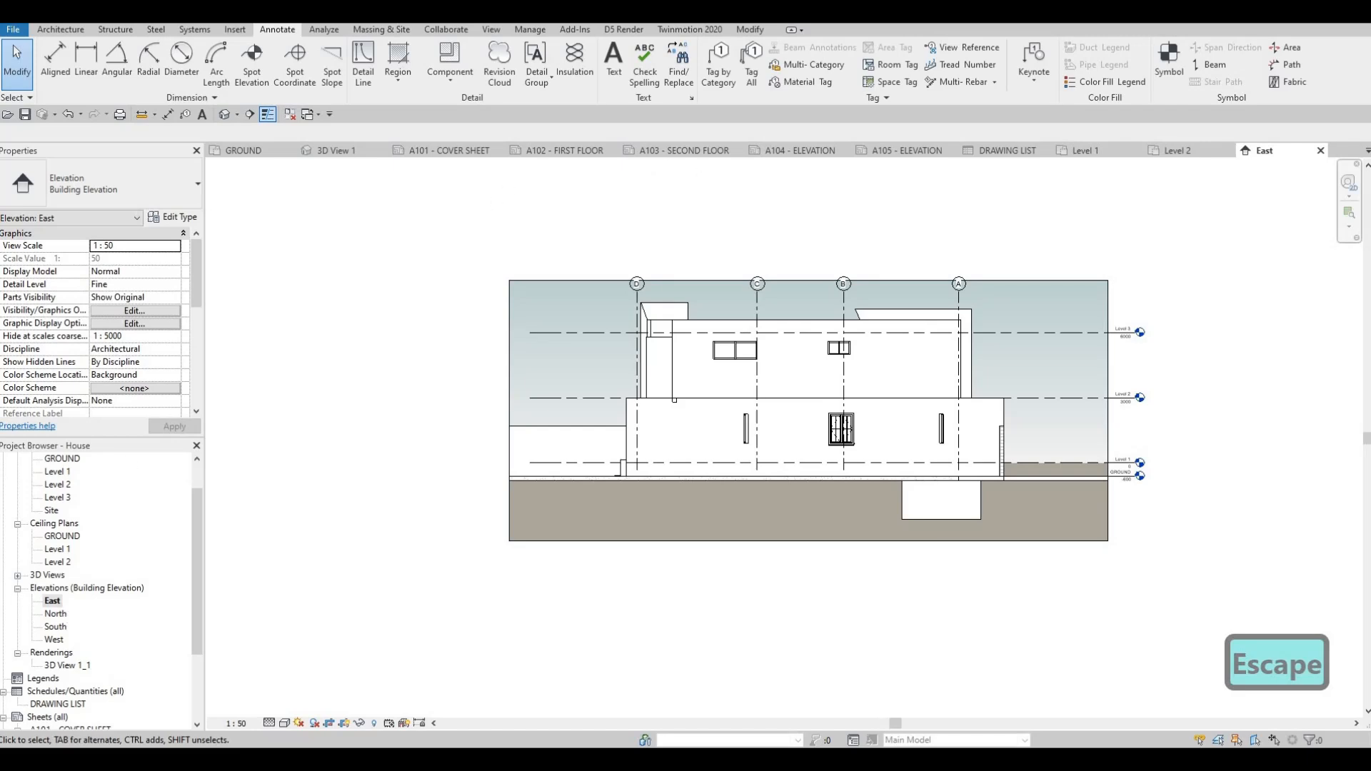
Step: Open the North elevation and set its view scale to 1:50
{"action": "double_click", "coordinate": [55, 614]}
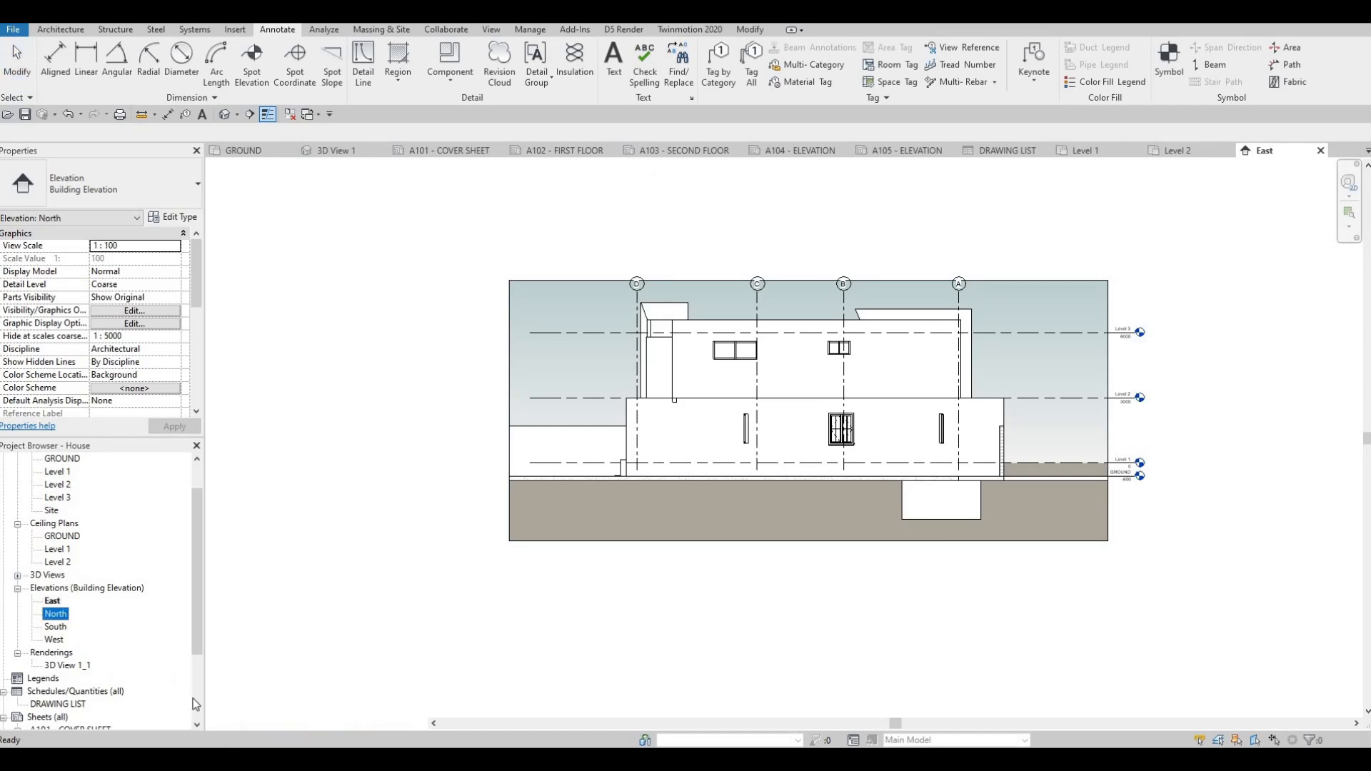
{"action": "left_click", "coordinate": [237, 722]}
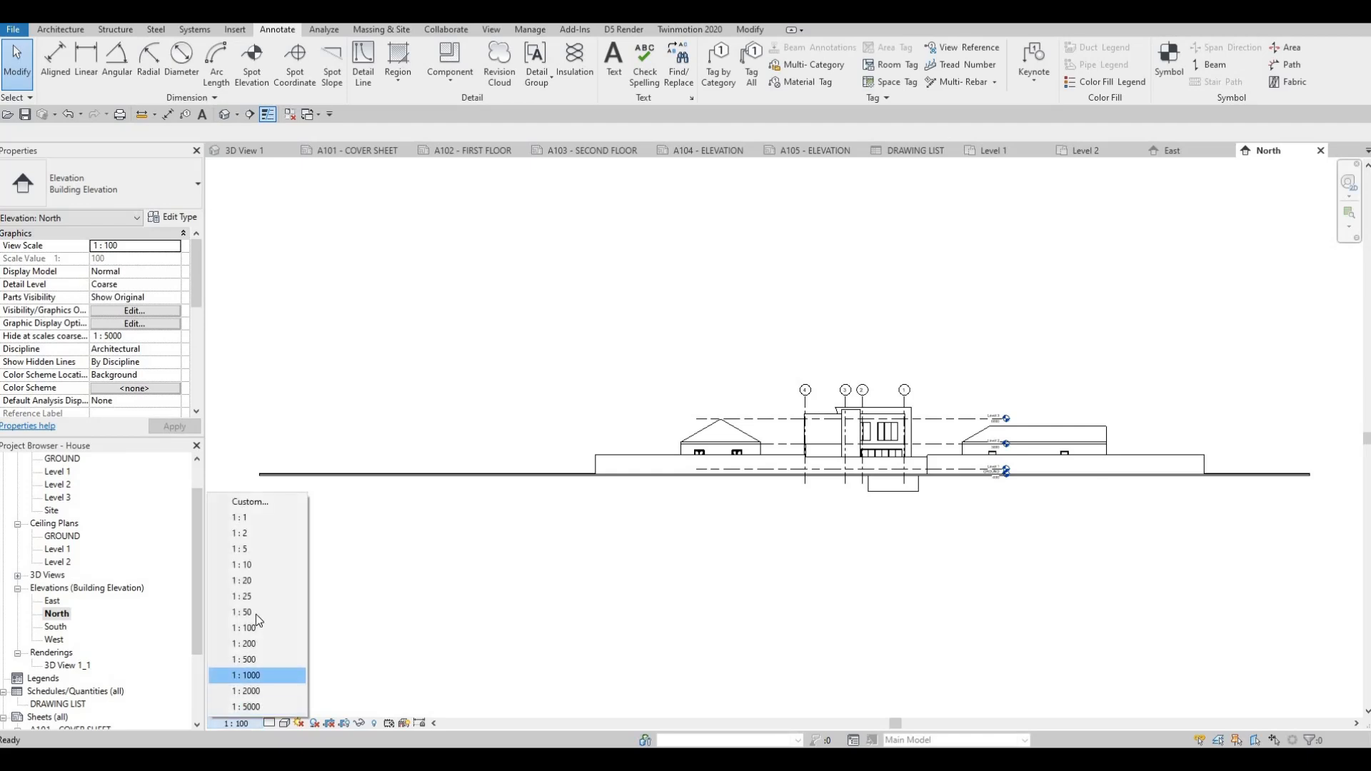
{"action": "left_click", "coordinate": [256, 614]}
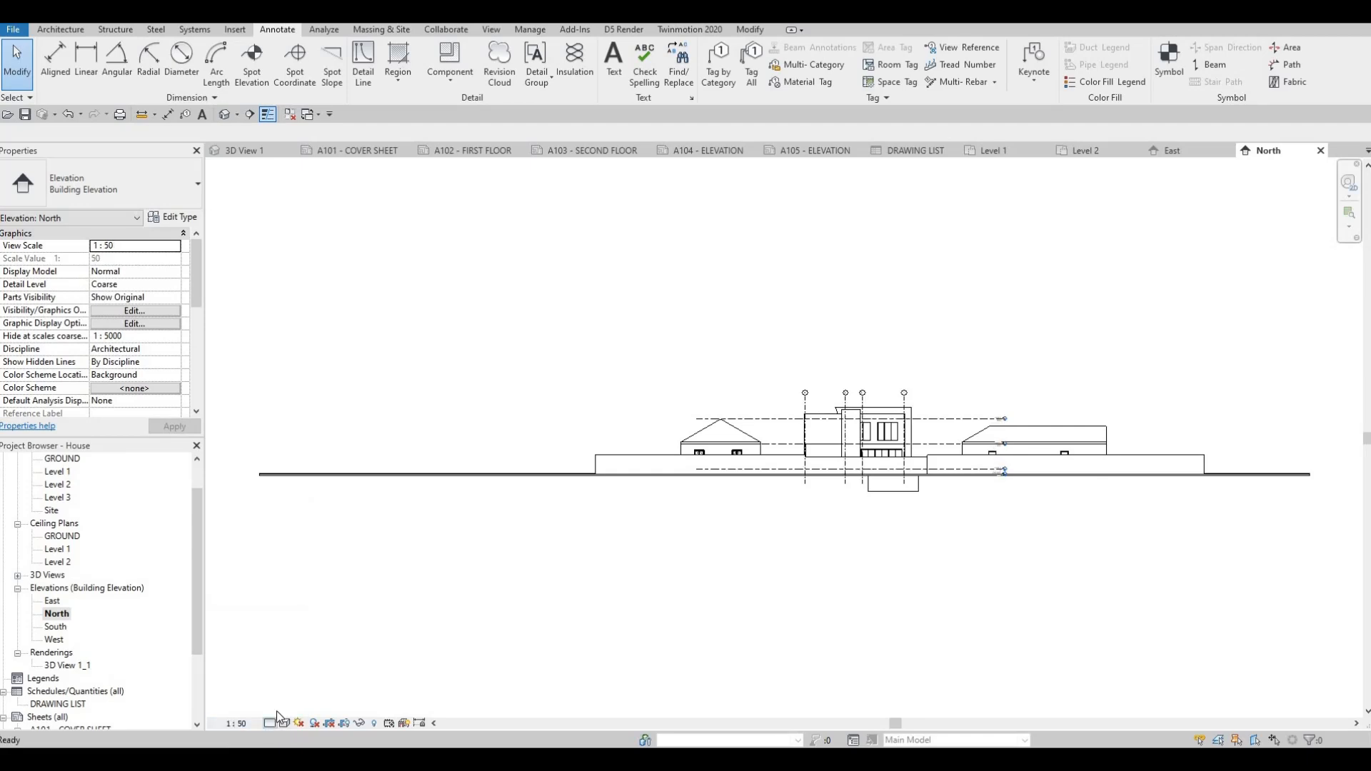
Step: Set the North elevation's detail level to Fine and its visual style to Hidden Line
{"action": "left_click", "coordinate": [269, 722]}
{"action": "left_click", "coordinate": [290, 711]}
{"action": "left_click", "coordinate": [285, 722]}
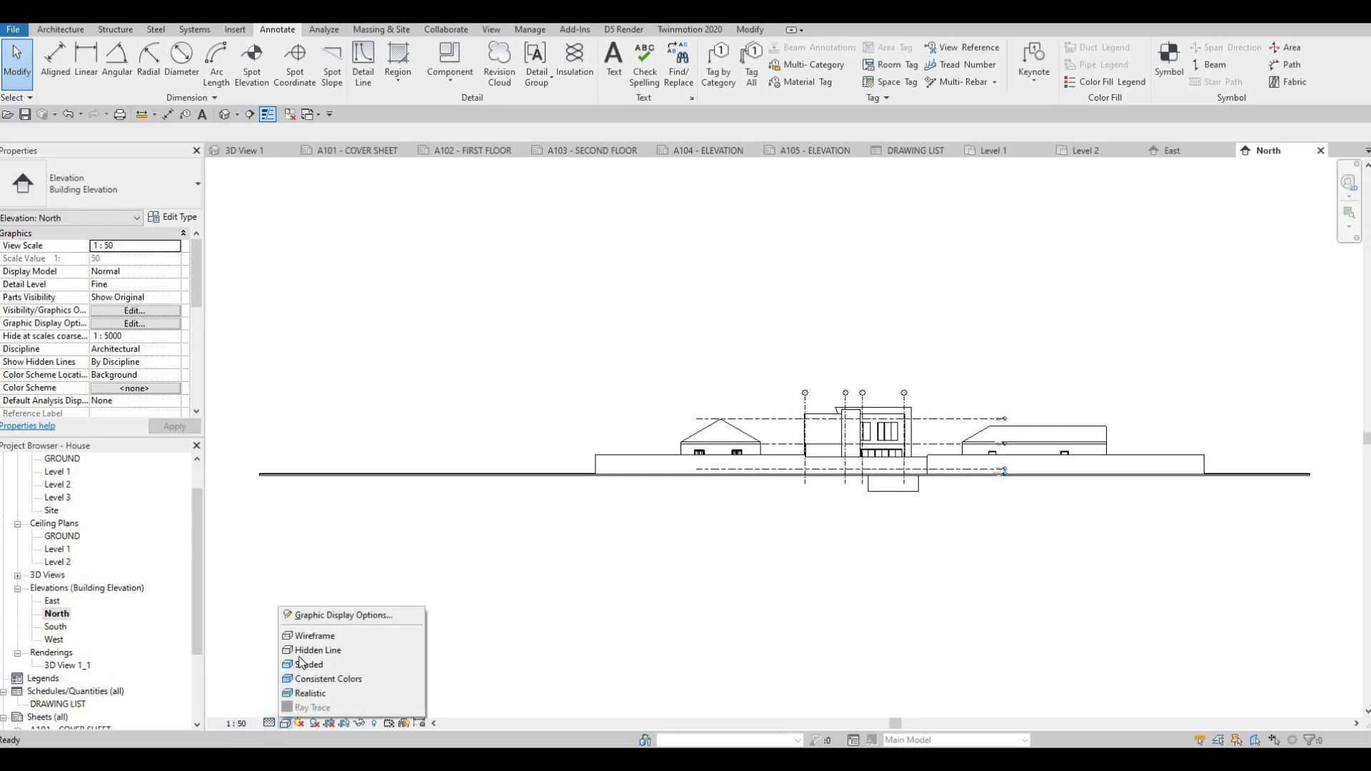
{"action": "left_click", "coordinate": [298, 651]}
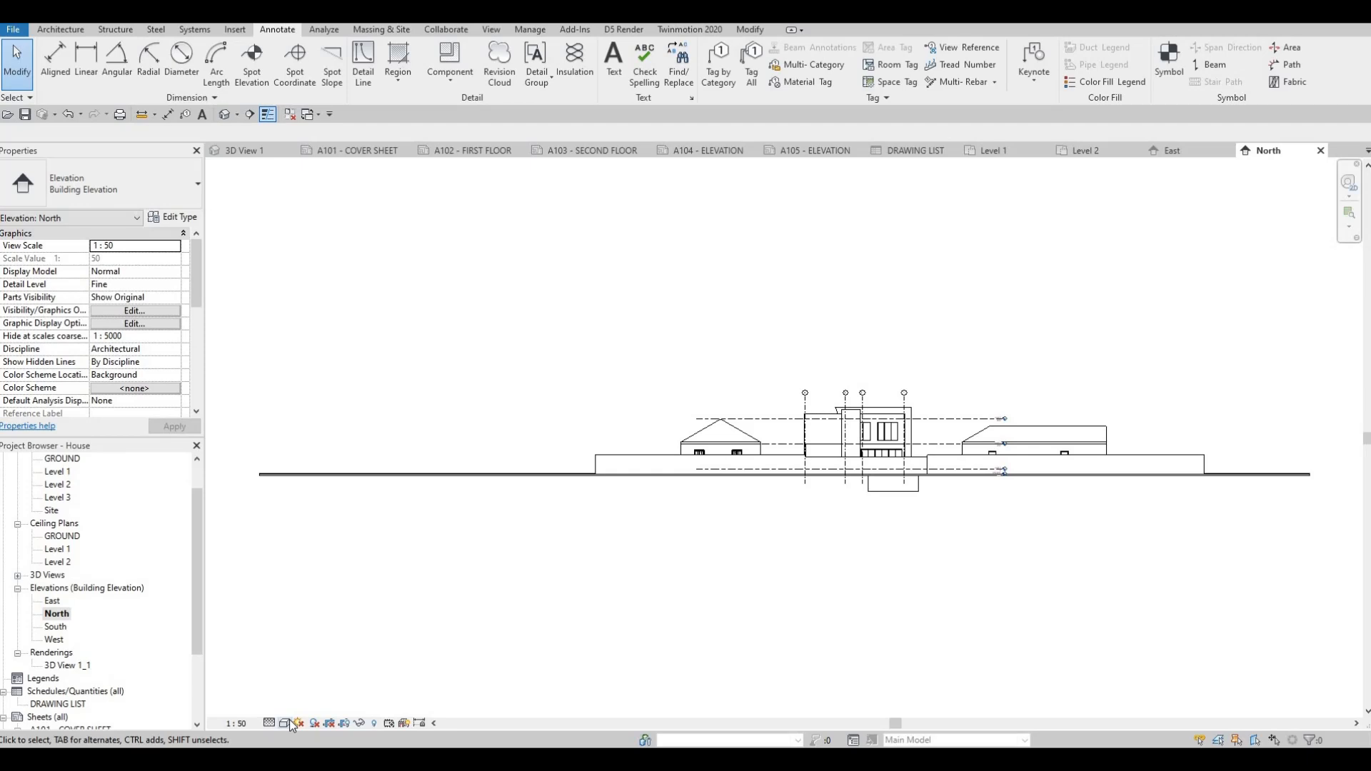
Step: Apply a Gradient background to the North elevation through its graphic display options
{"action": "left_click", "coordinate": [289, 719]}
{"action": "left_click", "coordinate": [320, 618]}
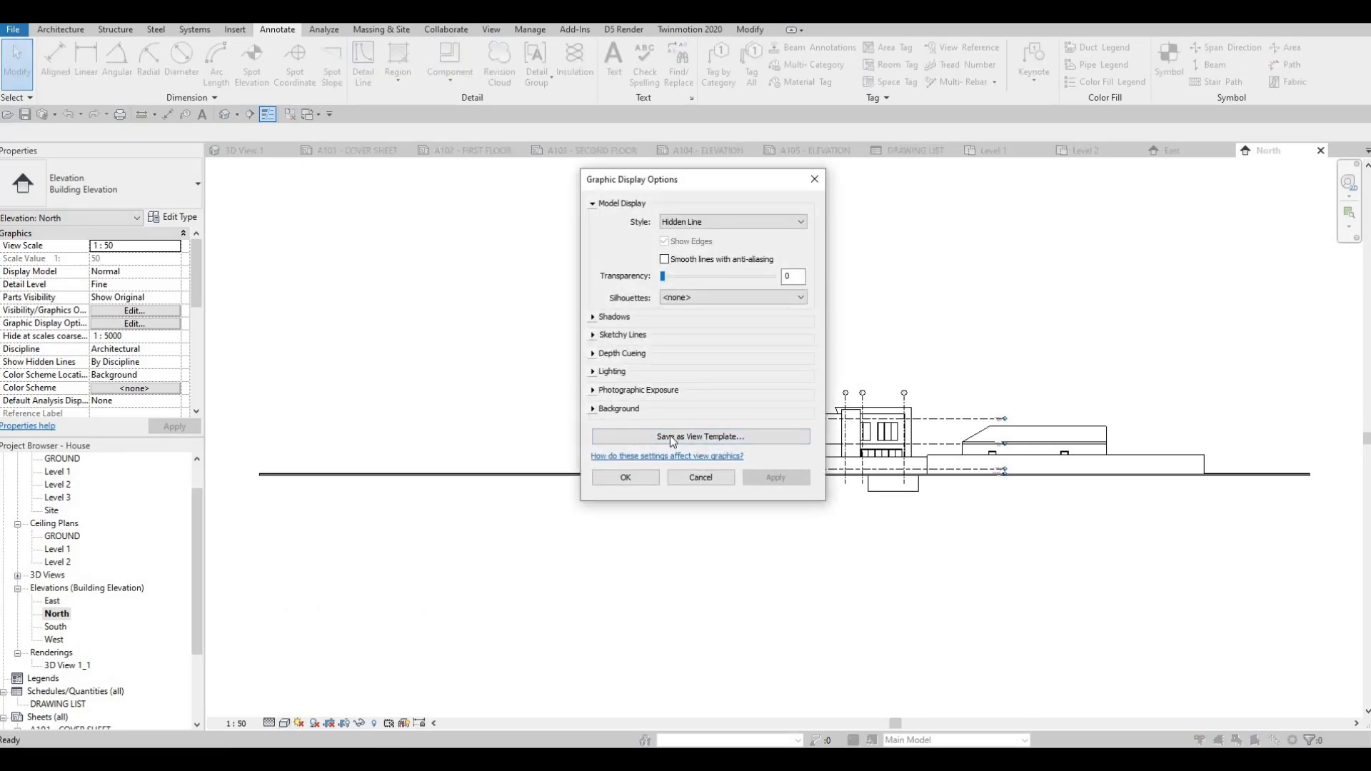
{"action": "left_click", "coordinate": [628, 408]}
{"action": "left_click", "coordinate": [680, 430]}
{"action": "left_click", "coordinate": [677, 461]}
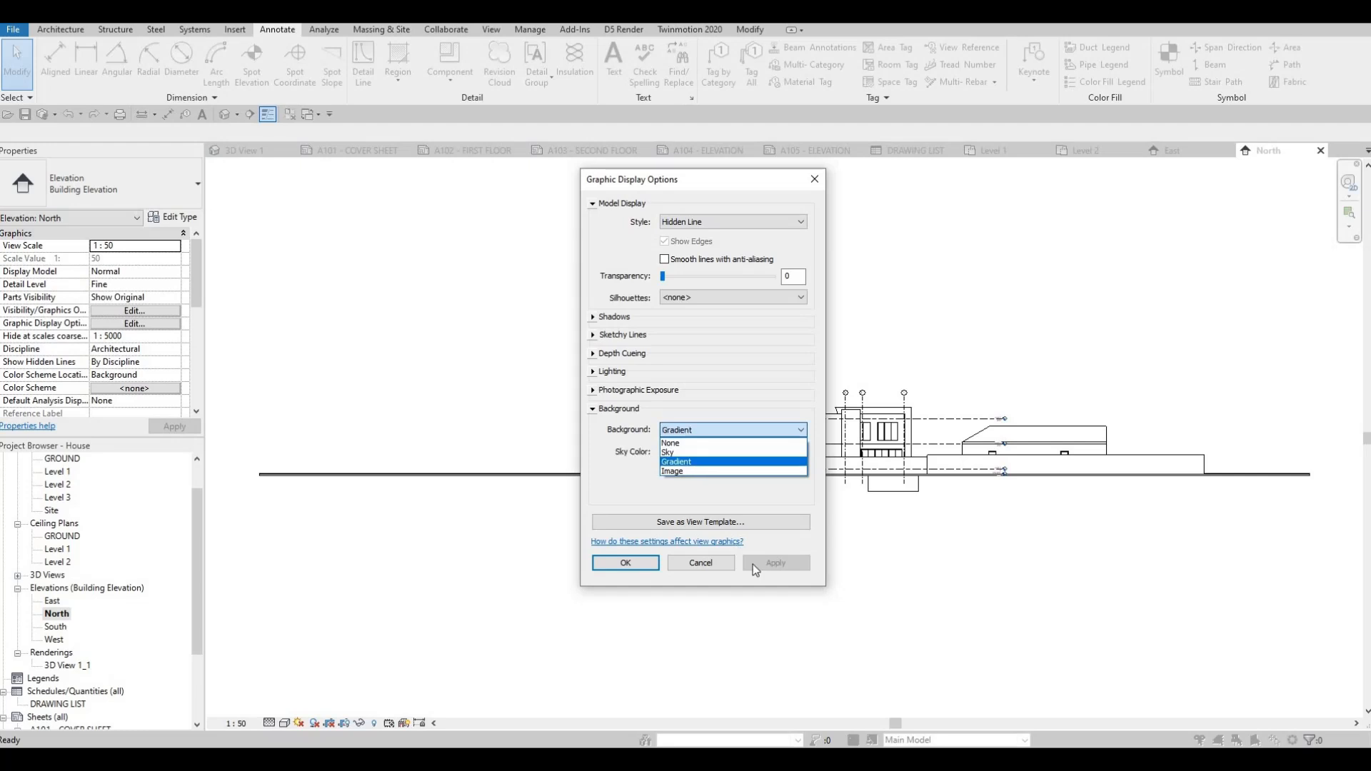
{"action": "left_click", "coordinate": [630, 564]}
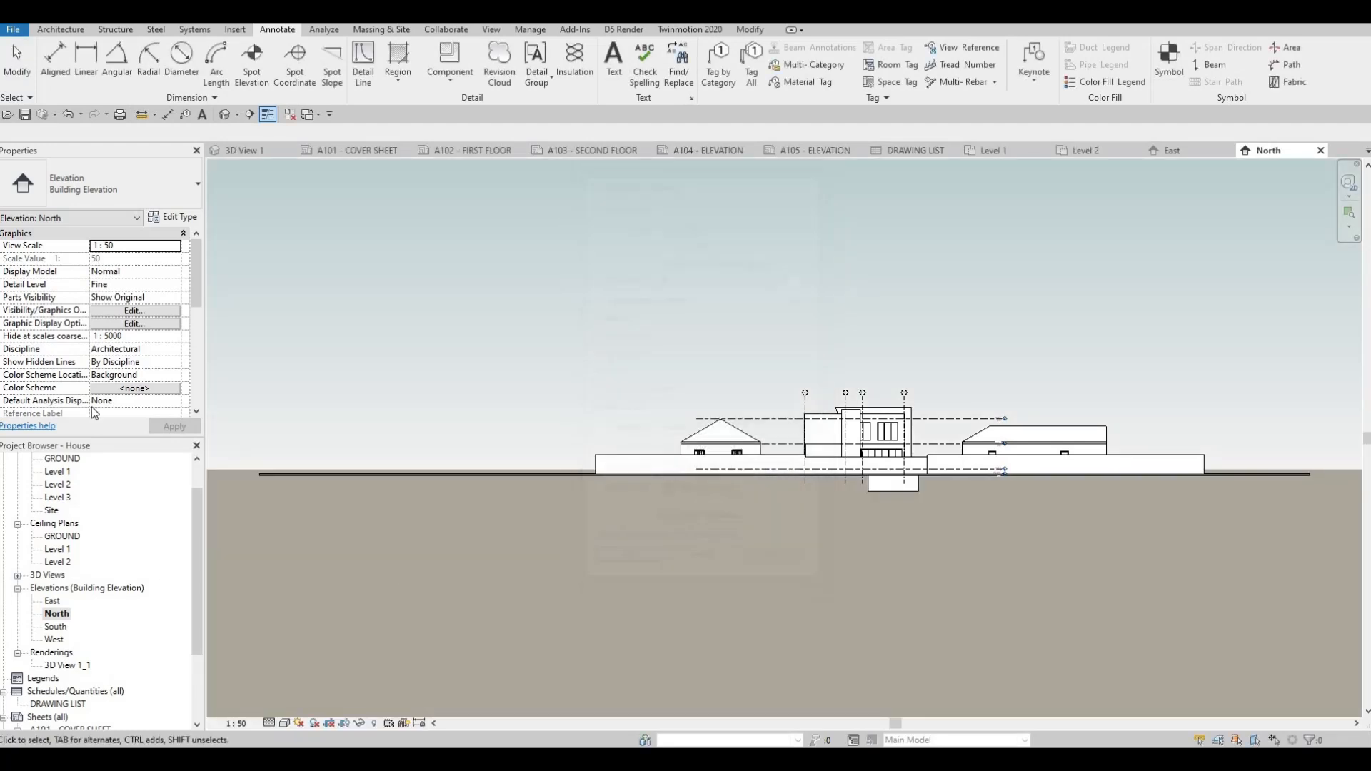
Step: Enable Crop View, Crop Region Visible and Annotation Crop for the North elevation
{"action": "scroll", "coordinate": [71, 283], "scroll_direction": "down", "scroll_amount": 5}
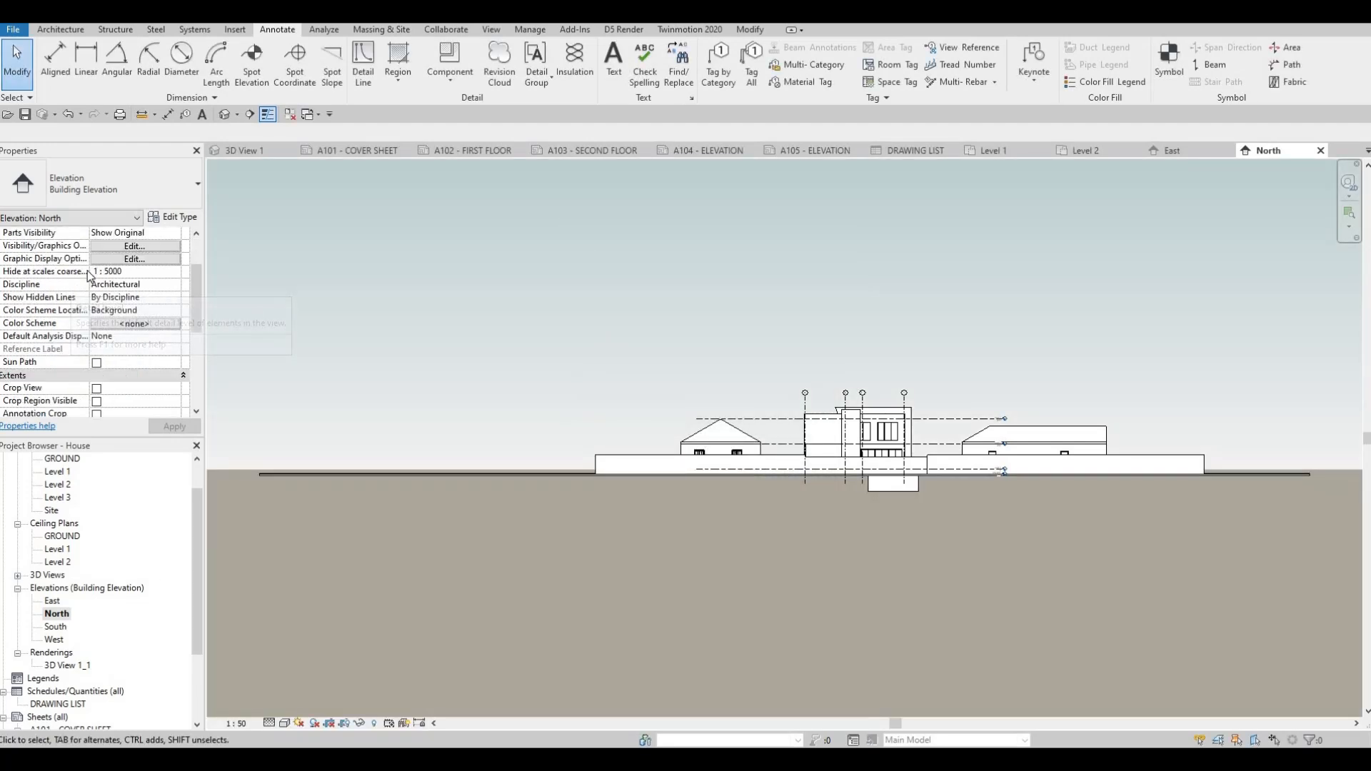
{"action": "left_click", "coordinate": [97, 284]}
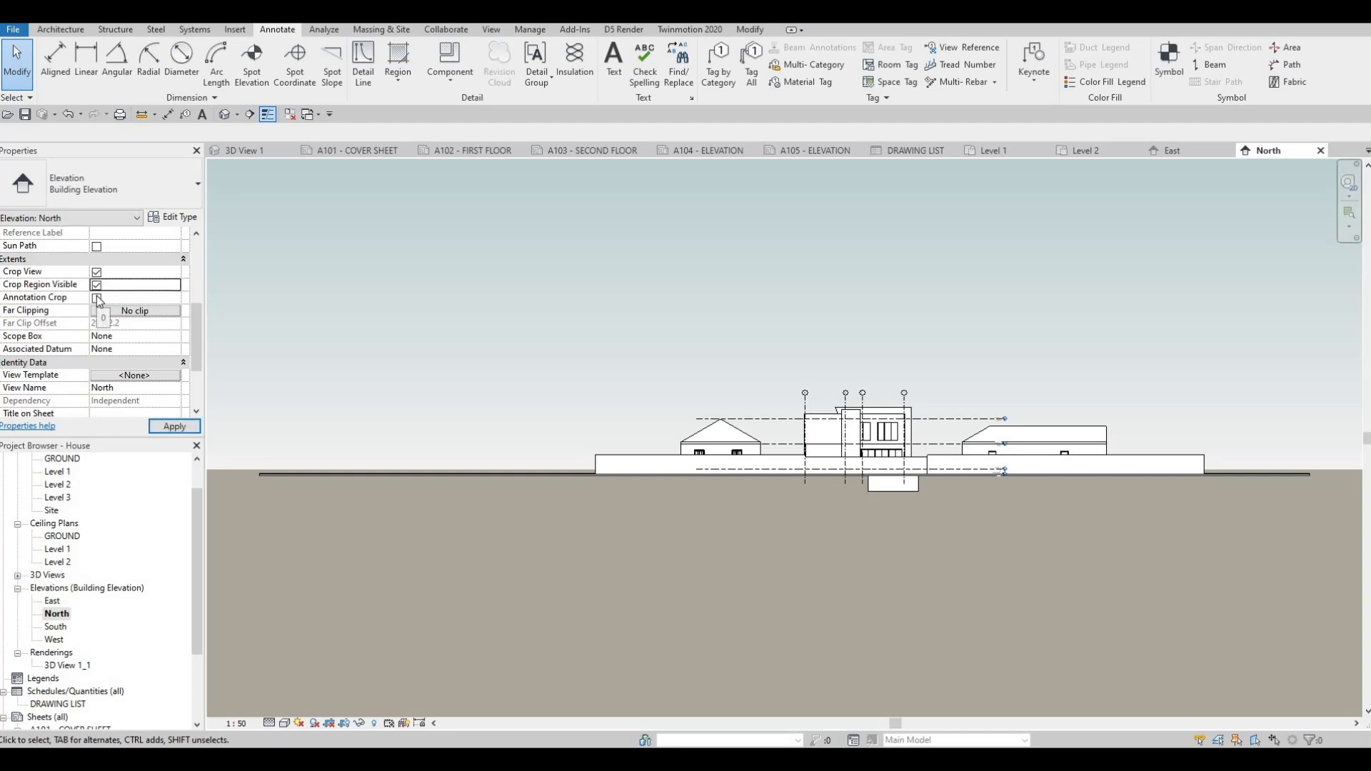
{"action": "left_click", "coordinate": [97, 297]}
Step: Pull both side edges of the North elevation's crop region in close to the house, cutting off the neighbouring buildings
{"action": "scroll", "coordinate": [231, 402], "scroll_direction": "down", "scroll_amount": 3}
{"action": "left_click", "coordinate": [227, 428]}
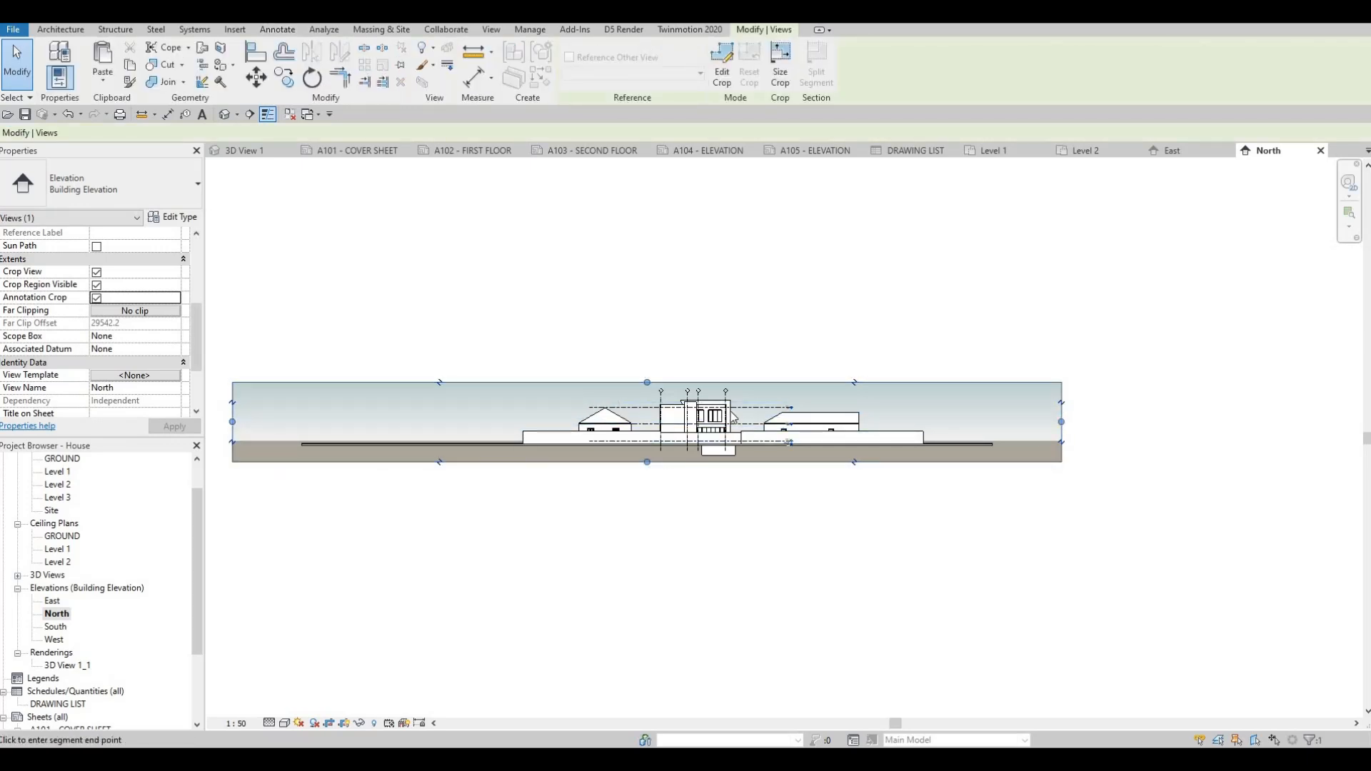
{"action": "left_click_drag", "start_coordinate": [232, 422], "coordinate": [651, 422]}
{"action": "left_click_drag", "start_coordinate": [1061, 422], "coordinate": [746, 418]}
{"action": "scroll", "coordinate": [763, 422], "scroll_direction": "up", "scroll_amount": 4}
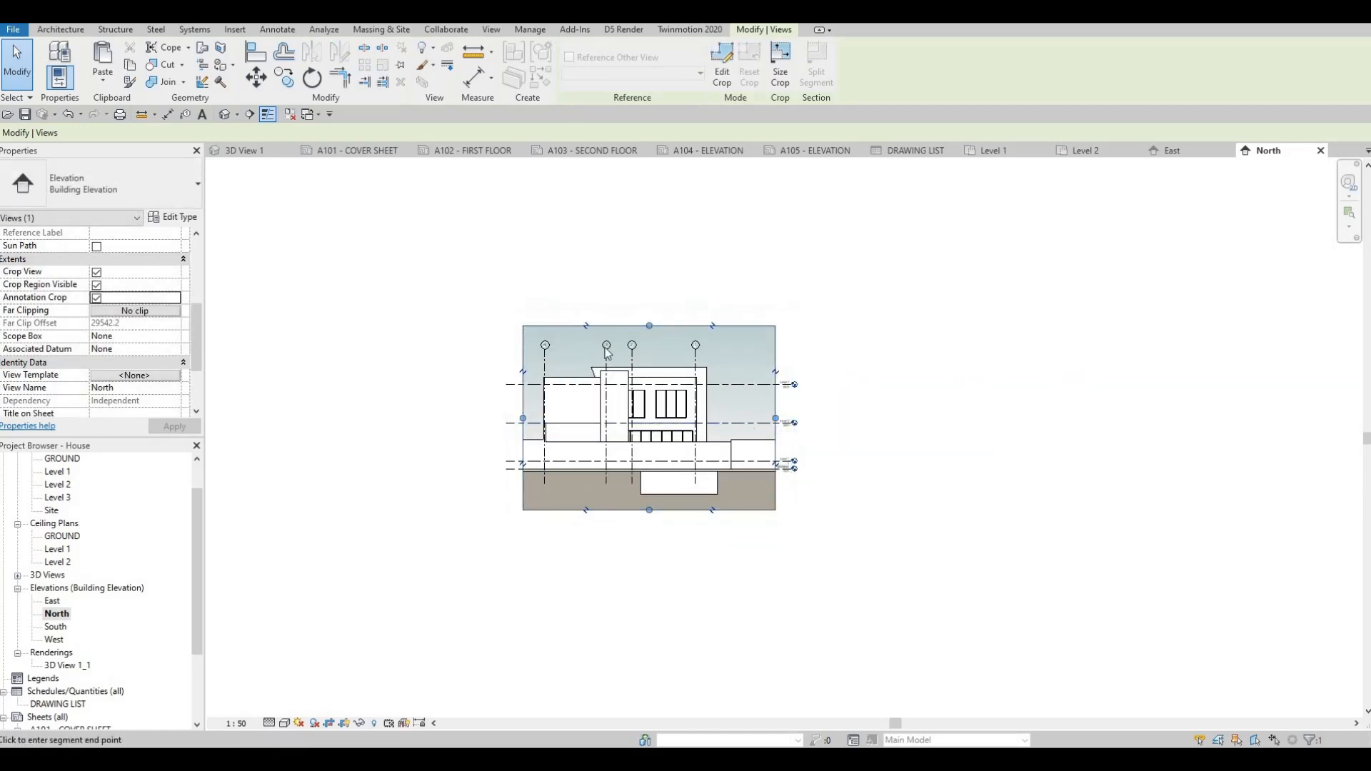
Step: Open sheet A104 - ELEVATION and place the East elevation in the upper half of the sheet
{"action": "left_click", "coordinate": [718, 151]}
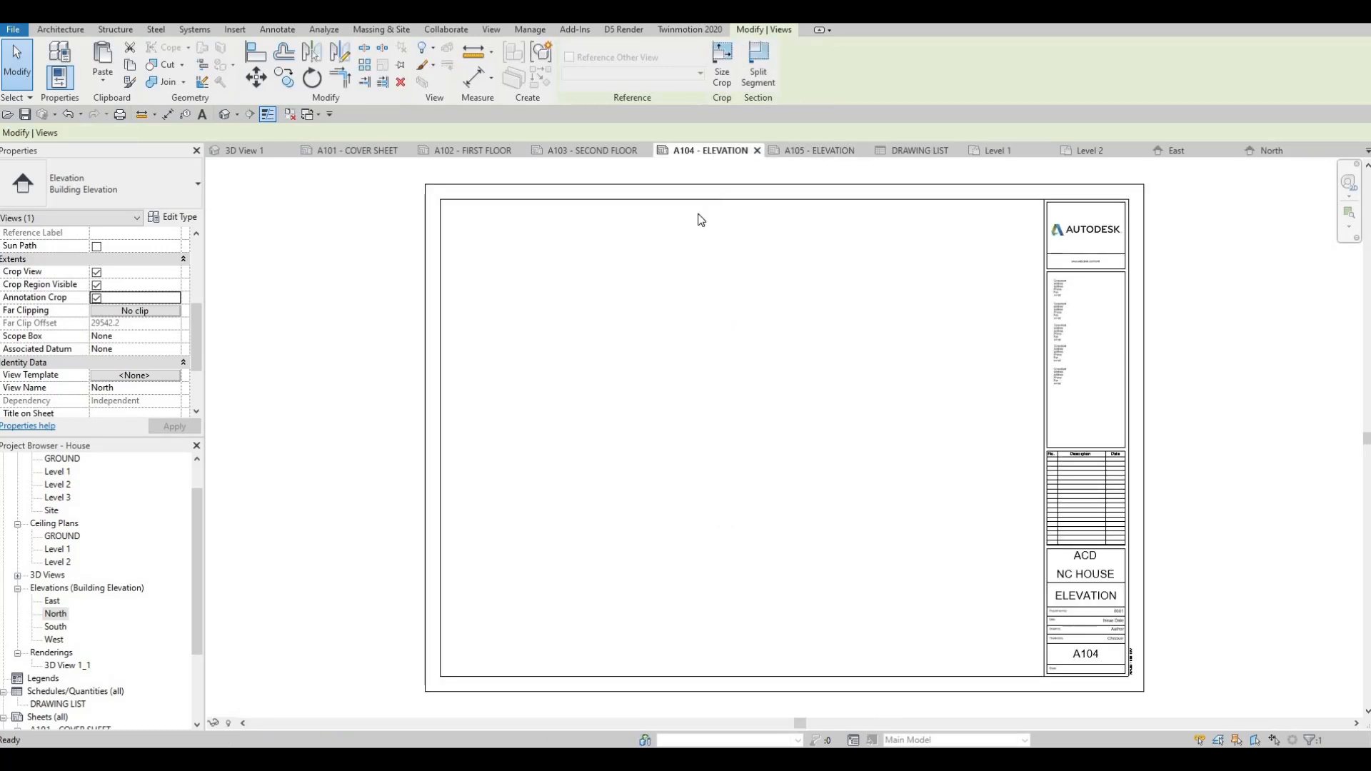
{"action": "left_click", "coordinate": [52, 602]}
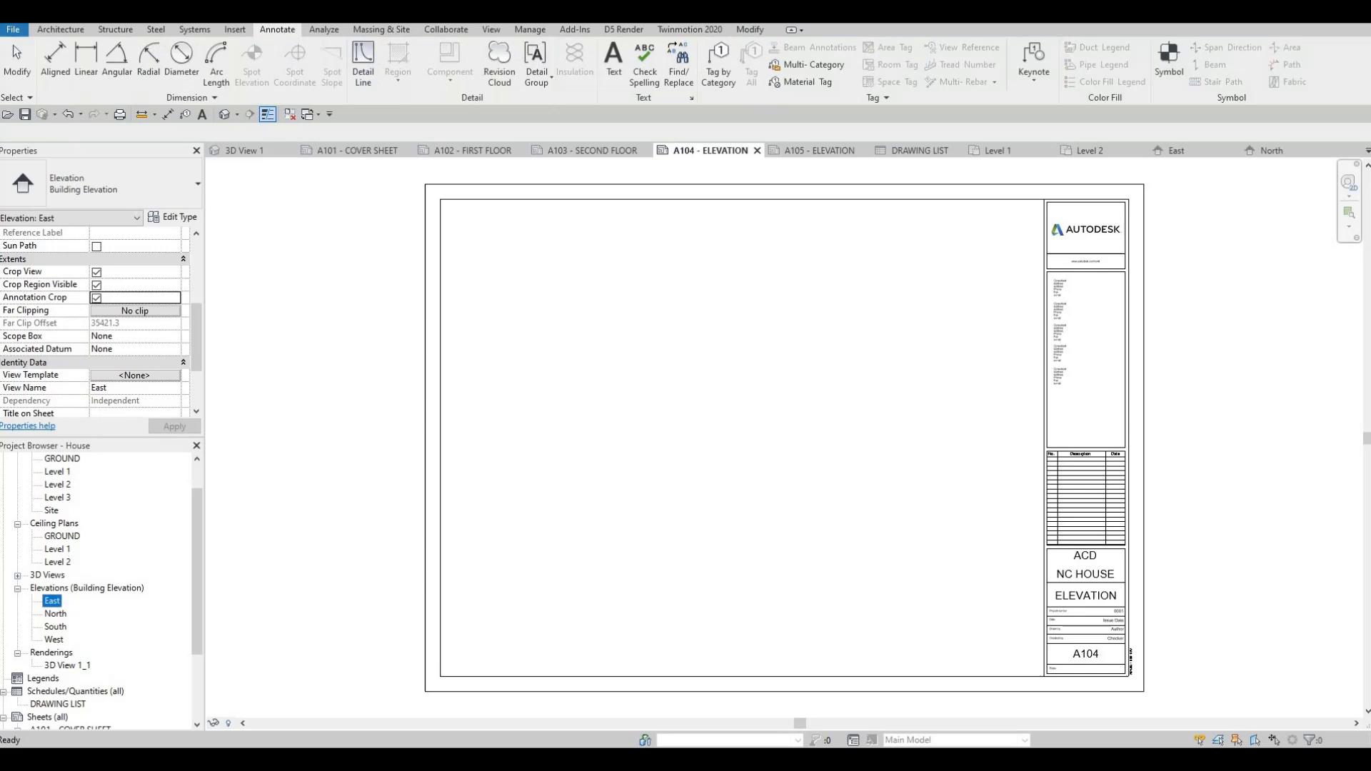
{"action": "left_click", "coordinate": [739, 312]}
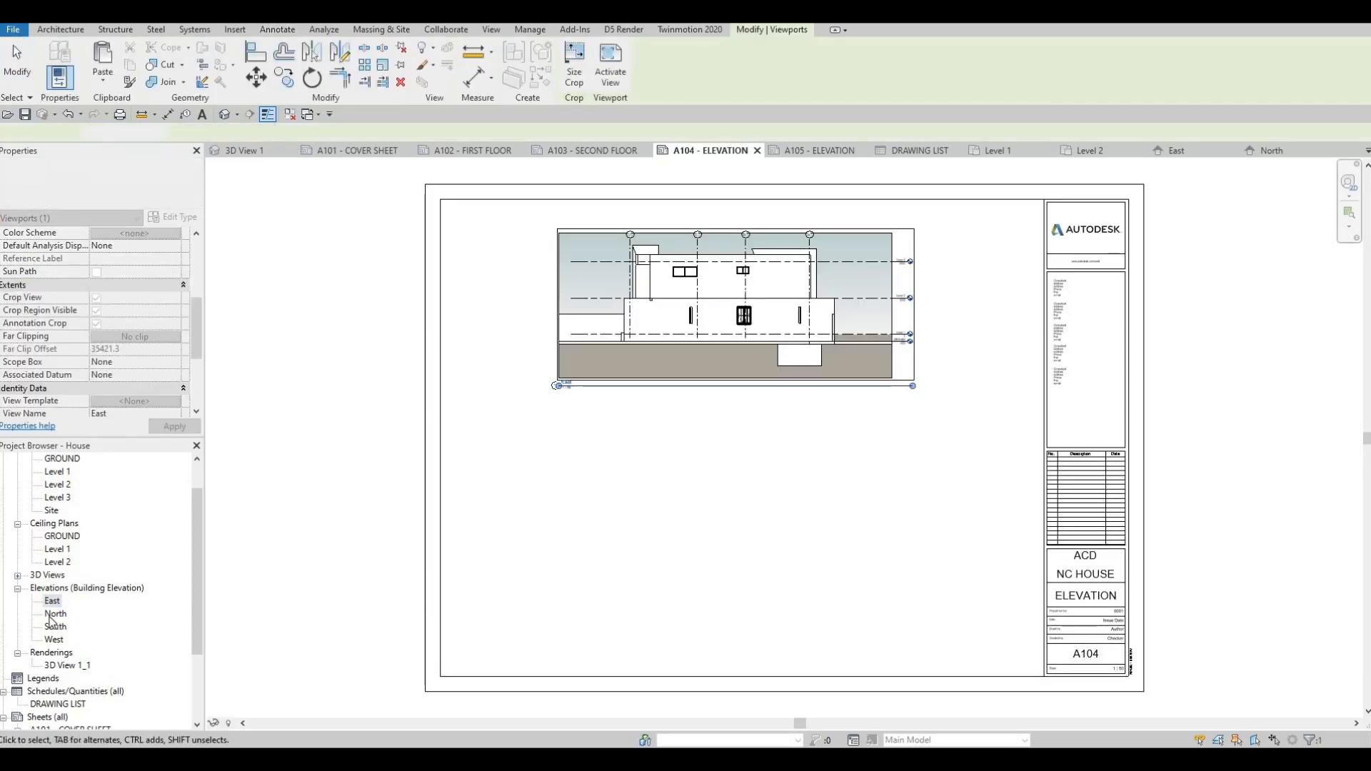
Step: Place the North elevation on sheet A104 below the East elevation
{"action": "left_click_drag", "start_coordinate": [55, 614], "coordinate": [732, 510]}
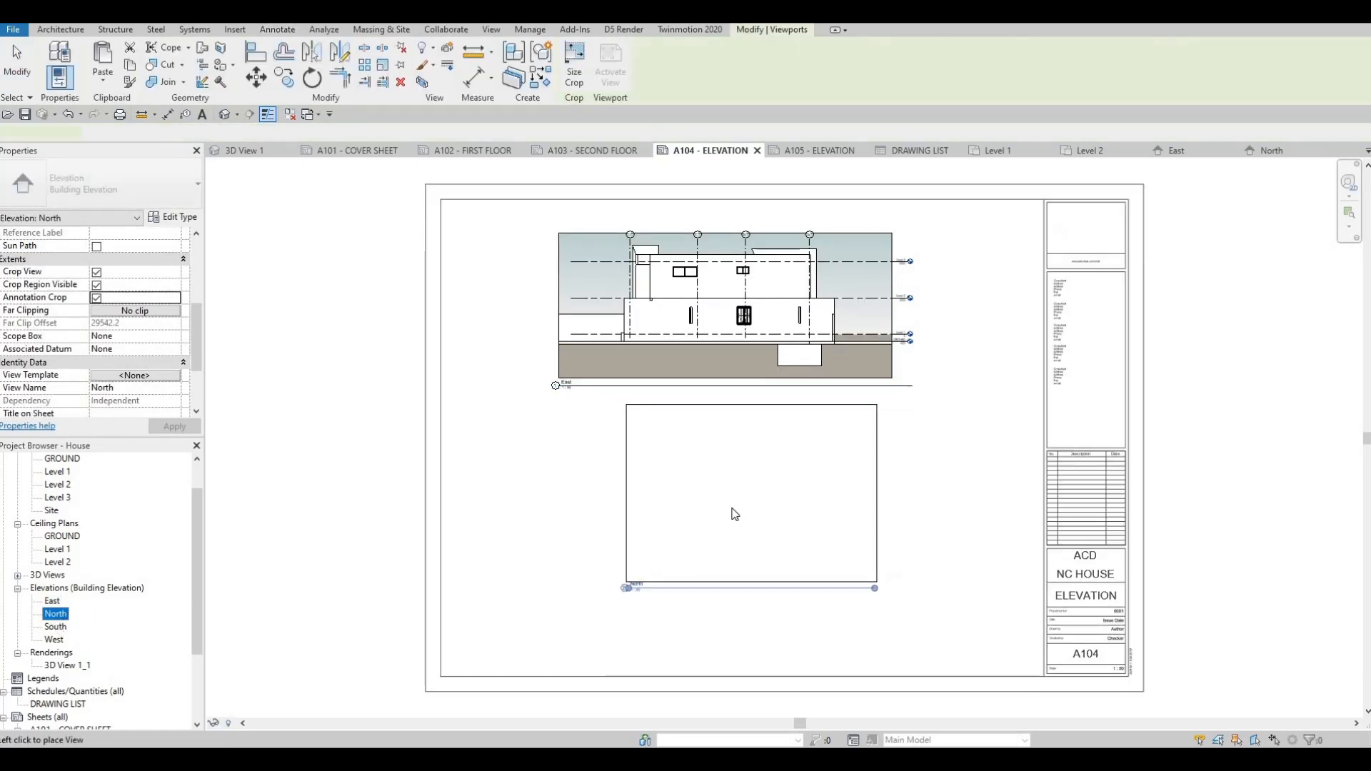
{"action": "left_click", "coordinate": [739, 567]}
{"action": "key", "text": "Escape"}
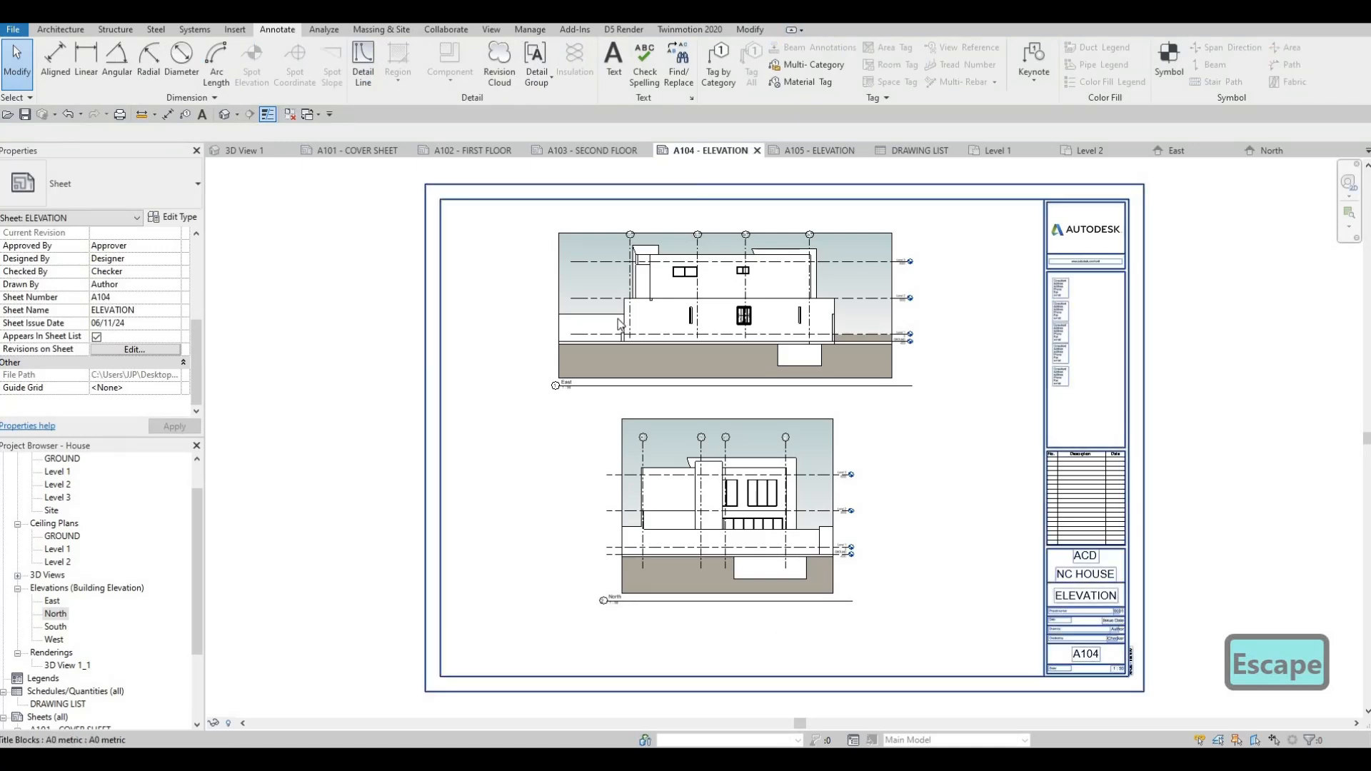
Step: Open the South elevation and set it to 1:50 scale, Fine detail level and Hidden Line visual style
{"action": "scroll", "coordinate": [58, 582], "scroll_direction": "down", "scroll_amount": 1}
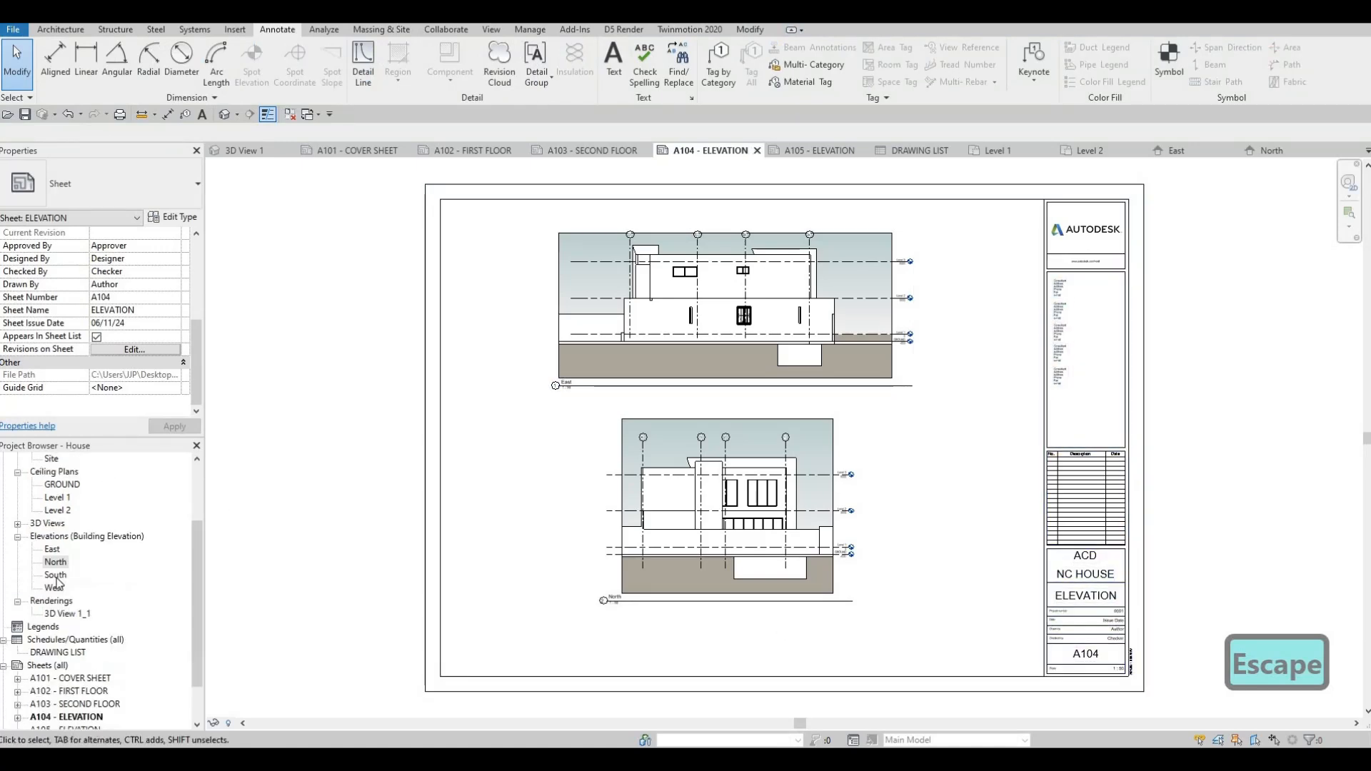
{"action": "double_click", "coordinate": [56, 576]}
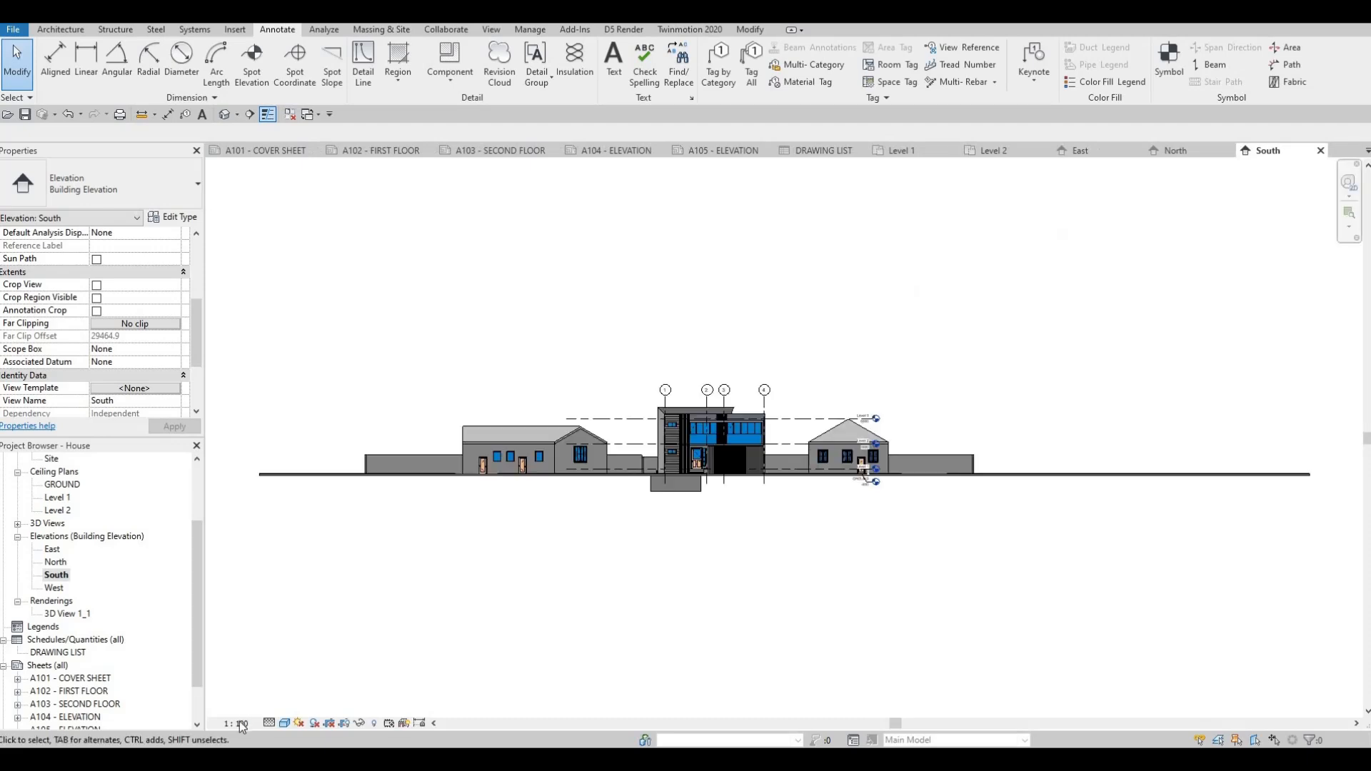
{"action": "left_click", "coordinate": [242, 723]}
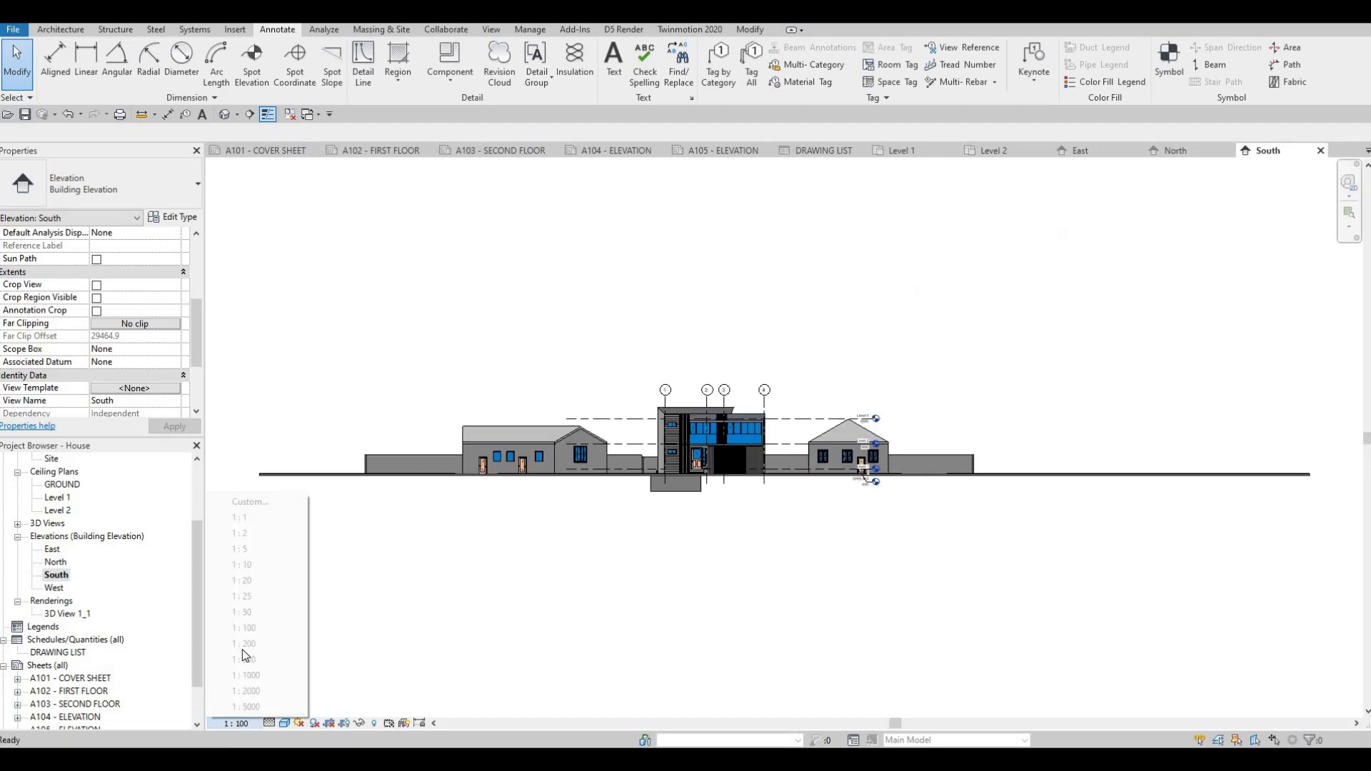
{"action": "left_click", "coordinate": [268, 722]}
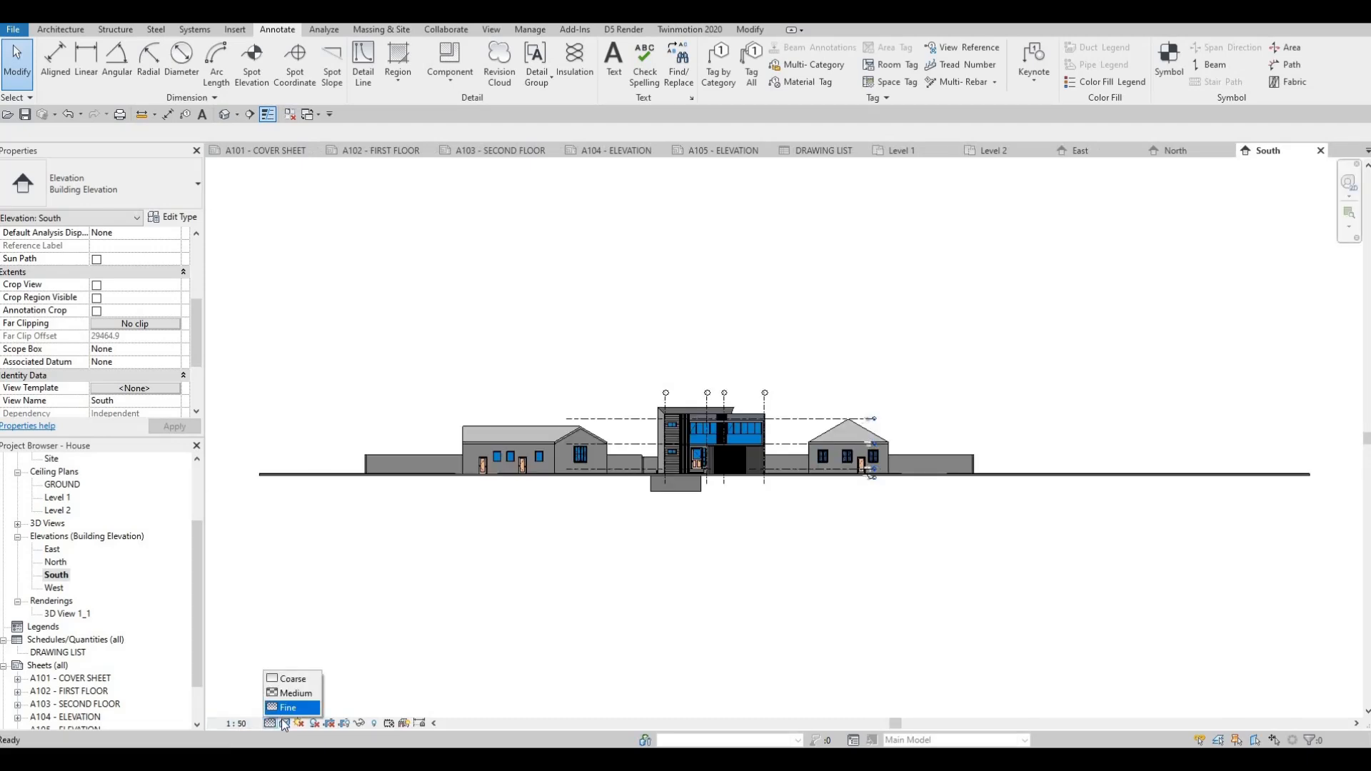
{"action": "left_click", "coordinate": [284, 723]}
{"action": "left_click", "coordinate": [284, 722]}
{"action": "left_click", "coordinate": [314, 651]}
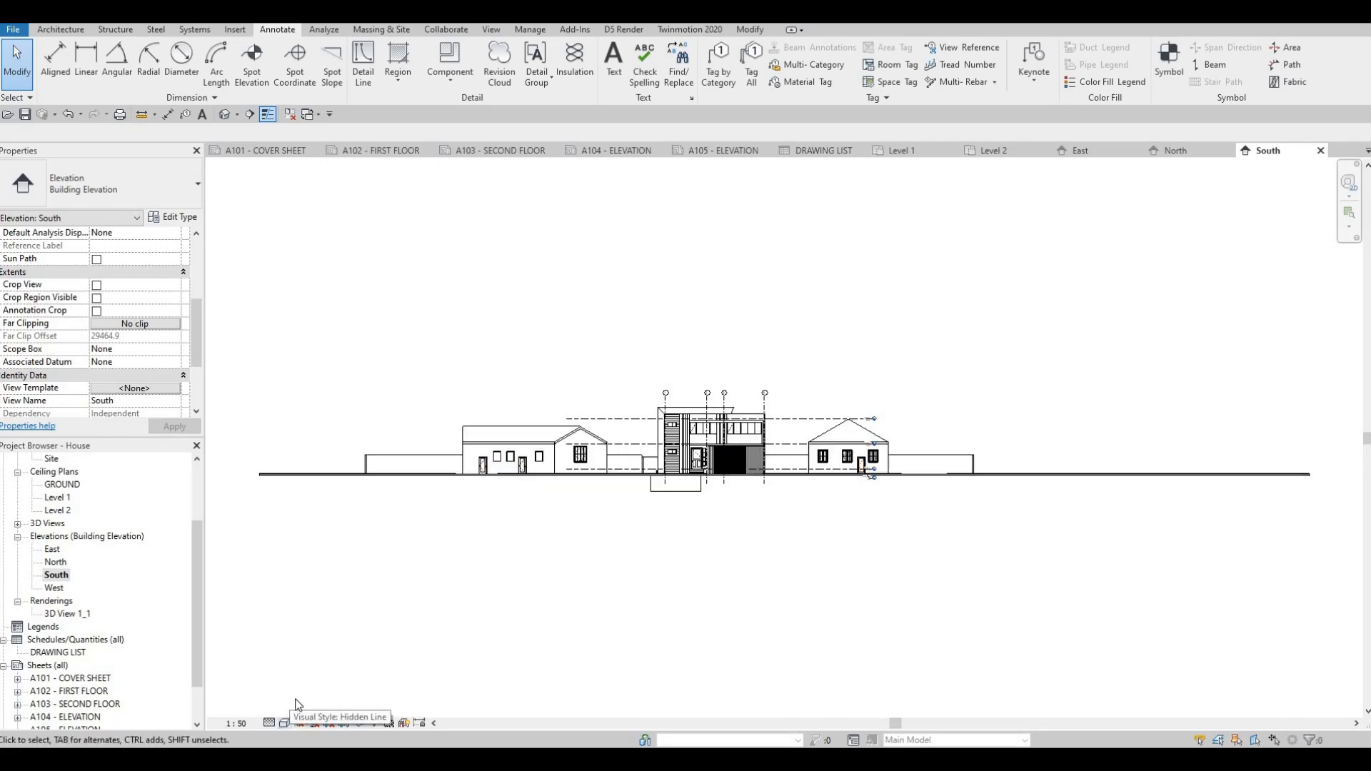
Step: Give the South elevation a Gradient background in its graphic display options
{"action": "left_click", "coordinate": [286, 723]}
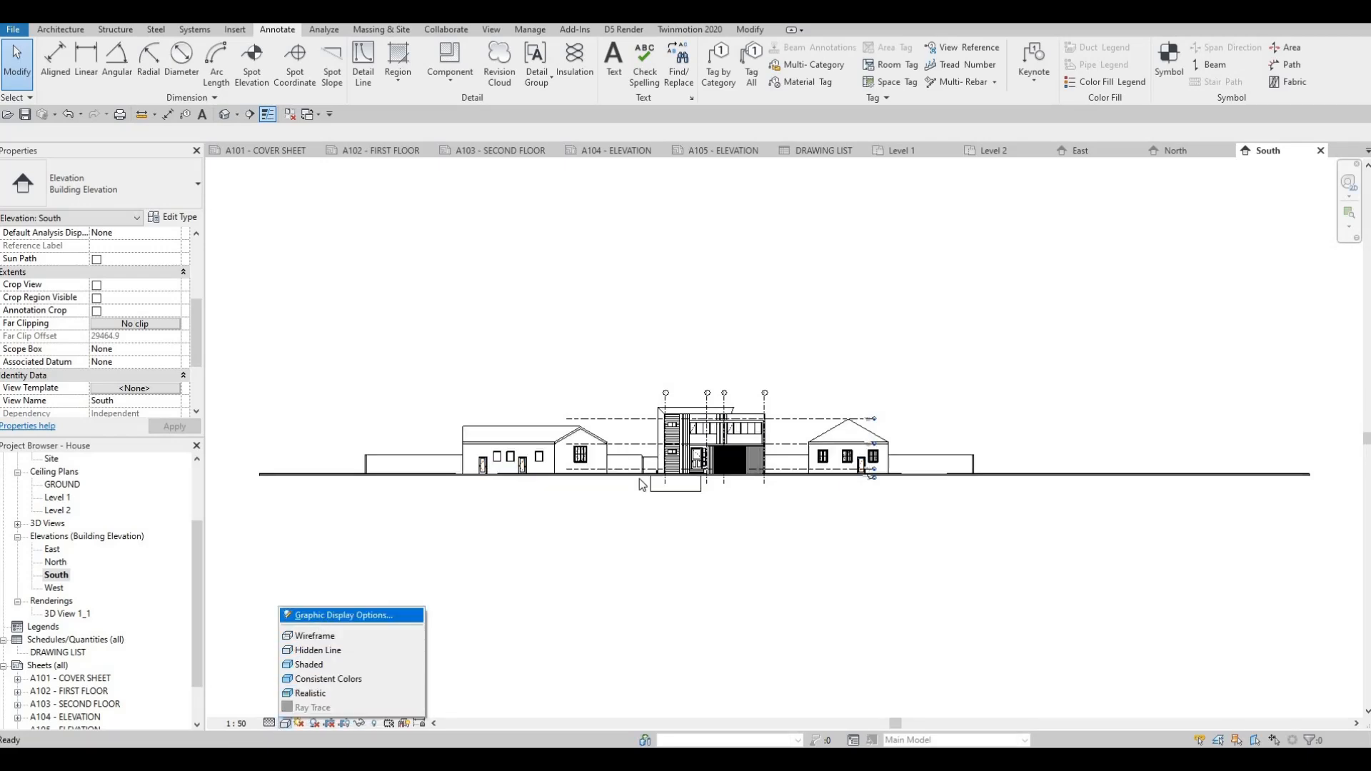
{"action": "left_click", "coordinate": [618, 408]}
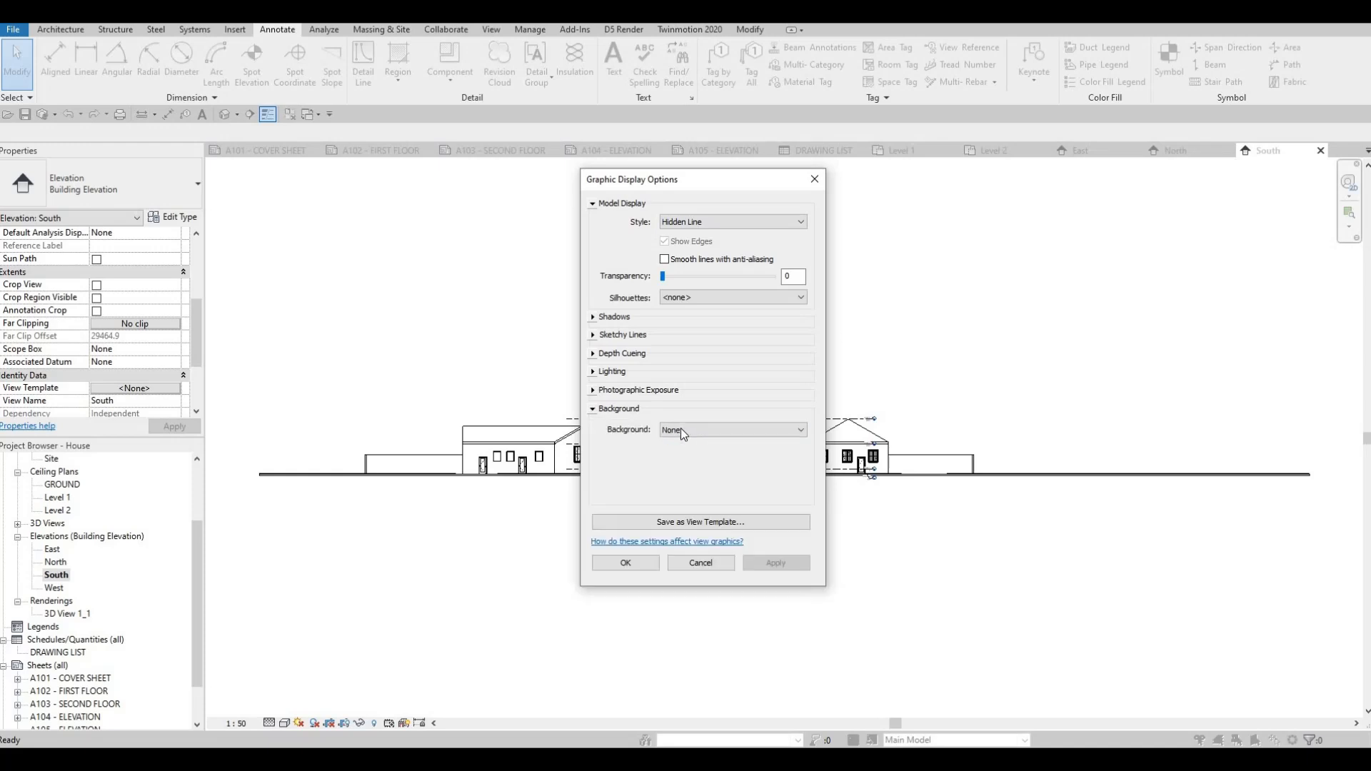
{"action": "left_click", "coordinate": [682, 432]}
{"action": "left_click", "coordinate": [671, 461]}
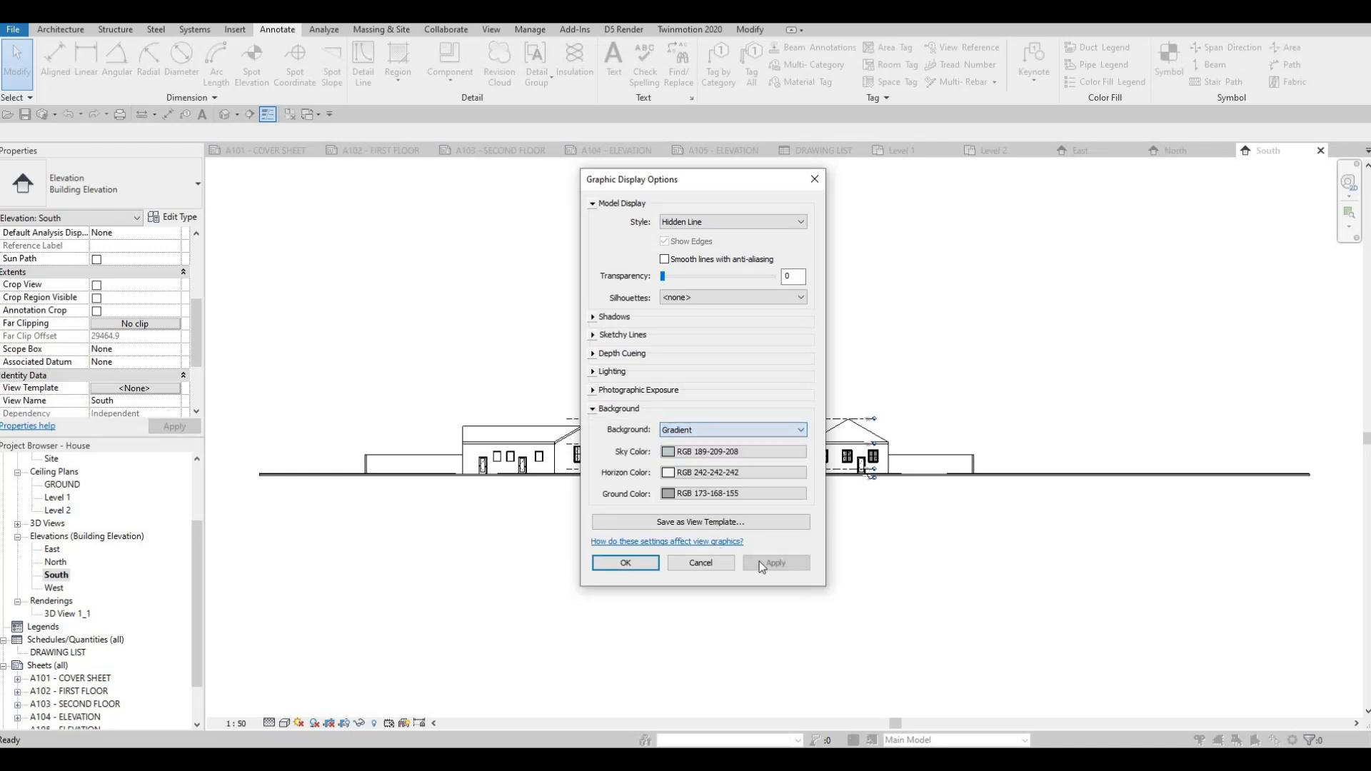
{"action": "left_click", "coordinate": [760, 561]}
{"action": "key", "text": "Return"}
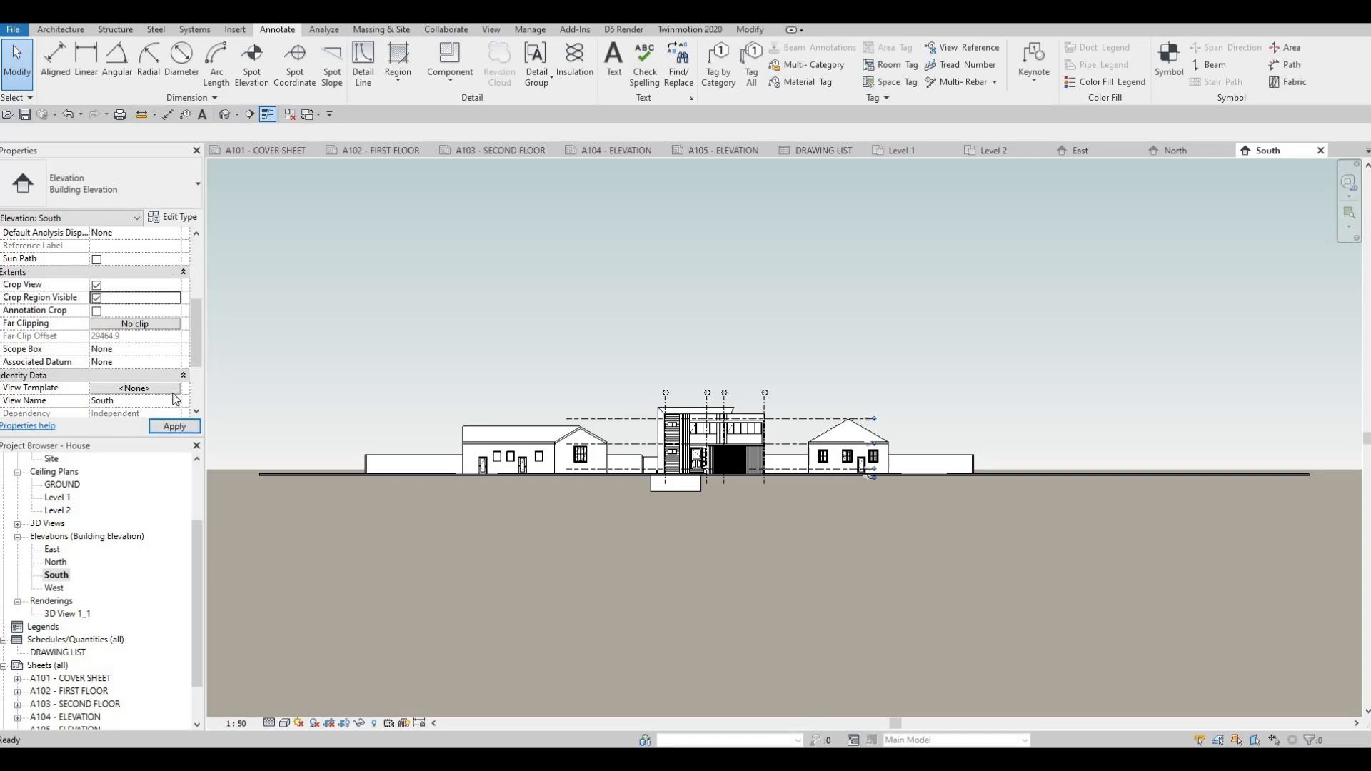
Step: Enable Crop View, Crop Region Visible and Annotation Crop for the South elevation, pulling both side edges of the crop region in close to the house
{"action": "left_click", "coordinate": [96, 311]}
{"action": "scroll", "coordinate": [366, 375], "scroll_direction": "down", "scroll_amount": 3}
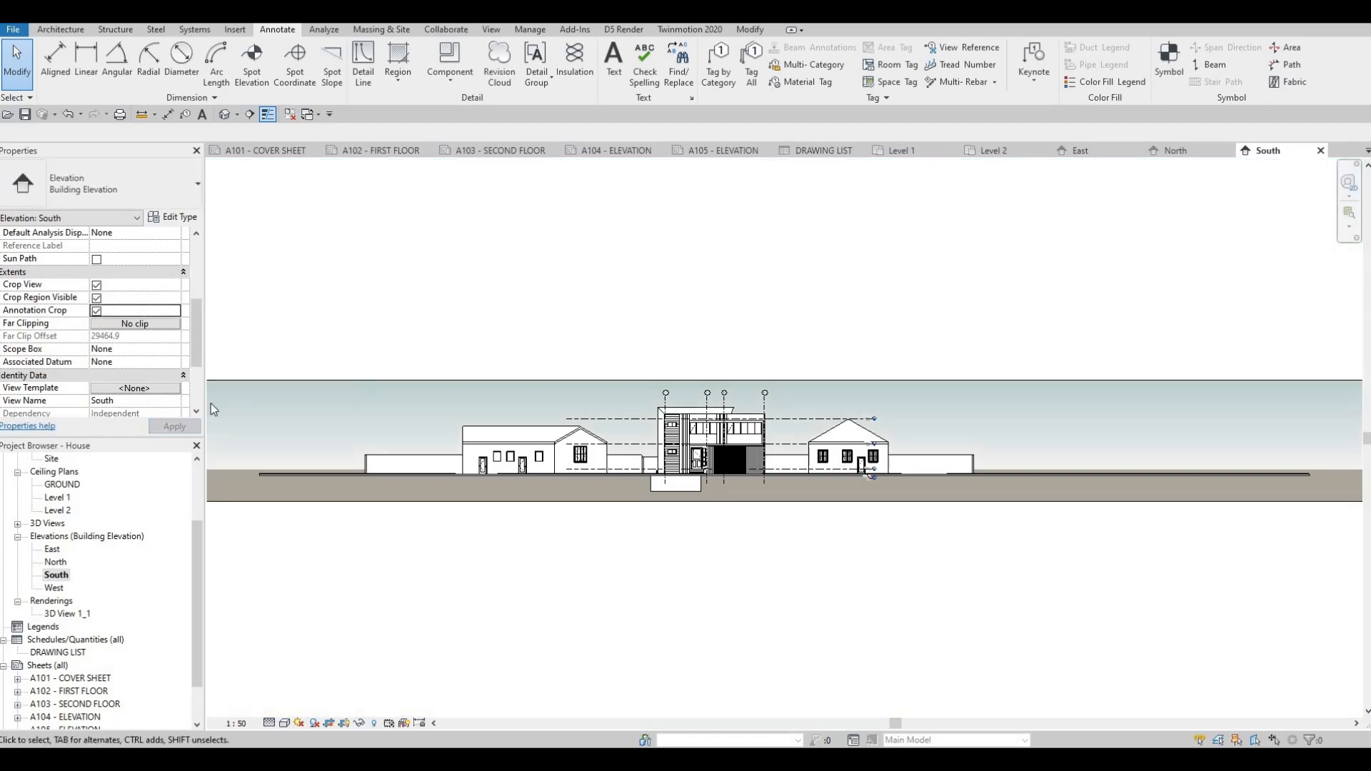
{"action": "left_click", "coordinate": [244, 408]}
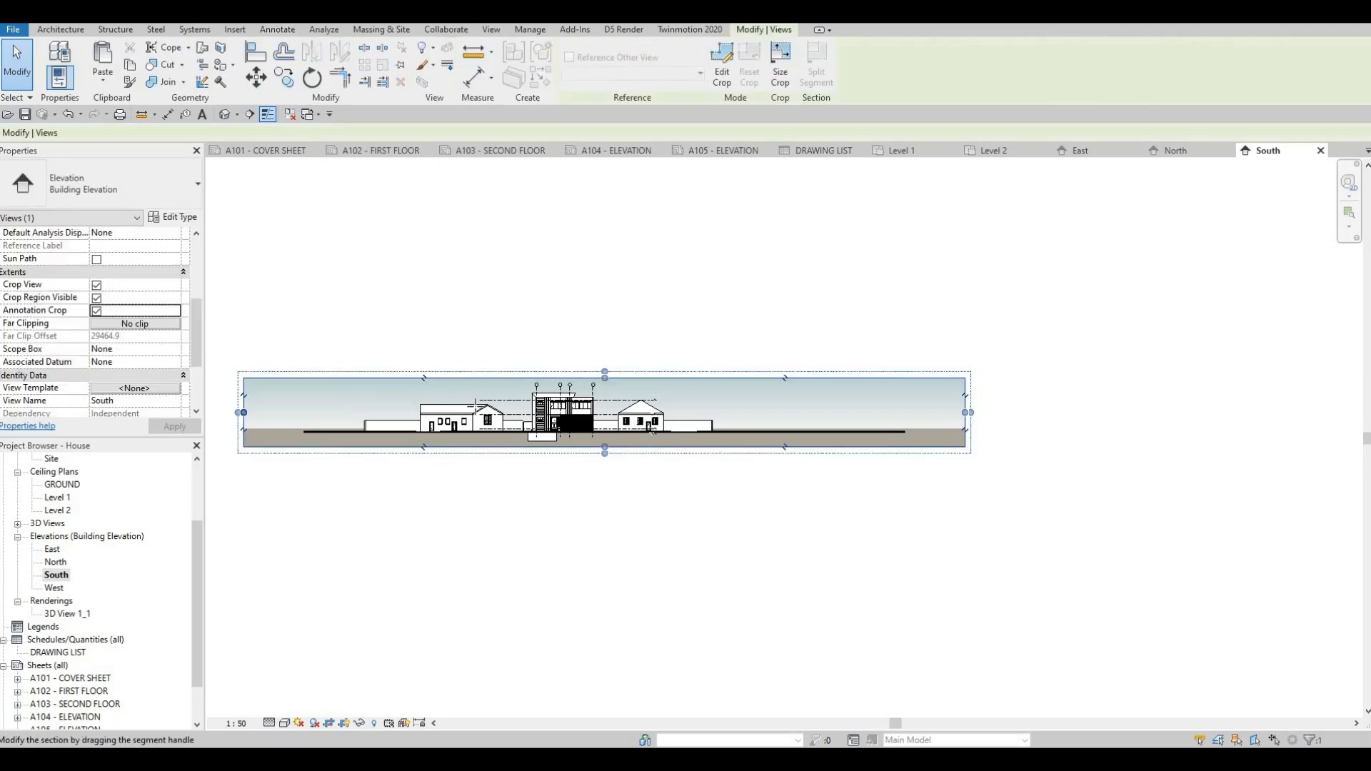
{"action": "left_click_drag", "start_coordinate": [499, 413], "coordinate": [499, 412]}
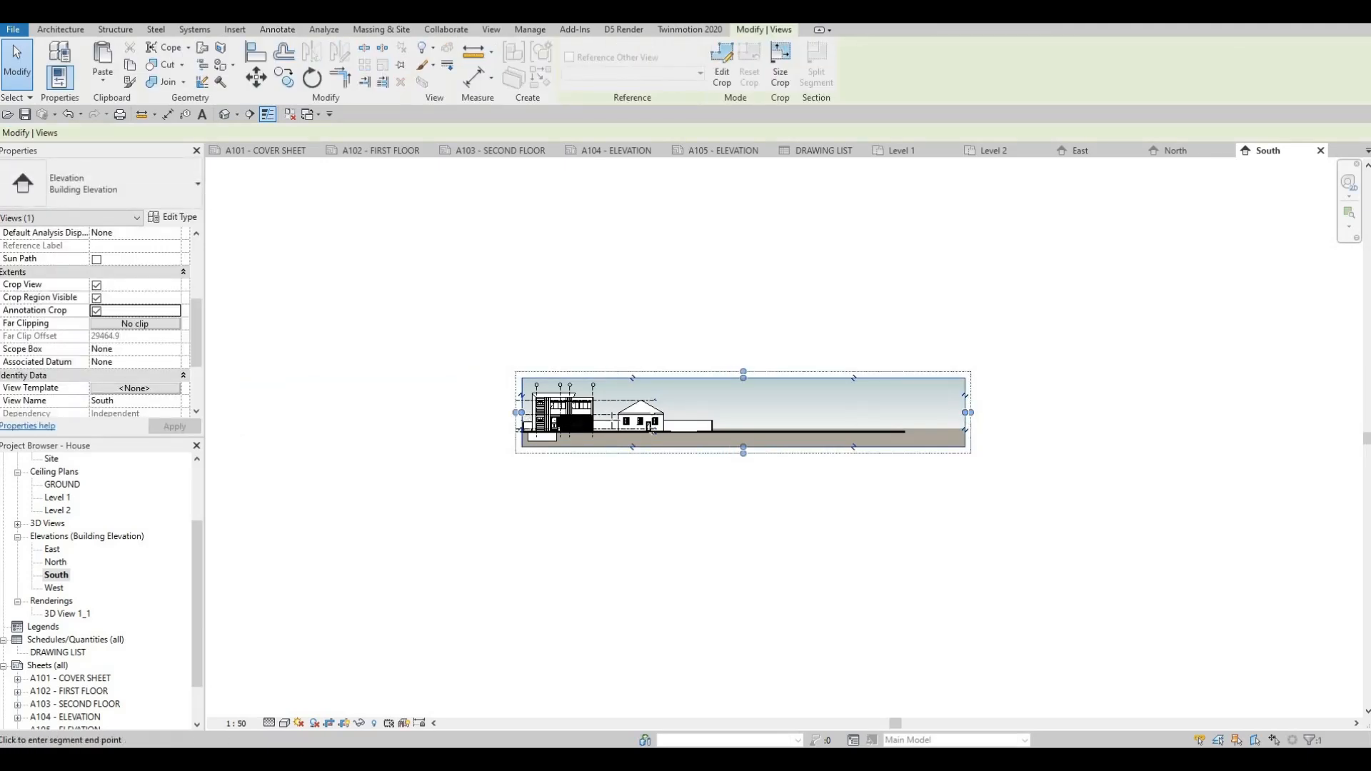
{"action": "left_click_drag", "start_coordinate": [613, 420], "coordinate": [614, 420]}
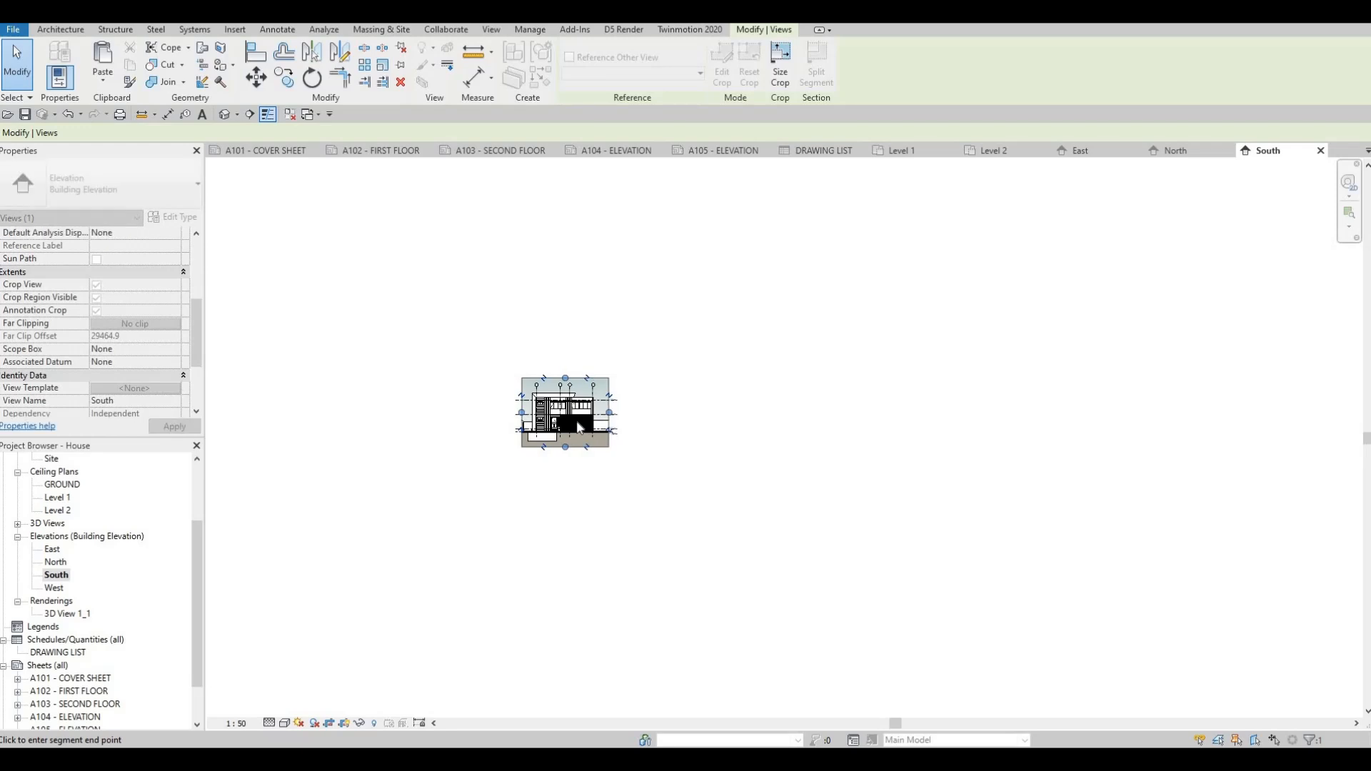
{"action": "scroll", "coordinate": [579, 427], "scroll_direction": "up", "scroll_amount": 5}
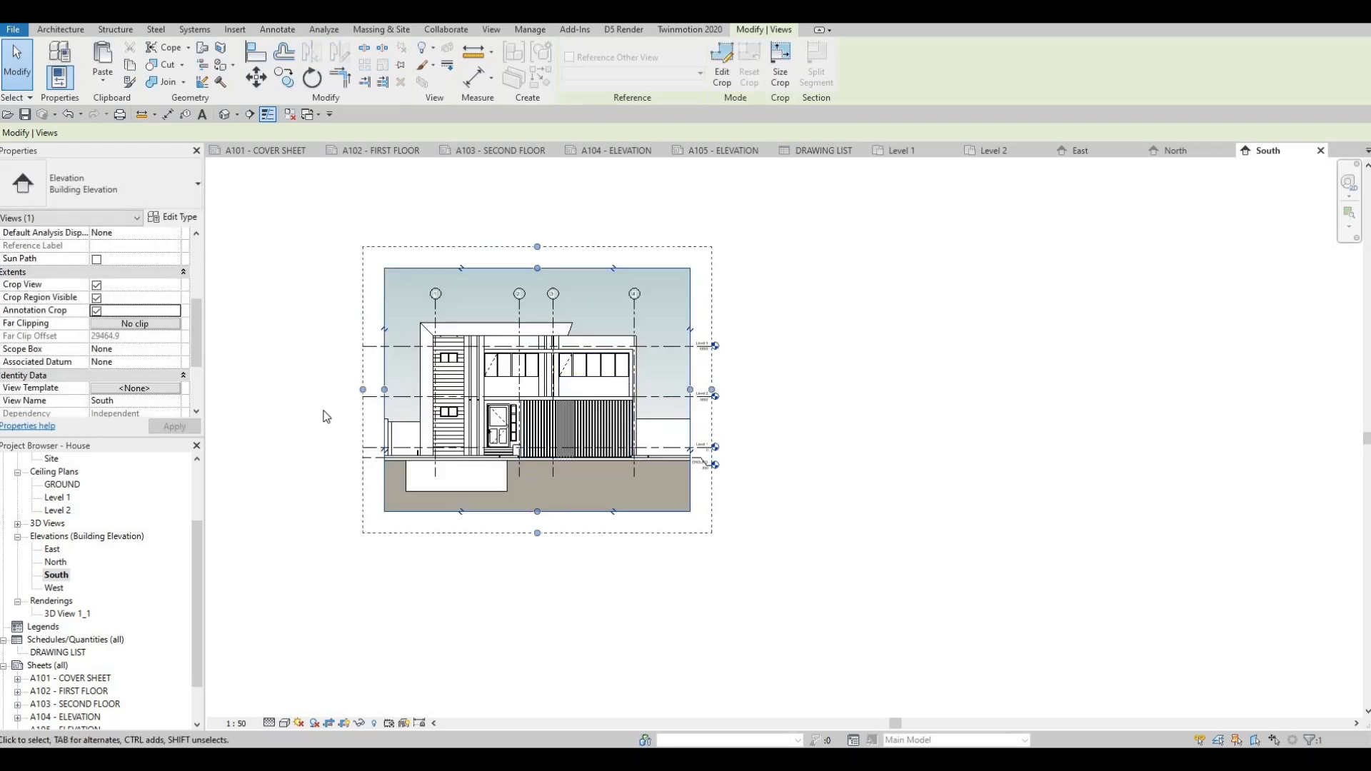
Step: Open the West elevation and set it to Fine detail level, 1:50 scale and Hidden Line visual style
{"action": "double_click", "coordinate": [47, 588]}
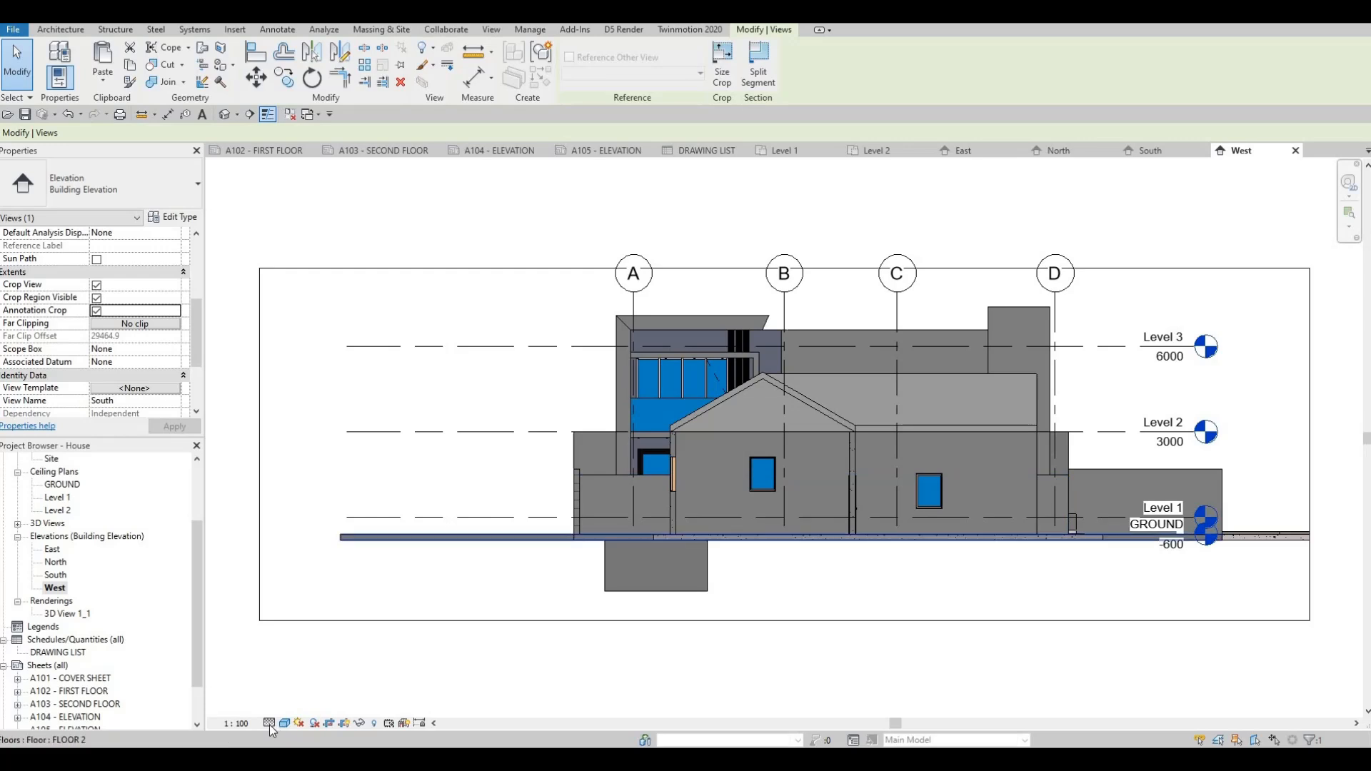
{"action": "left_click", "coordinate": [269, 723]}
{"action": "left_click", "coordinate": [248, 721]}
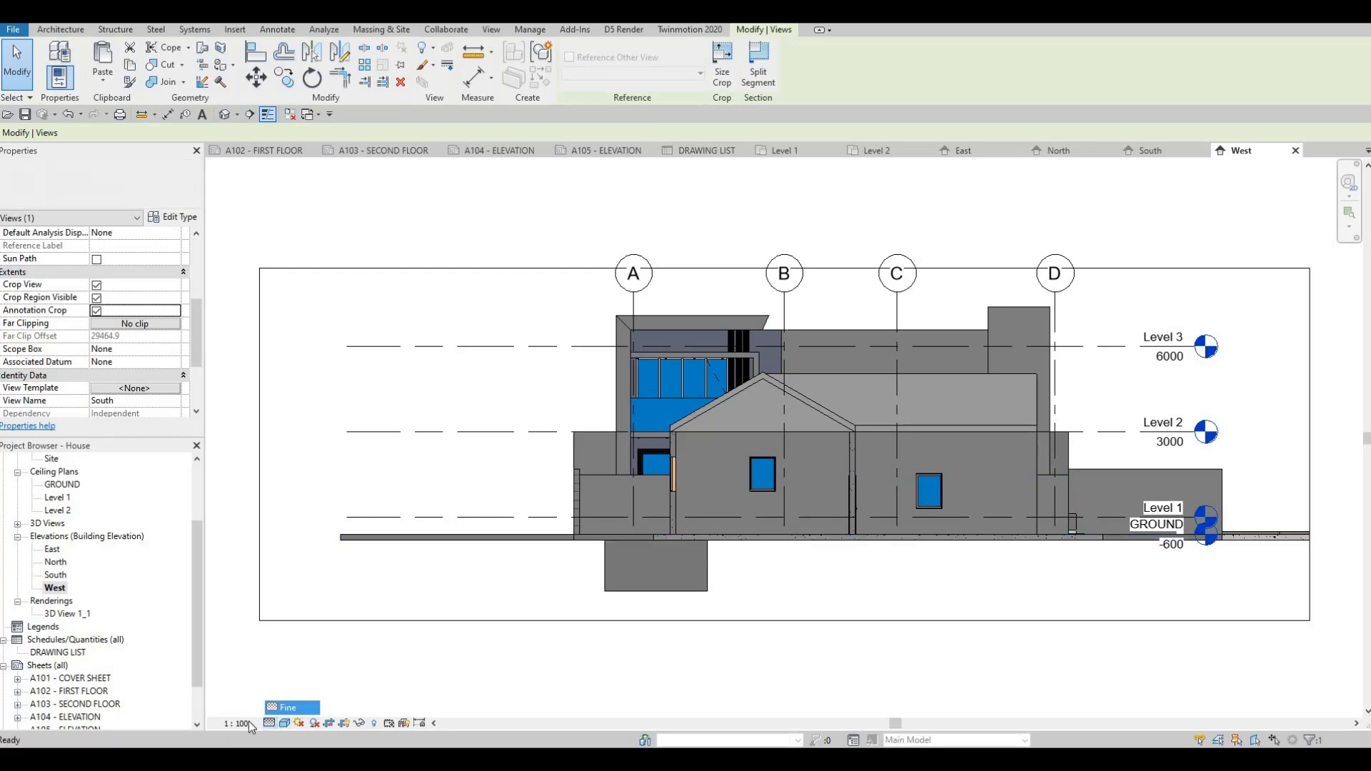
{"action": "left_click", "coordinate": [255, 612]}
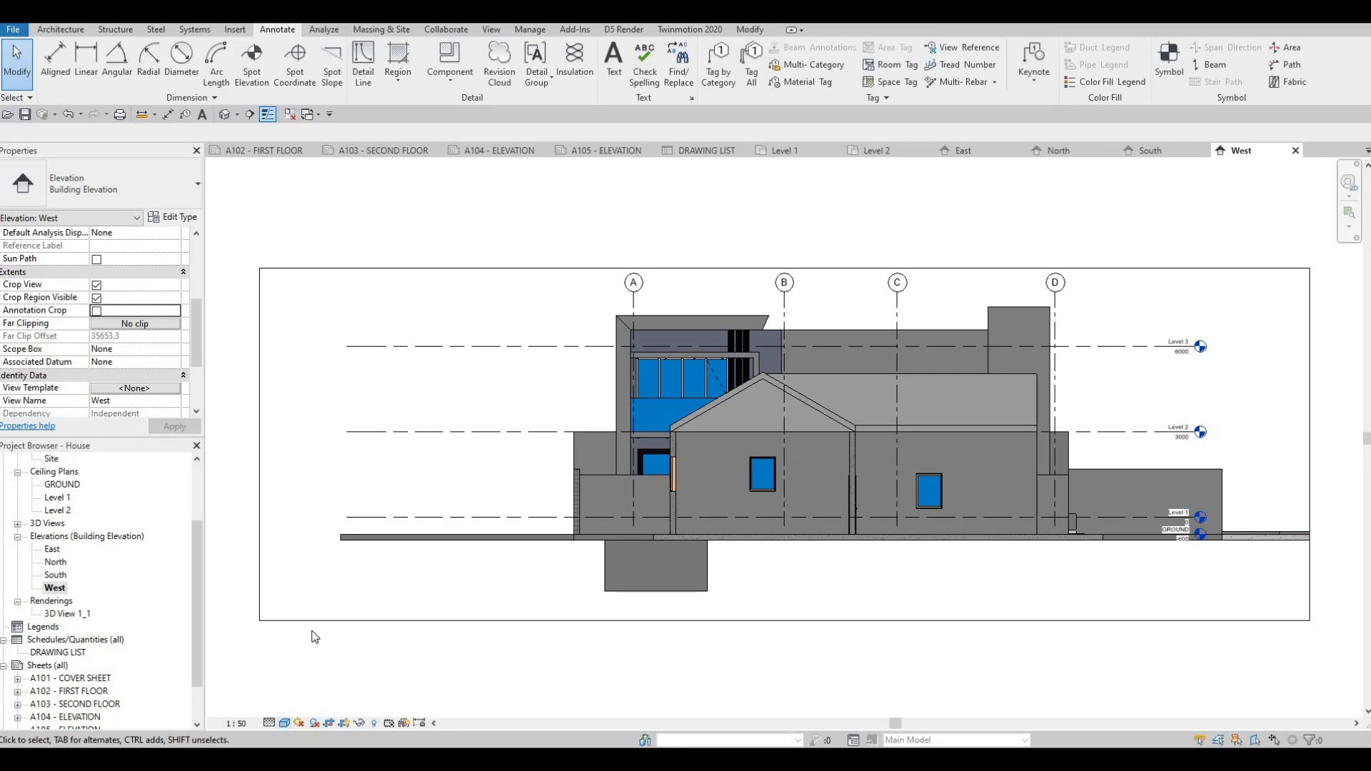
{"action": "left_click", "coordinate": [284, 722]}
{"action": "left_click", "coordinate": [314, 650]}
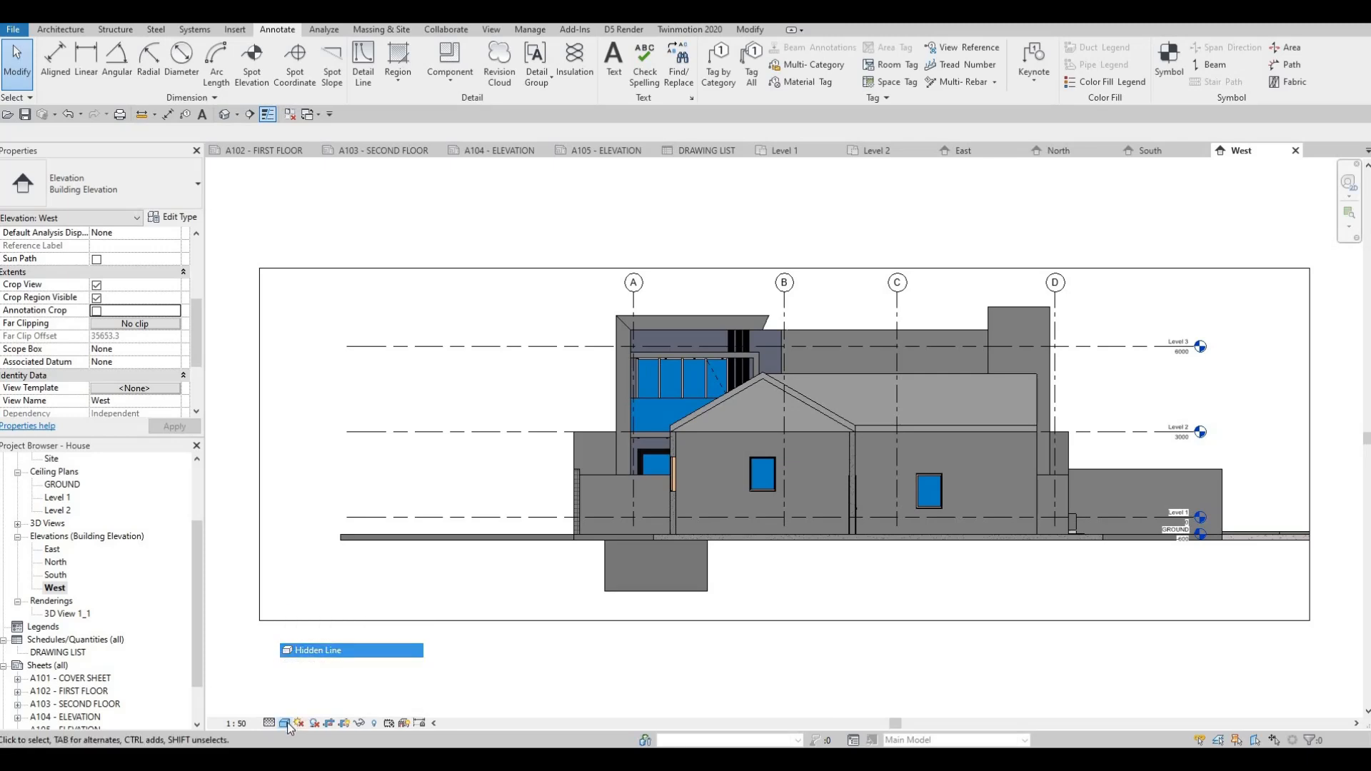
Step: Give the West elevation a Gradient background in its graphic display options
{"action": "left_click", "coordinate": [284, 722]}
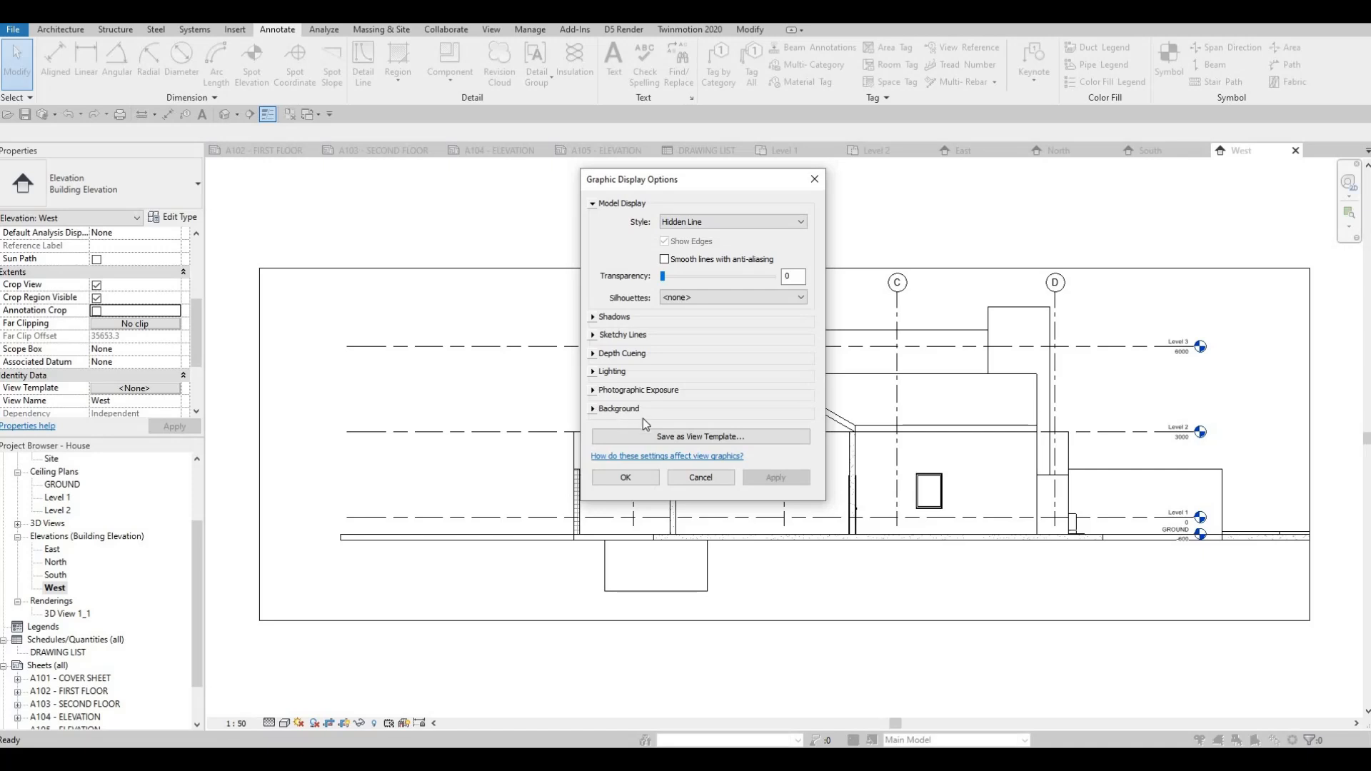
{"action": "left_click", "coordinate": [618, 409]}
{"action": "left_click", "coordinate": [683, 429]}
{"action": "left_click", "coordinate": [684, 463]}
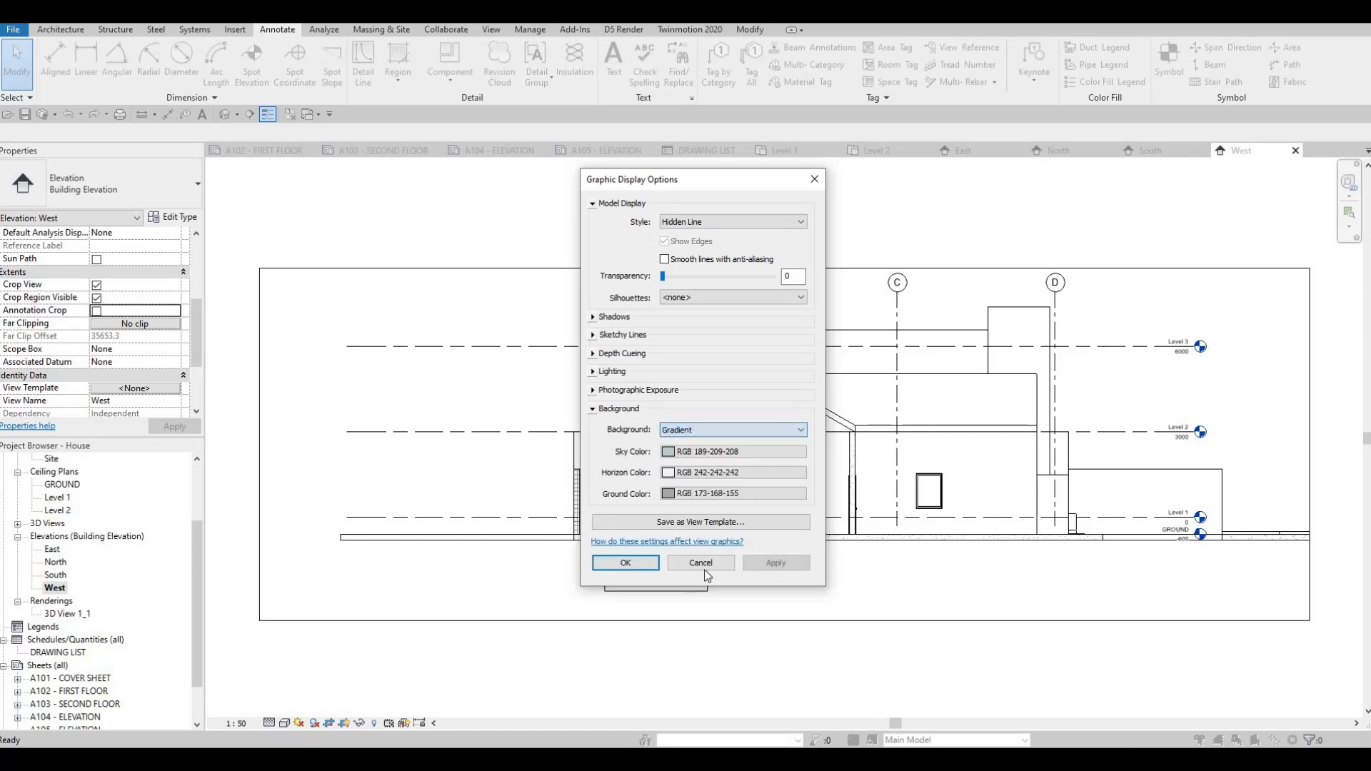
{"action": "left_click", "coordinate": [625, 563]}
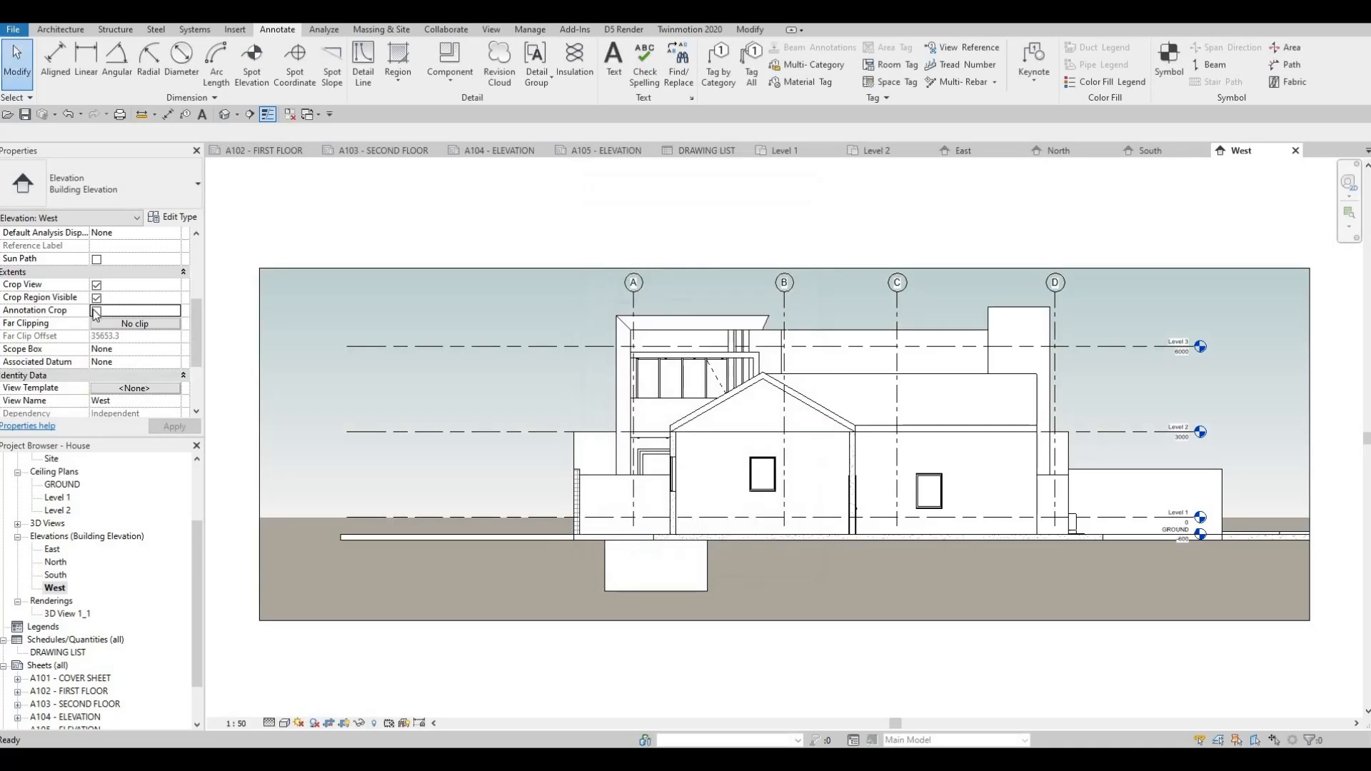
Step: Enable Annotation Crop for the West elevation and pull both side edges of its crop region in closer to the house
{"action": "scroll", "coordinate": [276, 342], "scroll_direction": "down", "scroll_amount": 1}
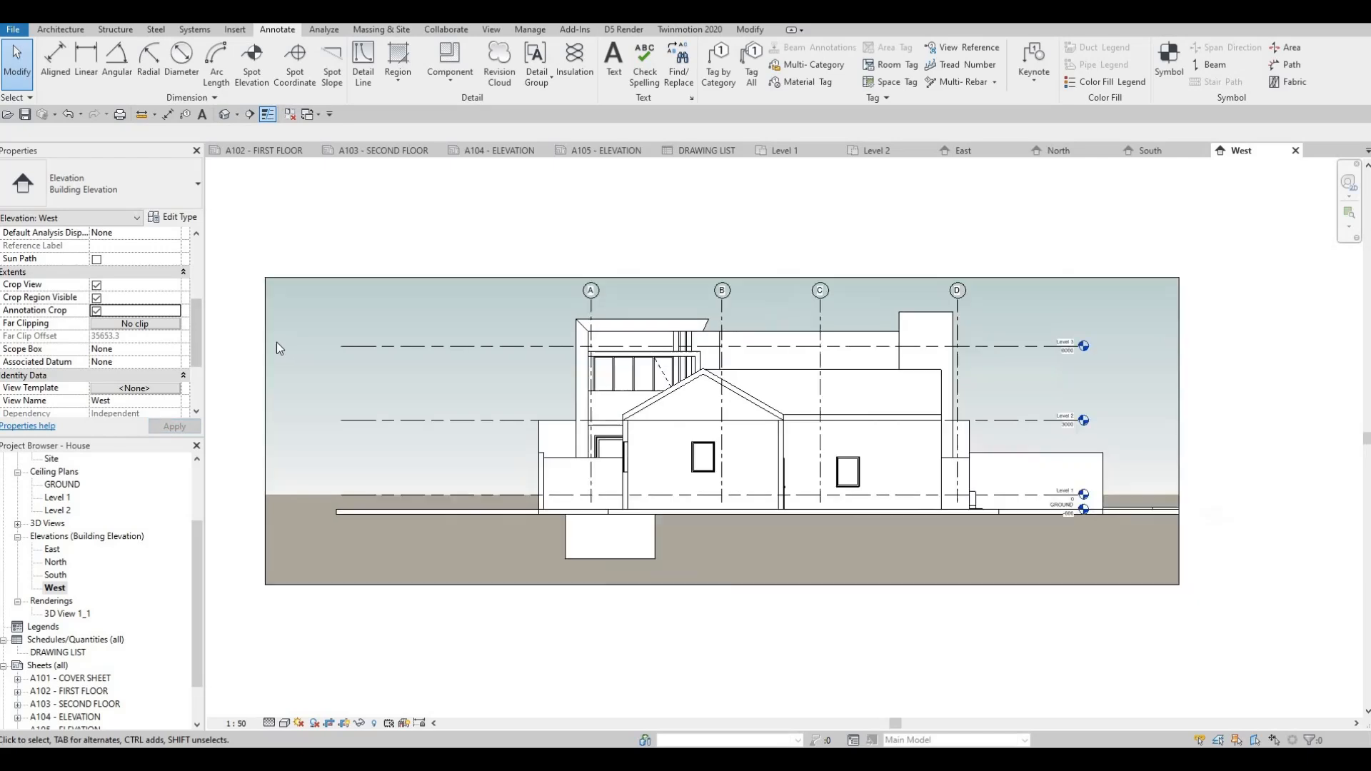
{"action": "left_click", "coordinate": [266, 428]}
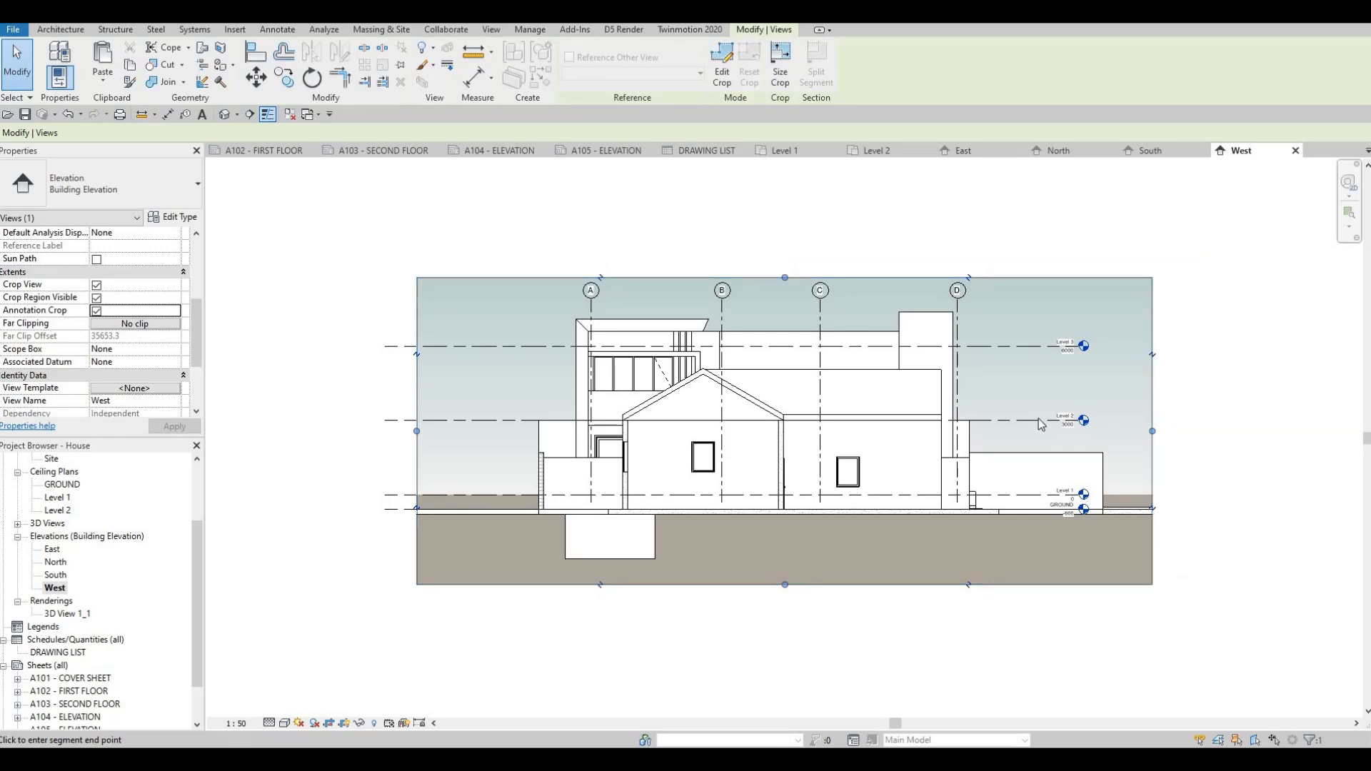
Step: Hide the neighbouring building's gabled roof and its whole chain of walls in the West elevation
{"action": "left_click", "coordinate": [881, 437]}
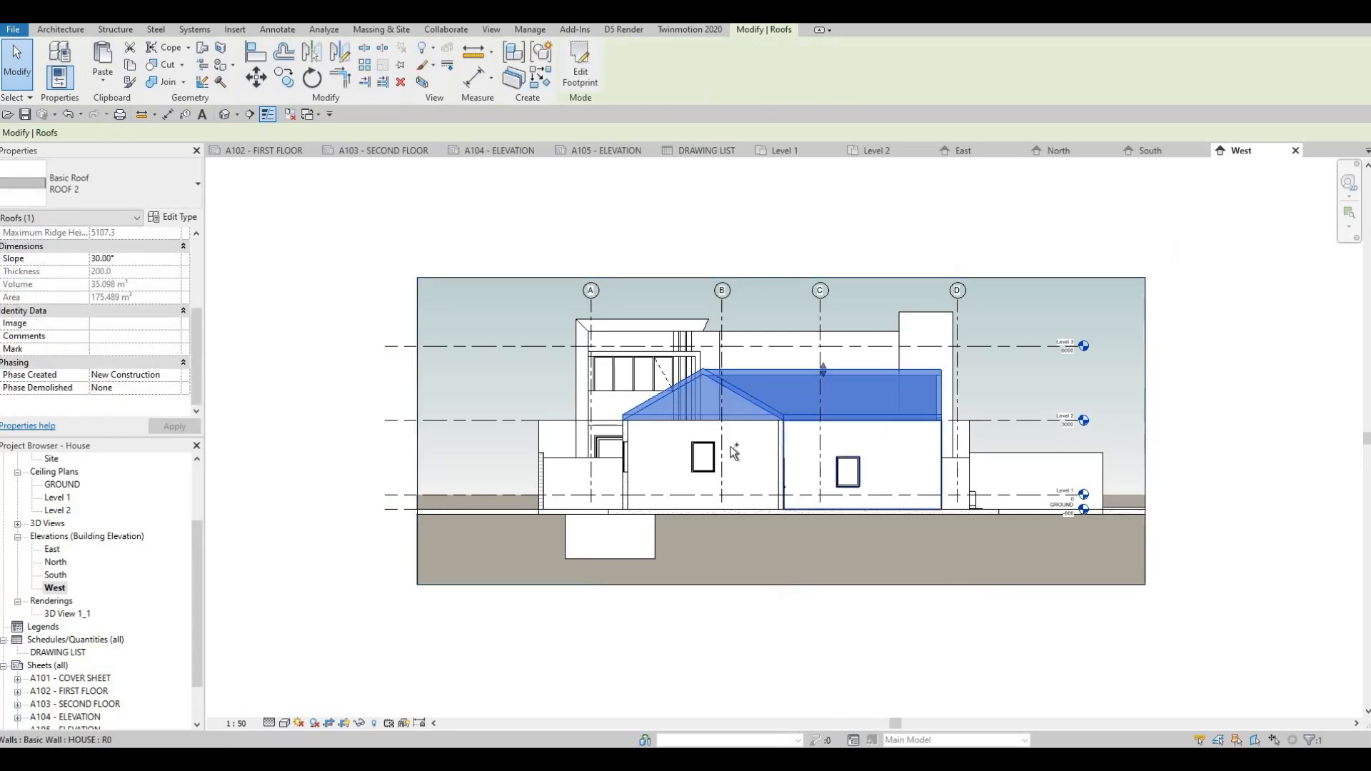
{"action": "left_click", "coordinate": [759, 454], "text": "ctrl"}
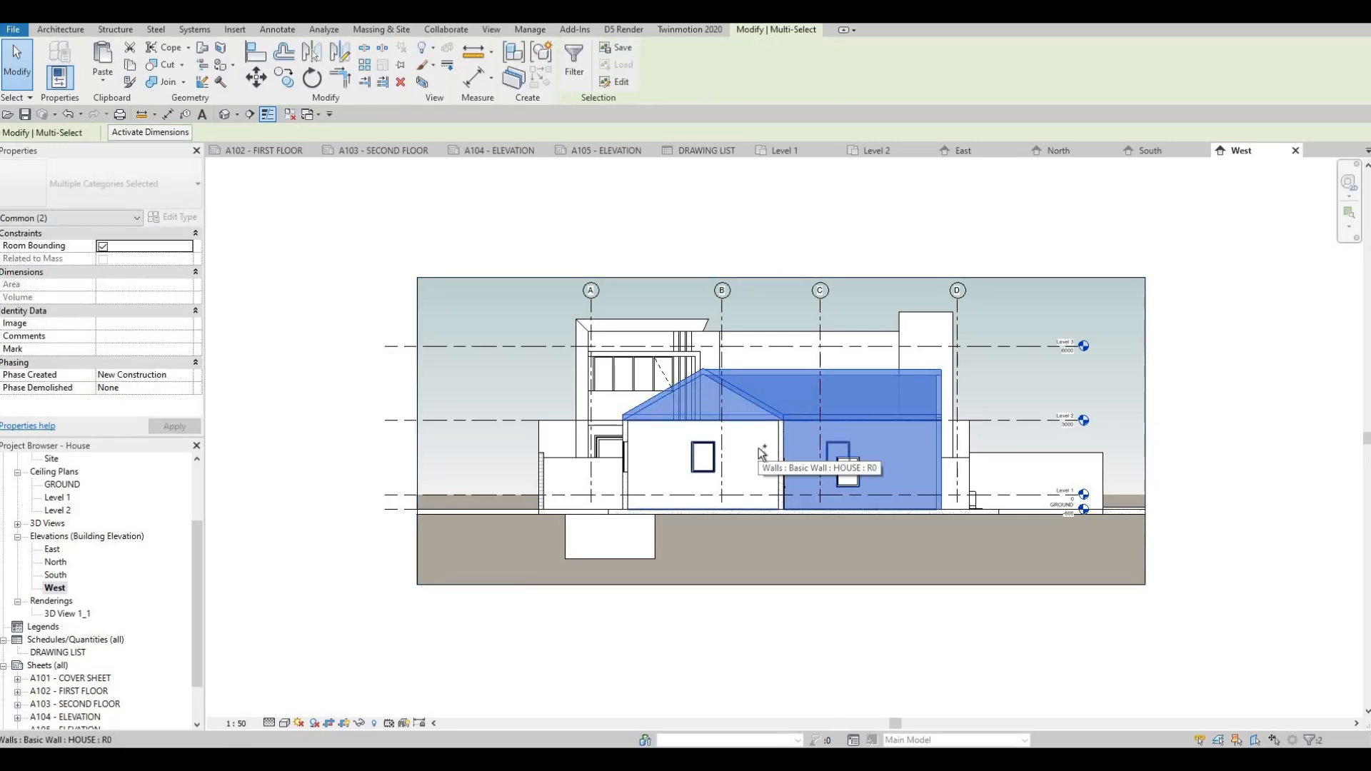
{"action": "key", "text": "Tab"}
{"action": "left_click", "coordinate": [759, 454], "text": "ctrl"}
{"action": "right_click", "coordinate": [759, 452]}
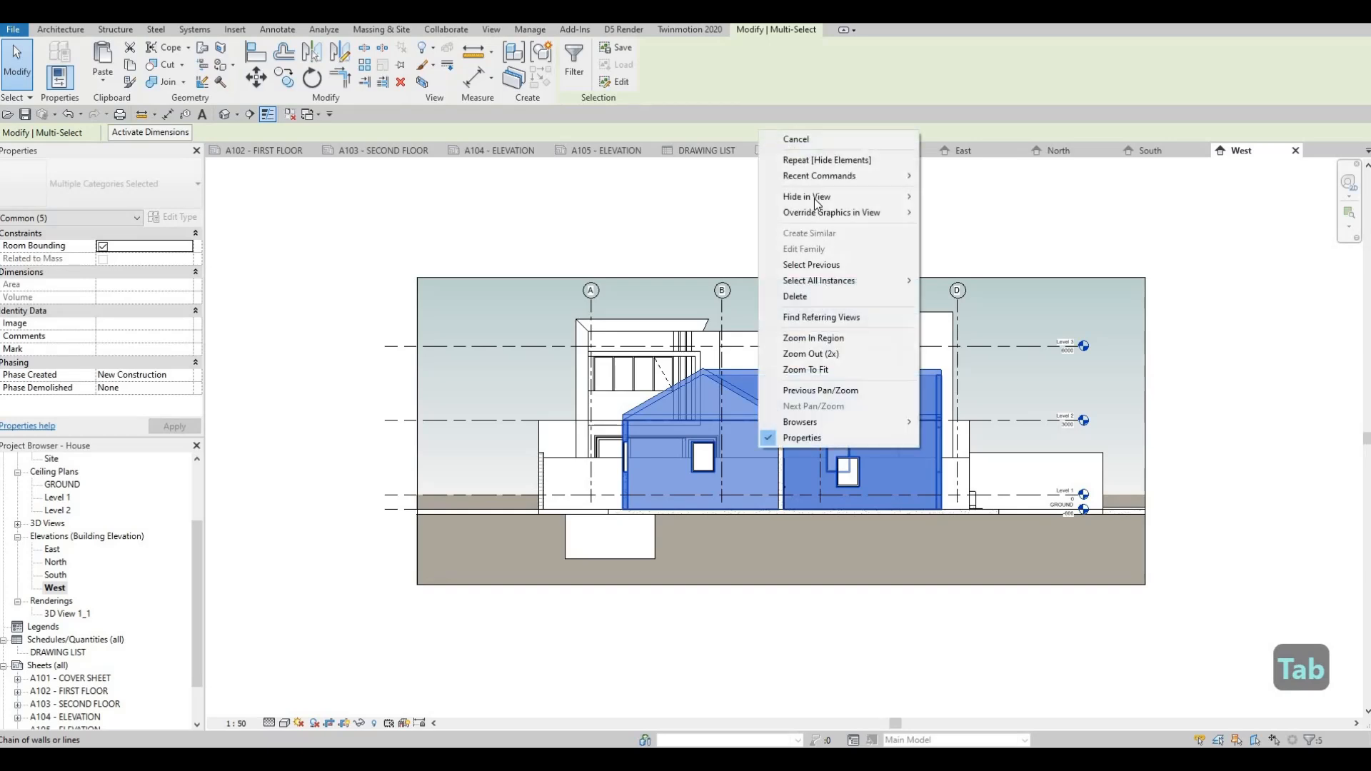
{"action": "left_click", "coordinate": [941, 191]}
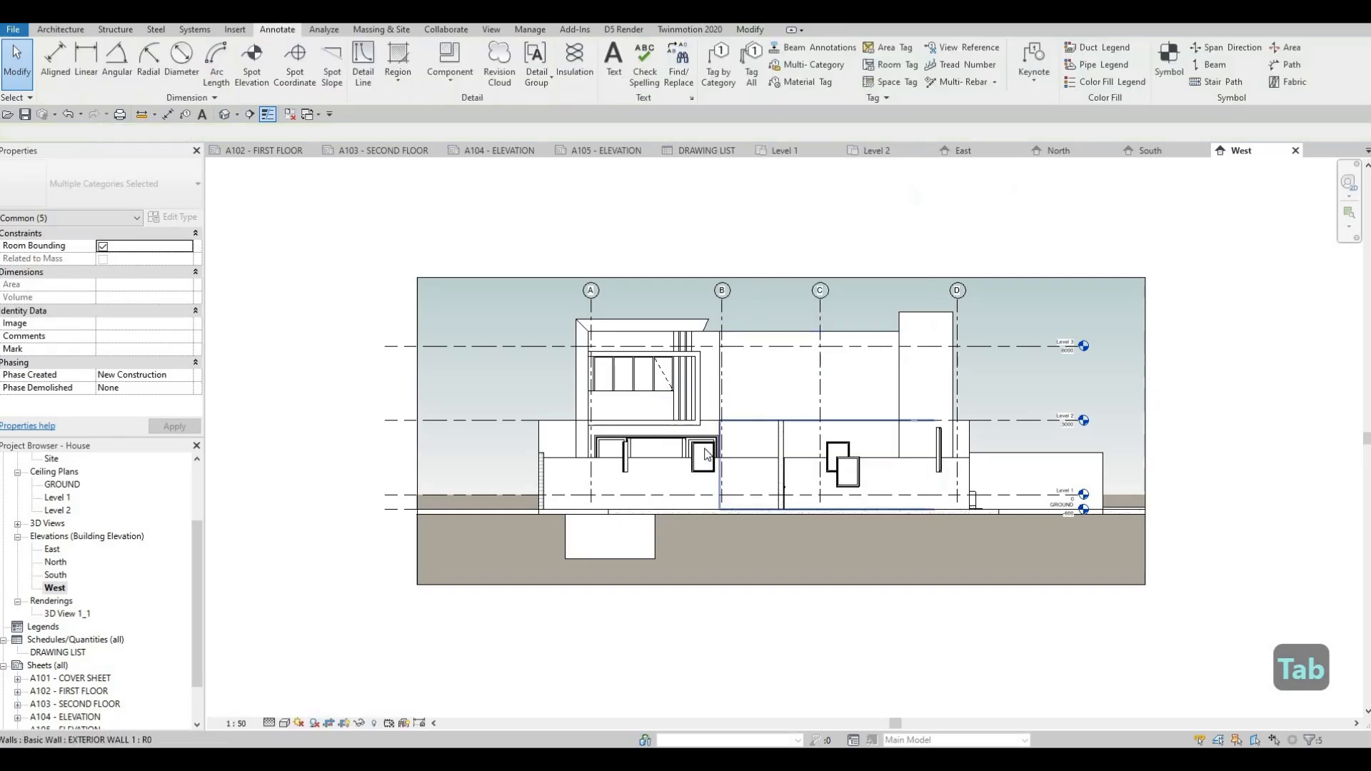
Step: Hide the neighbouring building's leftover windows in front of the house in the West elevation
{"action": "left_click", "coordinate": [627, 457]}
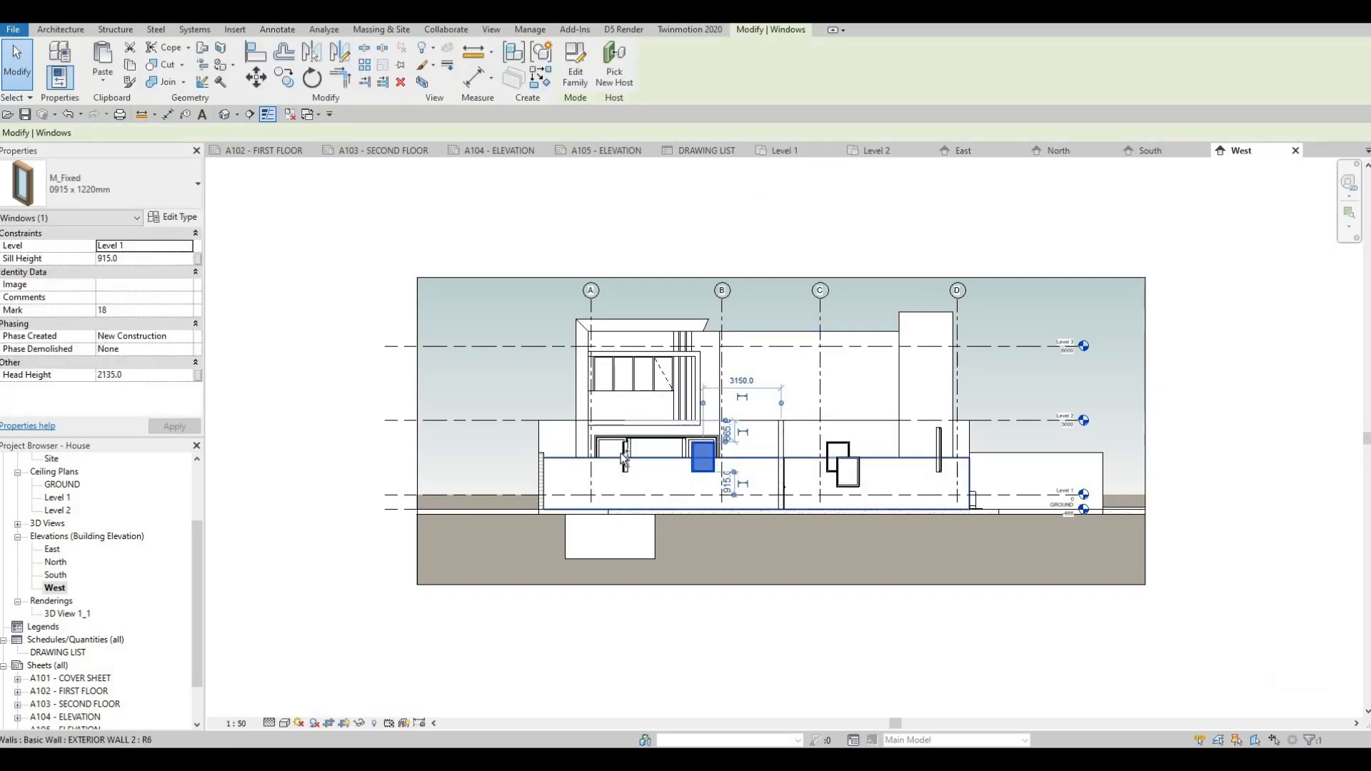
{"action": "left_click", "coordinate": [846, 444], "text": "ctrl"}
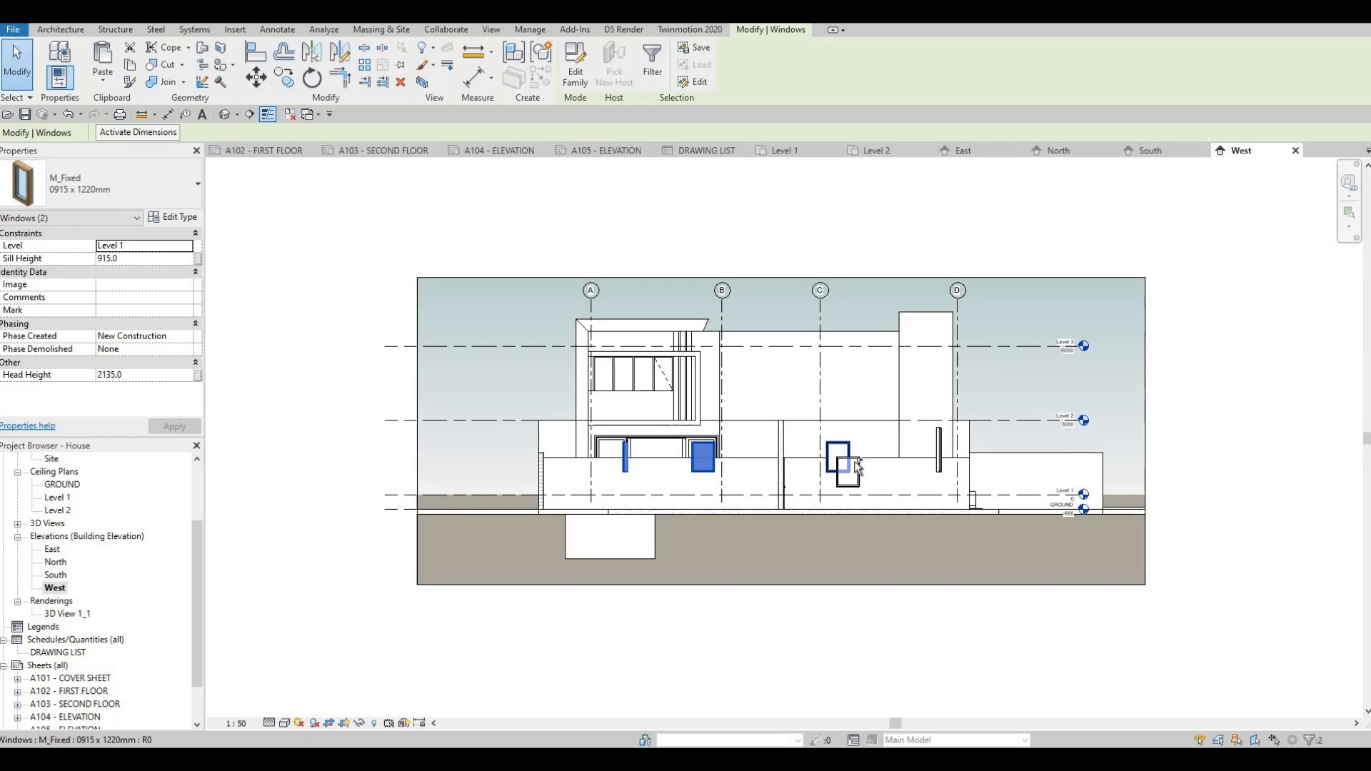
{"action": "left_click", "coordinate": [857, 462], "text": "ctrl"}
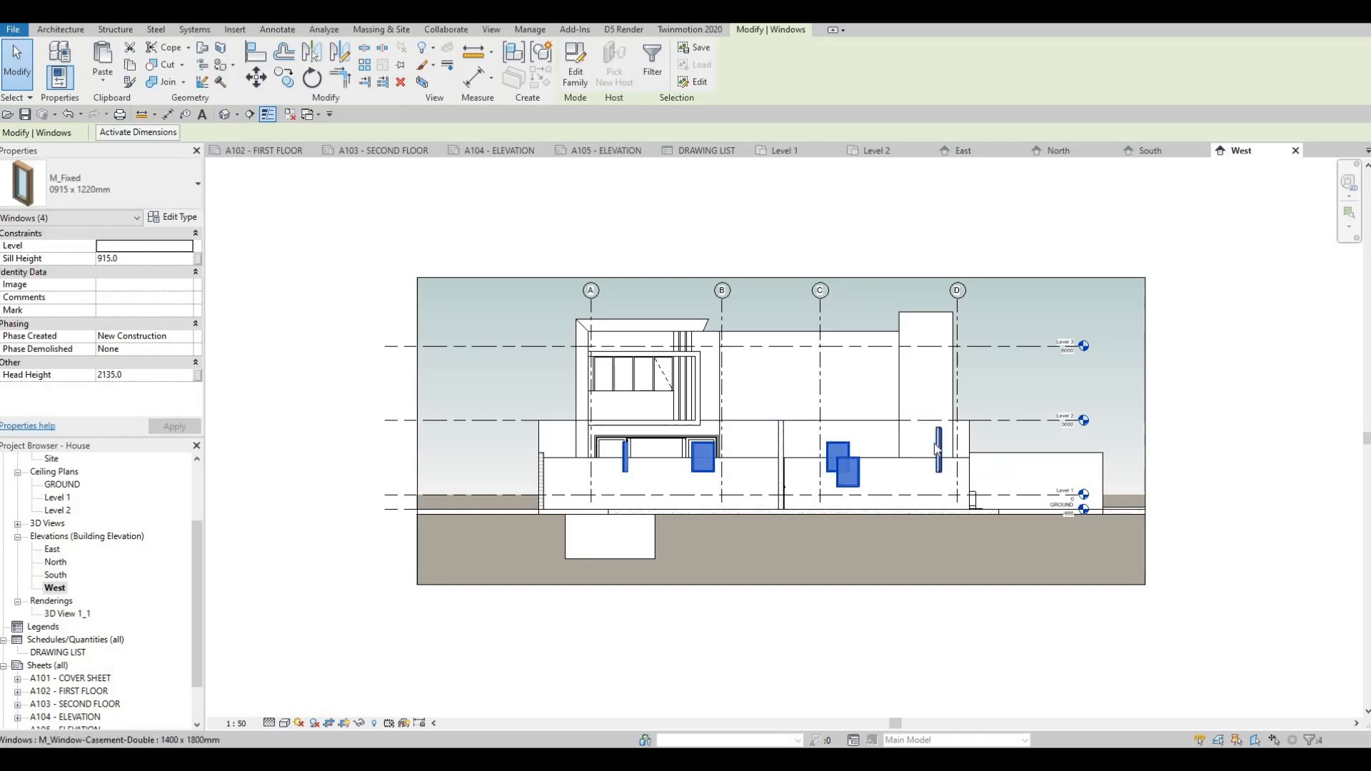
{"action": "left_click", "coordinate": [938, 448], "text": "ctrl"}
{"action": "right_click", "coordinate": [938, 446]}
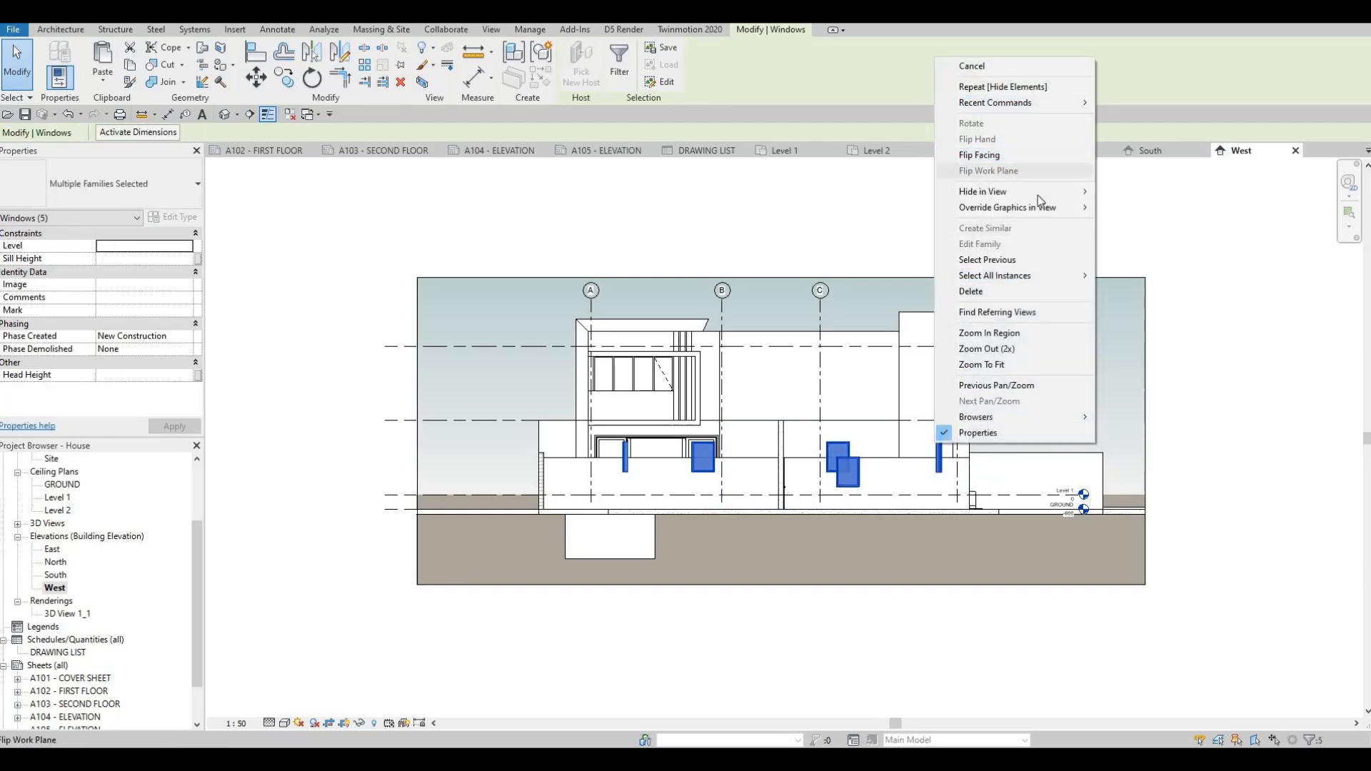
{"action": "mouse_move", "coordinate": [1038, 193]}
{"action": "left_click", "coordinate": [1128, 190]}
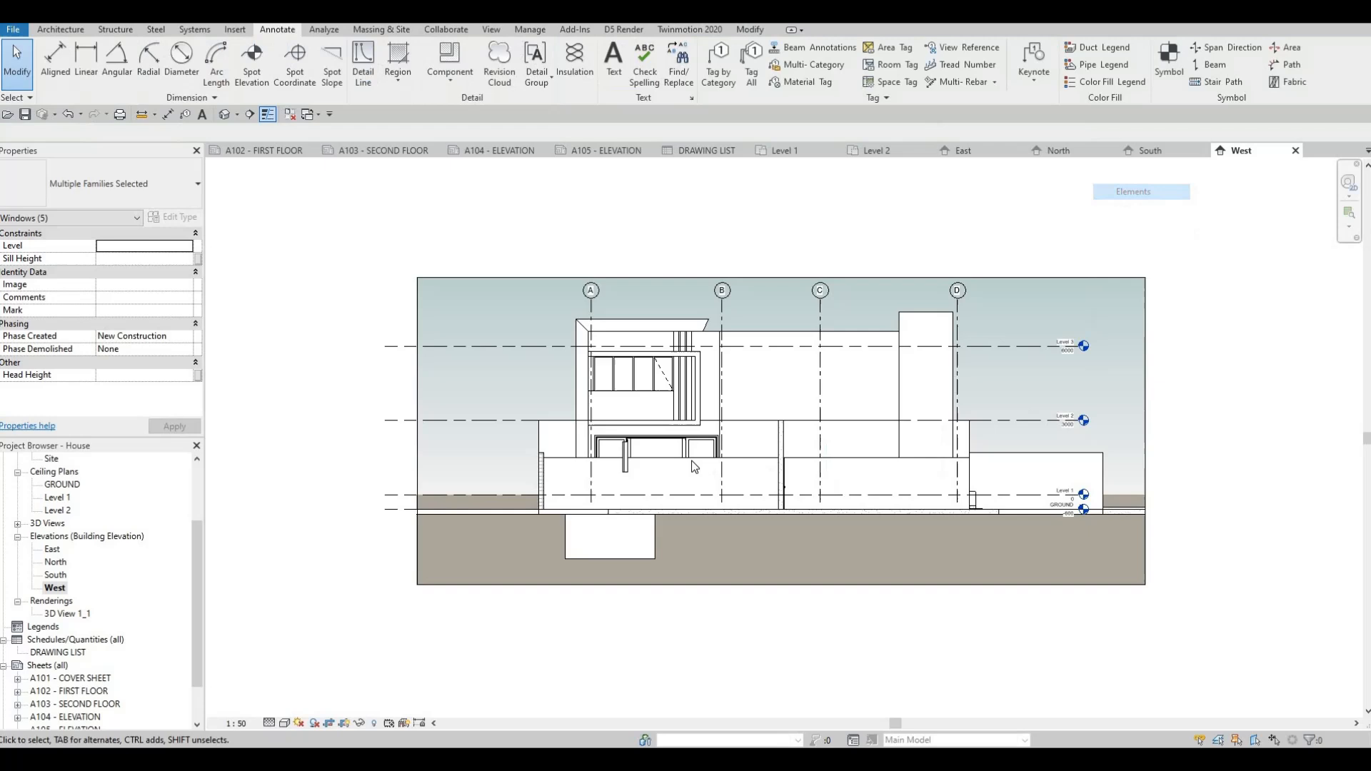
Step: Hide the remaining narrow window near grid A and the ground-floor wall running from grid B past grid C in the West elevation
{"action": "left_click", "coordinate": [628, 464]}
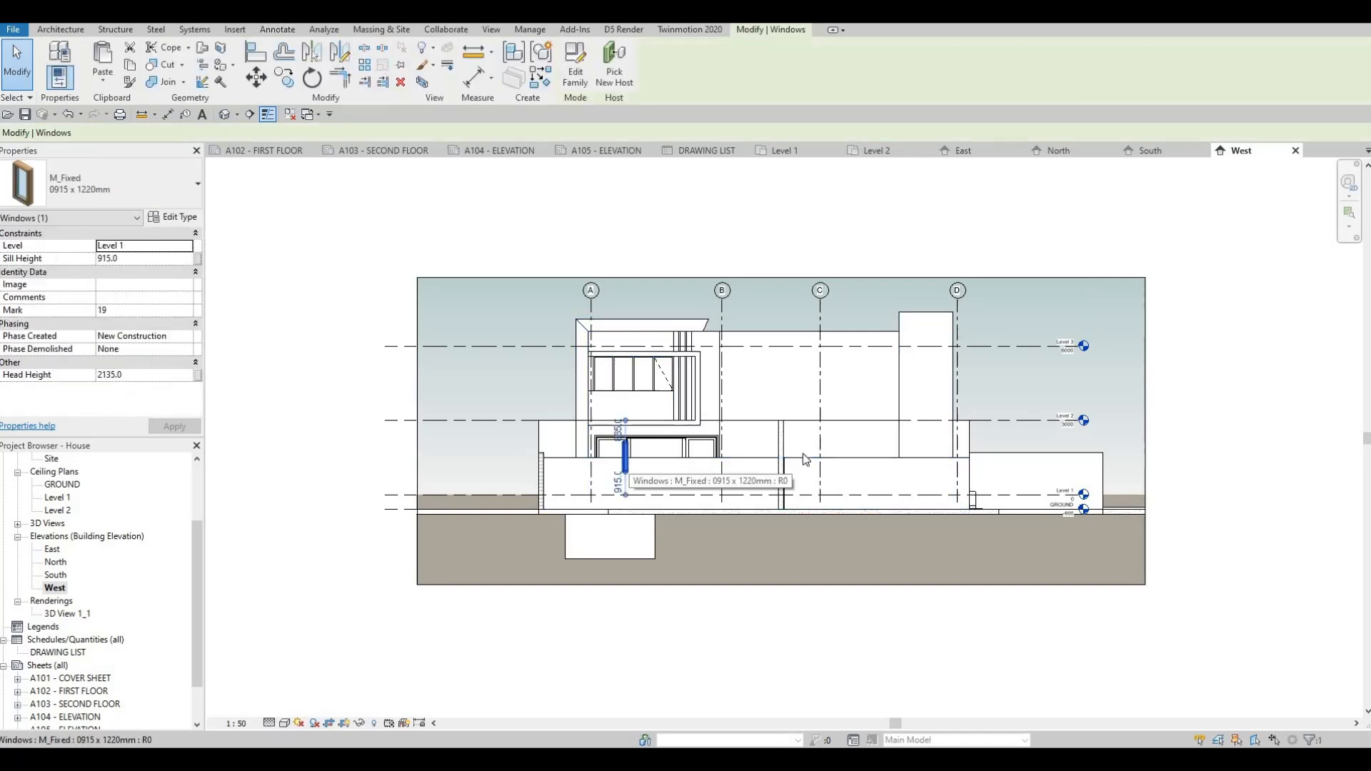
{"action": "left_click", "coordinate": [764, 436], "text": "ctrl"}
{"action": "right_click", "coordinate": [764, 436]}
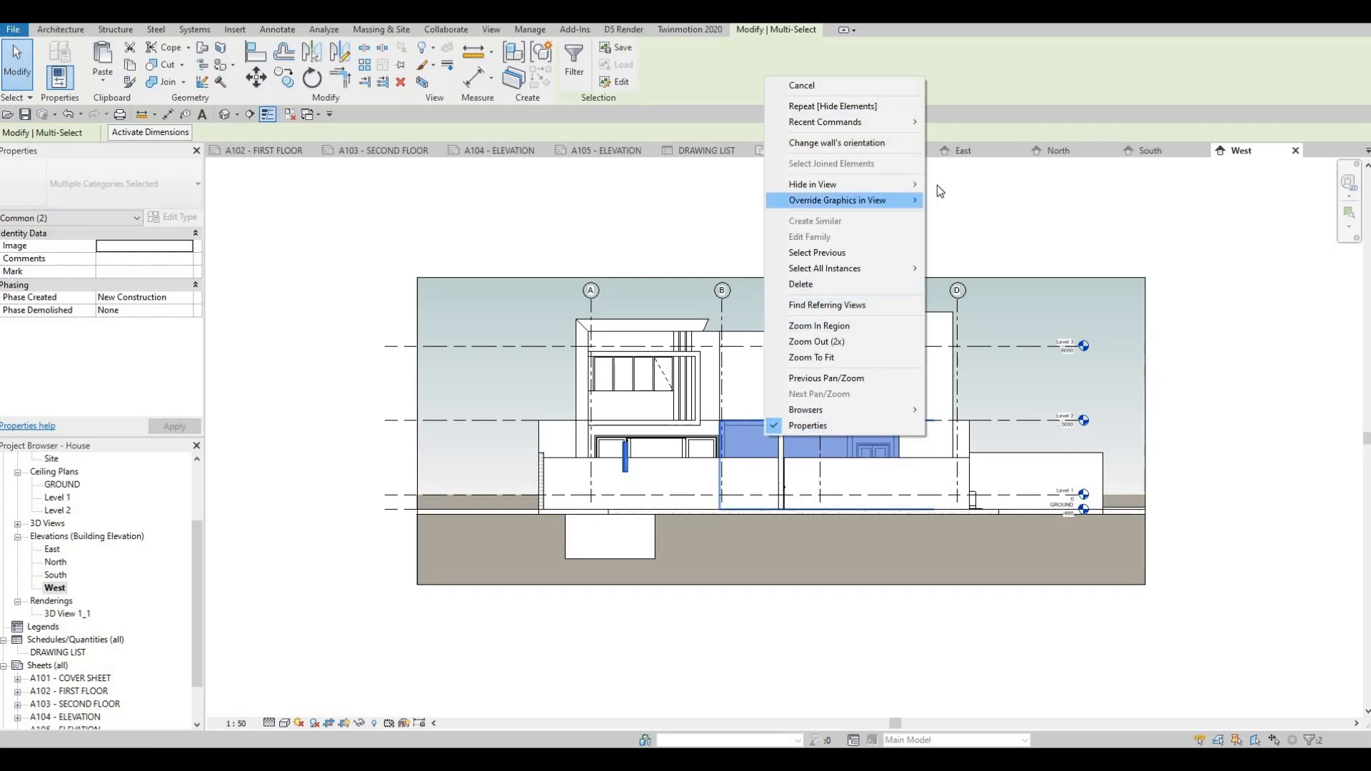
{"action": "mouse_move", "coordinate": [910, 184]}
{"action": "left_click", "coordinate": [960, 184]}
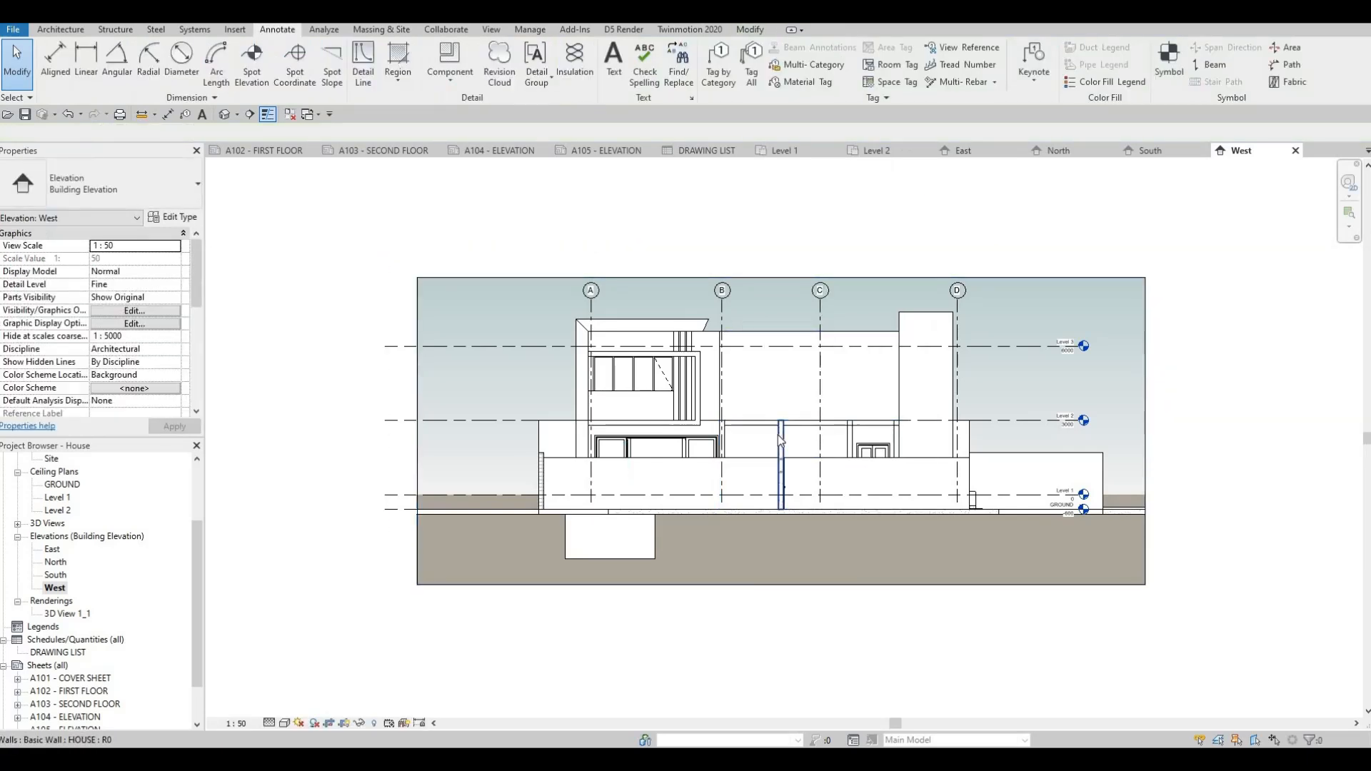
Step: Hide the thin ground-floor wall standing between grids B and C in the West elevation
{"action": "left_click", "coordinate": [781, 439]}
{"action": "right_click", "coordinate": [781, 439]}
{"action": "mouse_move", "coordinate": [837, 184]}
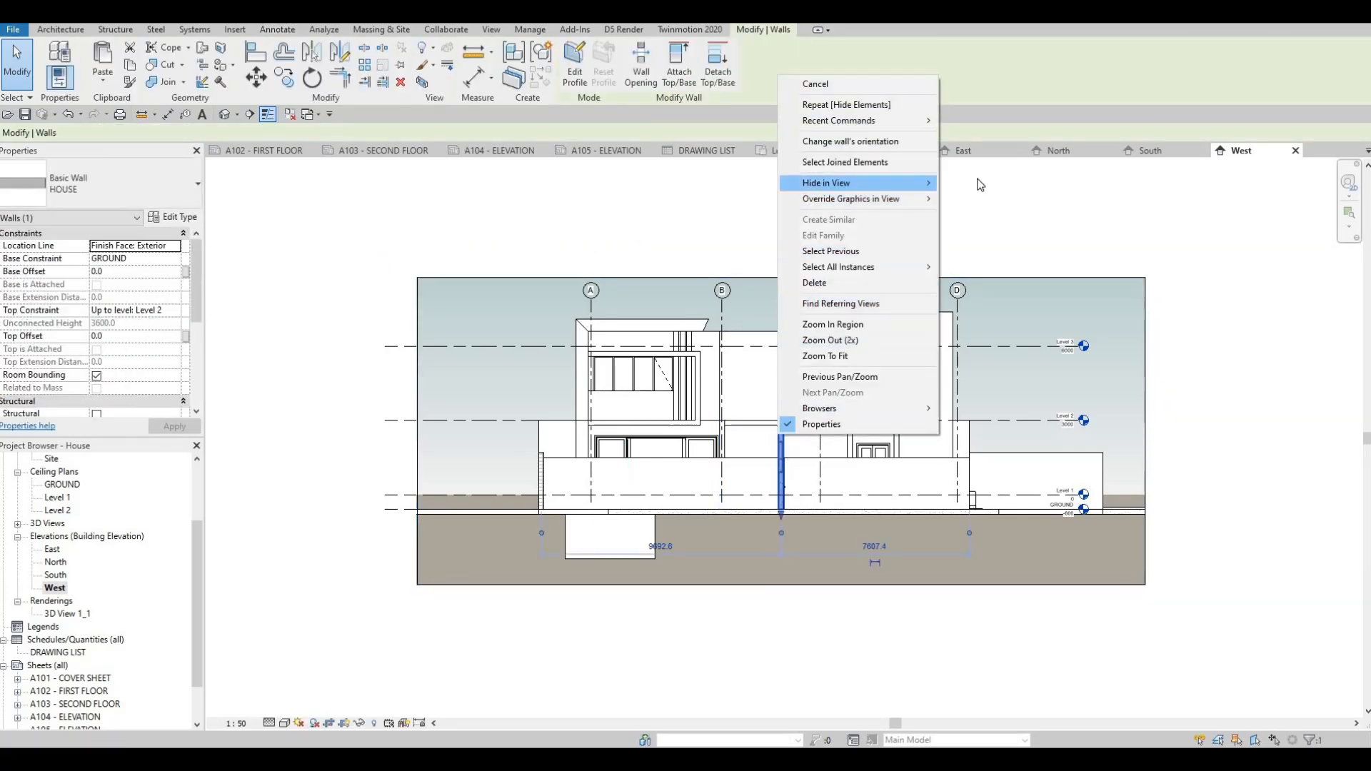
{"action": "left_click", "coordinate": [977, 183]}
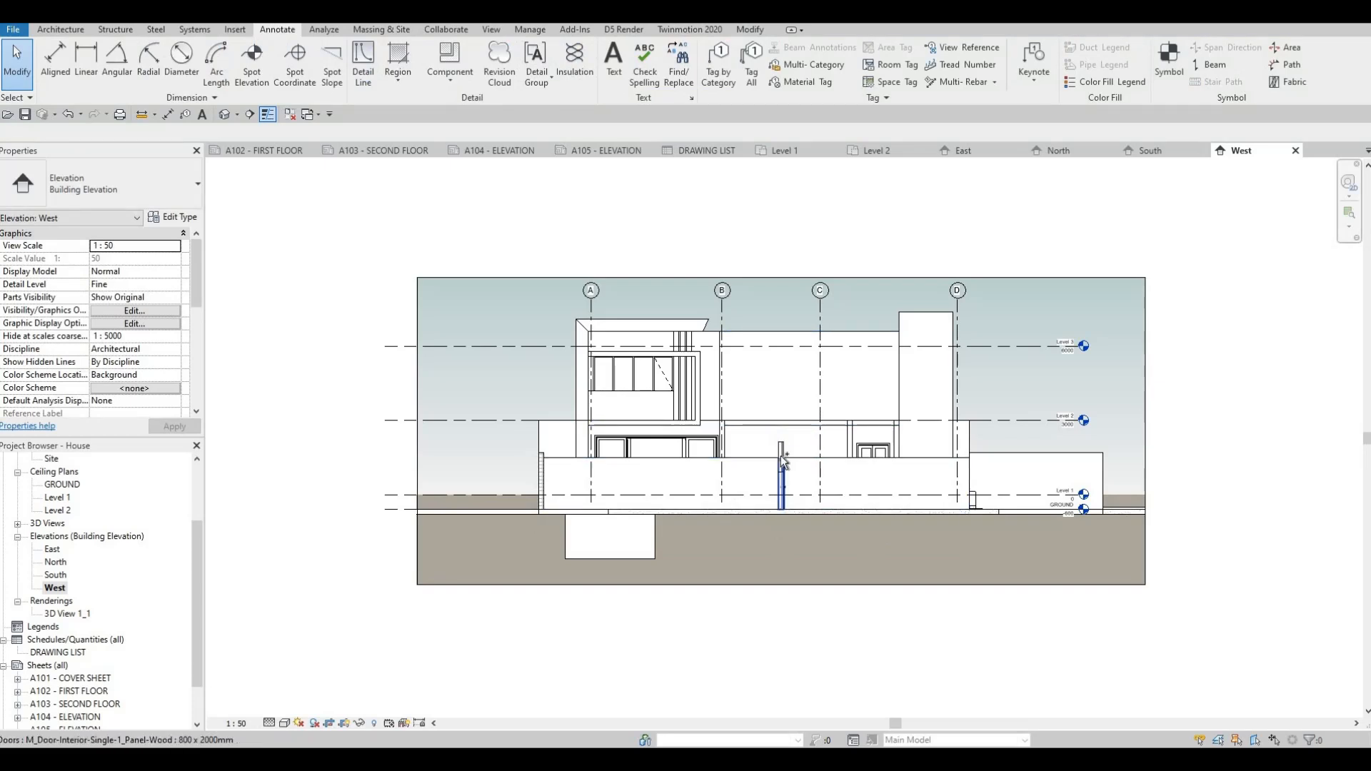
Step: Hide the interior wood door and the fixed window above it between grids B and C in the West elevation
{"action": "left_click", "coordinate": [782, 453]}
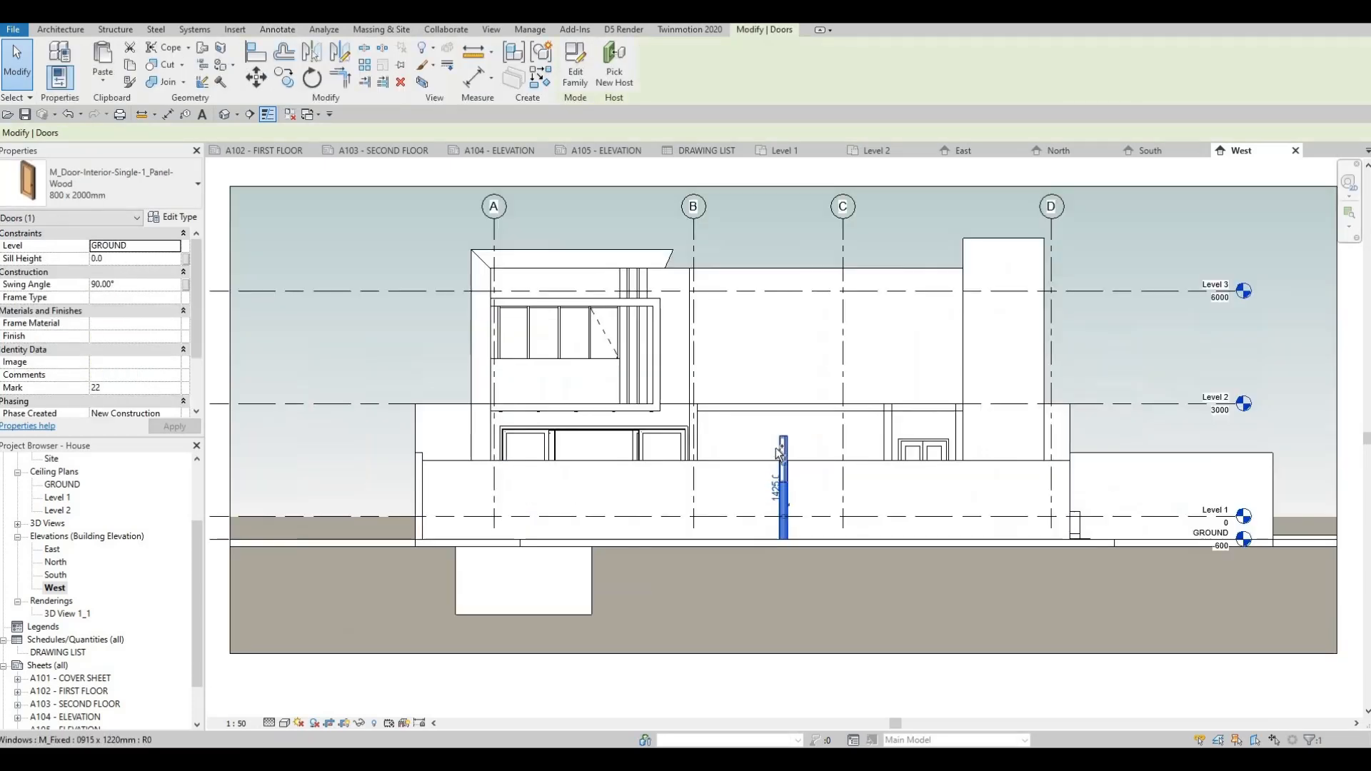
{"action": "scroll", "coordinate": [781, 453], "scroll_direction": "up", "scroll_amount": 2}
{"action": "left_click", "coordinate": [777, 447], "text": "ctrl"}
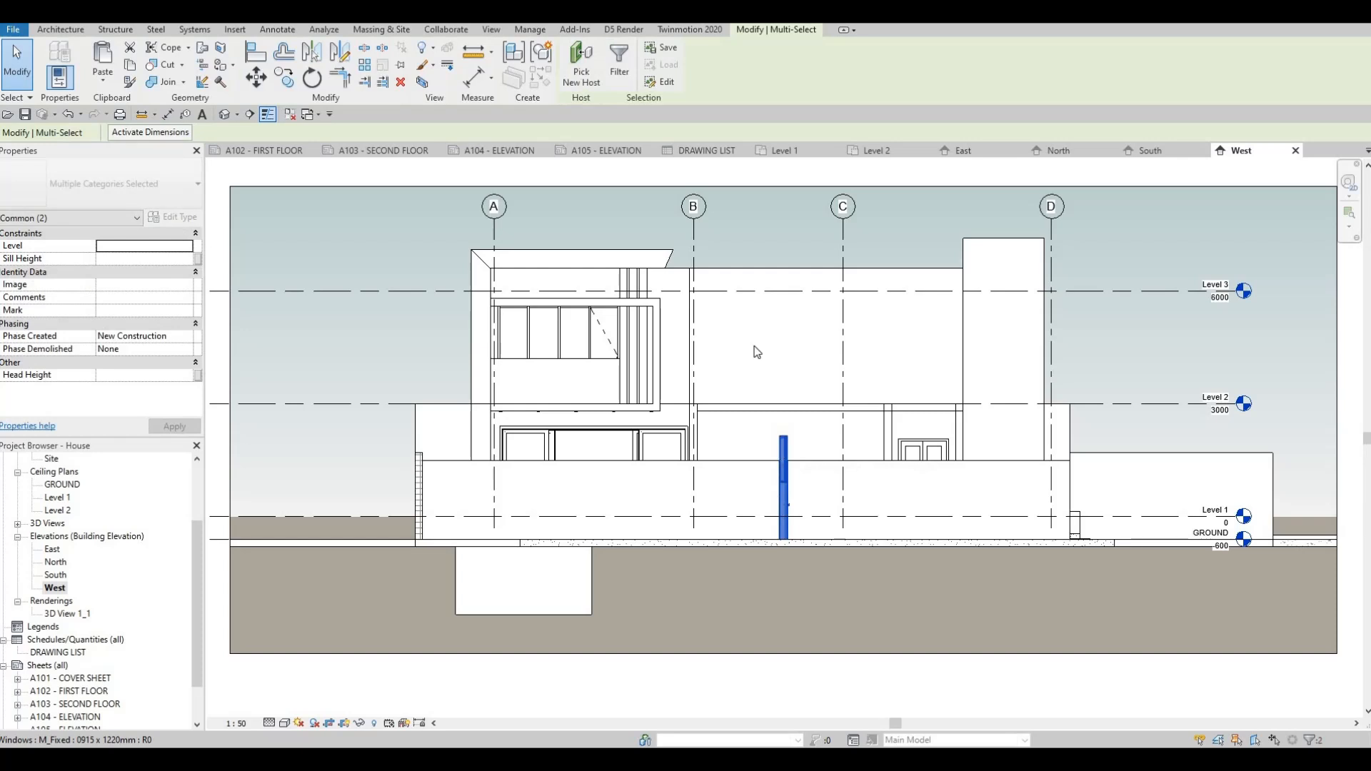
{"action": "right_click", "coordinate": [778, 449]}
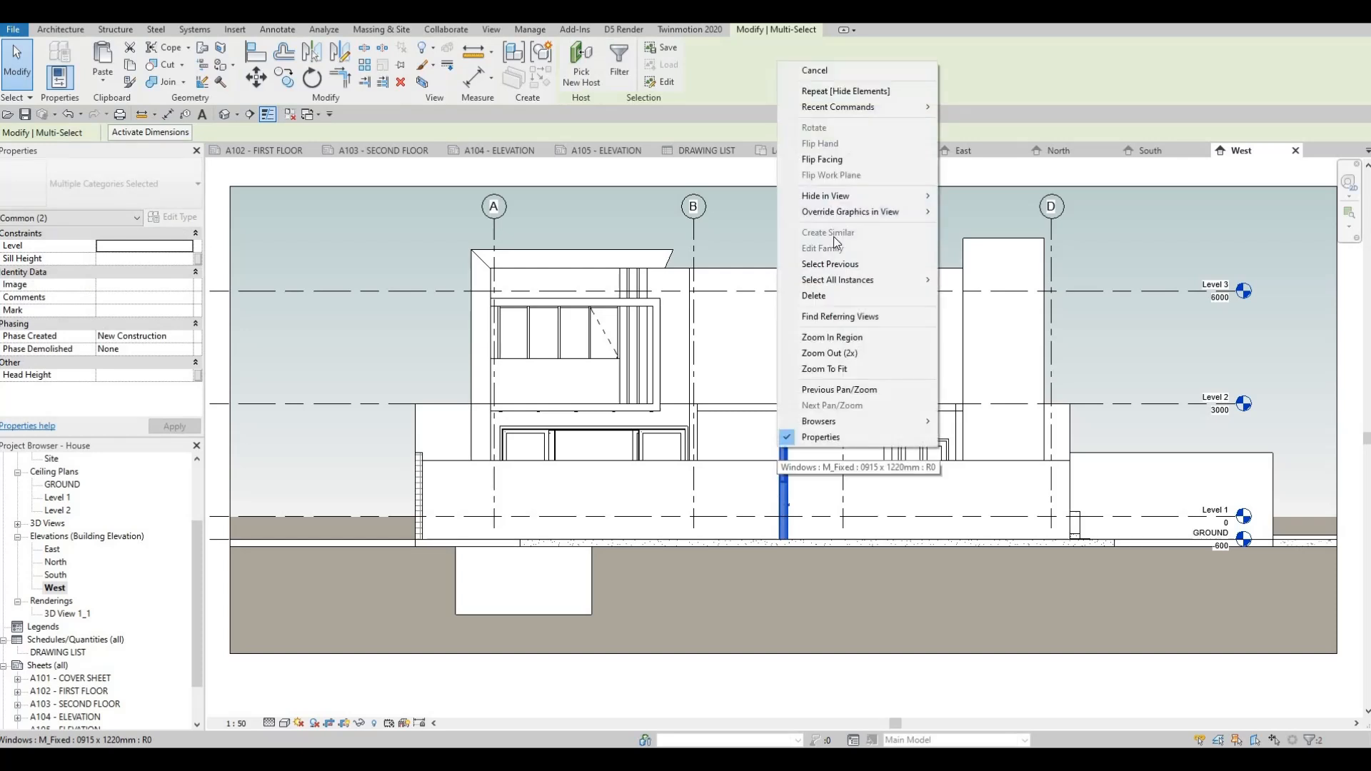
{"action": "mouse_move", "coordinate": [926, 196]}
{"action": "left_click", "coordinate": [976, 195]}
{"action": "scroll", "coordinate": [774, 446], "scroll_direction": "down", "scroll_amount": 2}
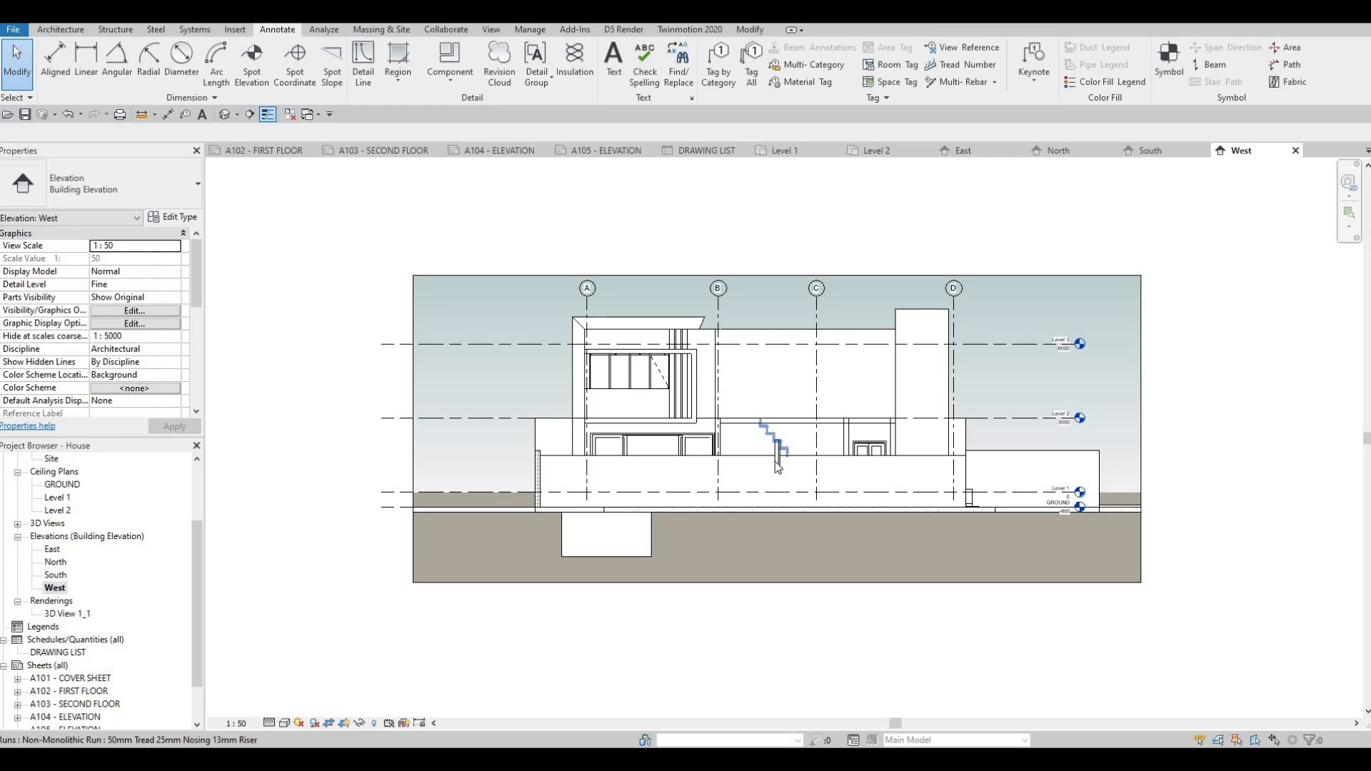
Step: Hide the last fixed window edge left between grids B and C in the West elevation
{"action": "left_click", "coordinate": [777, 457]}
{"action": "right_click", "coordinate": [776, 462]}
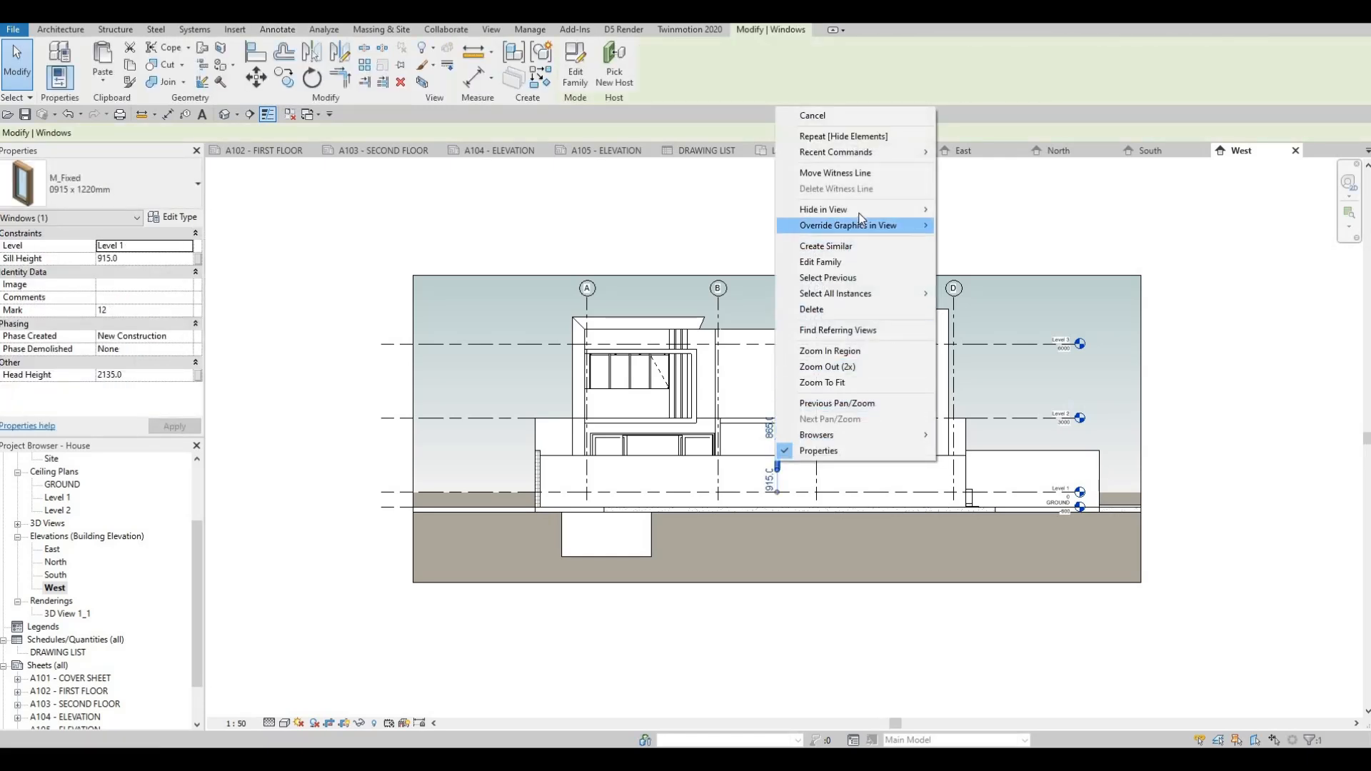
{"action": "mouse_move", "coordinate": [893, 209]}
{"action": "left_click", "coordinate": [973, 210]}
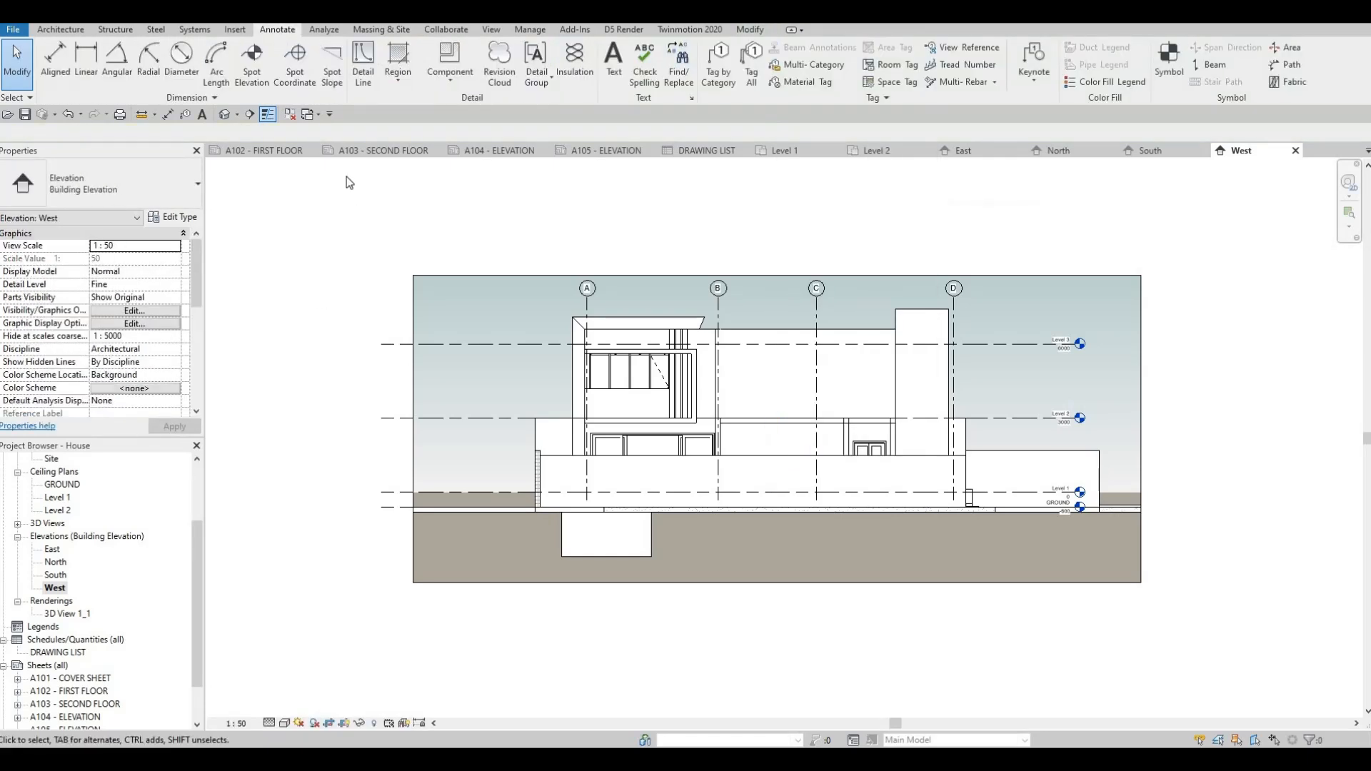
{"action": "left_click", "coordinate": [264, 151]}
{"action": "middle_click_drag", "start_coordinate": [533, 297], "coordinate": [621, 361]}
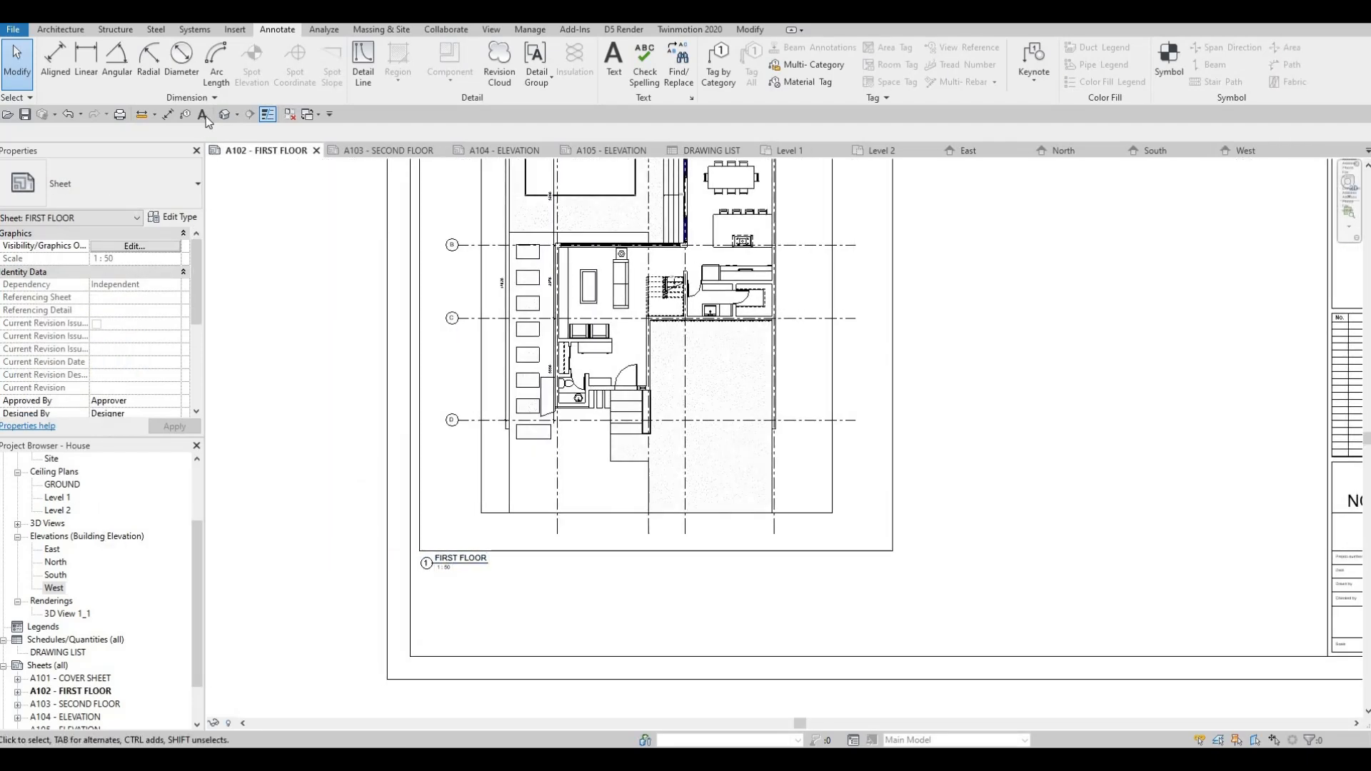
{"action": "scroll", "coordinate": [206, 120], "scroll_direction": "up", "scroll_amount": 1}
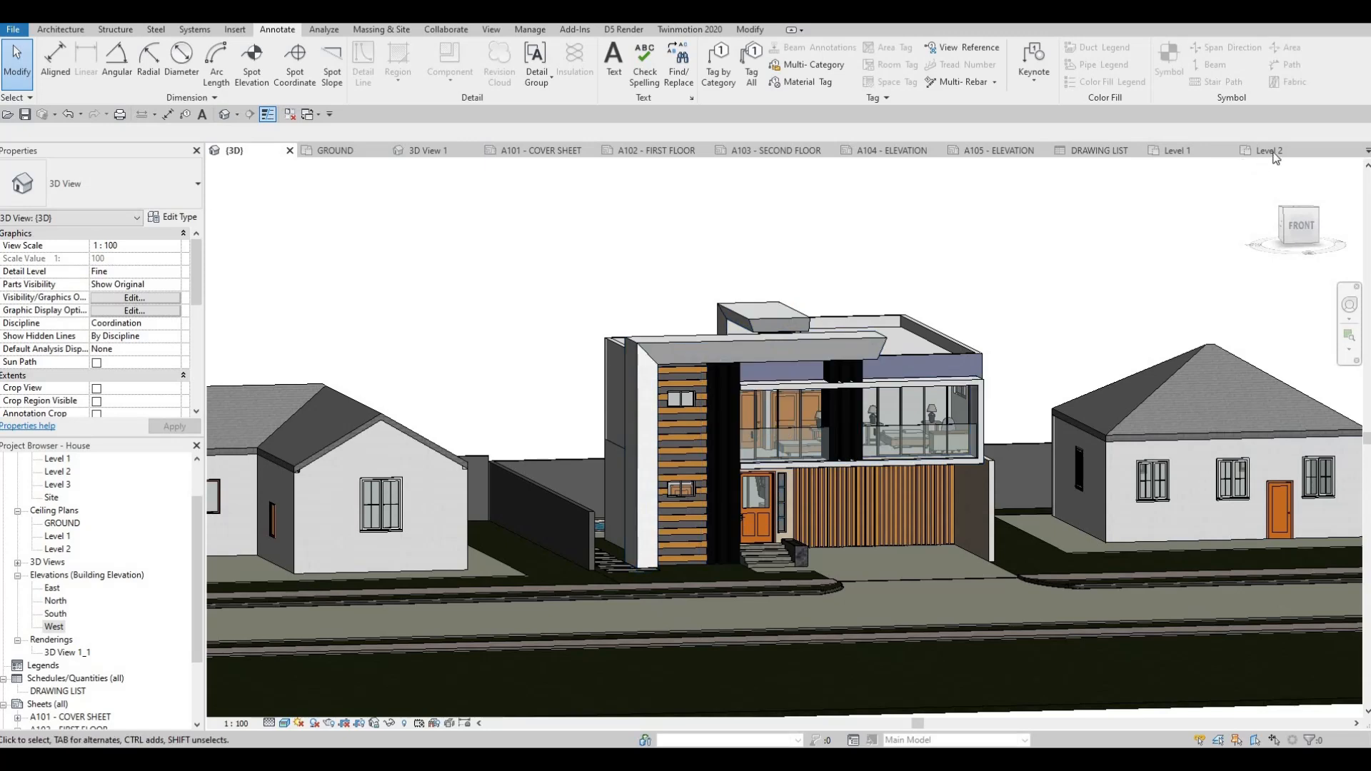
{"action": "left_click", "coordinate": [1271, 151]}
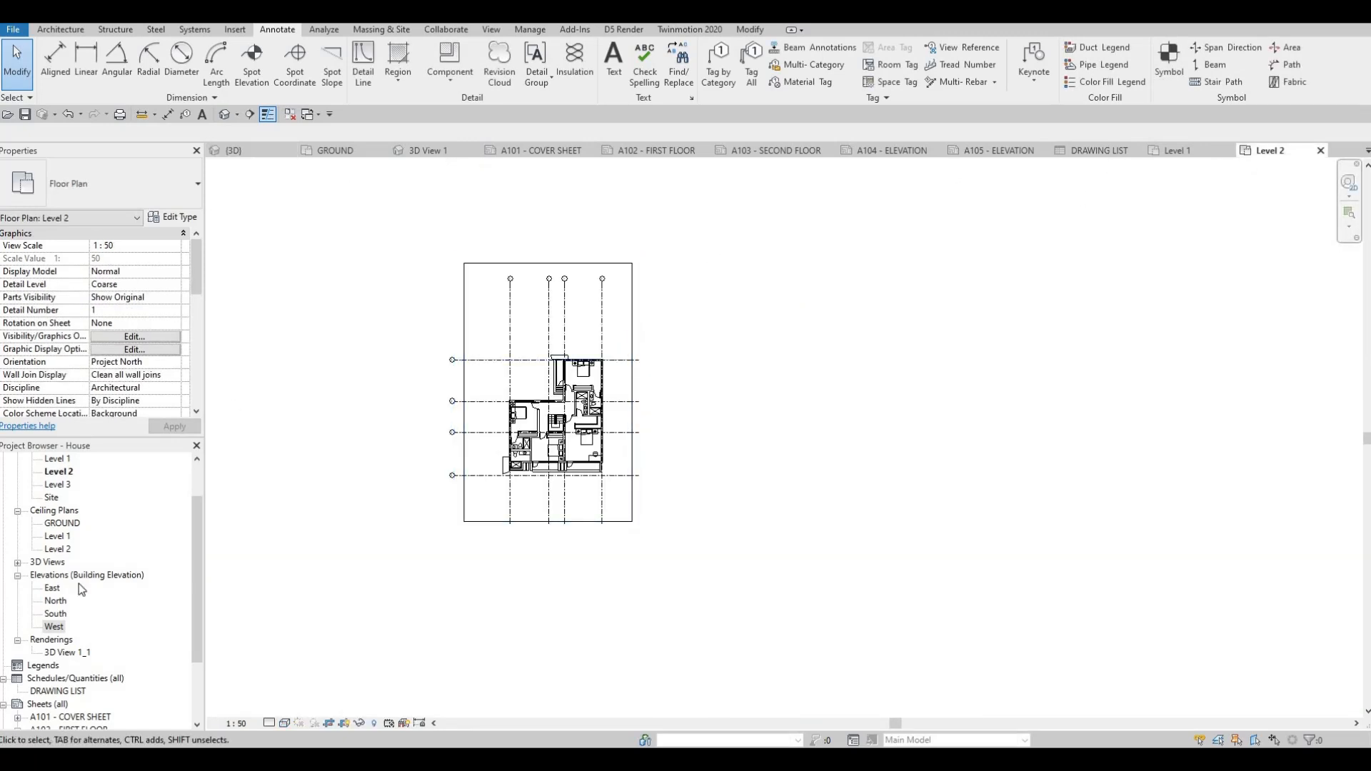
{"action": "double_click", "coordinate": [54, 627]}
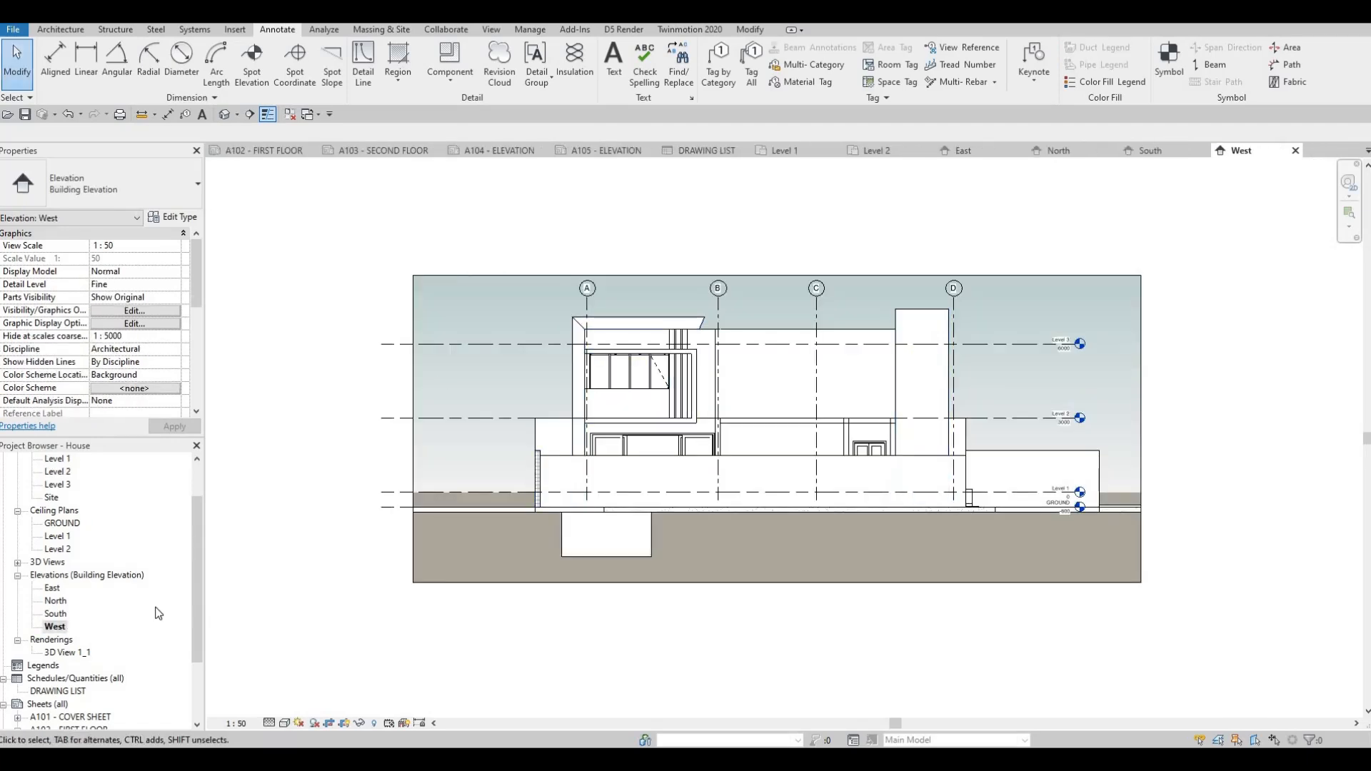
Step: Place the South elevation in the upper half of sheet A105 - ELEVATION
{"action": "left_click", "coordinate": [604, 151]}
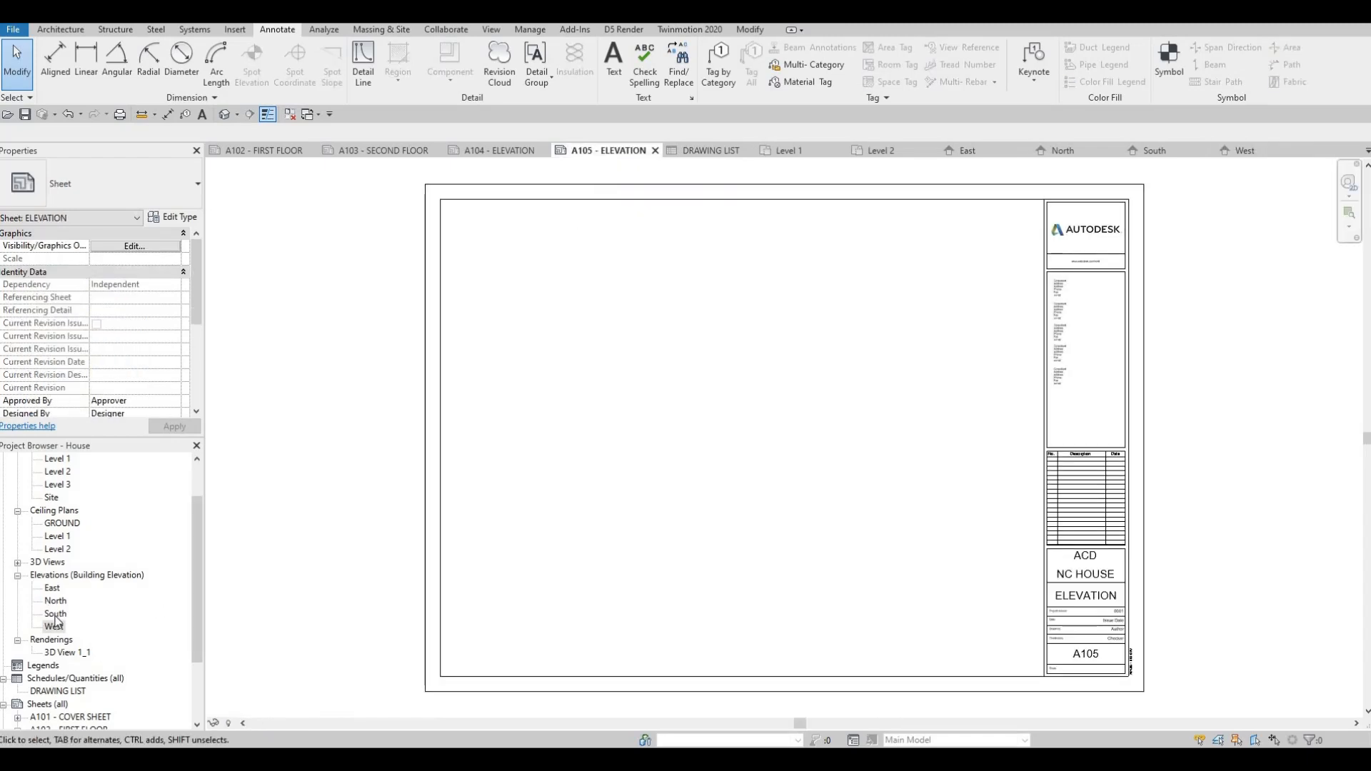
{"action": "left_click_drag", "start_coordinate": [55, 614], "coordinate": [756, 300]}
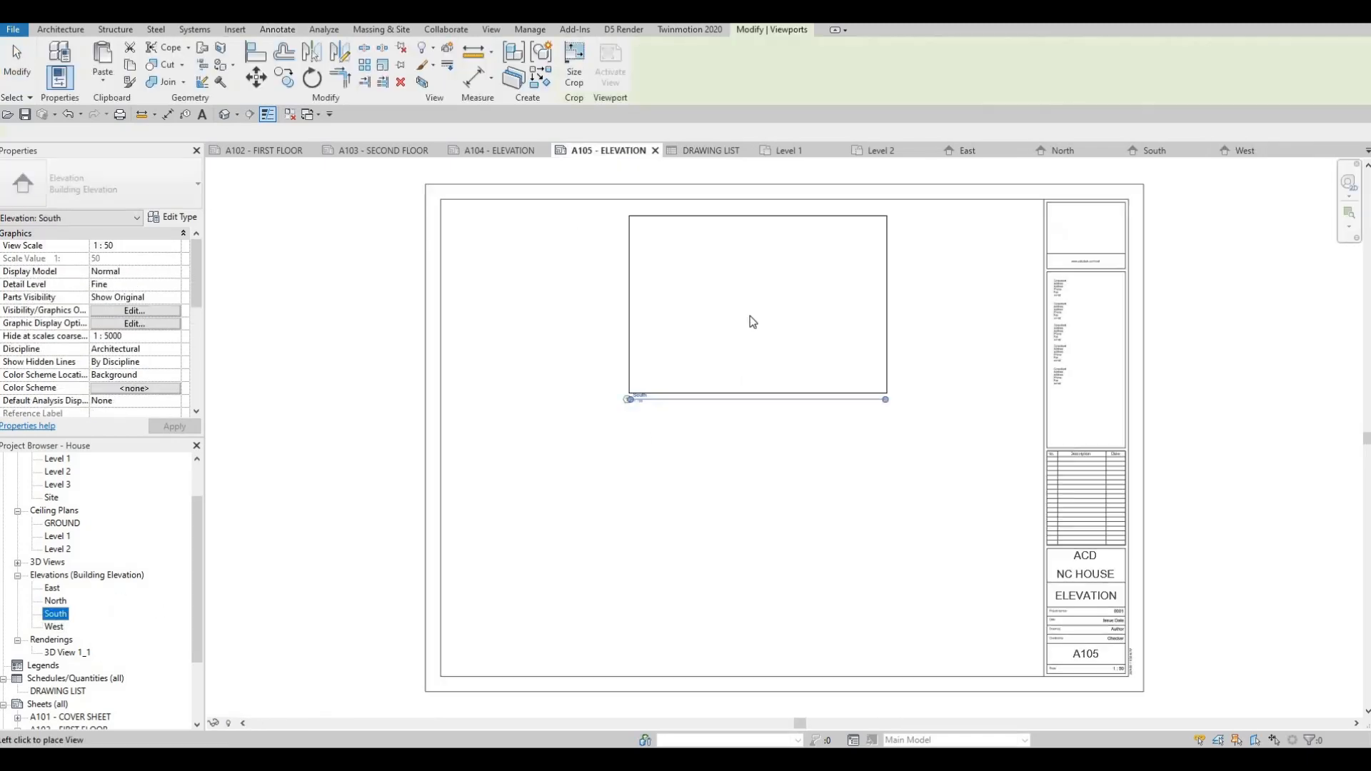
{"action": "left_click", "coordinate": [749, 315]}
Step: Place the West elevation below the South elevation on sheet A105 - ELEVATION
{"action": "left_click", "coordinate": [54, 626]}
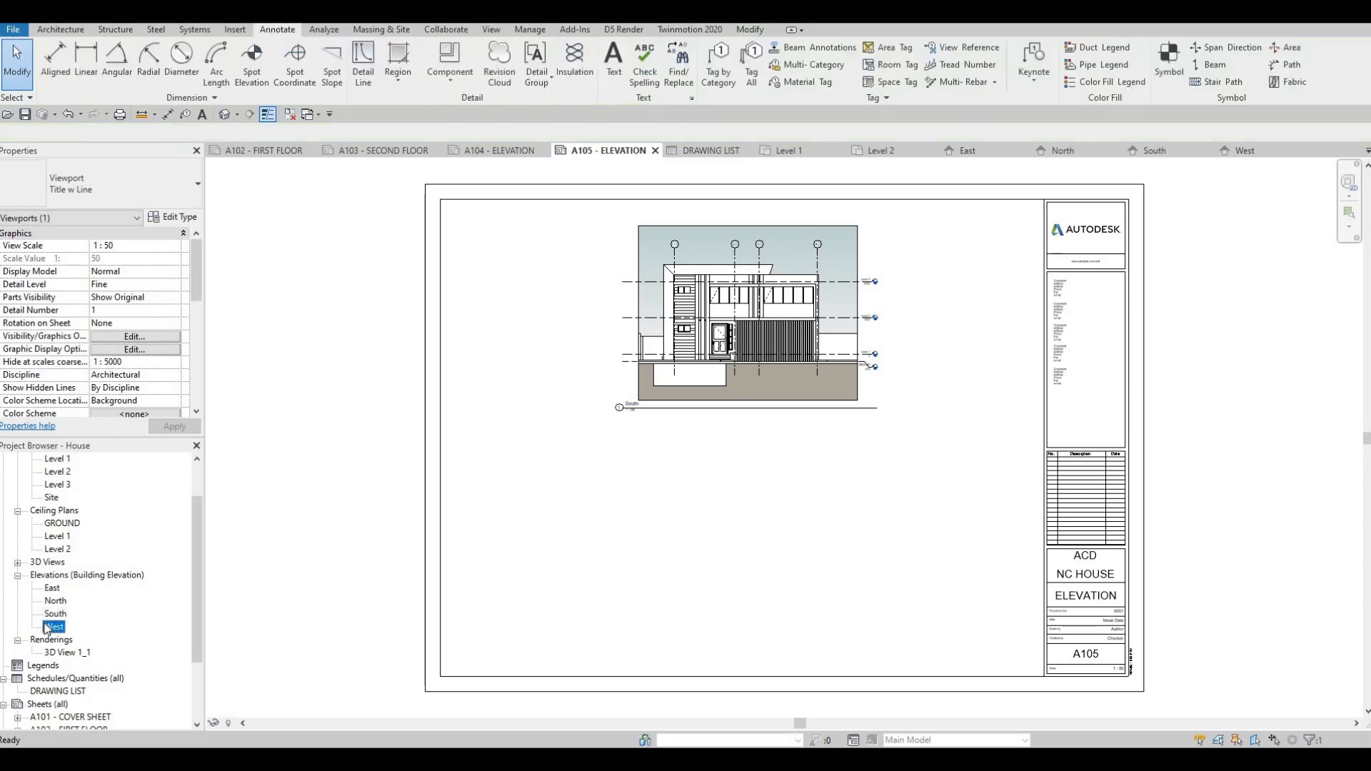
{"action": "left_click_drag", "start_coordinate": [718, 536], "coordinate": [755, 527]}
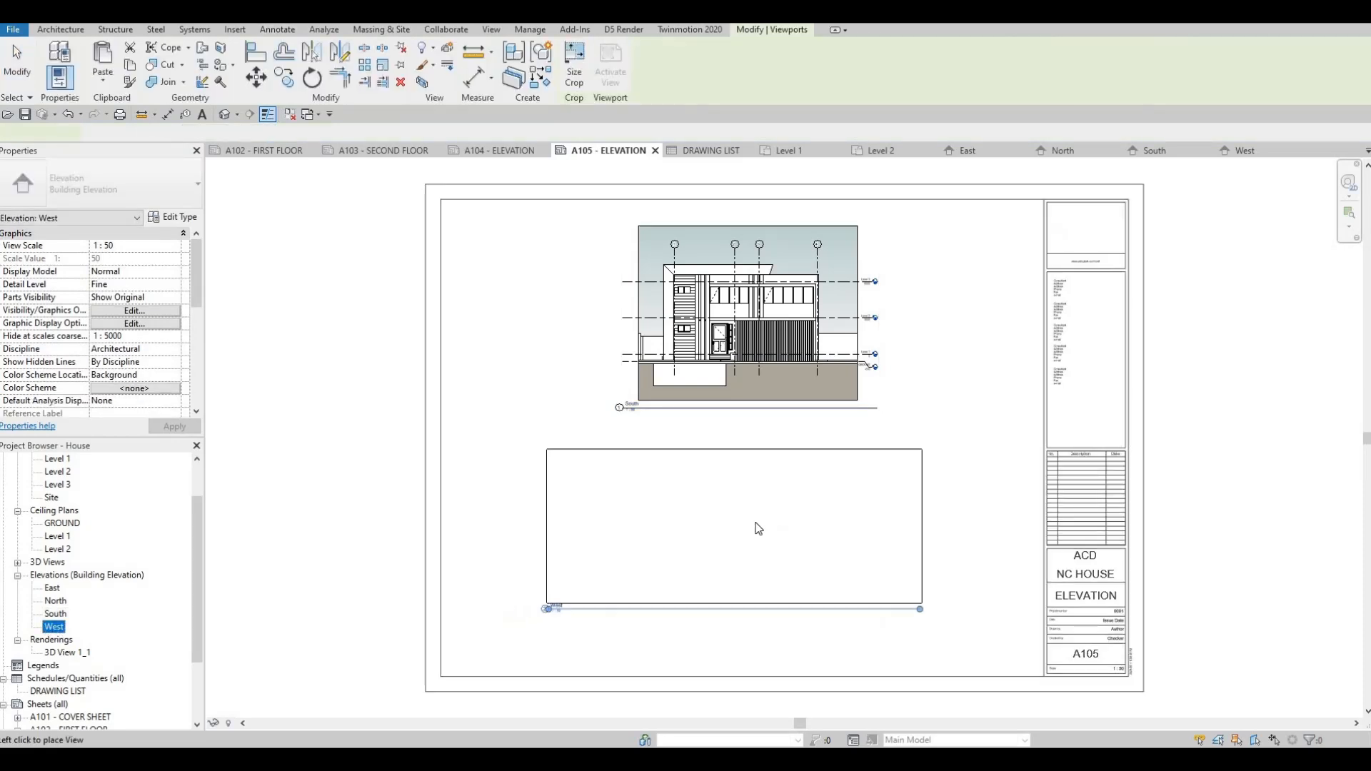
{"action": "left_click", "coordinate": [755, 526]}
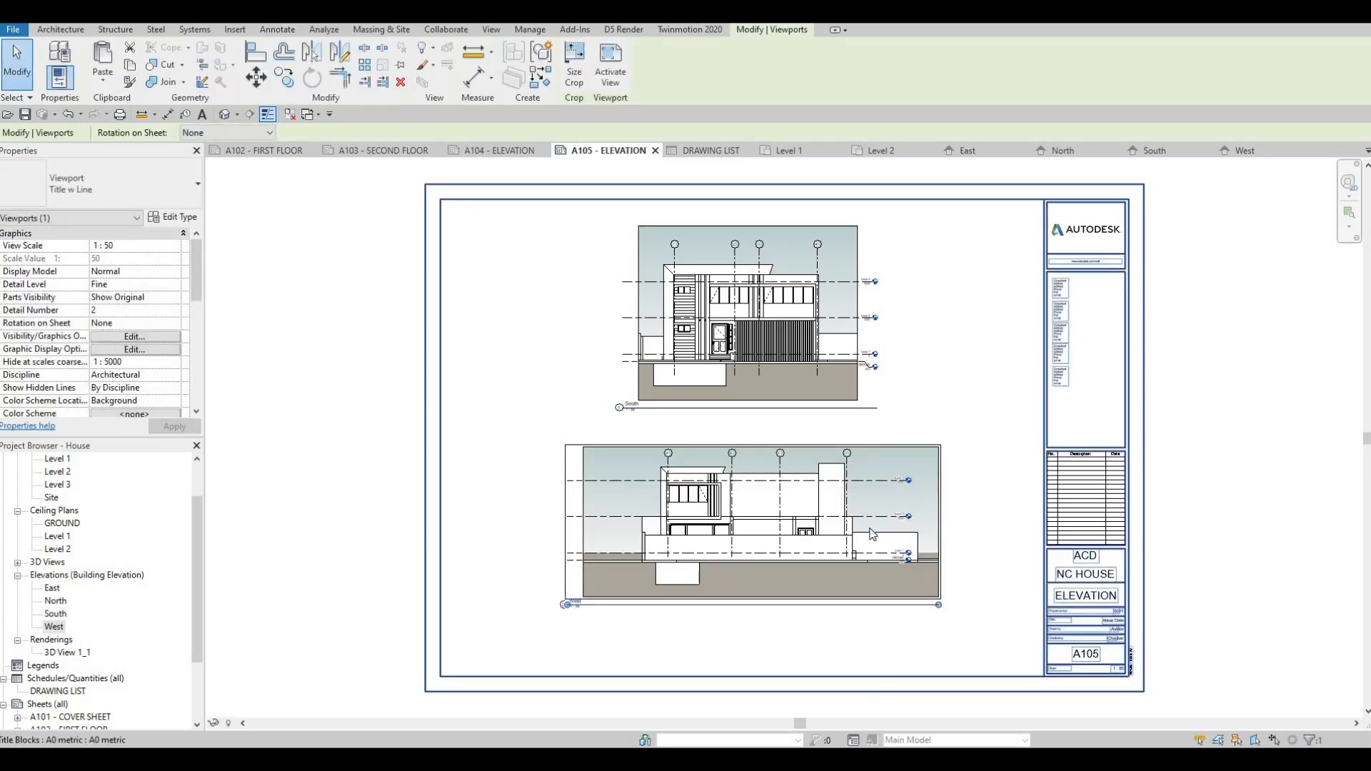
{"action": "key", "text": "Escape"}
{"action": "key", "text": "Escape"}
{"action": "middle_click_drag", "start_coordinate": [851, 449], "coordinate": [816, 349]}
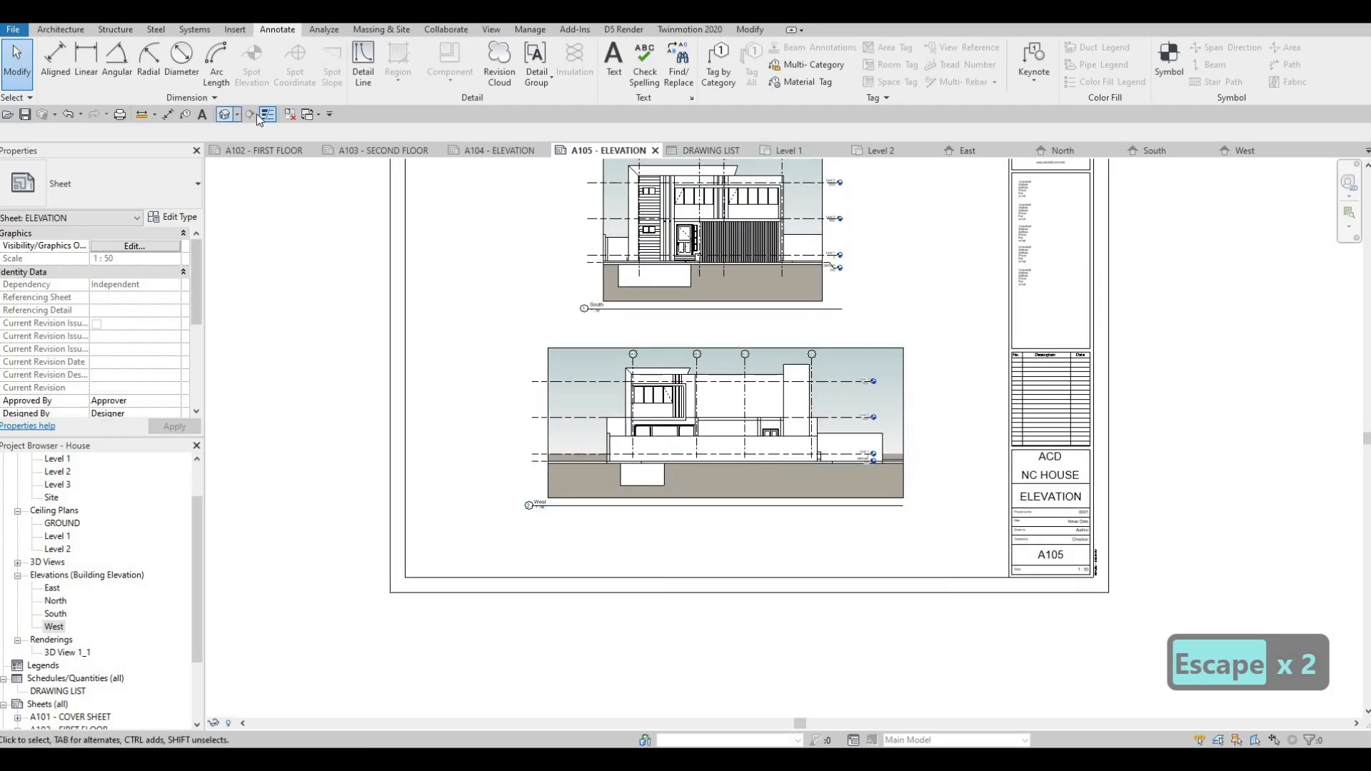
Step: Set up a Microsoft Print to PDF job for selected views/sheets, combined into a single file
{"action": "left_click", "coordinate": [120, 114]}
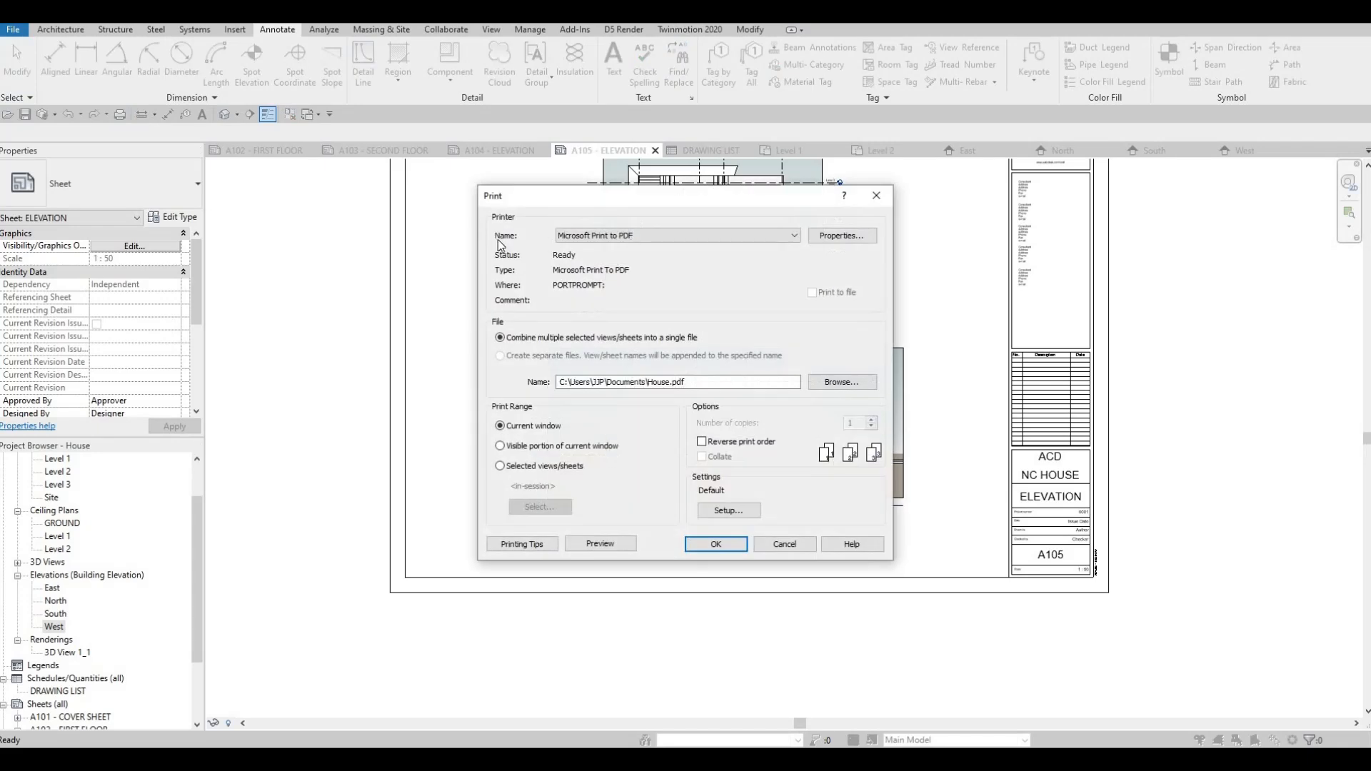
{"action": "left_click", "coordinate": [659, 239]}
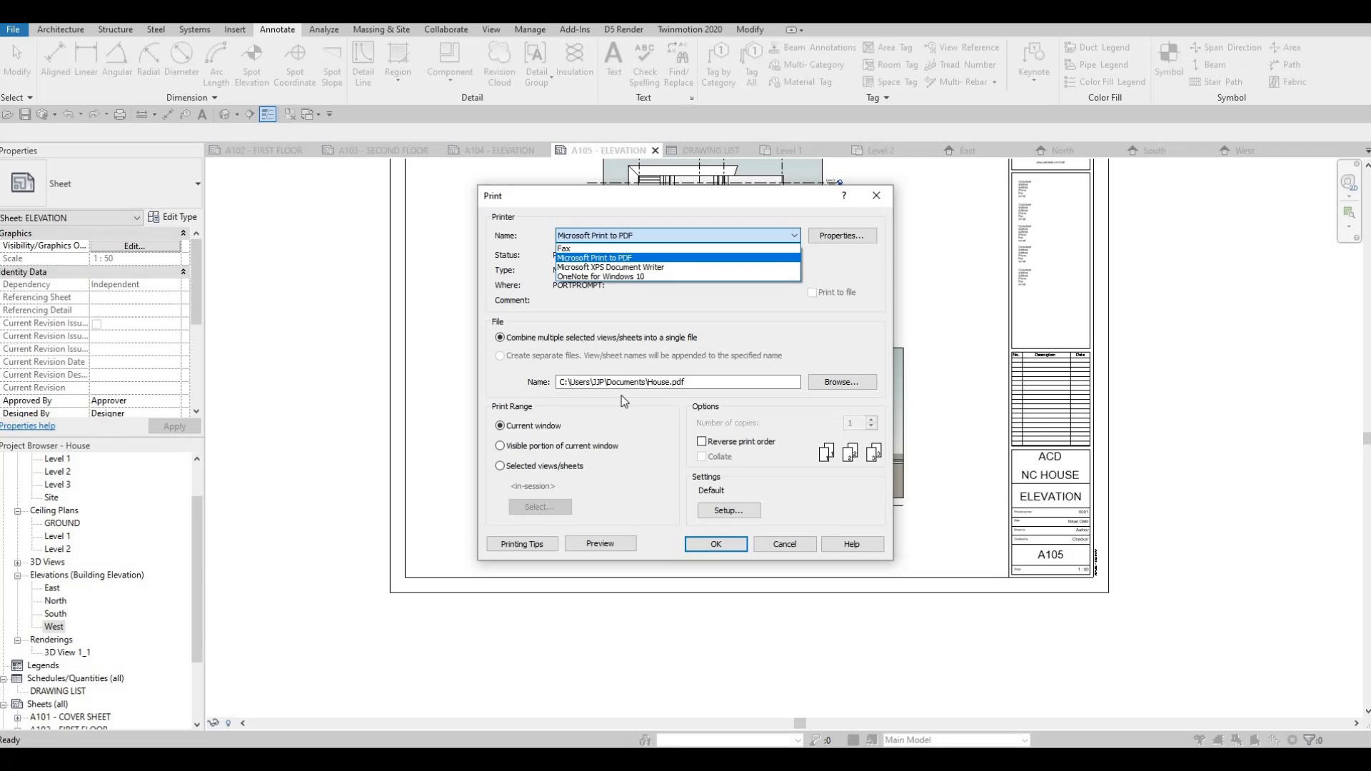
{"action": "key", "text": "Escape"}
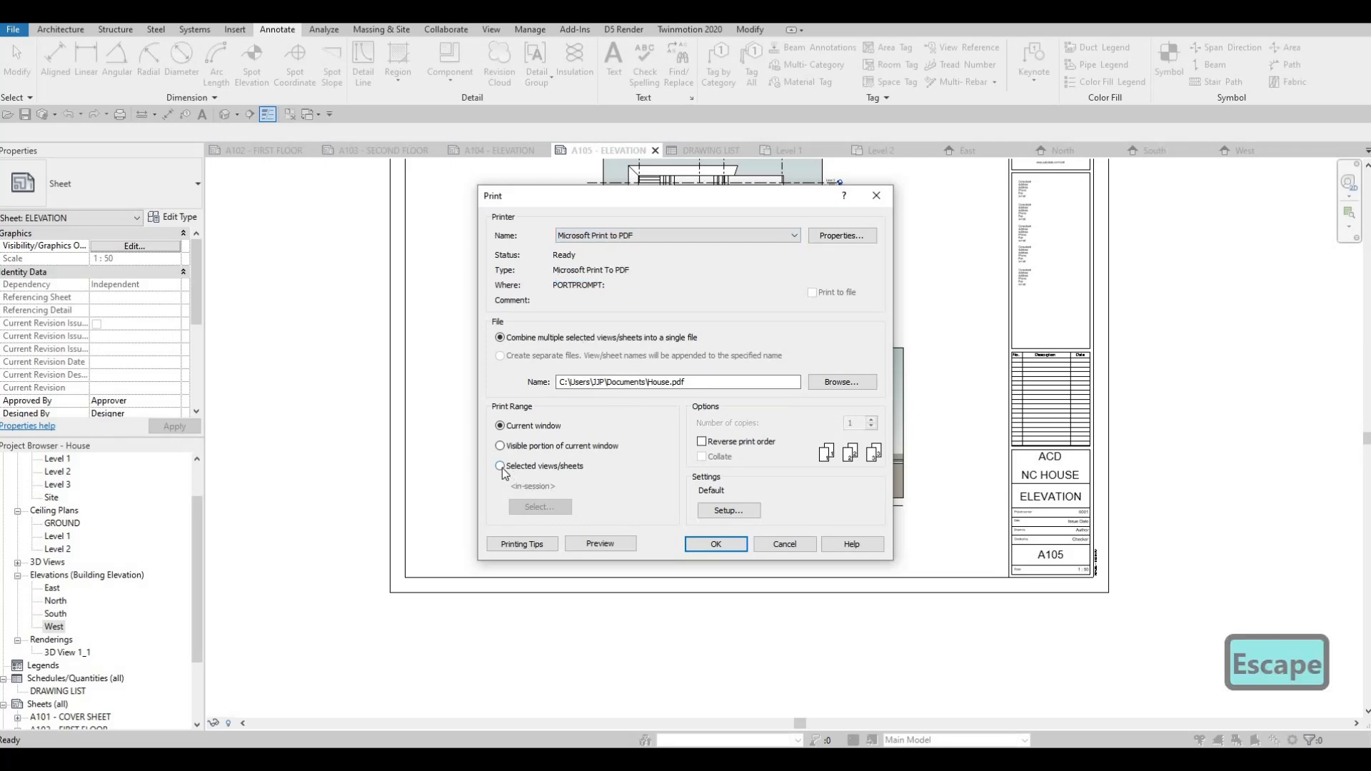
{"action": "left_click", "coordinate": [500, 466]}
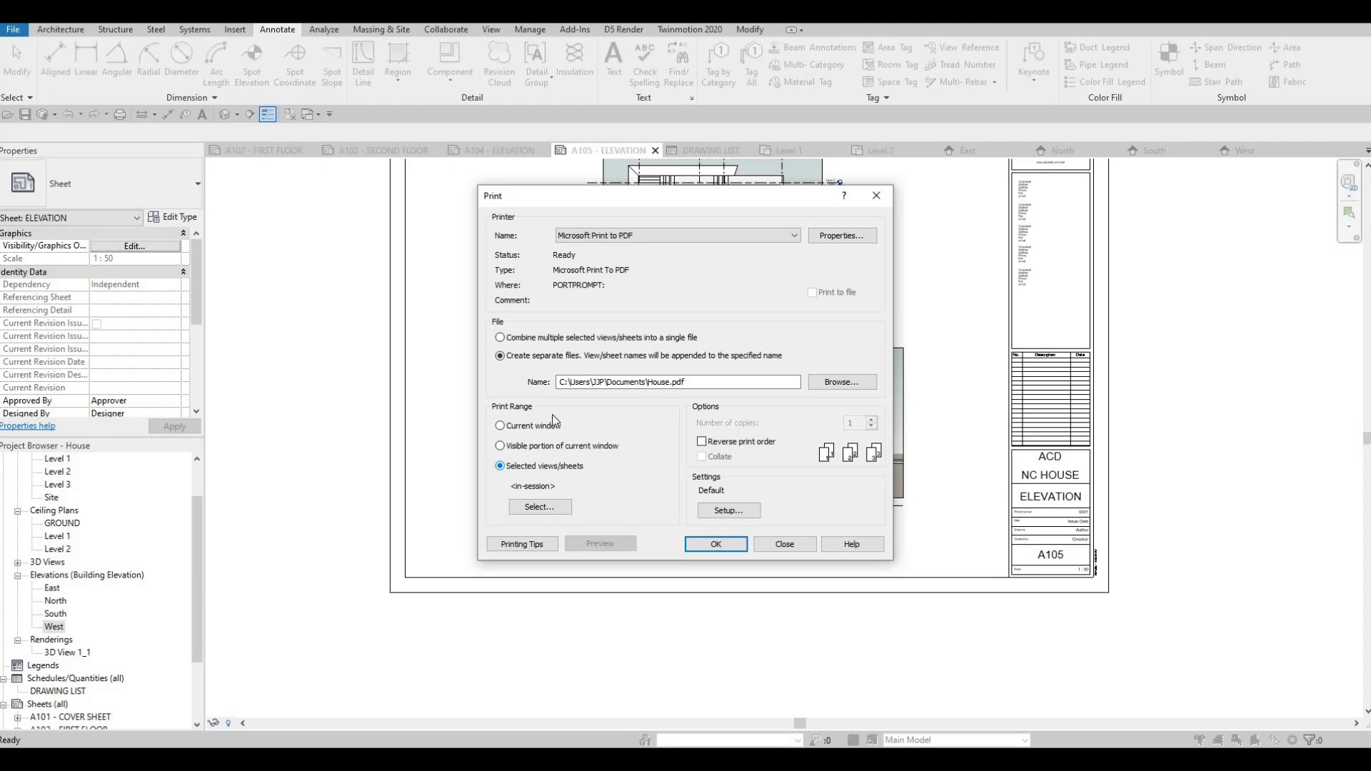
{"action": "left_click", "coordinate": [501, 339]}
Step: Set the print output file to House.pdf on the Desktop
{"action": "left_click", "coordinate": [850, 386]}
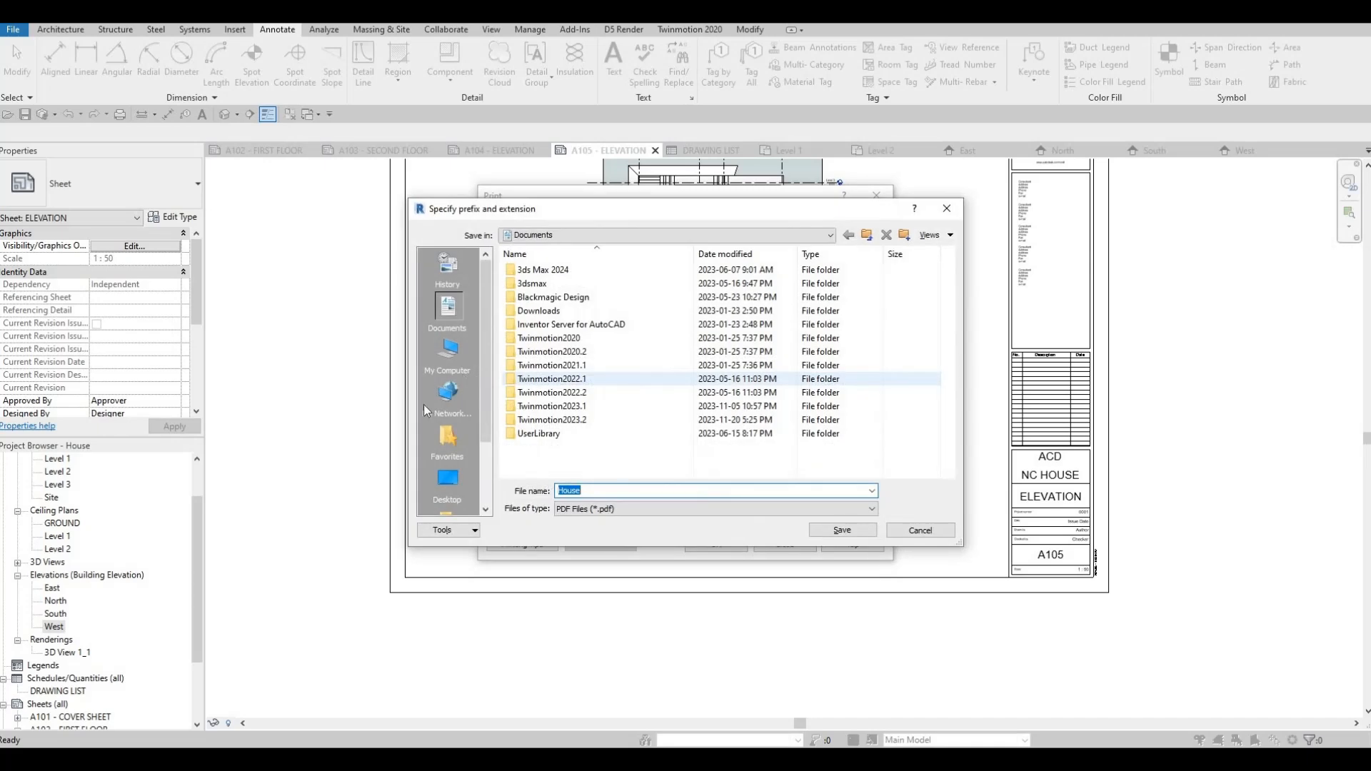
{"action": "left_click", "coordinate": [841, 529]}
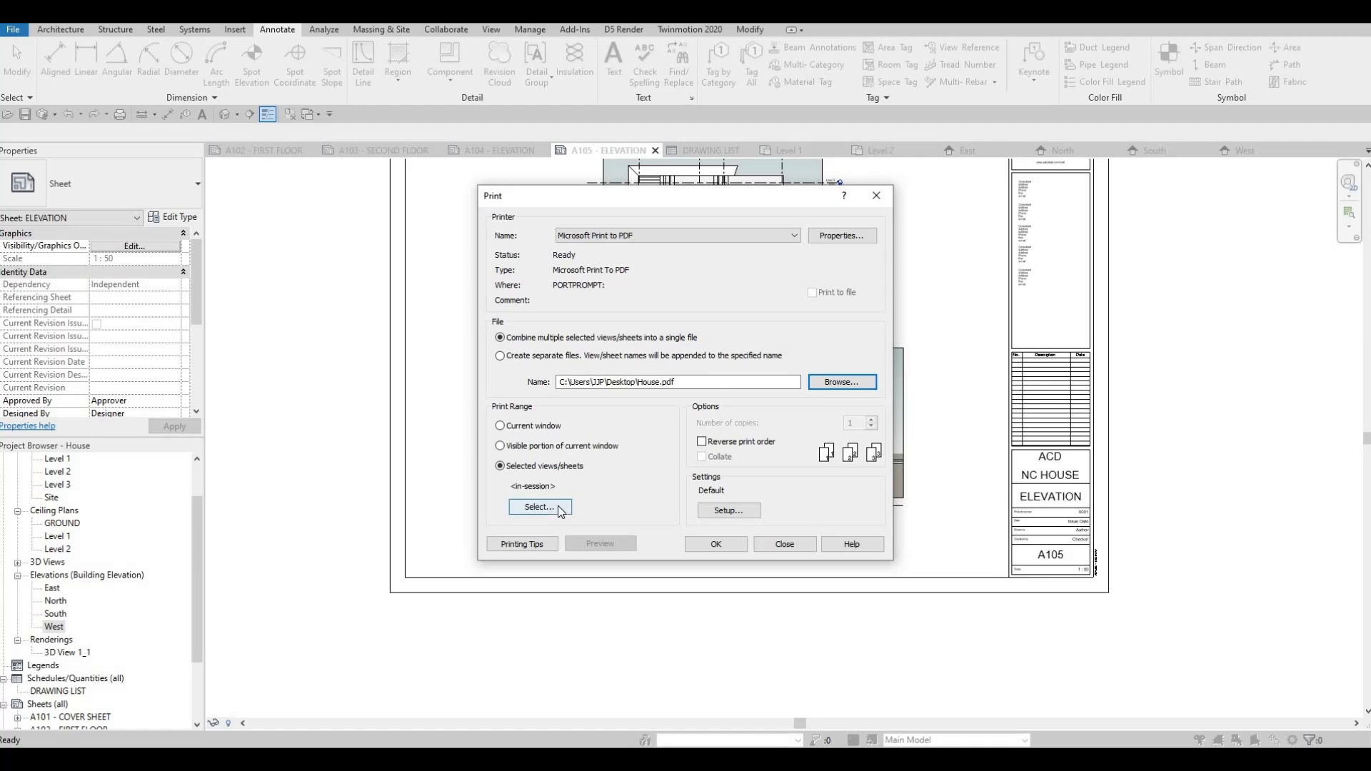
{"action": "left_click", "coordinate": [844, 380]}
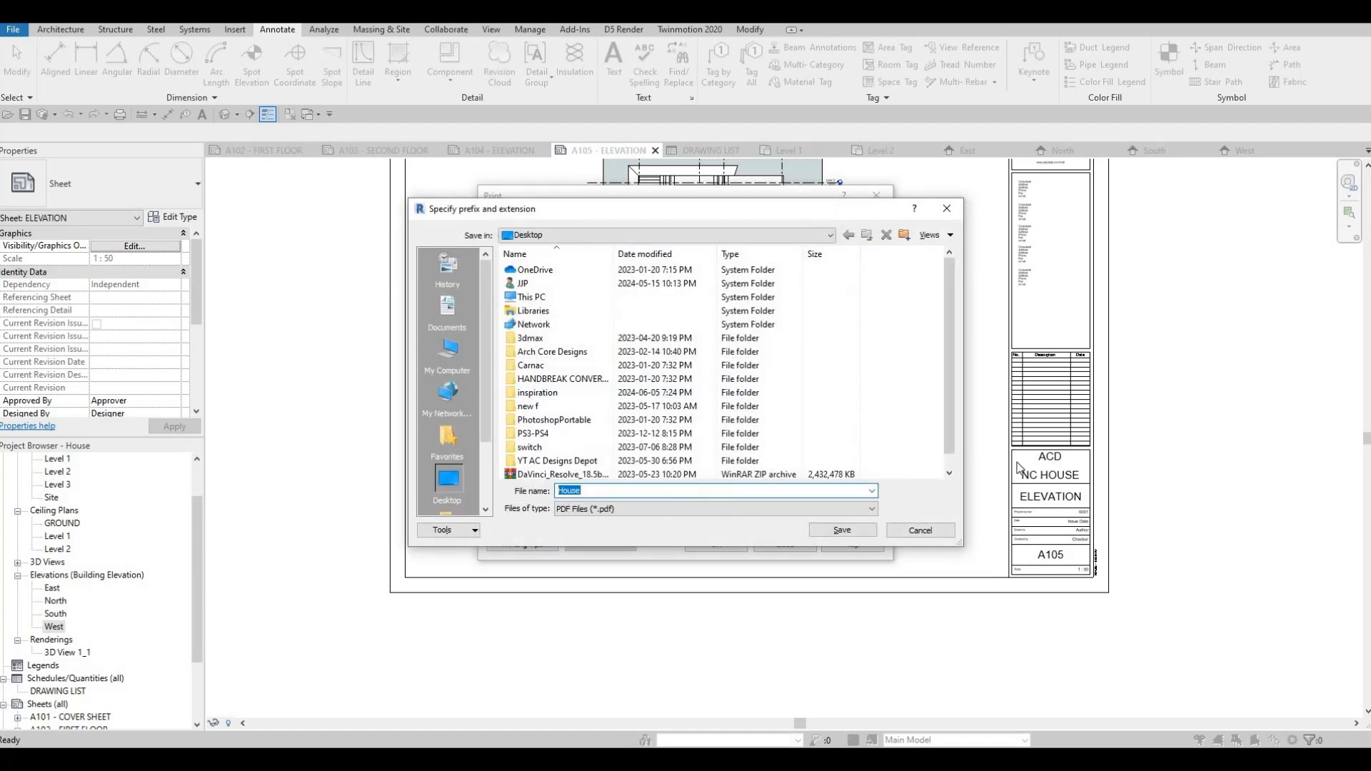
{"action": "left_click", "coordinate": [841, 530]}
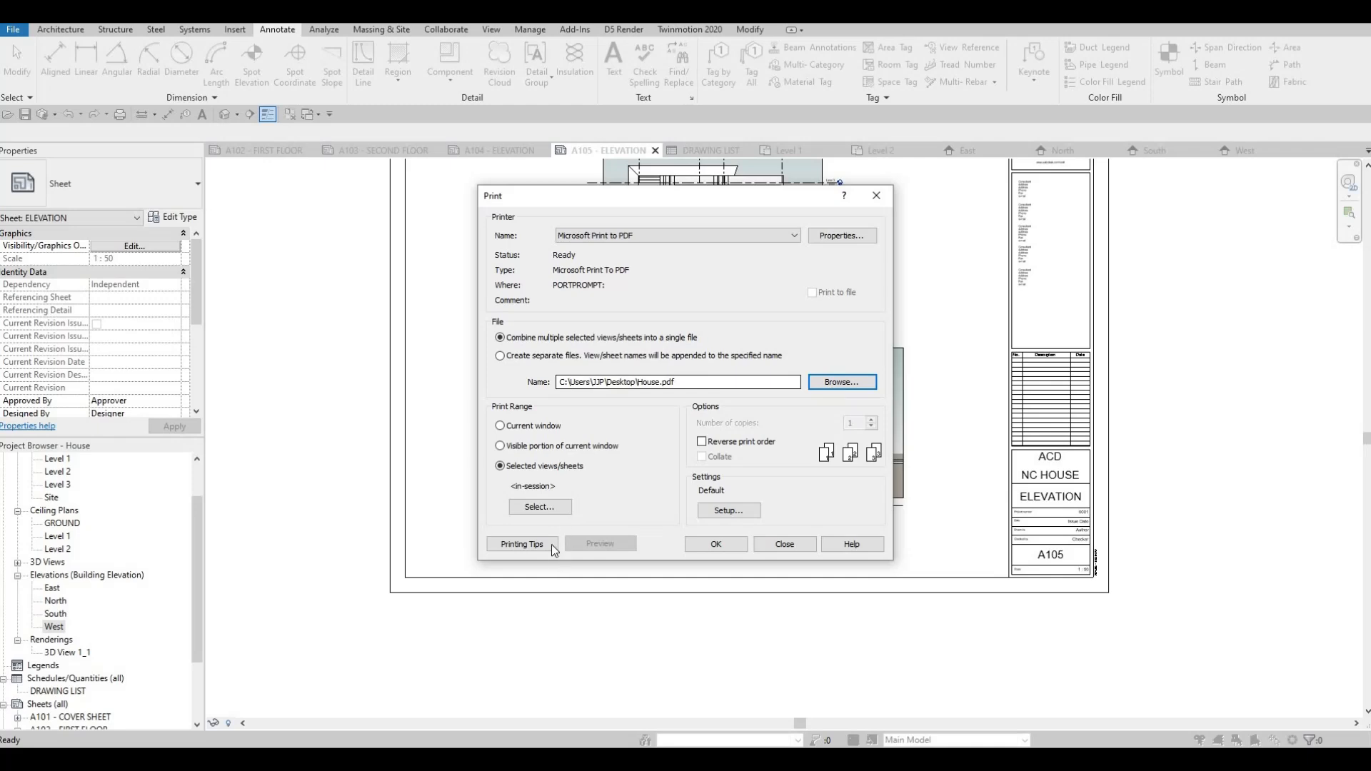
Step: Limit the print selection list to sheets without views and include all sheets from A101 to A105
{"action": "left_click", "coordinate": [540, 507]}
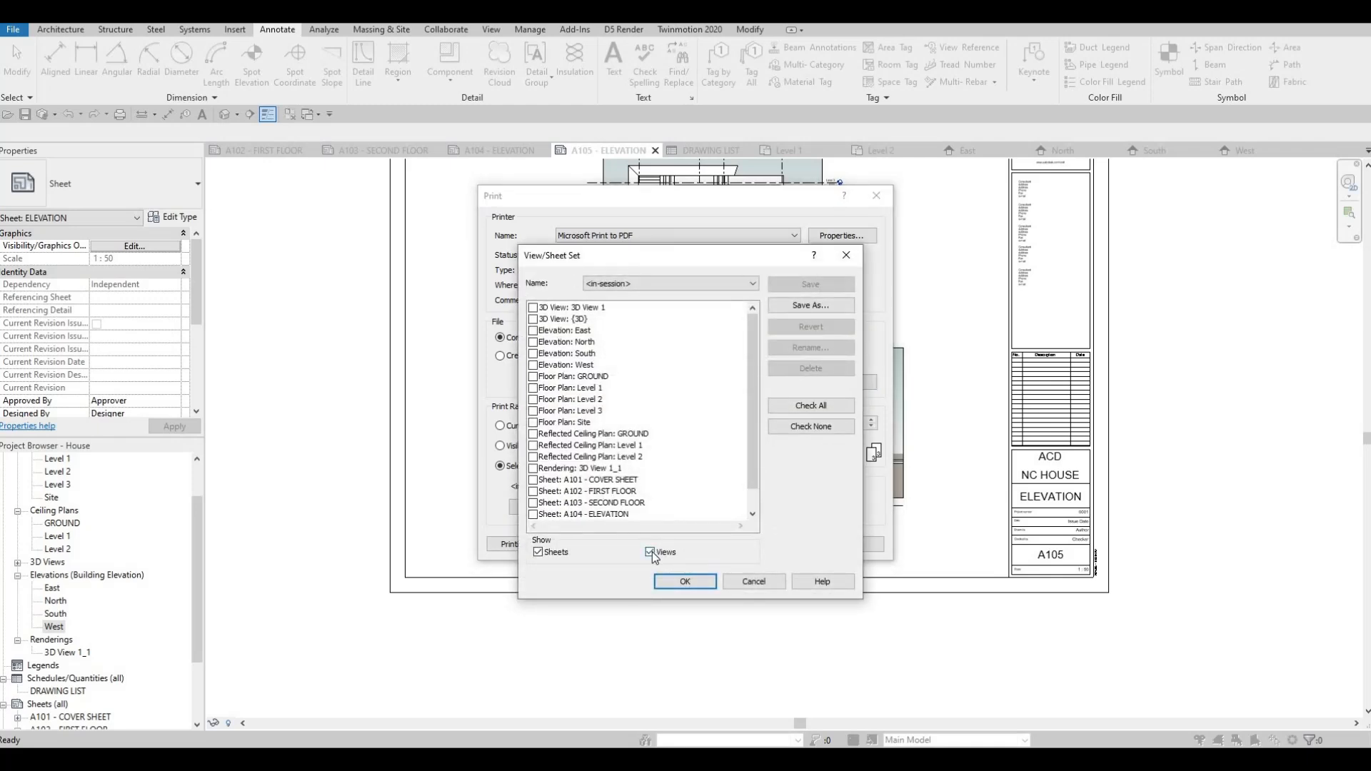
{"action": "left_click", "coordinate": [650, 552]}
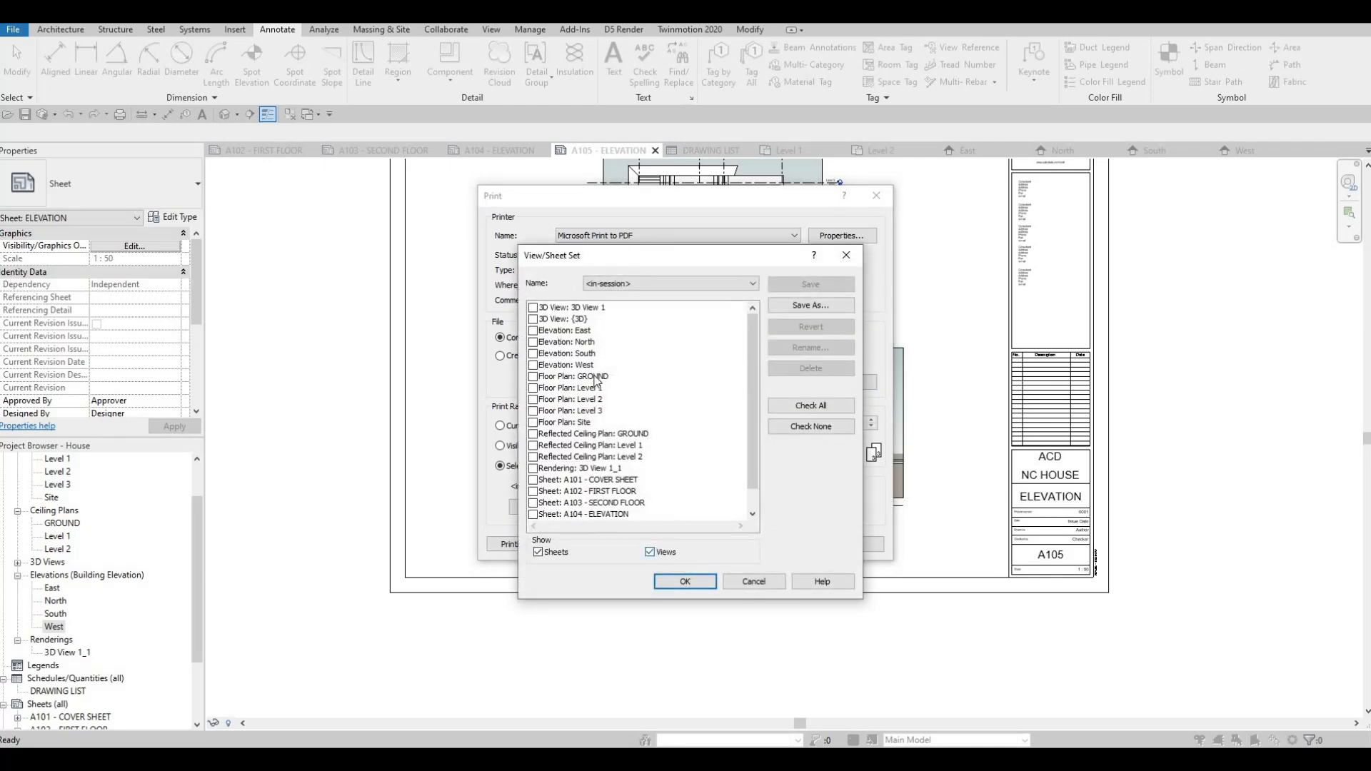
{"action": "left_click", "coordinate": [803, 406]}
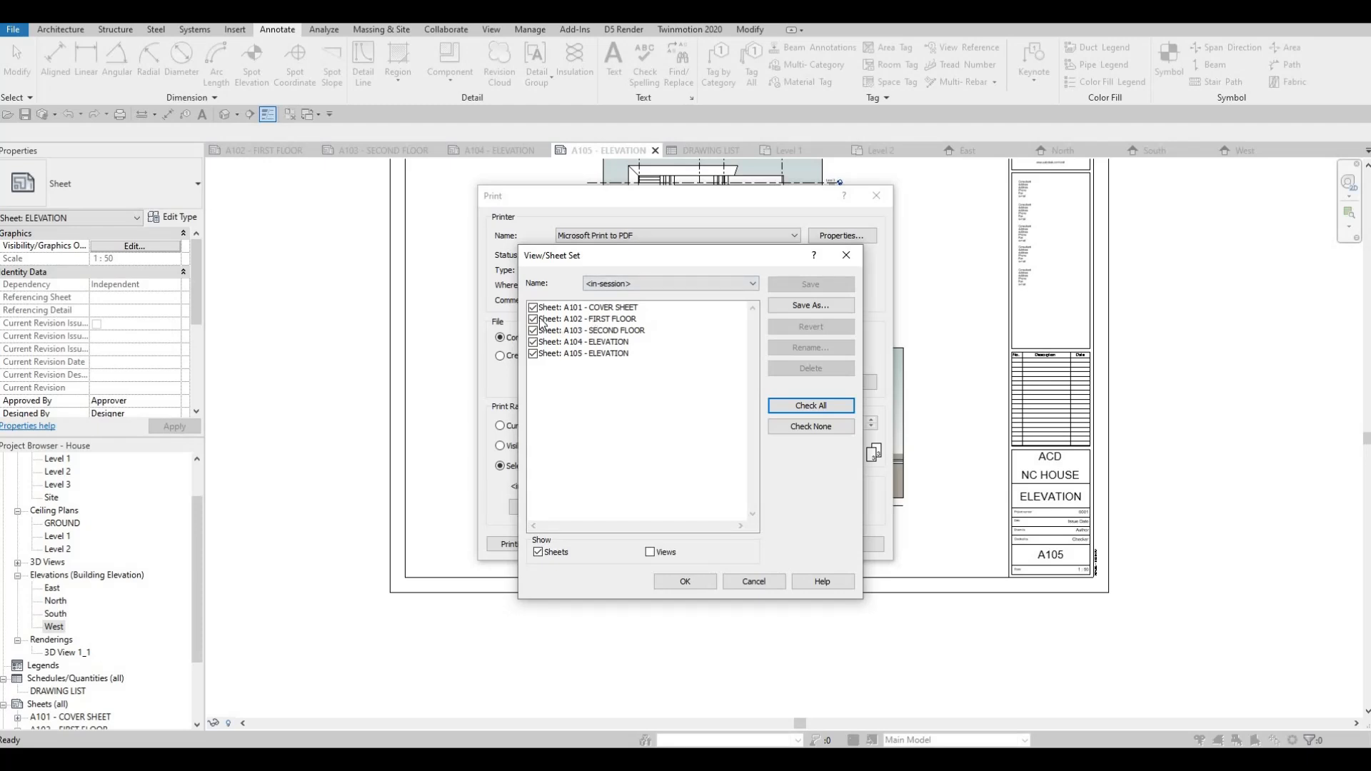
Step: Save the sheet selection as a new set named FULLSET and choose it as the active set
{"action": "left_click", "coordinate": [828, 307]}
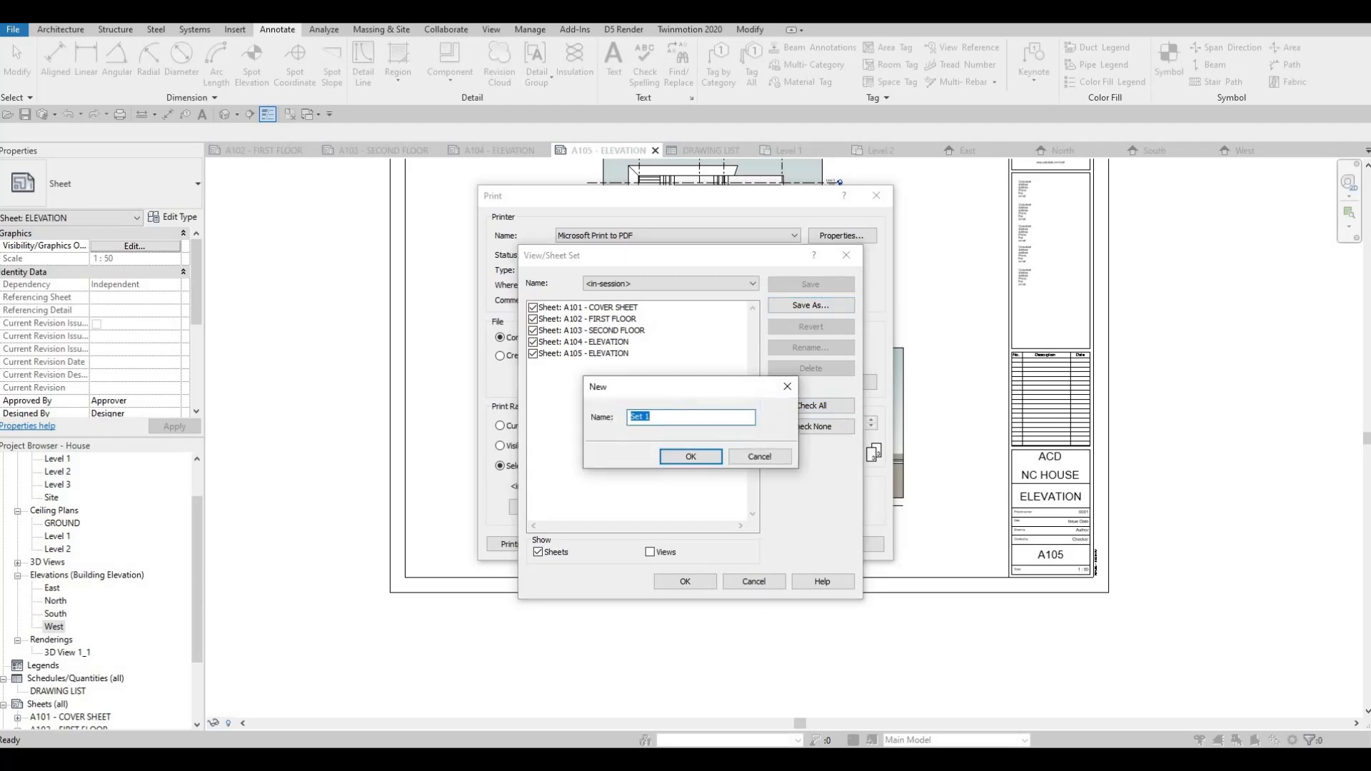
{"action": "type", "text": "FULL"}
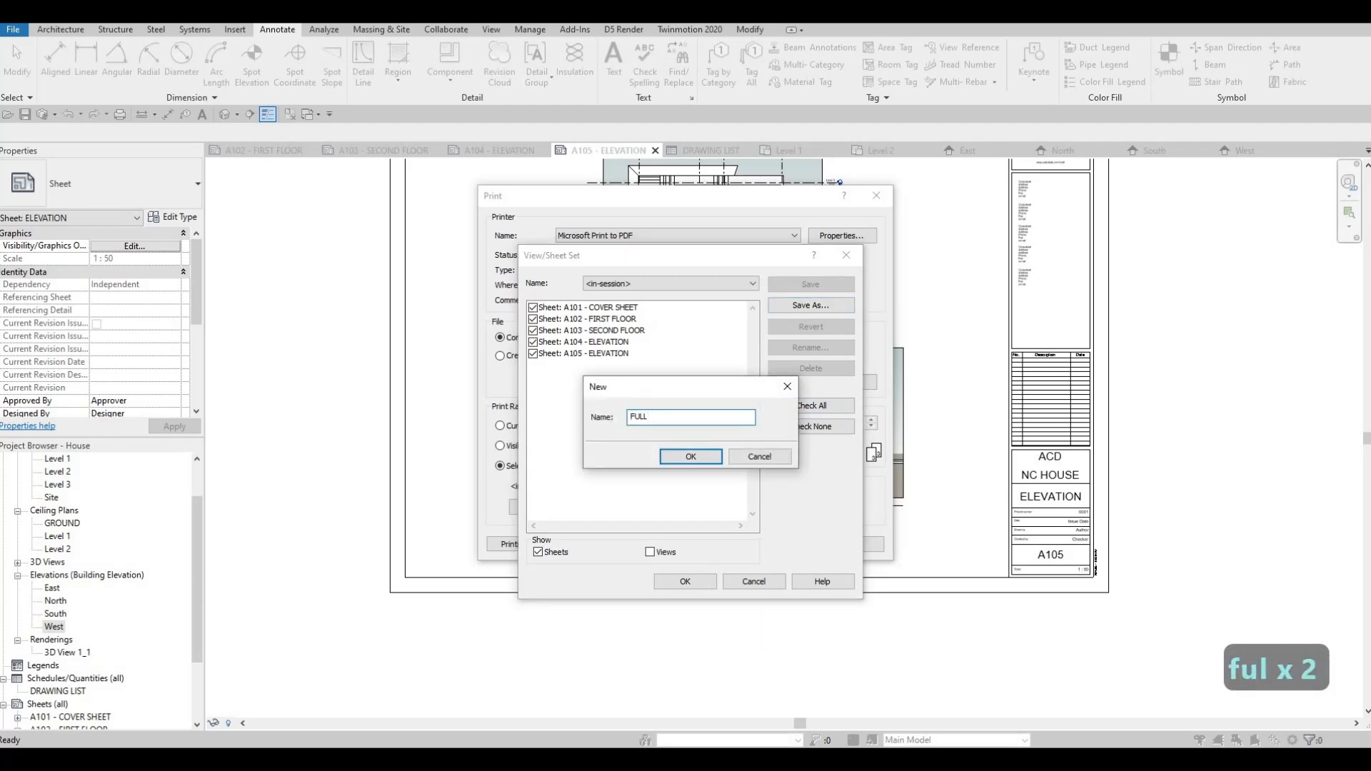
{"action": "type", "text": "SET"}
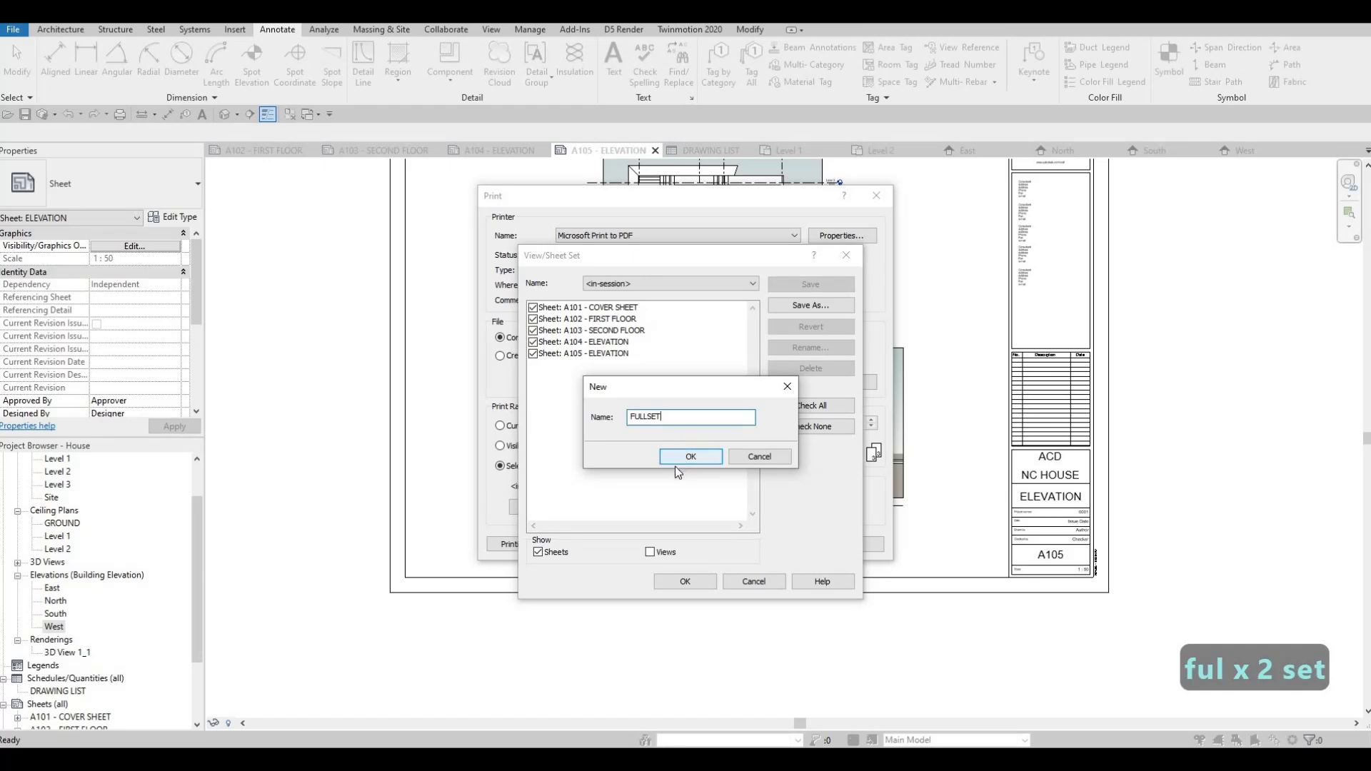
{"action": "left_click", "coordinate": [678, 461]}
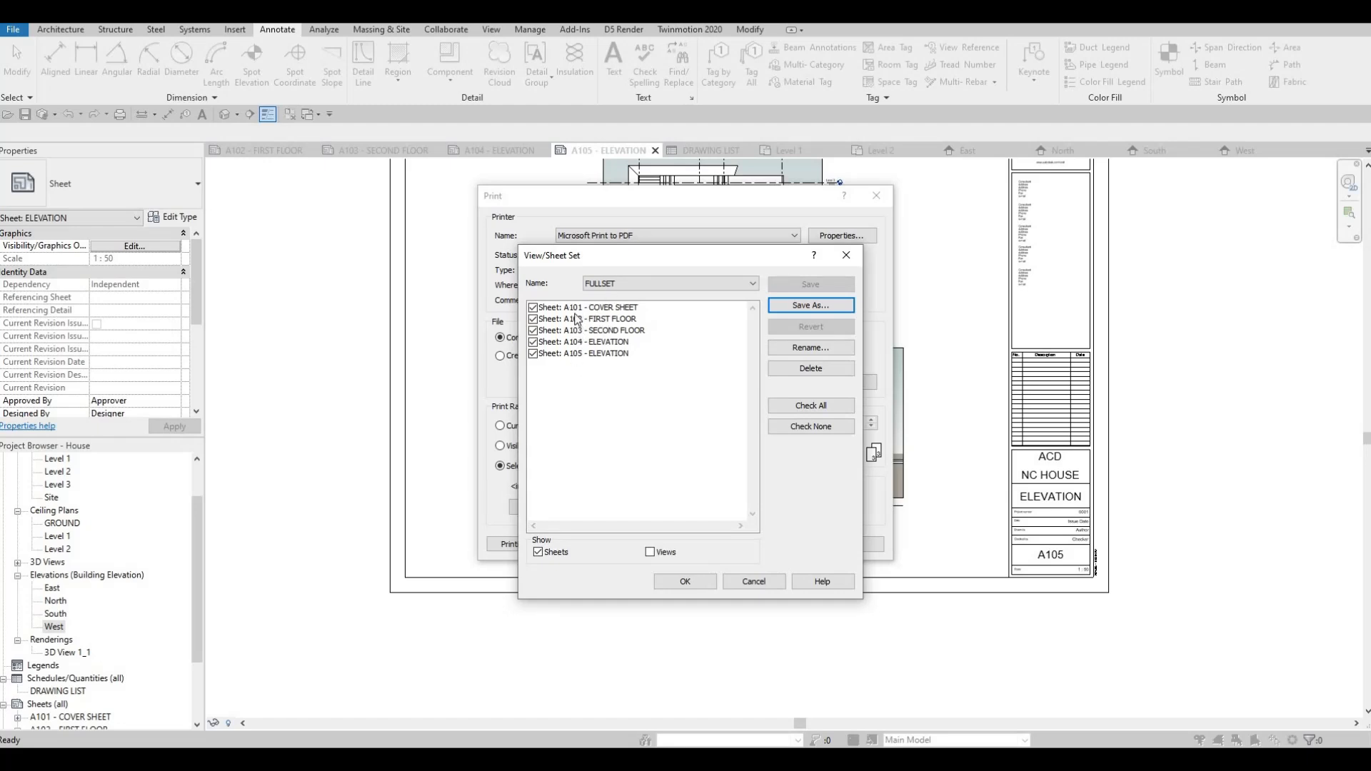
{"action": "left_click", "coordinate": [682, 285]}
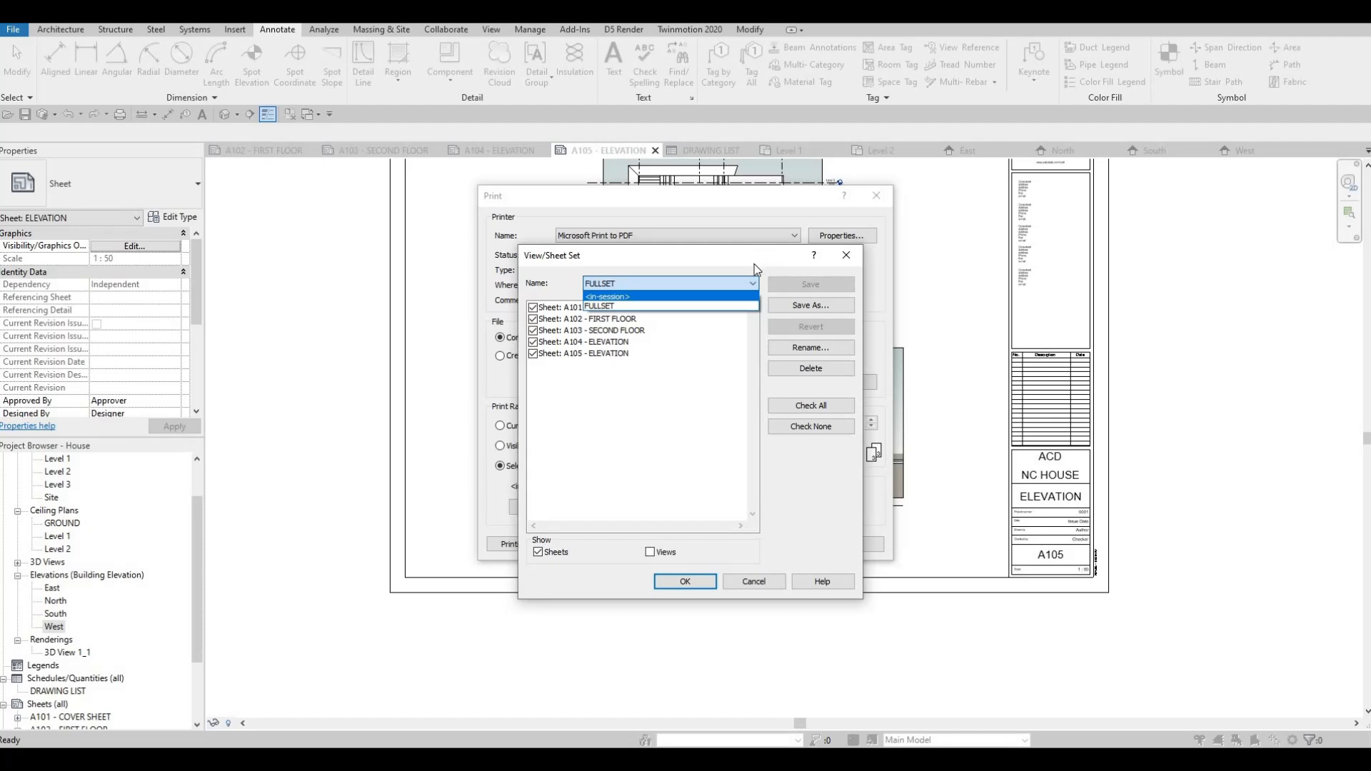
{"action": "left_click", "coordinate": [686, 305]}
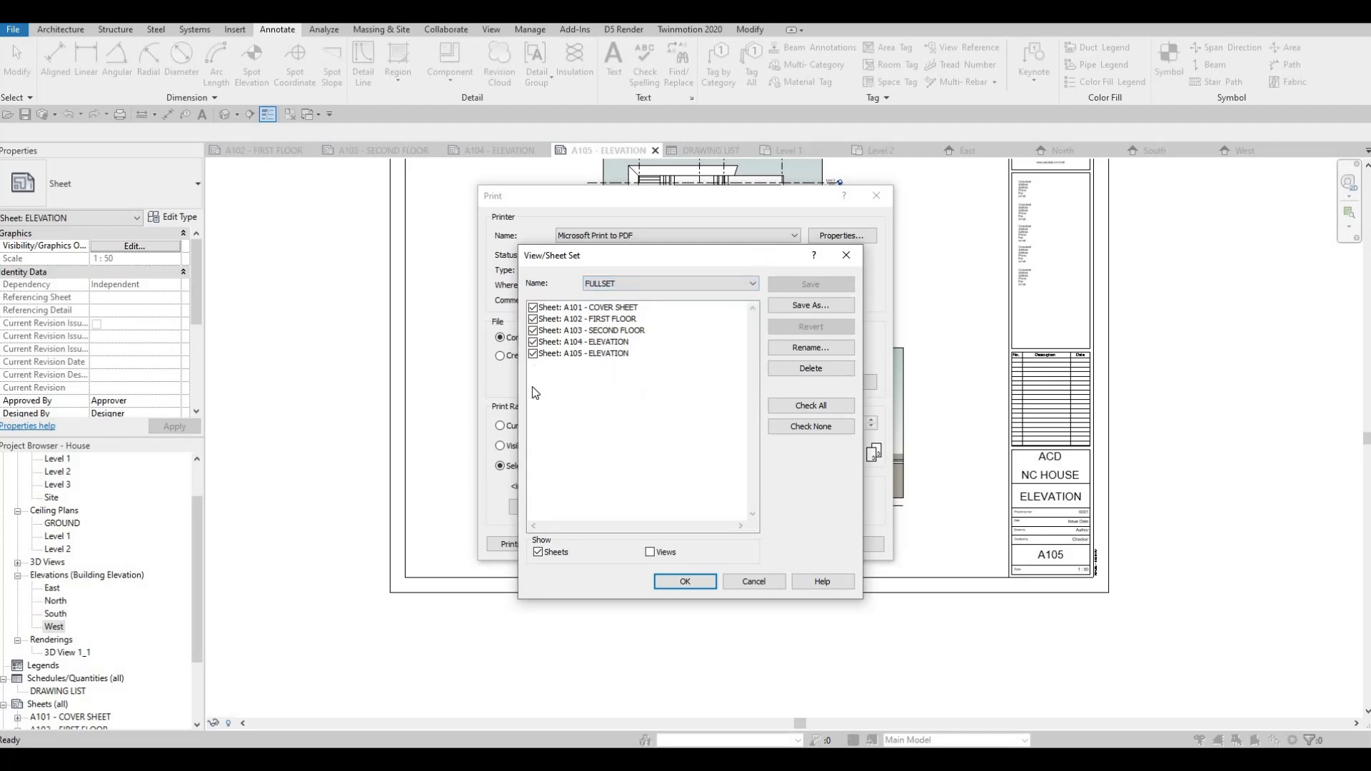
Step: Confirm FULLSET as the set to print and examine the print setup's paper size, setup name and color options
{"action": "left_click", "coordinate": [682, 582]}
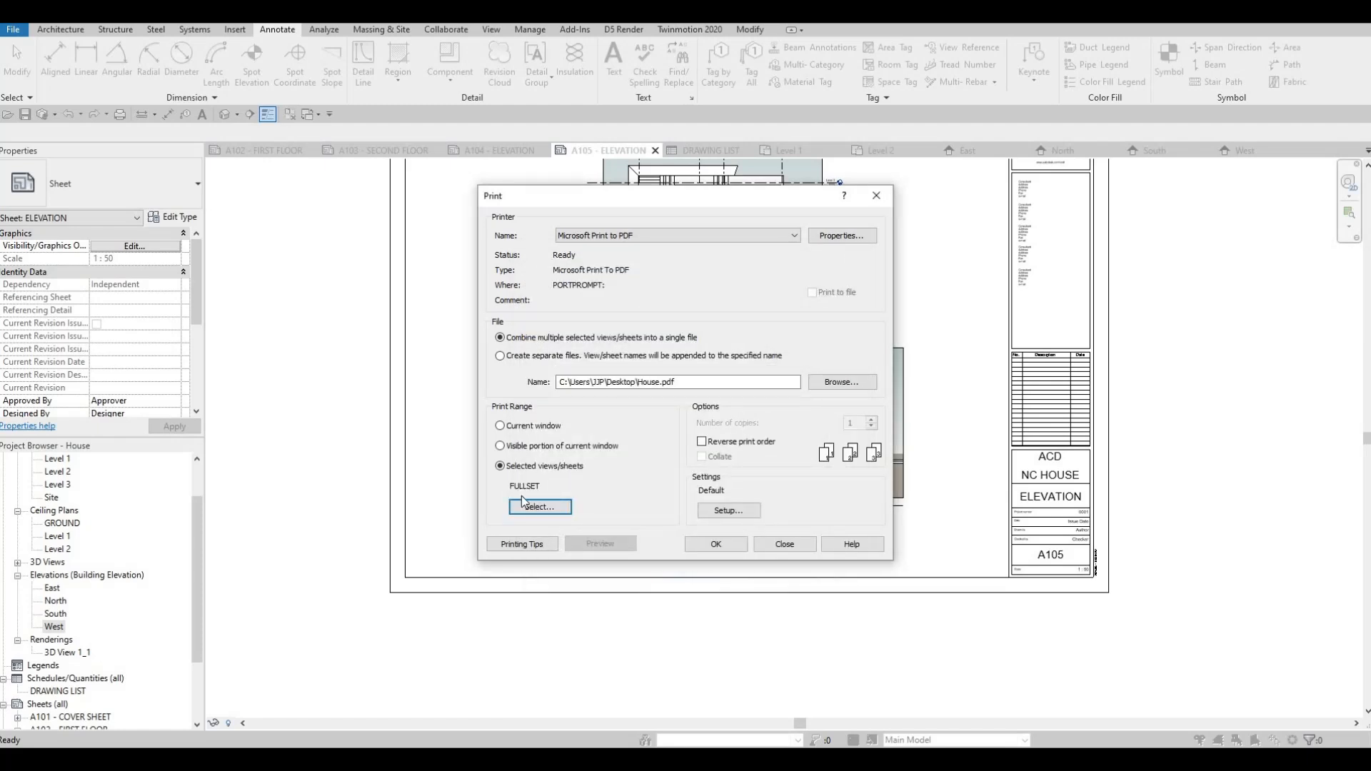
{"action": "left_click", "coordinate": [729, 512]}
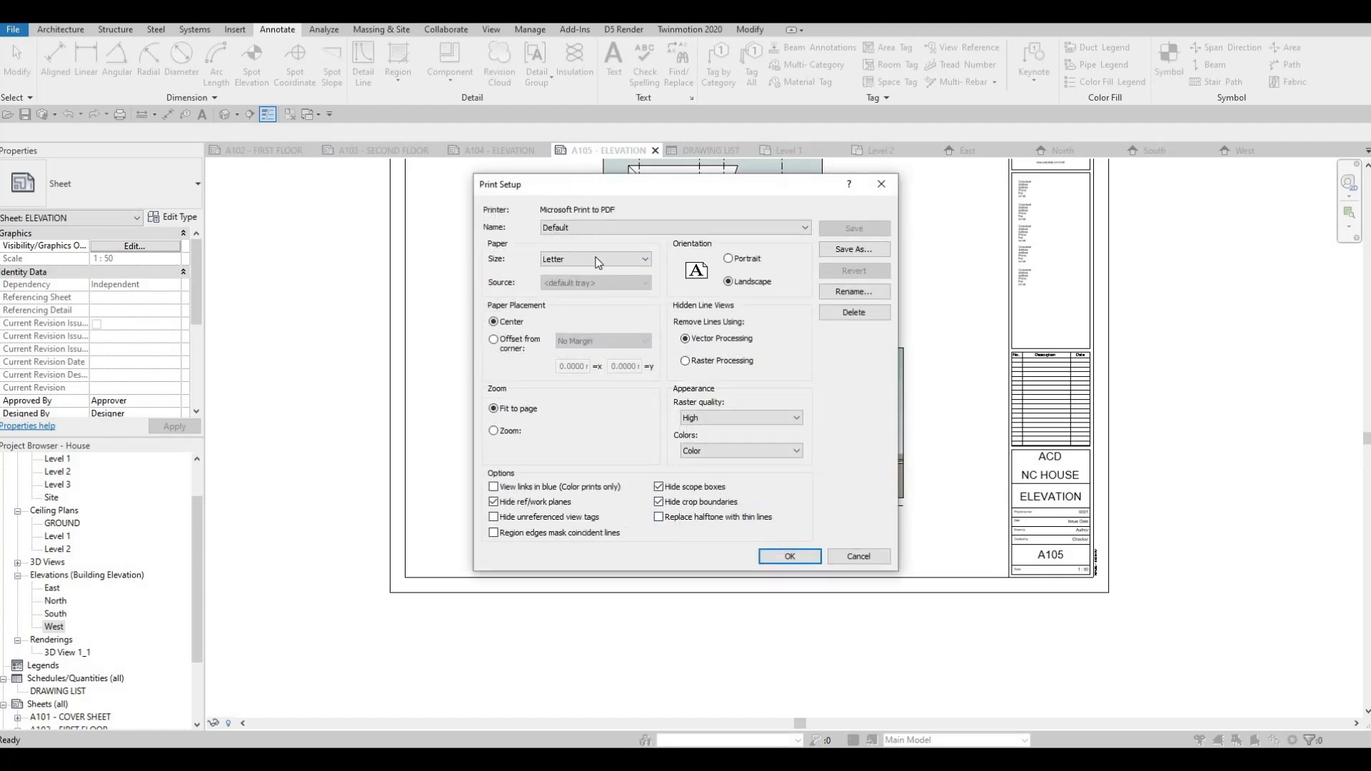
{"action": "left_click", "coordinate": [594, 258]}
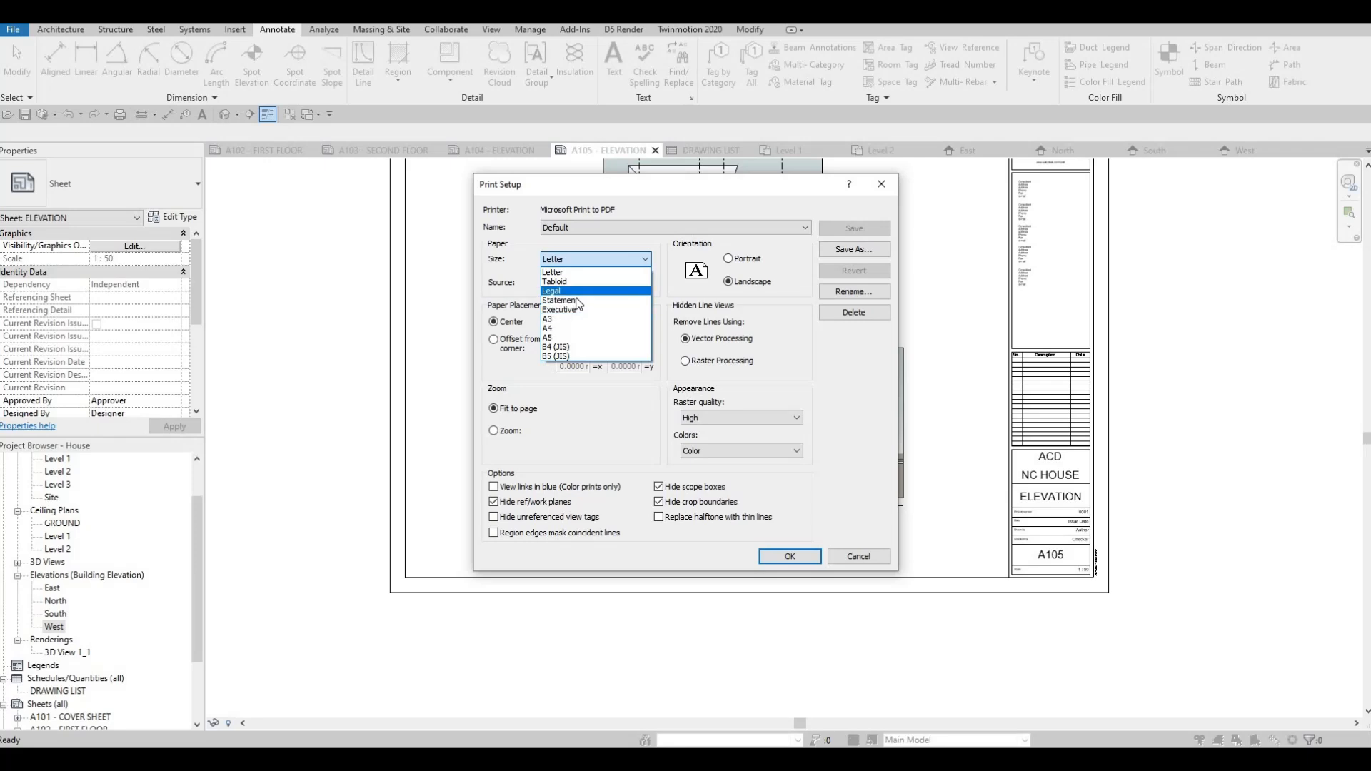
{"action": "key", "text": "Escape"}
{"action": "left_click", "coordinate": [592, 230]}
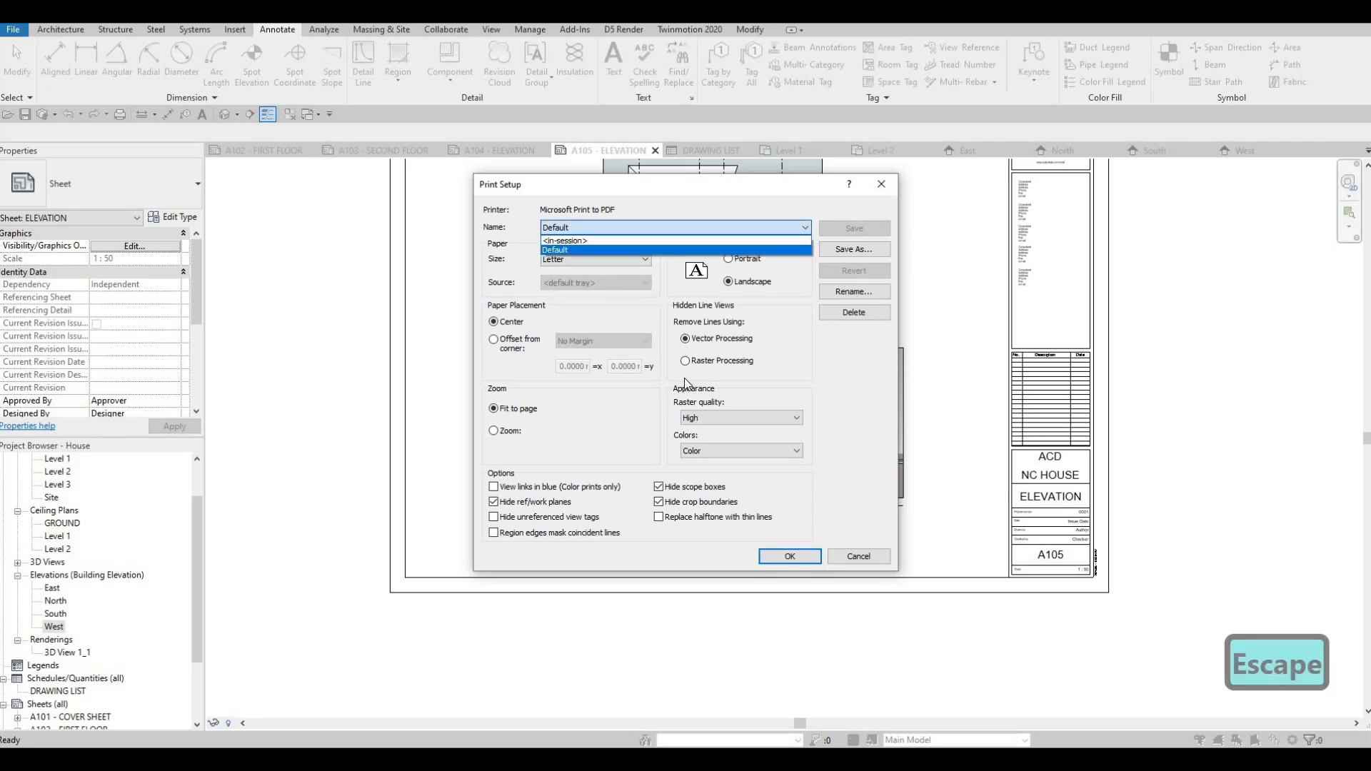
{"action": "key", "text": "Escape"}
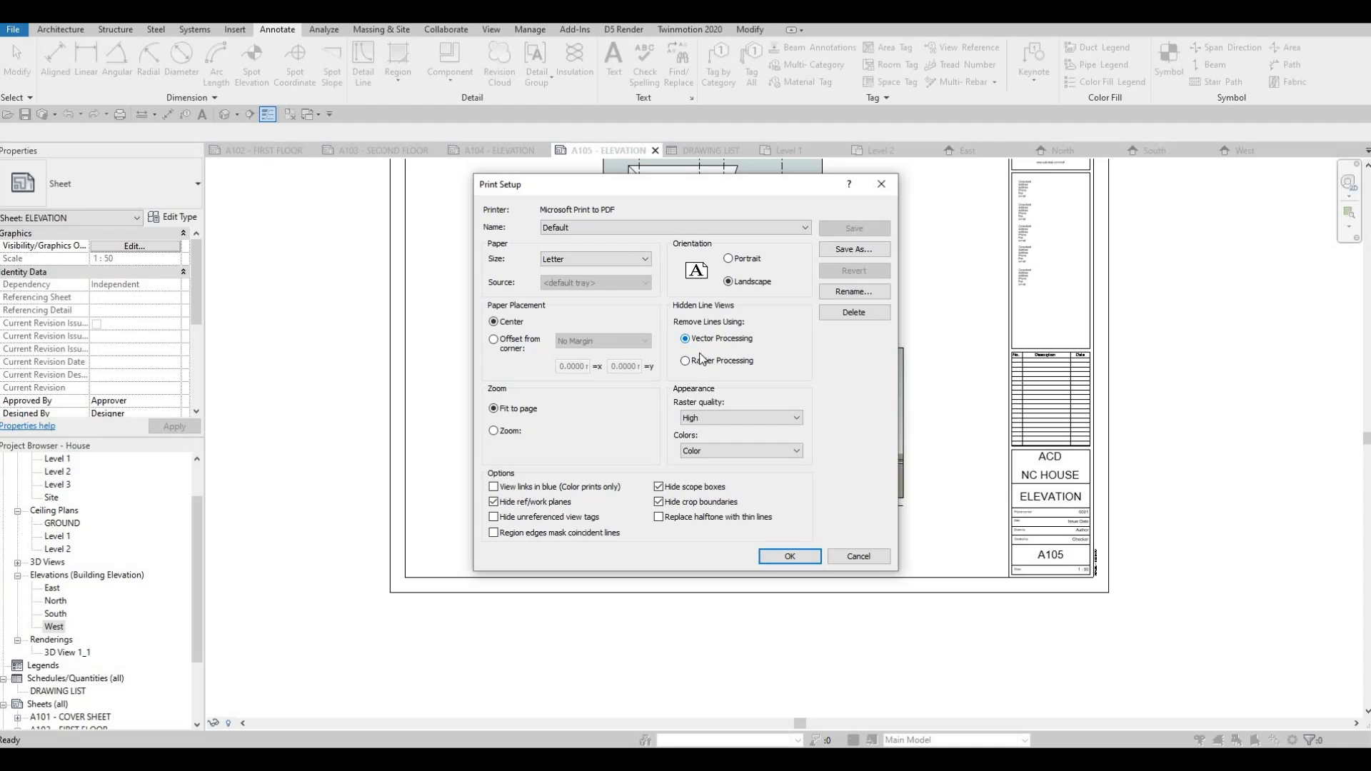
{"action": "left_click", "coordinate": [714, 452]}
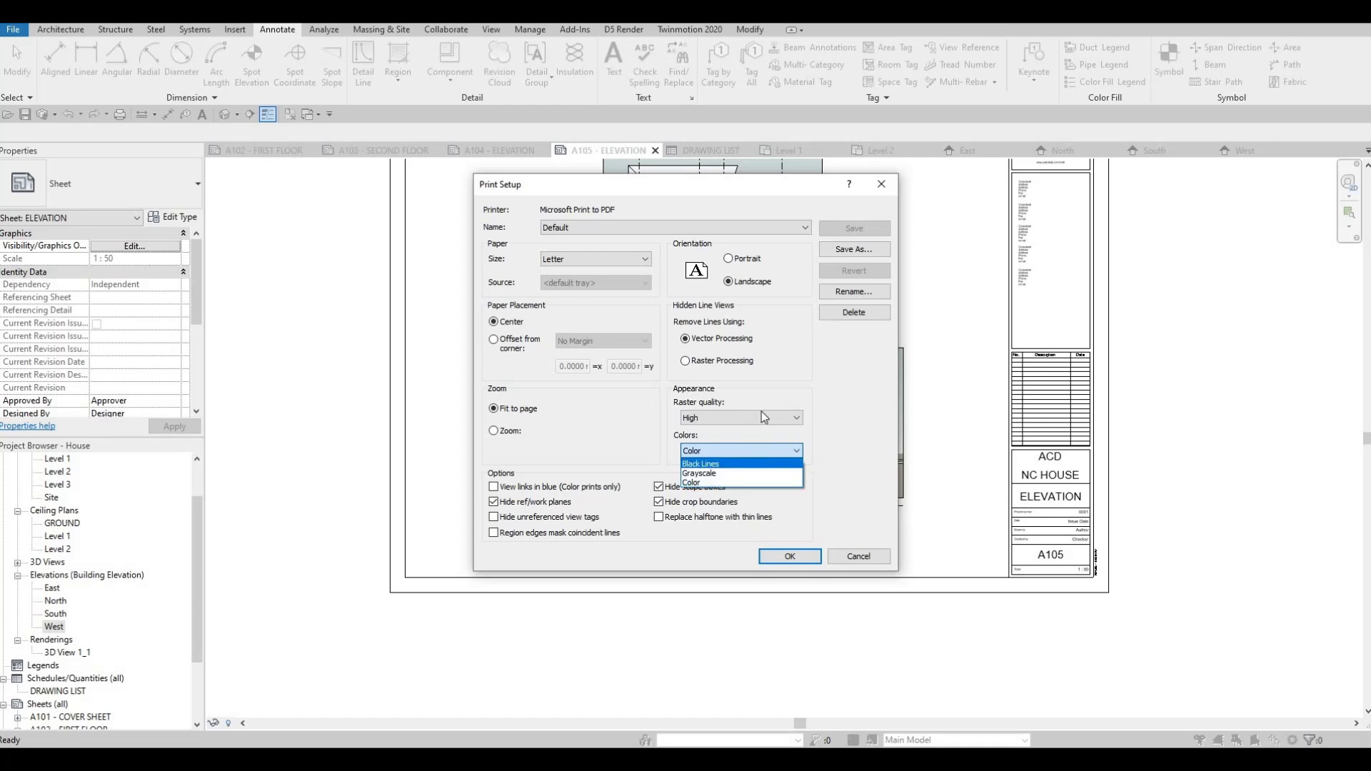
{"action": "left_click", "coordinate": [473, 343]}
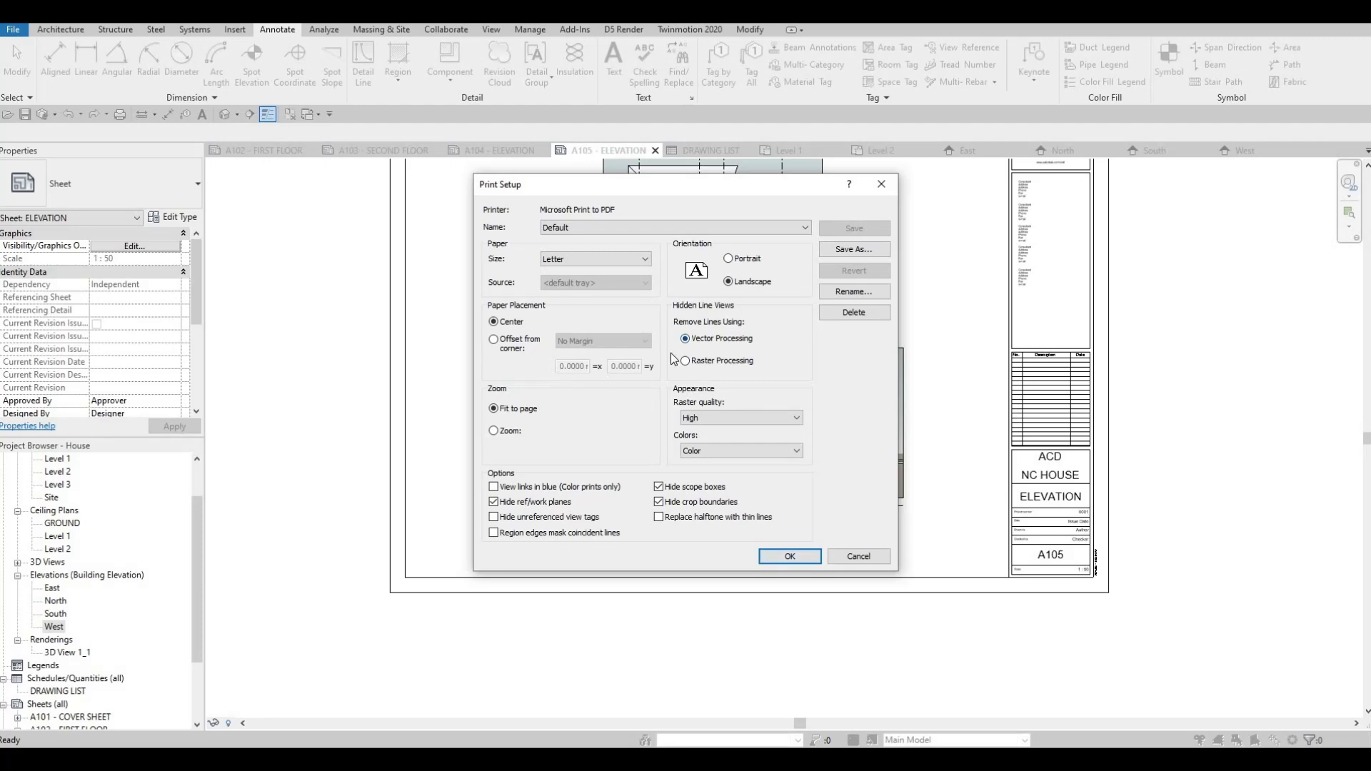
{"action": "left_click", "coordinate": [610, 260]}
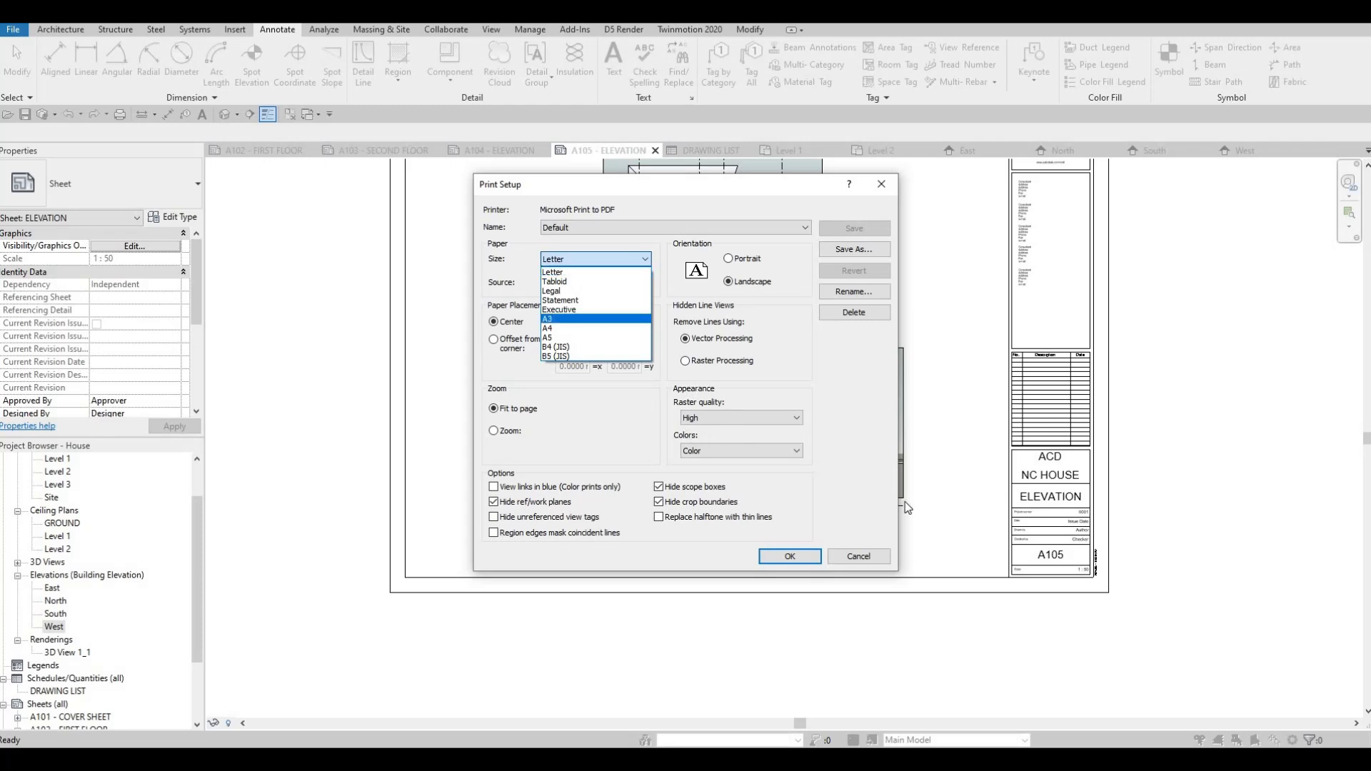
{"action": "key", "text": "Escape"}
{"action": "left_click", "coordinate": [769, 556]}
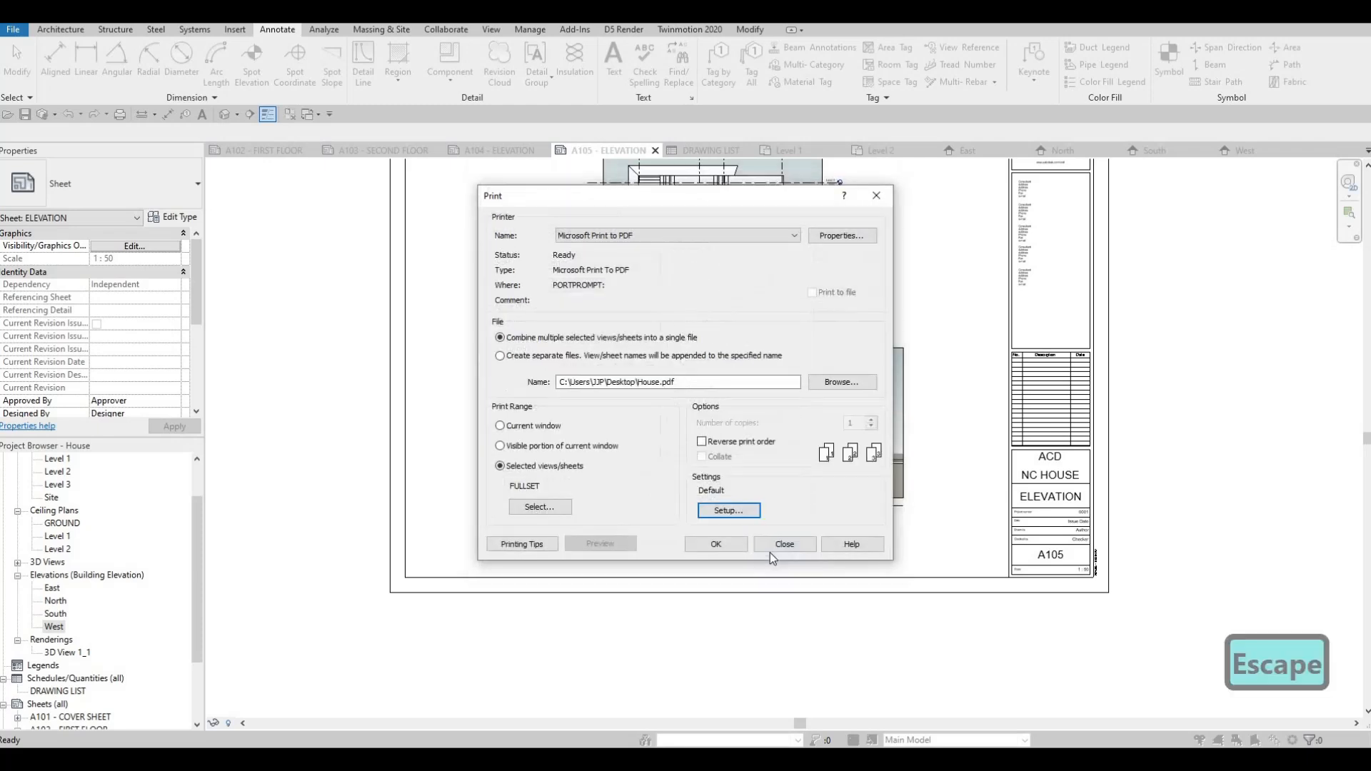
{"action": "left_click", "coordinate": [740, 546]}
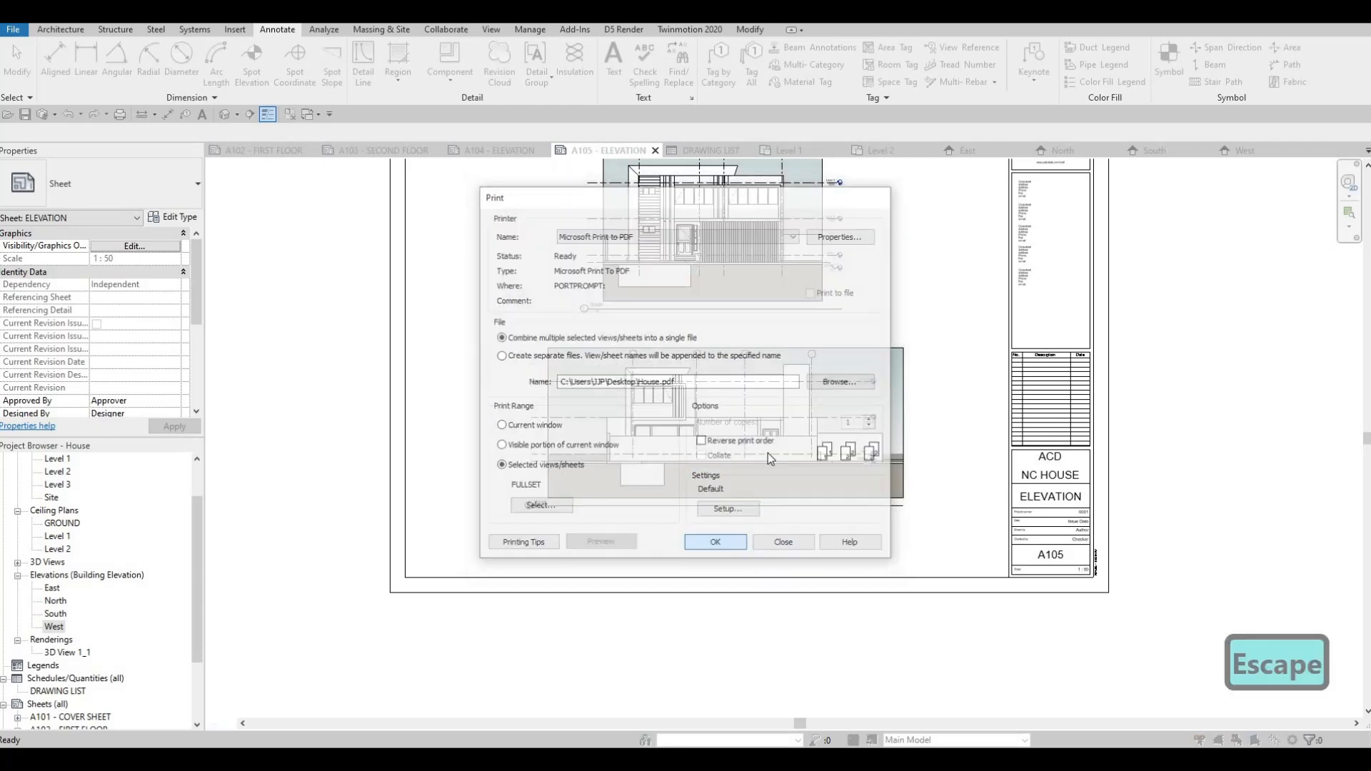
{"action": "left_click", "coordinate": [773, 417]}
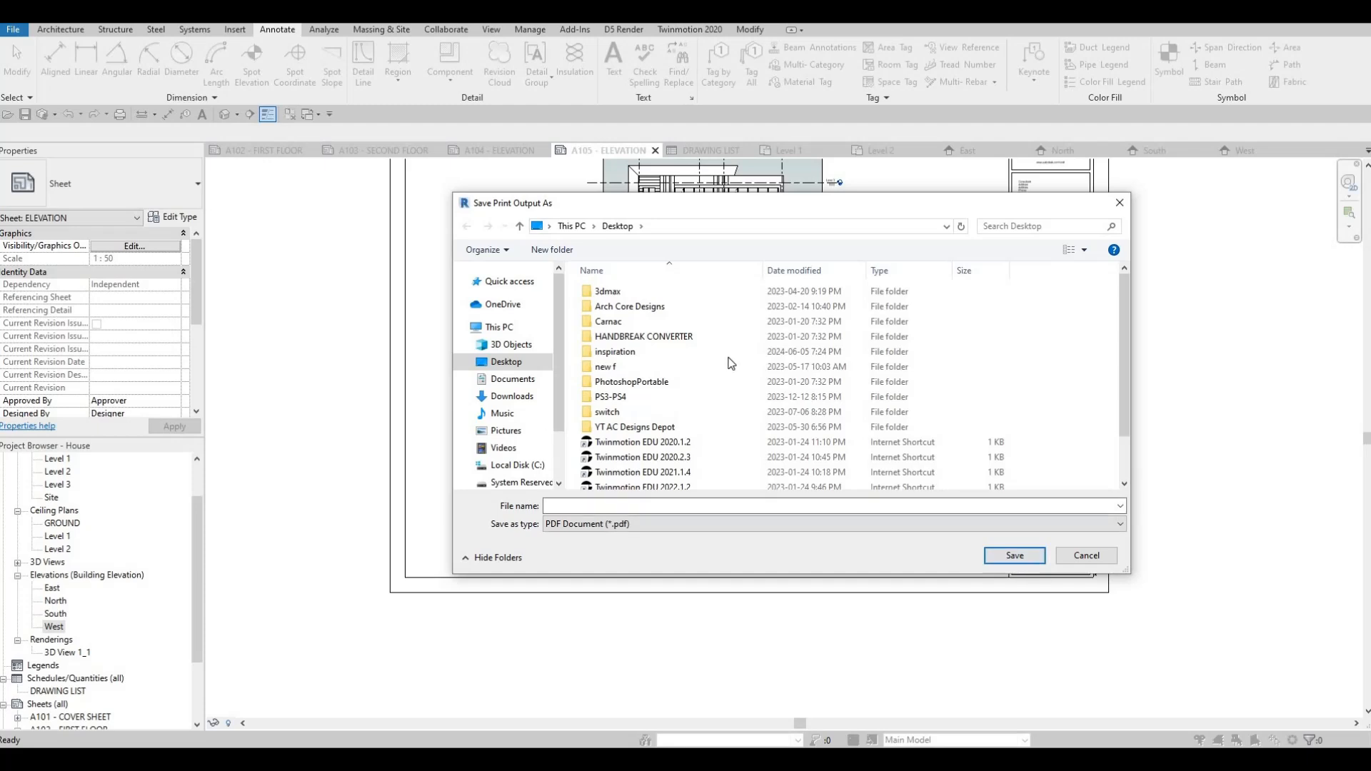
{"action": "key", "text": "Escape"}
{"action": "key", "text": "Escape"}
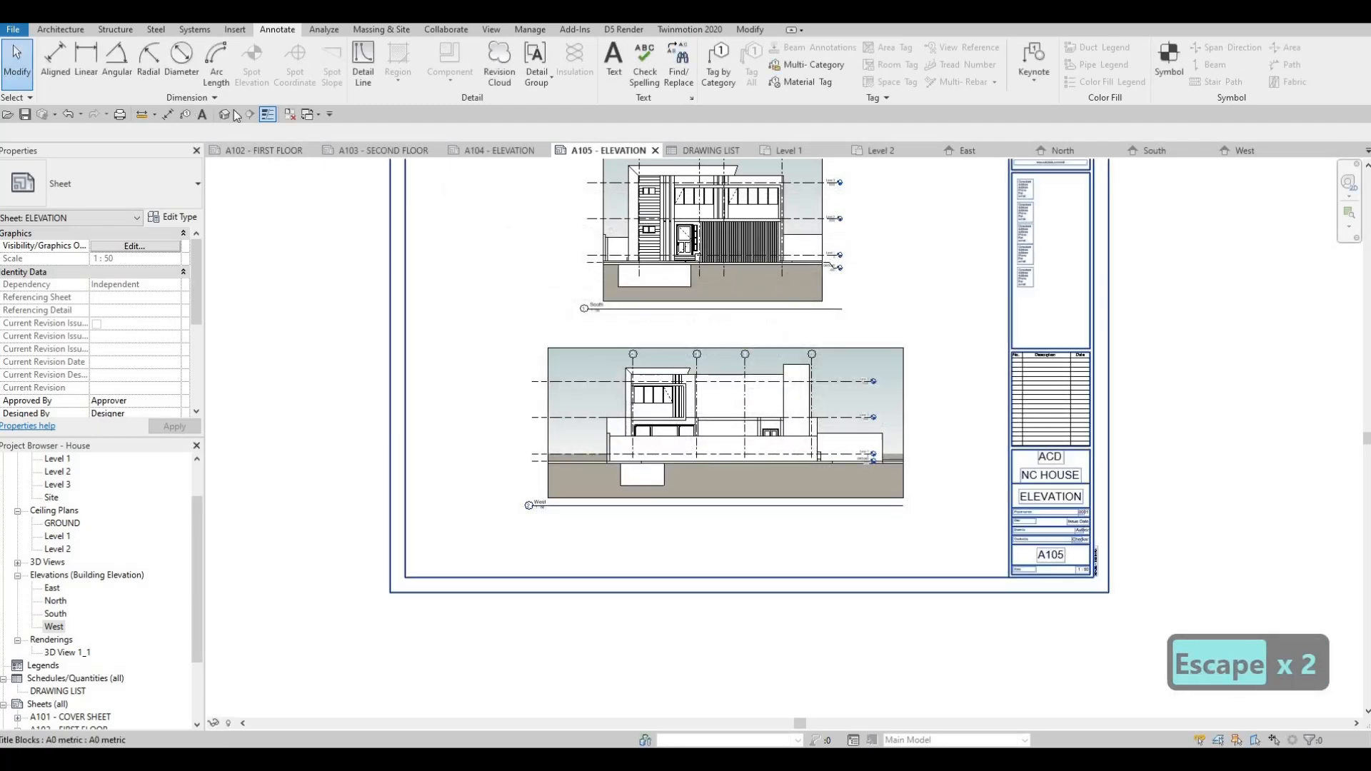
Step: Open the default 3D view and start printing the FULLSET sheets with Microsoft Print to PDF, dismissing the raster printing notice
{"action": "left_click", "coordinate": [227, 114]}
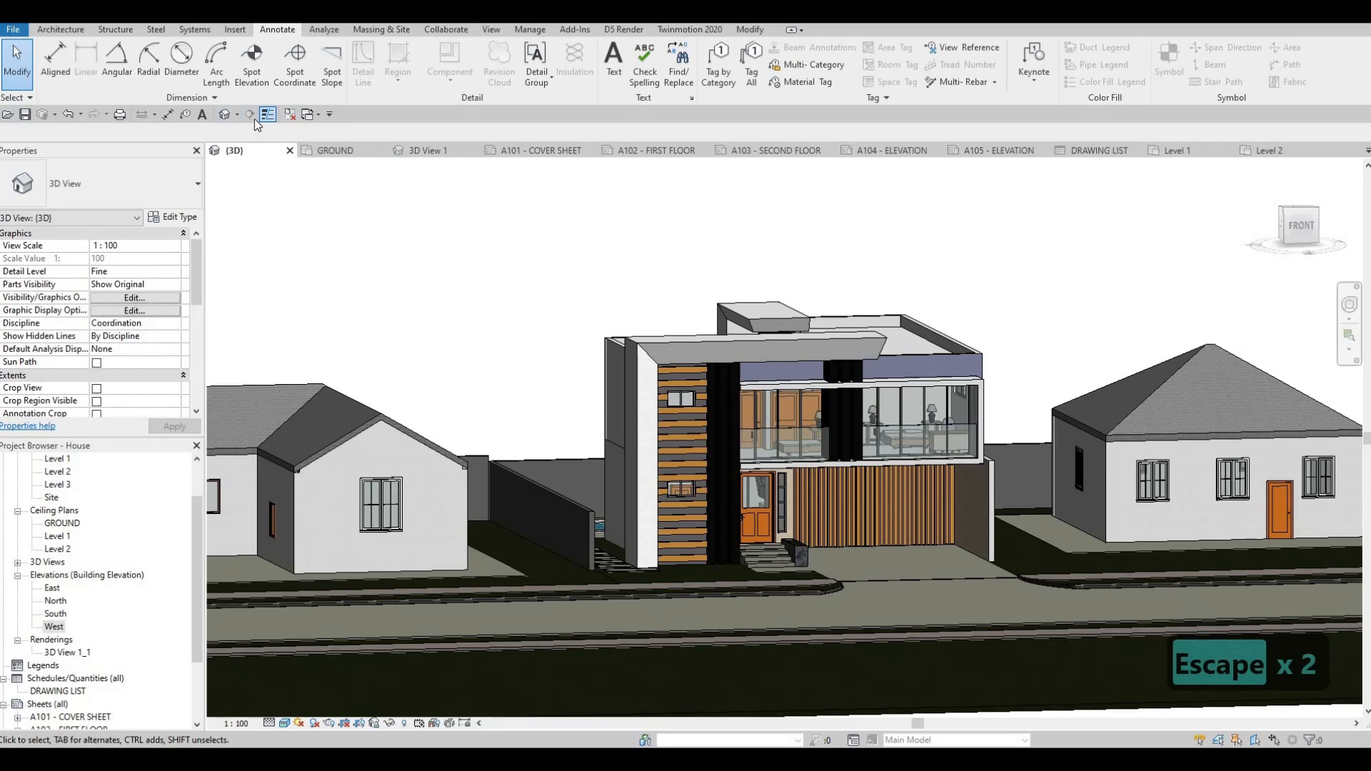
{"action": "left_click", "coordinate": [119, 114]}
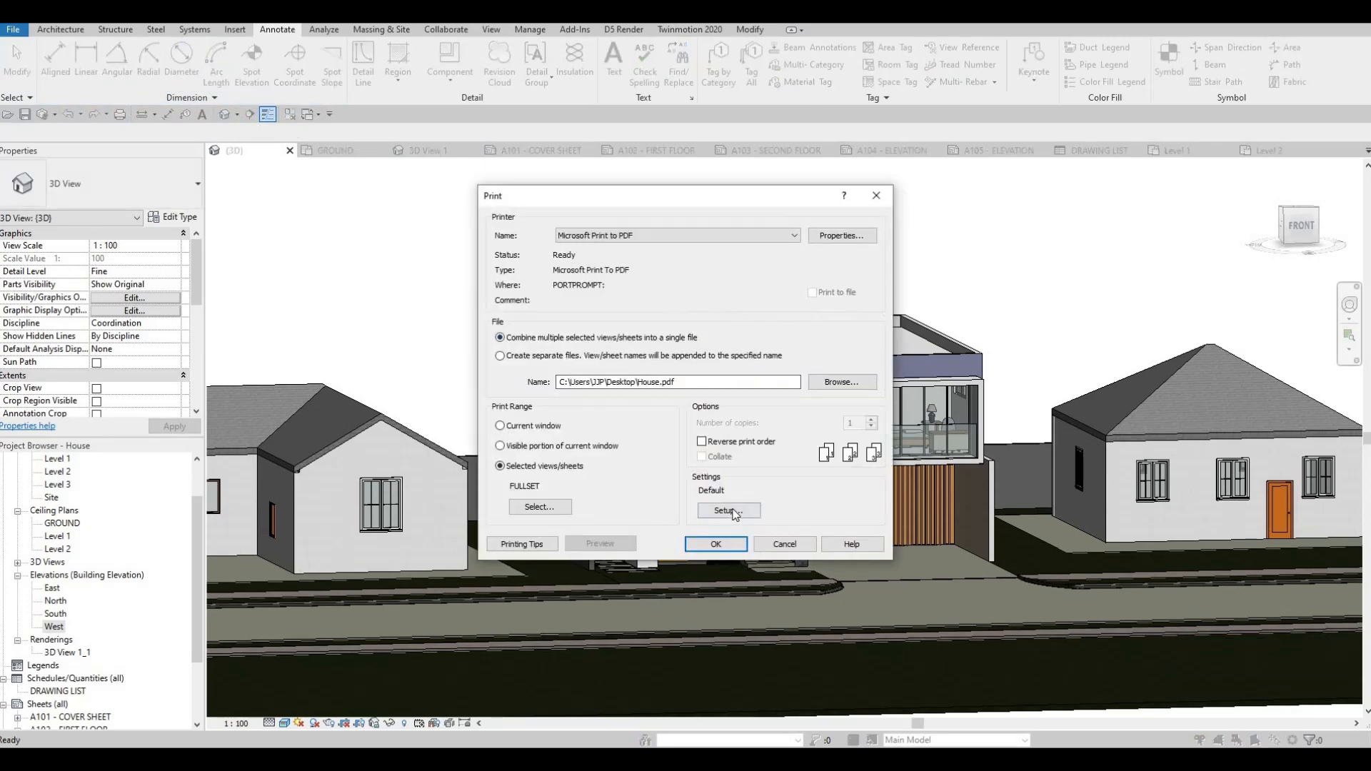
{"action": "left_click", "coordinate": [730, 511]}
{"action": "left_click", "coordinate": [587, 229]}
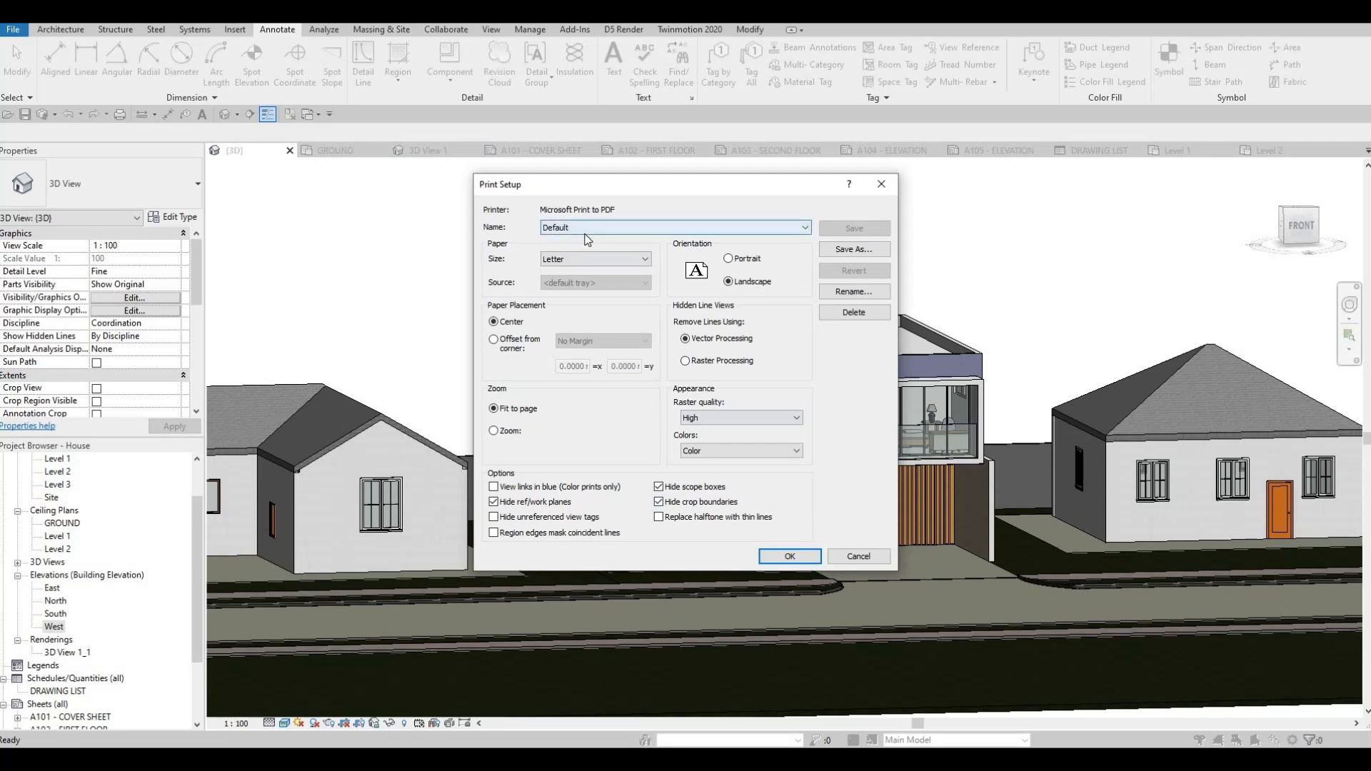
{"action": "key", "text": "Escape"}
{"action": "key", "text": "Escape"}
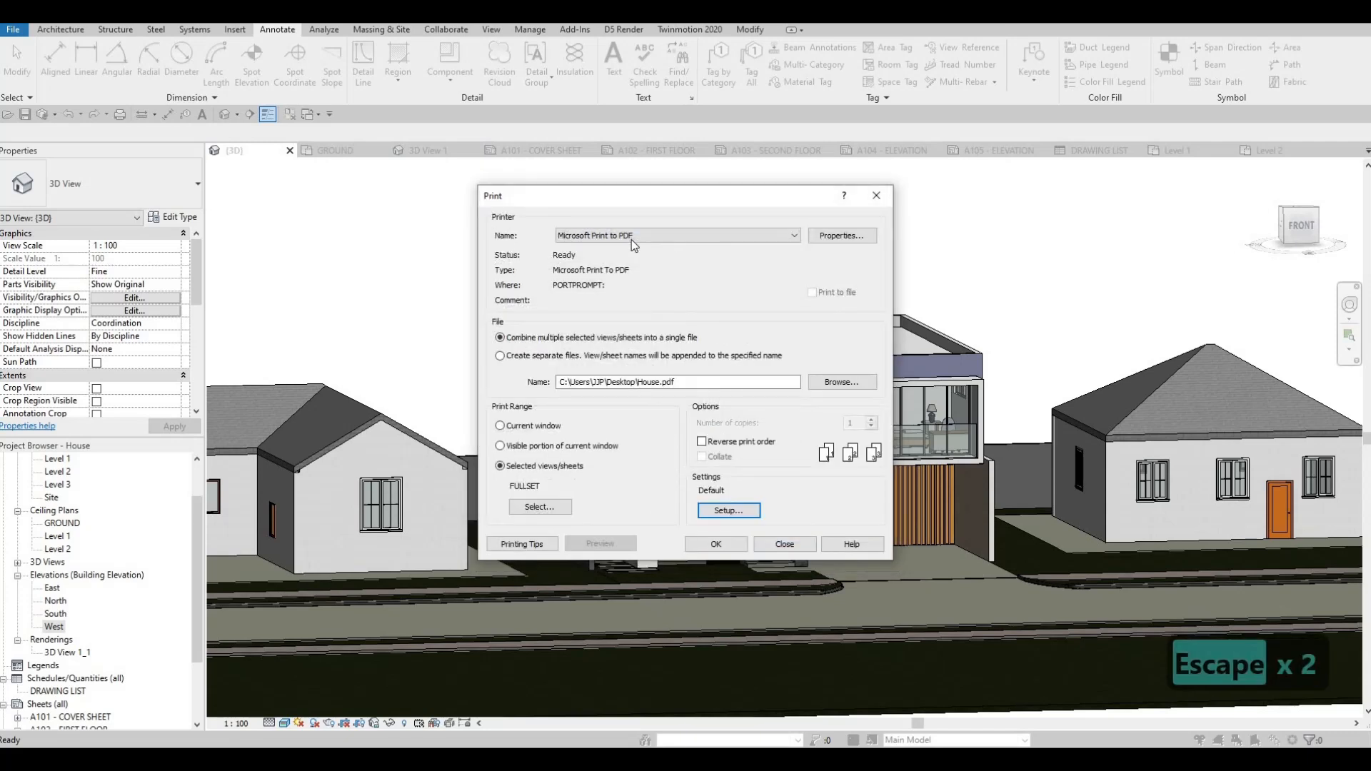
{"action": "left_click", "coordinate": [632, 238]}
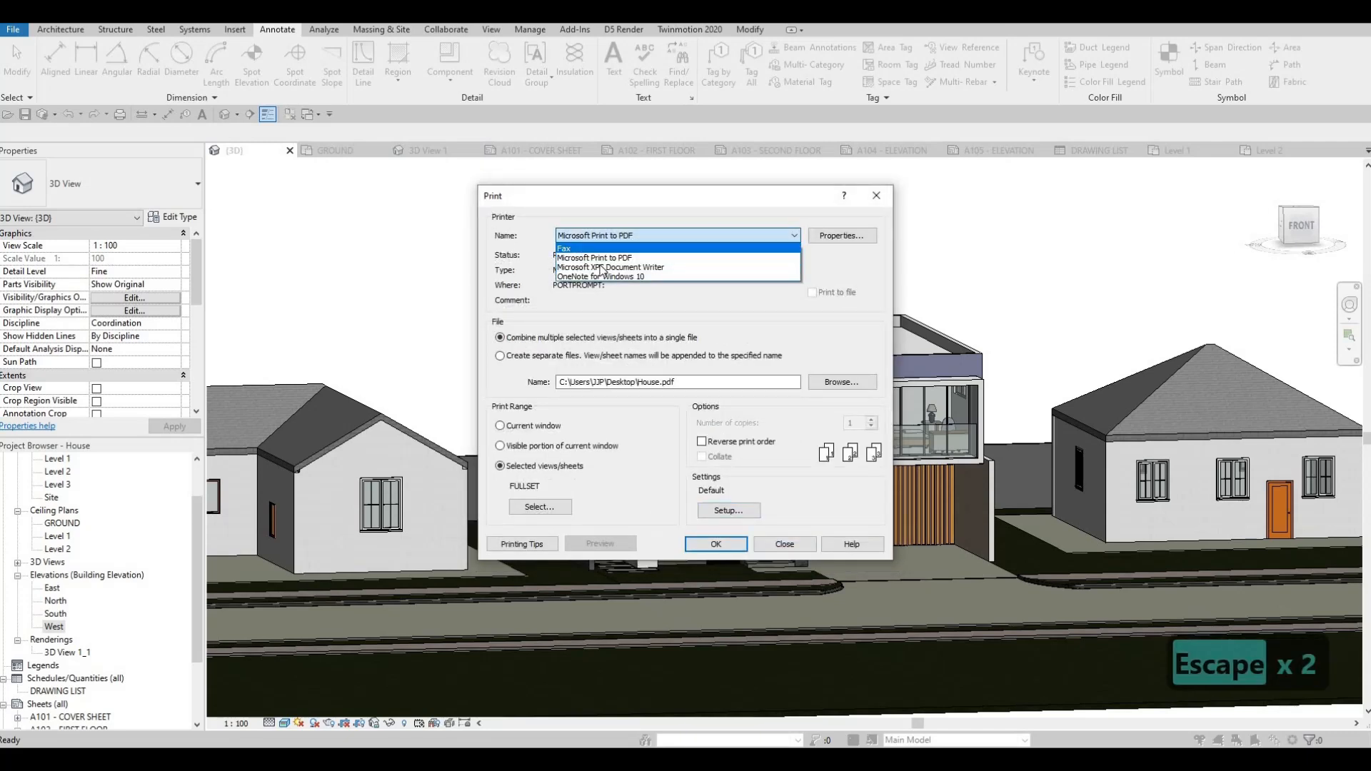
{"action": "key", "text": "F1"}
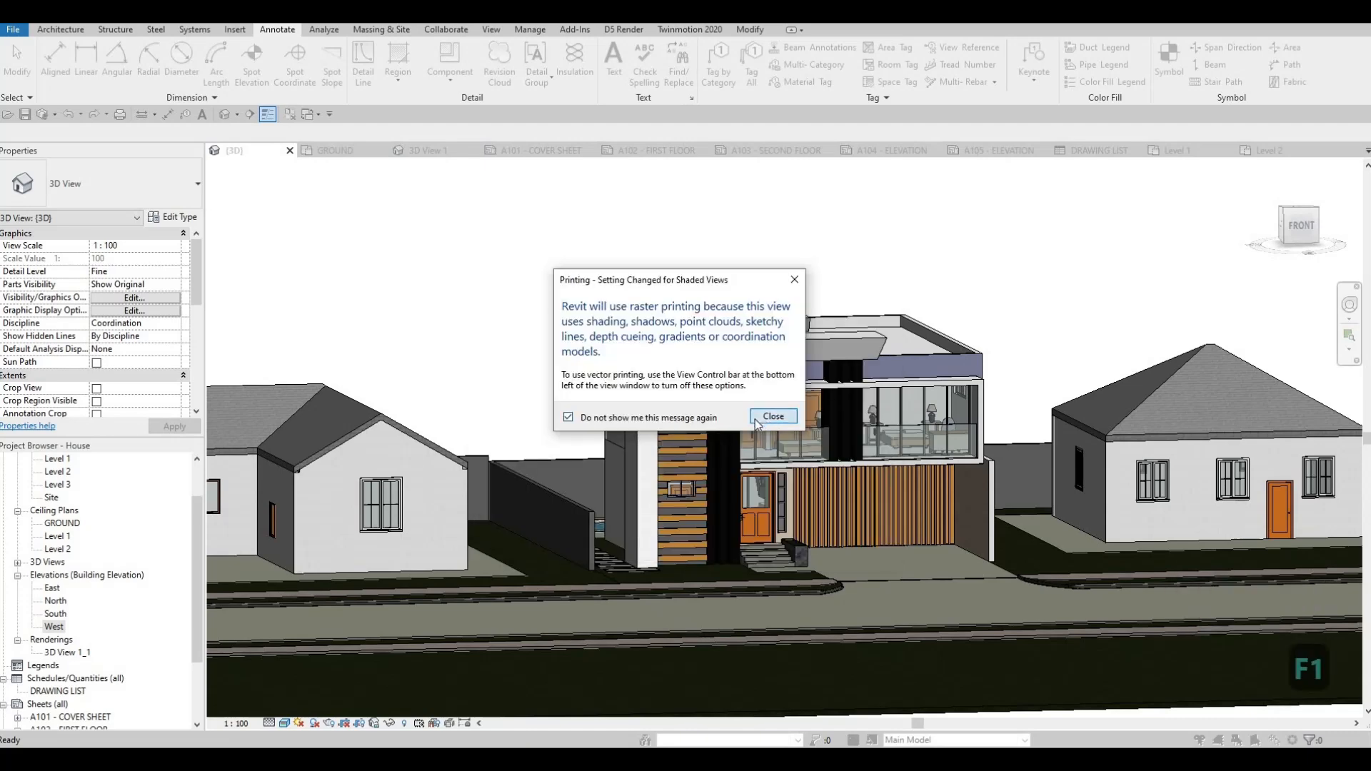
{"action": "left_click", "coordinate": [772, 416]}
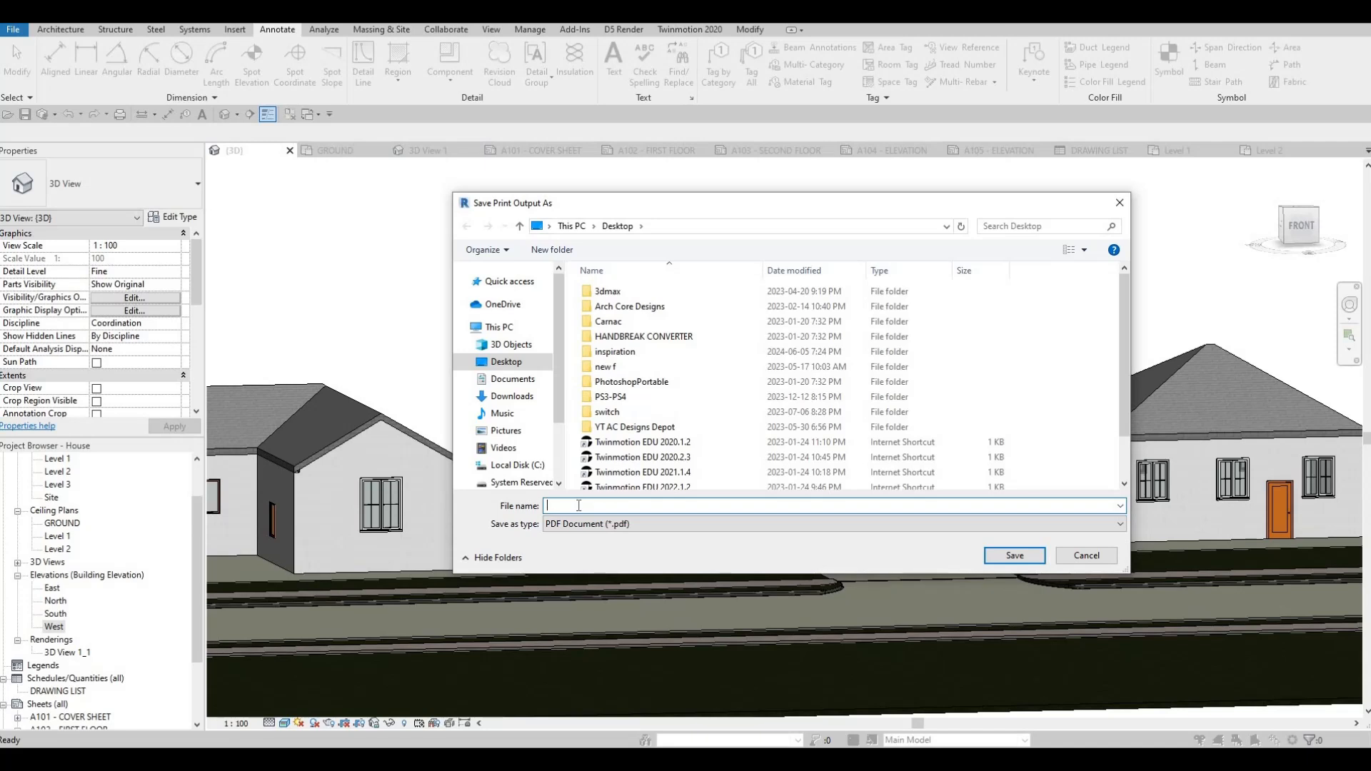
Step: Save the print output to the Desktop as a PDF named nc house
{"action": "type", "text": "nc"}
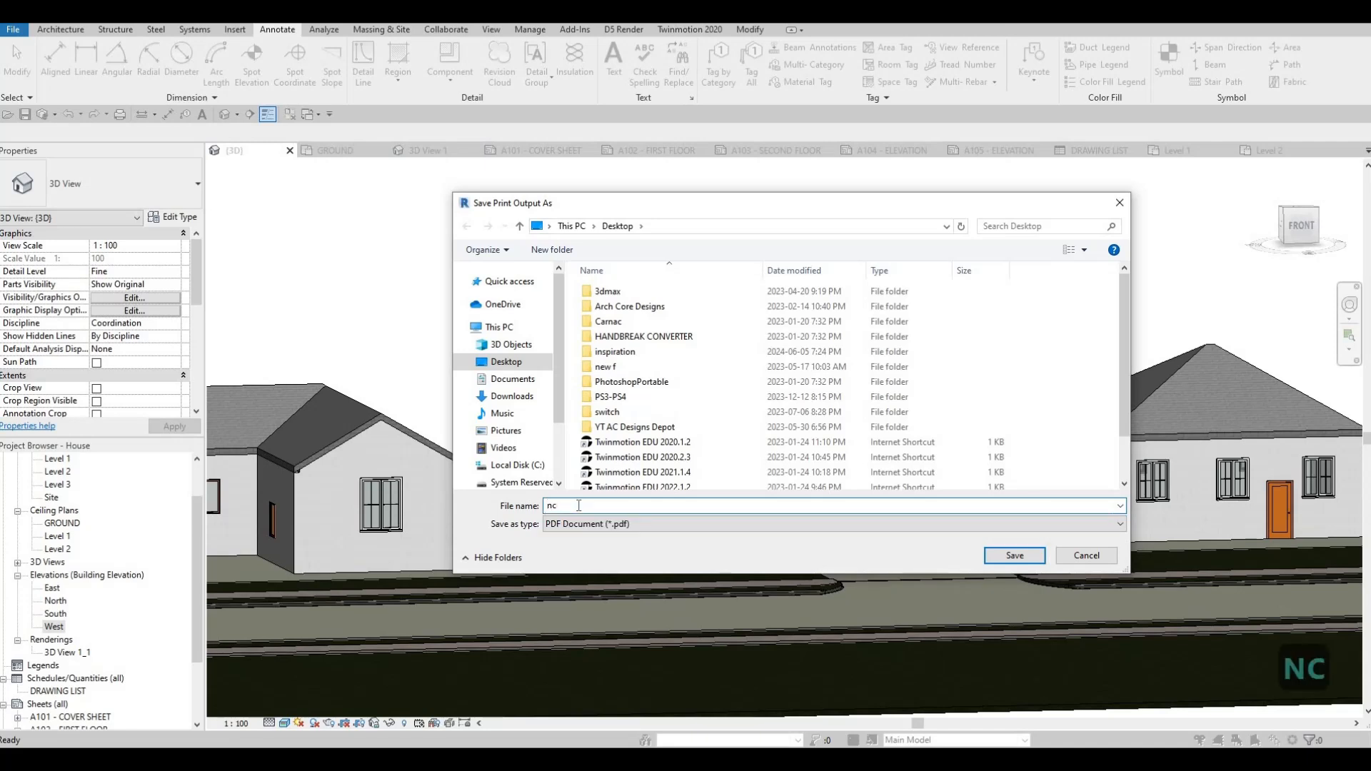
{"action": "key", "text": "BackSpace"}
{"action": "key", "text": "BackSpace"}
{"action": "key", "text": "Caps_Lock"}
{"action": "type", "text": "nc hou"}
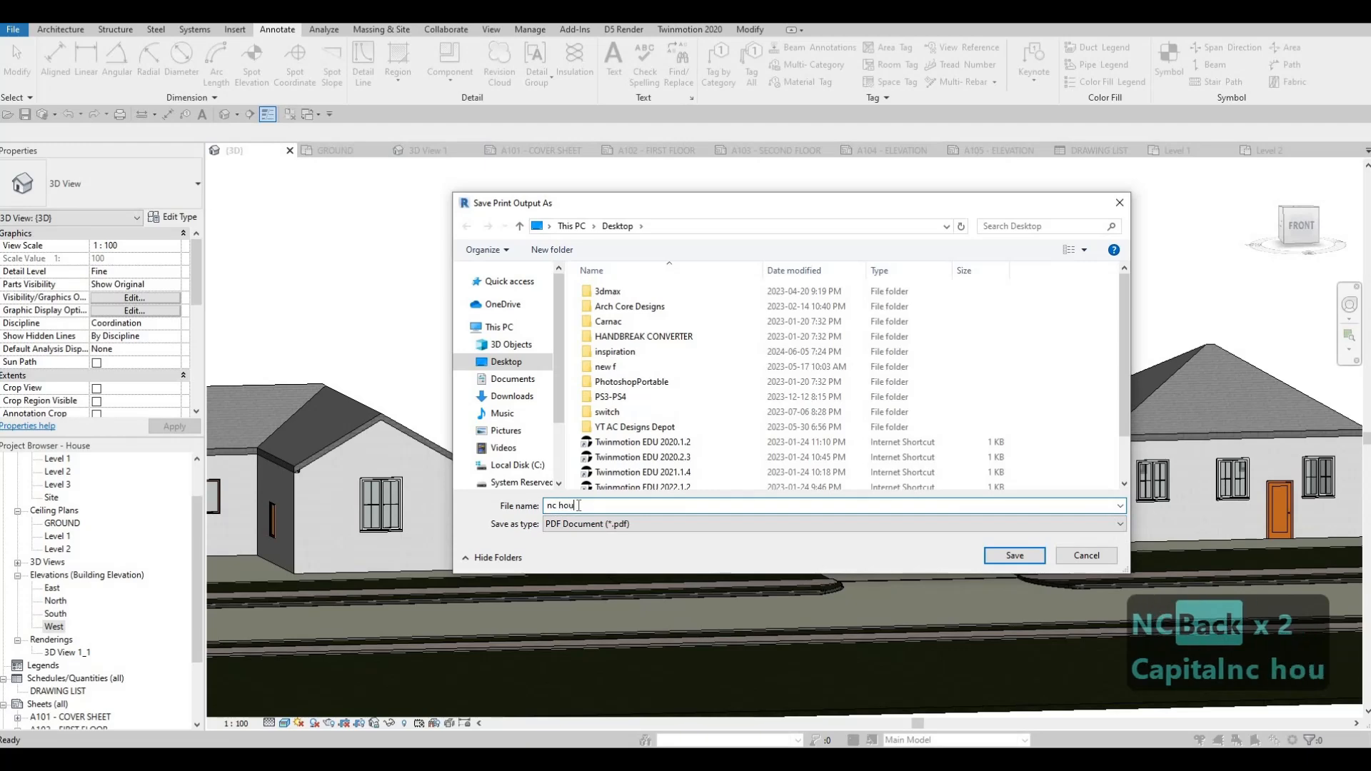
{"action": "type", "text": "se"}
{"action": "left_click", "coordinate": [1011, 557]}
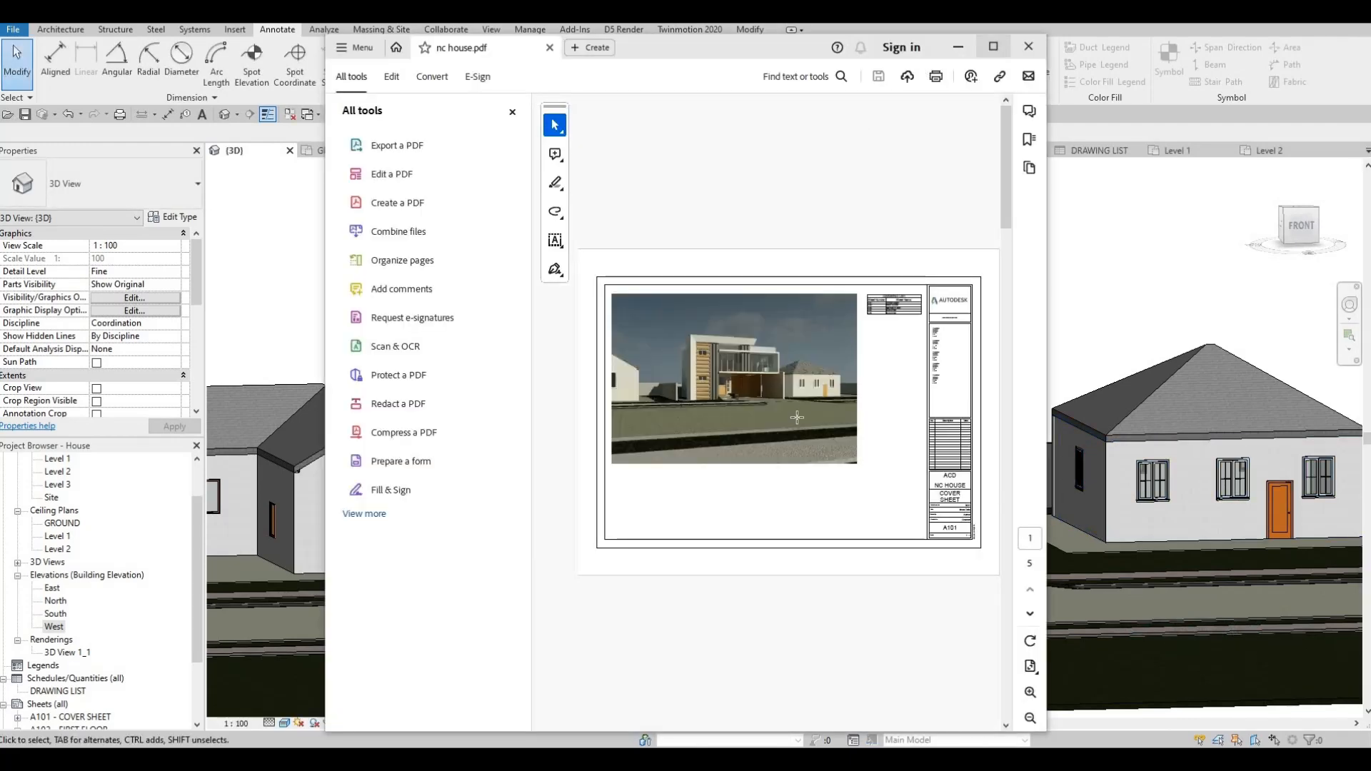
Step: Maximize nc house.pdf in Adobe Acrobat and review its pages from cover sheet A101 through elevation sheet A105
{"action": "left_click", "coordinate": [992, 46]}
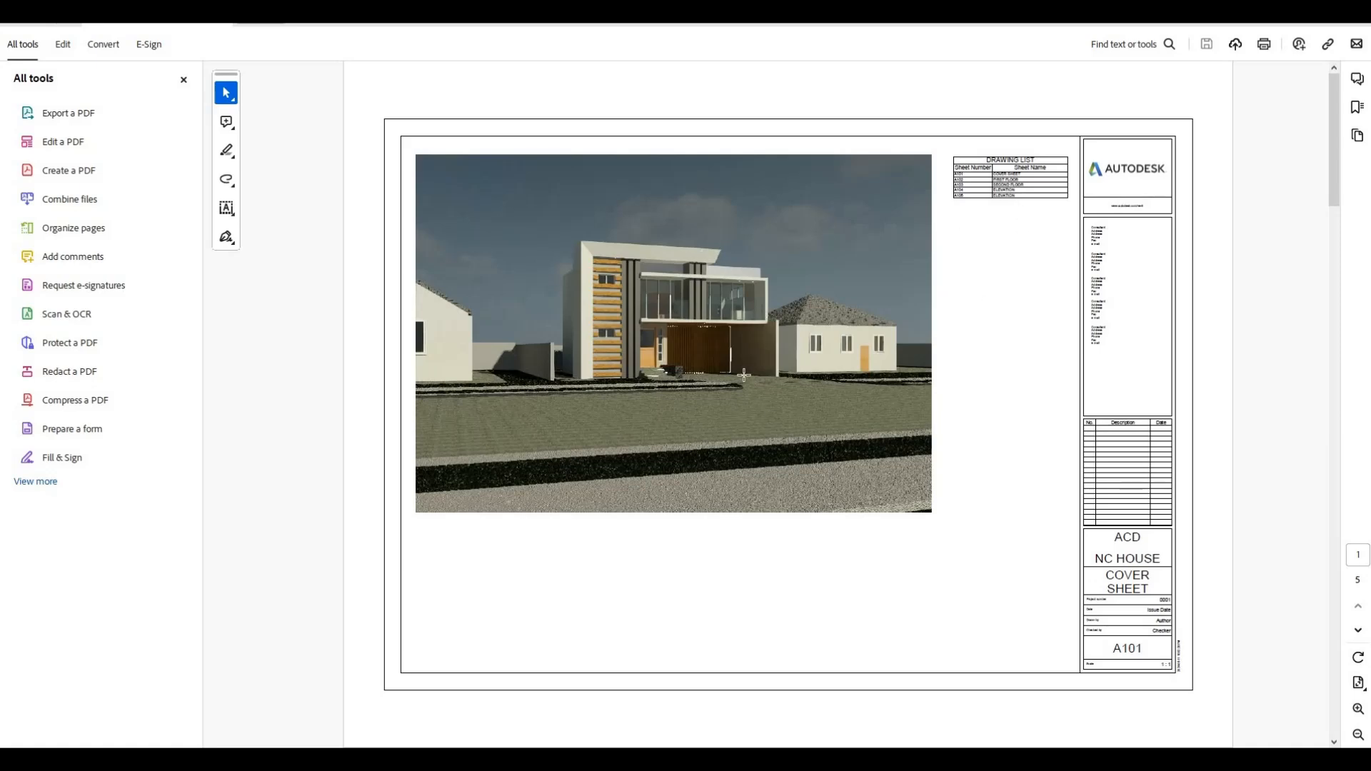
{"action": "scroll", "coordinate": [743, 377], "scroll_direction": "down", "scroll_amount": 3}
{"action": "scroll", "coordinate": [743, 377], "scroll_direction": "up", "scroll_amount": 3}
{"action": "scroll", "coordinate": [628, 391], "scroll_direction": "down", "scroll_amount": 1}
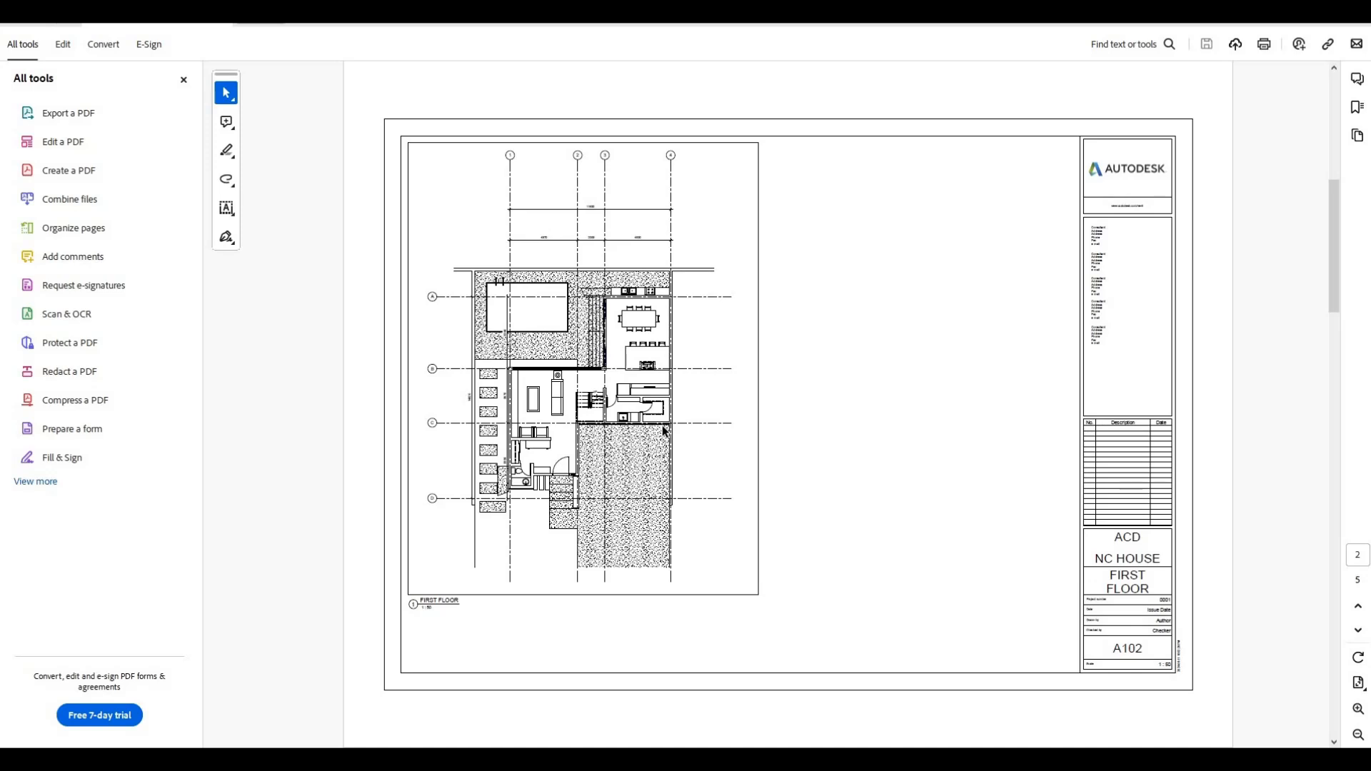
{"action": "scroll", "coordinate": [662, 429], "scroll_direction": "down", "scroll_amount": 1}
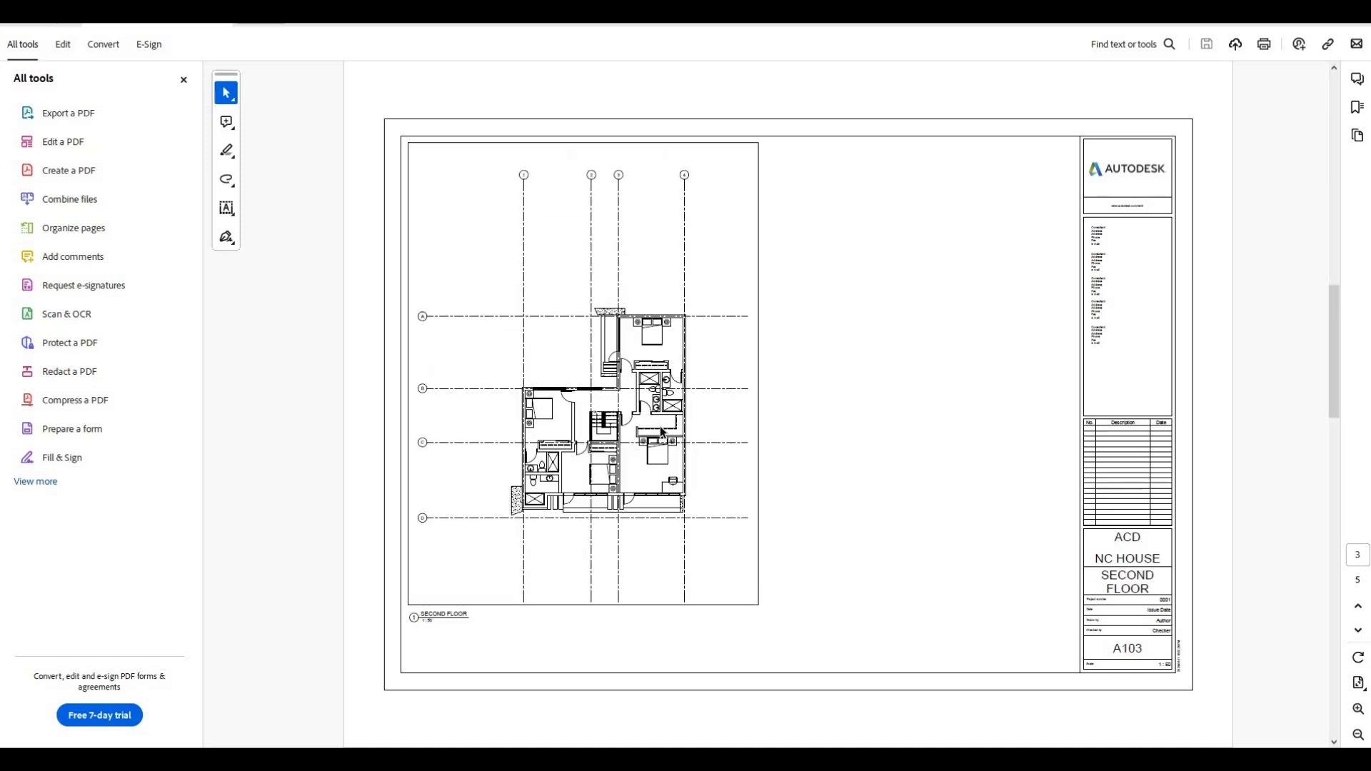
{"action": "scroll", "coordinate": [662, 431], "scroll_direction": "down", "scroll_amount": 1}
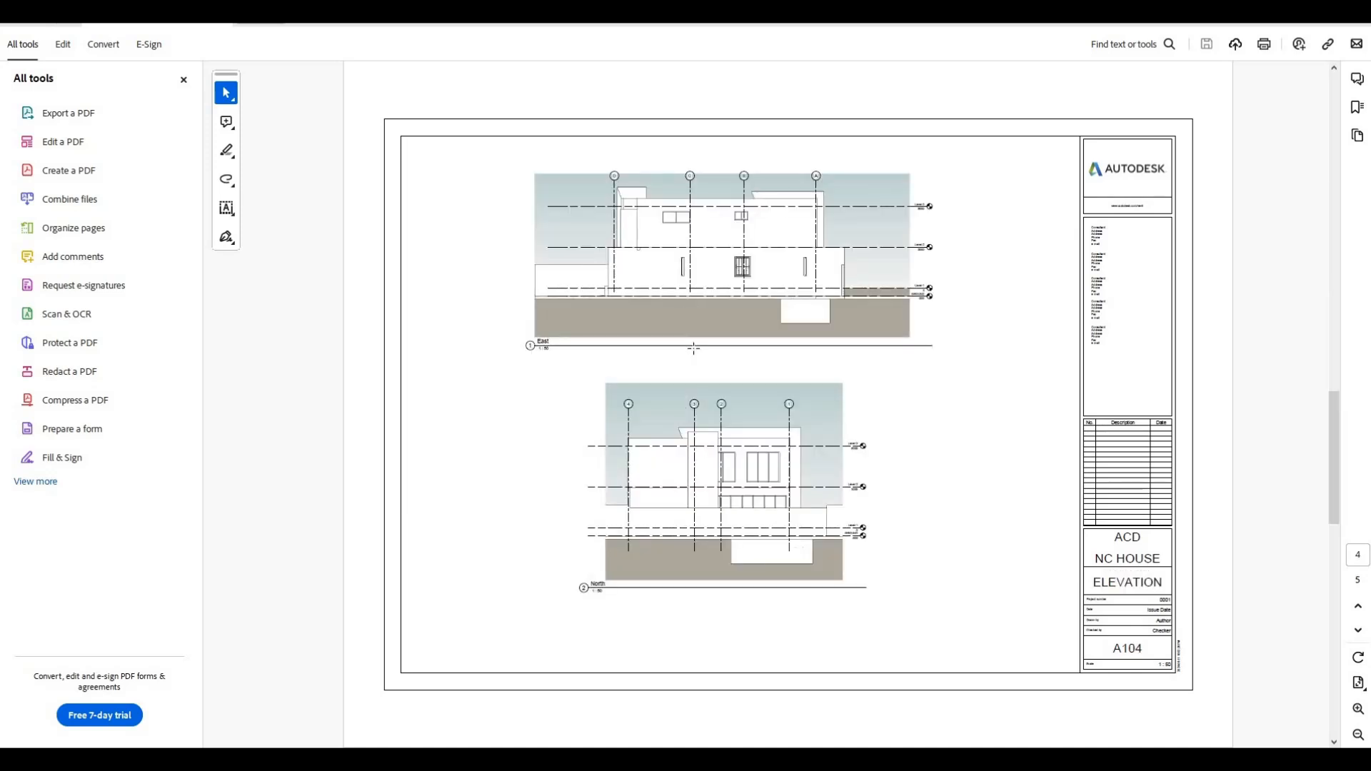
{"action": "scroll", "coordinate": [693, 348], "scroll_direction": "down", "scroll_amount": 1}
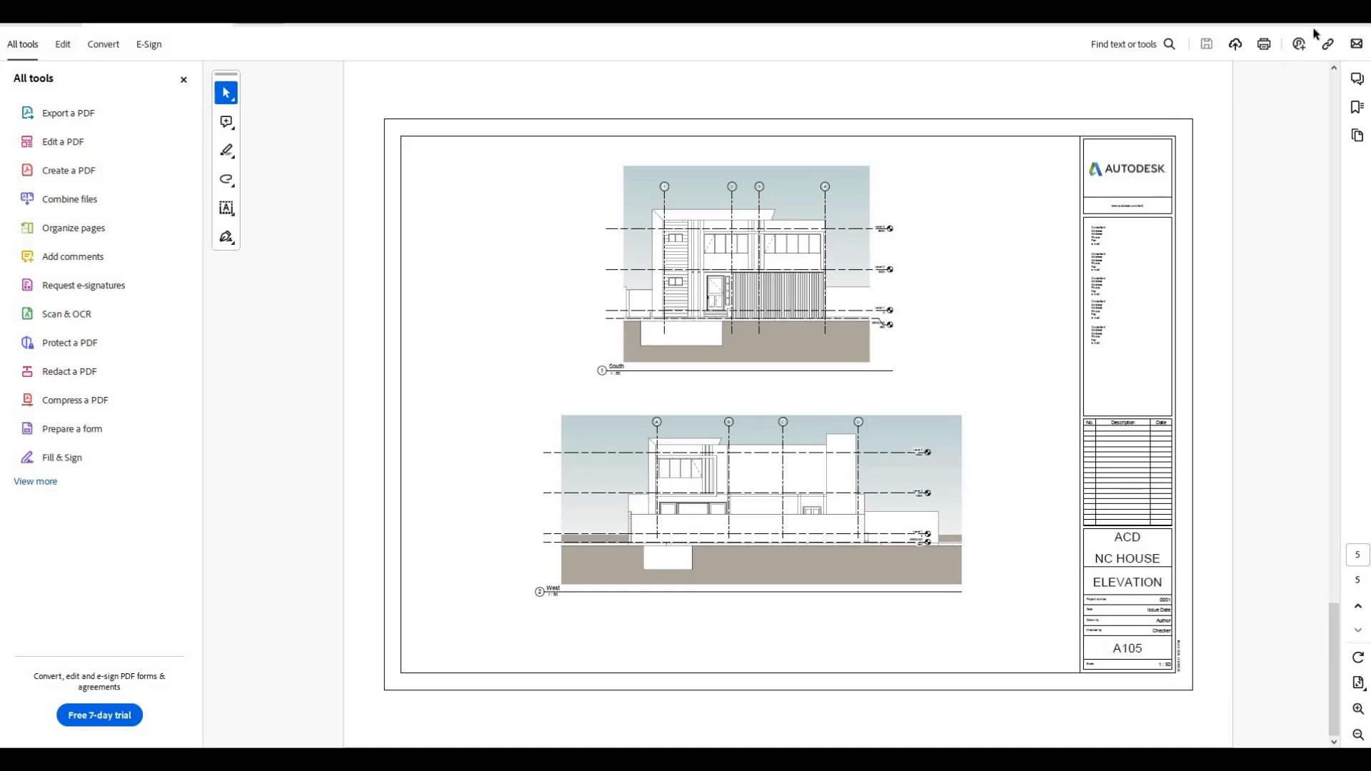